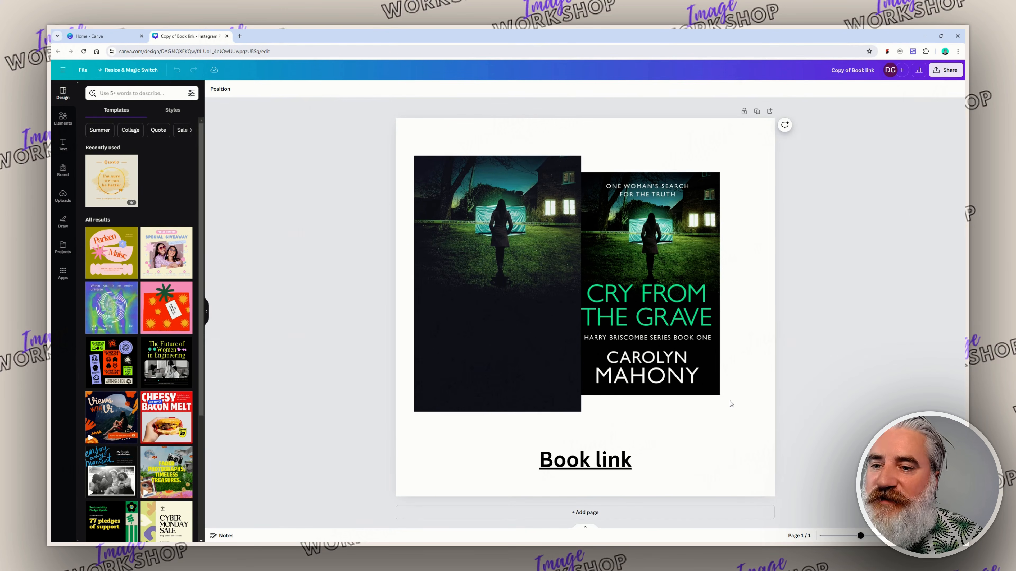
# - Move the book cover clear of the background image and open the Amazon address linked from the "Book link" text
pyautogui.moveTo(657, 270); pyautogui.dragTo(693, 253)
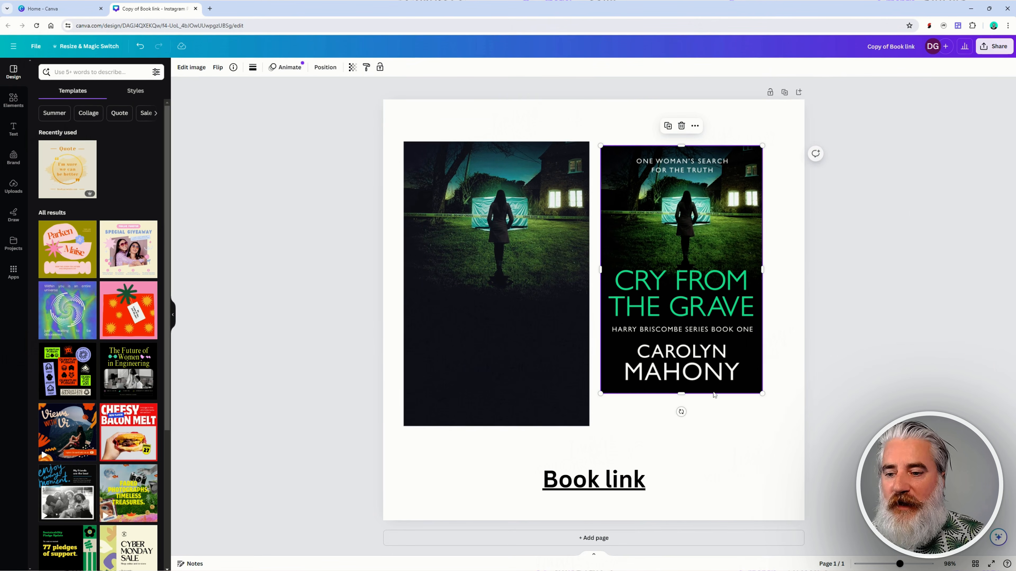
pyautogui.click(598, 491)
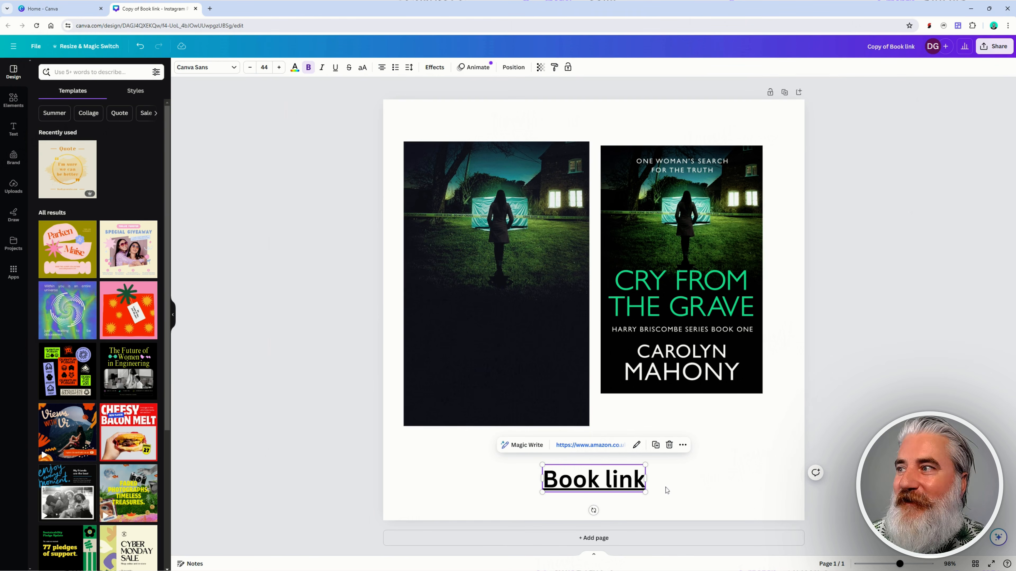
pyautogui.click(591, 445)
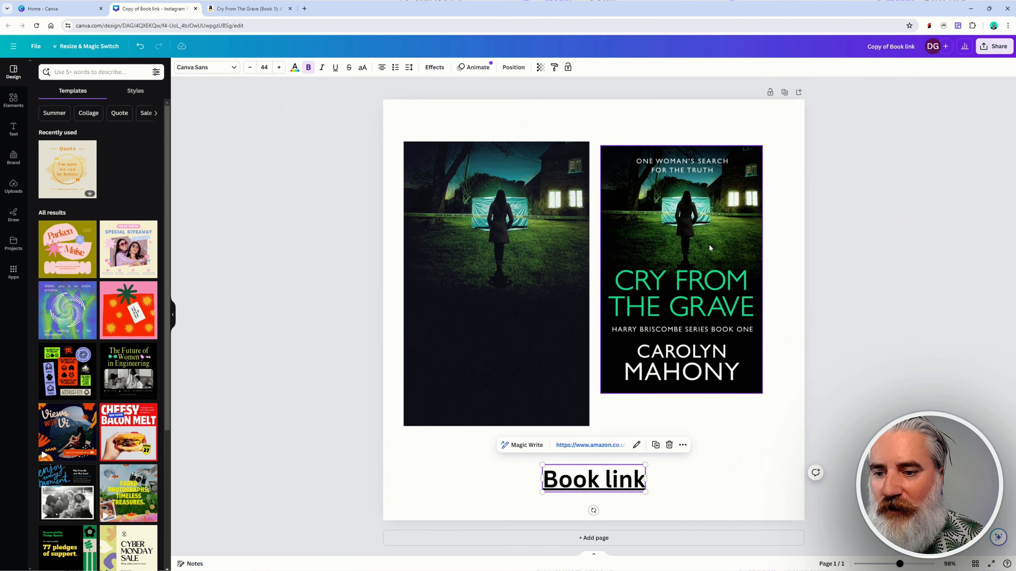
pyautogui.moveTo(710, 248); pyautogui.dragTo(716, 220)
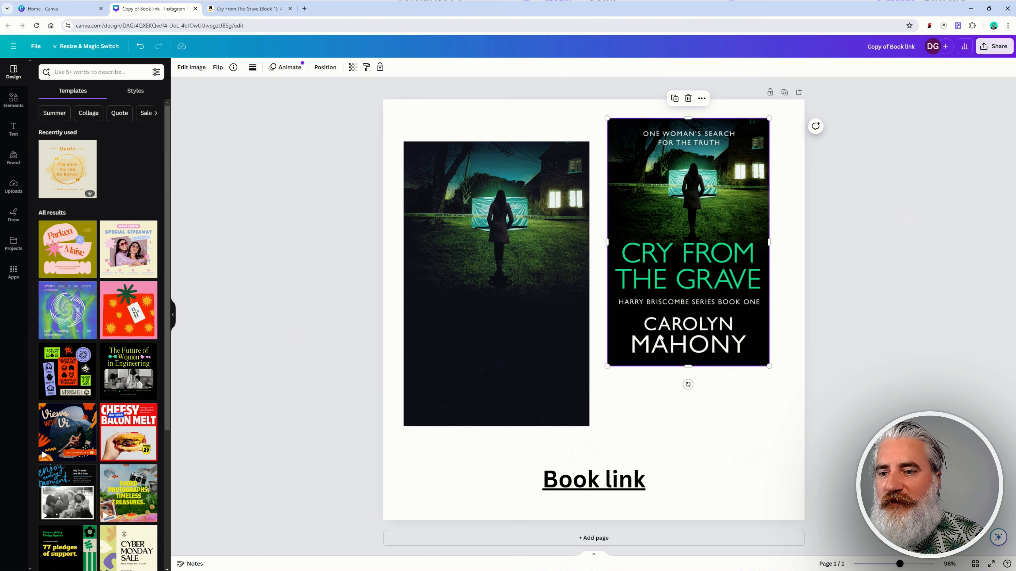
# - Examine the book's Amazon product page, including its product description and product details, and return to the design
pyautogui.click(248, 8)
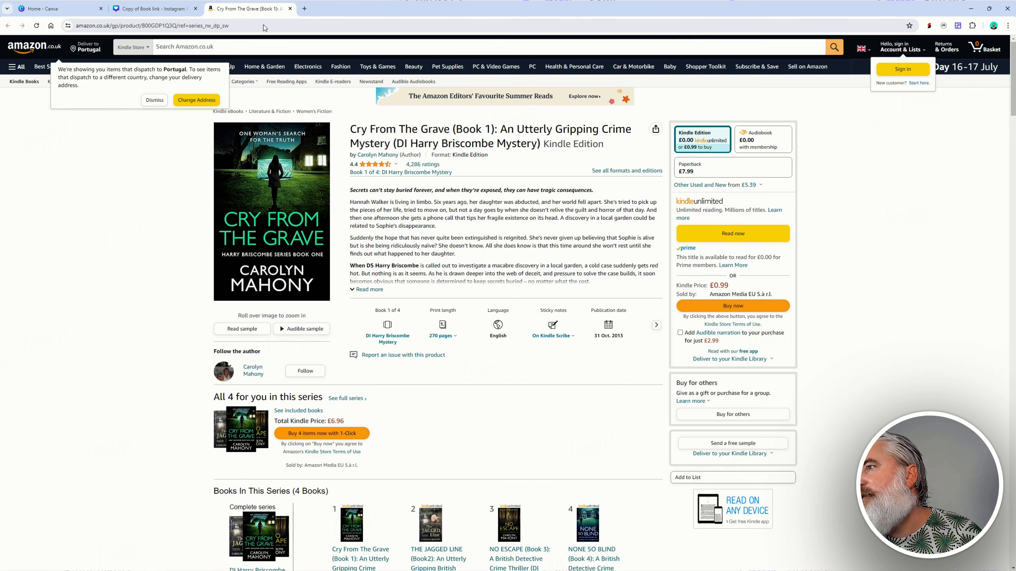
pyautogui.scroll(-8, 390, 293)
pyautogui.scroll(-6, 390, 292)
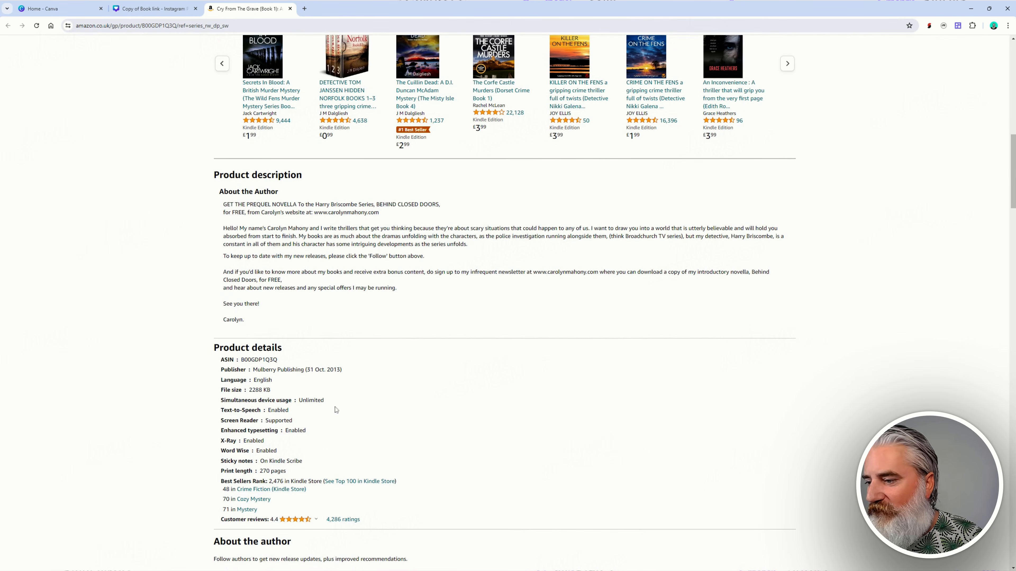
pyautogui.scroll(5, 533, 312)
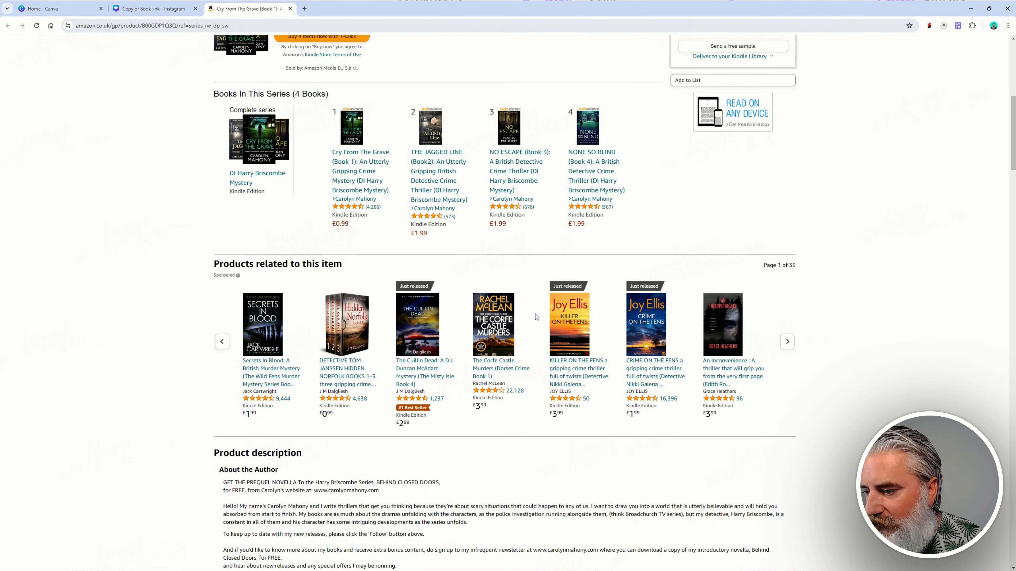
pyautogui.scroll(8, 536, 317)
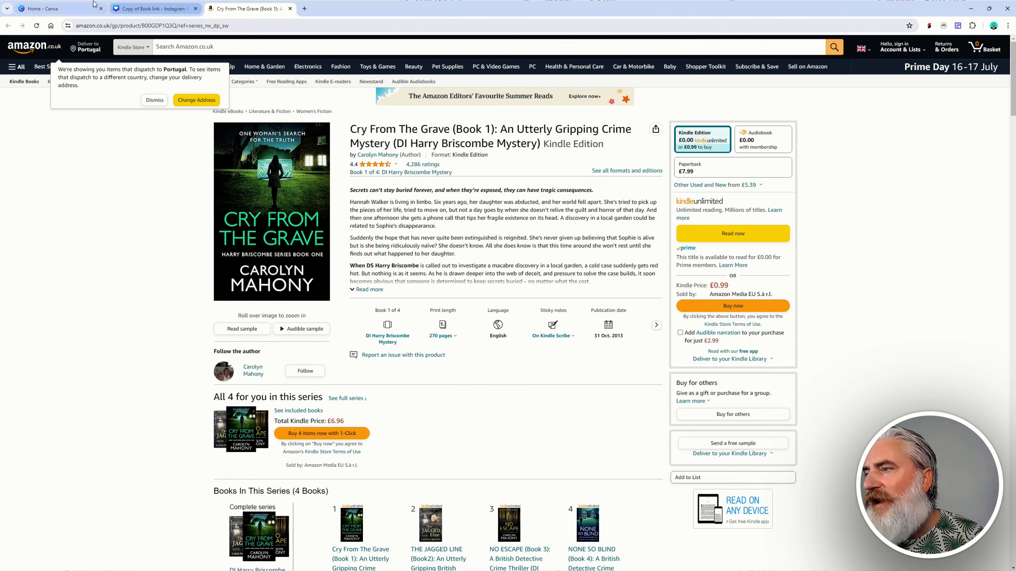
pyautogui.click(154, 9)
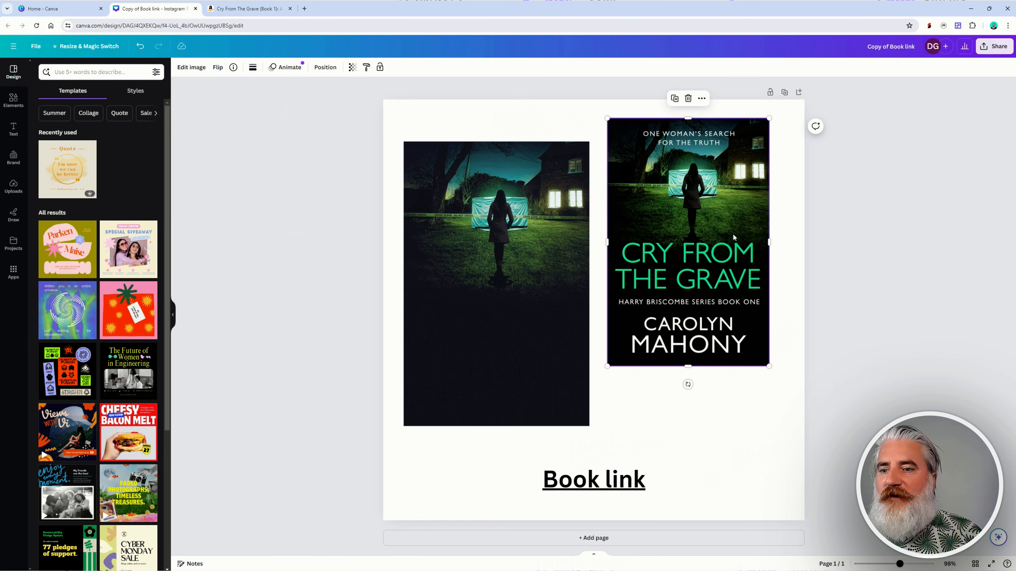
# - Delete the "Book link" text and move the background image into the page's top-left corner
pyautogui.moveTo(714, 234); pyautogui.dragTo(721, 257)
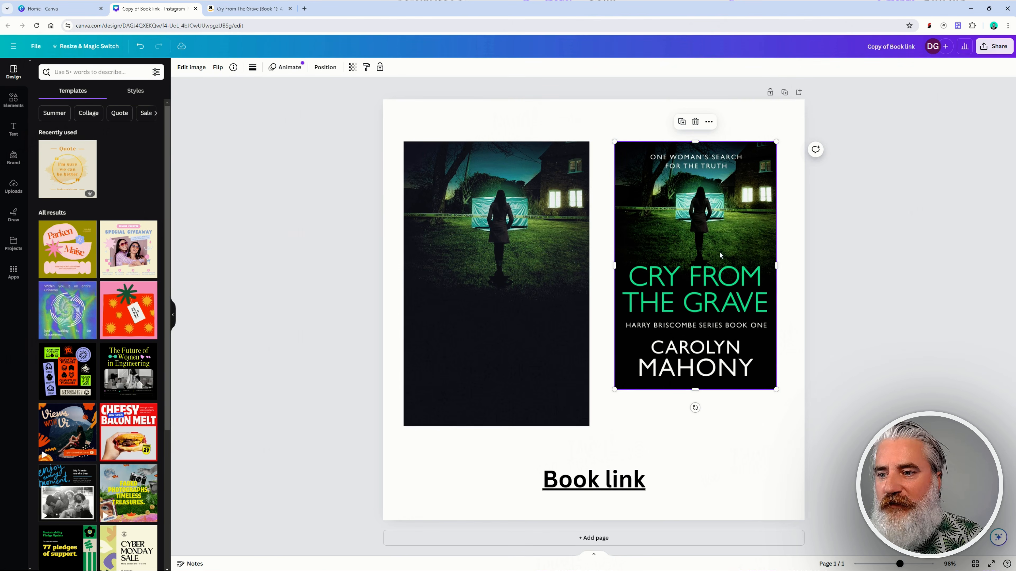
pyautogui.moveTo(501, 266); pyautogui.dragTo(501, 229)
pyautogui.click(592, 468)
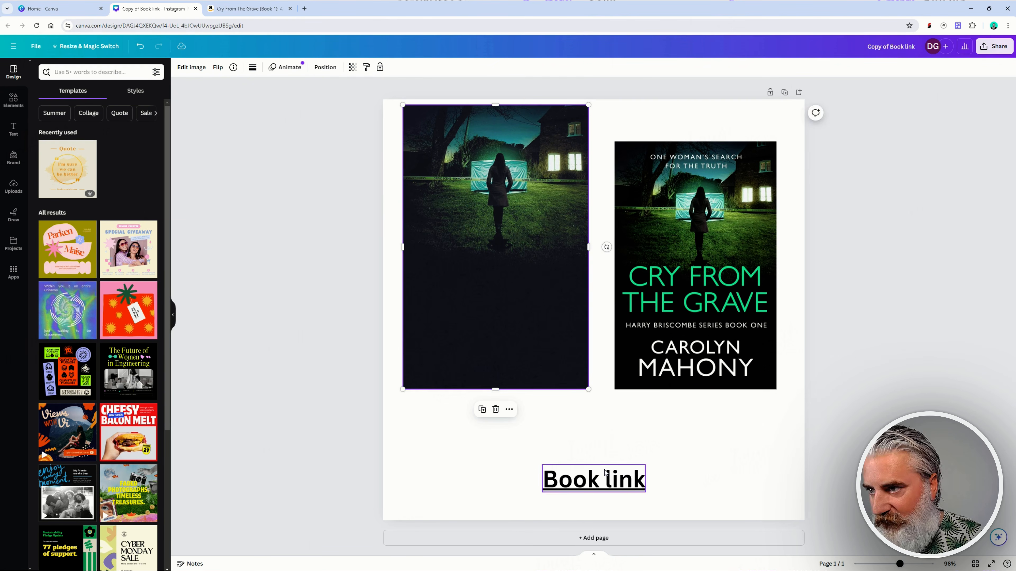
pyautogui.press('Delete')
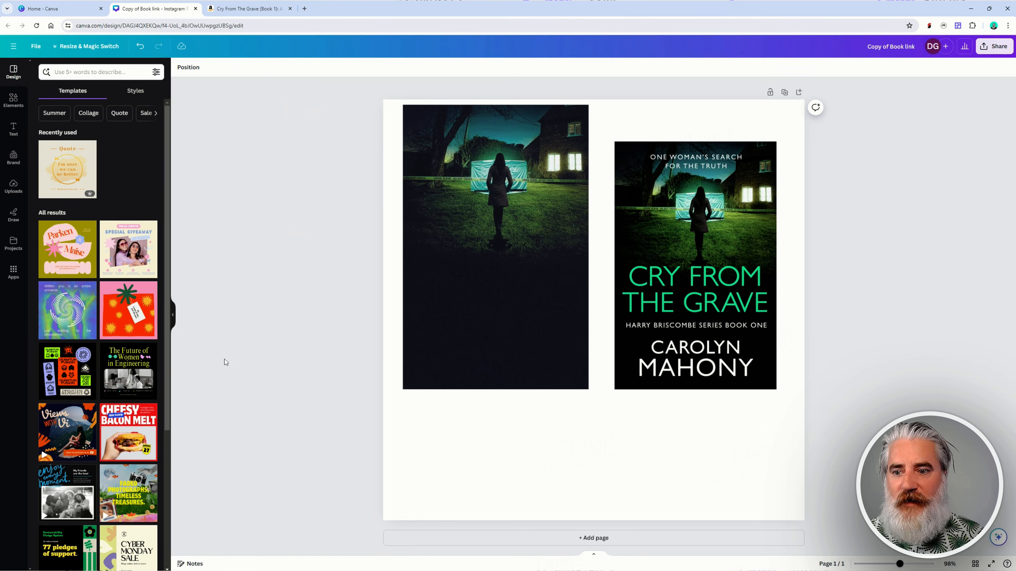
pyautogui.moveTo(535, 310); pyautogui.dragTo(515, 304)
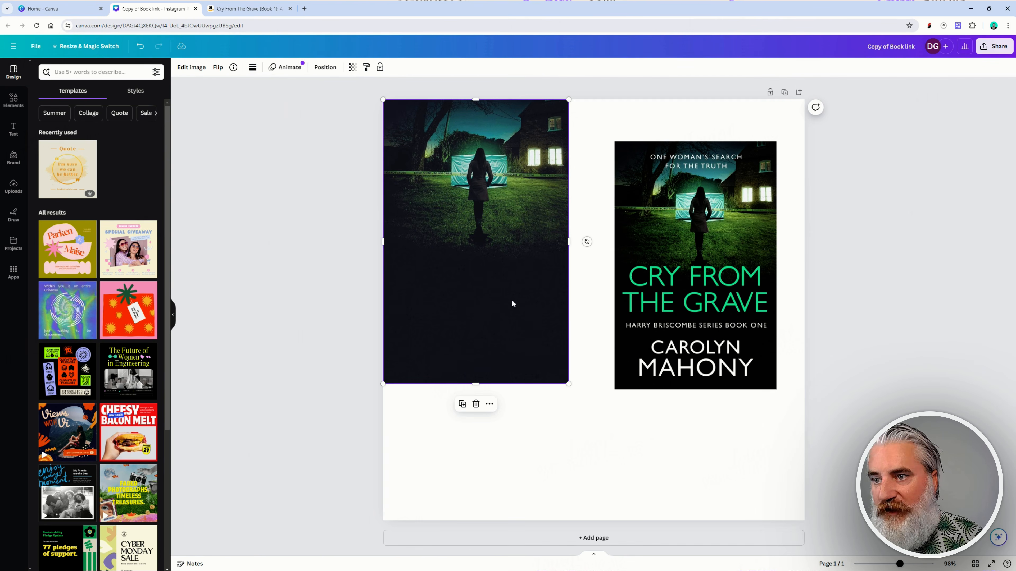
# - Enlarge the background image to the full page width of 1080 px and align it with the page's top edge
pyautogui.moveTo(718, 239); pyautogui.dragTo(704, 257)
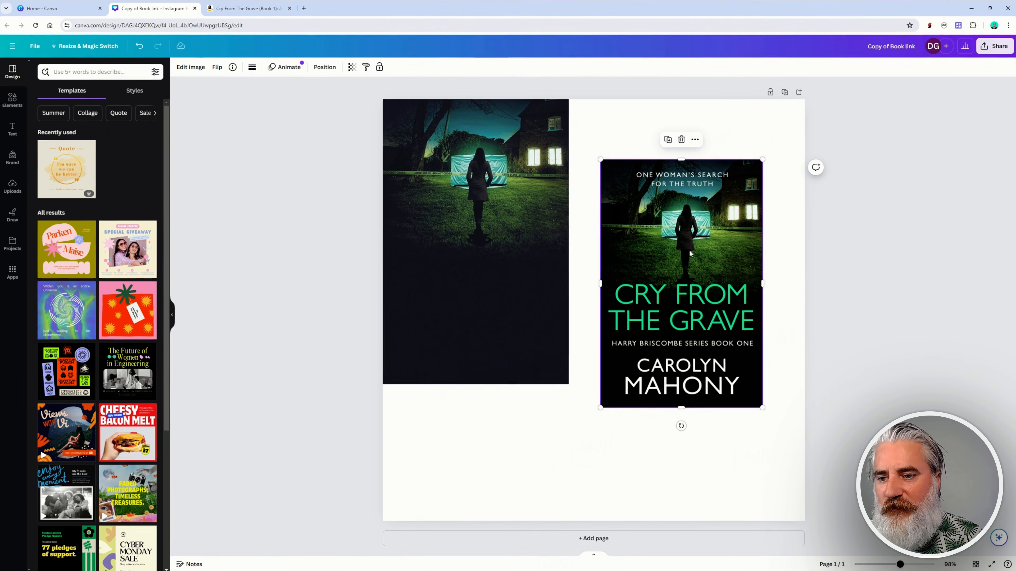
pyautogui.moveTo(689, 252); pyautogui.dragTo(712, 317)
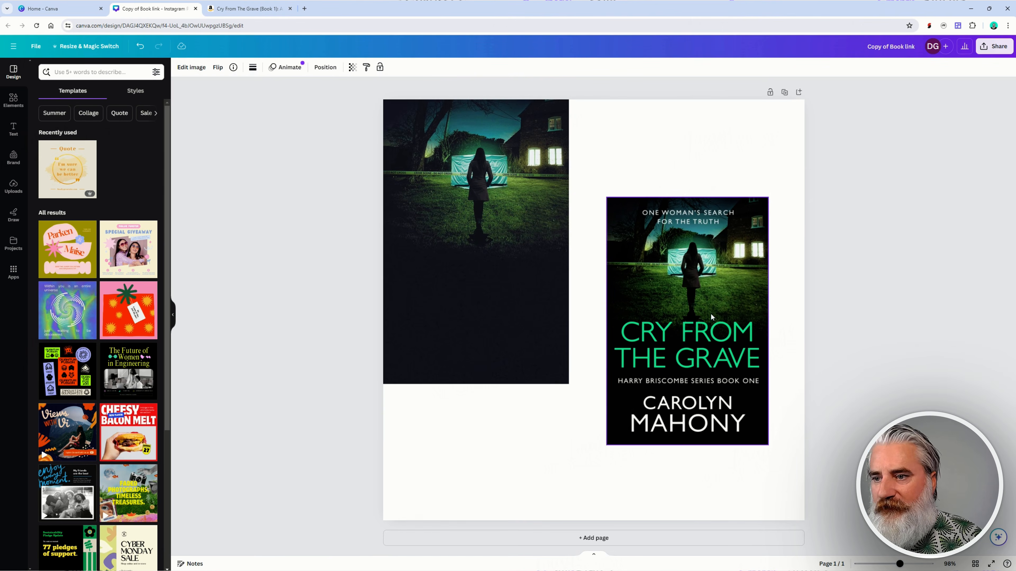
pyautogui.moveTo(535, 227); pyautogui.dragTo(528, 155)
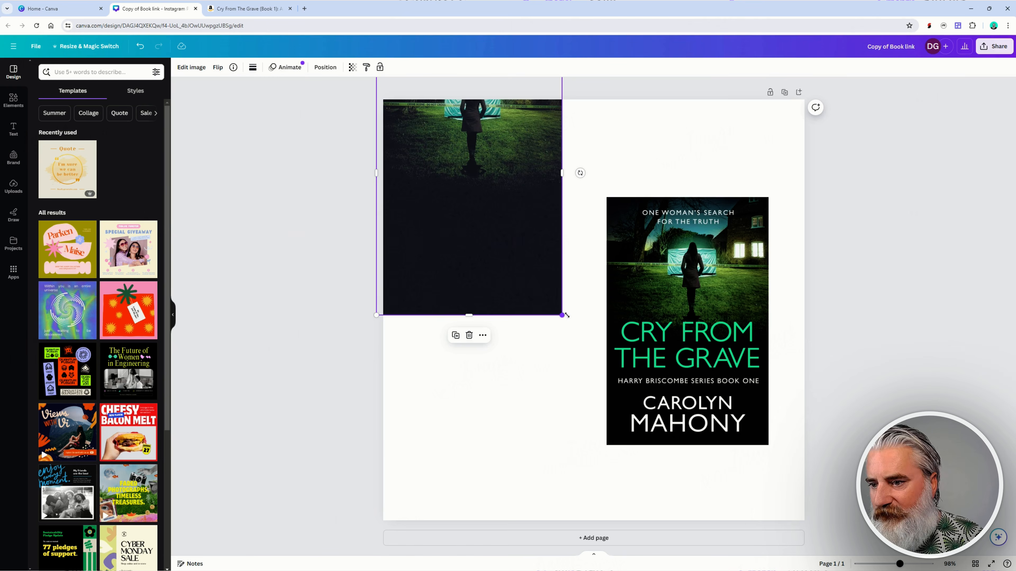
pyautogui.moveTo(566, 315); pyautogui.dragTo(731, 522)
pyautogui.moveTo(649, 329); pyautogui.dragTo(553, 376)
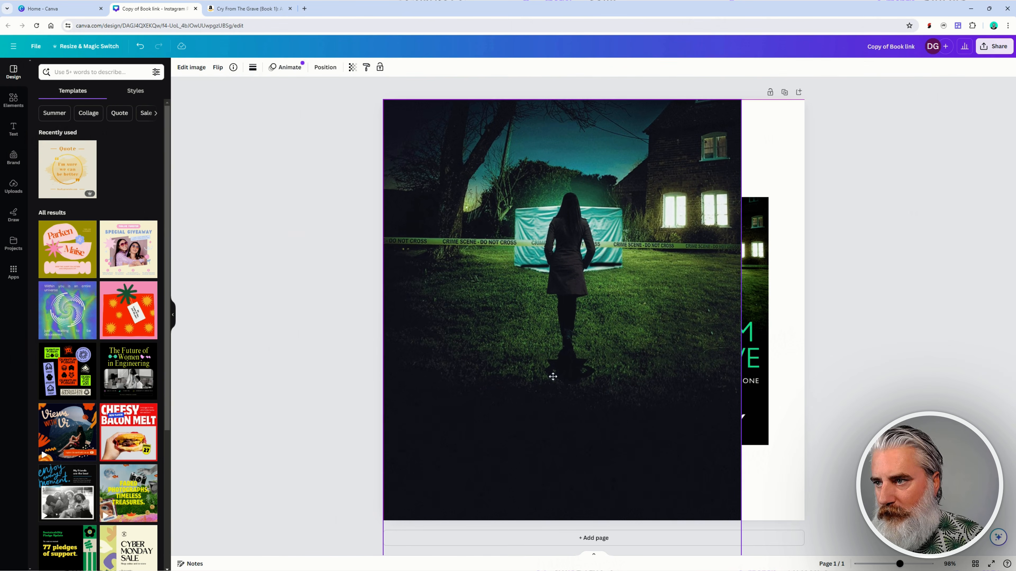
pyautogui.moveTo(741, 100); pyautogui.dragTo(802, 69)
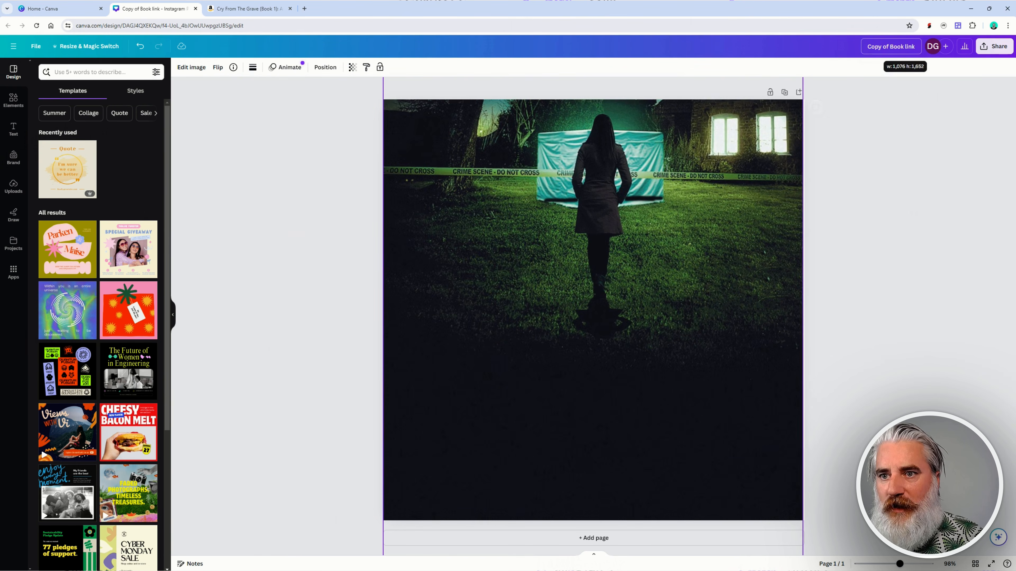
pyautogui.moveTo(651, 221); pyautogui.dragTo(648, 311)
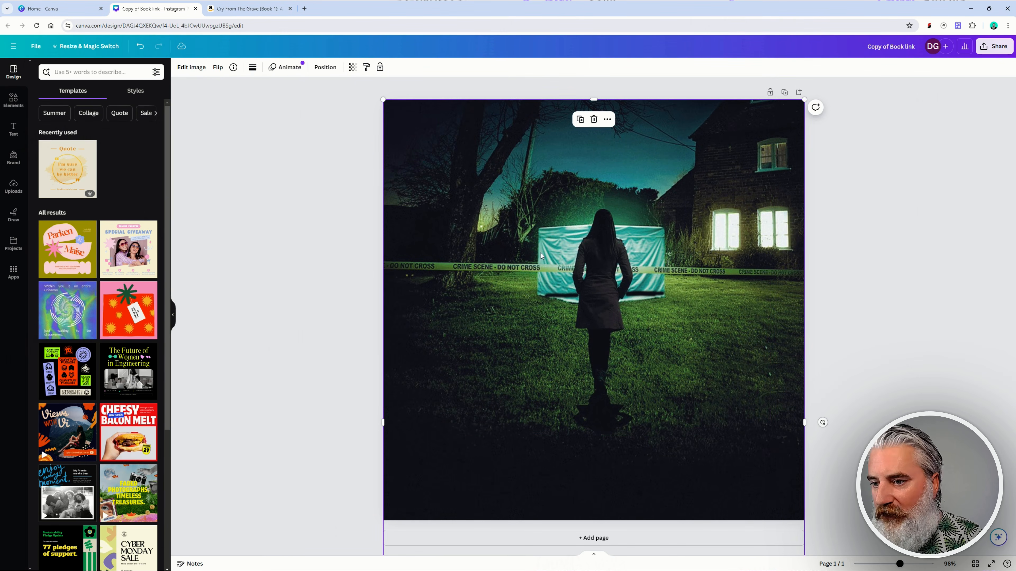
# - Send the background image backward behind the book cover and place the cover in the page's lower-right area
pyautogui.click(325, 68)
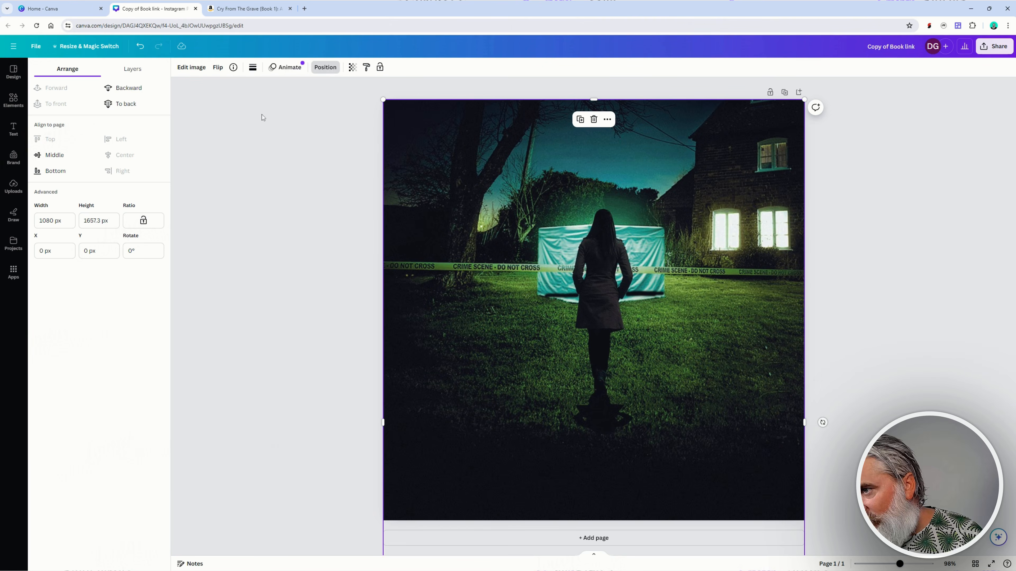
pyautogui.click(122, 88)
pyautogui.moveTo(676, 320); pyautogui.dragTo(703, 382)
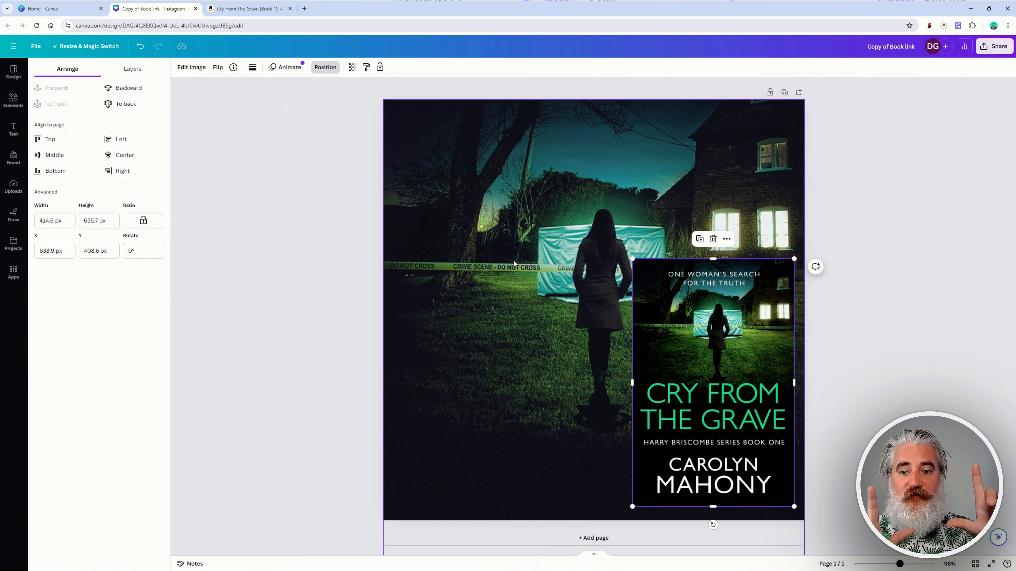
# - Try the book cover near the page's upper centre and return it to the lower-right area
pyautogui.moveTo(756, 304)
pyautogui.mouseDown()
pyautogui.moveTo(731, 262)
pyautogui.moveTo(742, 268)
pyautogui.moveTo(564, 231)
pyautogui.moveTo(770, 287)
pyautogui.moveTo(746, 298)
pyautogui.mouseUp()
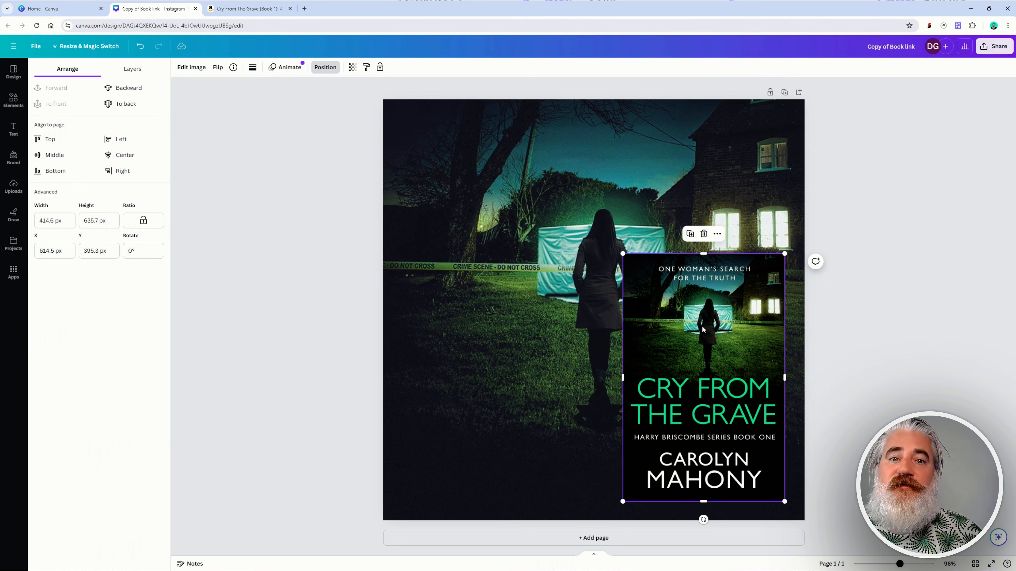
pyautogui.moveTo(700, 352)
pyautogui.mouseDown()
pyautogui.moveTo(724, 326)
pyautogui.moveTo(710, 356)
pyautogui.mouseUp()
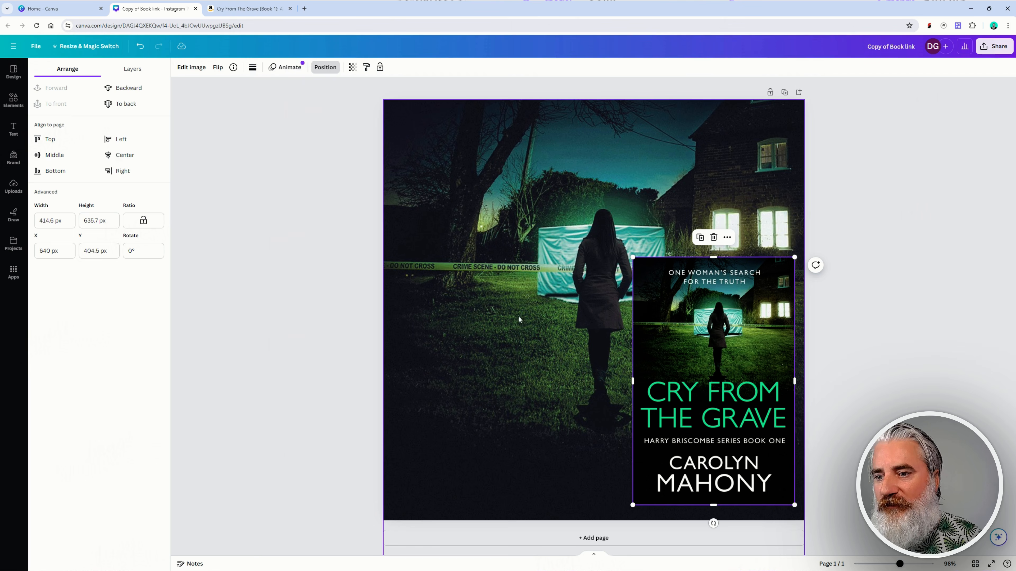
pyautogui.moveTo(734, 387); pyautogui.dragTo(603, 275)
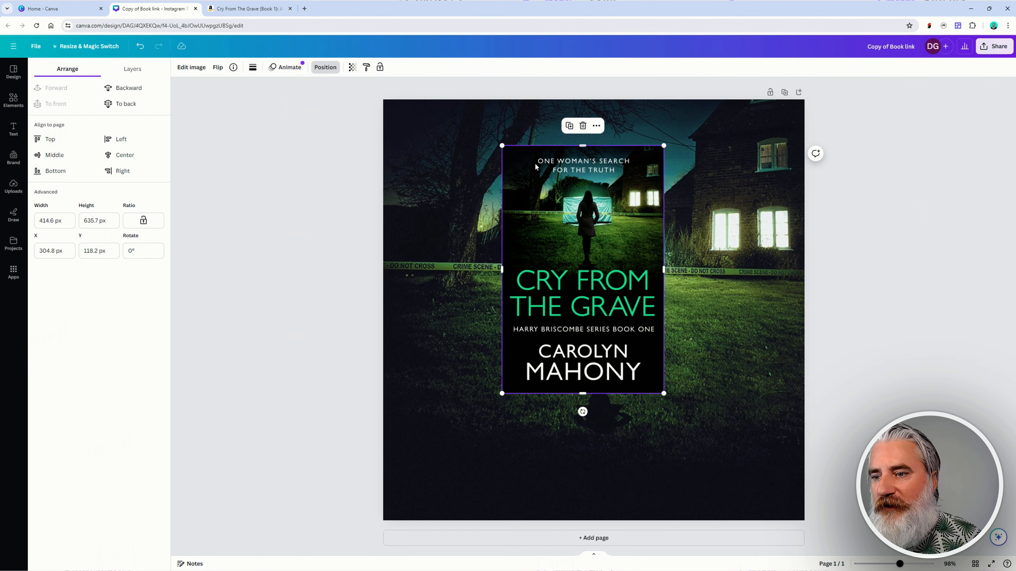
pyautogui.moveTo(605, 243); pyautogui.dragTo(722, 367)
# - Enlarge the background image to about 1359 × 2086 px with its left edge aligned to the page's left edge
pyautogui.moveTo(460, 232); pyautogui.dragTo(519, 68)
pyautogui.moveTo(504, 416); pyautogui.dragTo(395, 556)
pyautogui.moveTo(491, 325); pyautogui.dragTo(472, 459)
pyautogui.moveTo(514, 250); pyautogui.dragTo(510, 283)
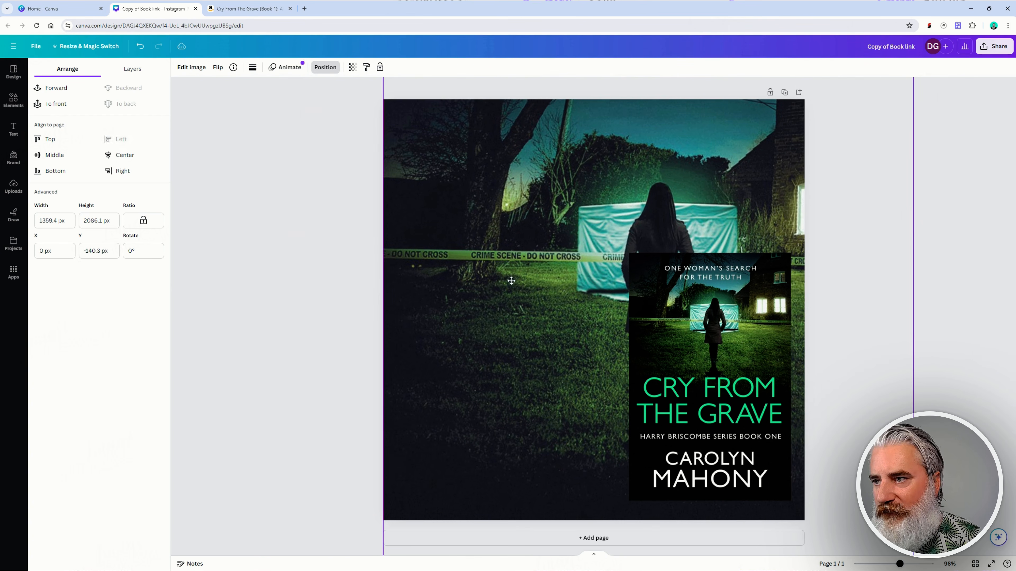
# - Try the book cover in the page's lower-left area, beside the woman in the background
pyautogui.click(635, 323)
pyautogui.moveTo(636, 323); pyautogui.dragTo(407, 308)
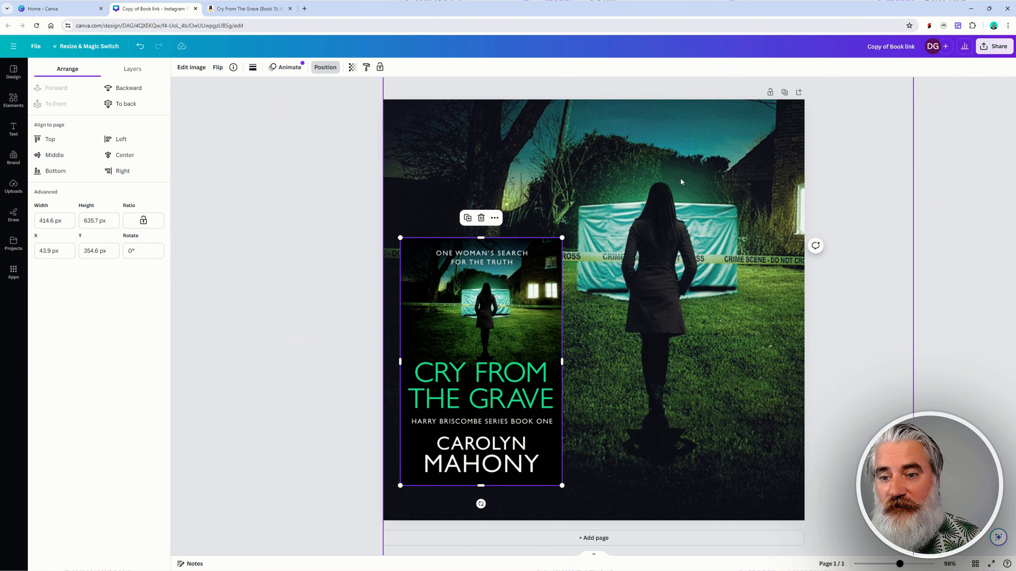
pyautogui.scroll(-3, 679, 185)
pyautogui.scroll(1, 679, 185)
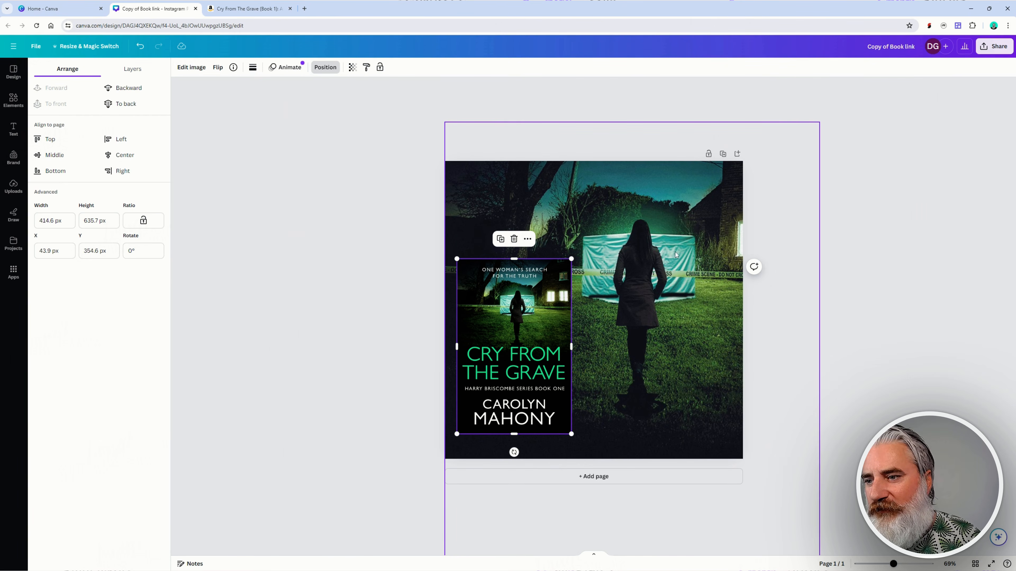
pyautogui.press('Escape')
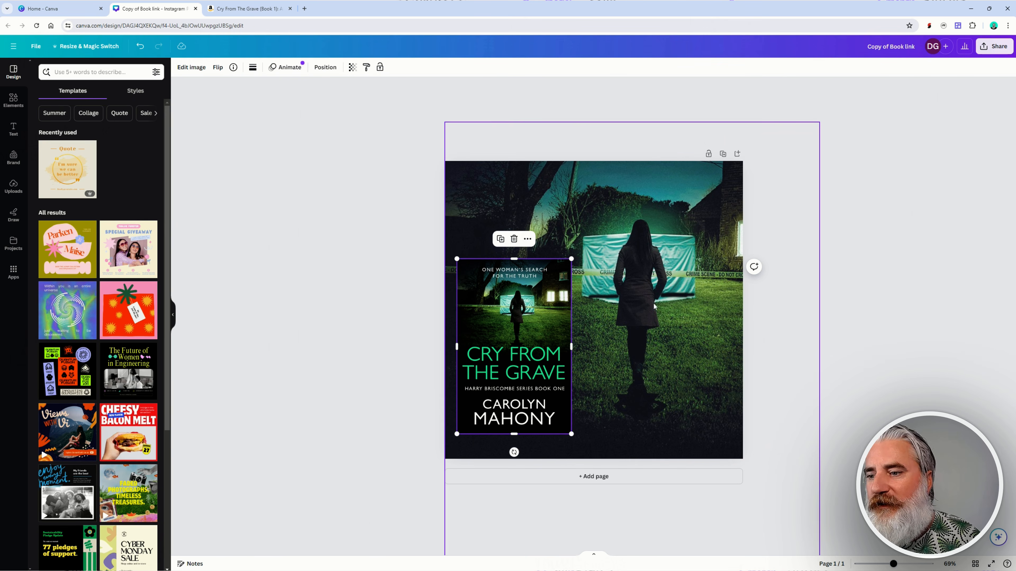
pyautogui.click(363, 244)
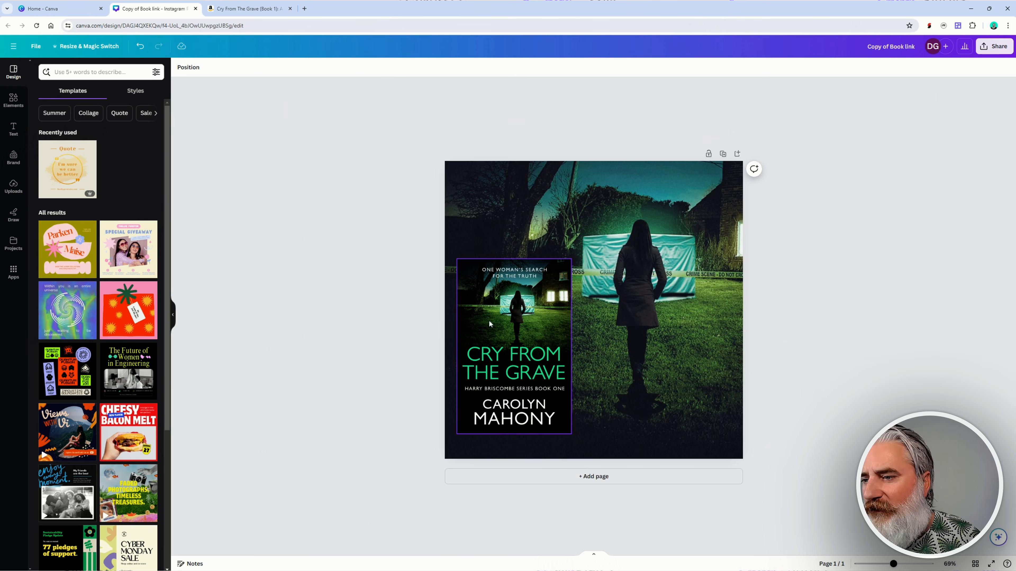
# - Move the book cover to the page's lower right and shift the background left until its right edge meets the page edge
pyautogui.click(563, 331)
pyautogui.moveTo(563, 331); pyautogui.dragTo(715, 336)
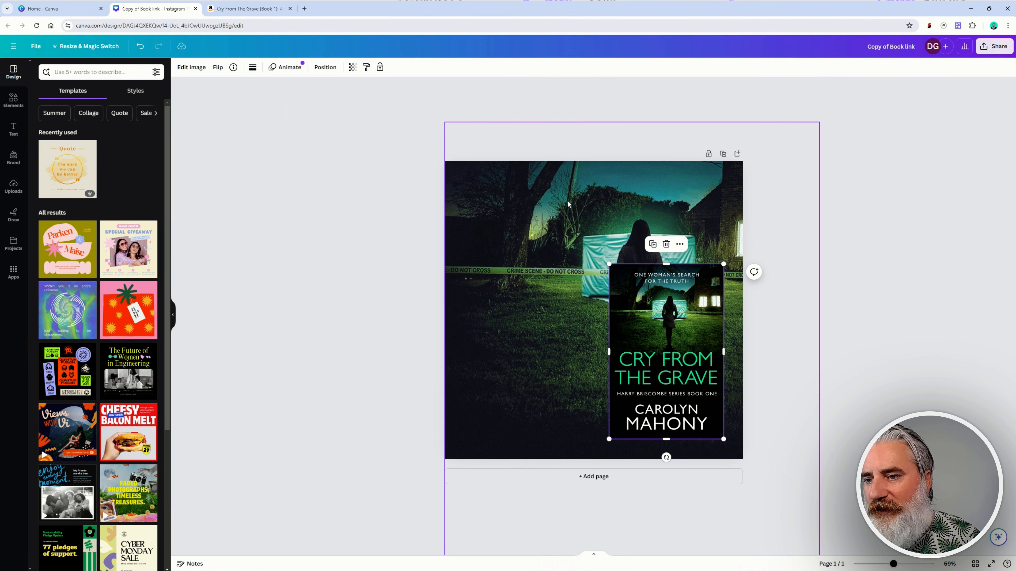
pyautogui.moveTo(531, 262); pyautogui.dragTo(456, 274)
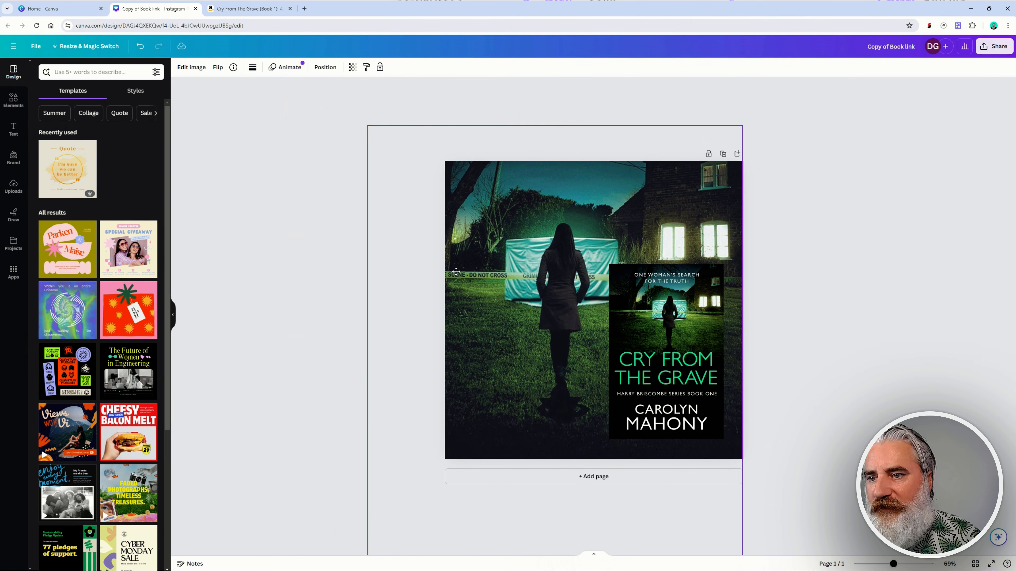
# - Move the book cover closer to the page's bottom-right corner and enlarge it slightly from its top-left corner
pyautogui.scroll(-1, 638, 264)
pyautogui.moveTo(684, 294); pyautogui.dragTo(698, 347)
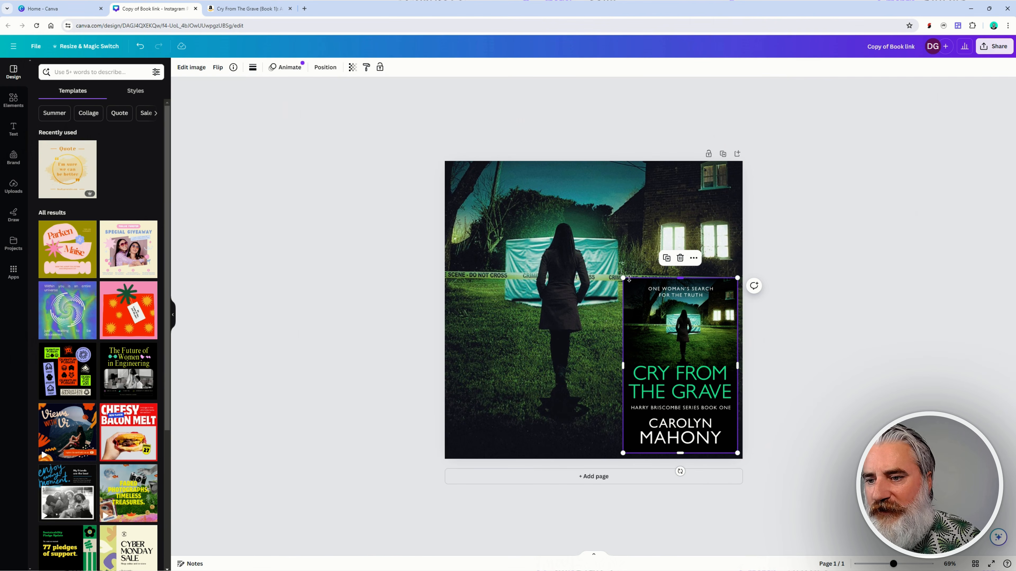
pyautogui.moveTo(622, 277); pyautogui.dragTo(601, 267)
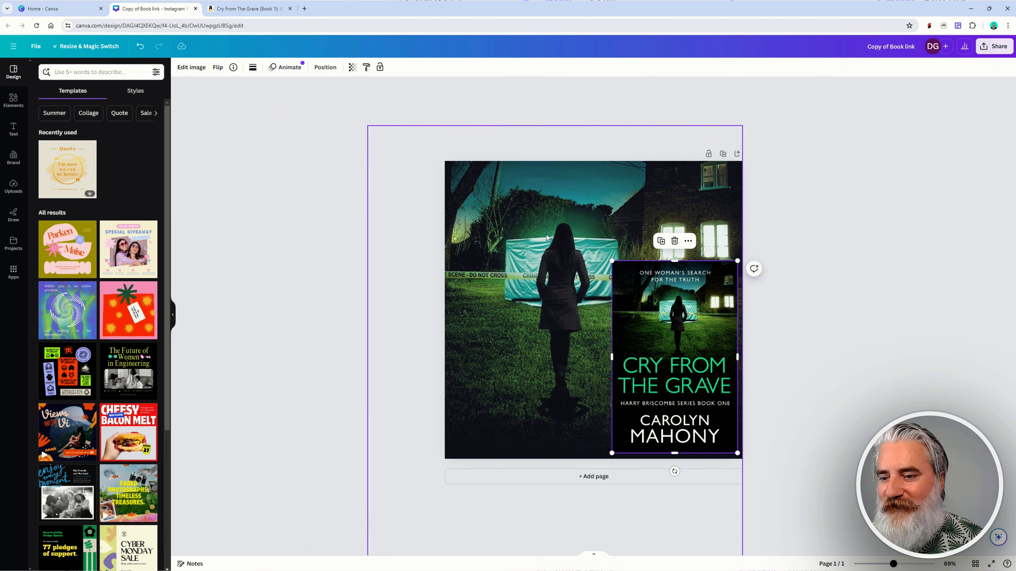
# - Add a square shape to the page and shorten it from the top into a wide, flat rectangle
pyautogui.click(13, 100)
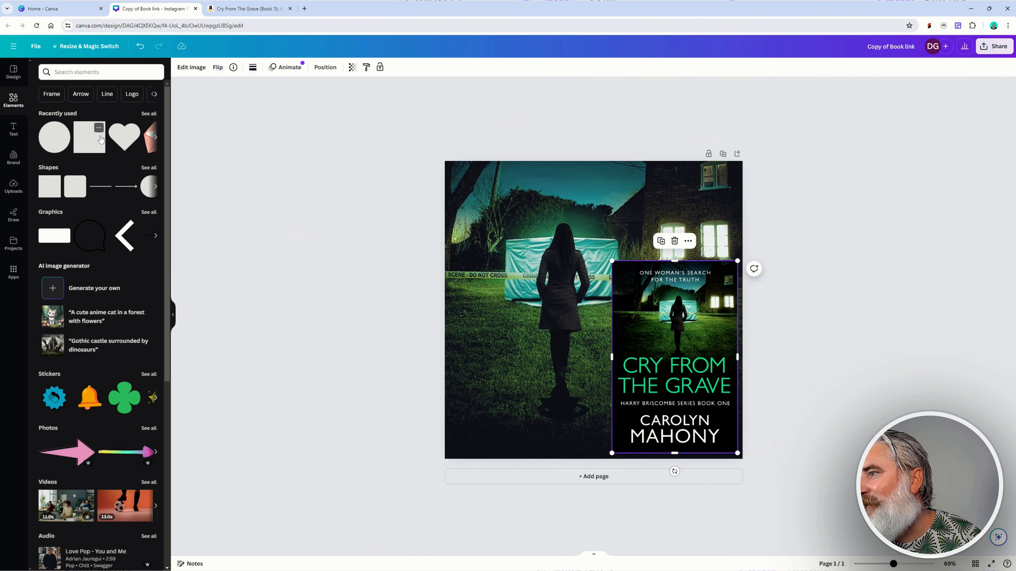
pyautogui.click(54, 137)
pyautogui.moveTo(594, 264); pyautogui.dragTo(593, 320)
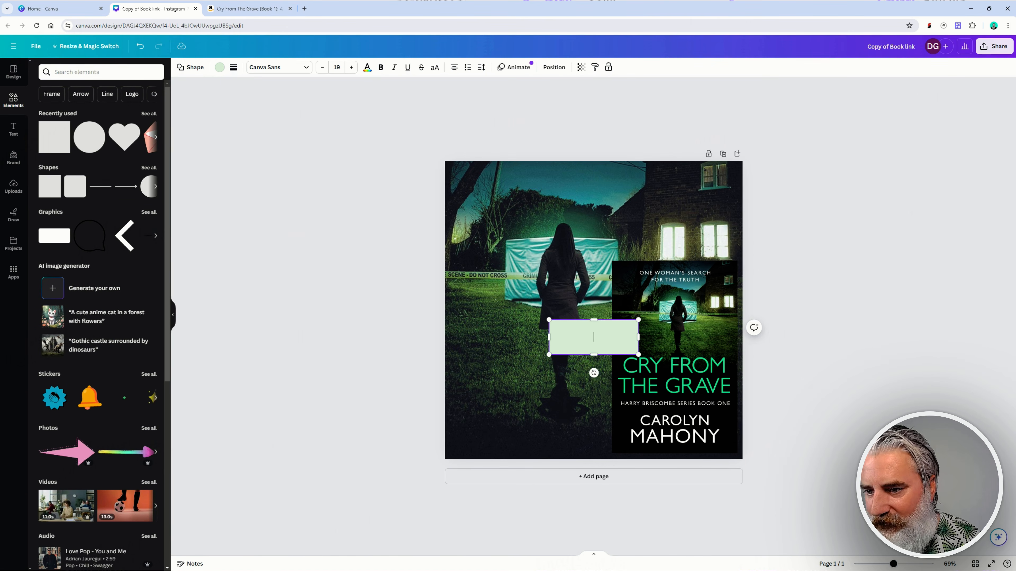
# - Flatten the pale green rectangle into a thin band across the lower part of the page, extending past both side edges
pyautogui.moveTo(594, 354); pyautogui.dragTo(606, 337)
pyautogui.click(516, 353)
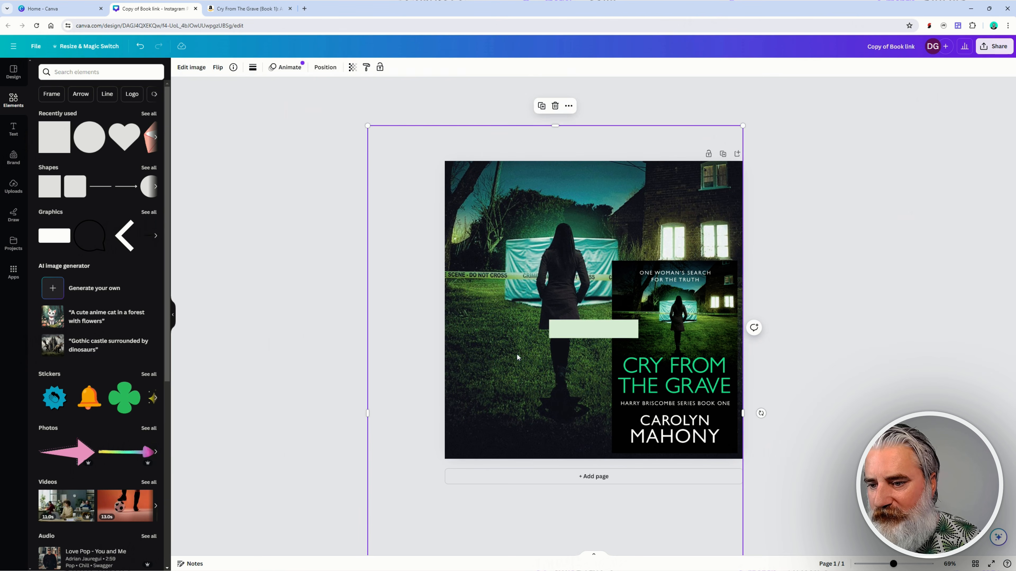
pyautogui.click(608, 331)
pyautogui.moveTo(604, 356); pyautogui.dragTo(952, 415)
pyautogui.moveTo(437, 414); pyautogui.dragTo(376, 410)
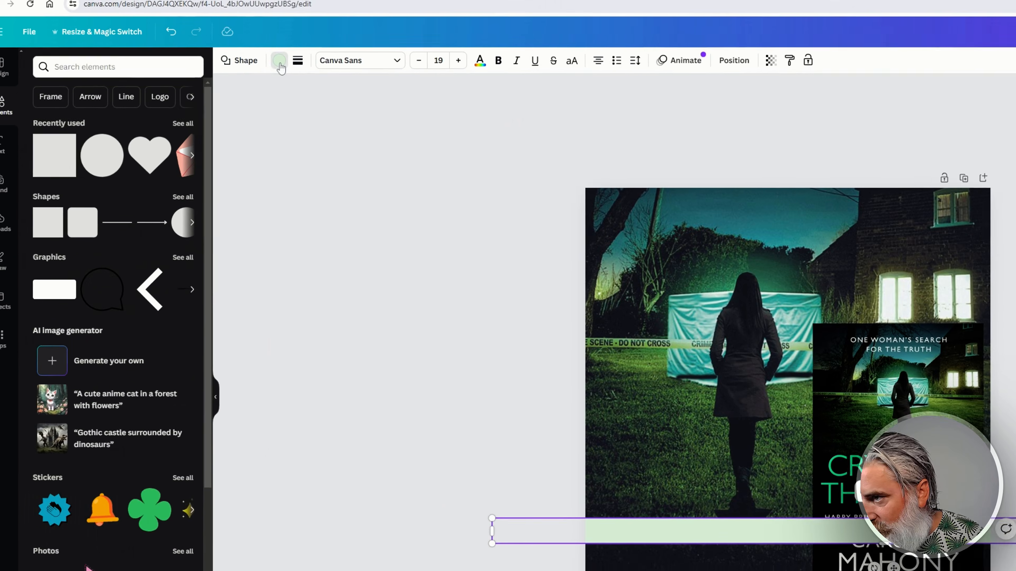
# - Recolour the band with the custom bright yellow #F8FD00
pyautogui.click(220, 67)
pyautogui.click(131, 481)
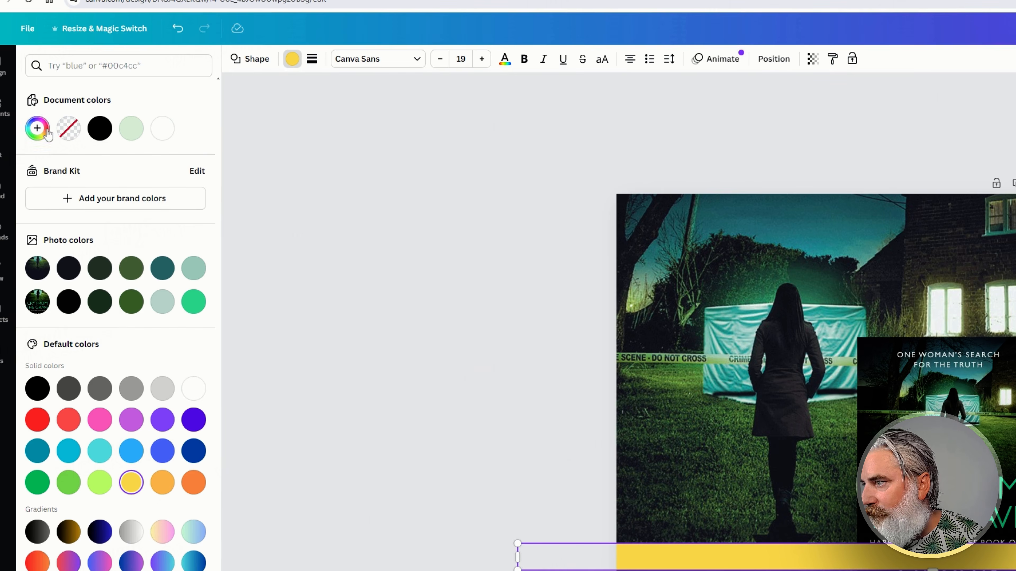
pyautogui.click(38, 128)
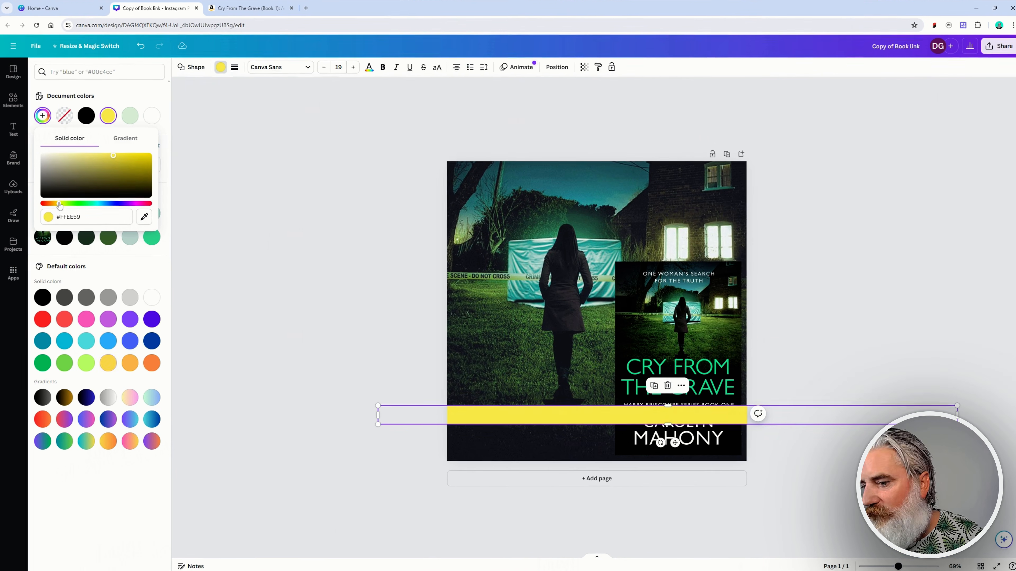
pyautogui.moveTo(60, 256); pyautogui.dragTo(64, 256)
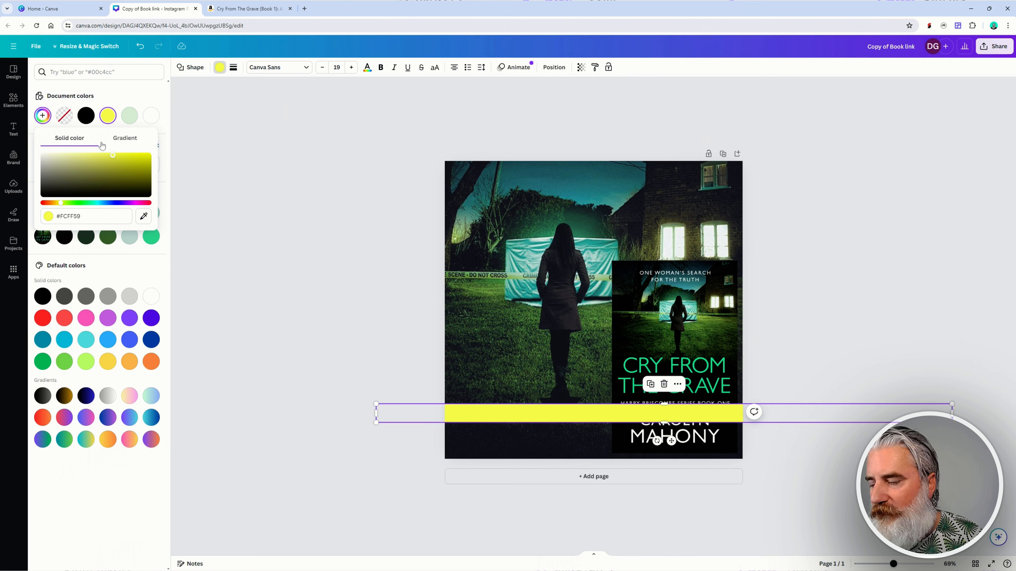
pyautogui.moveTo(113, 154); pyautogui.dragTo(233, 157)
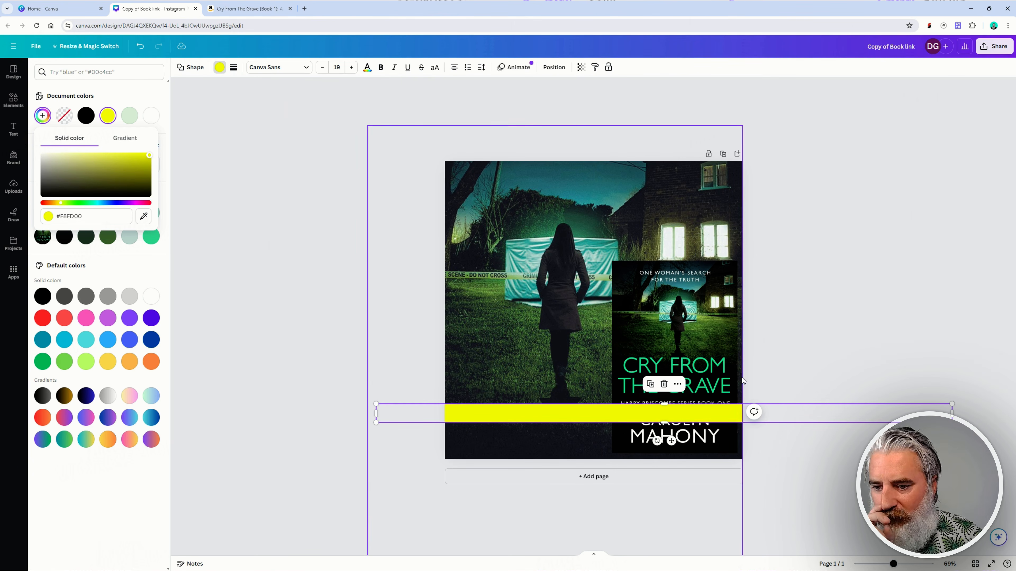
pyautogui.click(814, 344)
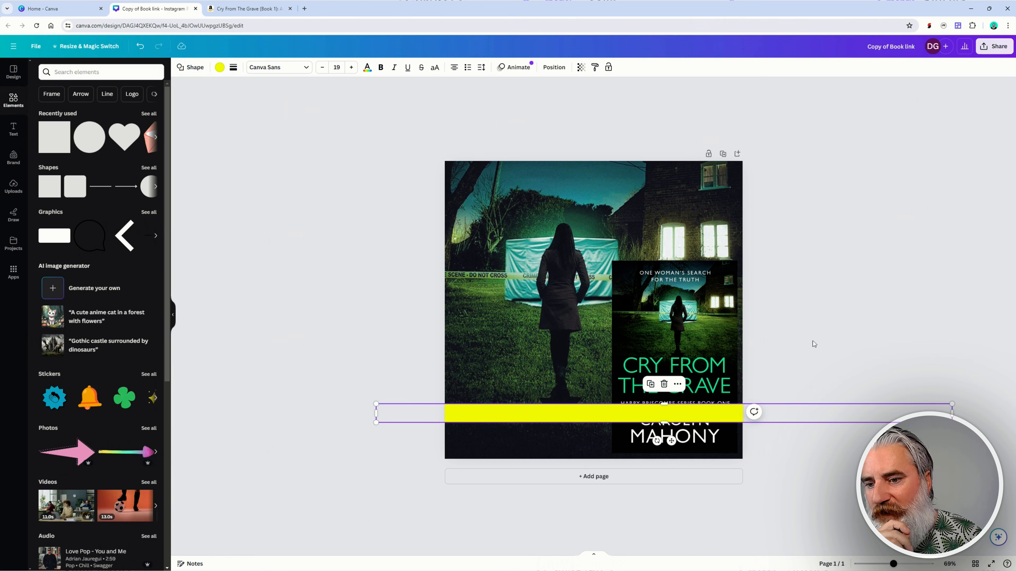
pyautogui.click(798, 320)
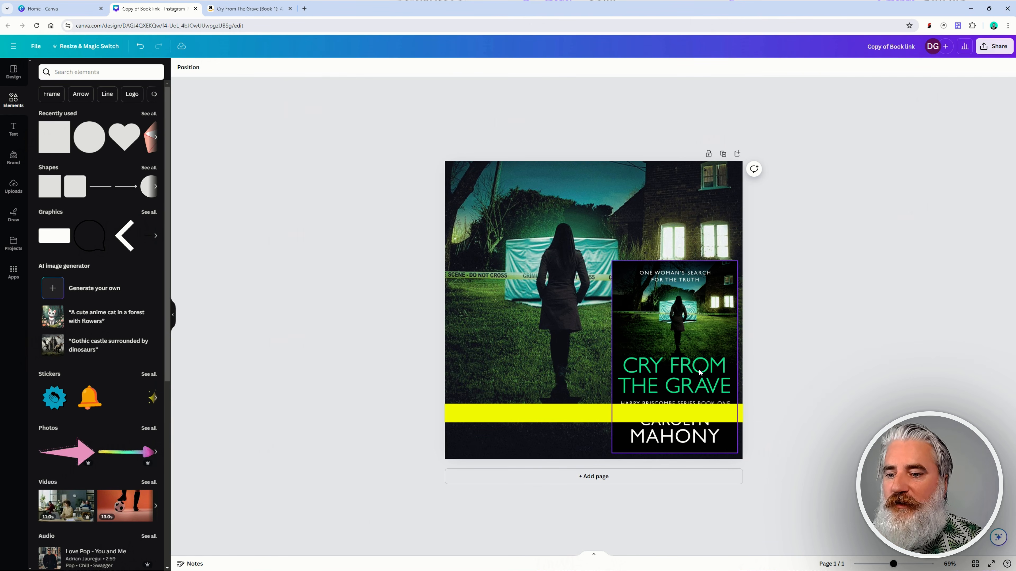
# - Bring the book cover to the front so that it overlaps the yellow band
pyautogui.click(682, 354)
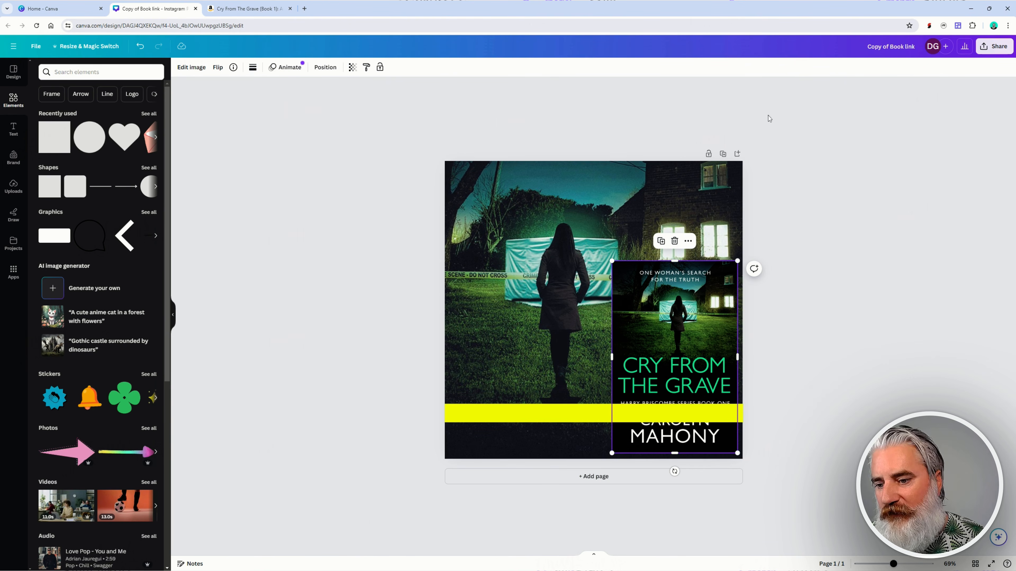
pyautogui.click(326, 67)
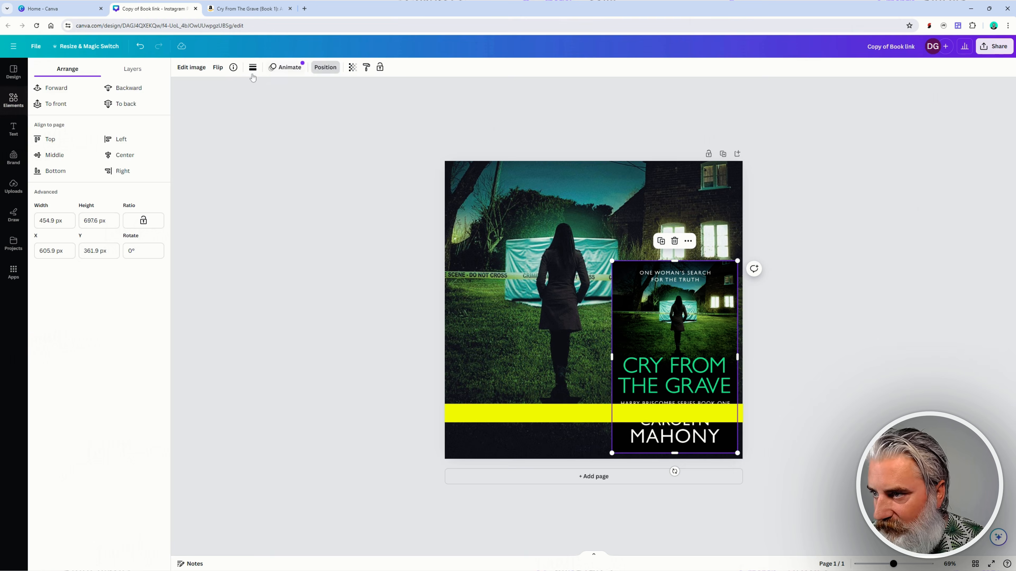
pyautogui.click(133, 69)
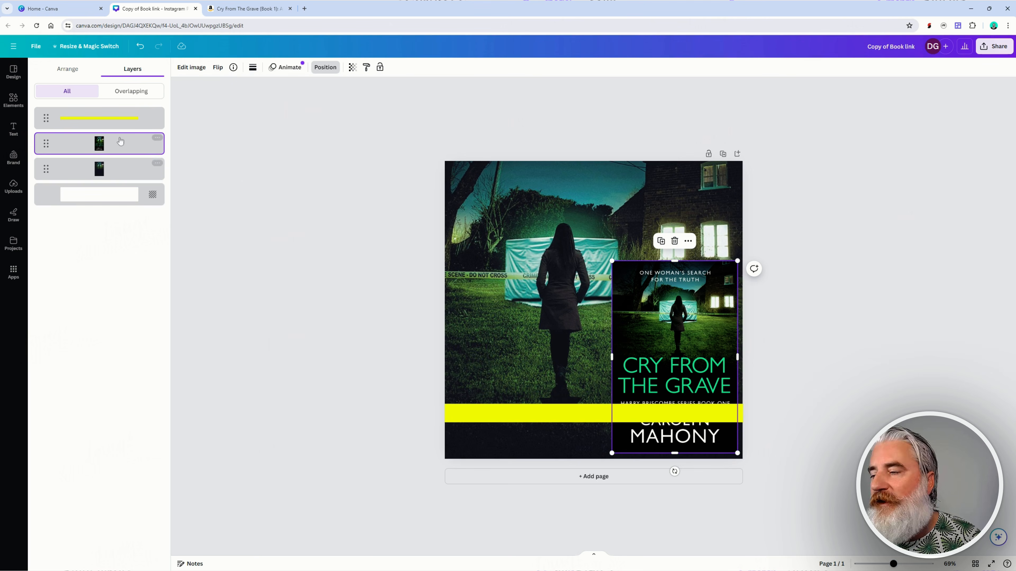
pyautogui.click(65, 69)
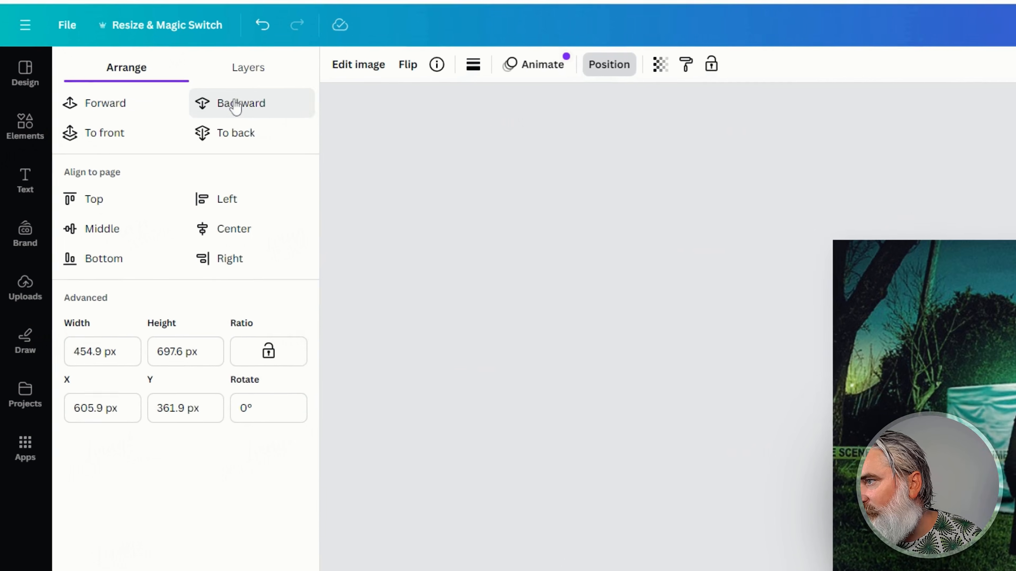
pyautogui.click(128, 89)
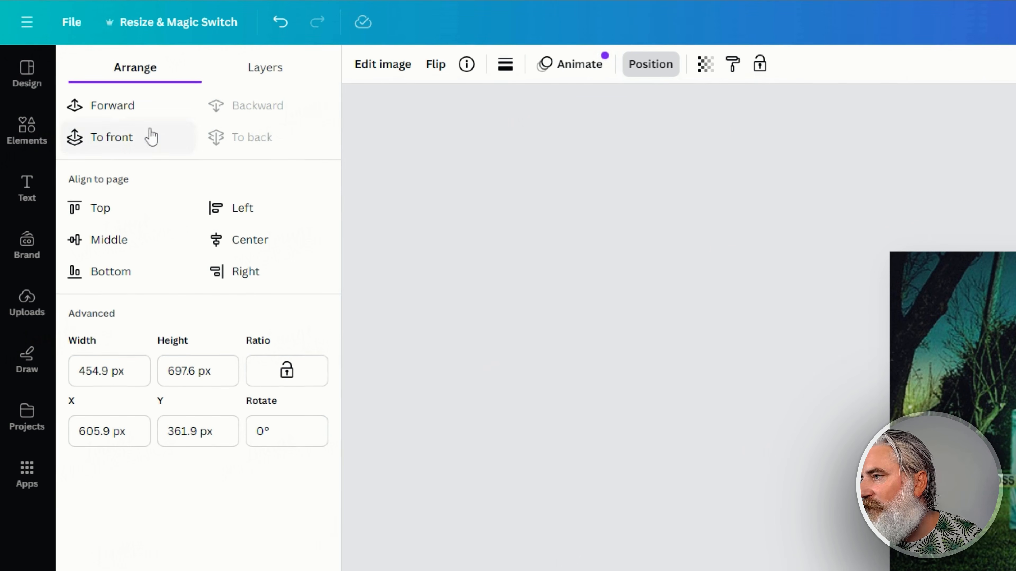
pyautogui.click(110, 138)
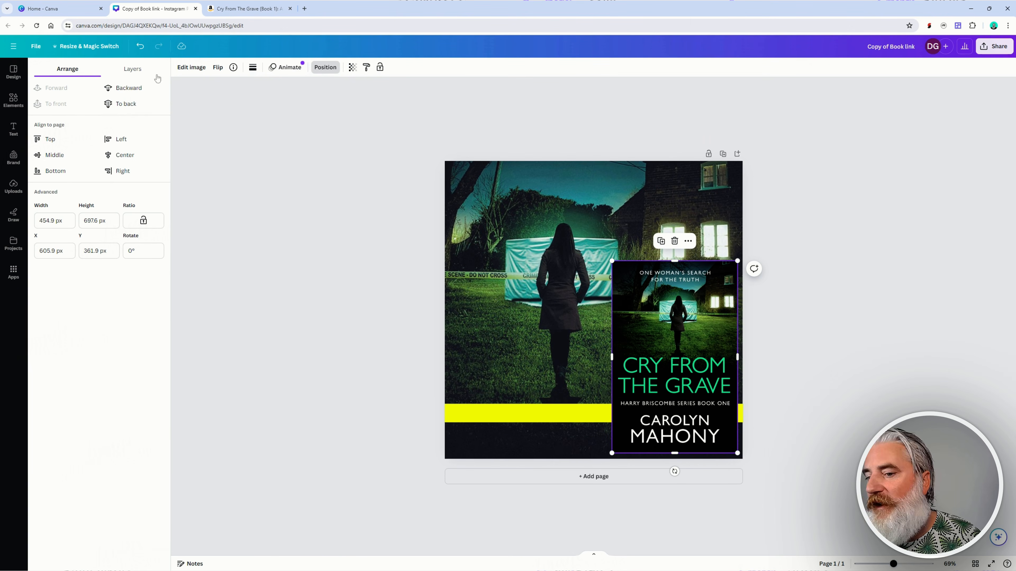
# - Try the yellow band above the book cover in the layer order, and return the cover to the top layer
pyautogui.click(148, 62)
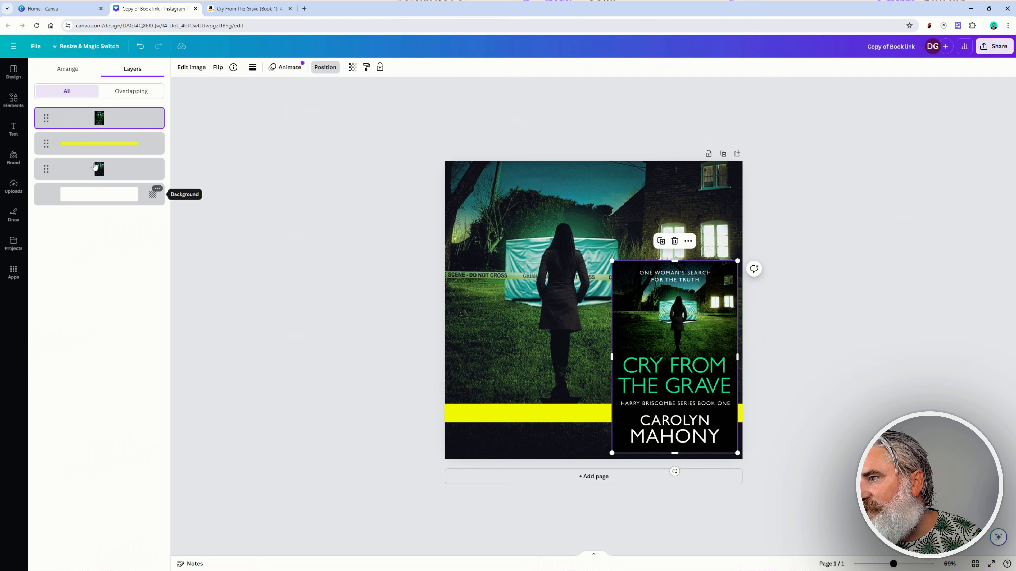
pyautogui.click(96, 146)
pyautogui.moveTo(96, 146); pyautogui.dragTo(96, 105)
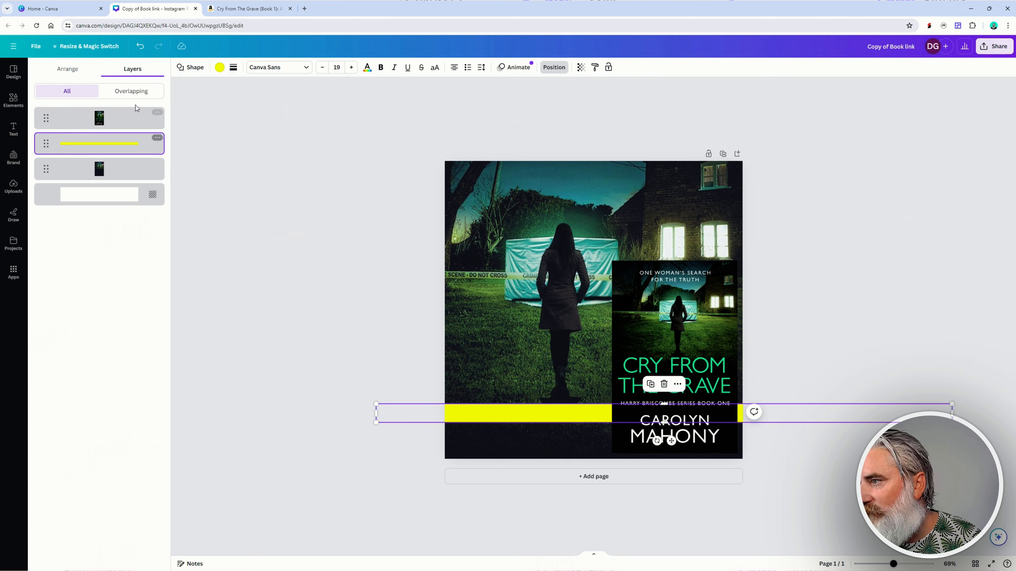
pyautogui.moveTo(118, 143); pyautogui.dragTo(100, 152)
pyautogui.click(133, 119)
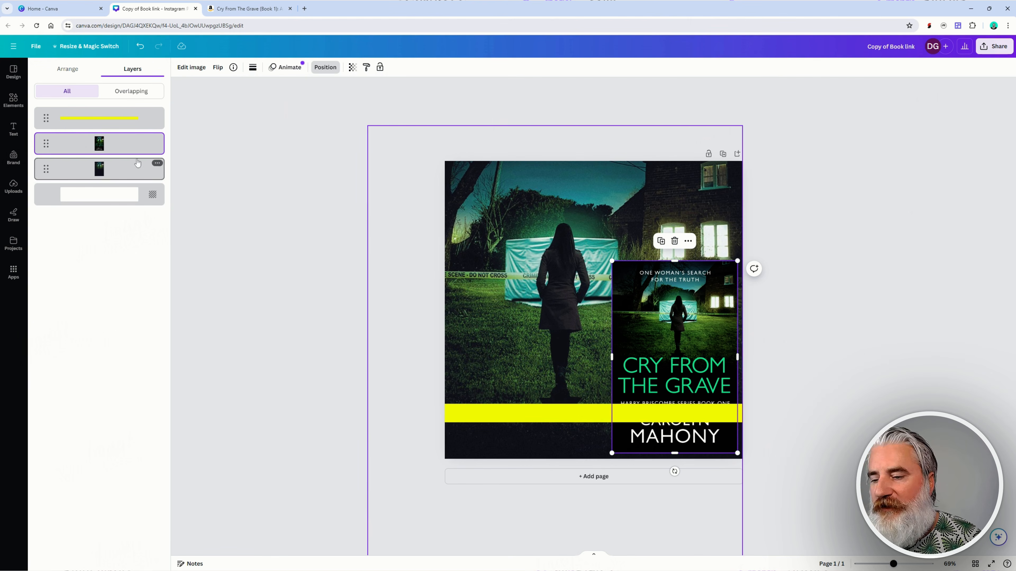
pyautogui.click(847, 358)
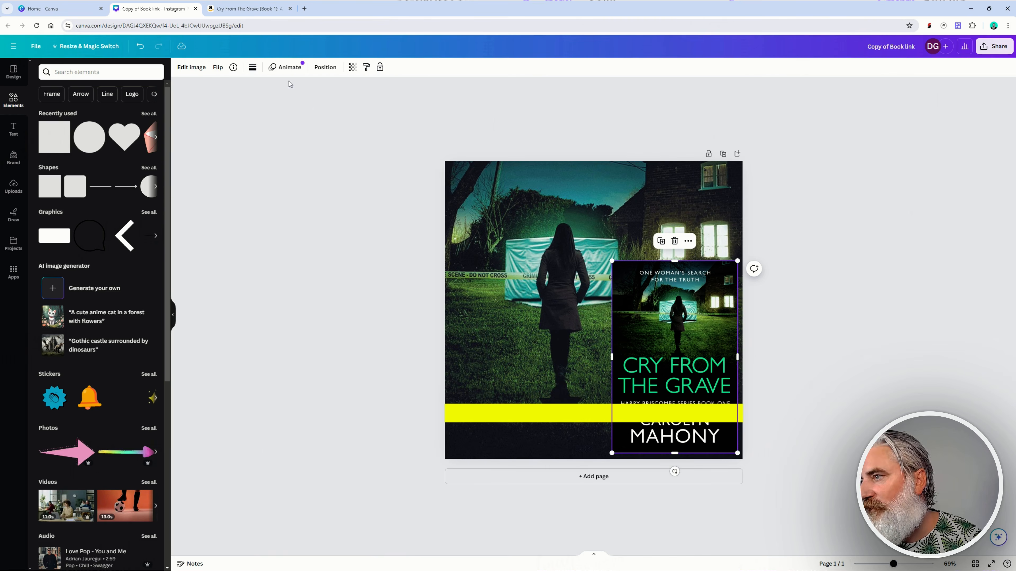
pyautogui.click(325, 67)
pyautogui.moveTo(99, 149); pyautogui.dragTo(106, 109)
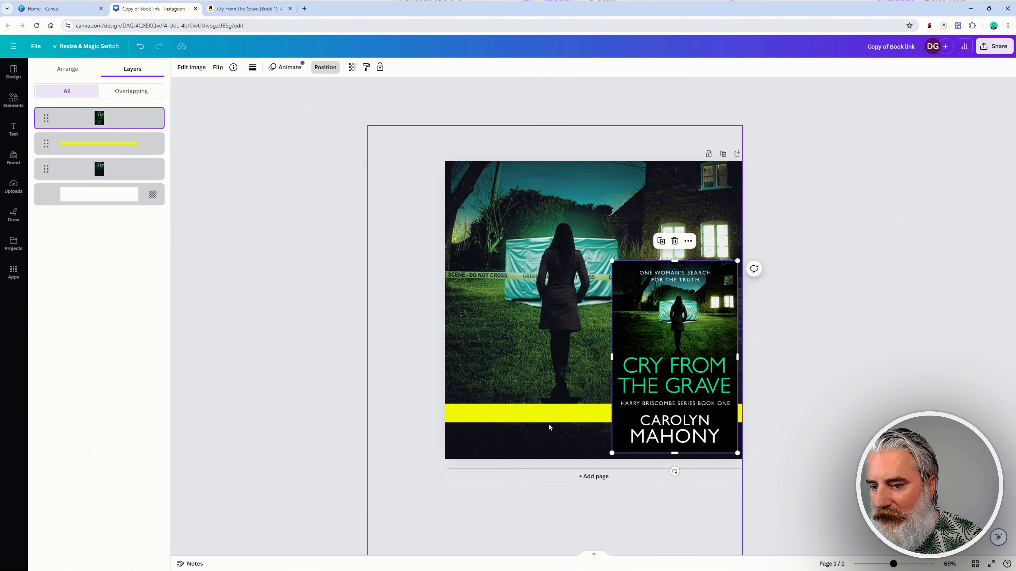
# - Move the band slightly down the page and recolour it with the bright green from the cover's photo colours
pyautogui.moveTo(545, 417); pyautogui.dragTo(545, 425)
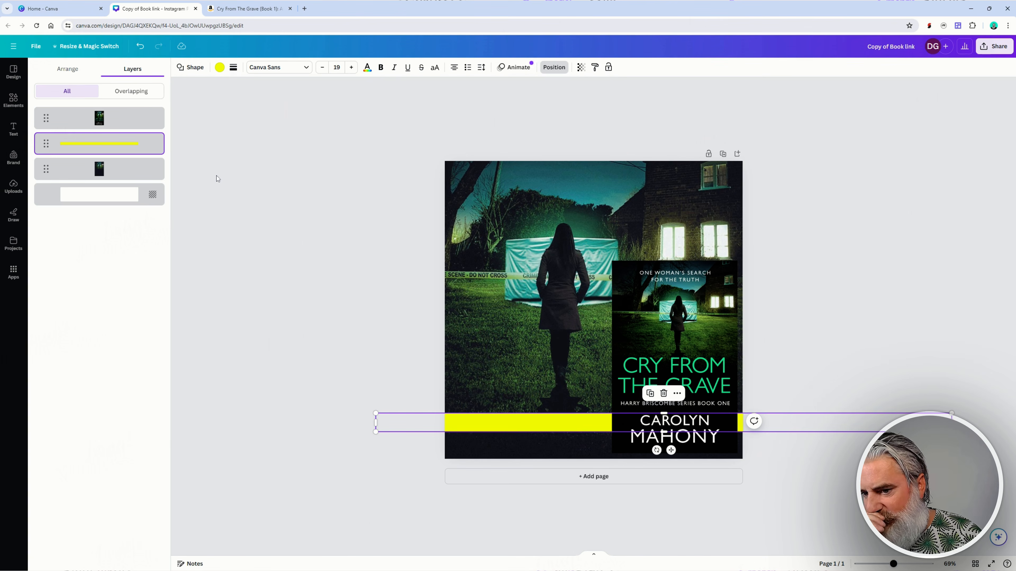
pyautogui.click(220, 68)
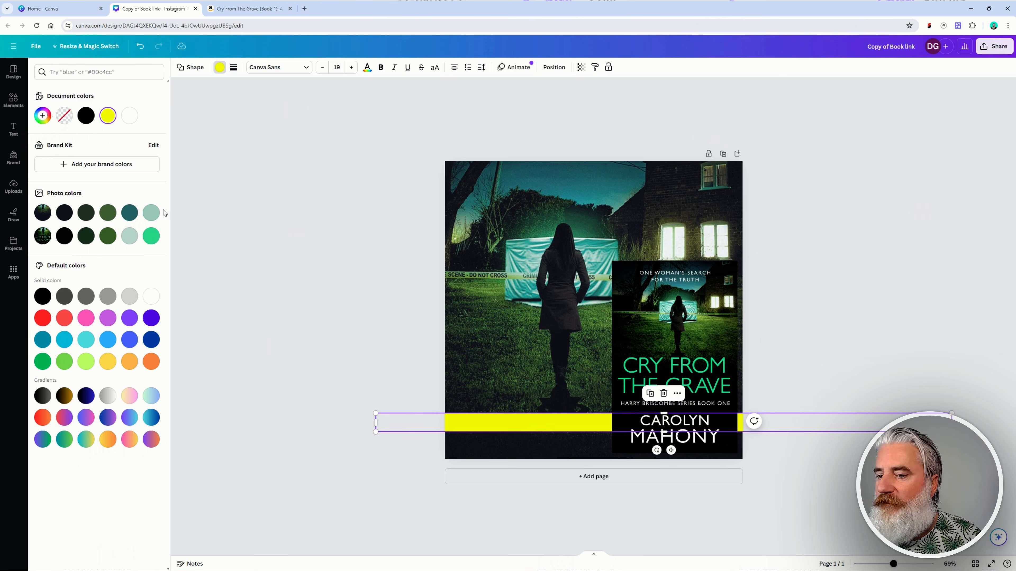
pyautogui.click(152, 237)
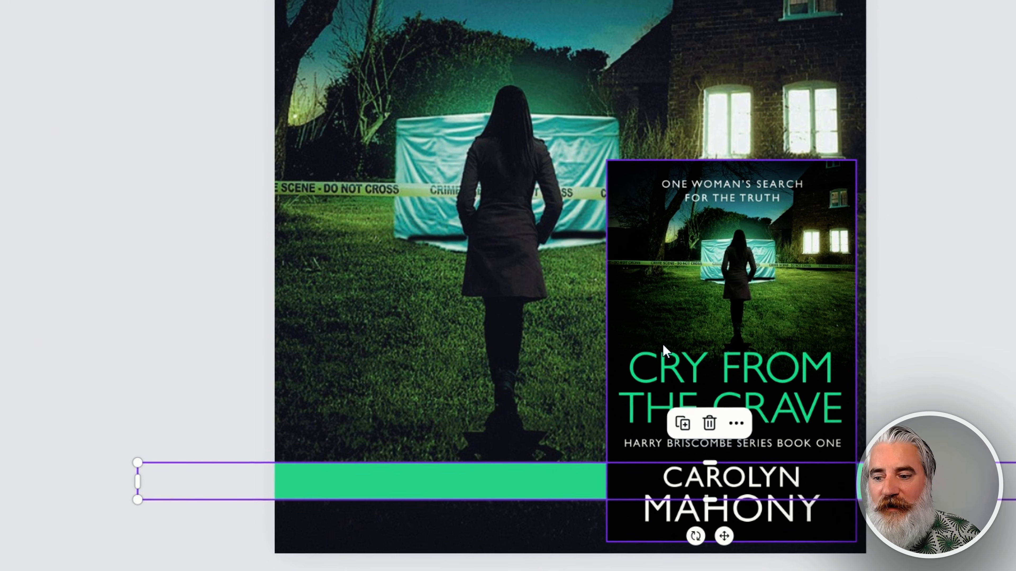
pyautogui.click(138, 297)
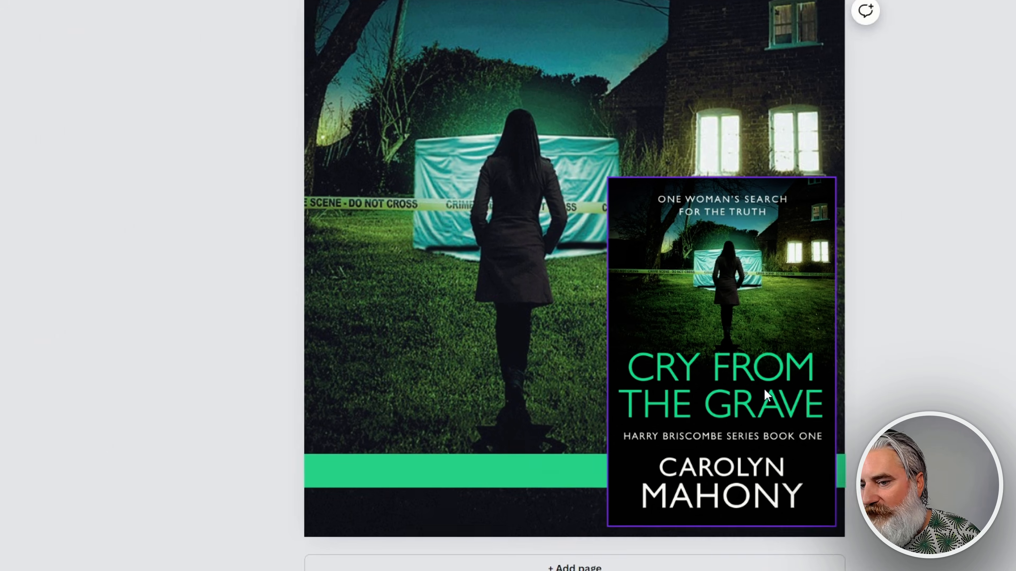
pyautogui.click(779, 393)
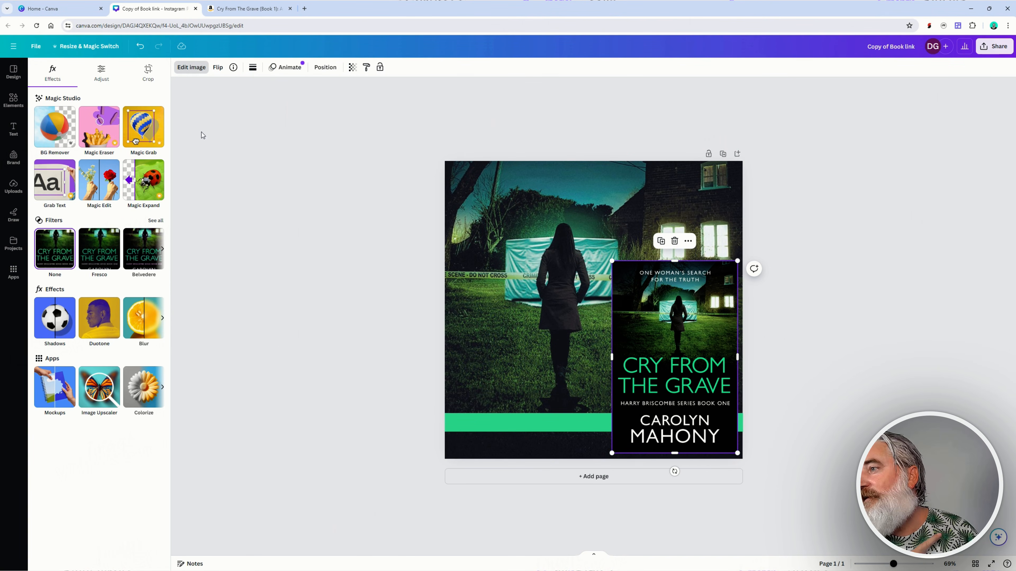
# - Try band colours sampled with the eyedropper from the grey canvas (#EBECF0), the crime-scene tent (#45AFAD) and the police tape (#9CC384)
pyautogui.click(480, 422)
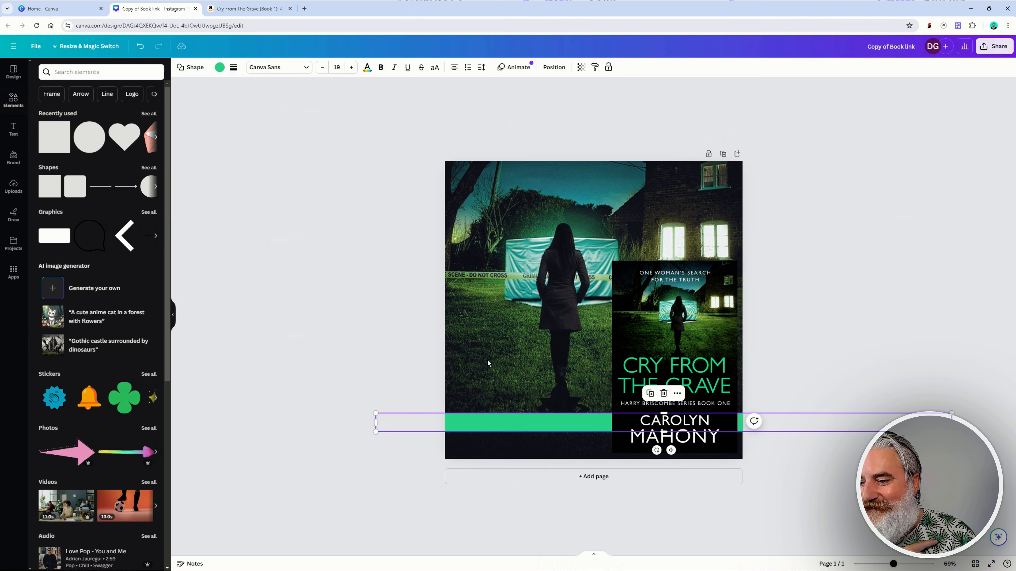
pyautogui.click(219, 68)
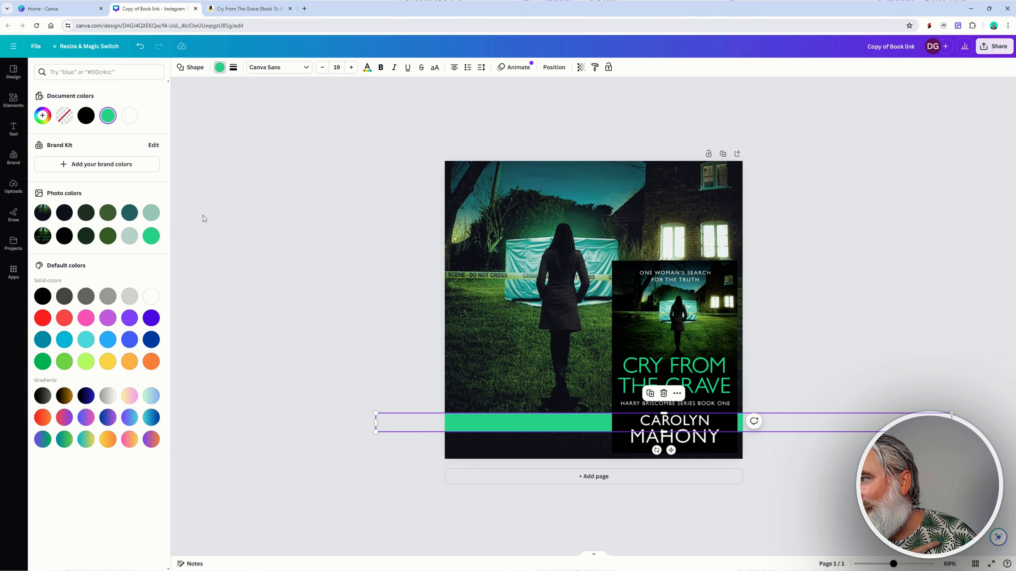
pyautogui.click(43, 115)
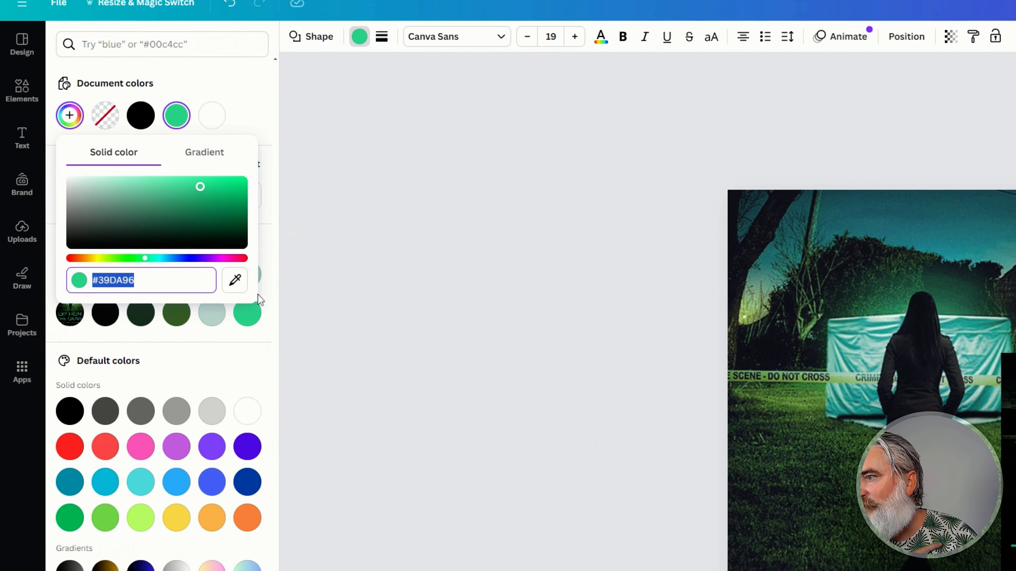
pyautogui.click(236, 281)
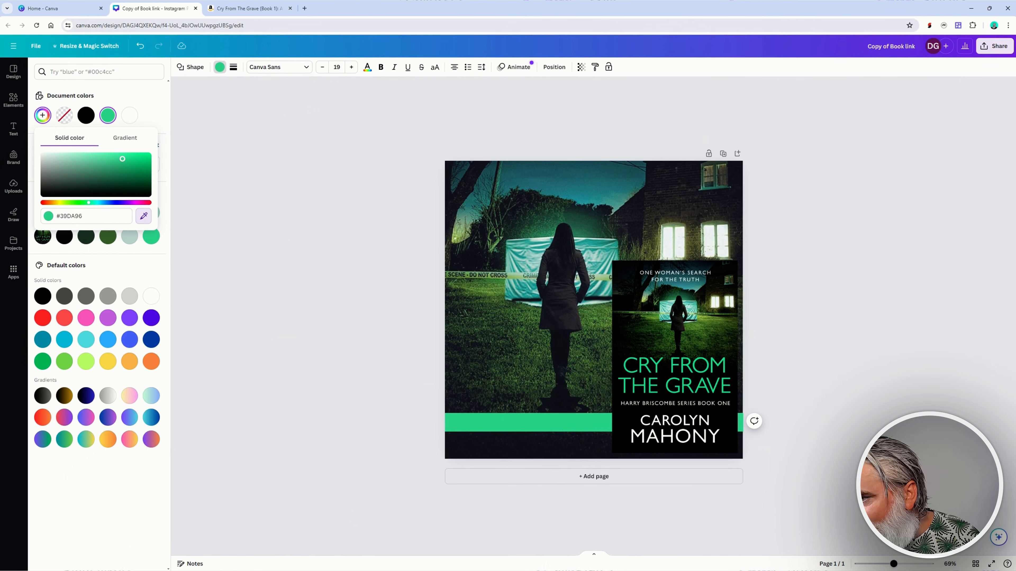
pyautogui.click(249, 240)
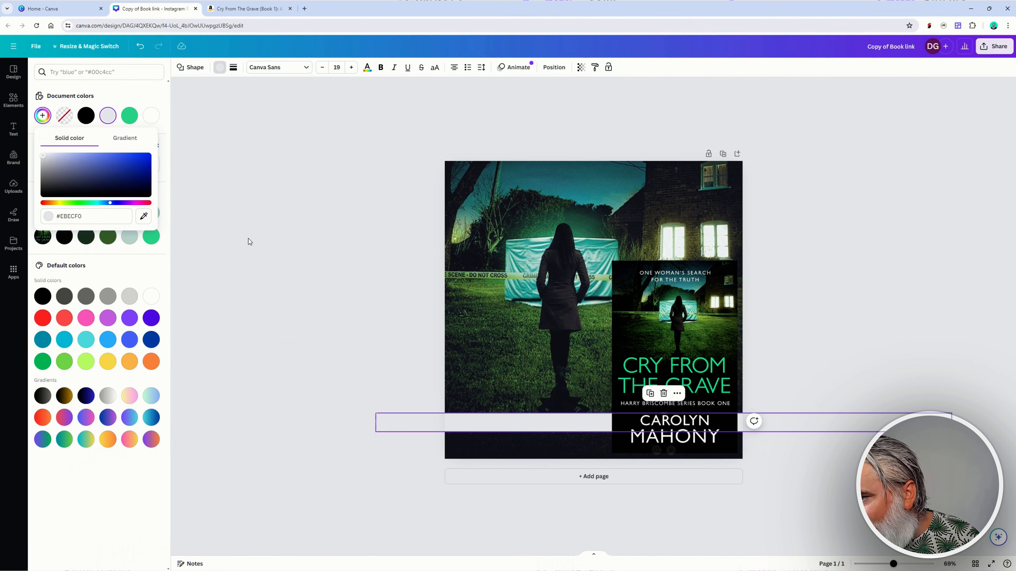
pyautogui.click(143, 218)
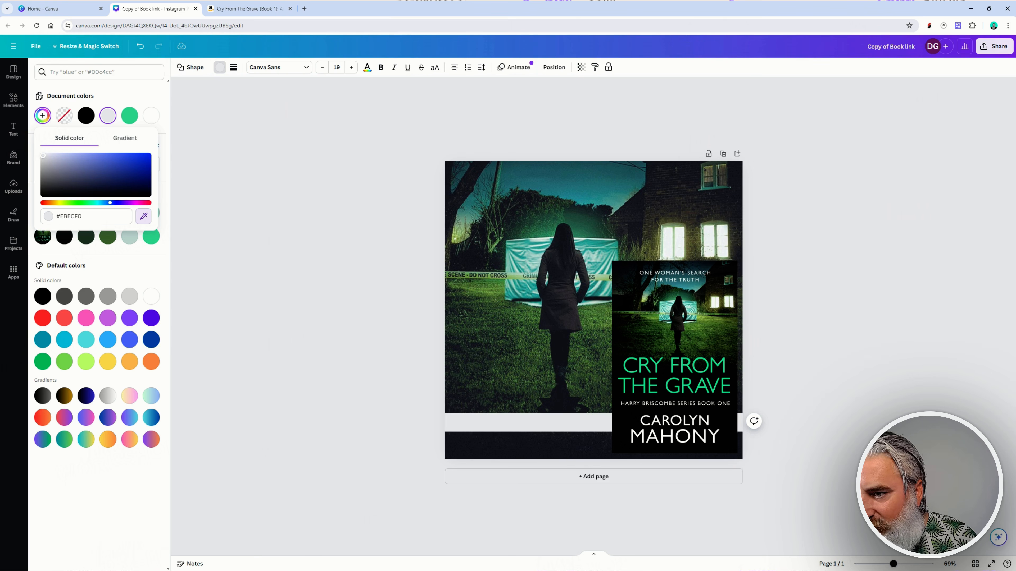
pyautogui.click(600, 256)
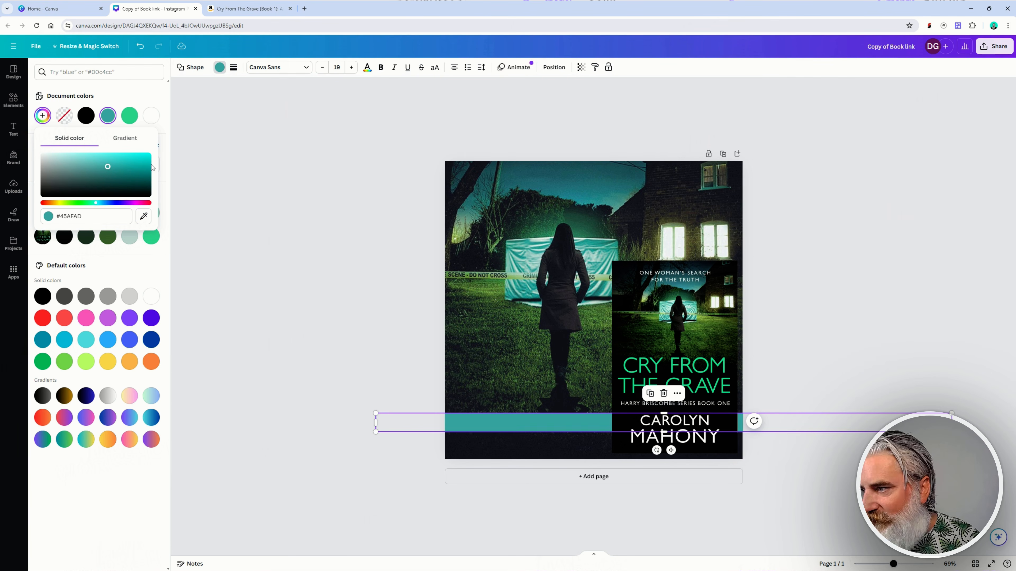
pyautogui.click(143, 216)
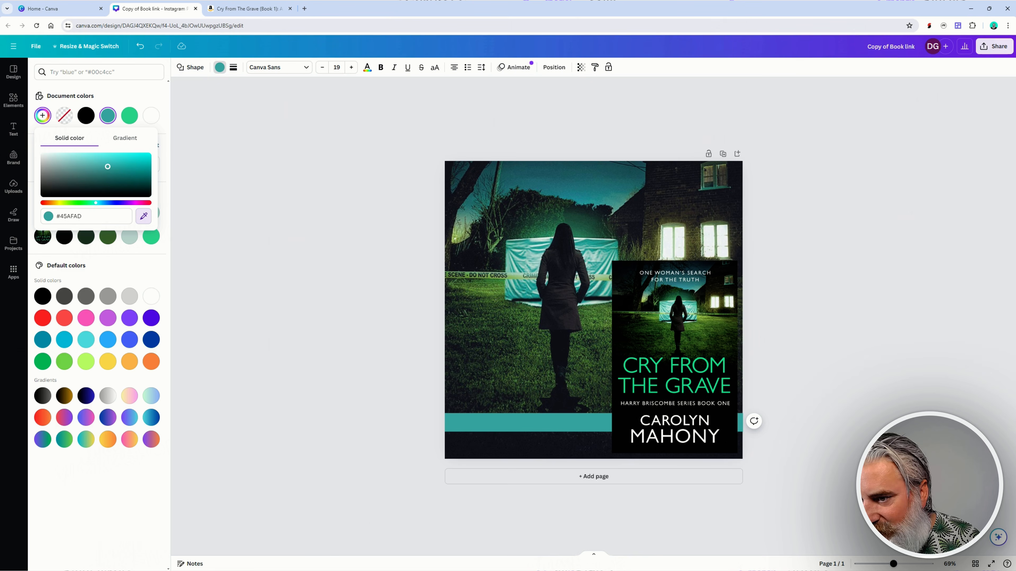
pyautogui.click(480, 275)
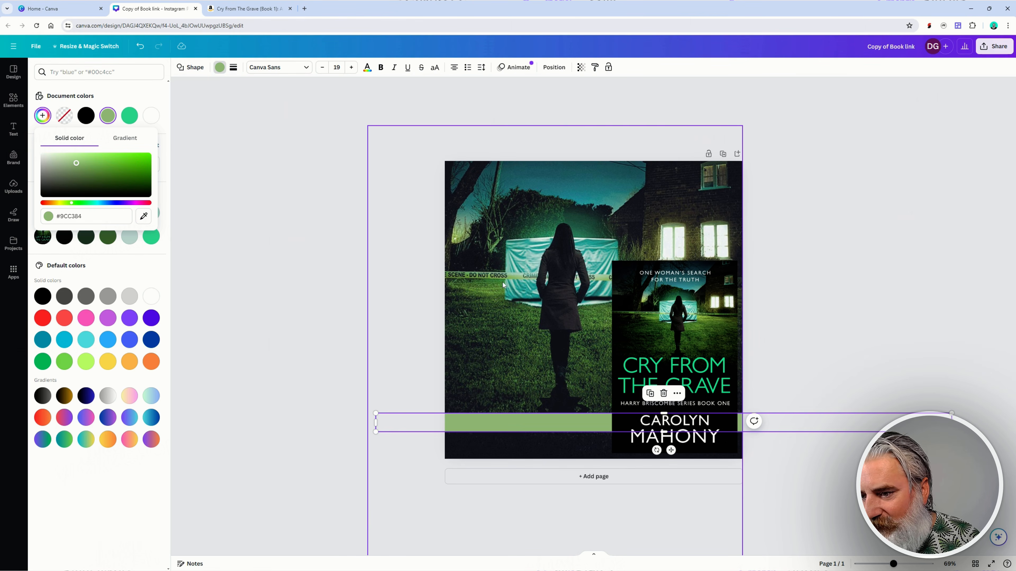
# - Recolour the band bright green #17E897 by sampling the title lettering on the book cover
pyautogui.click(147, 219)
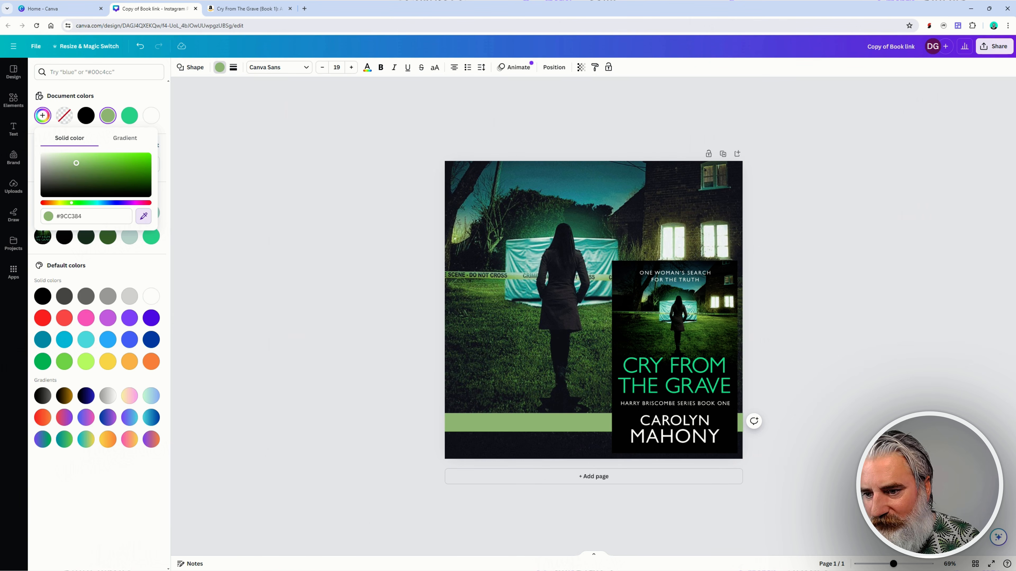
pyautogui.click(671, 366)
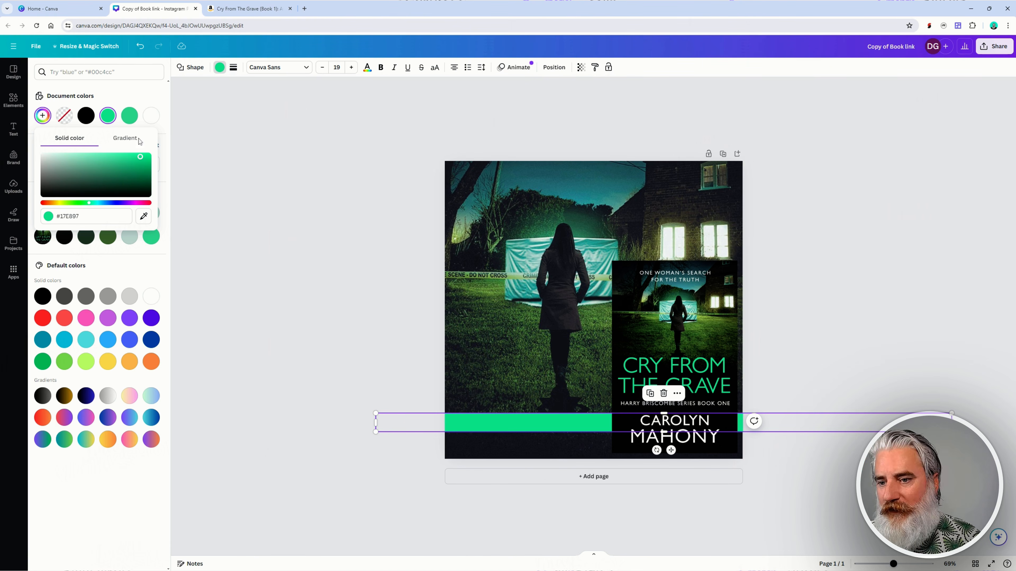
# - Apply the Glow shadow effect to the book cover
pyautogui.press('Escape')
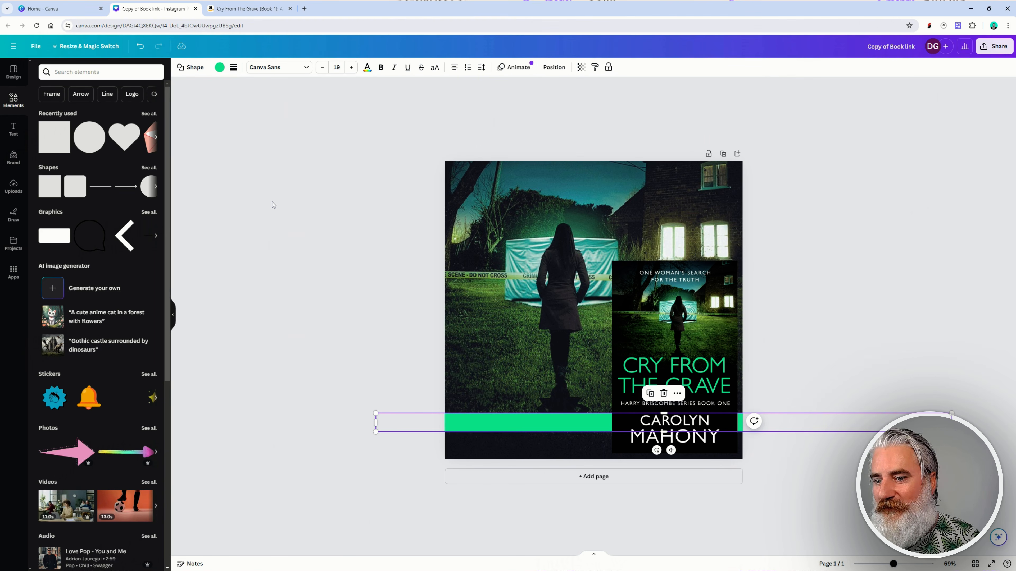
pyautogui.click(658, 319)
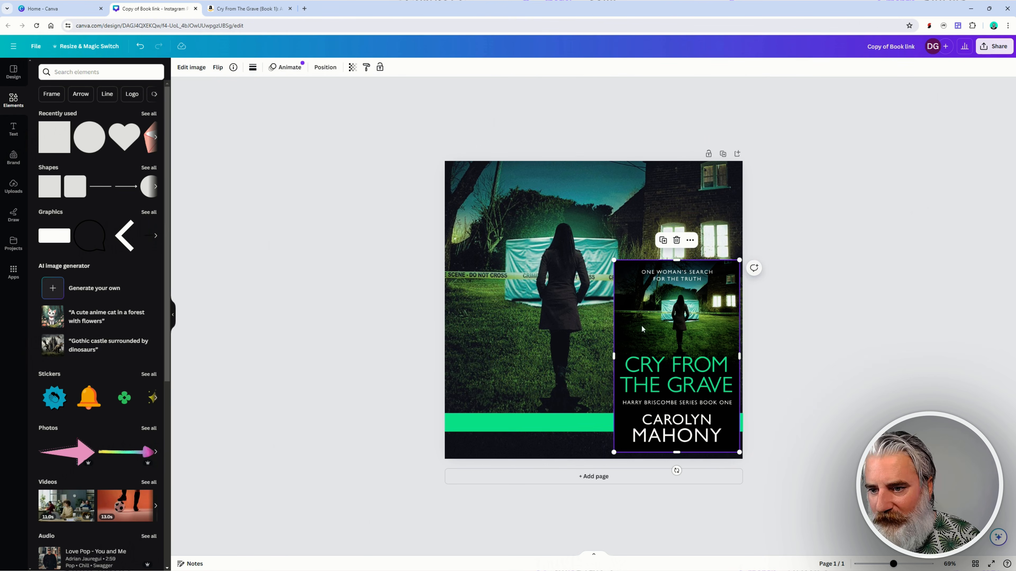
pyautogui.moveTo(657, 319); pyautogui.dragTo(656, 320)
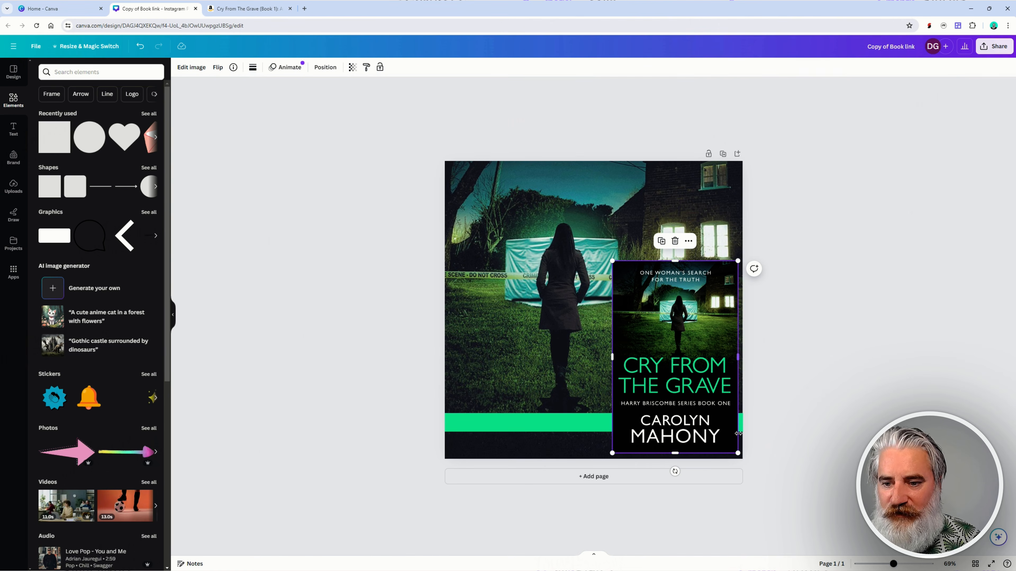
pyautogui.click(192, 67)
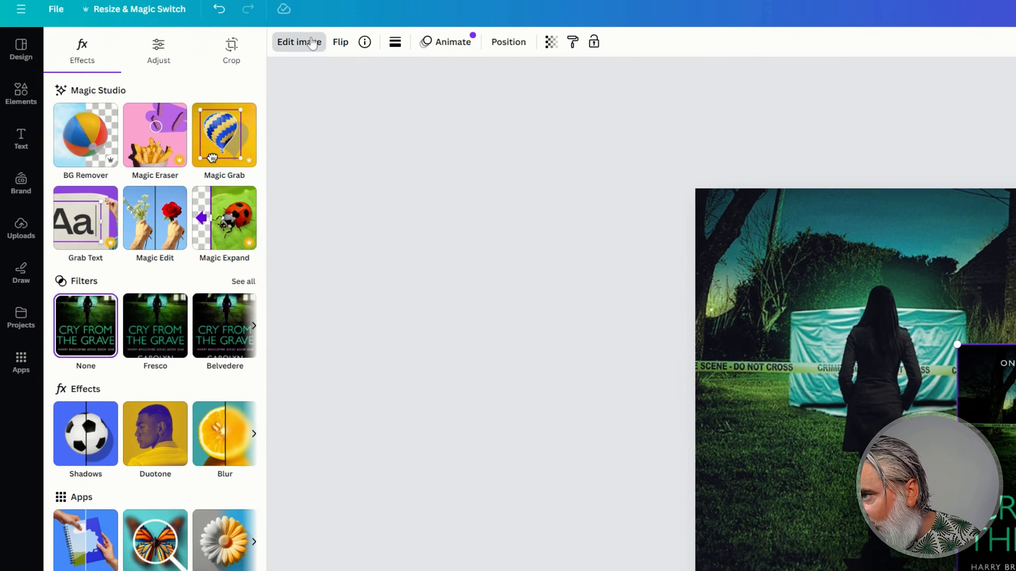
pyautogui.click(86, 454)
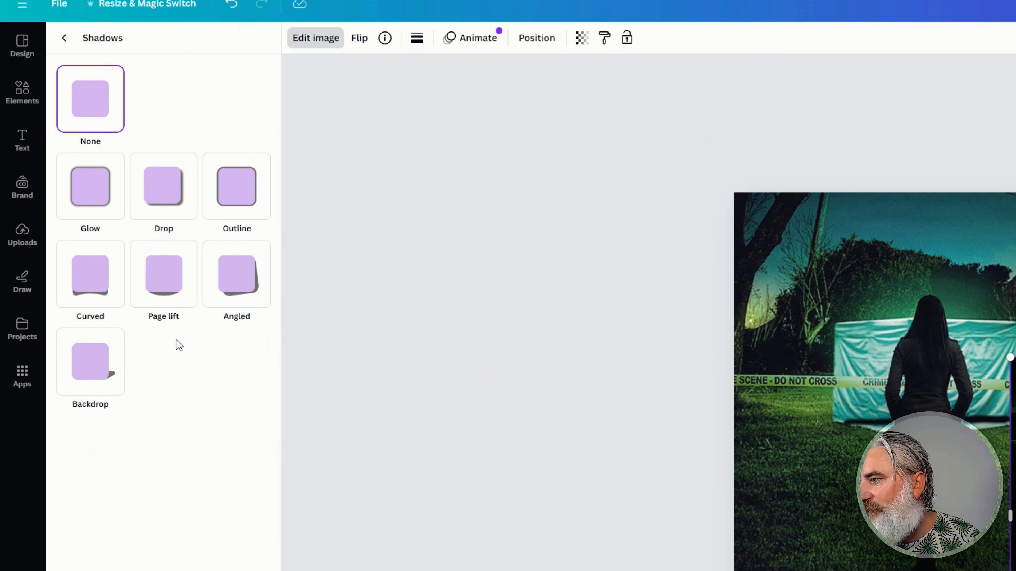
pyautogui.click(316, 38)
pyautogui.click(315, 38)
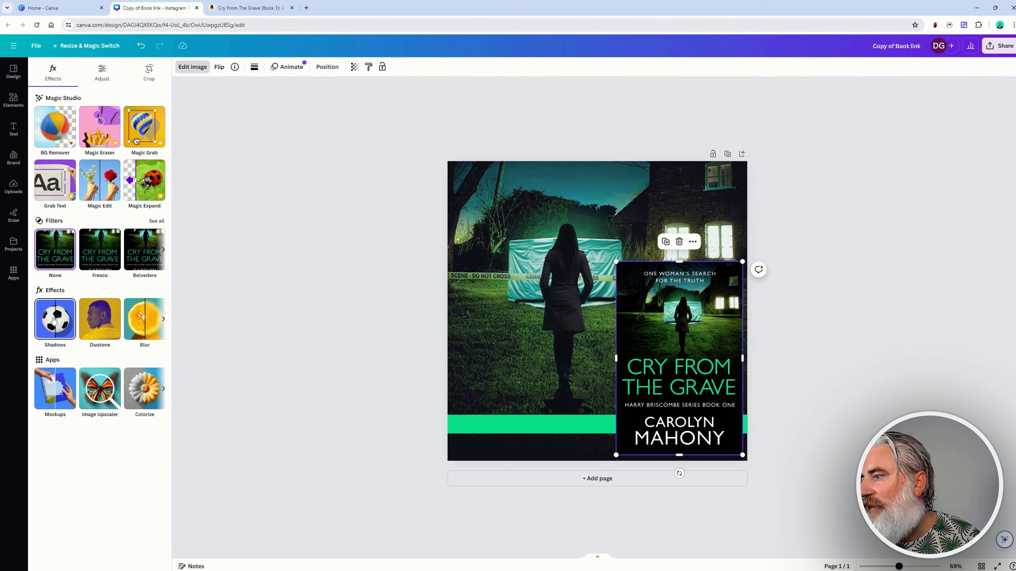
pyautogui.click(90, 451)
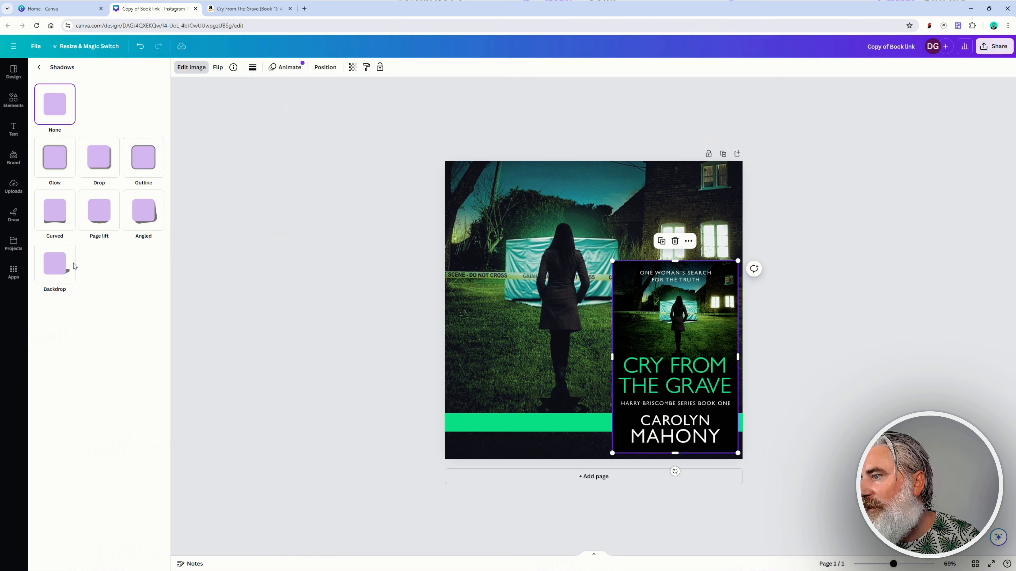
pyautogui.click(68, 166)
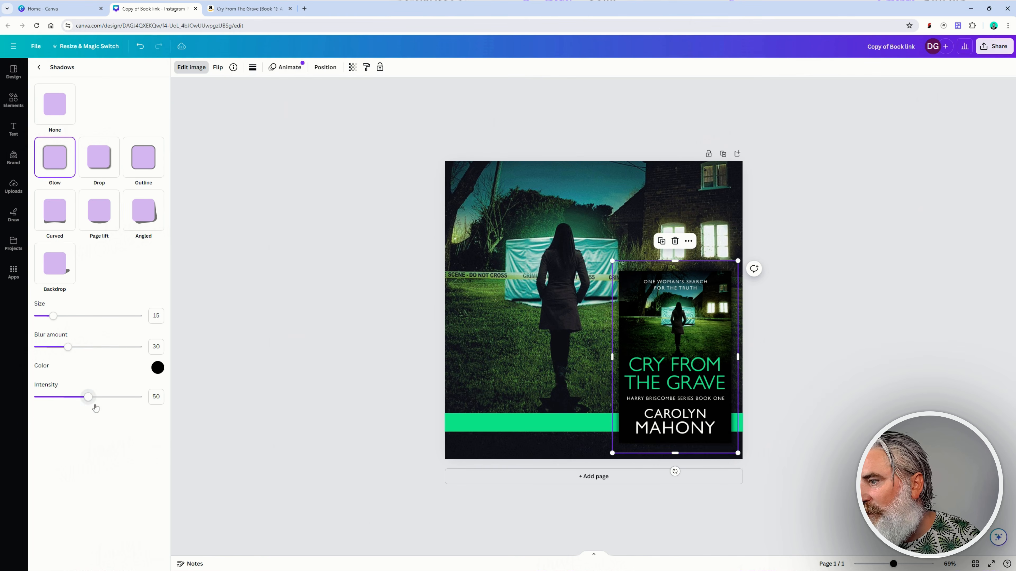
# - Set the book cover's glow to size 26 and intensity 100
pyautogui.moveTo(55, 319); pyautogui.dragTo(64, 321)
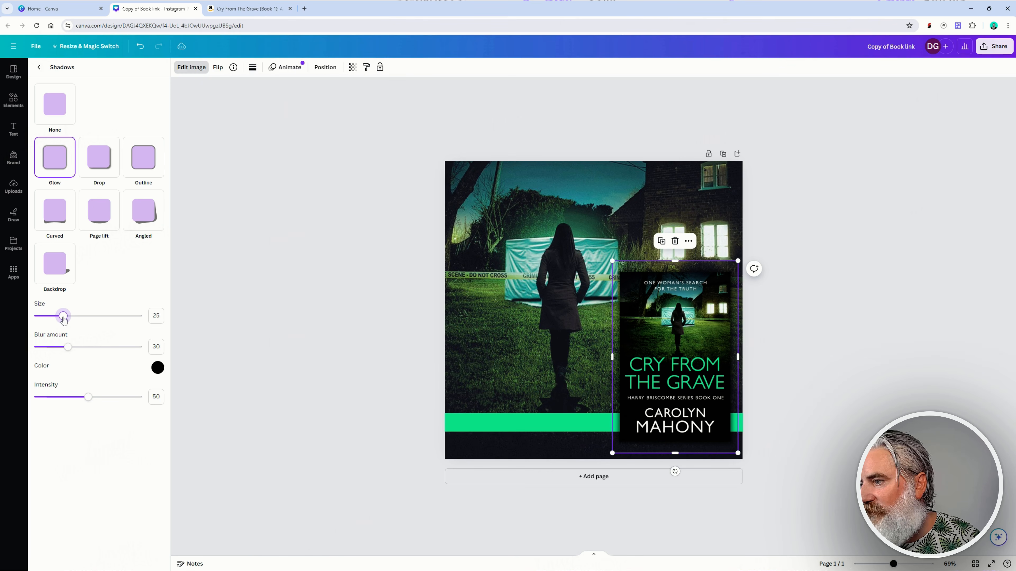
pyautogui.moveTo(88, 399); pyautogui.dragTo(121, 402)
pyautogui.moveTo(121, 401); pyautogui.dragTo(144, 402)
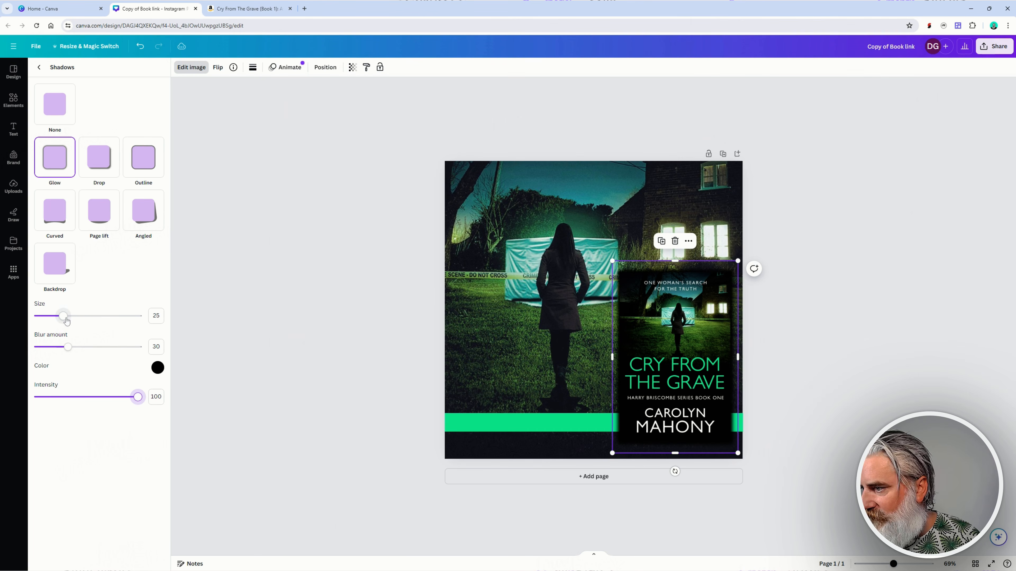
pyautogui.moveTo(64, 316)
pyautogui.mouseDown()
pyautogui.moveTo(73, 317)
pyautogui.moveTo(64, 316)
pyautogui.mouseUp()
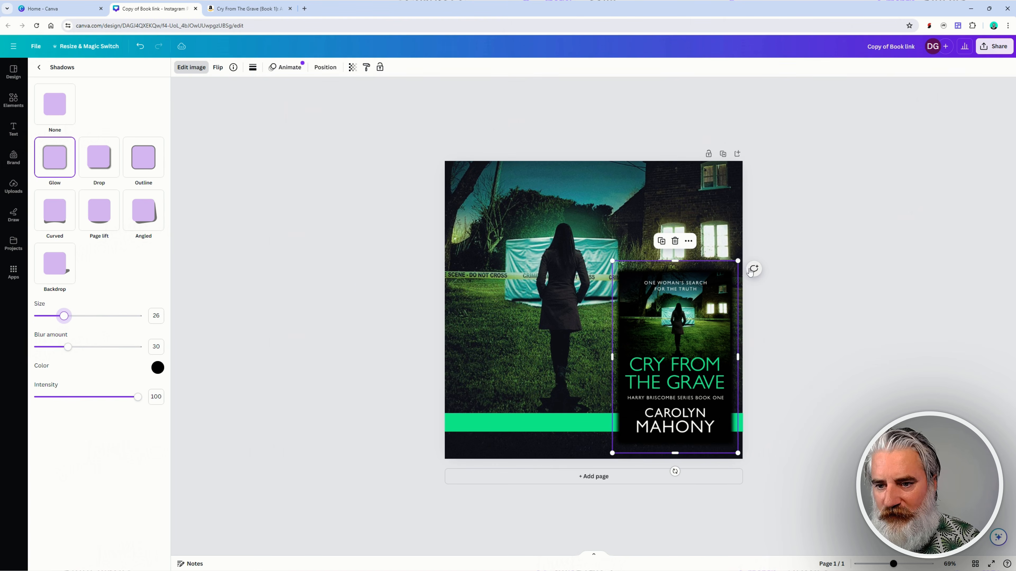
# - Enlarge the glowing book cover slightly and position it snugly in the page's lower-right corner
pyautogui.moveTo(739, 261); pyautogui.dragTo(756, 253)
pyautogui.moveTo(710, 315); pyautogui.dragTo(710, 323)
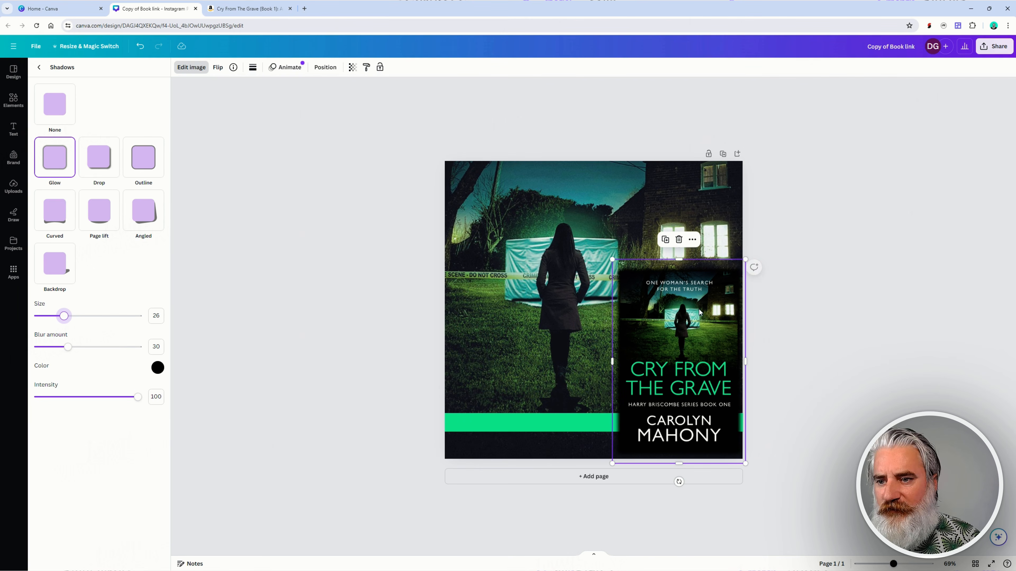
pyautogui.moveTo(612, 259); pyautogui.dragTo(606, 256)
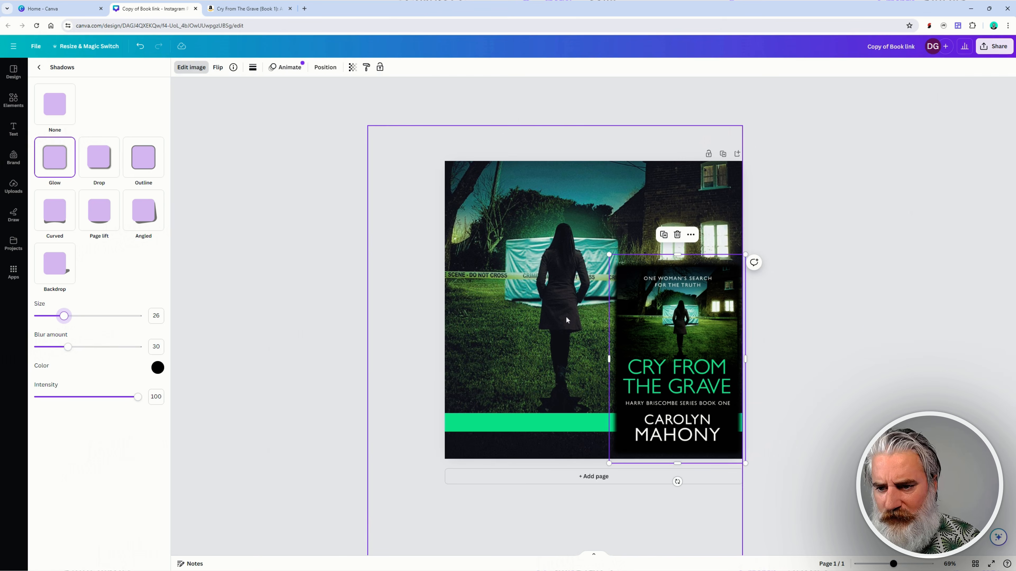
pyautogui.click(866, 329)
# - Reduce the size of the book cover's glow slightly
pyautogui.click(717, 351)
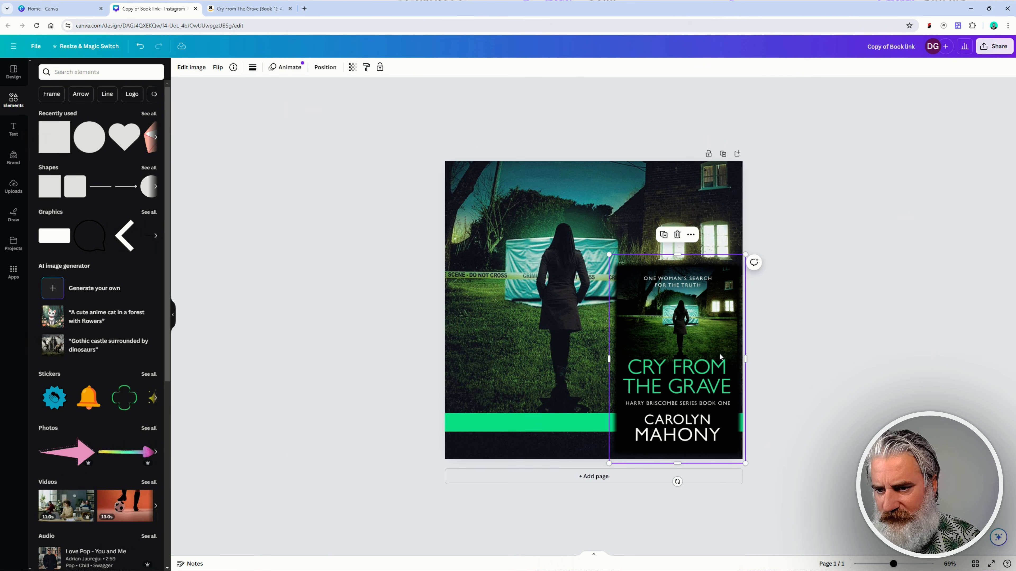
pyautogui.click(192, 67)
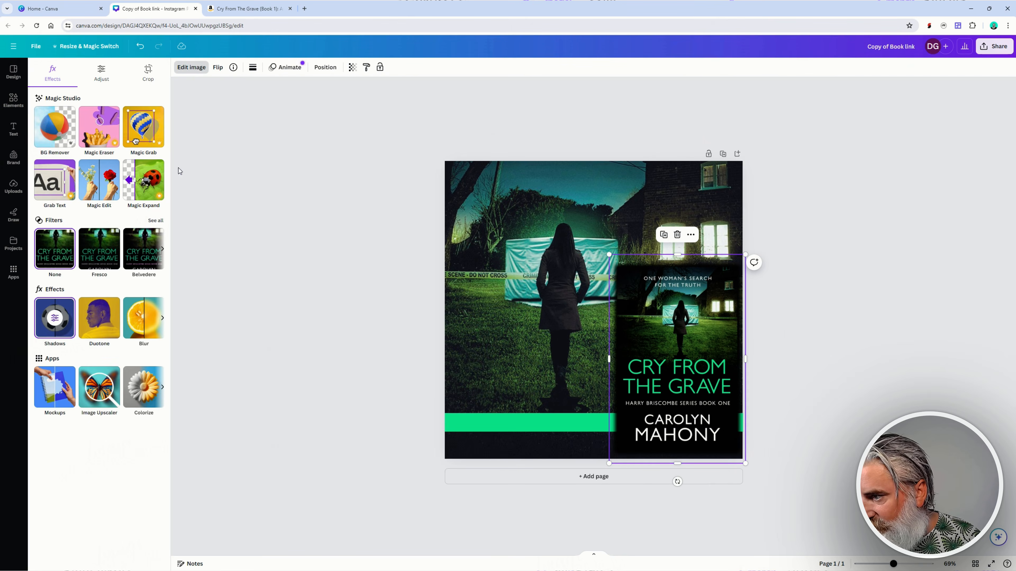
pyautogui.click(50, 333)
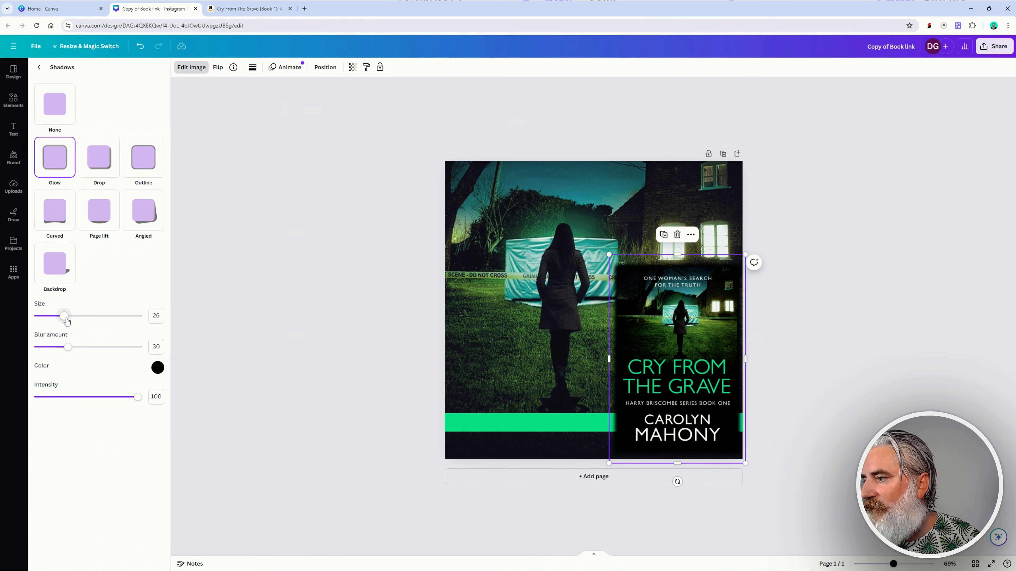
pyautogui.moveTo(64, 319); pyautogui.dragTo(59, 317)
pyautogui.click(324, 308)
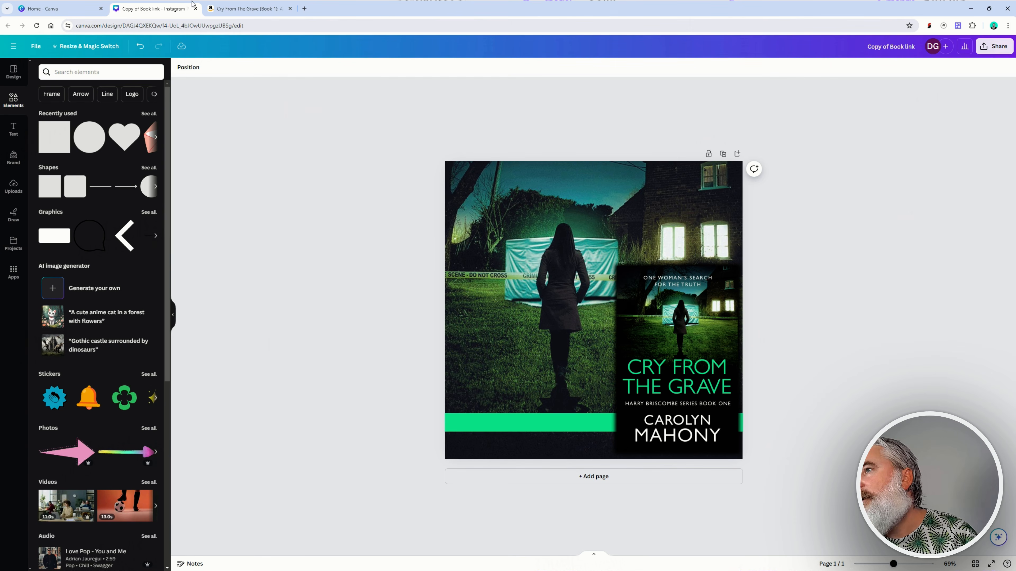
# - Review the Cry From The Grave product page on Amazon for promotional content, and return to the Canva design
pyautogui.click(246, 9)
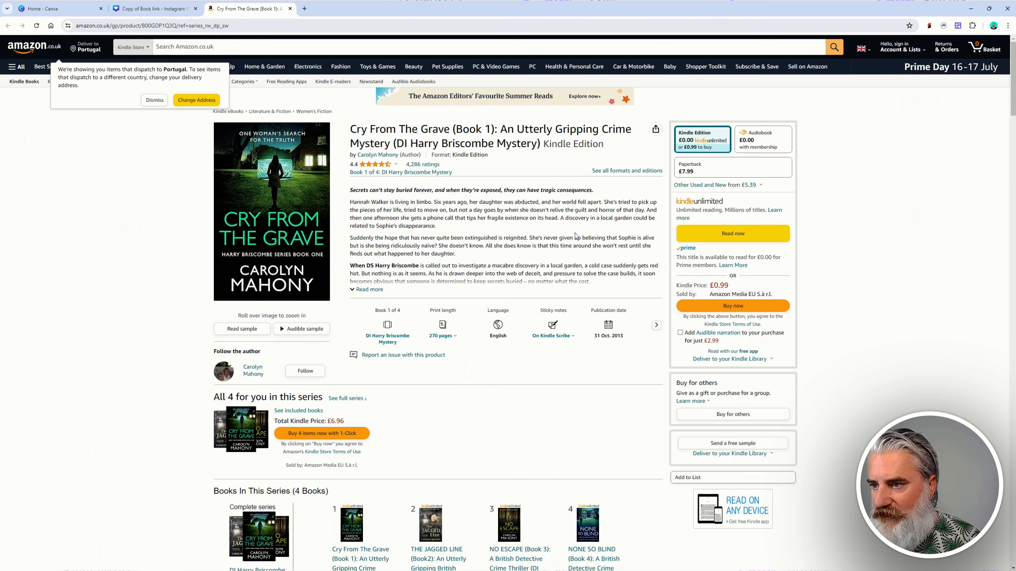
pyautogui.scroll(-5, 575, 235)
pyautogui.scroll(5, 574, 234)
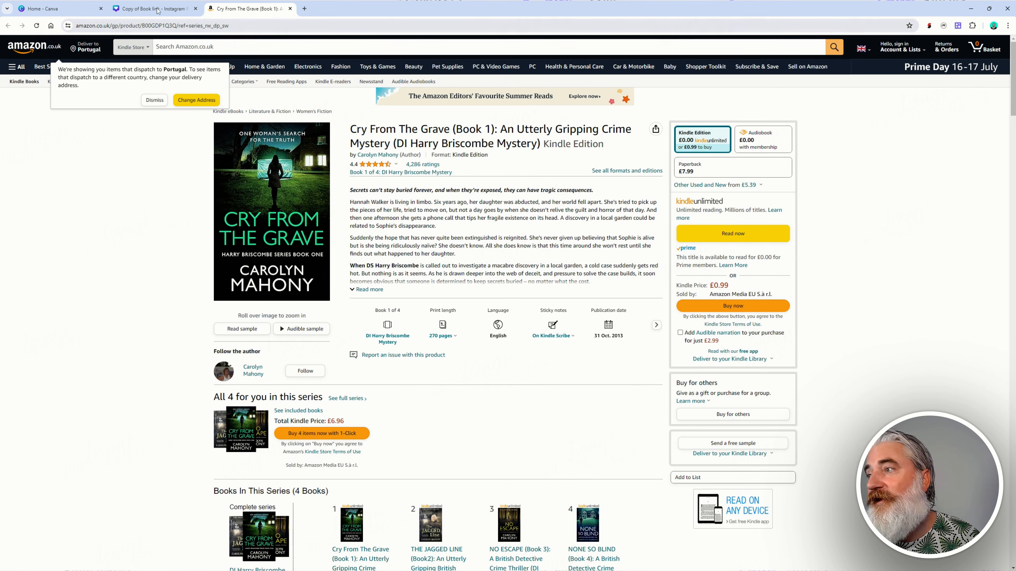
pyautogui.click(144, 5)
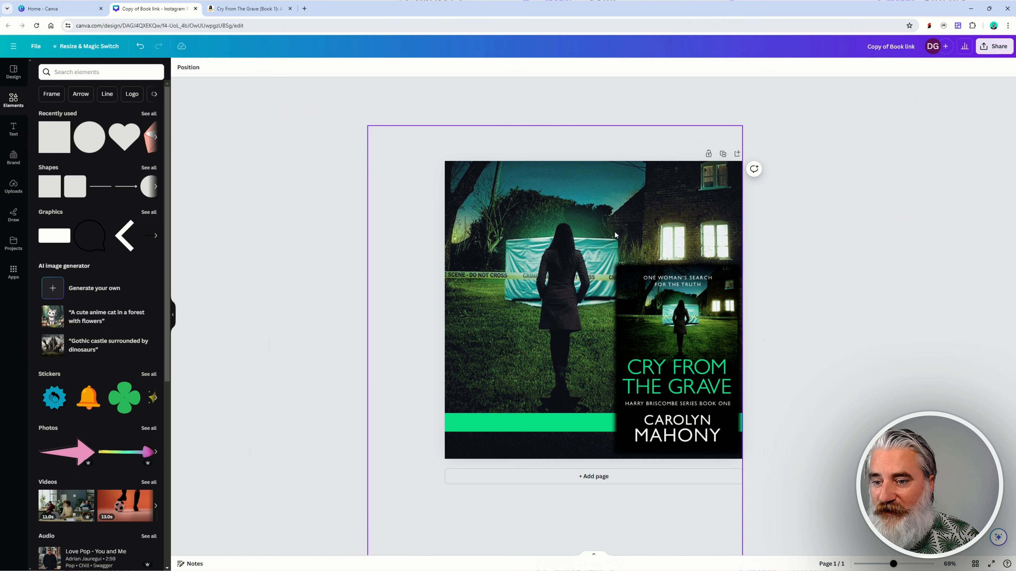
# - Try a shallow green rectangle in the page's upper-left corner, consulting the book's Amazon listing for content to feature
pyautogui.click(62, 135)
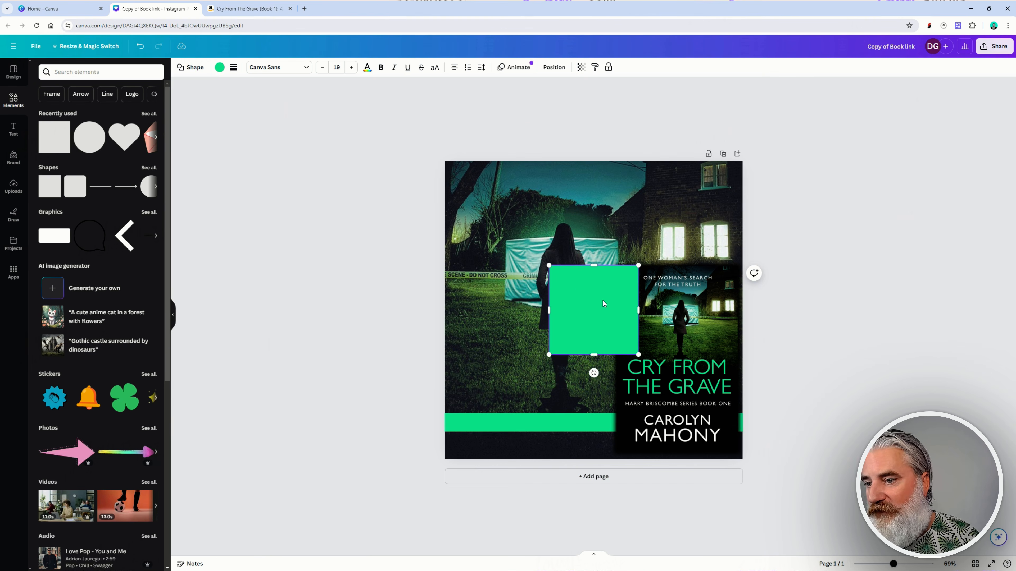
pyautogui.moveTo(594, 354); pyautogui.dragTo(594, 306)
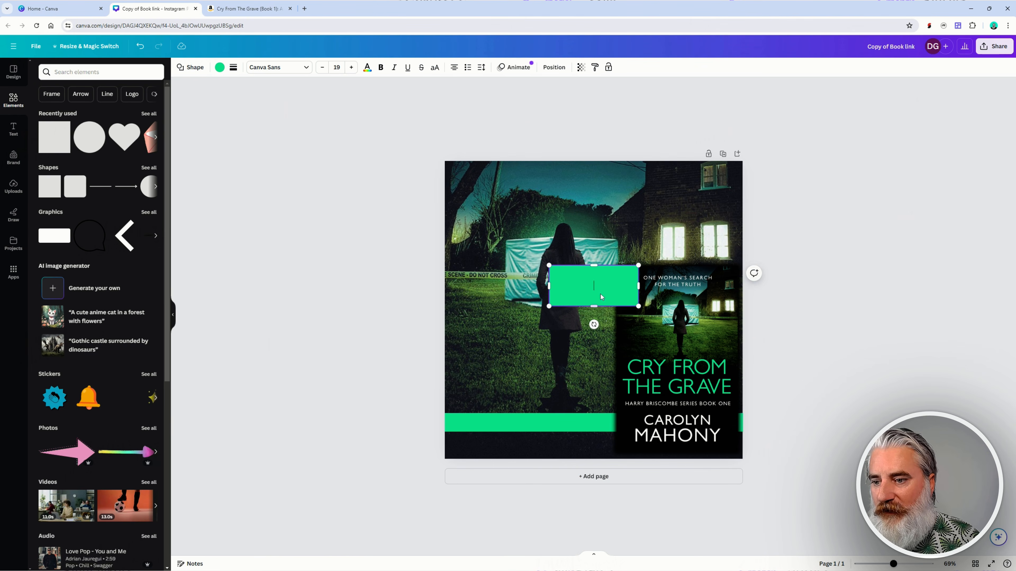
pyautogui.click(248, 9)
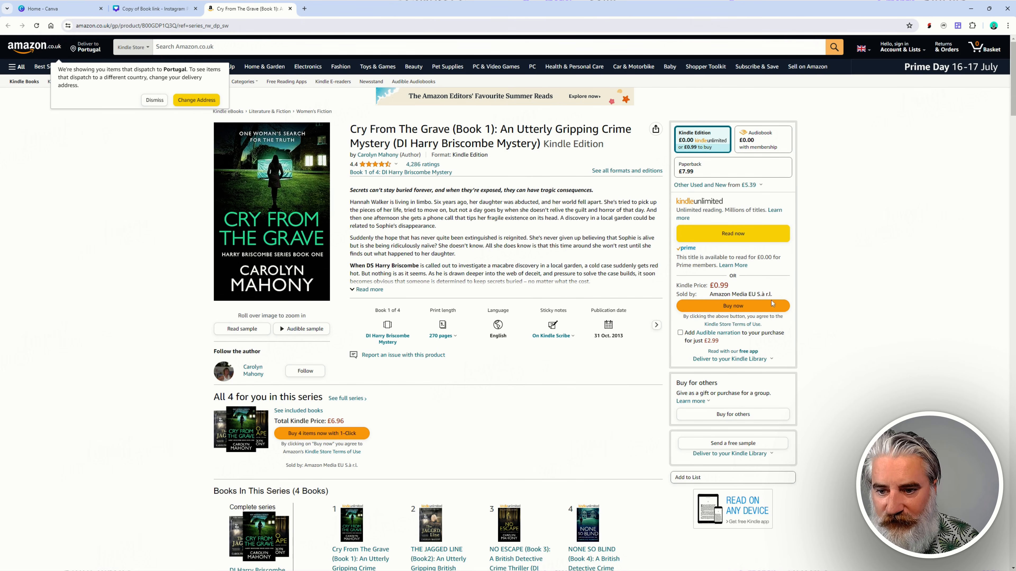
pyautogui.scroll(-6, 462, 277)
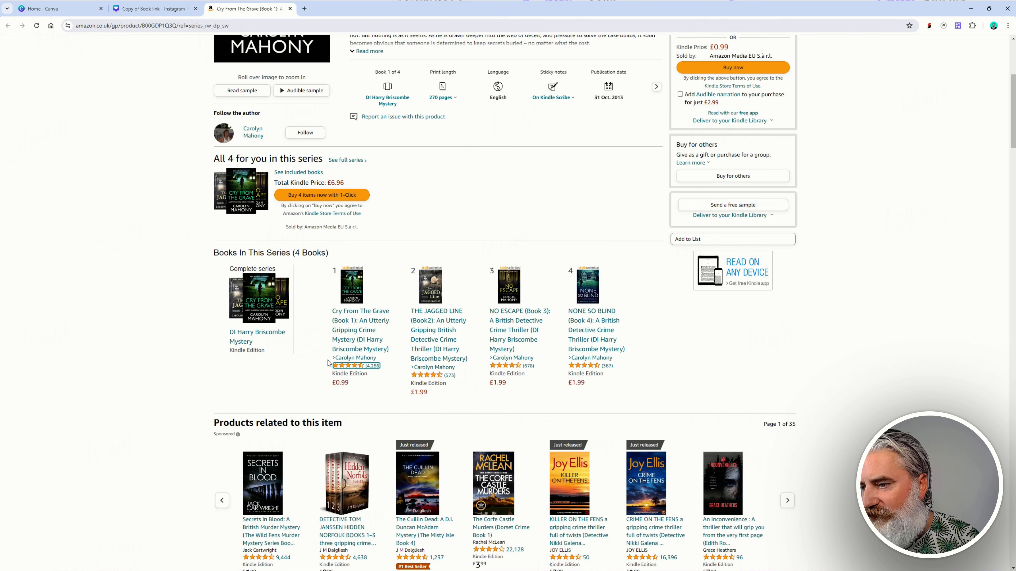
pyautogui.click(154, 8)
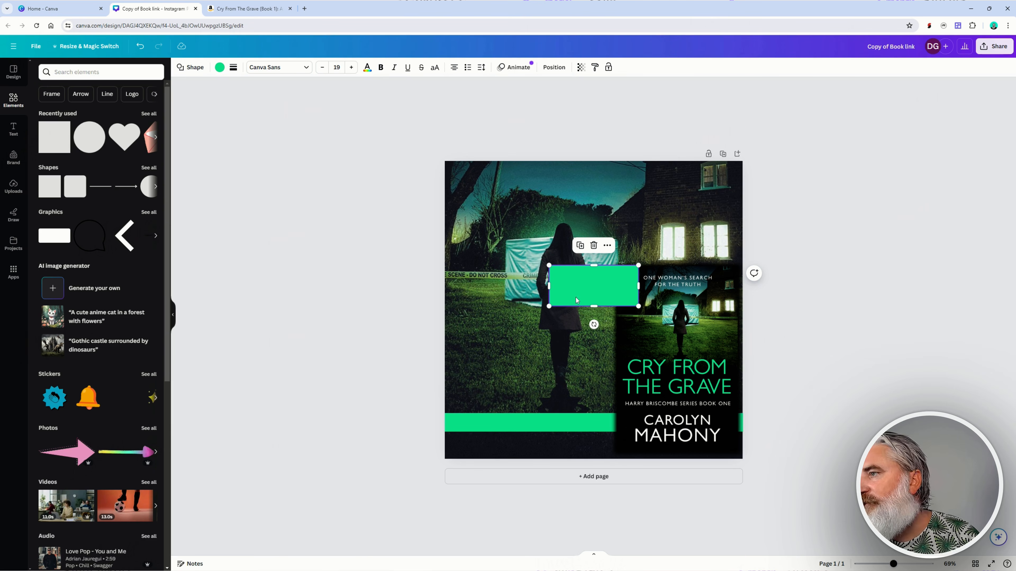
pyautogui.moveTo(596, 264); pyautogui.dragTo(596, 256)
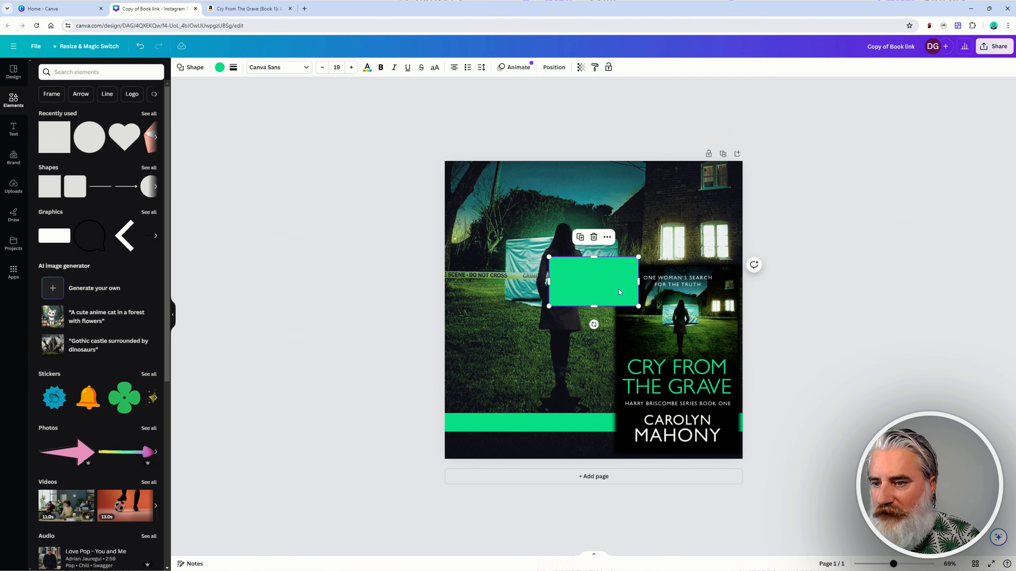
pyautogui.moveTo(609, 299); pyautogui.dragTo(485, 207)
# - Replace the rectangle with a green circle placed partly off the page's upper-left corner
pyautogui.click(103, 140)
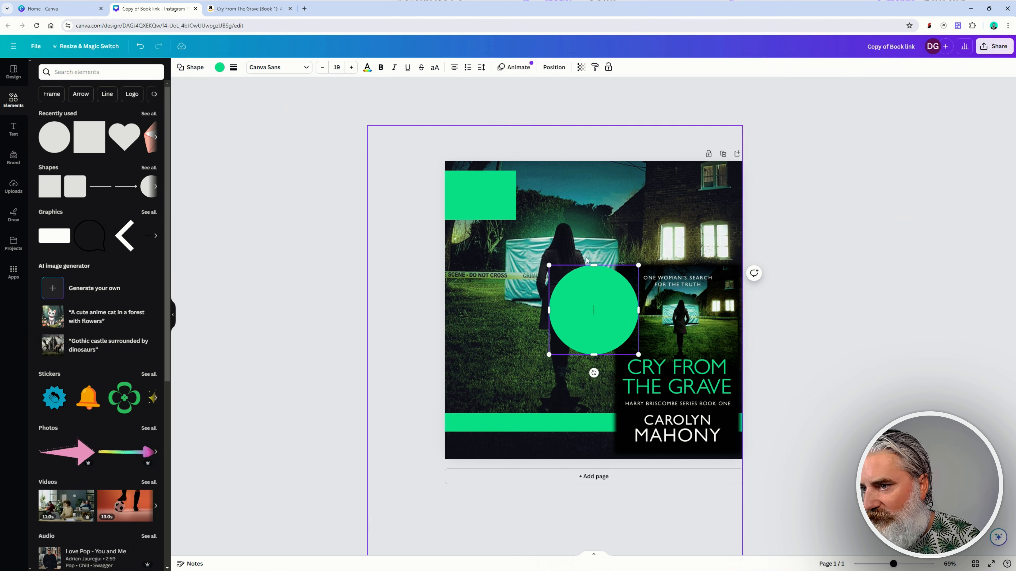
pyautogui.moveTo(600, 306); pyautogui.dragTo(486, 177)
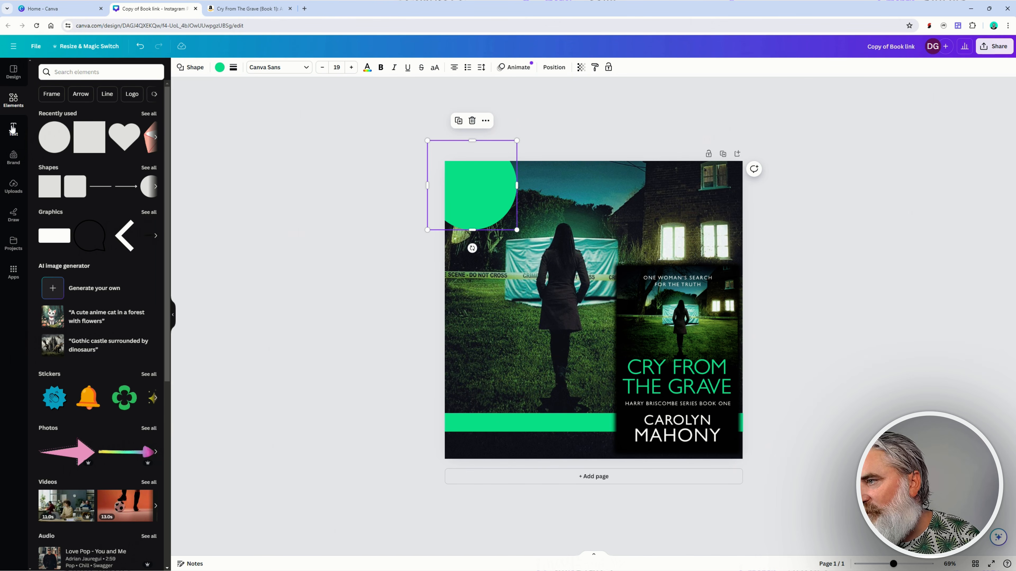
# - Add a heading text box to the page
pyautogui.click(12, 128)
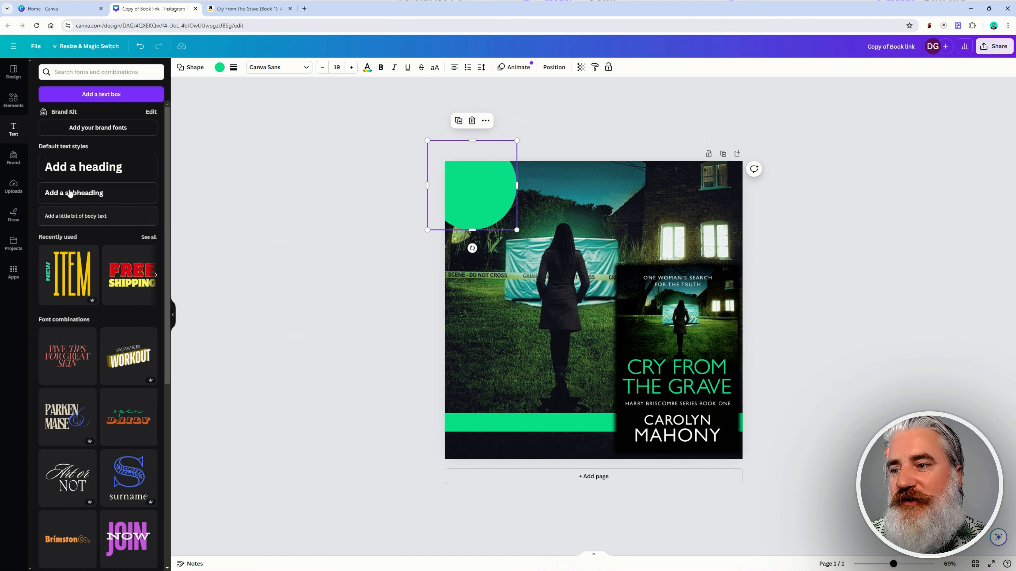
pyautogui.click(109, 171)
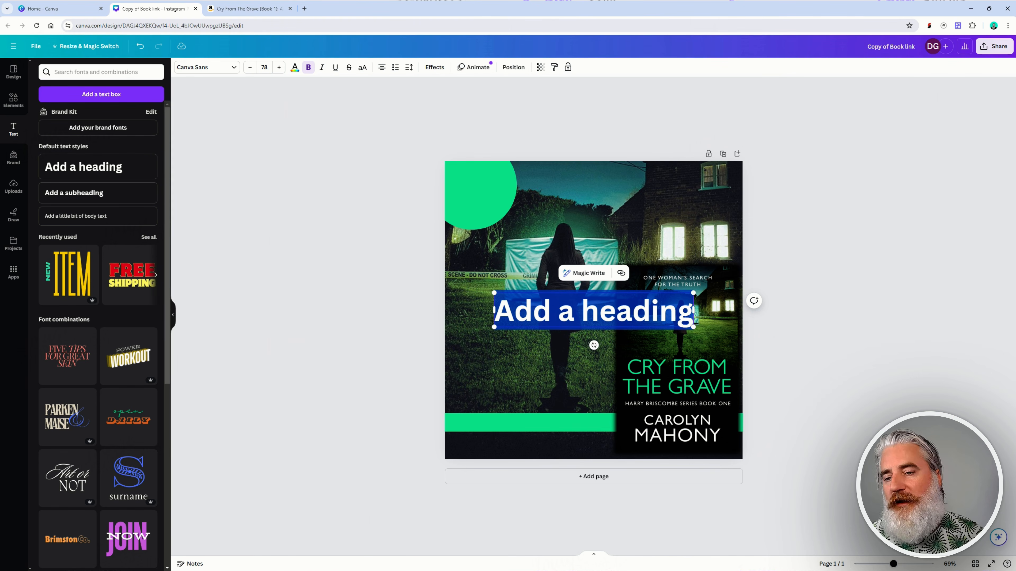
pyautogui.moveTo(599, 311); pyautogui.dragTo(558, 310)
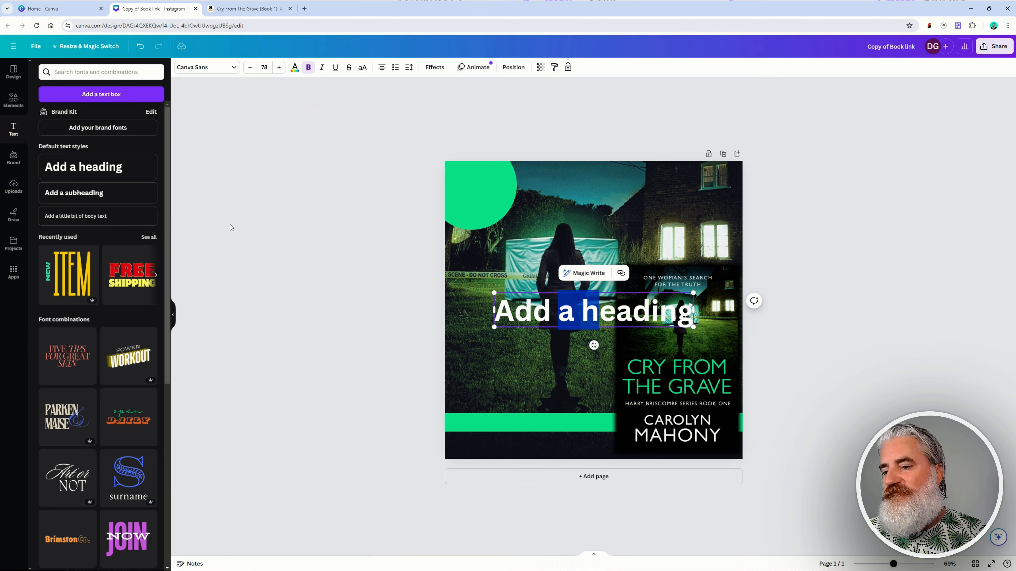
# - Switch to the book's Amazon page and copy the phrase "Secrets can't stay buried forever" from its description
pyautogui.click(243, 8)
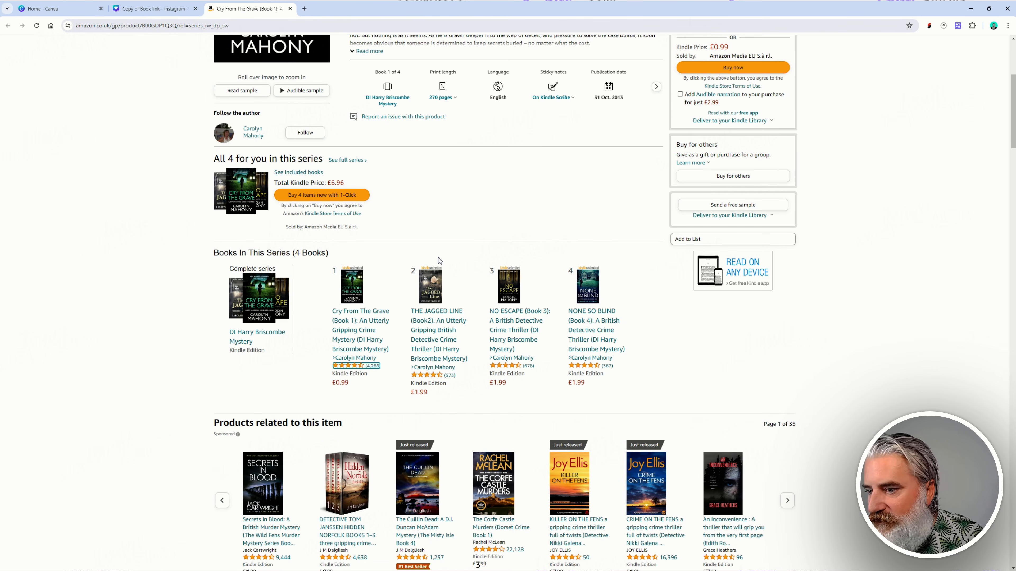
pyautogui.scroll(-1, 439, 289)
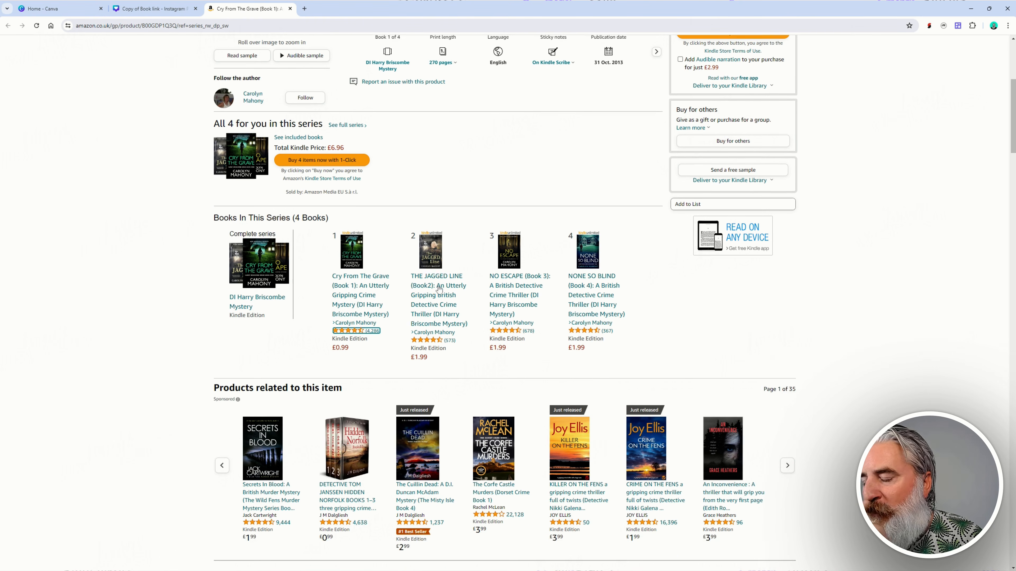
pyautogui.scroll(6, 439, 289)
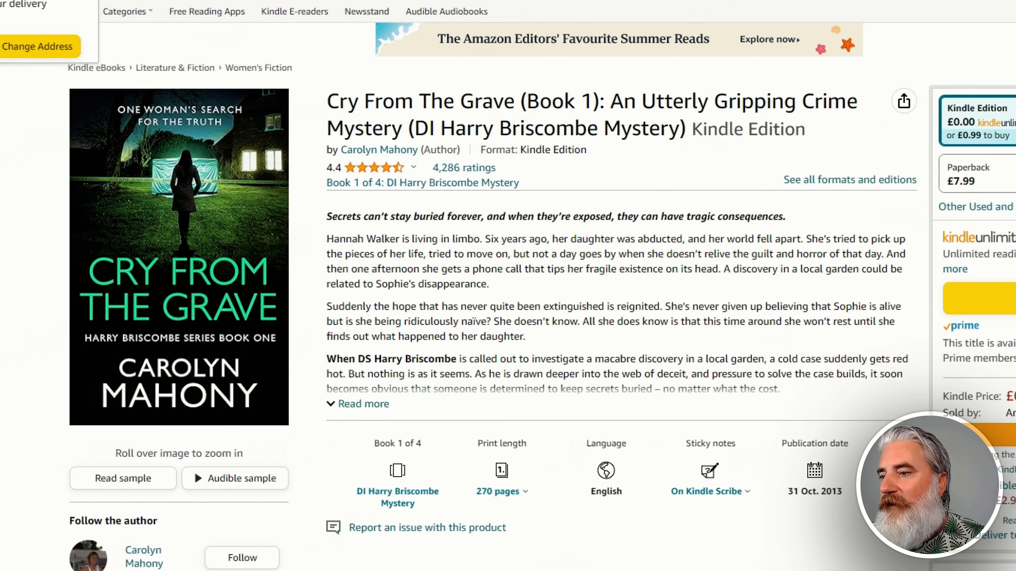
pyautogui.moveTo(433, 191); pyautogui.dragTo(351, 193)
pyautogui.hotkey('ctrl', 'c')
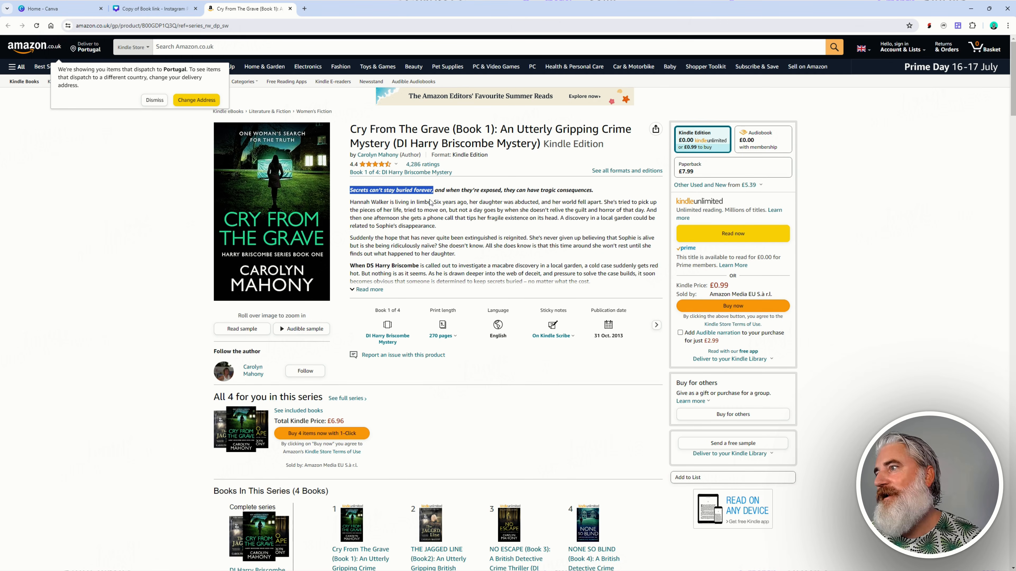
# - Switch back to the Canva tab with the Instagram graphic
pyautogui.click(154, 8)
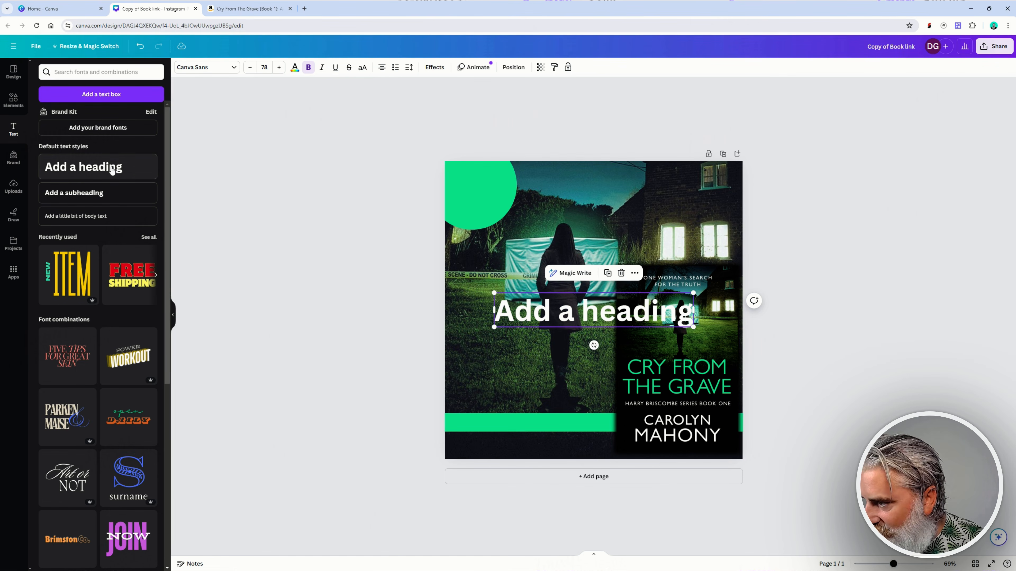
pyautogui.click(114, 168)
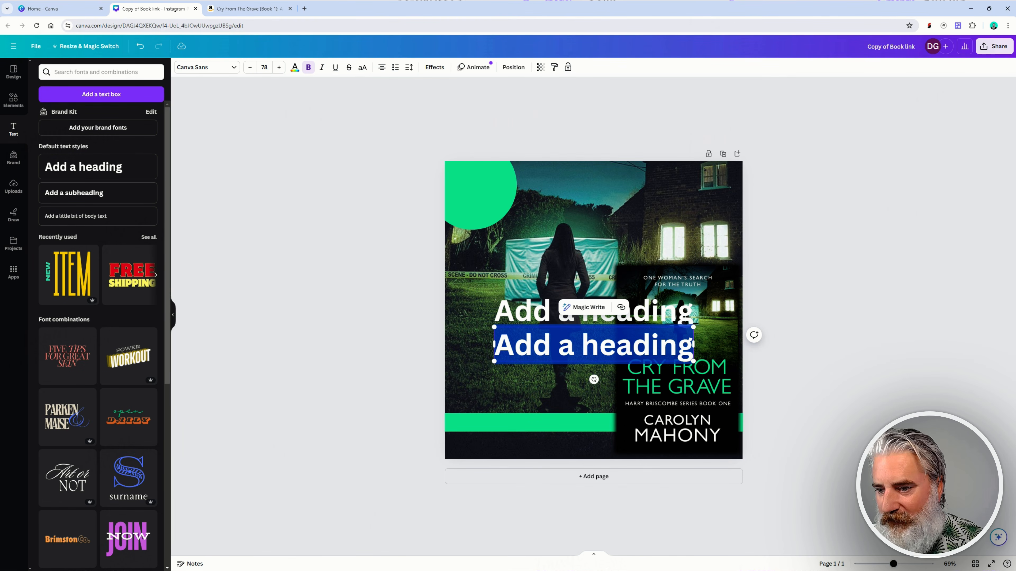
pyautogui.moveTo(593, 380); pyautogui.dragTo(558, 376)
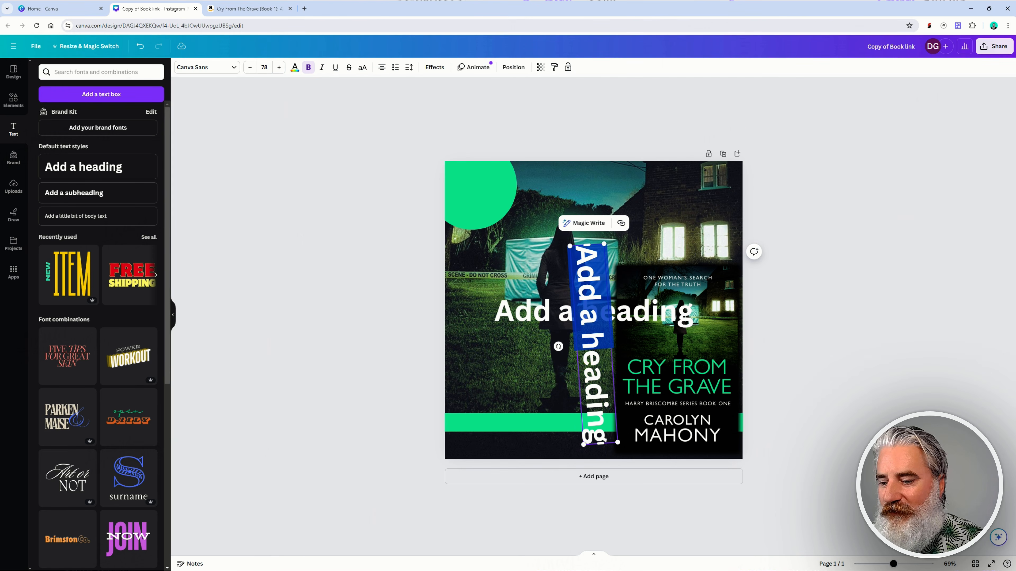
pyautogui.hotkey('ctrl', 'z')
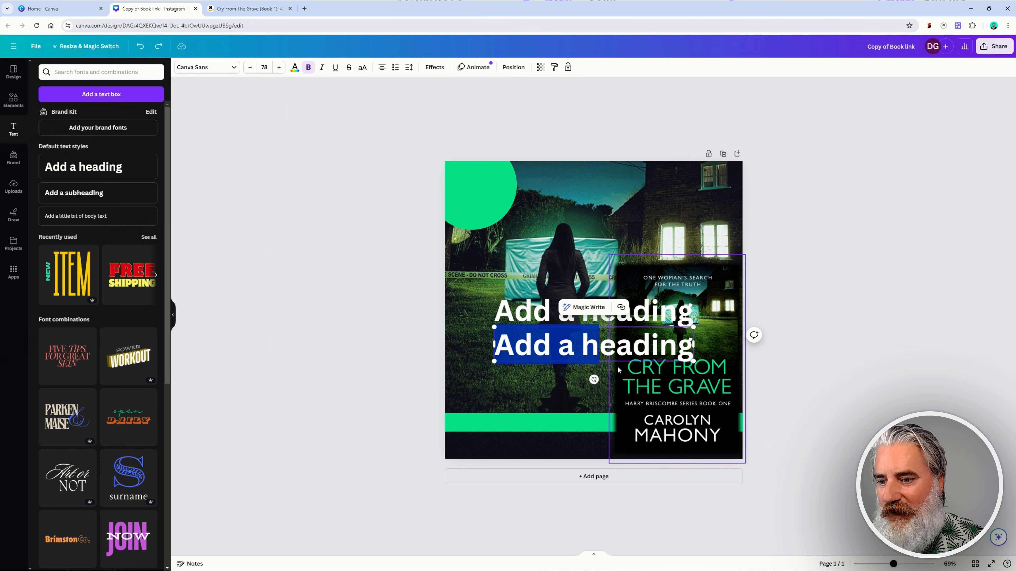
pyautogui.hotkey('ctrl', 'y')
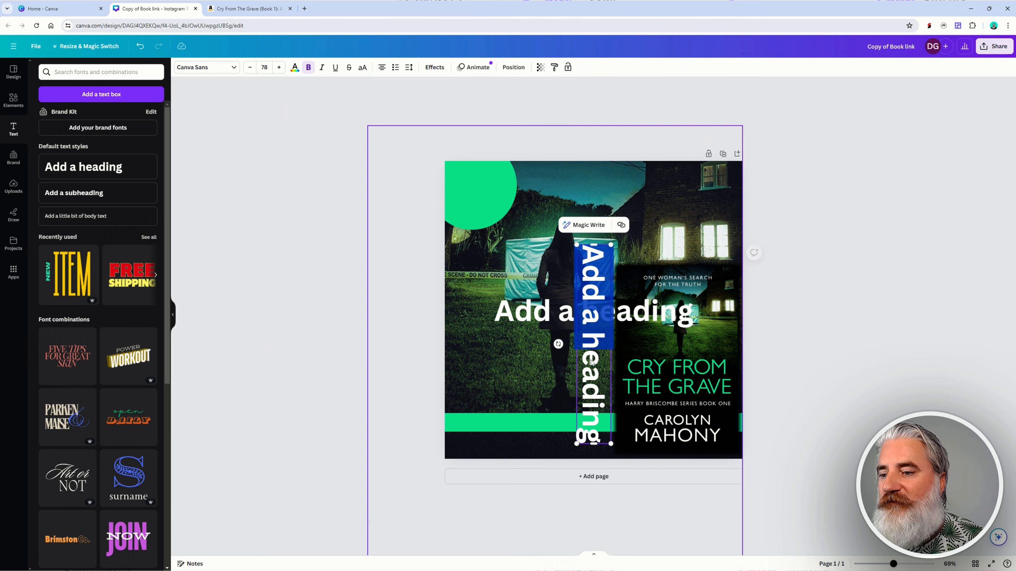
pyautogui.hotkey('ctrl', 'z')
pyautogui.hotkey('ctrl', 'z')
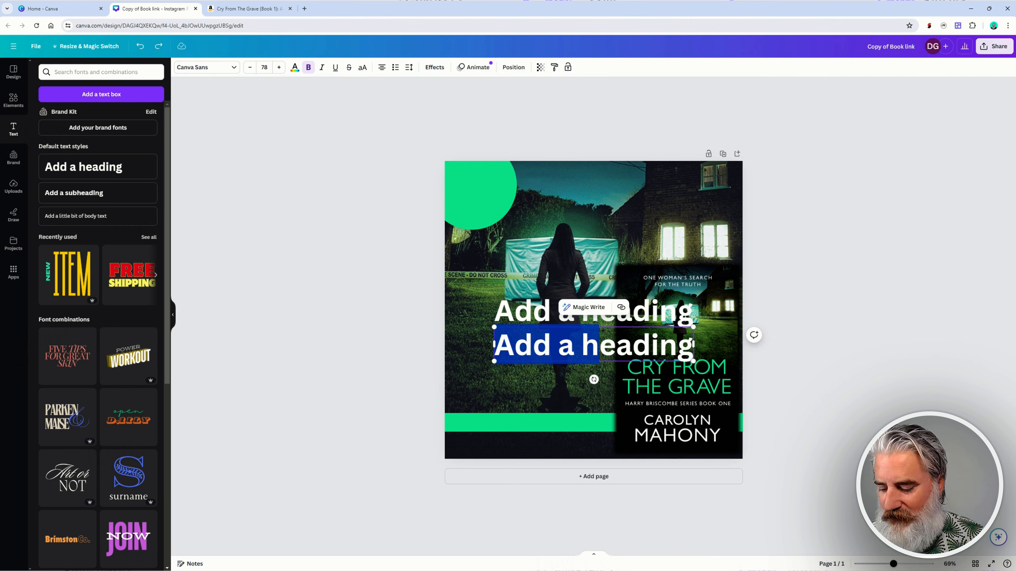
# - Set the heading's font size to 20 and move it onto the green band near the page's lower edge
pyautogui.click(574, 323)
pyautogui.click(575, 323)
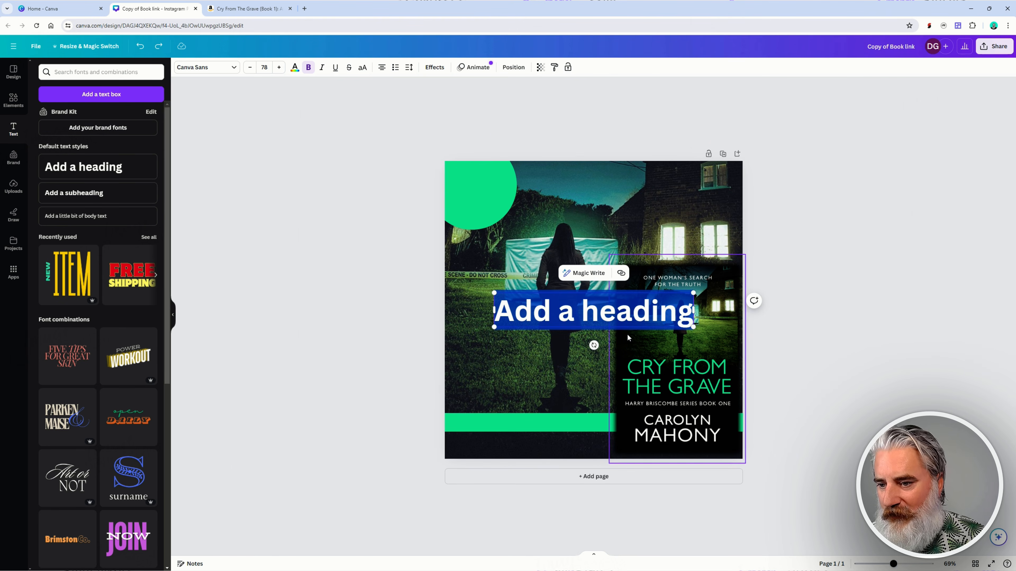
pyautogui.click(264, 68)
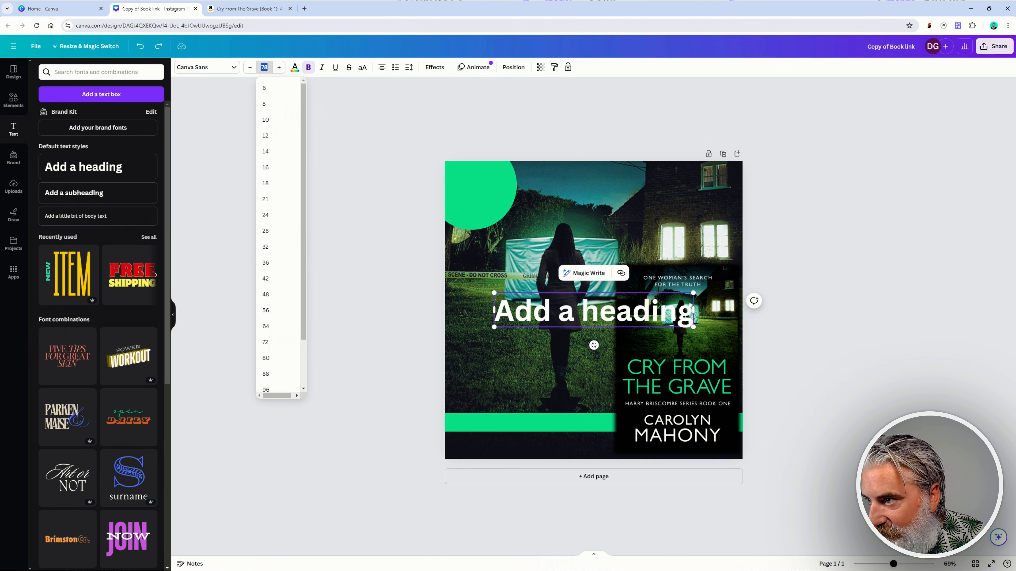
pyautogui.write('20')
pyautogui.press('Return')
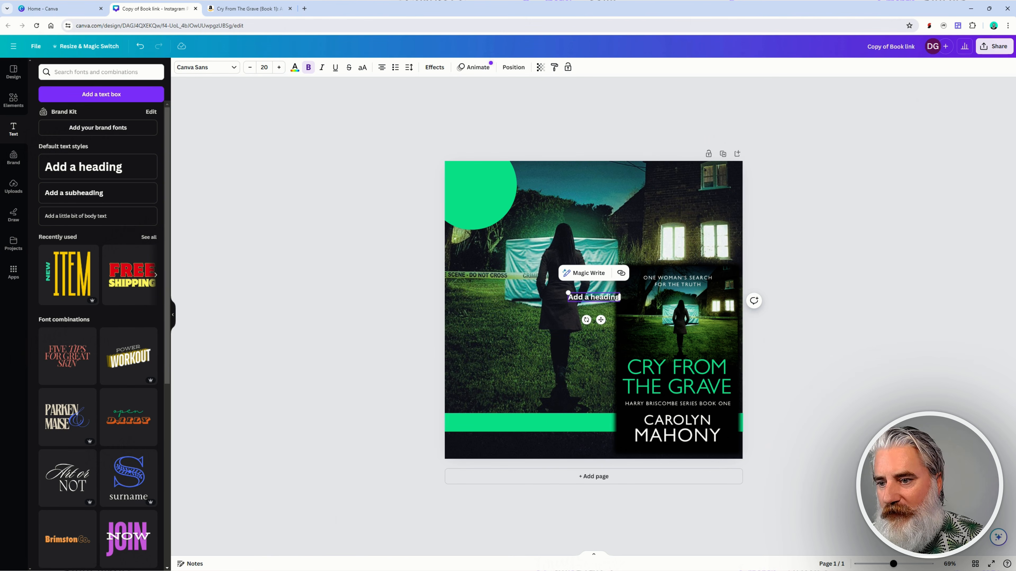
pyautogui.moveTo(599, 321); pyautogui.dragTo(493, 445)
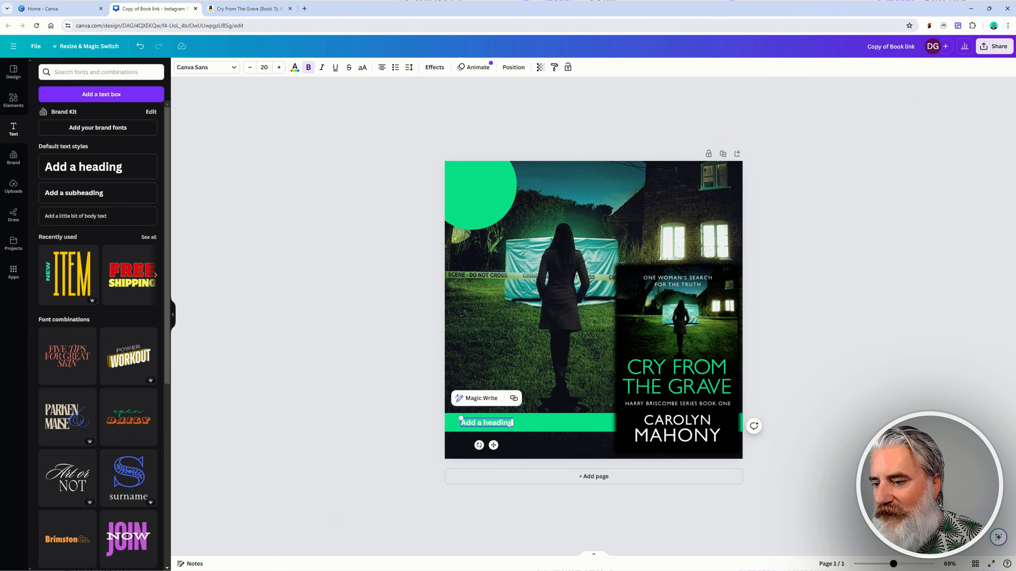
# - Replace the heading's text with the copied phrase and widen its text box so it fits on one line beside the book cover
pyautogui.hotkey('ctrl', 'a')
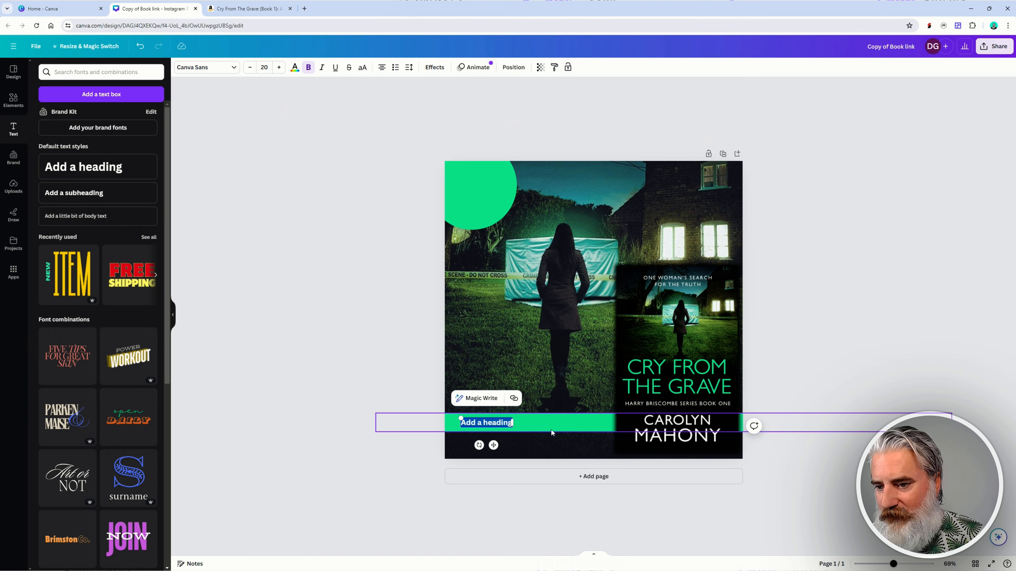
pyautogui.hotkey('ctrl', 'v')
pyautogui.moveTo(568, 433); pyautogui.dragTo(618, 431)
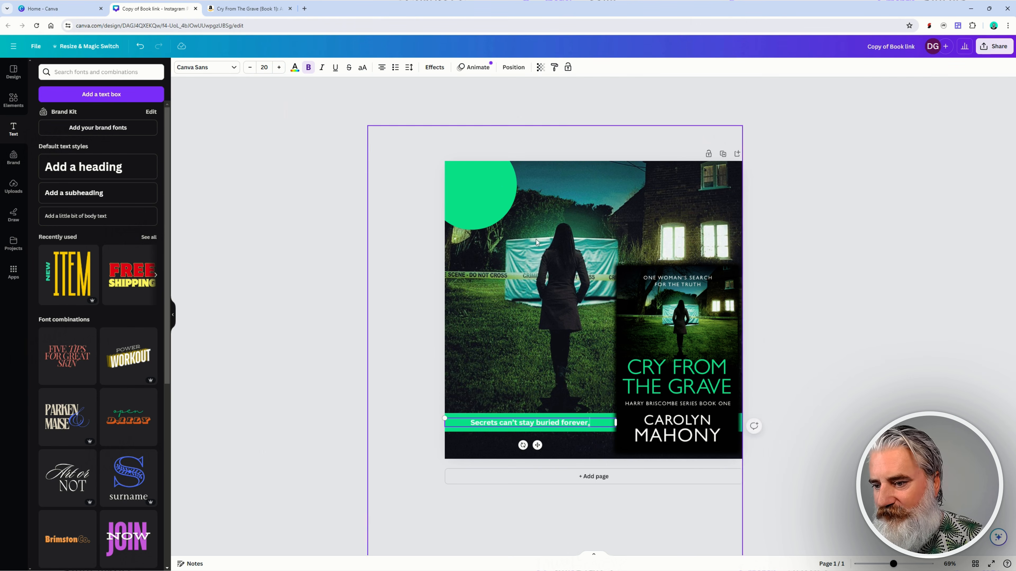
# - Replace the phrase's trailing comma with a full stop and colour the whole line black
pyautogui.click(295, 67)
pyautogui.click(64, 115)
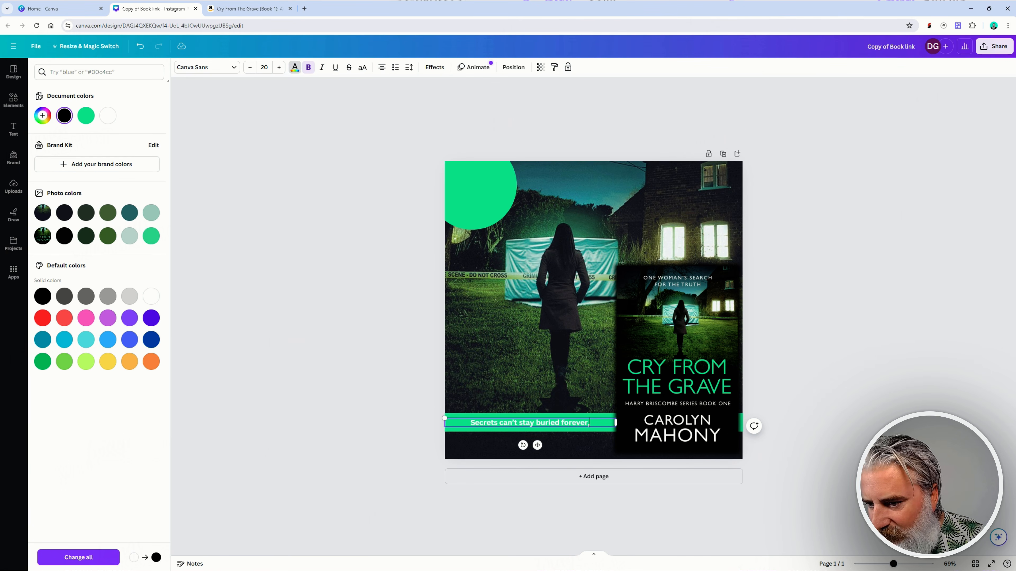
pyautogui.press('BackSpace')
pyautogui.write('.')
pyautogui.hotkey('ctrl', 'a')
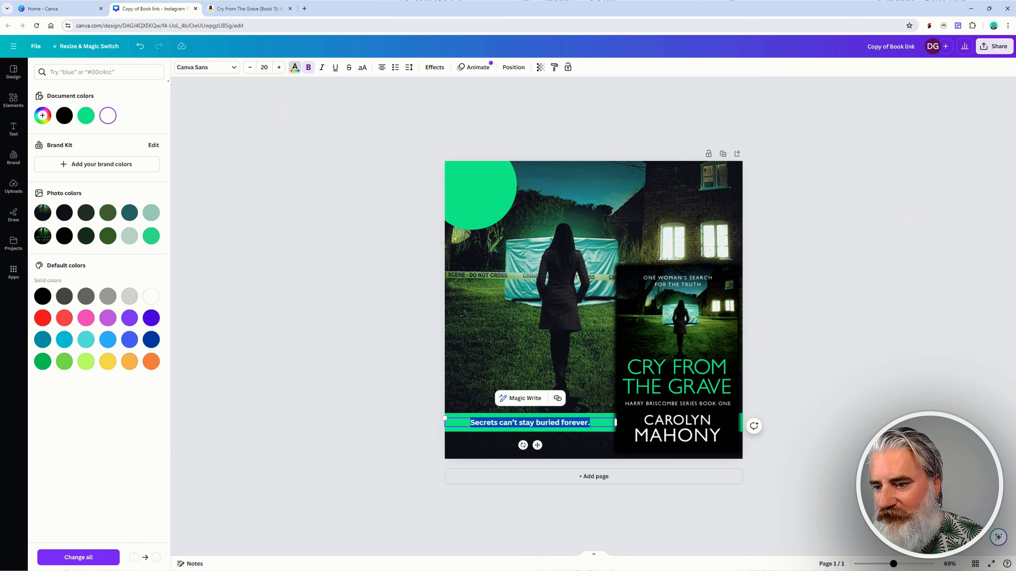
pyautogui.click(64, 116)
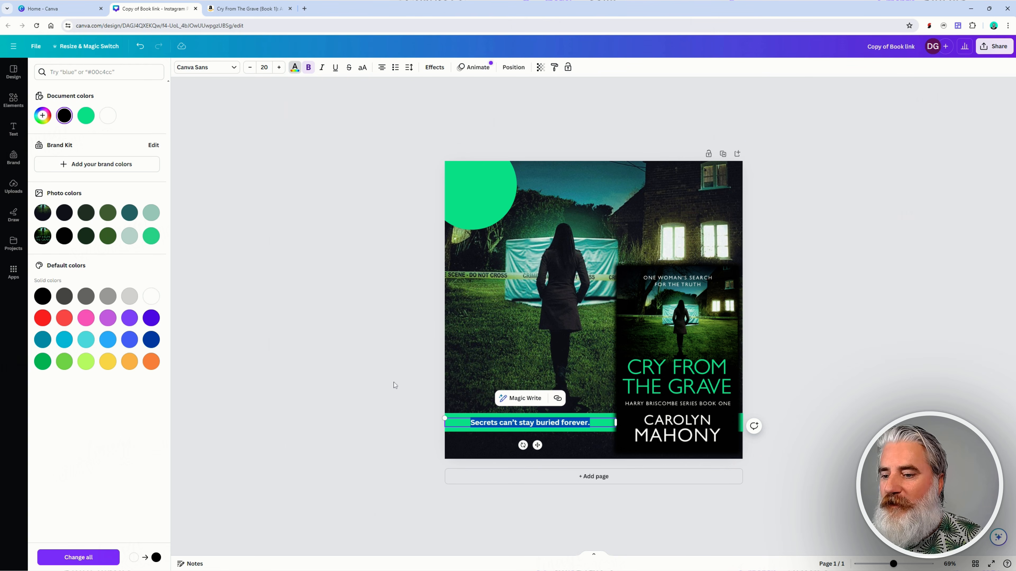
# - Enlarge the headline to a font size of about 26.2 so it fills the green band beside the book cover
pyautogui.moveTo(443, 419); pyautogui.dragTo(418, 416)
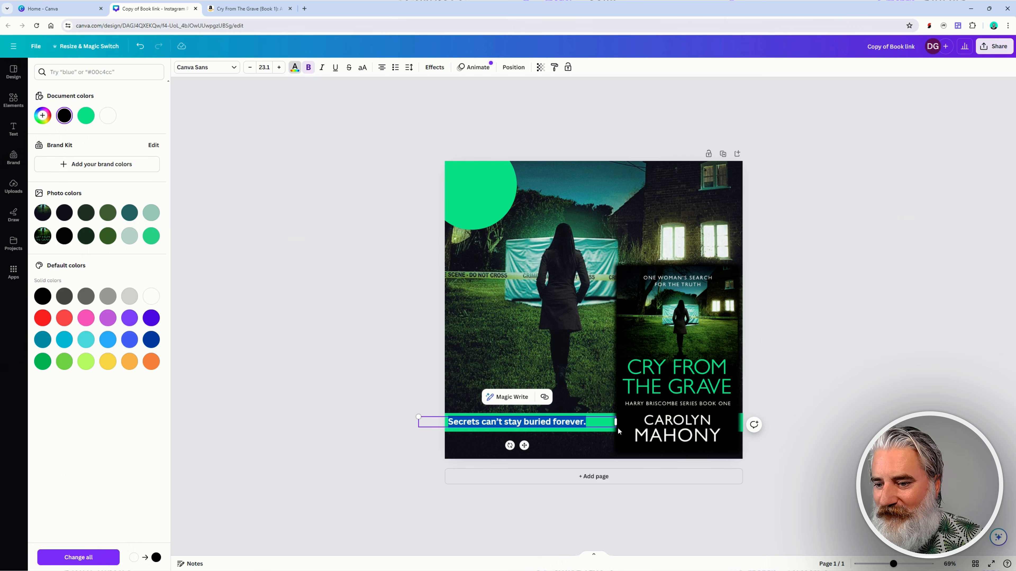
pyautogui.moveTo(618, 425); pyautogui.dragTo(648, 437)
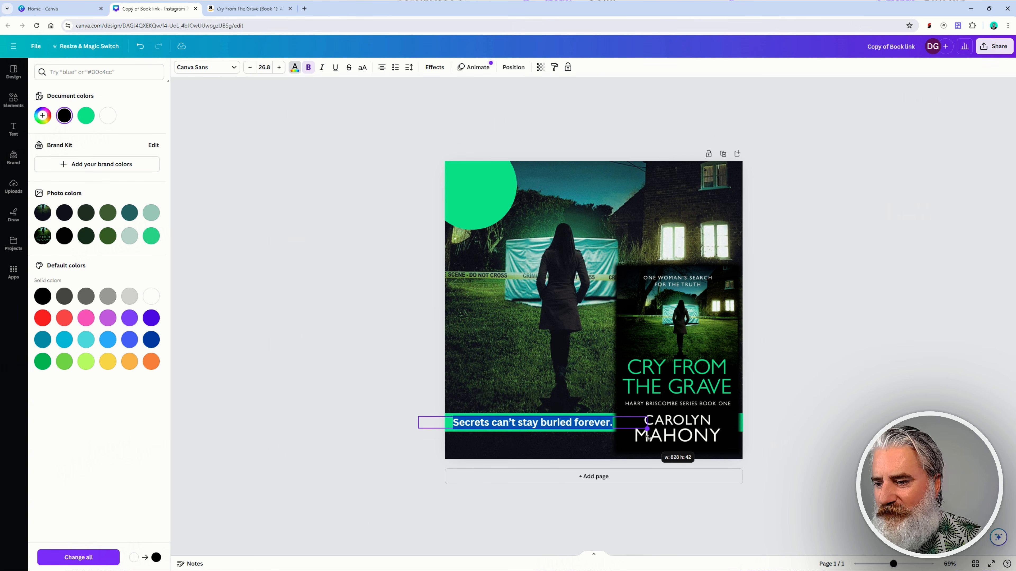
pyautogui.click(878, 345)
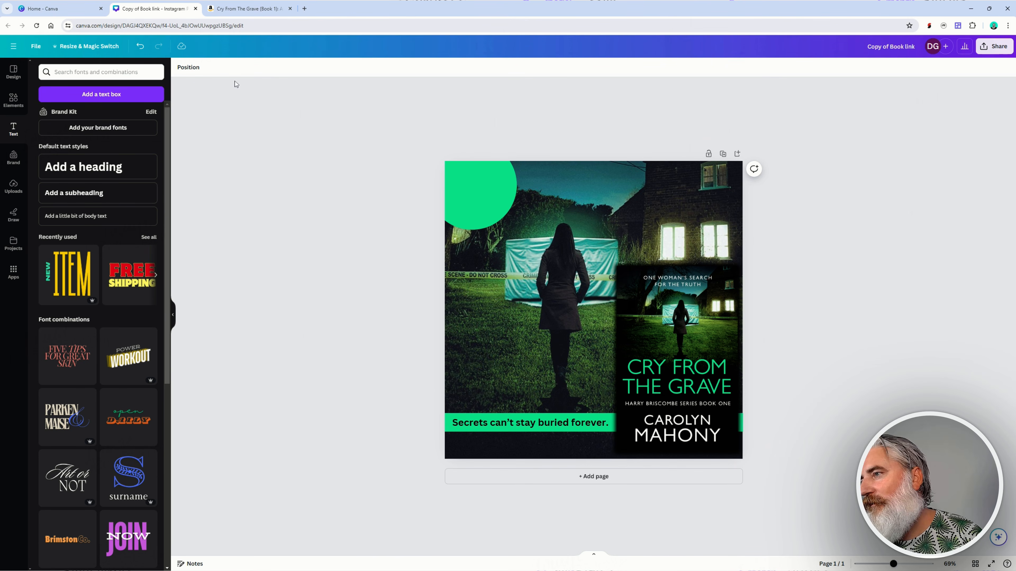
pyautogui.click(508, 426)
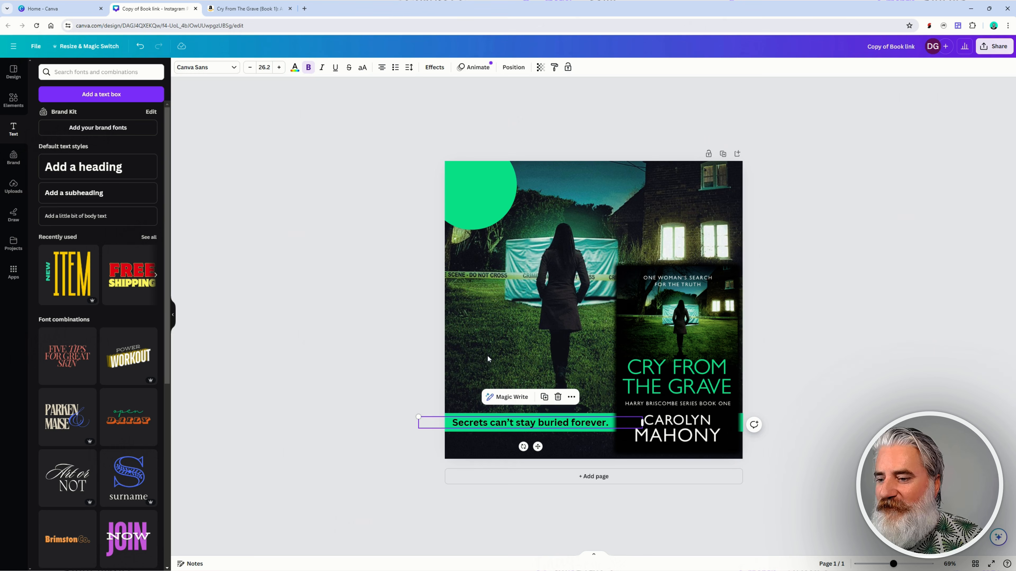
pyautogui.click(295, 68)
pyautogui.click(299, 208)
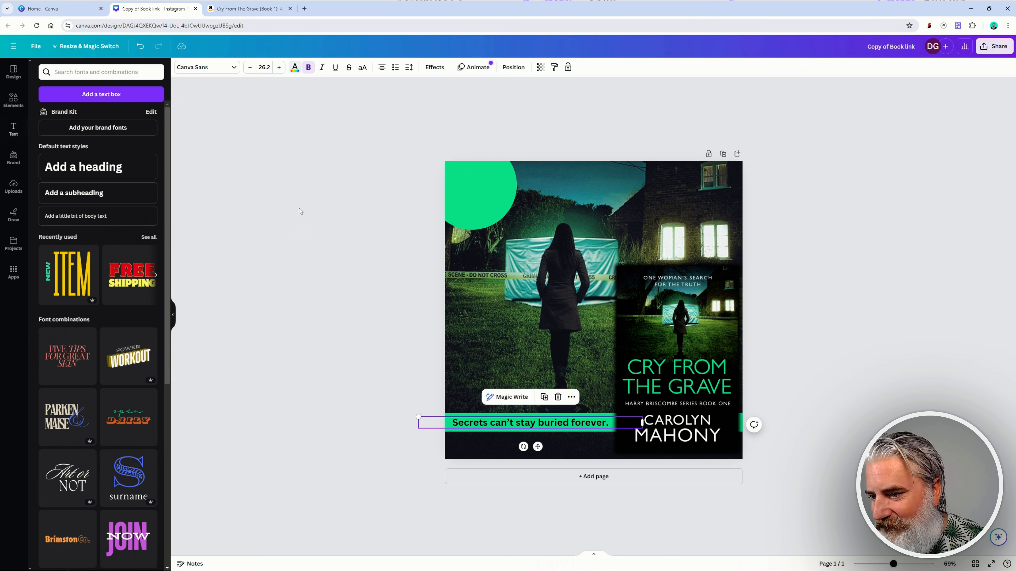
# - Search the fonts for "glacial indifference" and apply Glacial Indifference to the headline on the green band
pyautogui.click(561, 422)
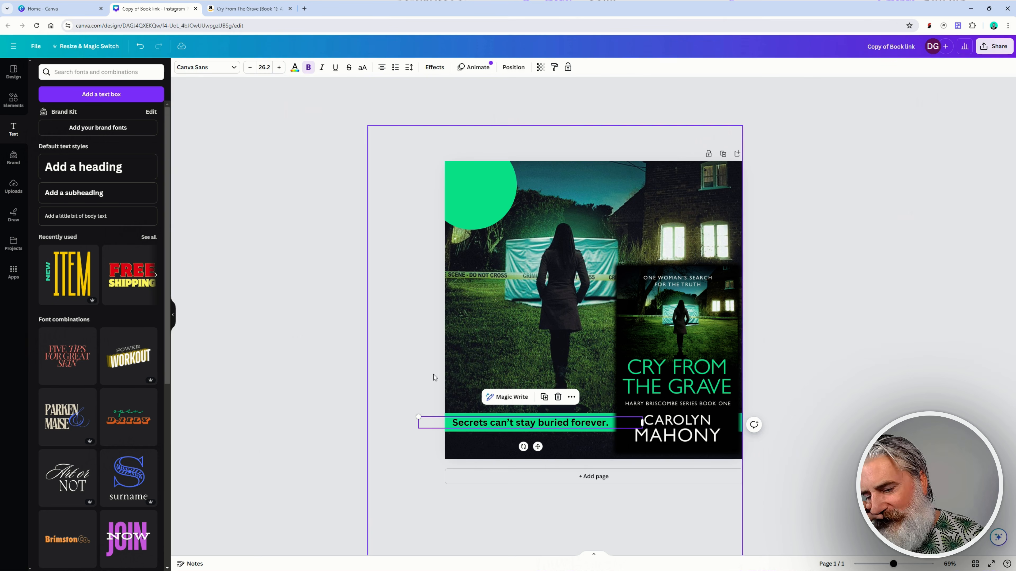
pyautogui.click(214, 68)
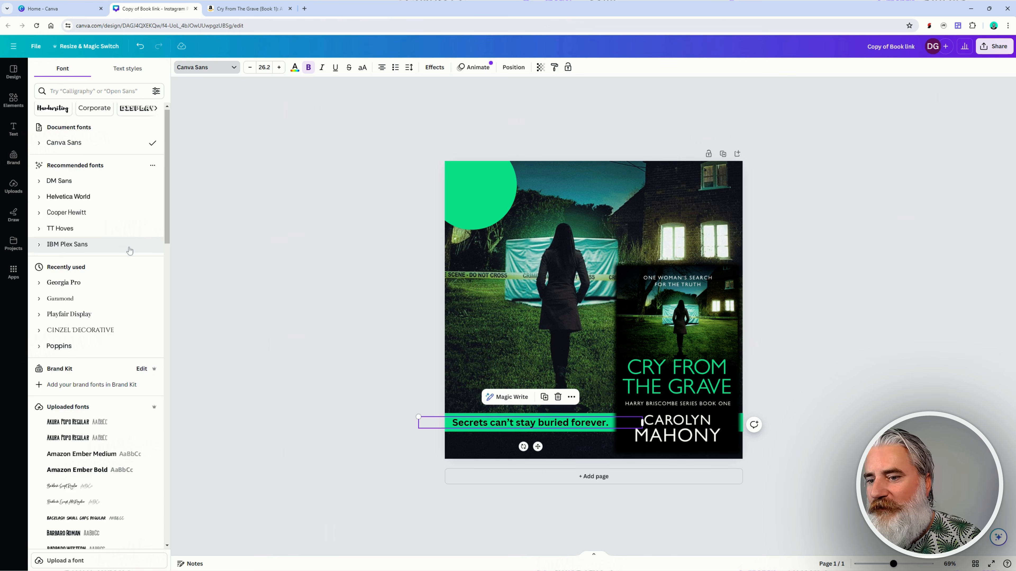
pyautogui.scroll(-2, 129, 251)
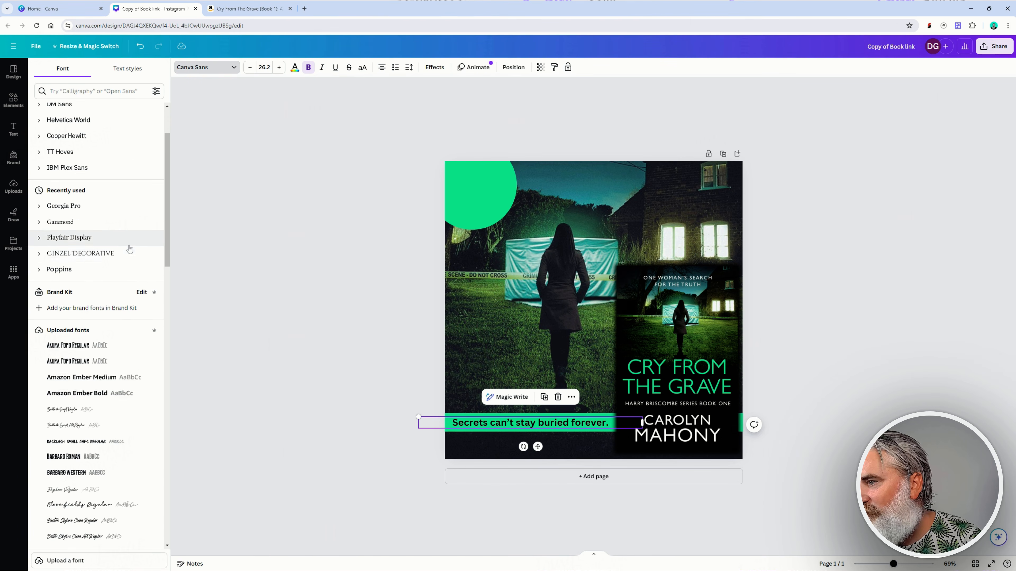
pyautogui.scroll(2, 129, 250)
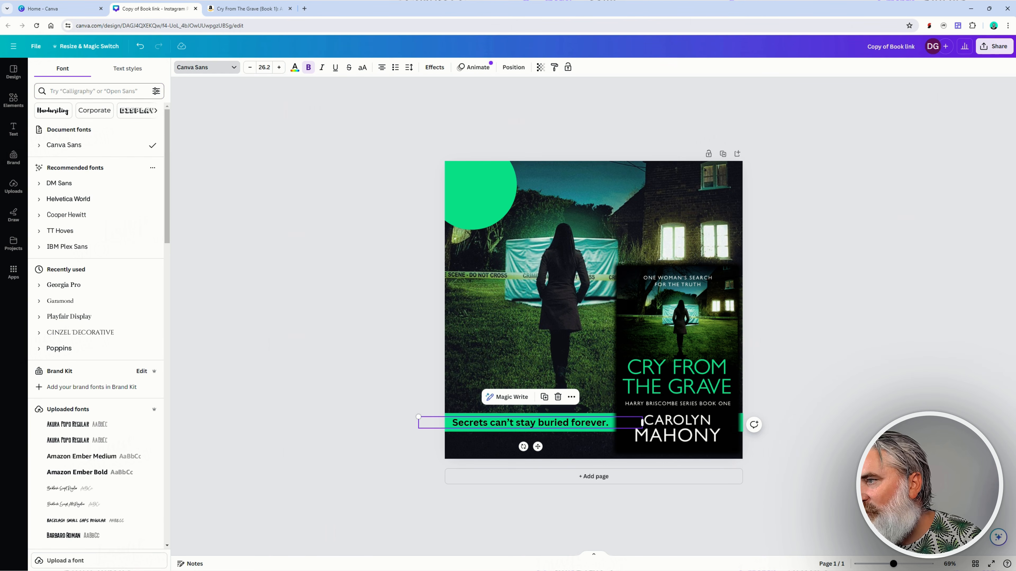
pyautogui.click(100, 91)
pyautogui.write('g')
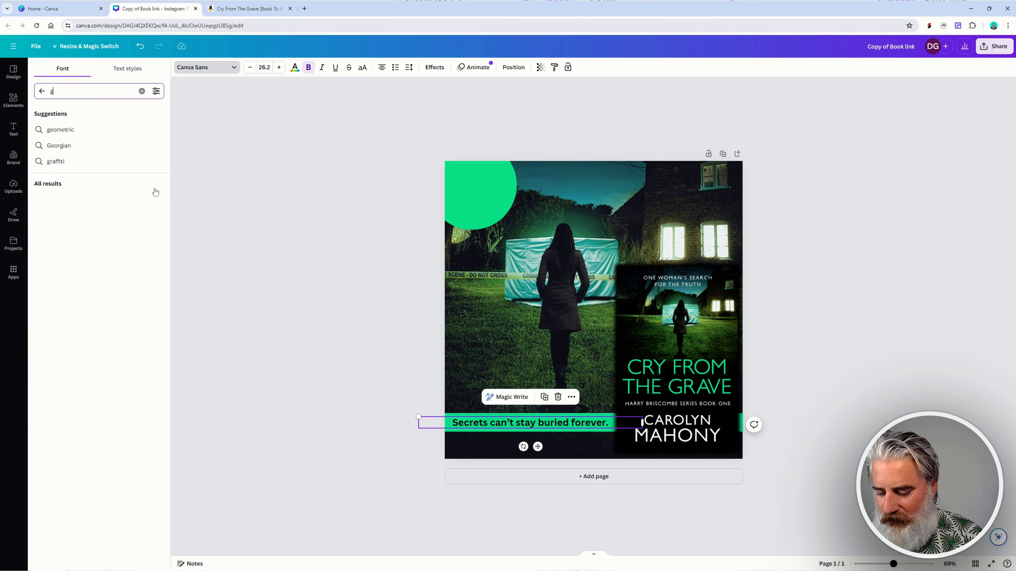
pyautogui.write('lacial indifferebnce==')
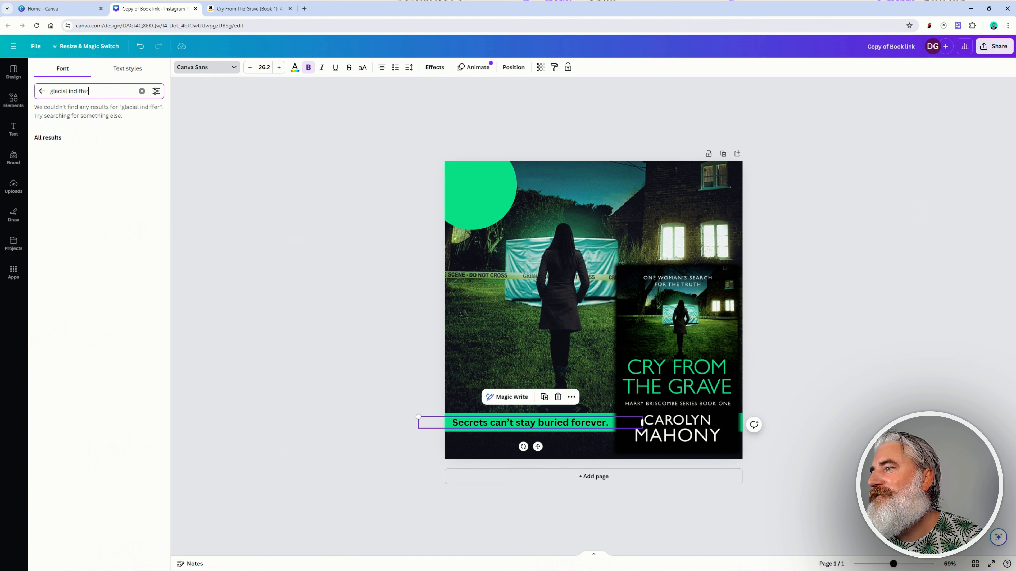
pyautogui.press('BackSpace')
pyautogui.press('BackSpace')
pyautogui.press('BackSpace')
pyautogui.press('BackSpace')
pyautogui.press('BackSpace')
pyautogui.press('BackSpace')
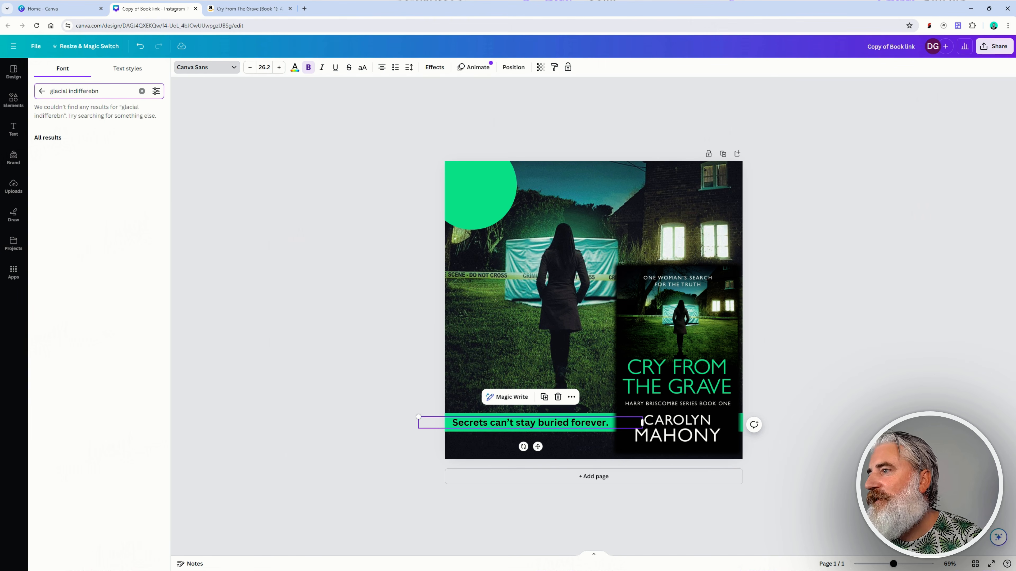
pyautogui.write('nce')
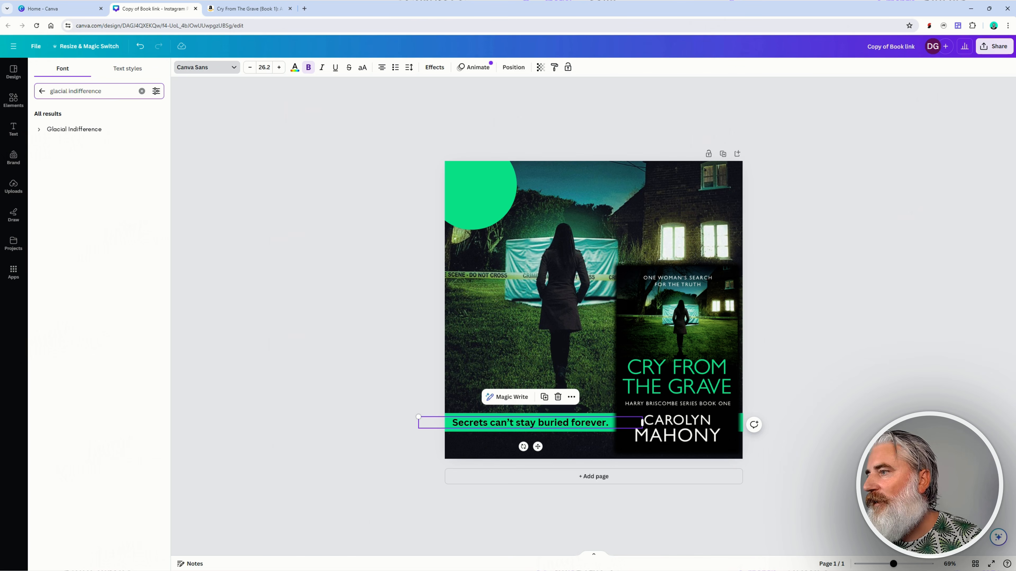
pyautogui.click(98, 130)
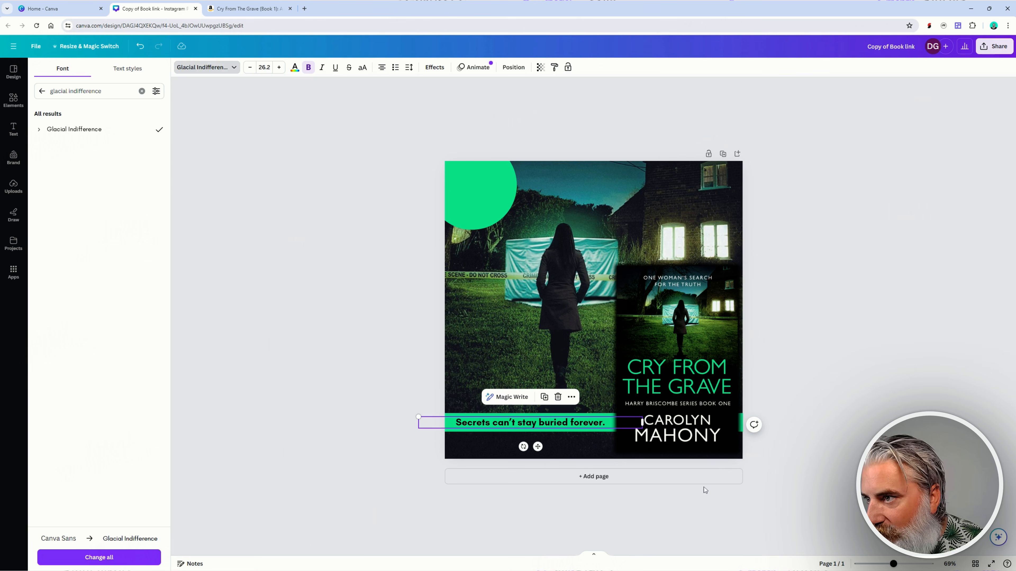
# - Browse the full font list, from the recommended and uploaded fonts through the popular ones to the alphabetical English fonts
pyautogui.click(42, 90)
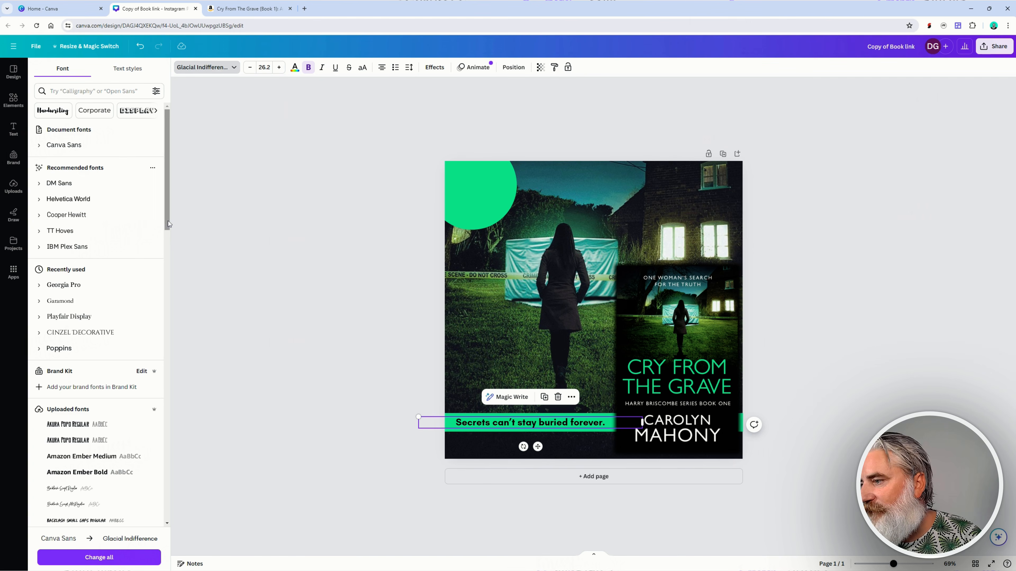
pyautogui.moveTo(168, 224); pyautogui.dragTo(175, 282)
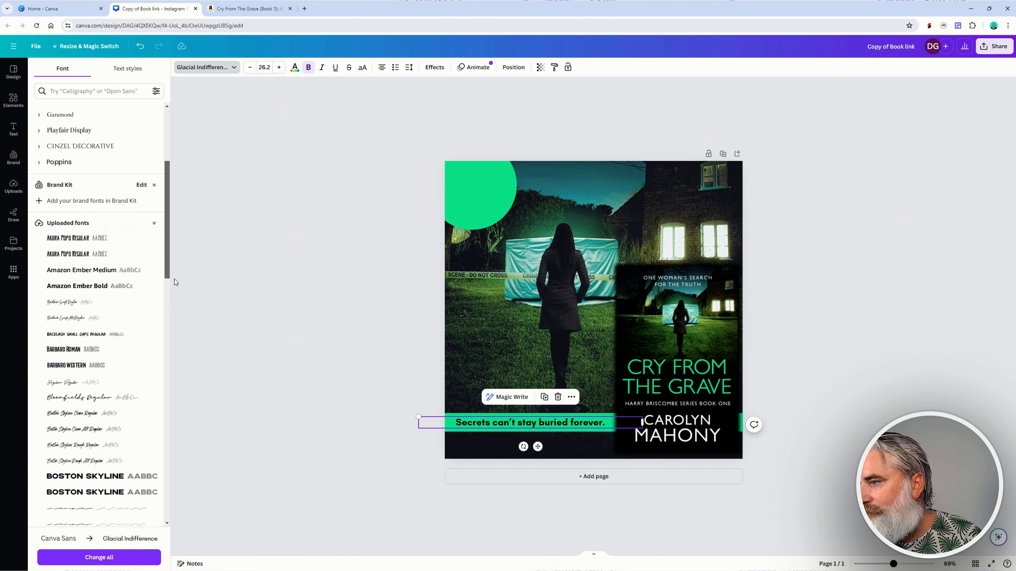
pyautogui.scroll(-1, 113, 240)
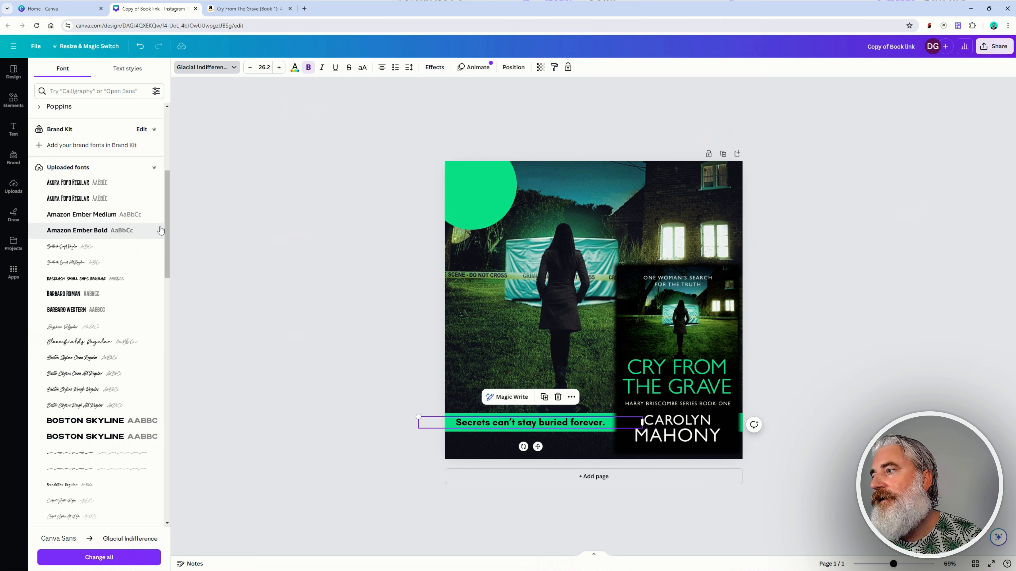
pyautogui.moveTo(169, 213); pyautogui.dragTo(172, 223)
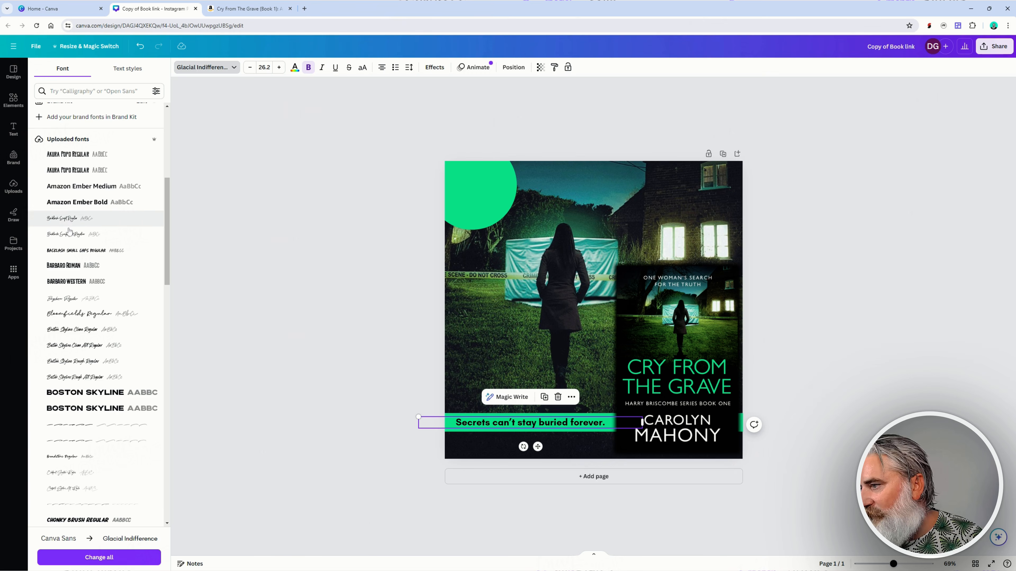
pyautogui.scroll(-3, 132, 304)
pyautogui.scroll(-2, 134, 316)
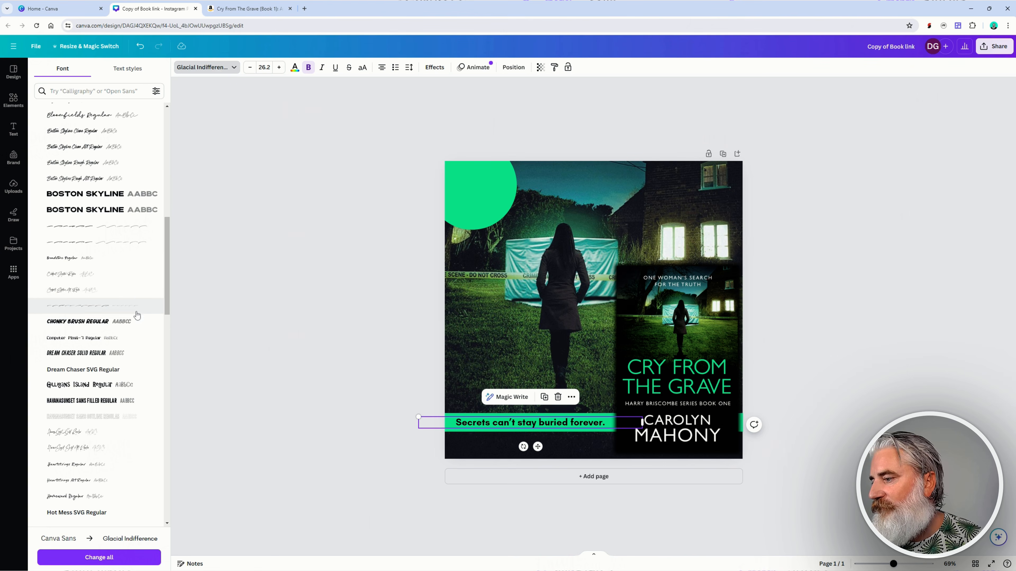
pyautogui.scroll(-4, 168, 299)
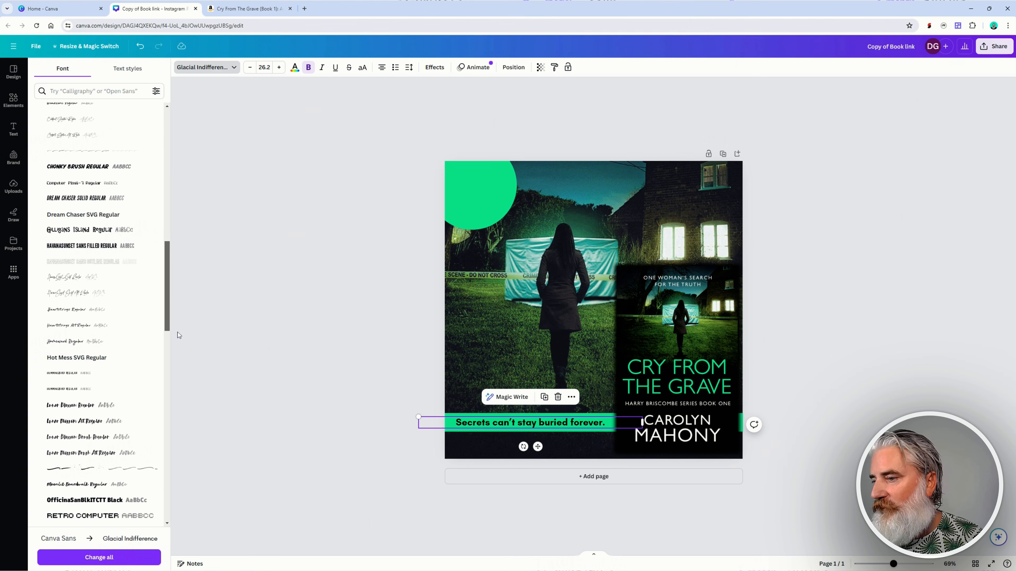
pyautogui.moveTo(177, 333); pyautogui.dragTo(172, 311)
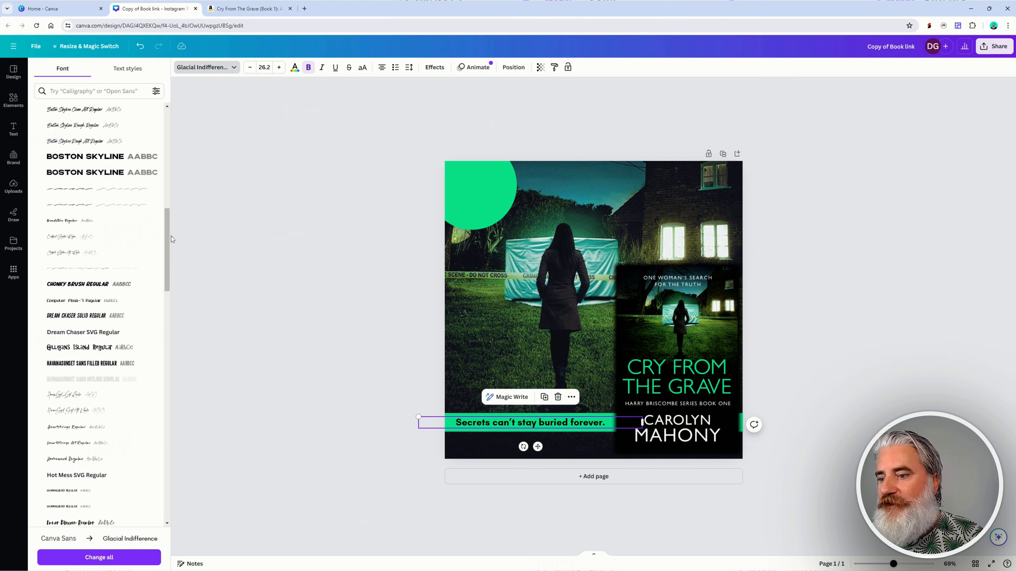
pyautogui.moveTo(170, 238); pyautogui.dragTo(189, 368)
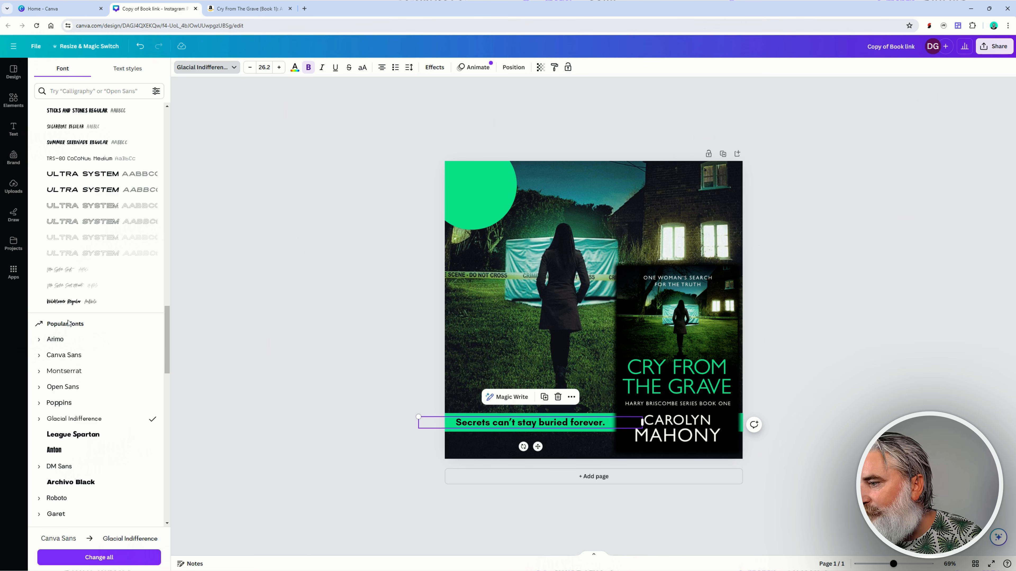
pyautogui.moveTo(166, 335); pyautogui.dragTo(174, 426)
pyautogui.moveTo(169, 387); pyautogui.dragTo(177, 437)
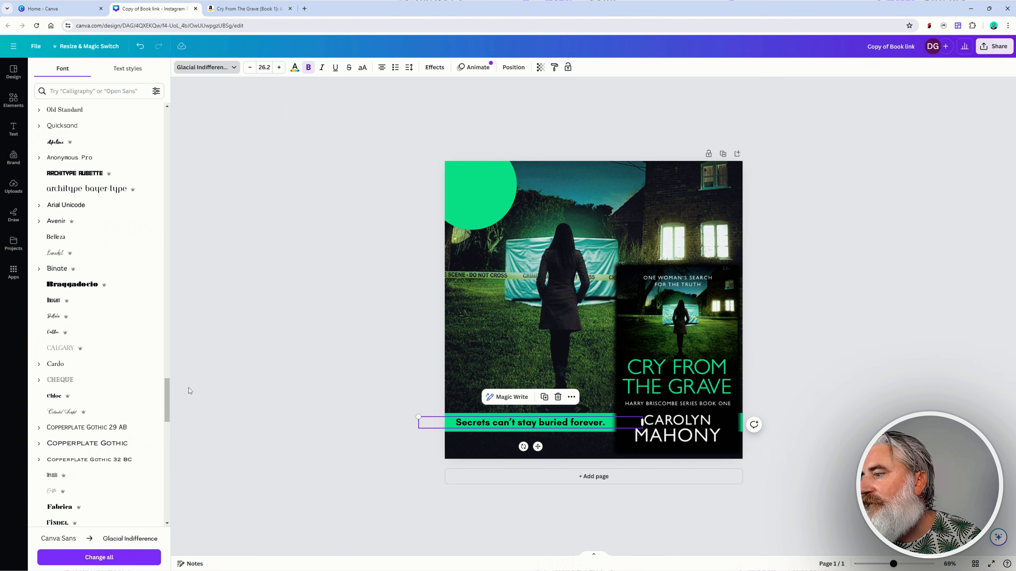
pyautogui.moveTo(166, 391); pyautogui.dragTo(168, 481)
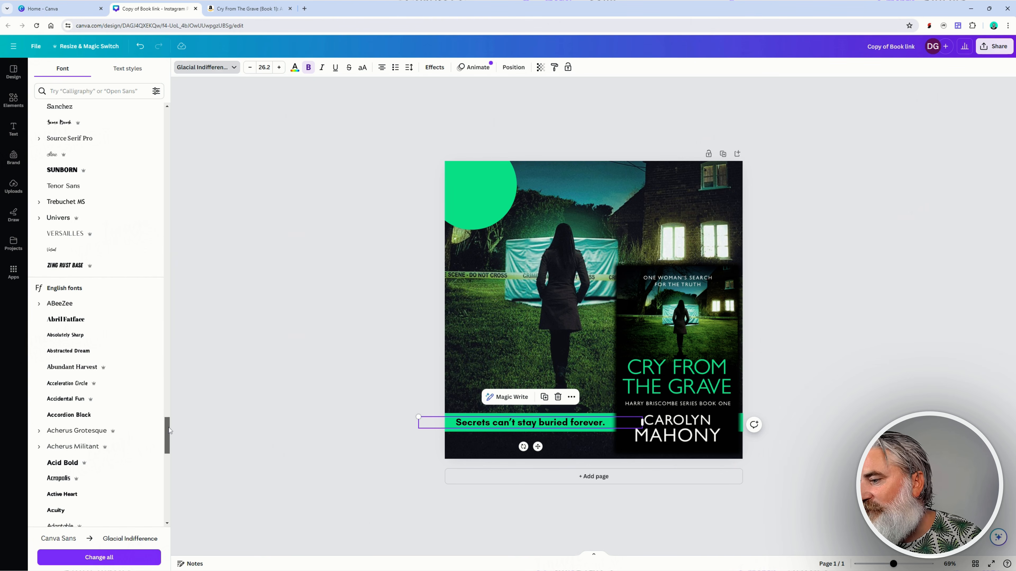
pyautogui.scroll(-10, 169, 430)
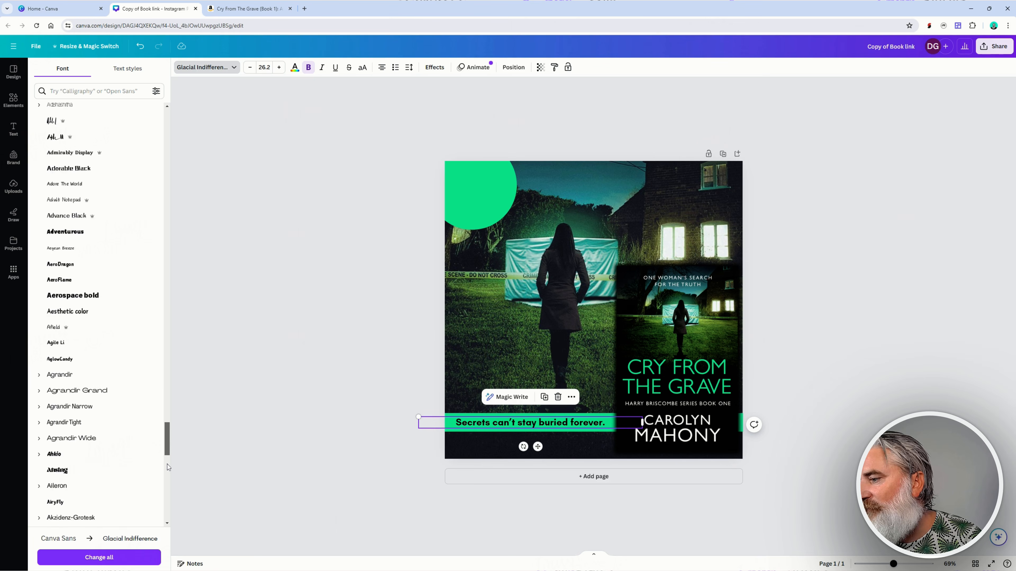
pyautogui.scroll(-15, 168, 467)
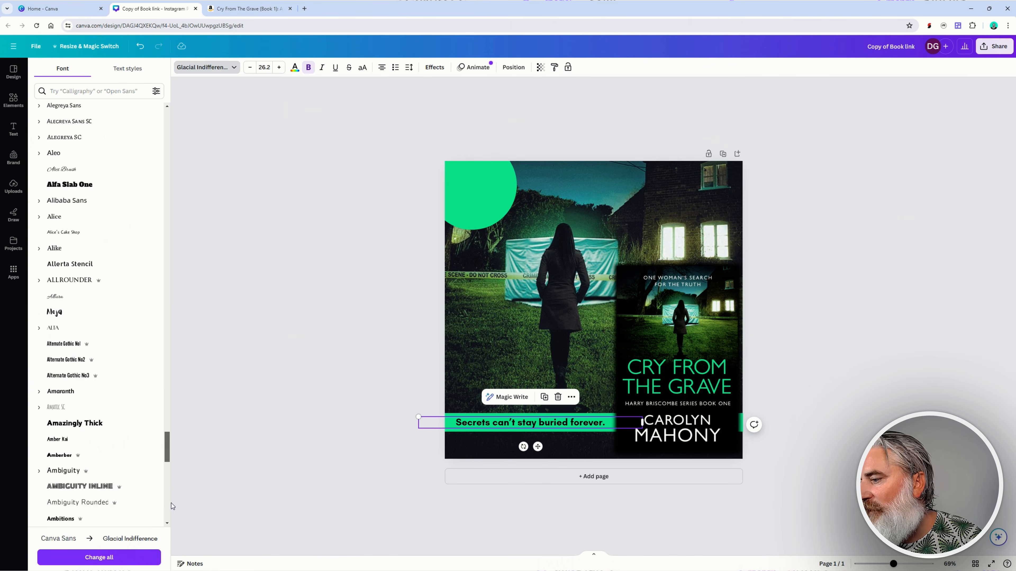
pyautogui.scroll(-5, 172, 514)
pyautogui.scroll(-7, 169, 448)
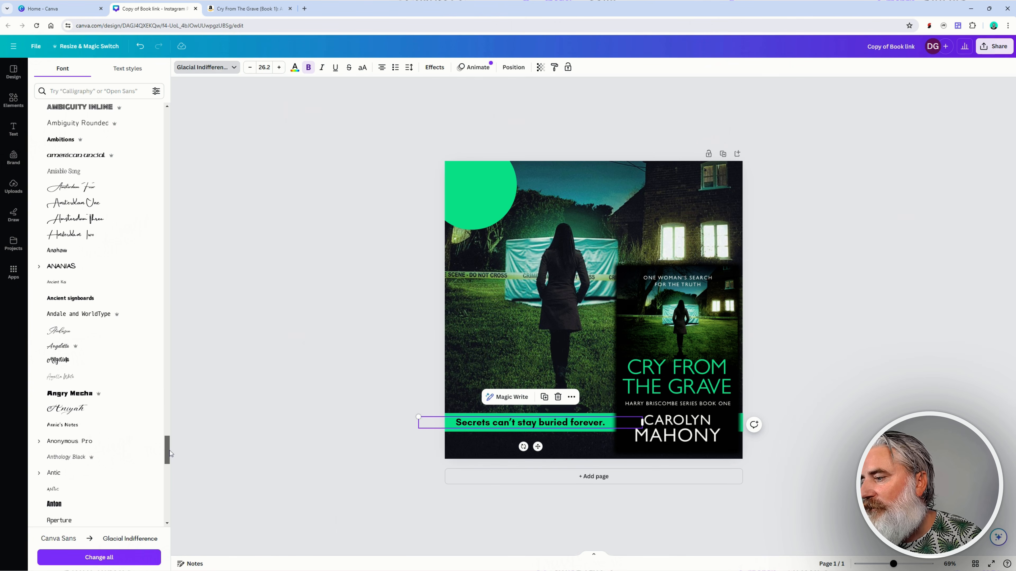
pyautogui.scroll(-10, 169, 453)
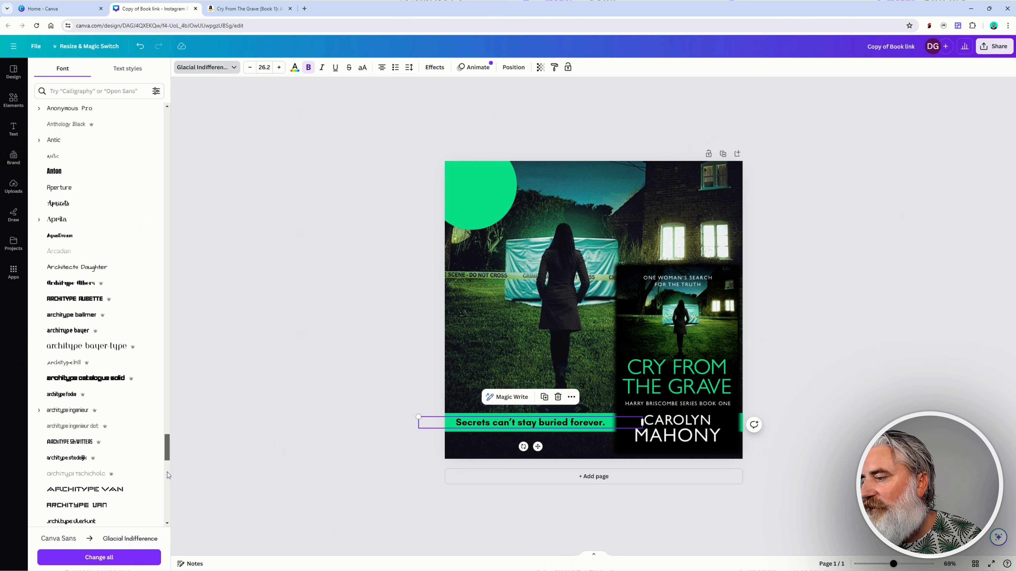
pyautogui.scroll(-3, 167, 475)
pyautogui.scroll(-10, 168, 493)
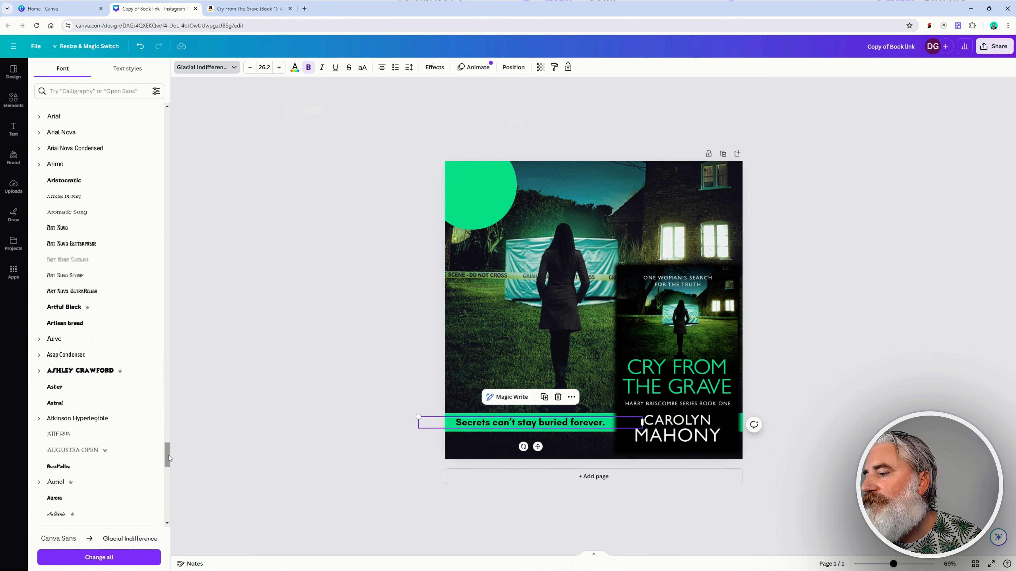
pyautogui.scroll(-10, 168, 505)
pyautogui.scroll(-10, 170, 494)
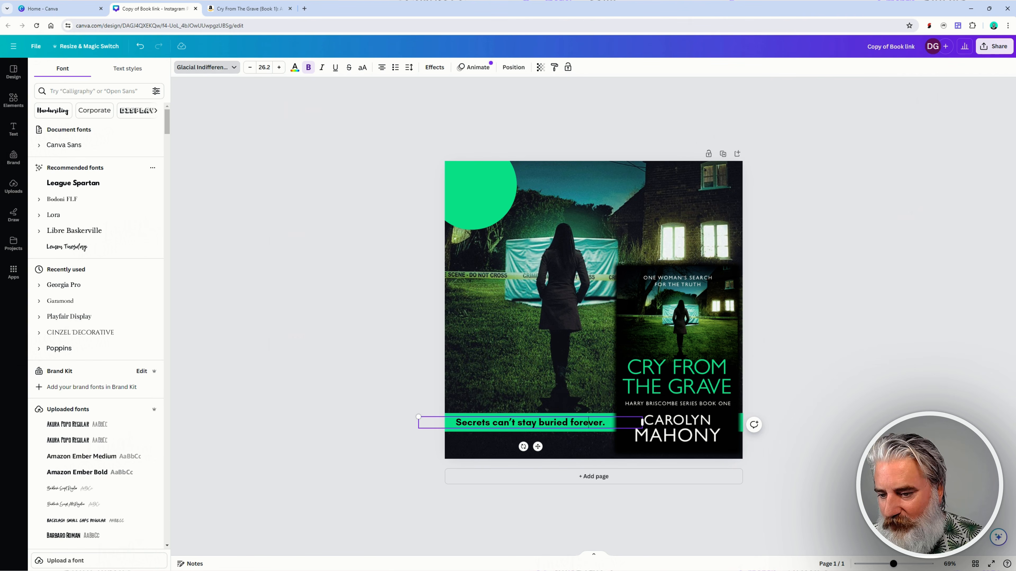
# - Remove the bold formatting from the whole headline on the green band
pyautogui.hotkey('ctrl', 'a')
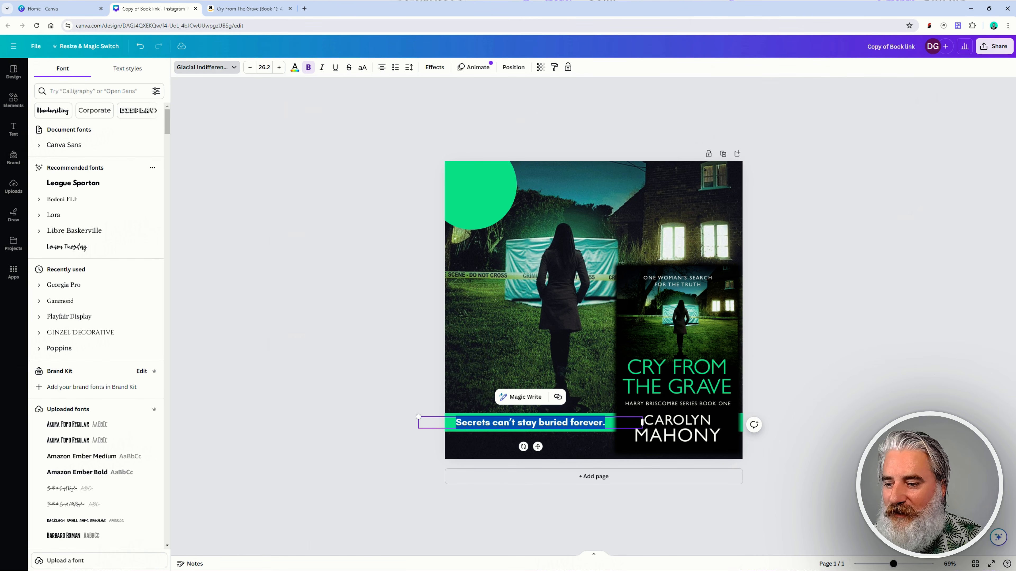
pyautogui.hotkey('ctrl', 'b')
pyautogui.press('Escape')
pyautogui.click(382, 366)
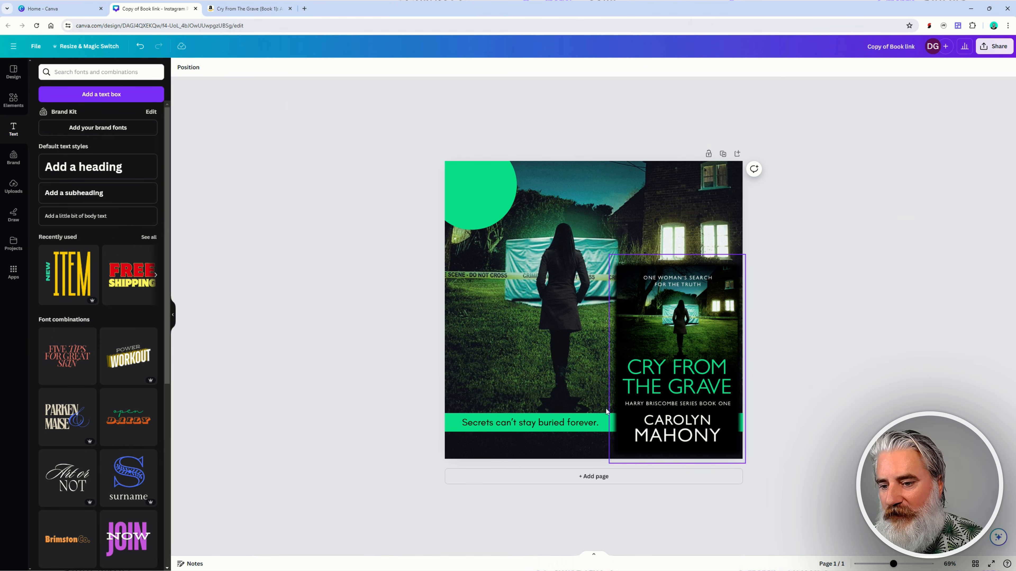
# - Make the whole headline bold again to compare the two weights on the green band
pyautogui.click(564, 423)
pyautogui.hotkey('ctrl', 'a')
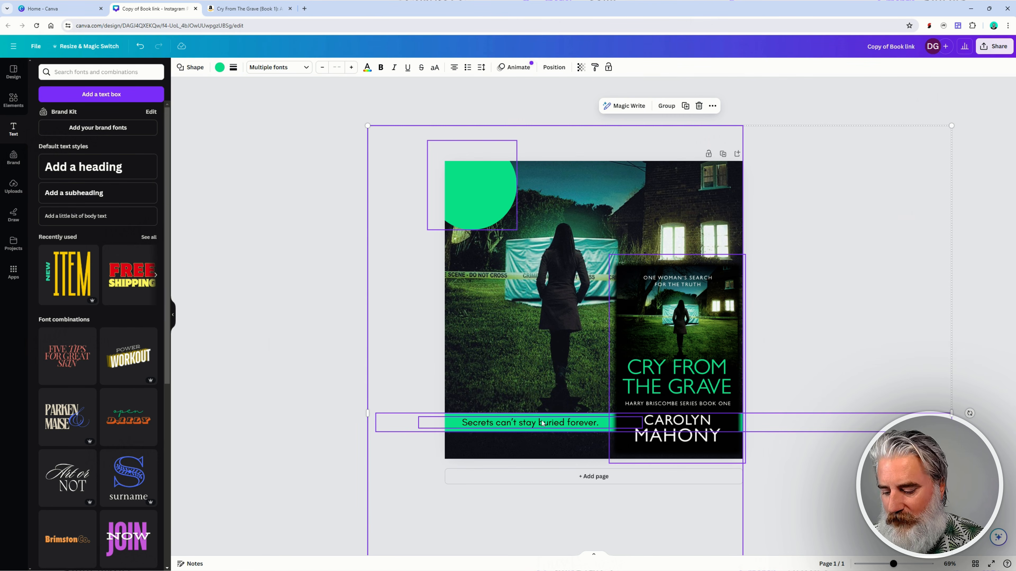
pyautogui.click(889, 348)
pyautogui.click(563, 423)
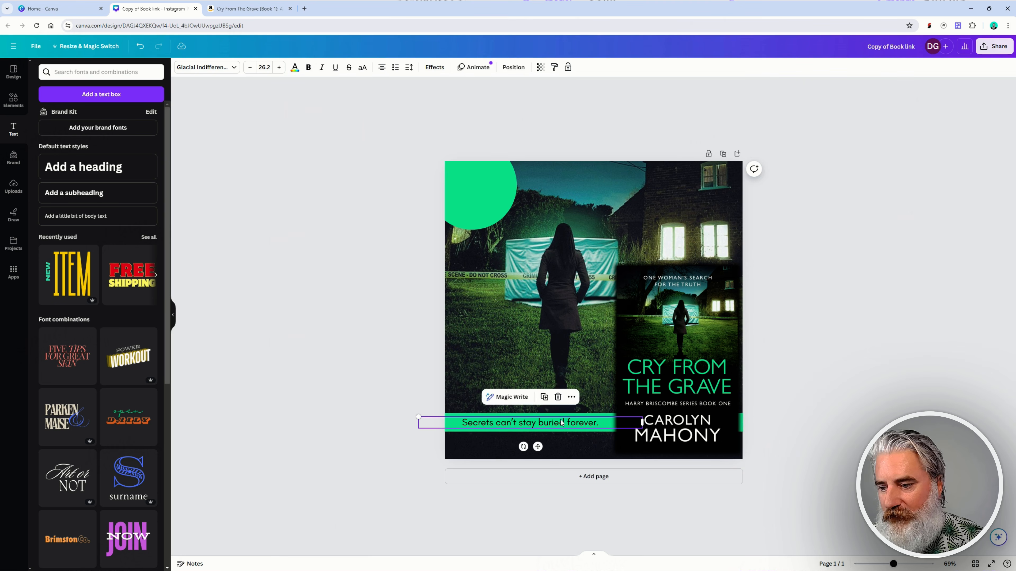
pyautogui.click(562, 423)
pyautogui.hotkey('ctrl', 'a')
pyautogui.hotkey('ctrl', 'b')
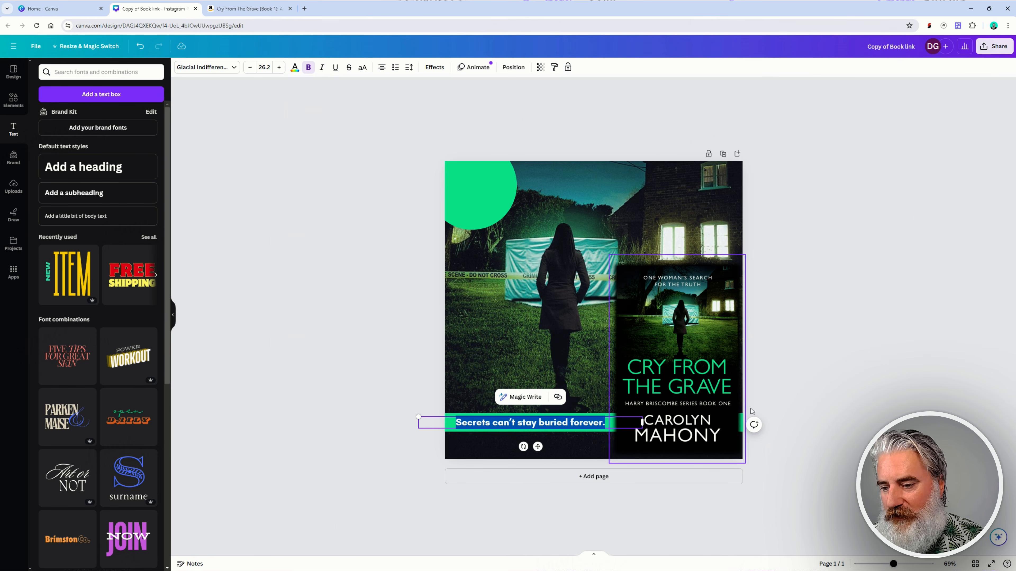
pyautogui.click(854, 339)
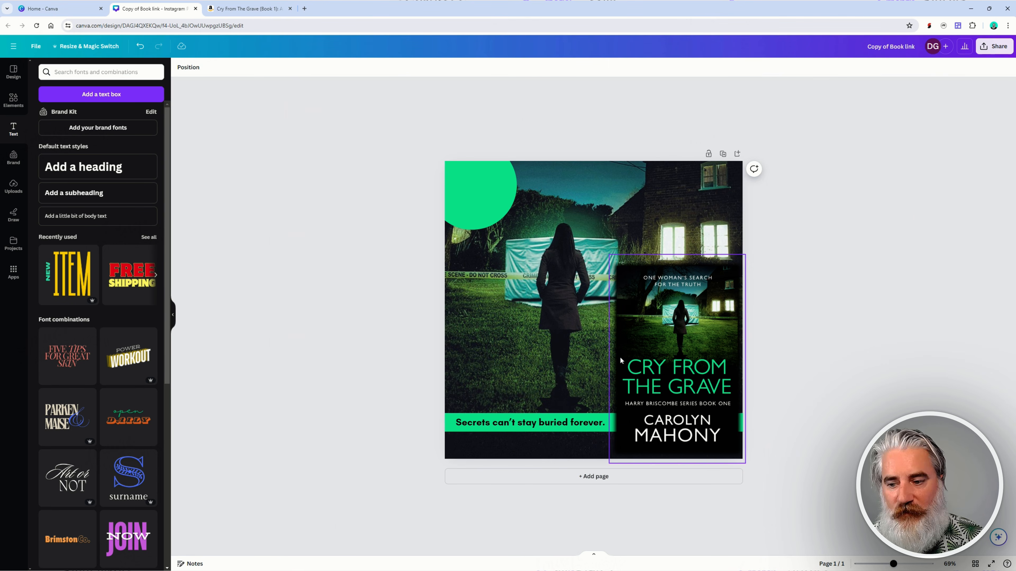
# - Nudge the headline slightly to the right and return all of its lettering to regular weight
pyautogui.click(576, 428)
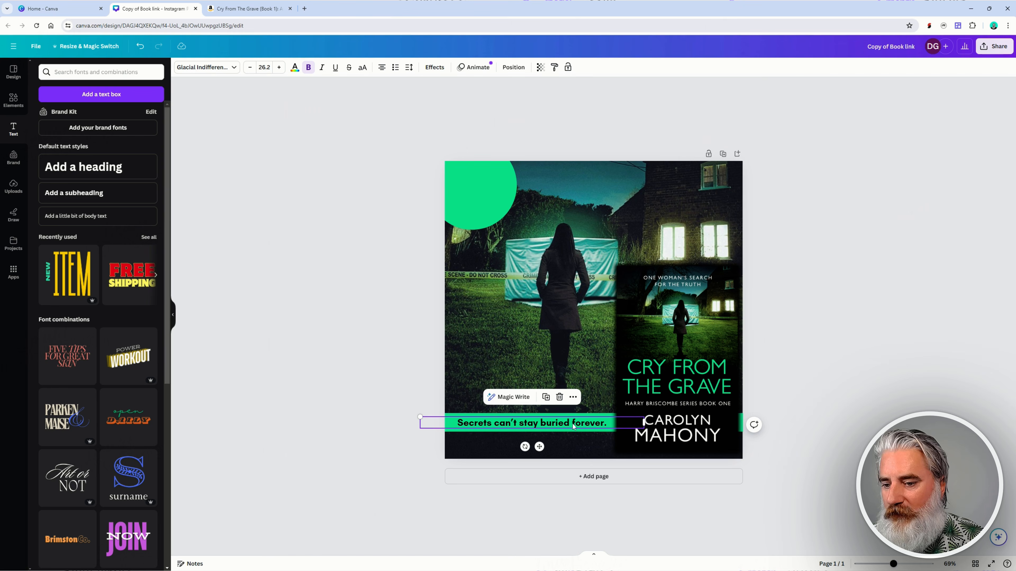
pyautogui.doubleClick(573, 425)
pyautogui.hotkey('ctrl', 'b')
pyautogui.click(417, 382)
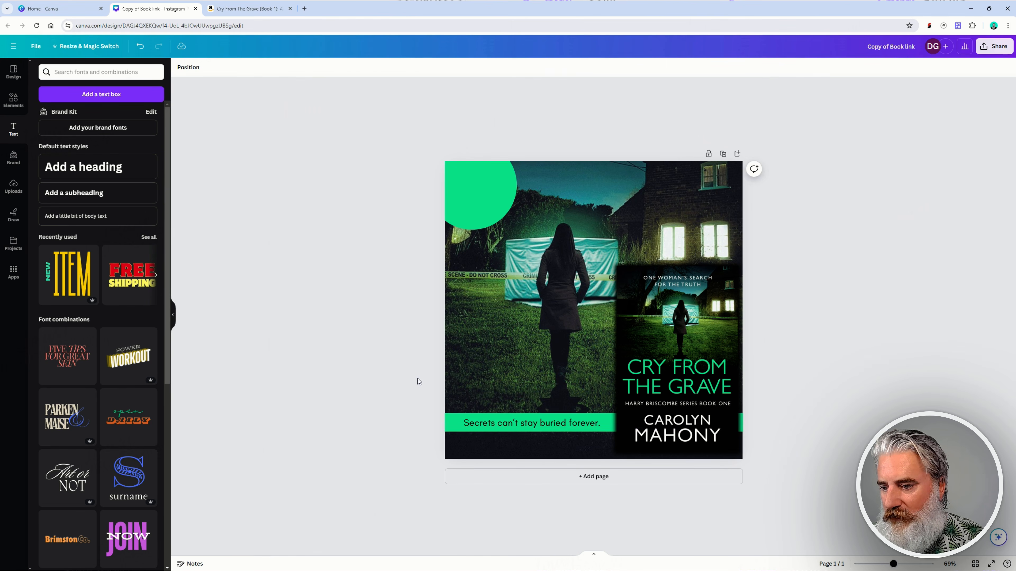
# - Enlarge the headline to a font size of about 30.2 so it spans the green band beside the book cover
pyautogui.click(423, 420)
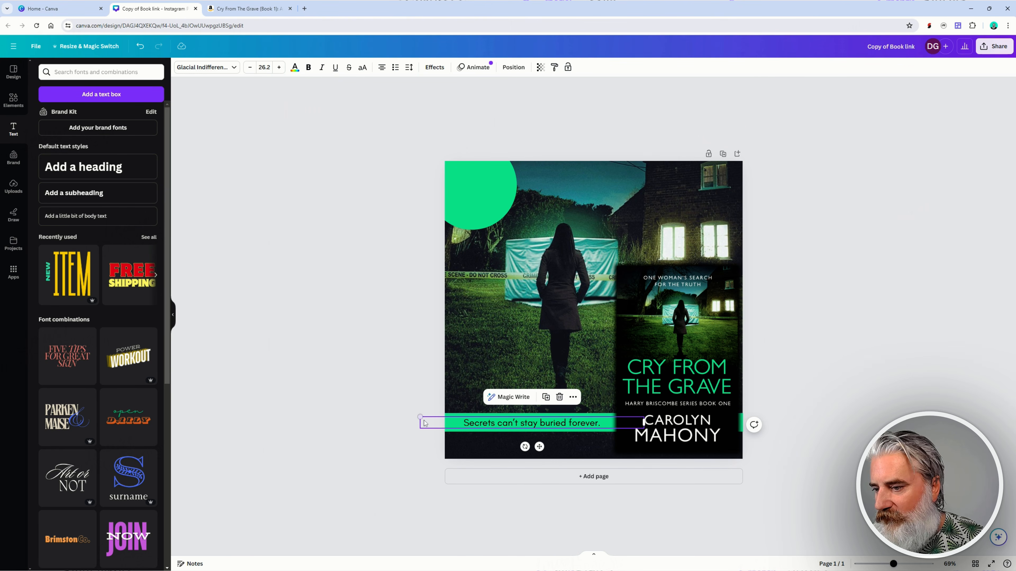
pyautogui.moveTo(420, 417); pyautogui.dragTo(400, 409)
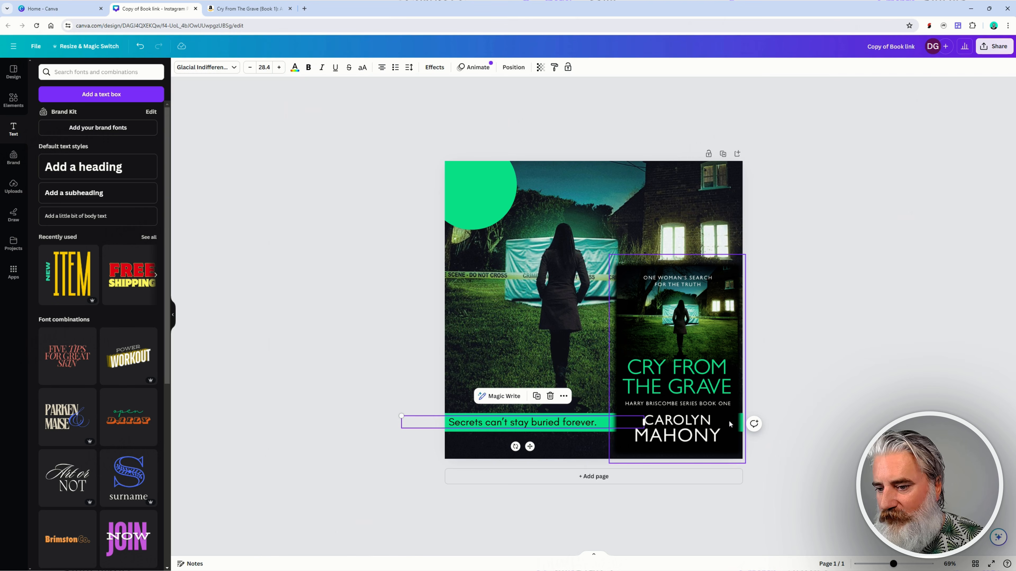
pyautogui.moveTo(646, 414); pyautogui.dragTo(664, 409)
pyautogui.click(812, 359)
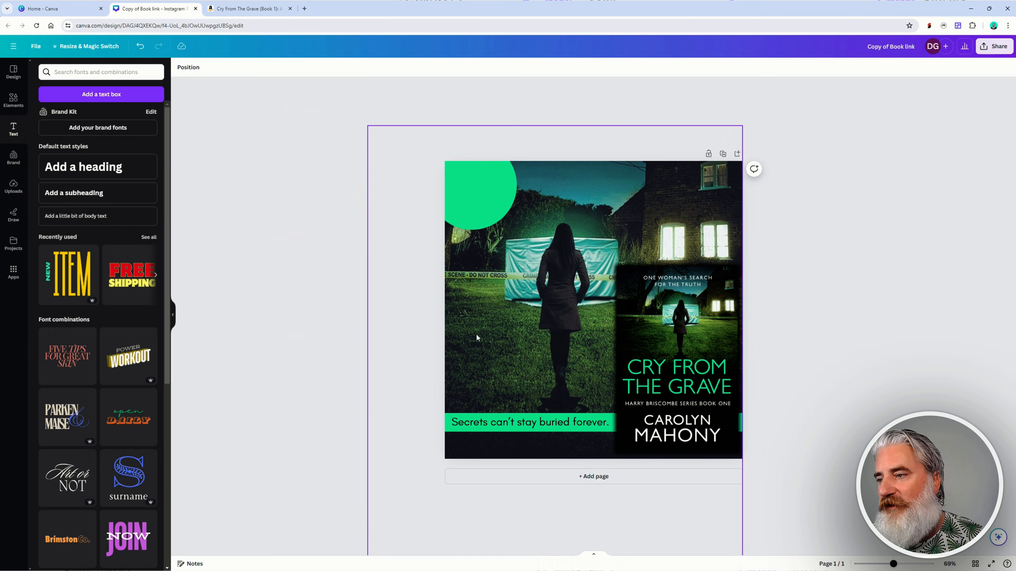
# - Duplicate the headline onto the middle of the artwork and replace the copy's text with "99p"
pyautogui.click(557, 424)
pyautogui.moveTo(559, 424); pyautogui.dragTo(577, 285)
pyautogui.doubleClick(569, 282)
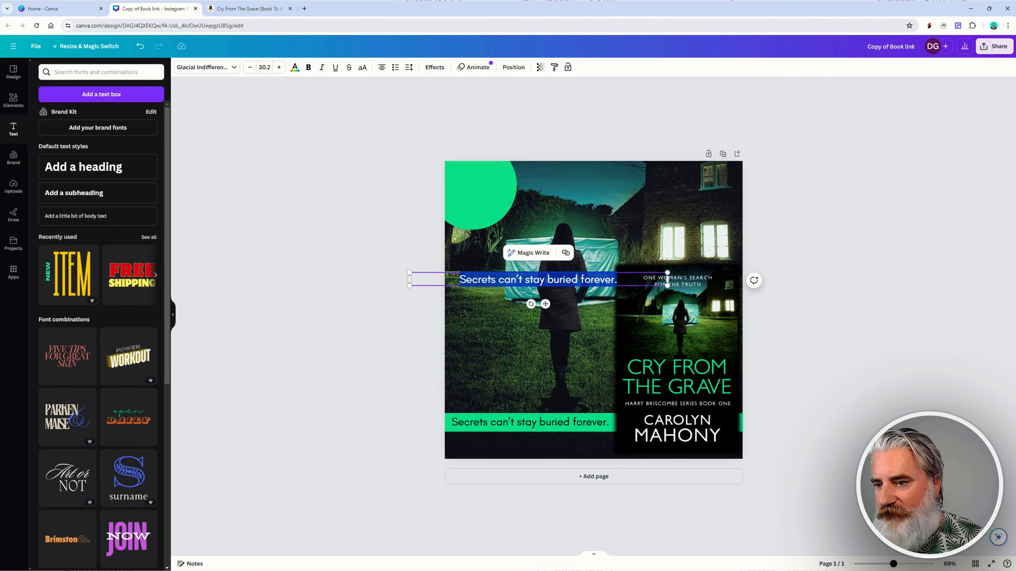
pyautogui.write('99p')
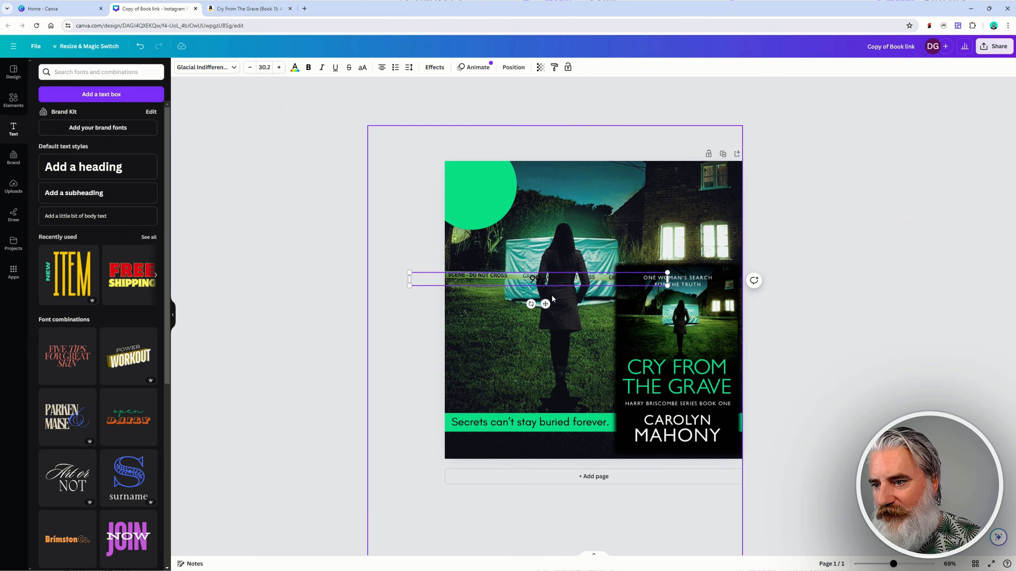
# - Fit the narrowed price text box onto the green circle and change the price to "99c"
pyautogui.moveTo(667, 279); pyautogui.dragTo(470, 266)
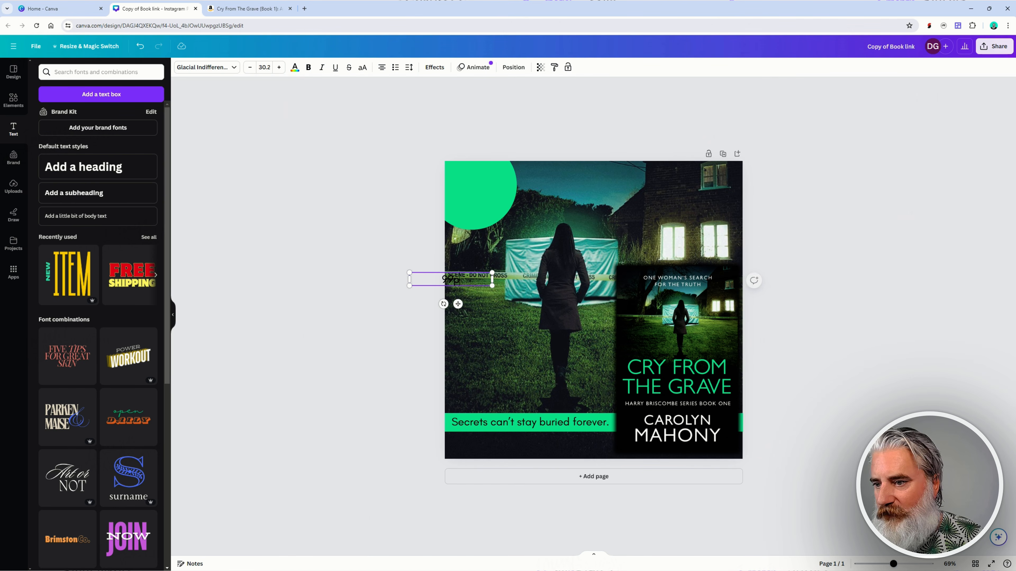
pyautogui.moveTo(472, 302); pyautogui.dragTo(486, 208)
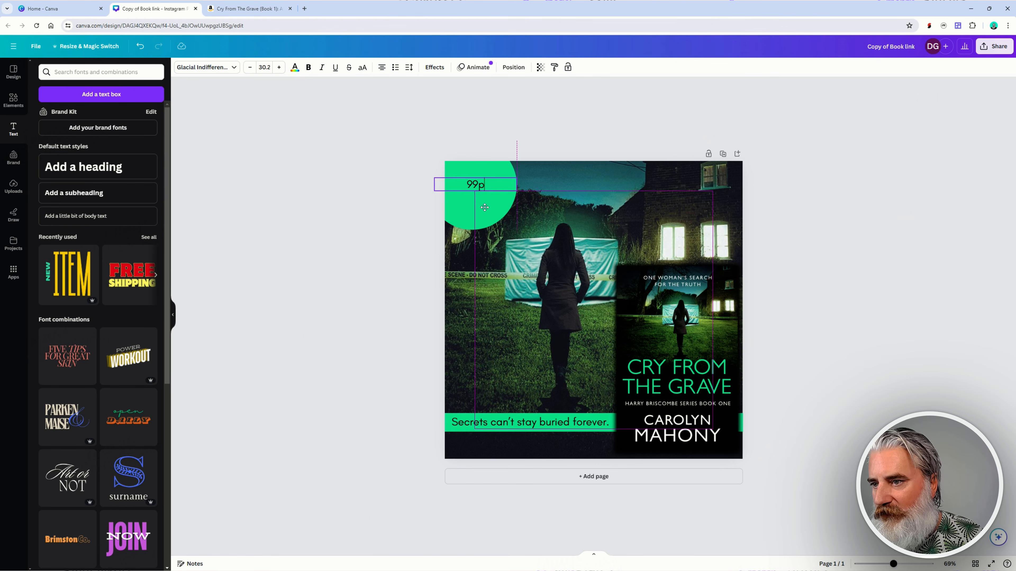
pyautogui.press('BackSpace')
pyautogui.write('c')
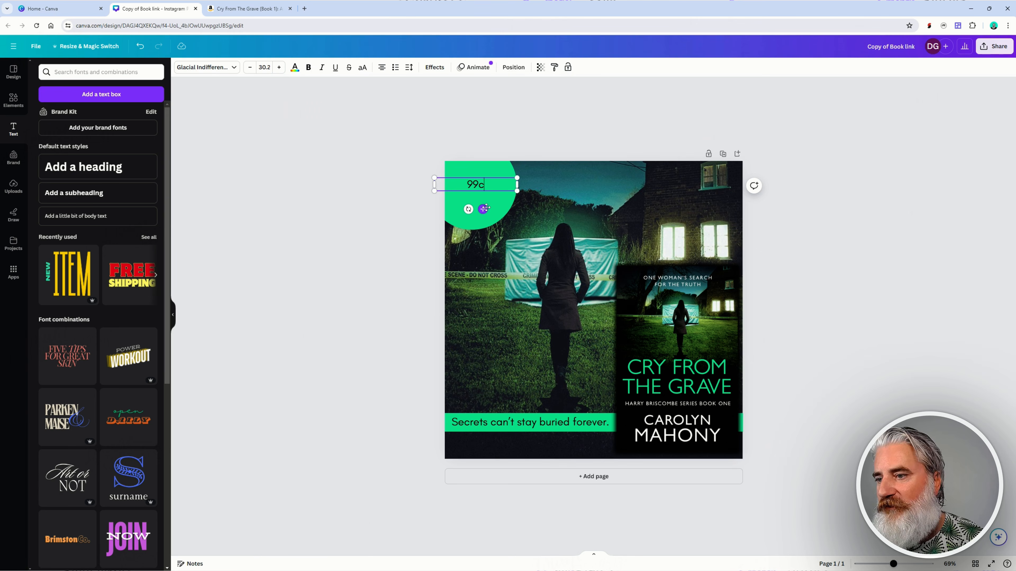
pyautogui.moveTo(536, 202); pyautogui.dragTo(546, 210)
pyautogui.moveTo(434, 196); pyautogui.dragTo(399, 206)
# - Search Google for "cent sign" in a new browser tab
pyautogui.hotkey('ctrl', 't')
pyautogui.write('cent')
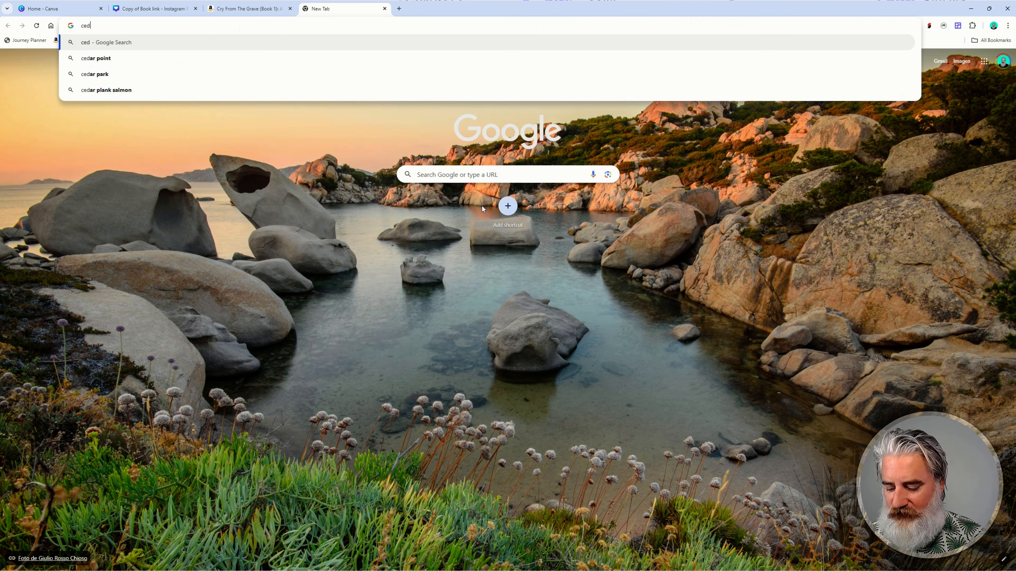
pyautogui.write(' sign')
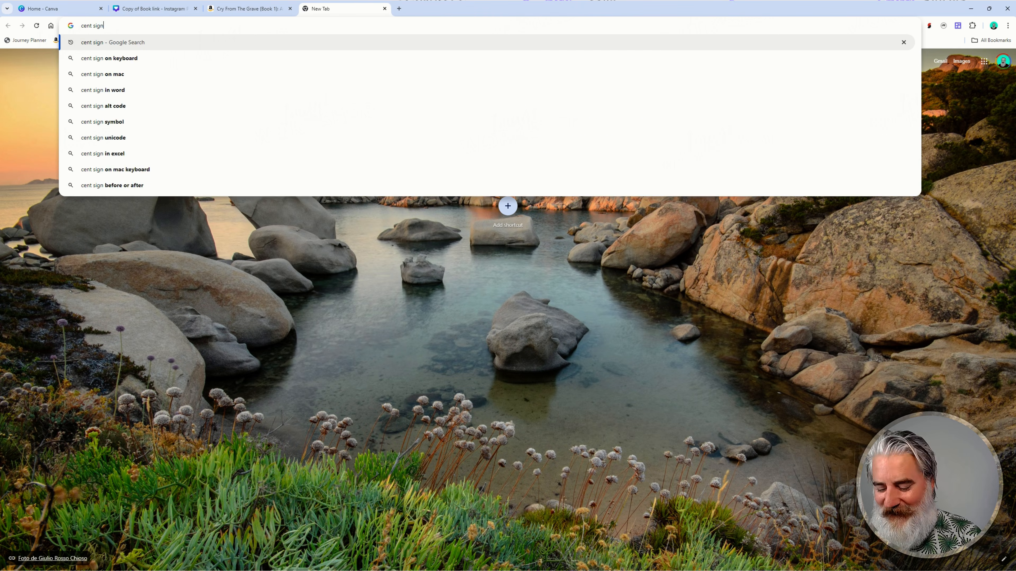
pyautogui.press('Return')
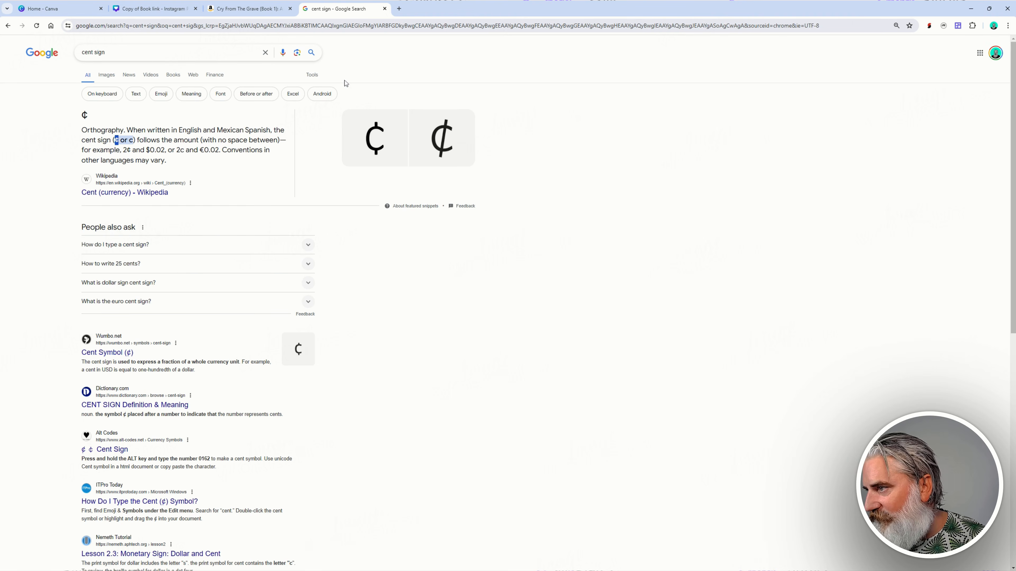
# - Return to the Canva design and replace the letter c in the price with the cent sign so it reads "99¢"
pyautogui.click(132, 8)
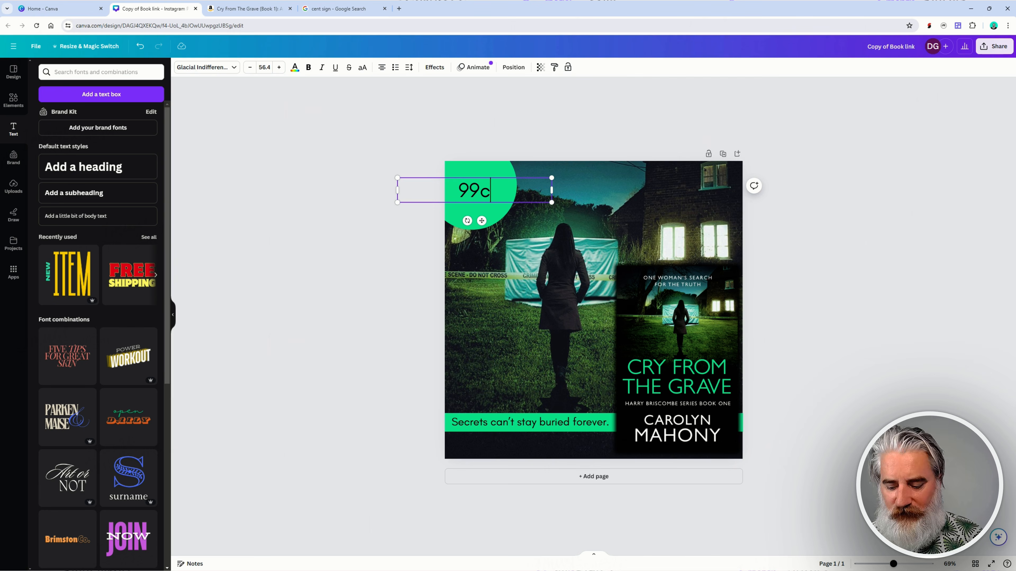
pyautogui.press('BackSpace')
pyautogui.write('¢')
pyautogui.hotkey('ctrl', 'z')
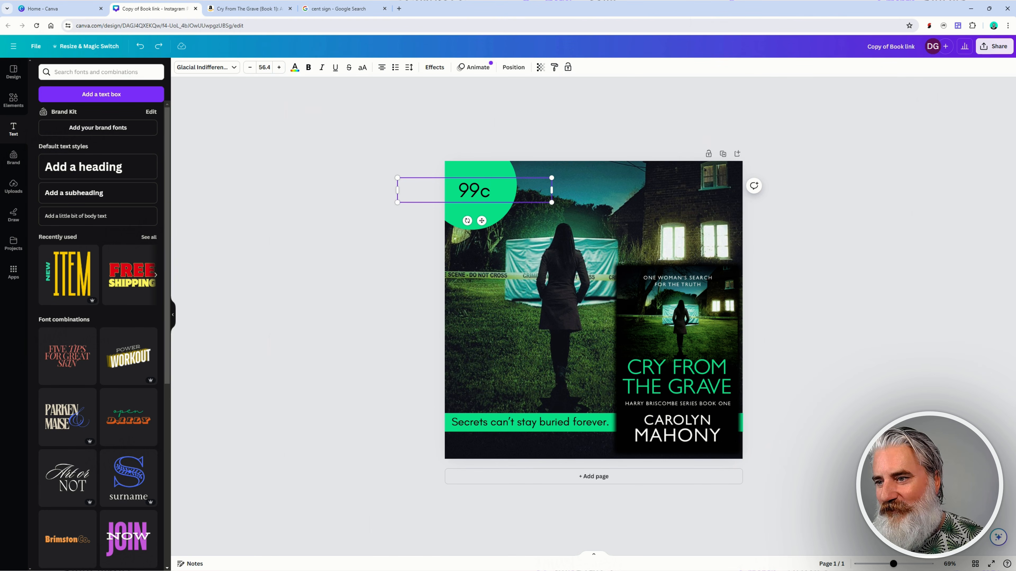
pyautogui.press('BackSpace')
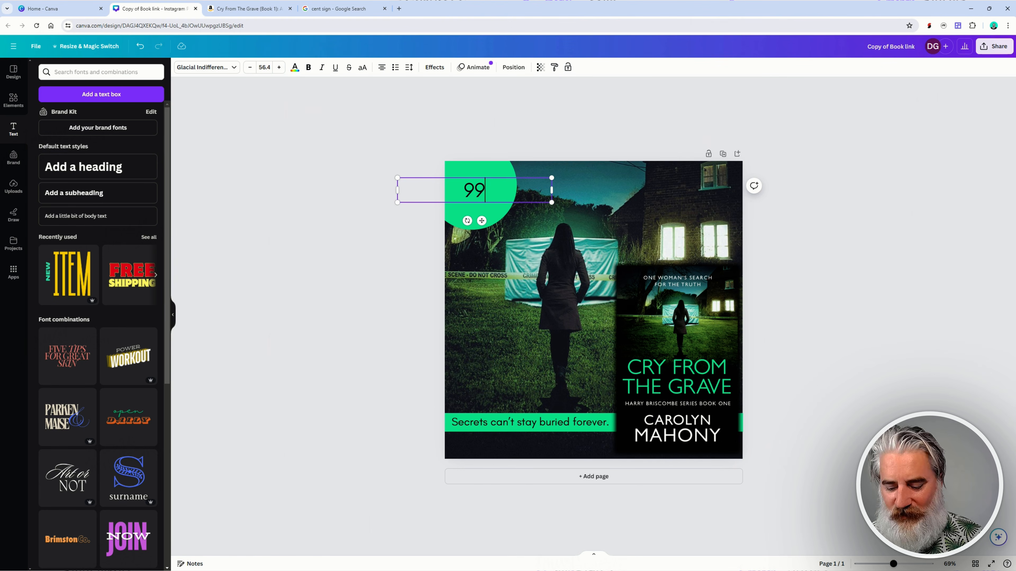
pyautogui.write('¢')
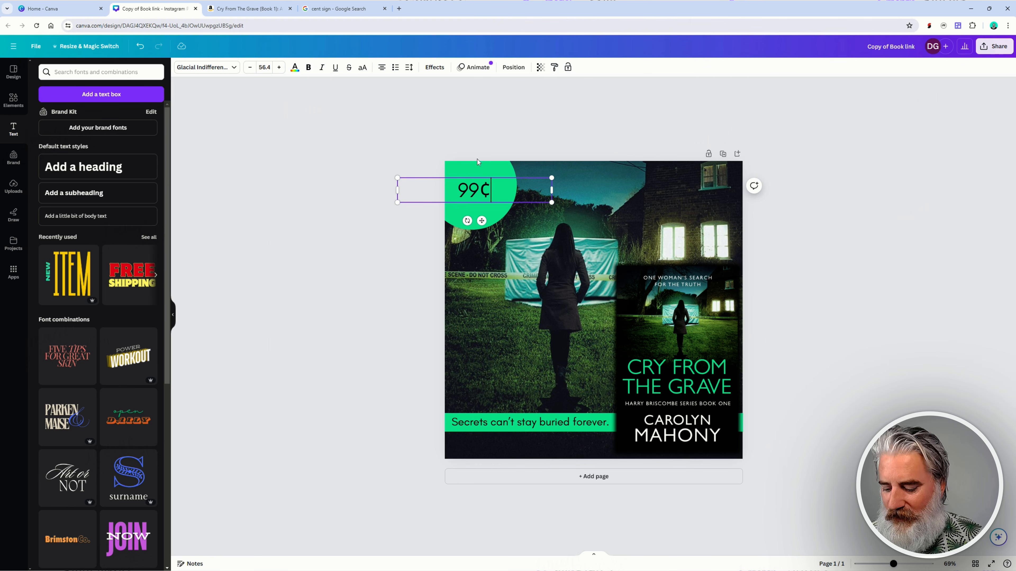
pyautogui.hotkey('ctrl', 'a')
pyautogui.hotkey('ctrl', 'c')
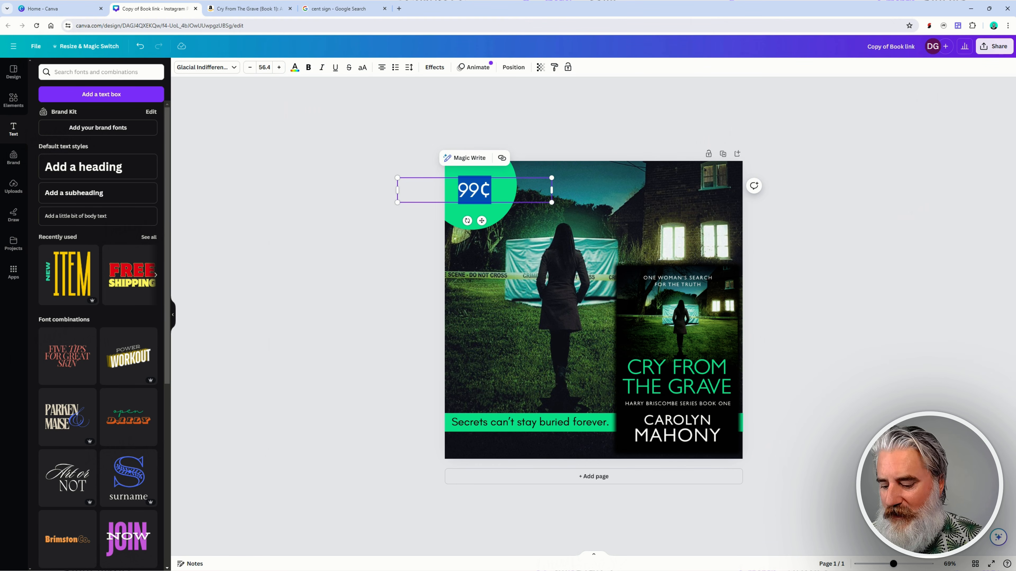
pyautogui.click(491, 189)
pyautogui.hotkey('ctrl', 'v')
pyautogui.hotkey('ctrl', 'z')
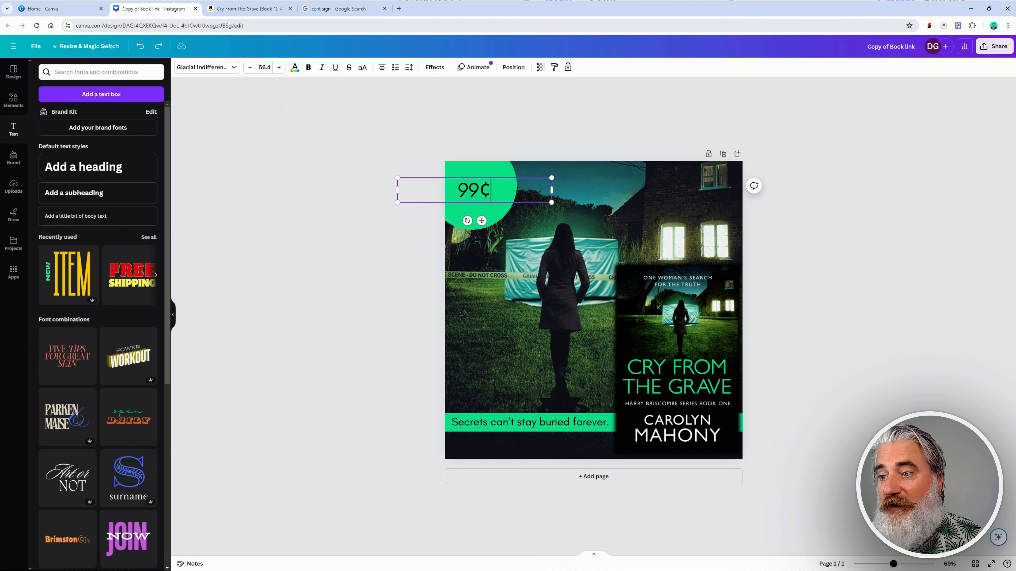
# - Duplicate the 99¢ text just below the original and remove the digits so the copy holds only "¢"
pyautogui.click(495, 190)
pyautogui.click(495, 190)
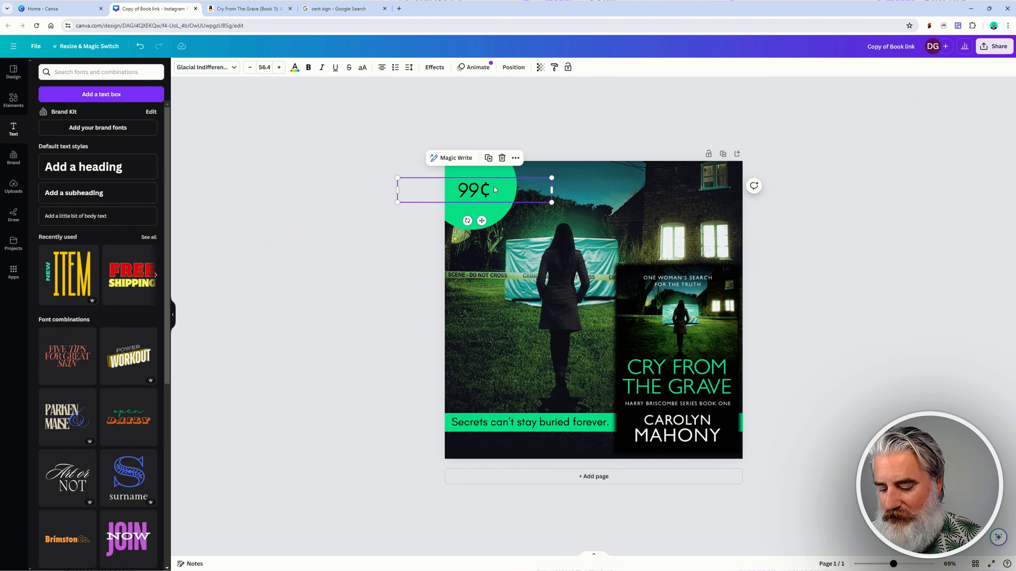
pyautogui.hotkey('ctrl', 'd')
pyautogui.moveTo(508, 207); pyautogui.dragTo(505, 227)
pyautogui.doubleClick(503, 221)
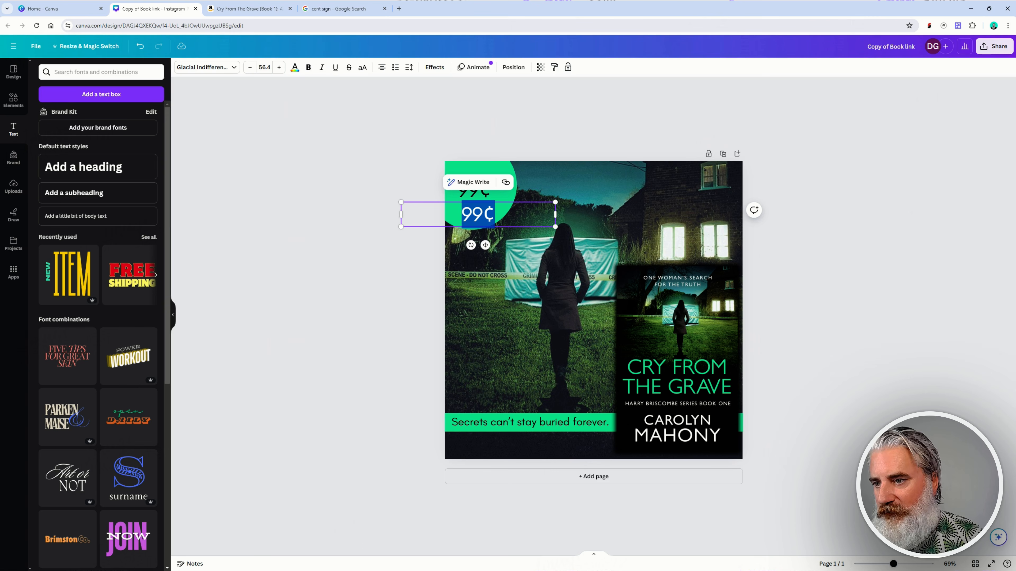
pyautogui.click(482, 214)
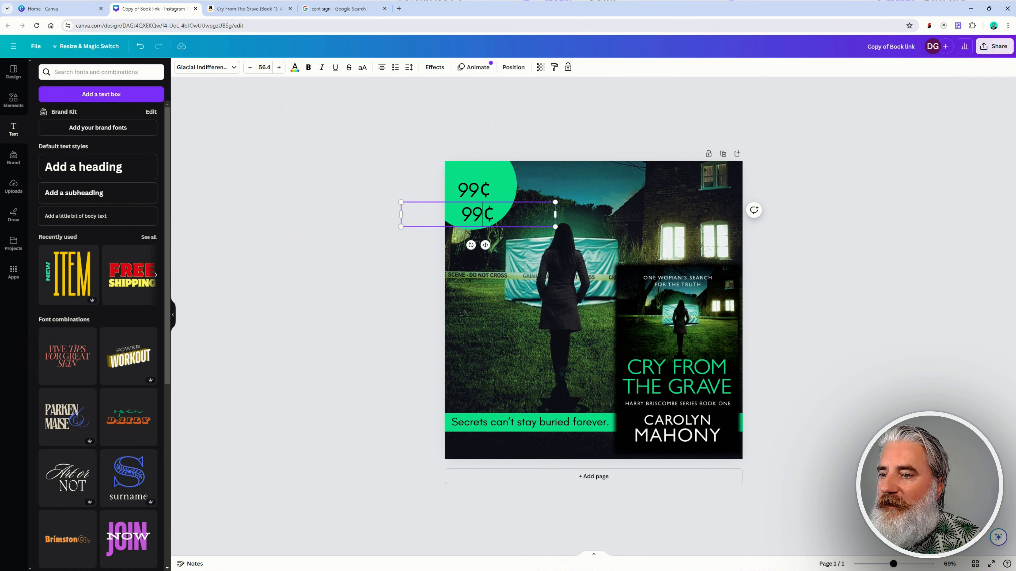
pyautogui.press('BackSpace')
pyautogui.press('BackSpace')
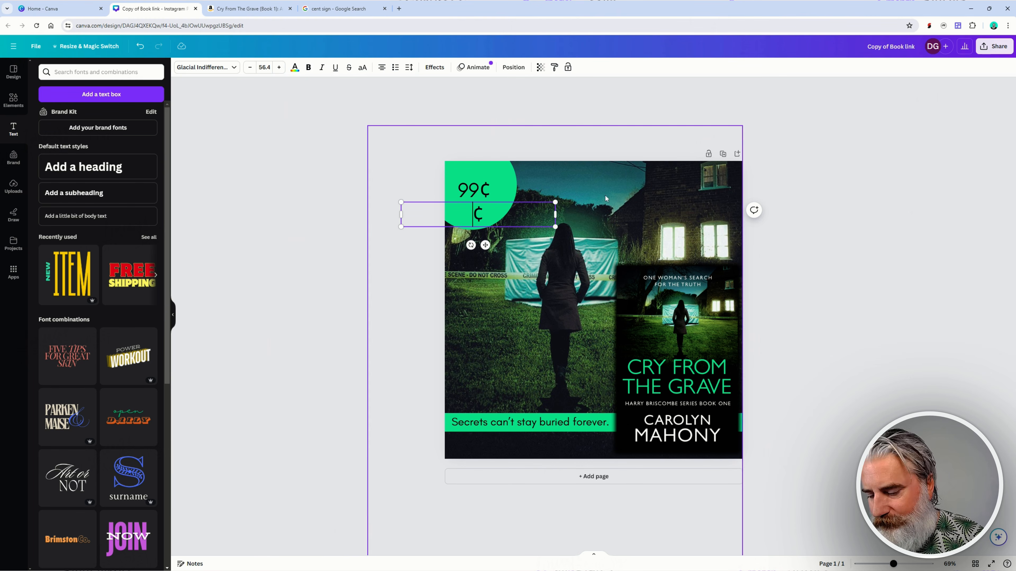
# - Narrow the separate cent-sign text box, shrink it to a font size of about 26.1, and delete the cent sign from the original price
pyautogui.moveTo(555, 215); pyautogui.dragTo(467, 222)
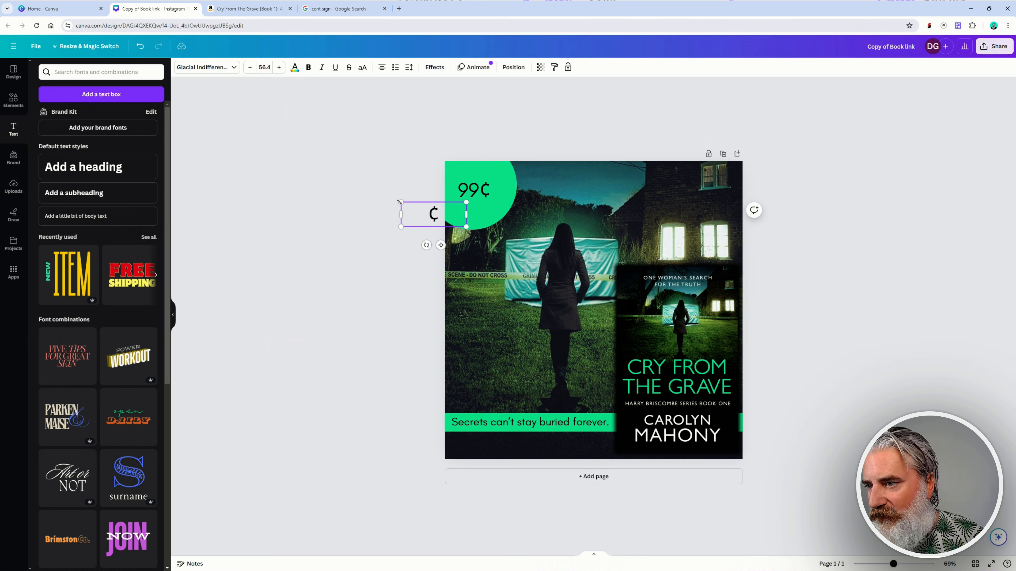
pyautogui.moveTo(401, 203); pyautogui.dragTo(491, 231)
pyautogui.click(480, 191)
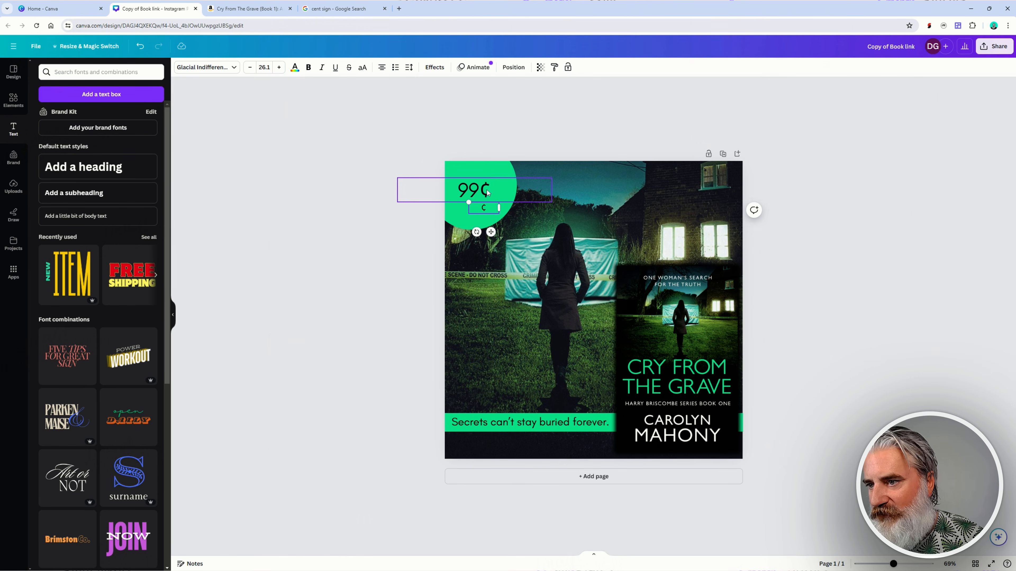
pyautogui.click(491, 191)
pyautogui.press('BackSpace')
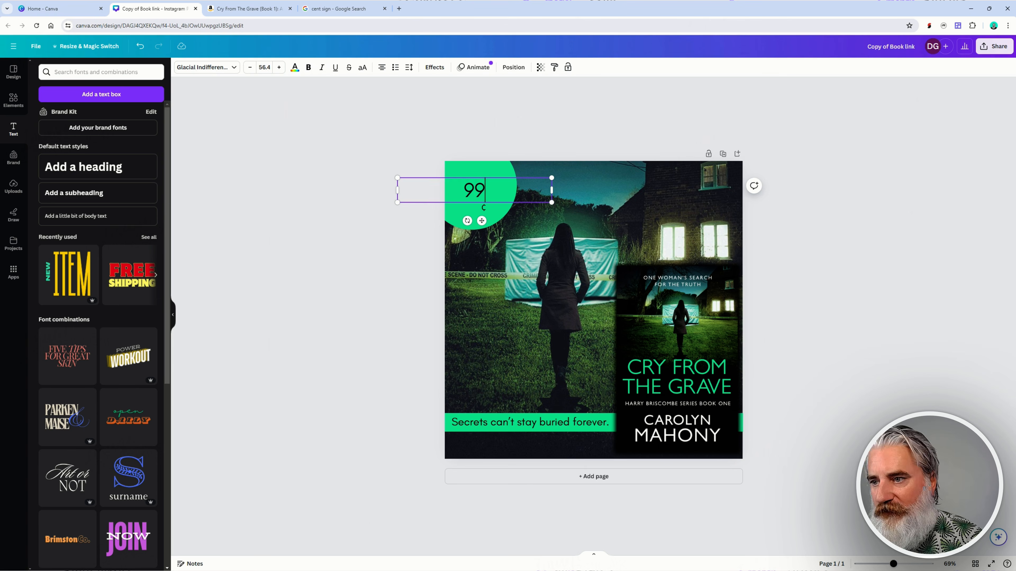
# - Place the separate cent sign right after the 99 at a font size of about 36.7, aligned with the base of the digits
pyautogui.click(484, 208)
pyautogui.moveTo(484, 209)
pyautogui.mouseDown()
pyautogui.moveTo(518, 185)
pyautogui.moveTo(501, 197)
pyautogui.mouseUp()
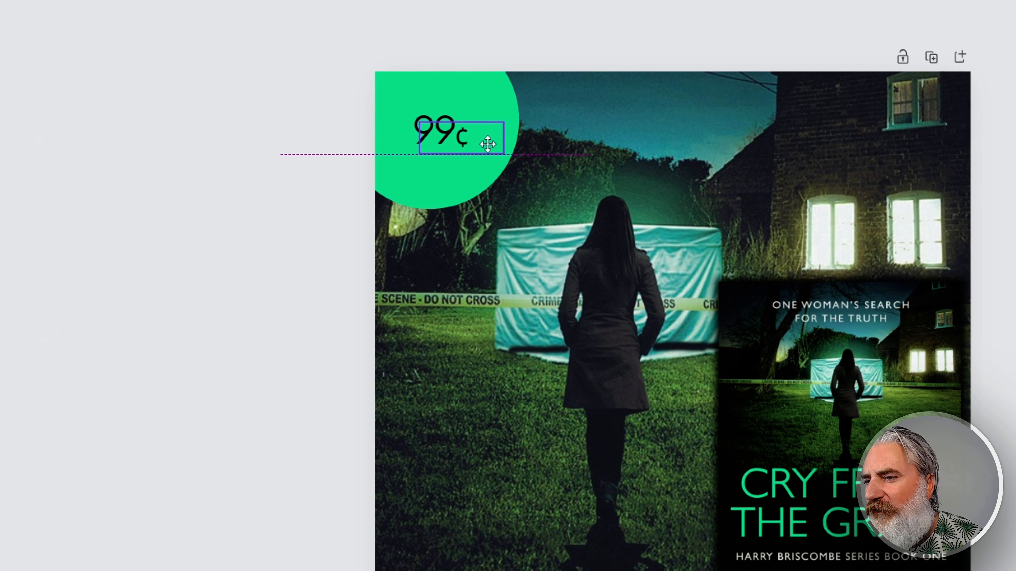
pyautogui.moveTo(488, 144)
pyautogui.mouseDown()
pyautogui.moveTo(486, 156)
pyautogui.moveTo(495, 144)
pyautogui.moveTo(478, 143)
pyautogui.moveTo(485, 149)
pyautogui.mouseUp()
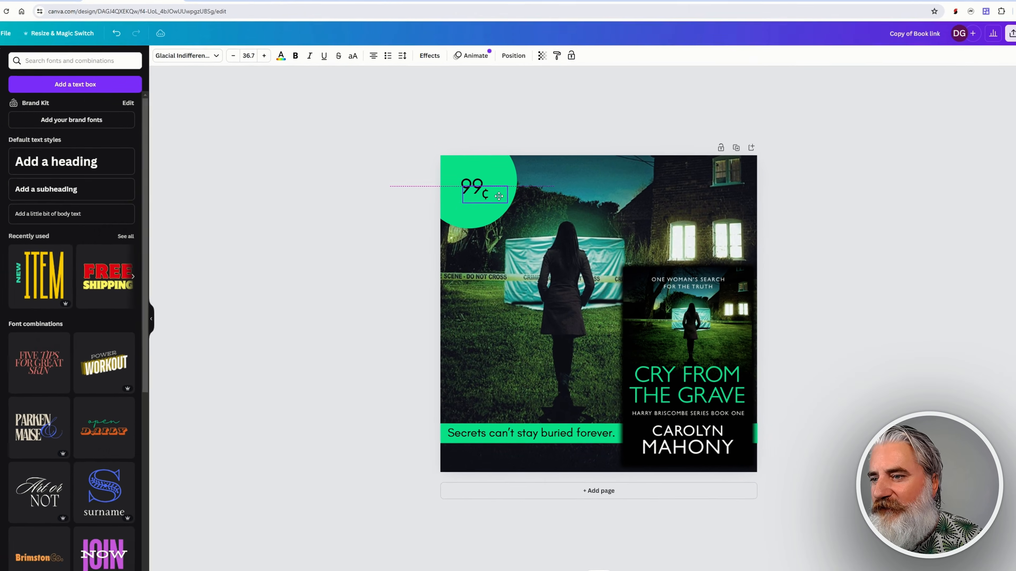
pyautogui.moveTo(498, 196); pyautogui.dragTo(500, 195)
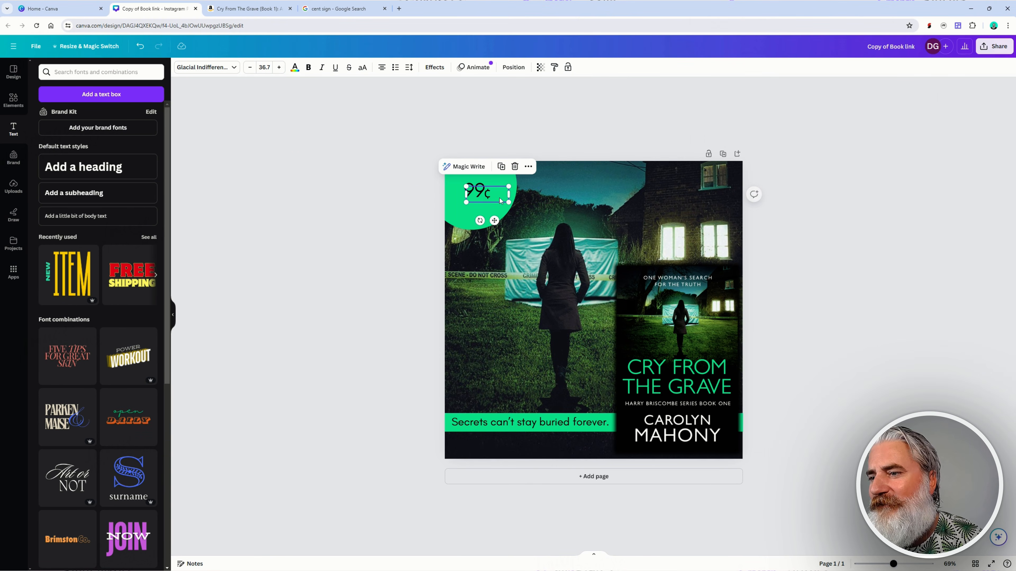
pyautogui.scroll(5, 481, 192)
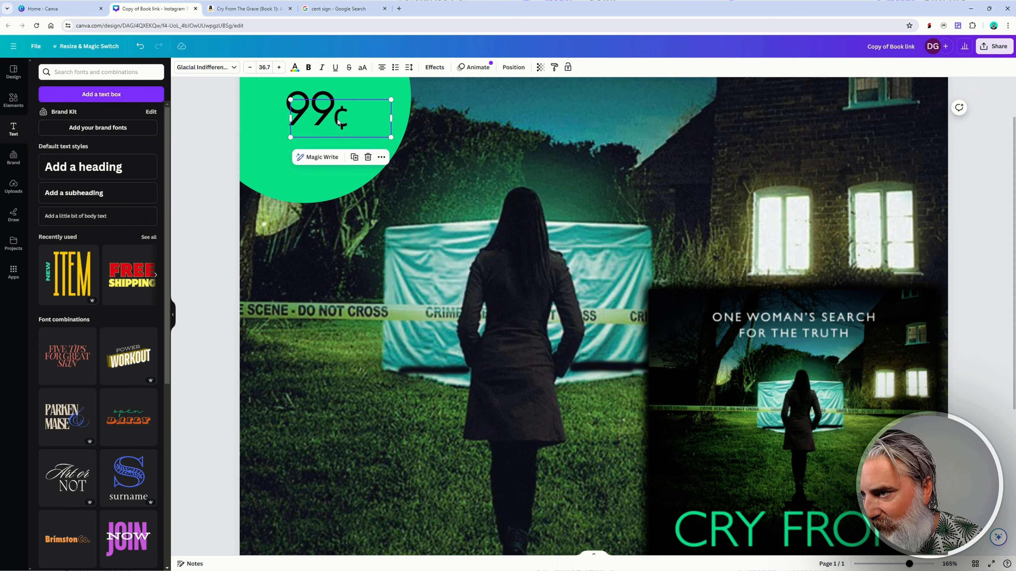
pyautogui.moveTo(337, 119); pyautogui.dragTo(339, 115)
pyautogui.scroll(-3, 561, 187)
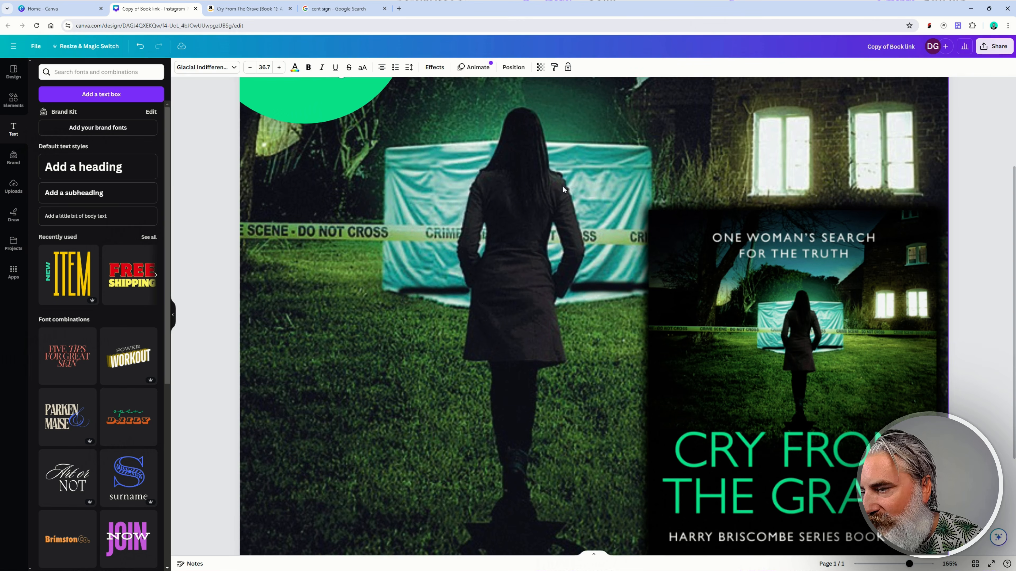
pyautogui.scroll(-5, 563, 181)
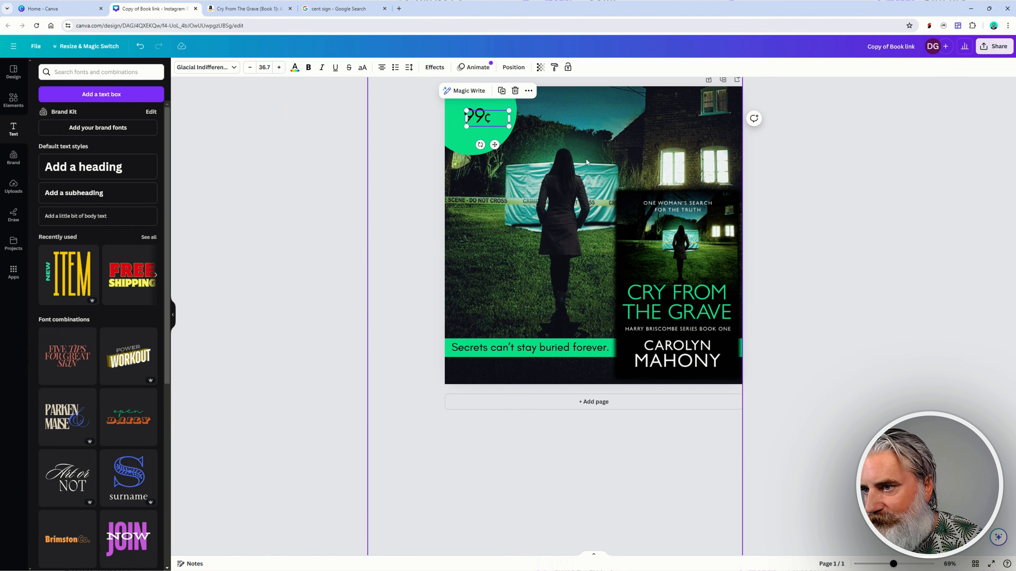
pyautogui.click(575, 122)
pyautogui.scroll(1, 576, 121)
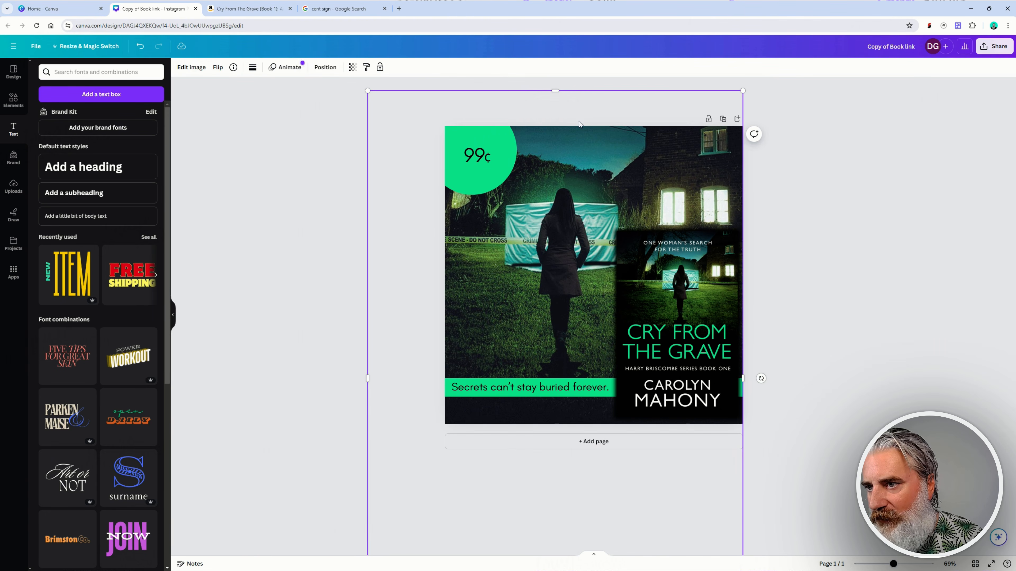
# - Move the green circle down onto the artwork, clear of the price text
pyautogui.click(466, 137)
pyautogui.scroll(1, 466, 136)
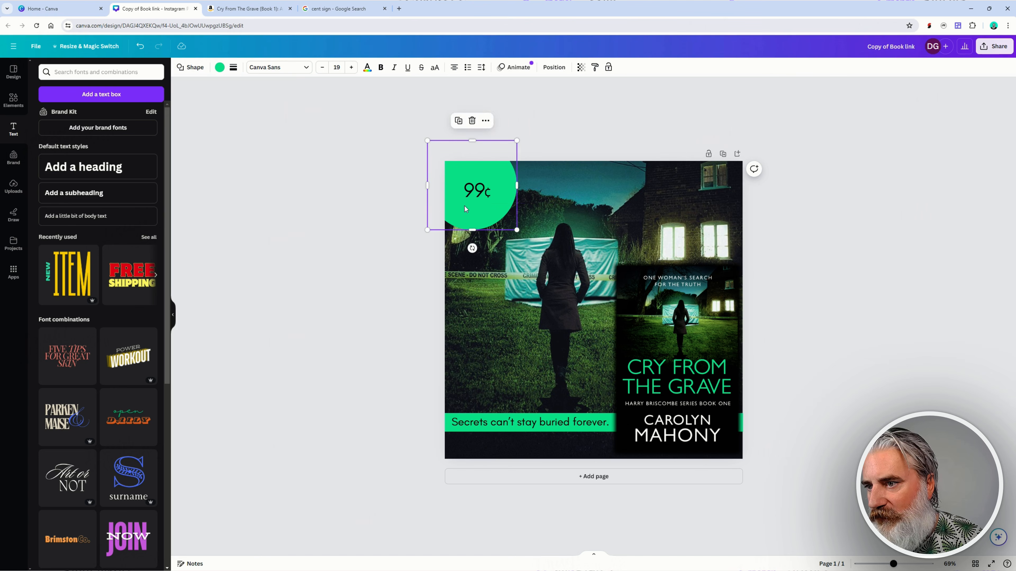
pyautogui.moveTo(466, 208); pyautogui.dragTo(492, 299)
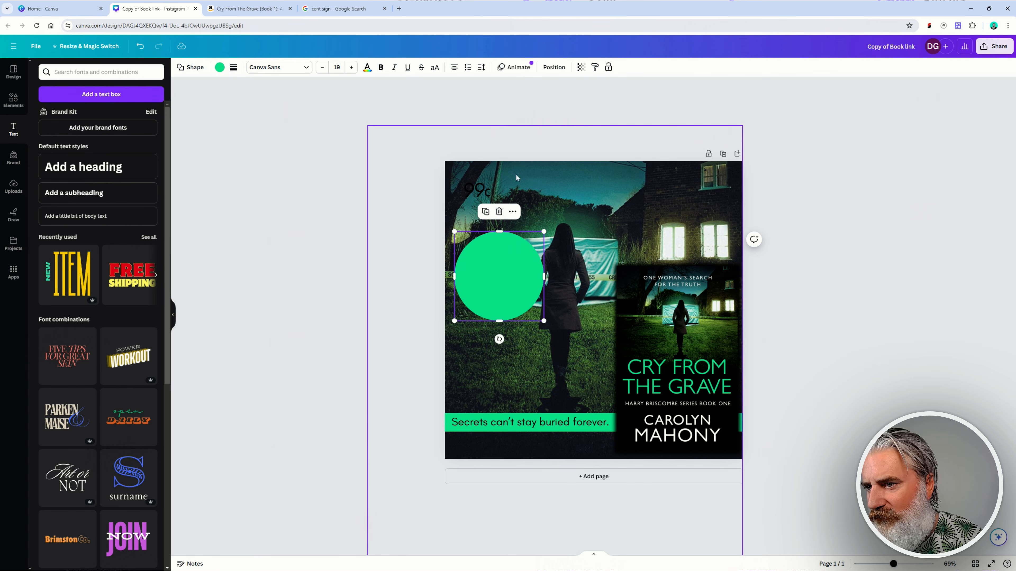
# - Undo the accidental shift of the background artwork and lock the image in place
pyautogui.click(466, 171)
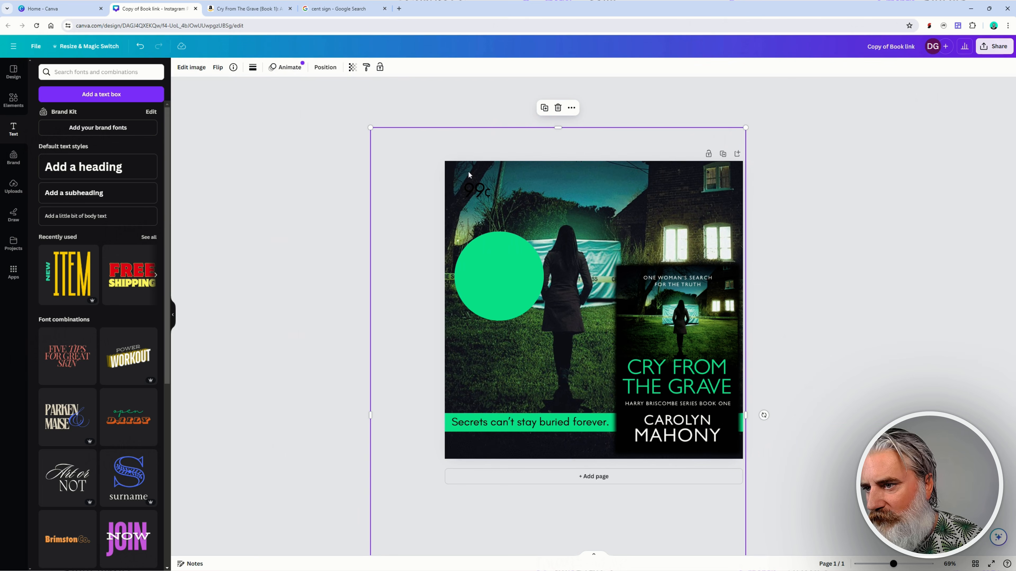
pyautogui.moveTo(554, 186); pyautogui.dragTo(548, 184)
pyautogui.hotkey('ctrl', 'z')
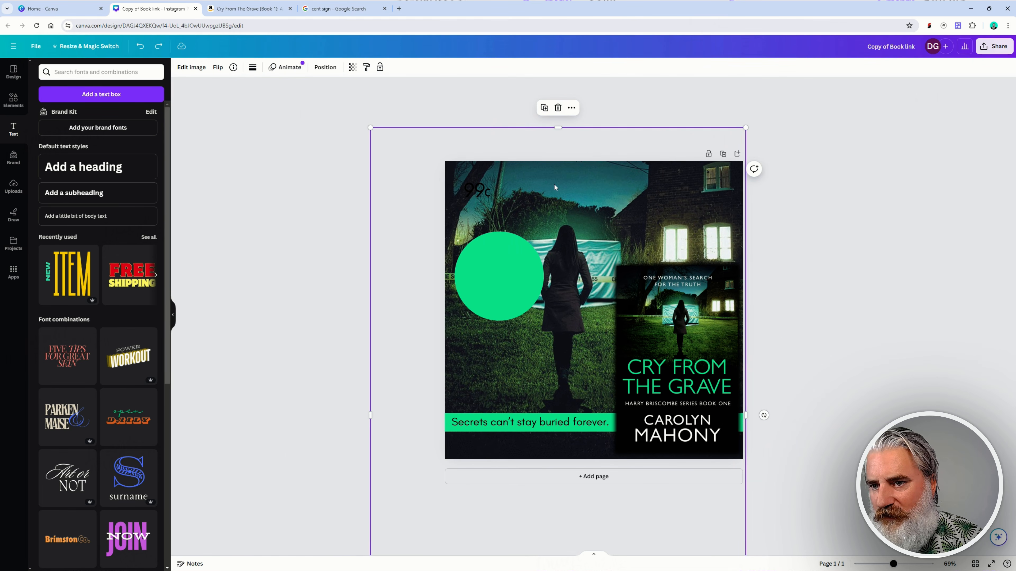
pyautogui.hotkey('ctrl', 'z')
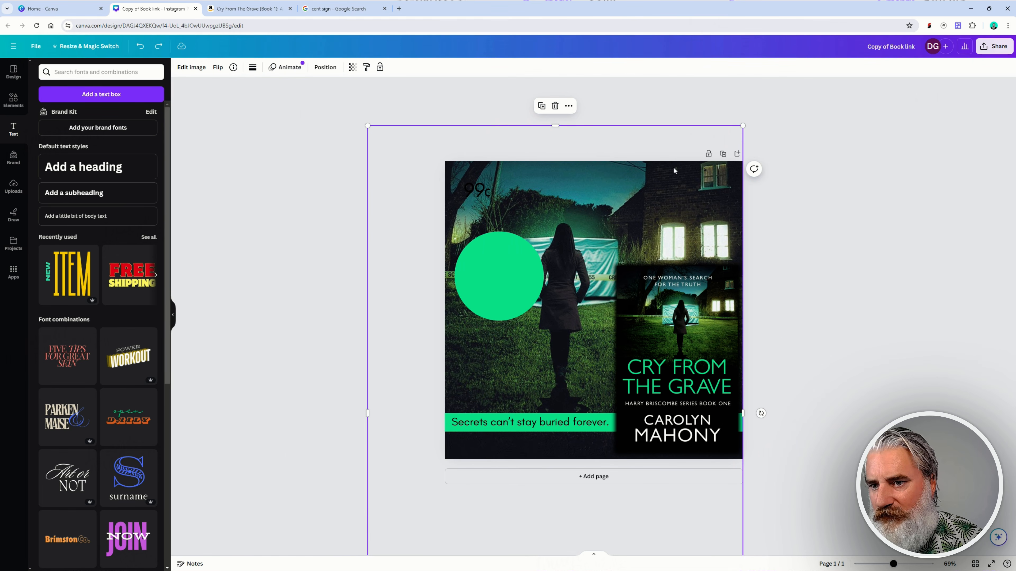
pyautogui.click(379, 68)
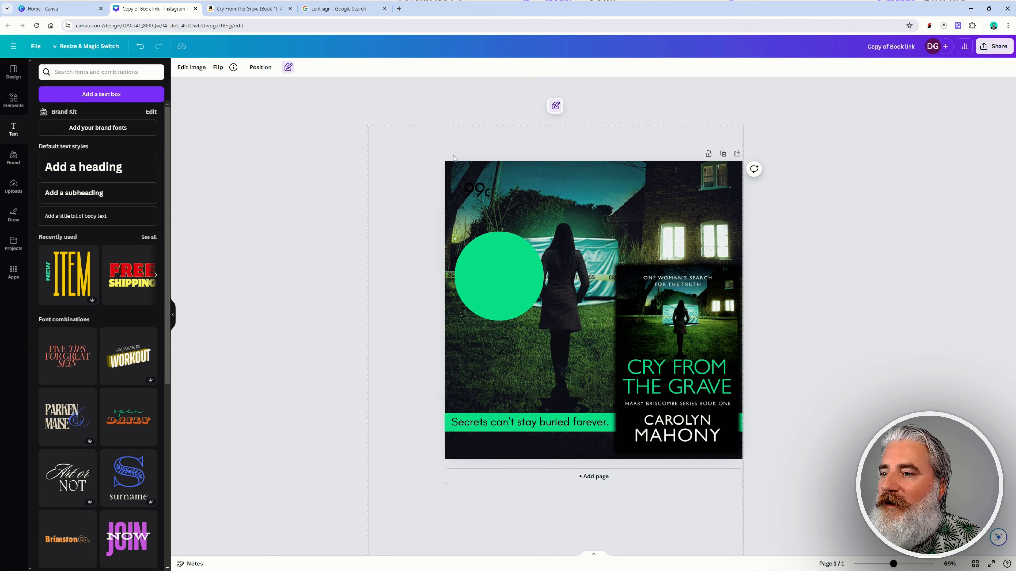
# - Group the 99 with its cent sign and set the enlarged price on the green circle, back in the artwork's upper-left corner
pyautogui.click(499, 191)
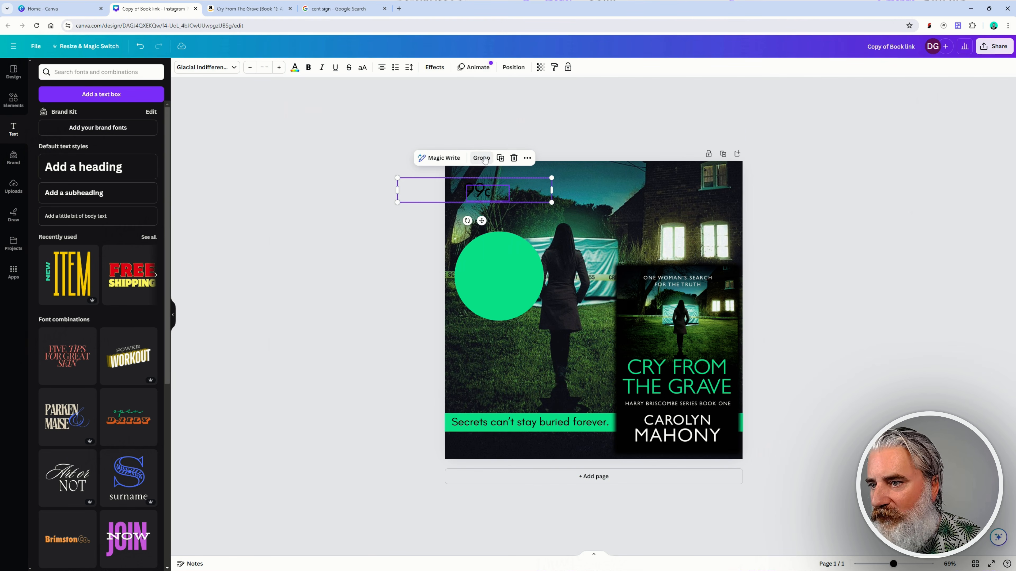
pyautogui.moveTo(484, 189); pyautogui.dragTo(564, 196)
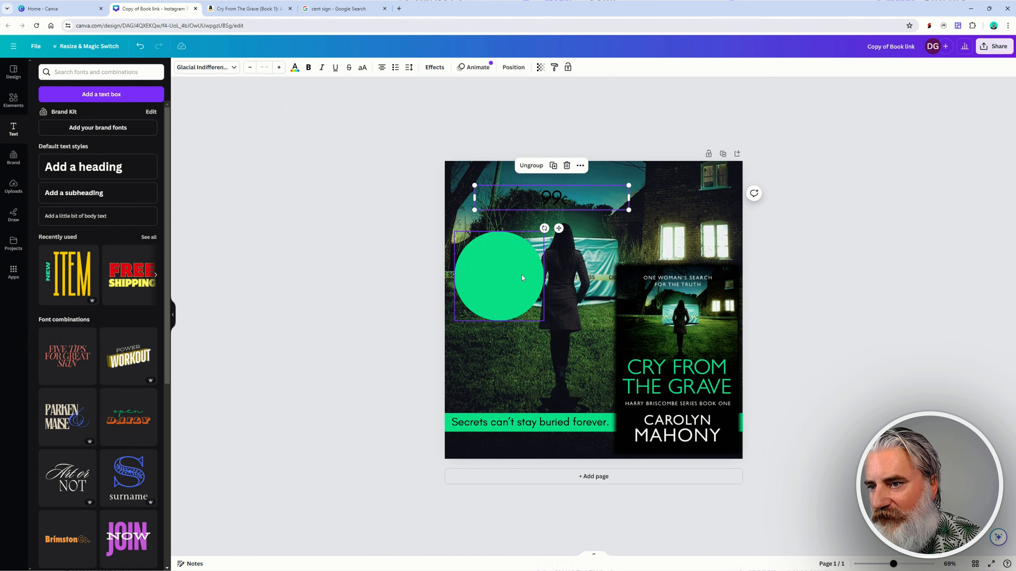
pyautogui.moveTo(517, 275); pyautogui.dragTo(493, 189)
pyautogui.moveTo(559, 199); pyautogui.dragTo(473, 179)
pyautogui.moveTo(544, 191); pyautogui.dragTo(593, 208)
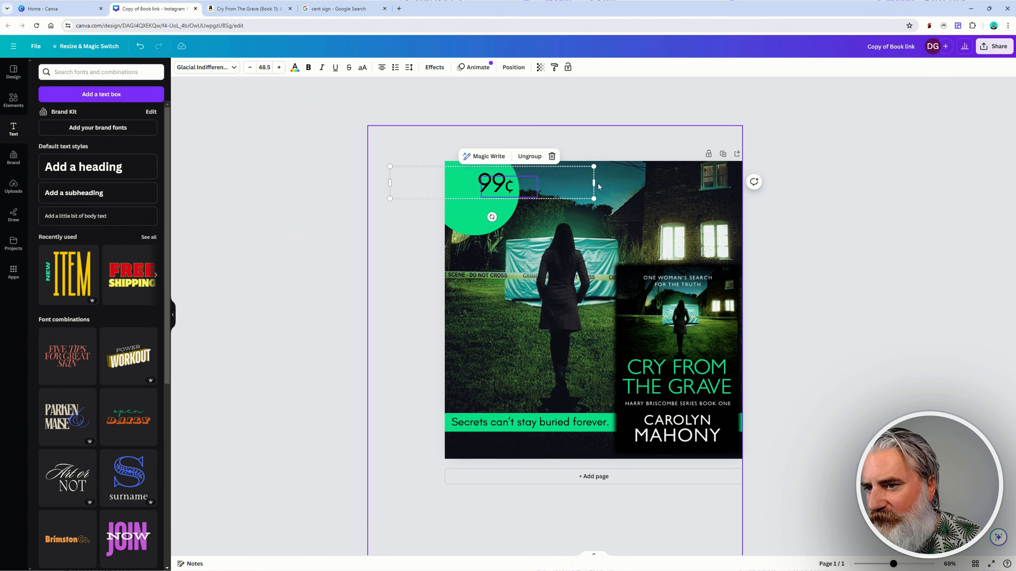
pyautogui.click(535, 209)
# - Duplicate the grouped price just below the original on the green circle and ungroup the copy
pyautogui.click(494, 187)
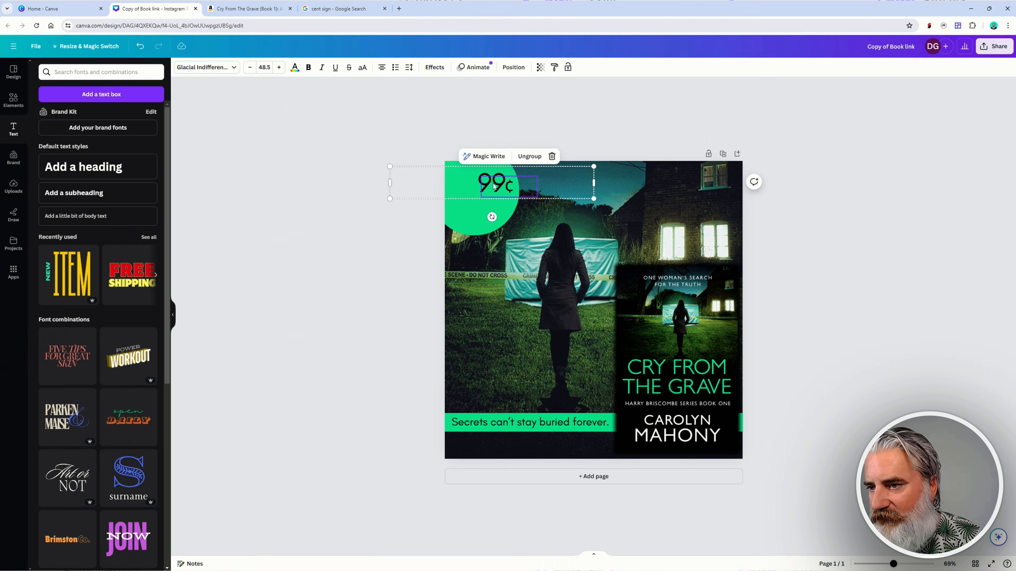
pyautogui.hotkey('ctrl', 'd')
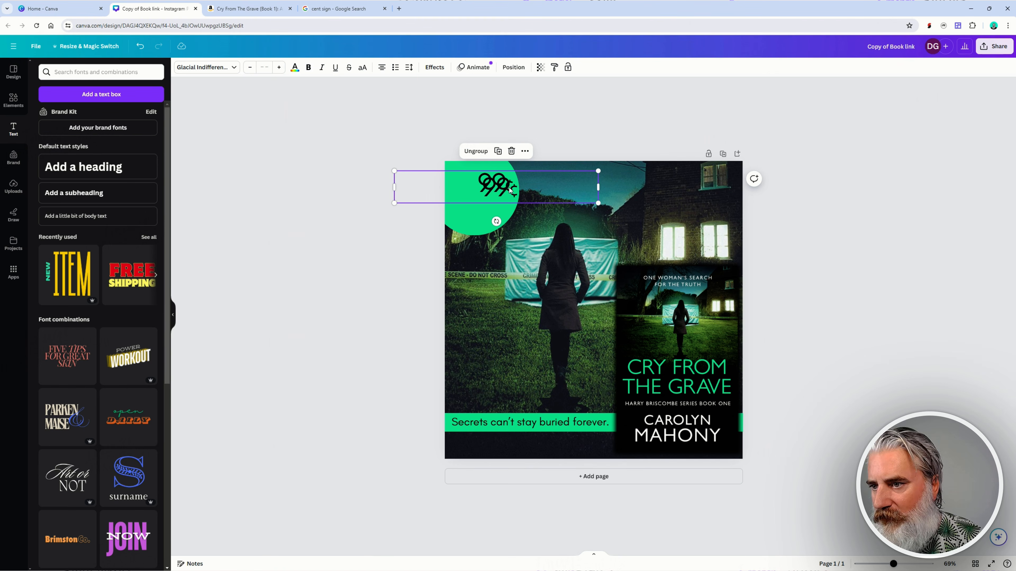
pyautogui.moveTo(510, 192); pyautogui.dragTo(500, 217)
pyautogui.click(500, 217)
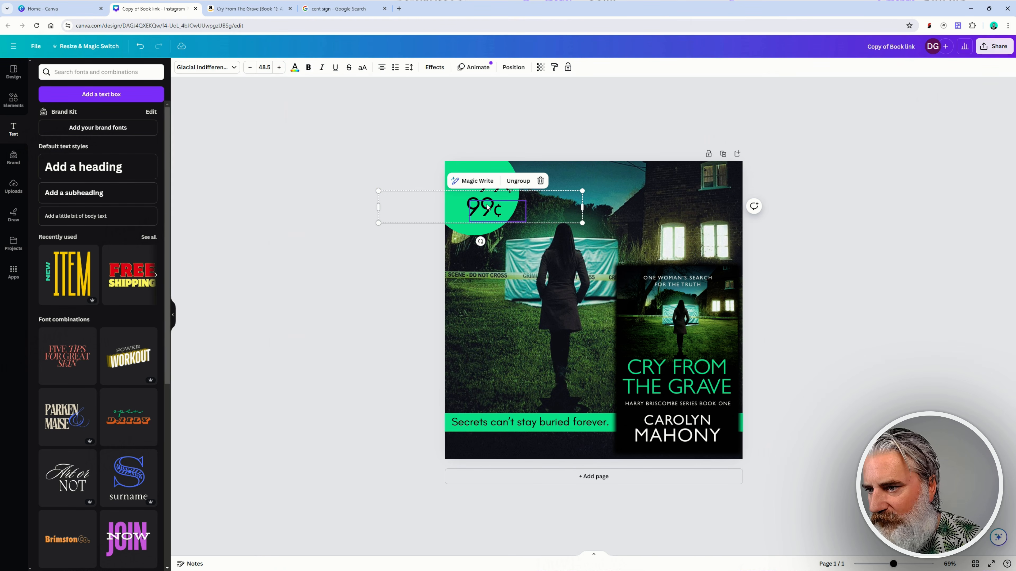
pyautogui.click(468, 207)
pyautogui.click(501, 171)
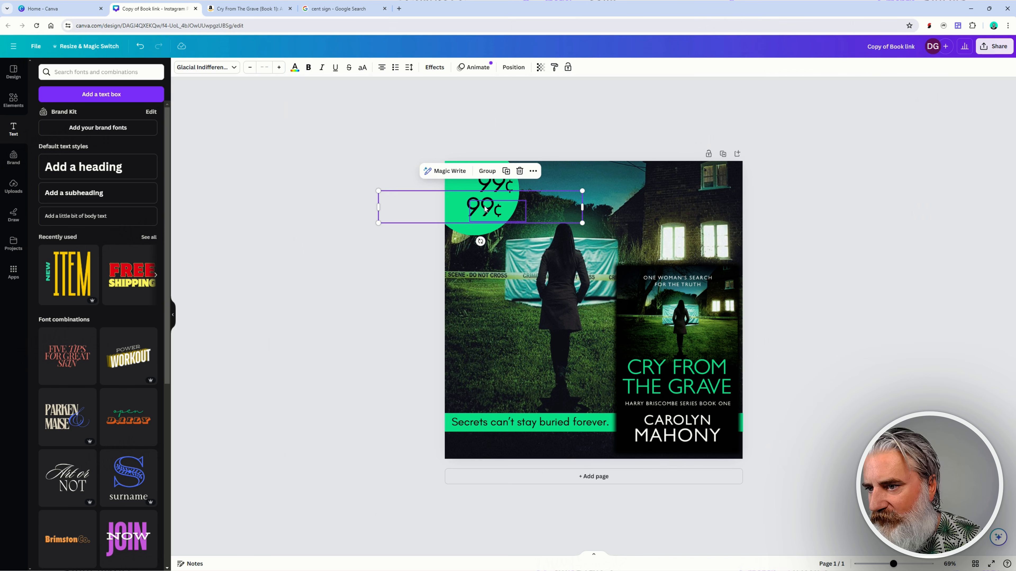
pyautogui.click(564, 181)
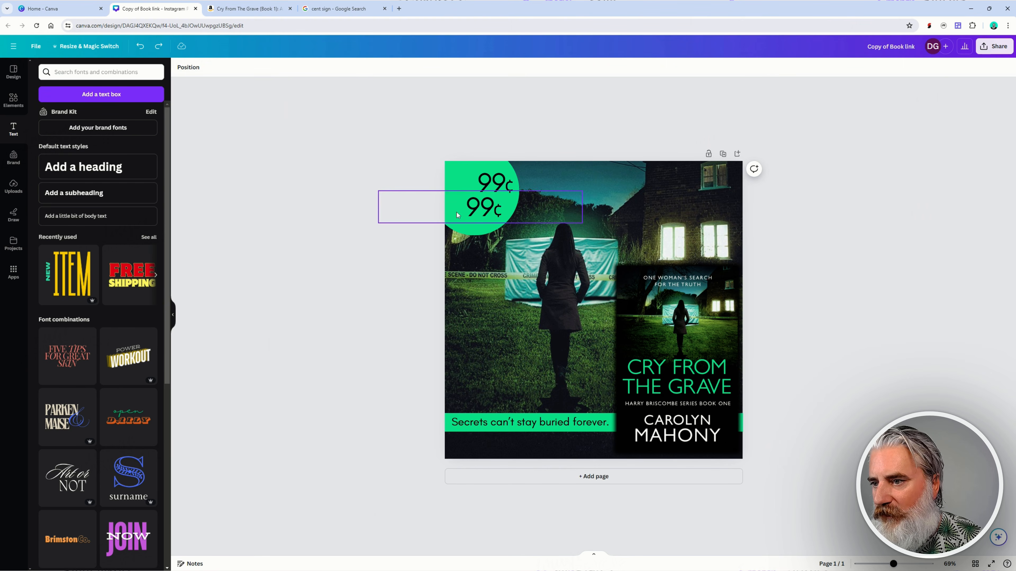
# - Separate the cent sign from the duplicated price on the green circle and delete it, leaving only the copied 99
pyautogui.click(490, 214)
pyautogui.moveTo(506, 214); pyautogui.dragTo(496, 218)
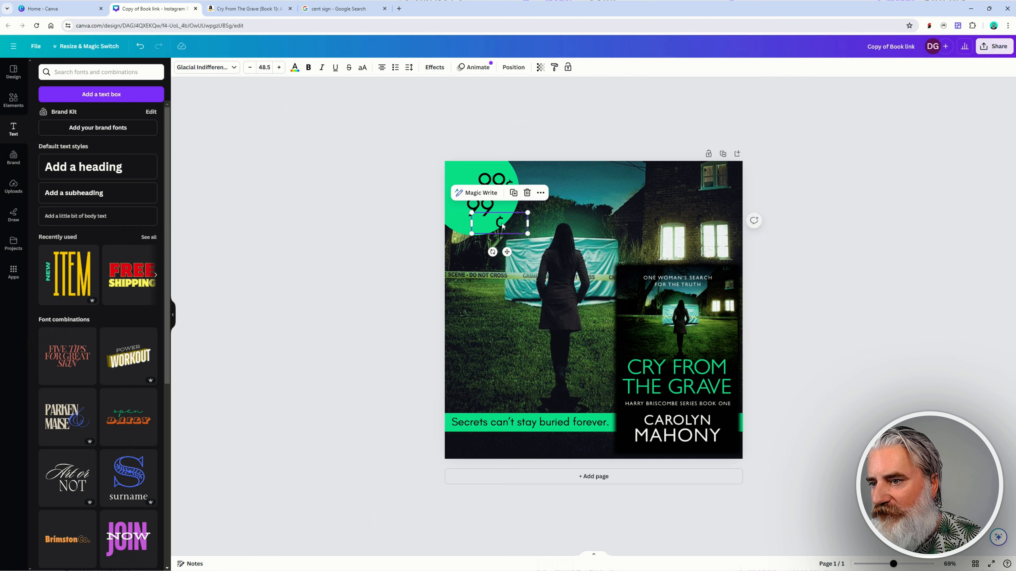
pyautogui.doubleClick(492, 212)
pyautogui.press('BackSpace')
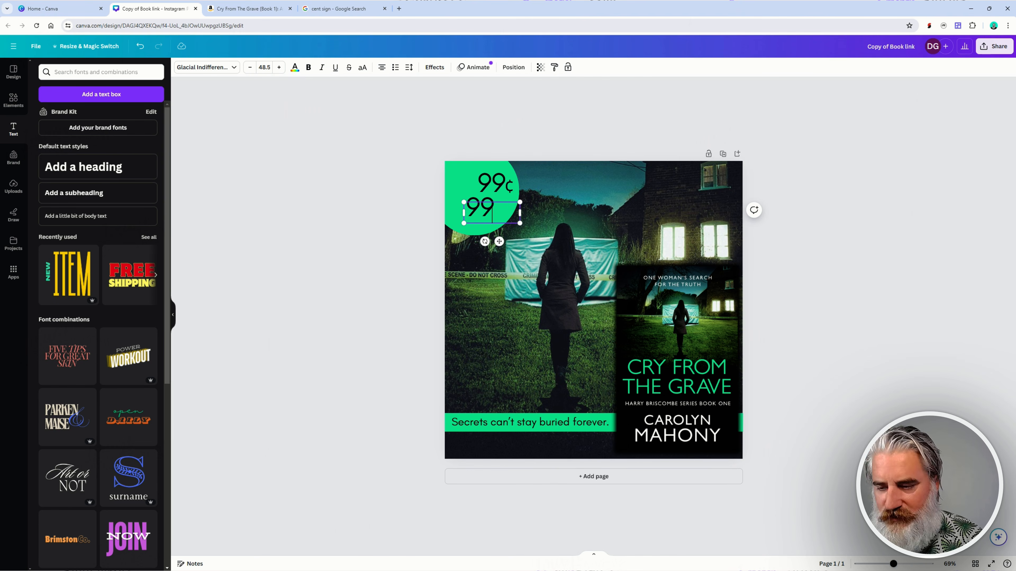
pyautogui.click(536, 236)
# - Change the duplicated 99 text on the green circle to read $0.99
pyautogui.click(472, 212)
pyautogui.doubleClick(470, 211)
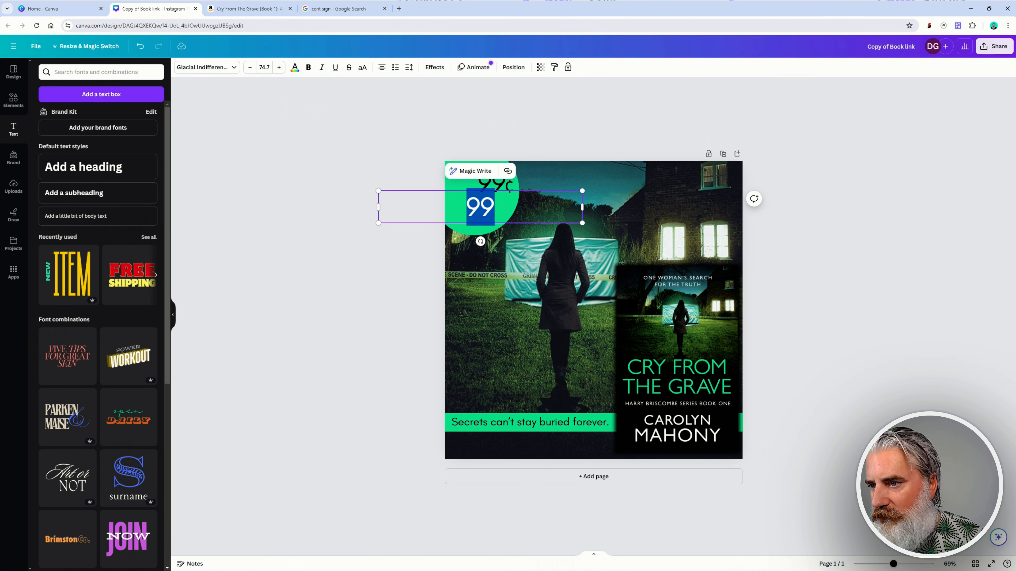
pyautogui.click(480, 207)
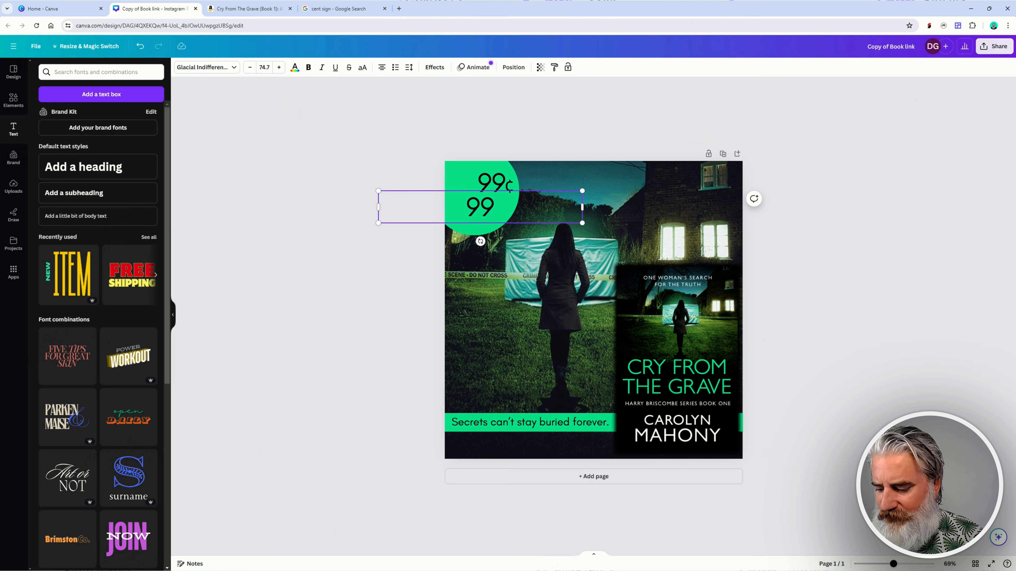
pyautogui.write('$0.')
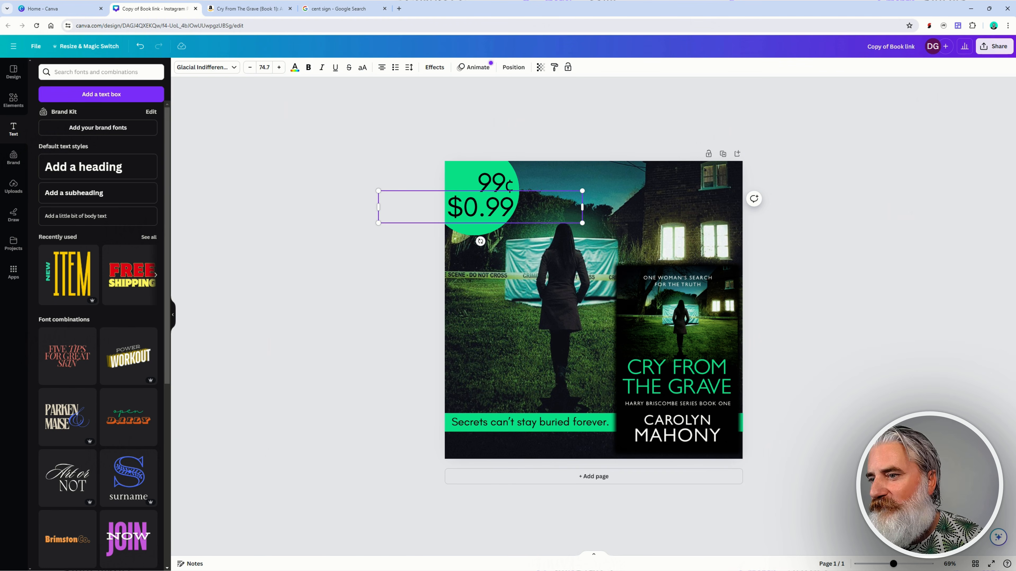
pyautogui.click(525, 228)
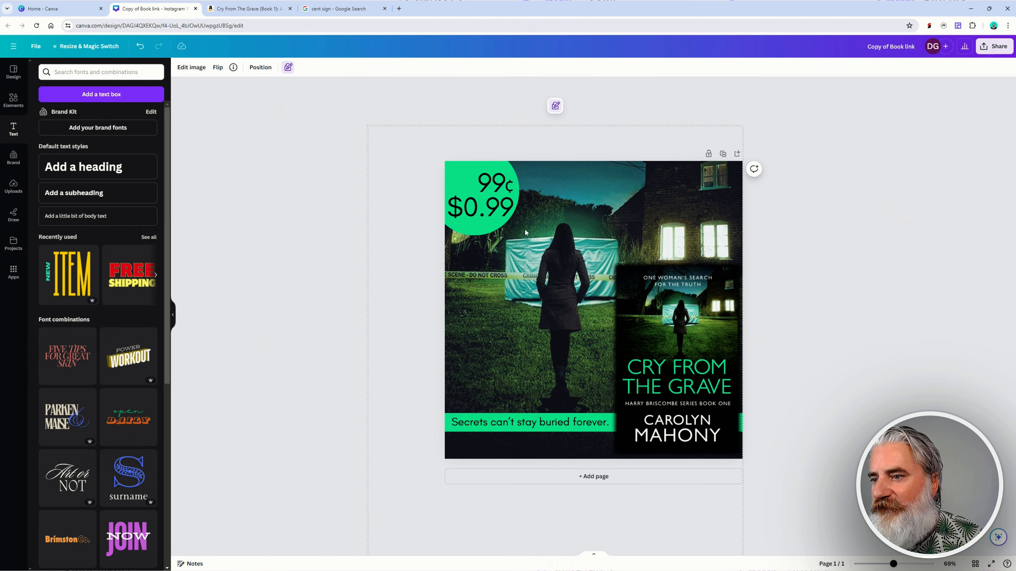
# - Move the $0.99 text completely off the artwork so only the 99¢ price stays on the green circle
pyautogui.moveTo(490, 212); pyautogui.dragTo(244, 276)
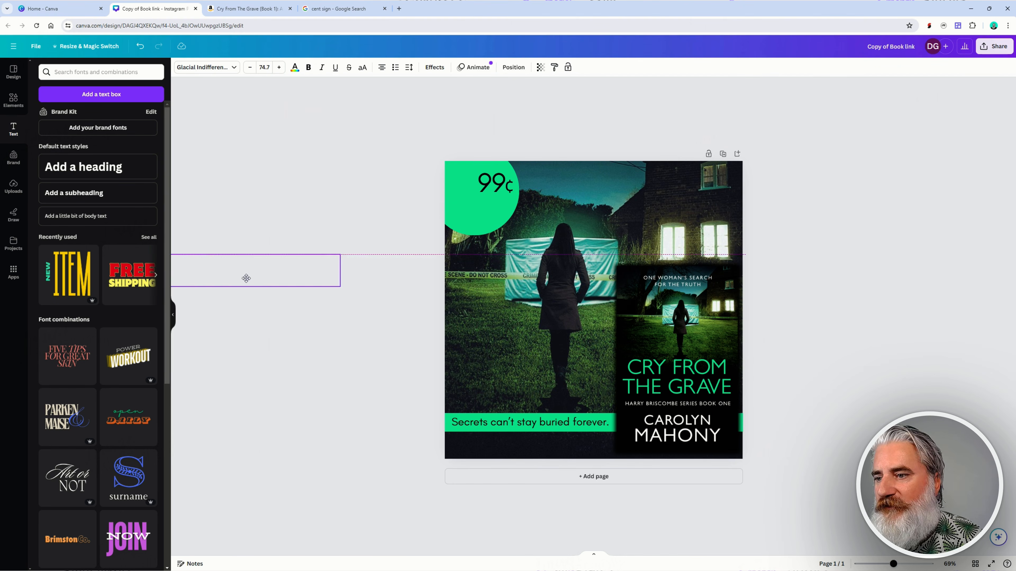
pyautogui.click(491, 195)
pyautogui.click(403, 153)
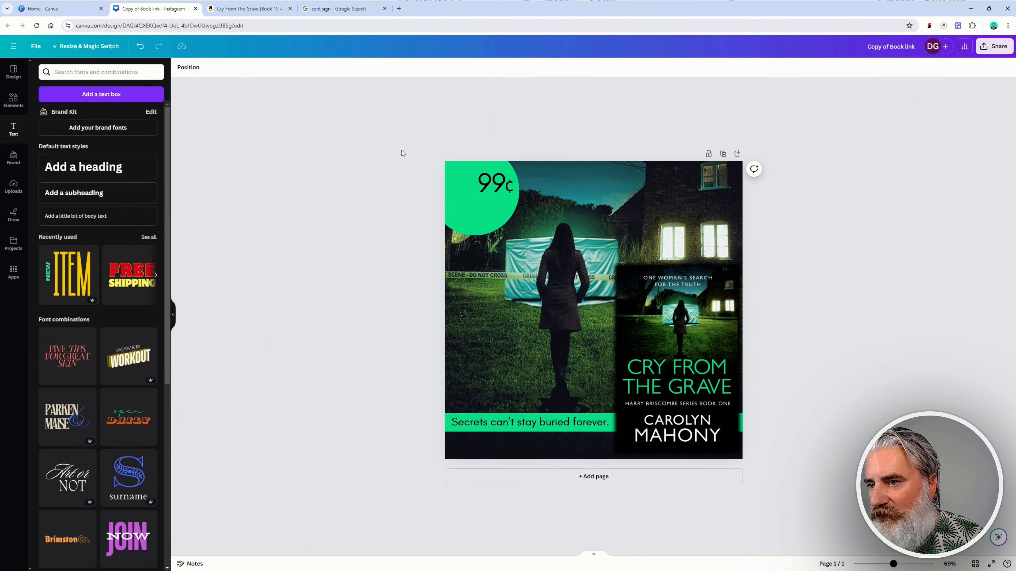
# - Enlarge the grouped 99¢ price until it nearly fills the green circle and center it there
pyautogui.moveTo(499, 169); pyautogui.dragTo(511, 208)
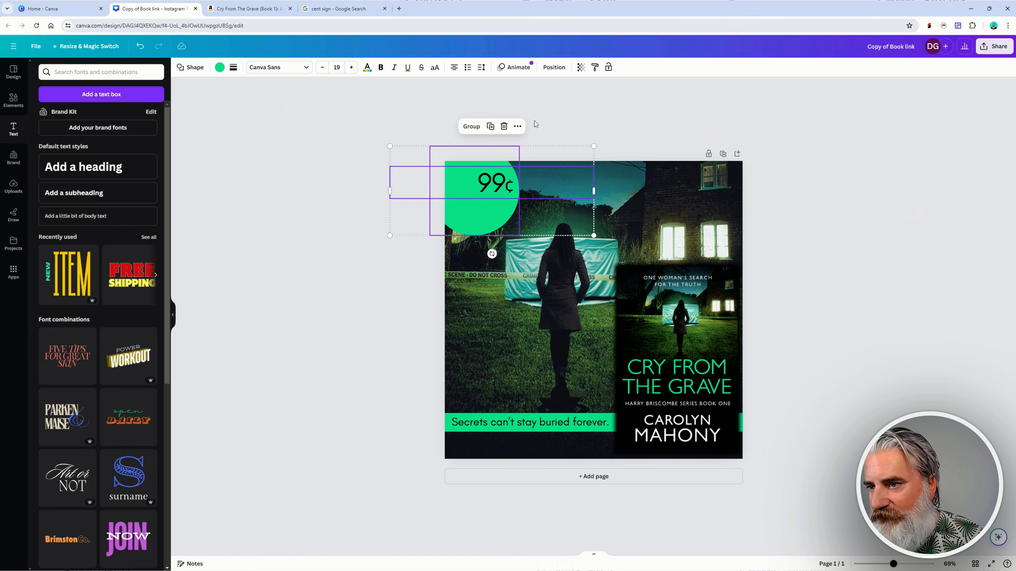
pyautogui.click(607, 126)
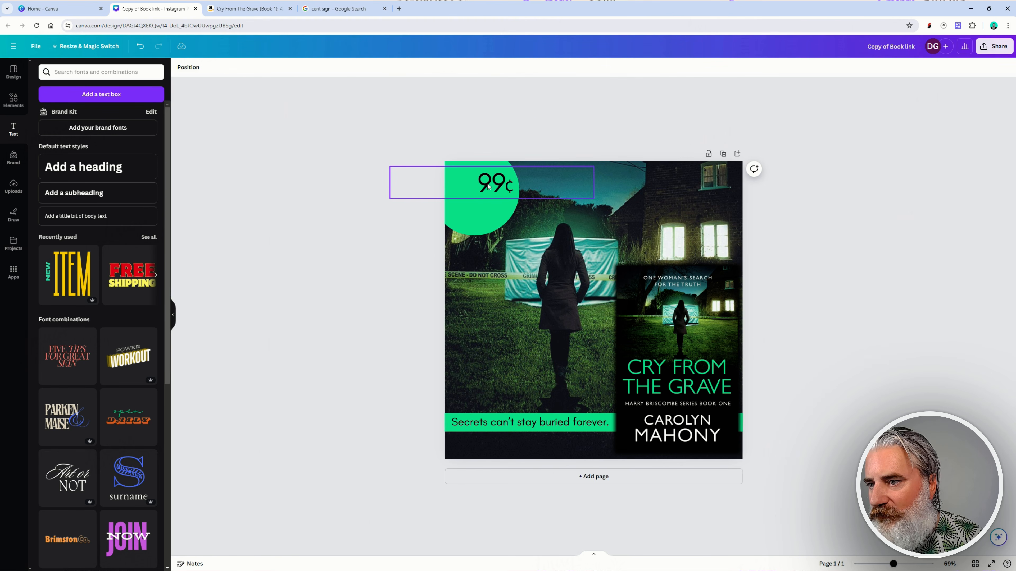
pyautogui.moveTo(488, 186); pyautogui.dragTo(481, 189)
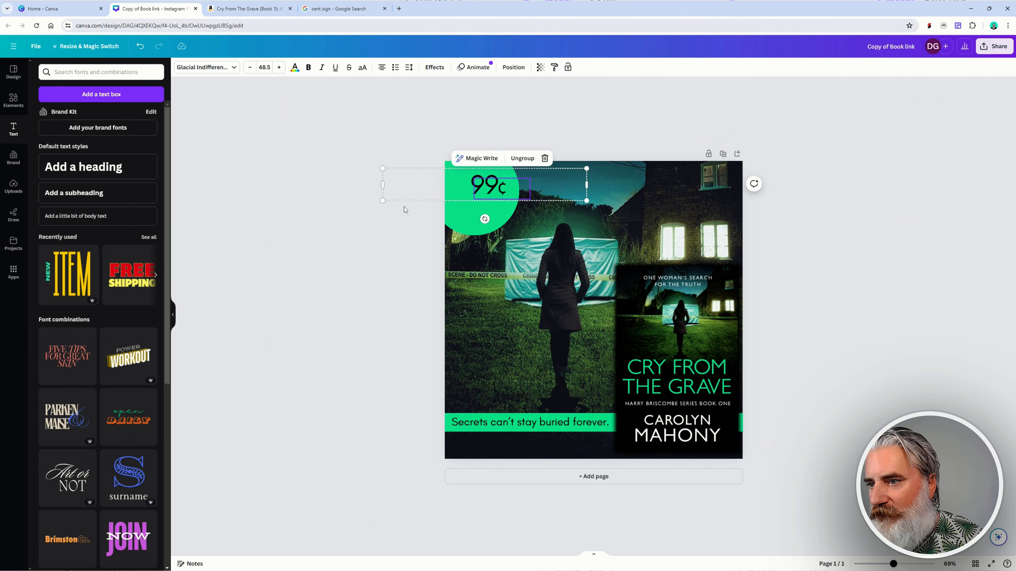
pyautogui.moveTo(382, 200); pyautogui.dragTo(320, 210)
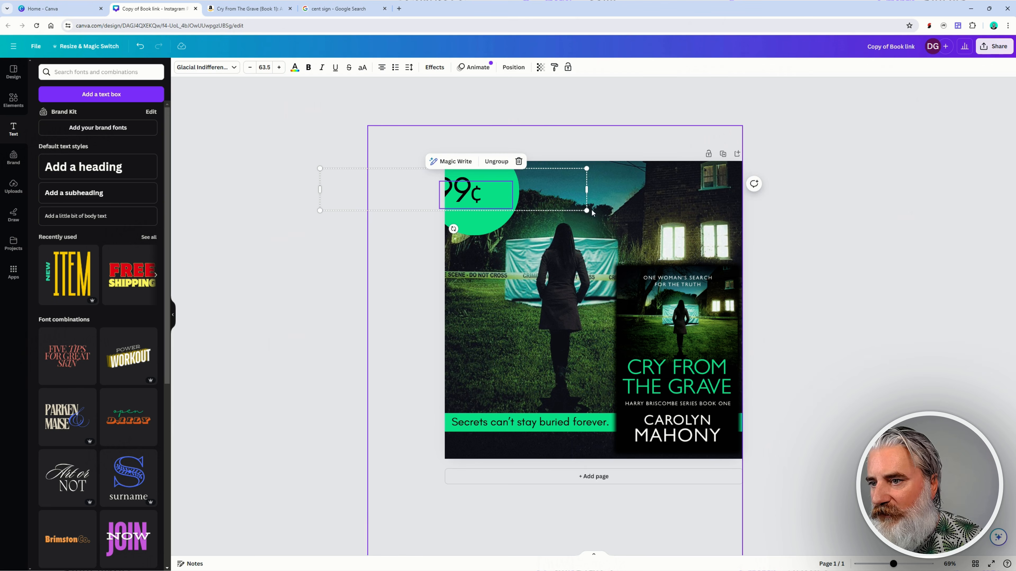
pyautogui.moveTo(587, 211); pyautogui.dragTo(639, 225)
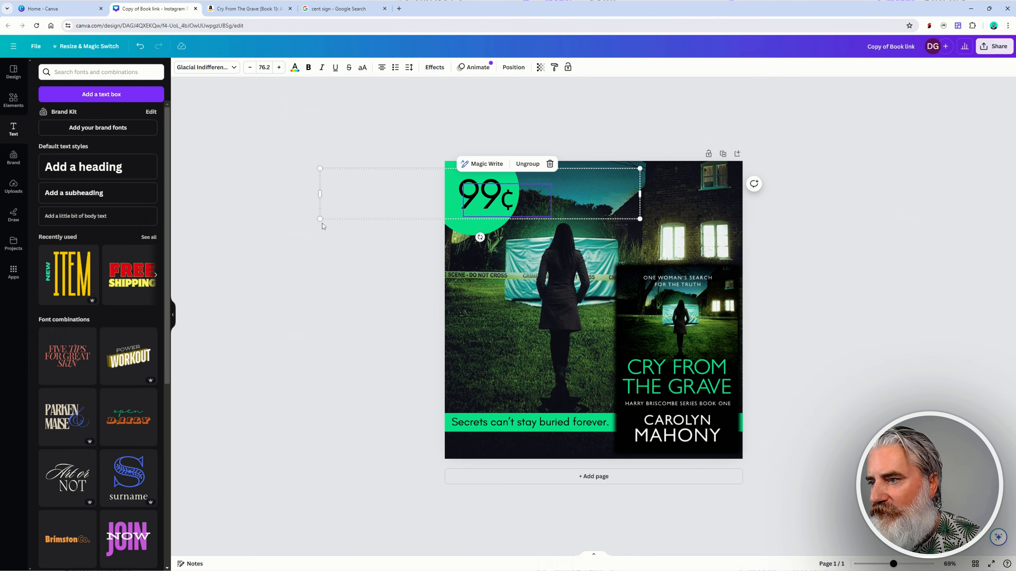
pyautogui.moveTo(320, 220); pyautogui.dragTo(311, 221)
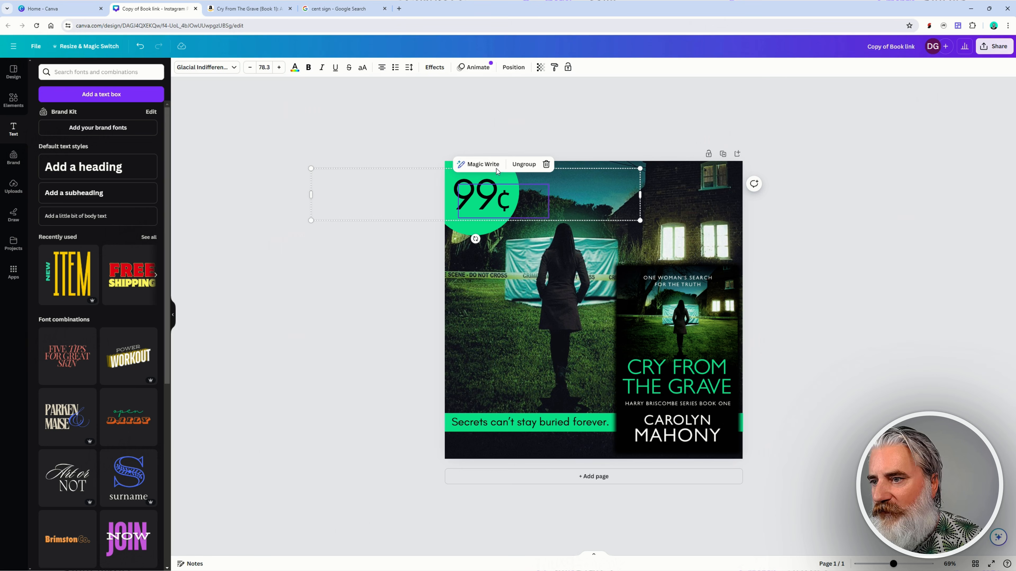
pyautogui.click(543, 131)
pyautogui.moveTo(454, 143); pyautogui.dragTo(518, 205)
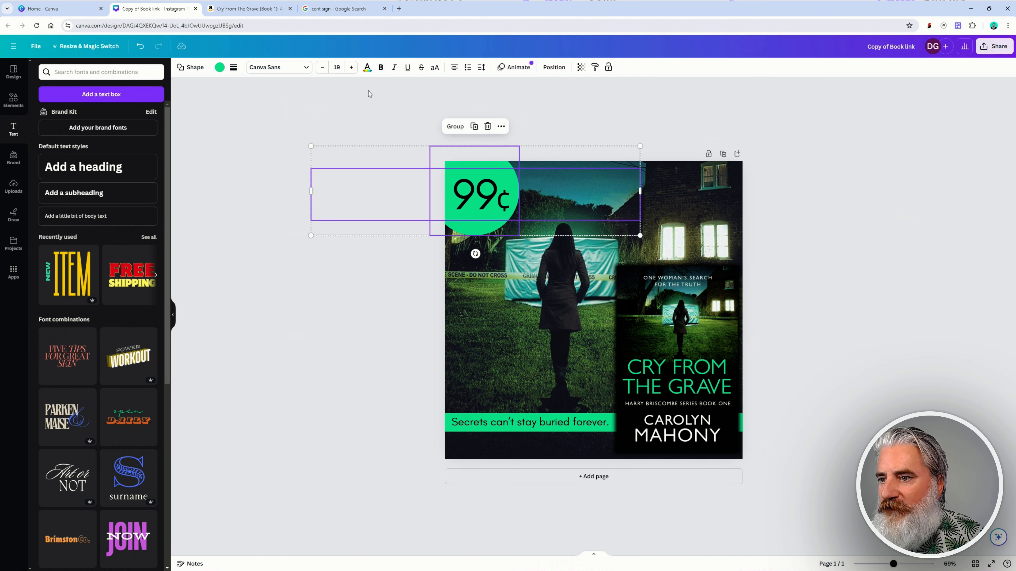
pyautogui.click(472, 81)
# - Make the cent sign in the grouped price bold
pyautogui.click(454, 195)
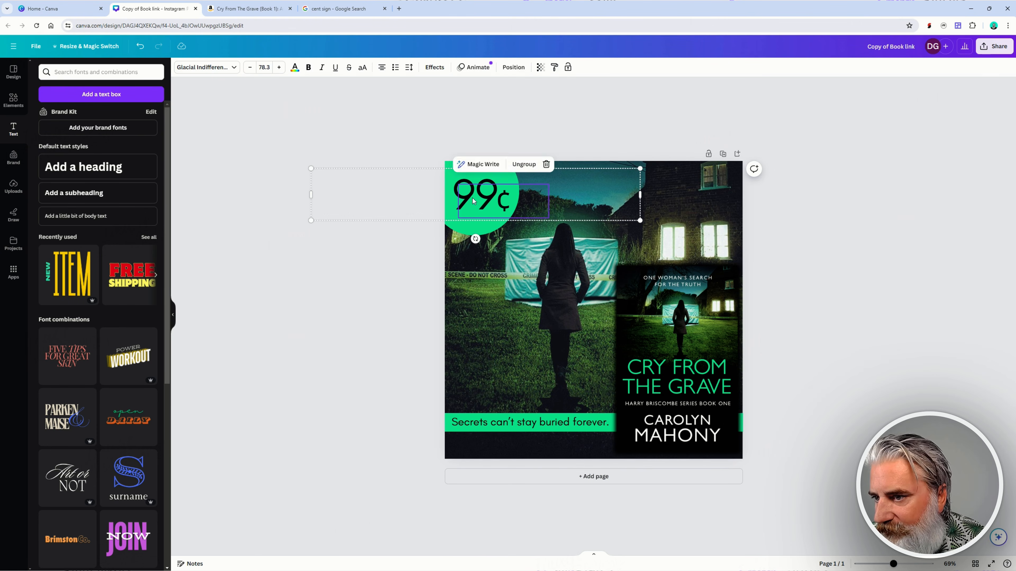
pyautogui.click(472, 199)
pyautogui.click(443, 201)
pyautogui.click(460, 192)
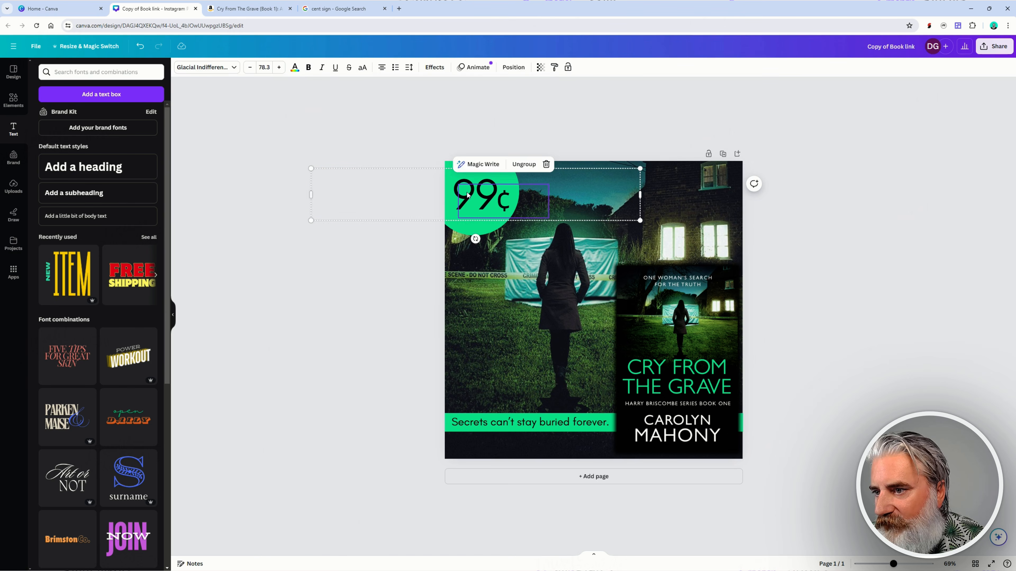
pyautogui.click(444, 183)
pyautogui.click(468, 195)
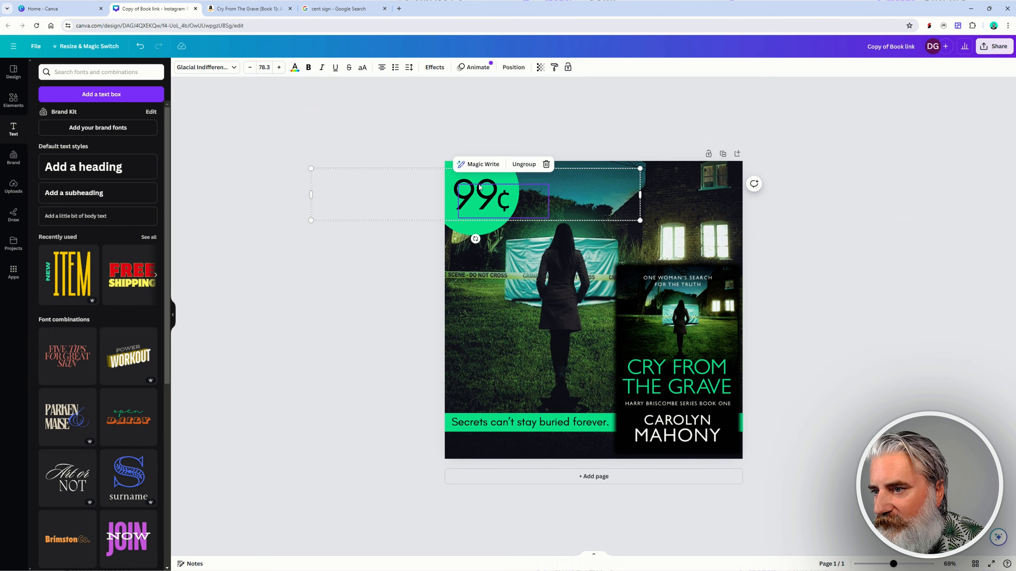
pyautogui.click(309, 68)
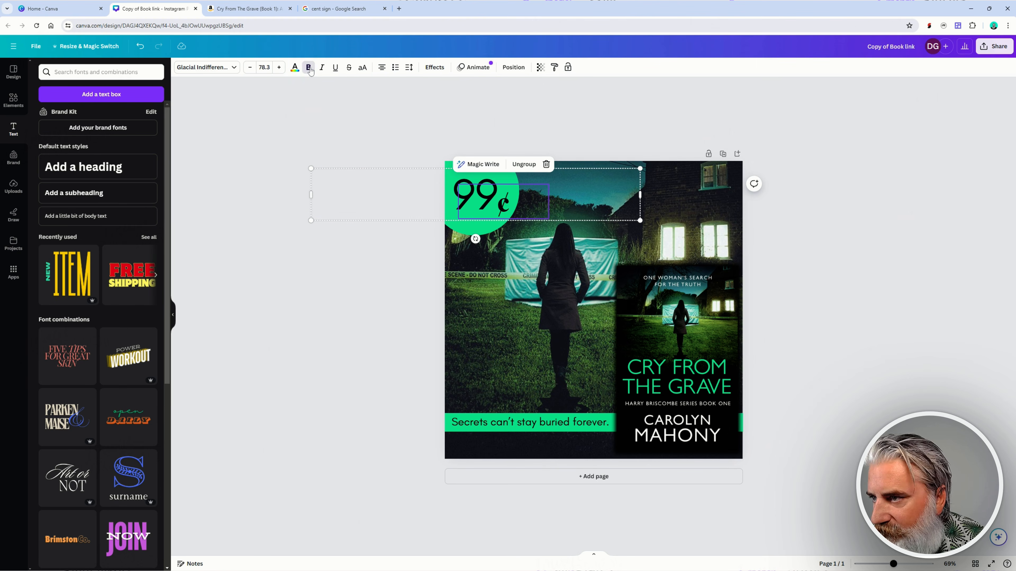
pyautogui.click(500, 124)
# - Make the 99 in the grouped price bold to match its cent sign
pyautogui.click(460, 196)
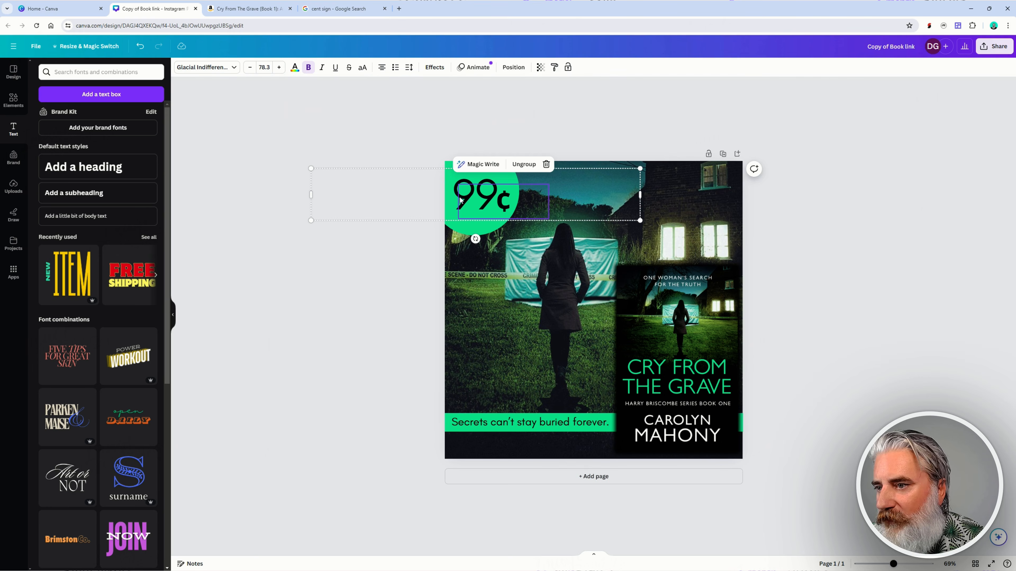
pyautogui.click(460, 196)
pyautogui.press('Escape')
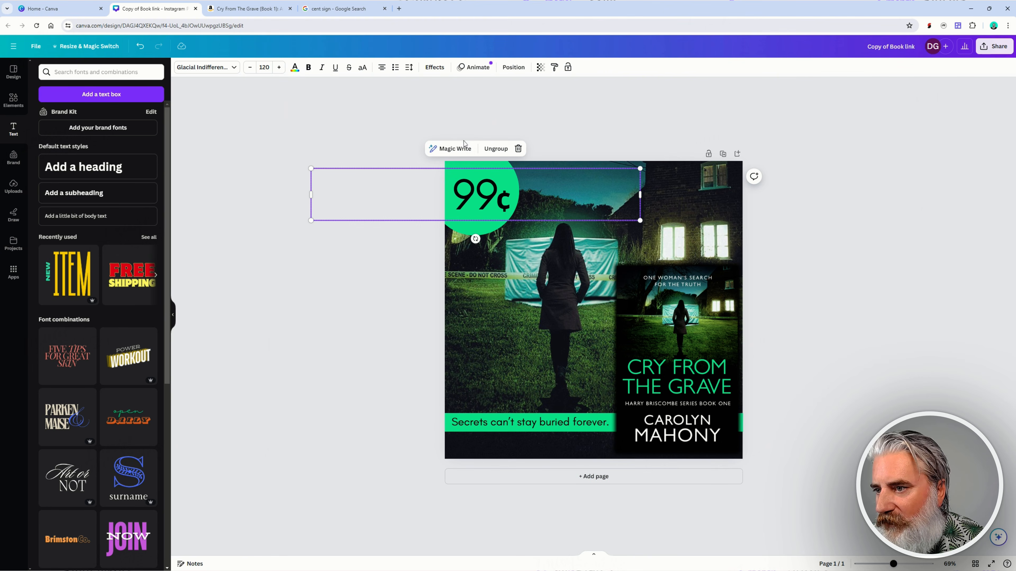
pyautogui.click(309, 68)
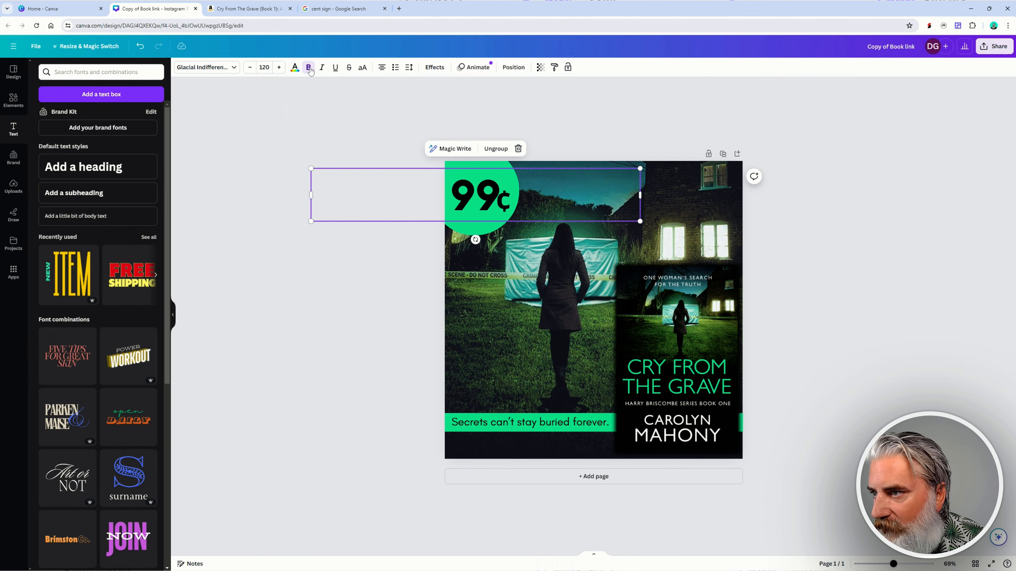
pyautogui.click(560, 109)
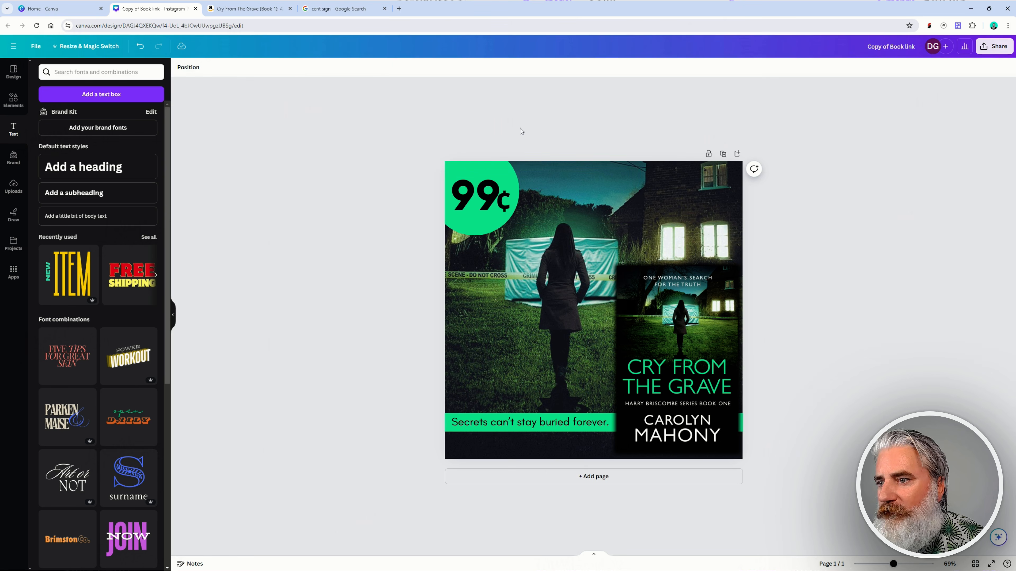
# - Shrink the cent sign to a font size of about 73.6 and set it slightly clear of the bold 99
pyautogui.click(503, 206)
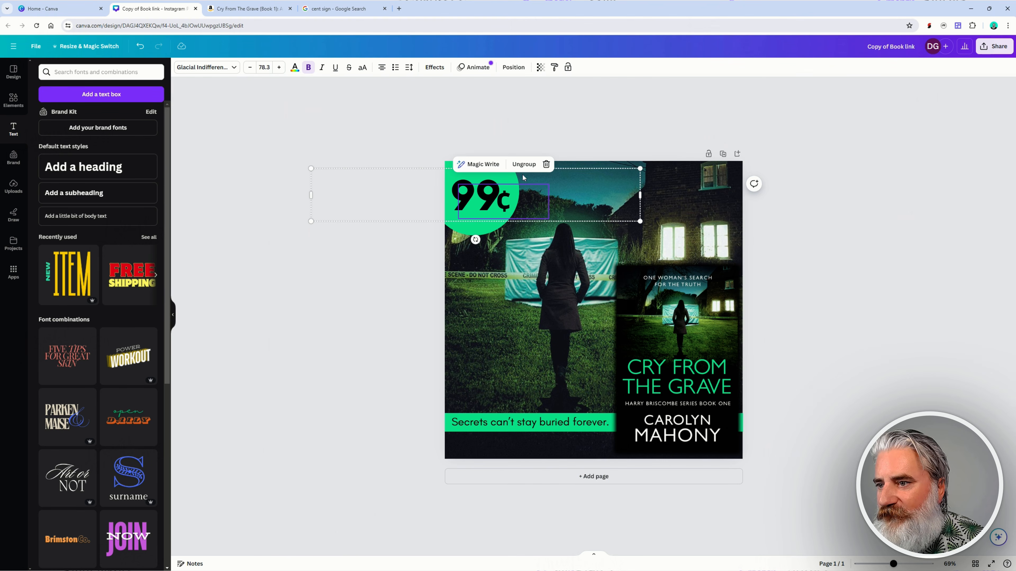
pyautogui.click(571, 118)
pyautogui.doubleClick(474, 206)
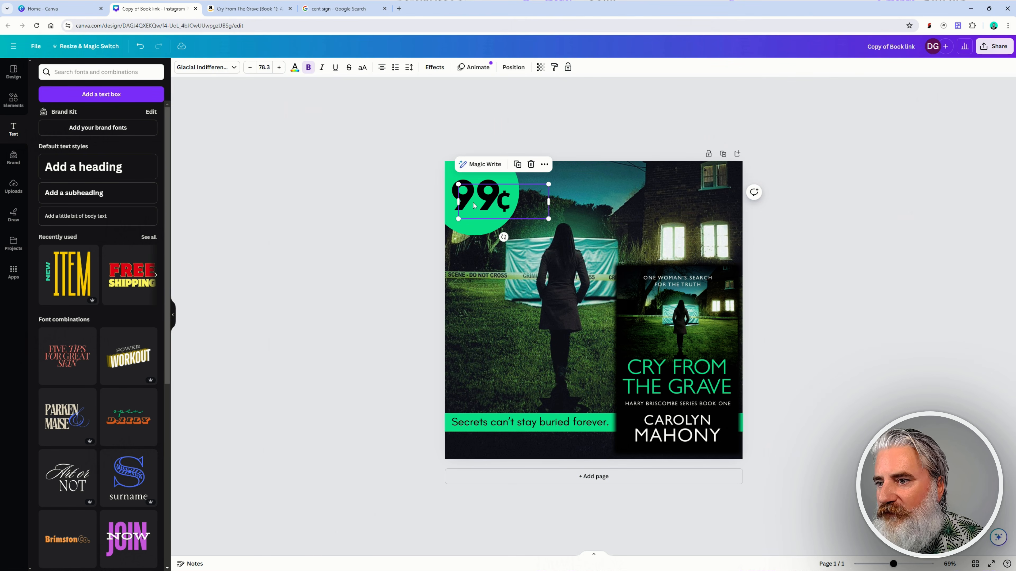
pyautogui.moveTo(457, 198); pyautogui.dragTo(461, 198)
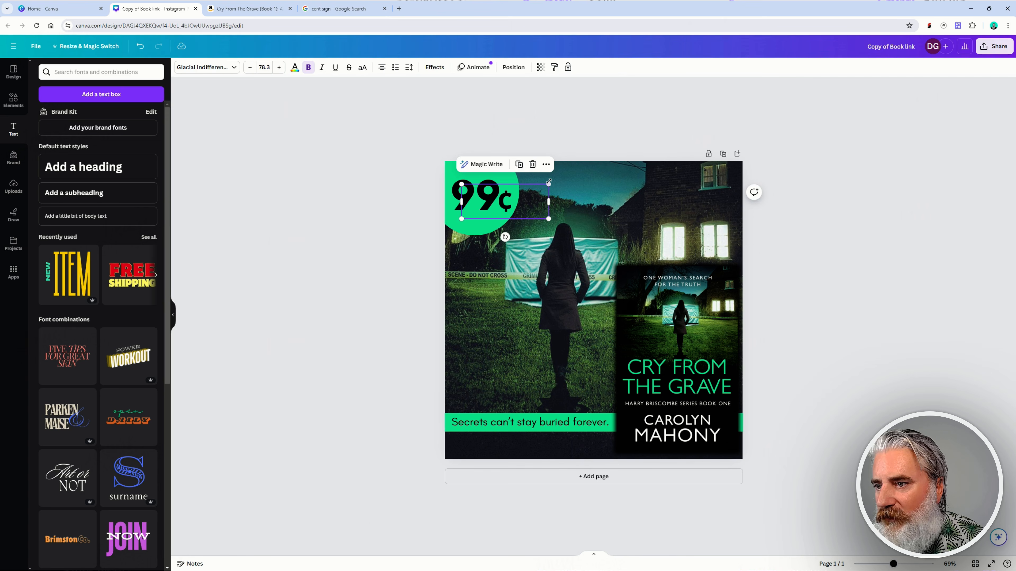
pyautogui.moveTo(547, 185); pyautogui.dragTo(543, 186)
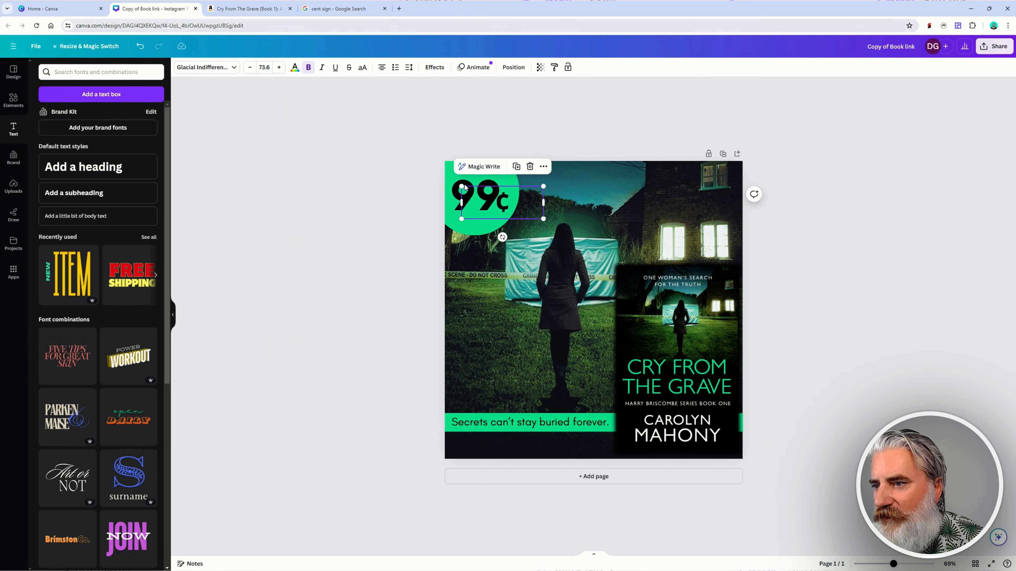
pyautogui.click(659, 125)
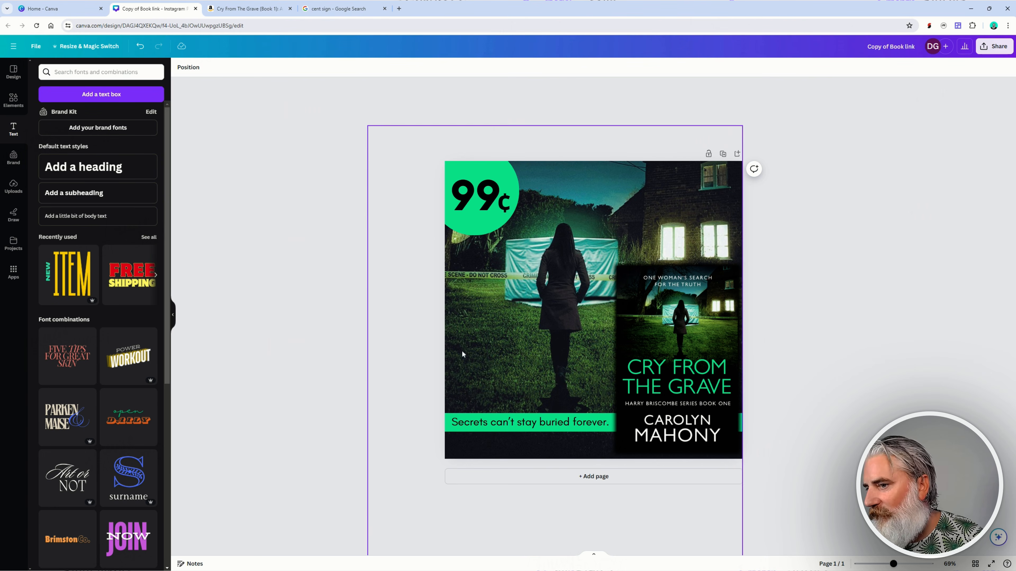
# - Recolor the circle behind the 99¢ price with a custom bright yellow, #FFF84D
pyautogui.moveTo(310, 170); pyautogui.dragTo(474, 225)
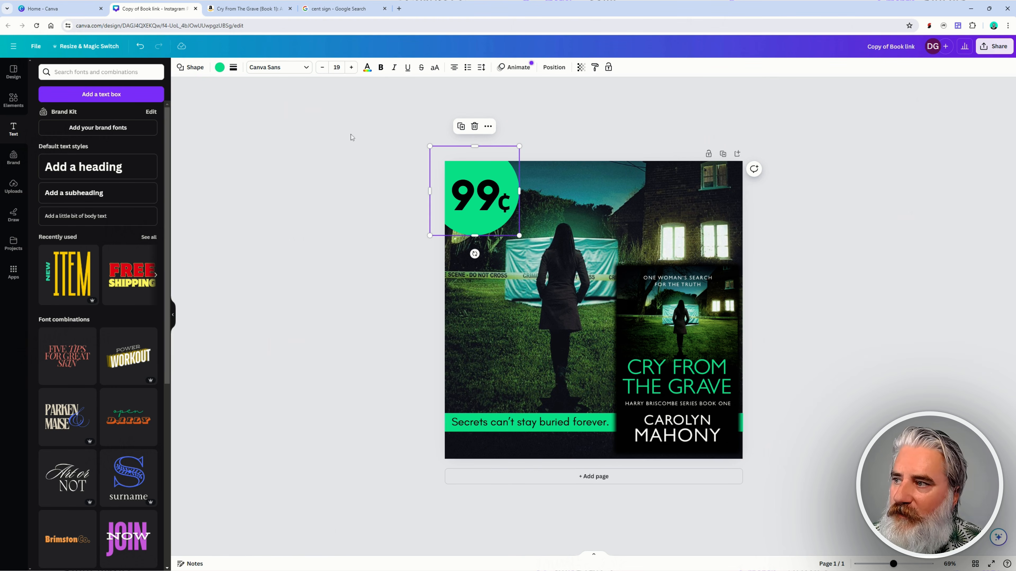
pyautogui.scroll(-3, 495, 209)
pyautogui.scroll(2, 495, 211)
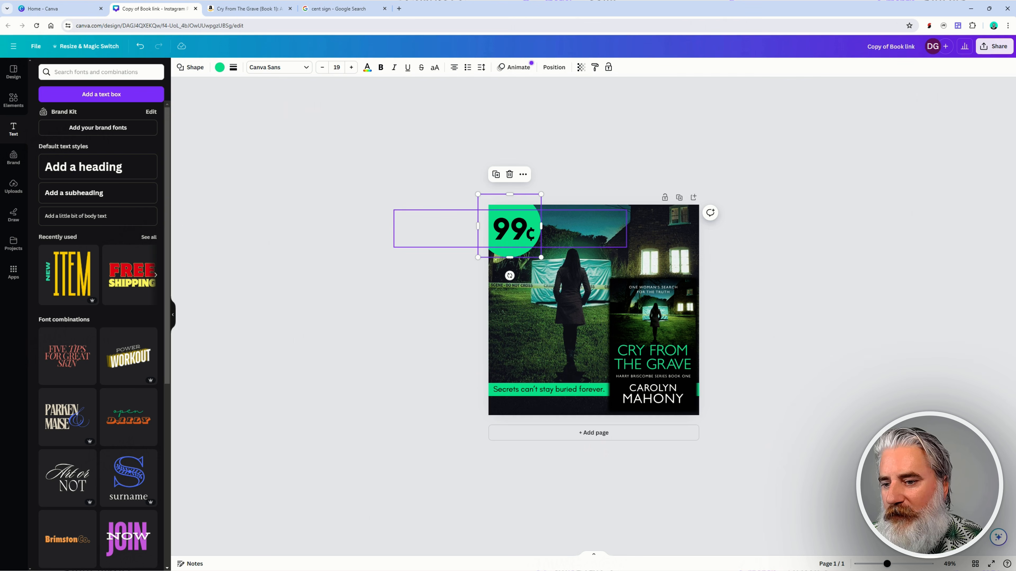
pyautogui.click(220, 68)
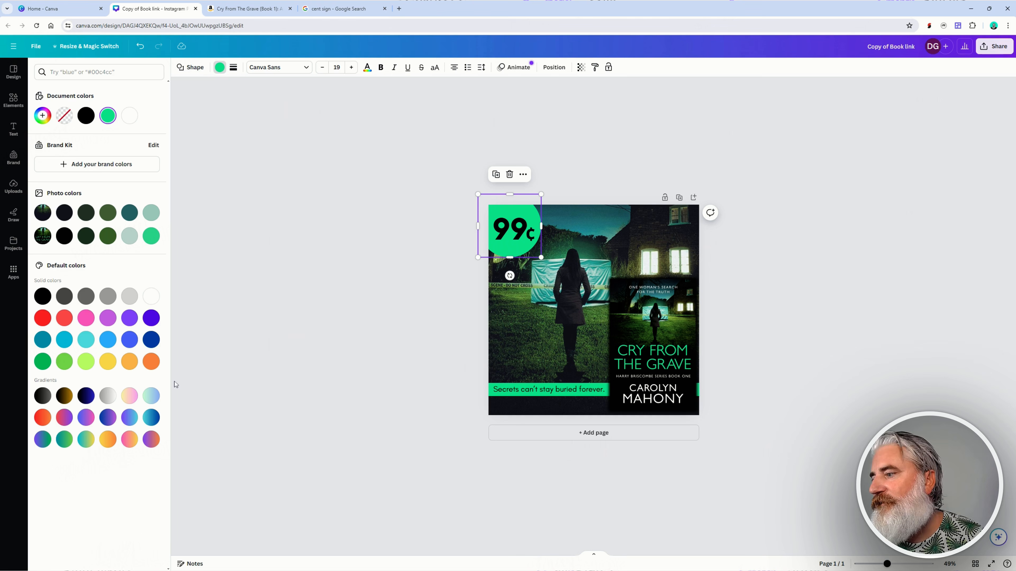
pyautogui.click(107, 361)
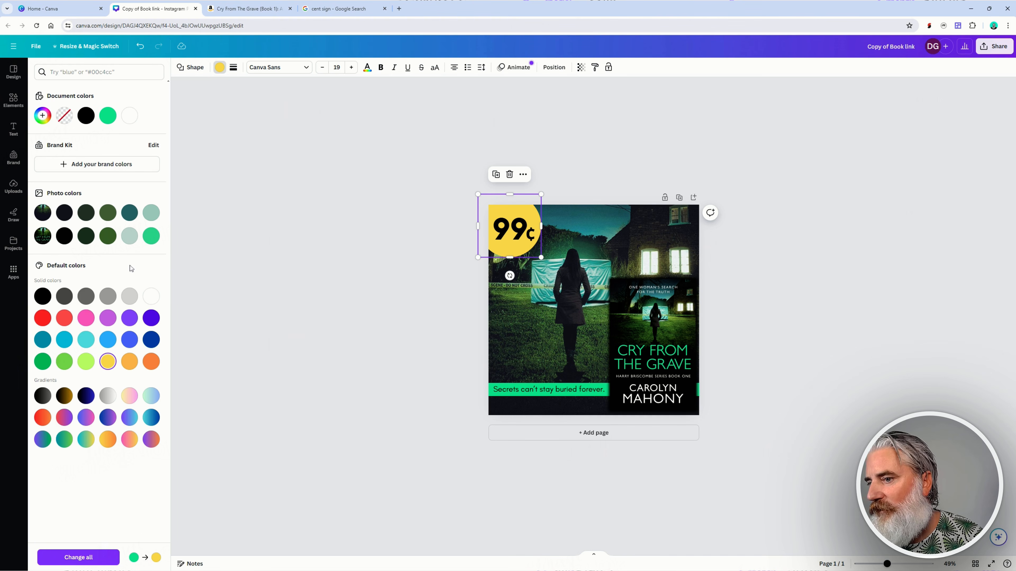
pyautogui.click(42, 116)
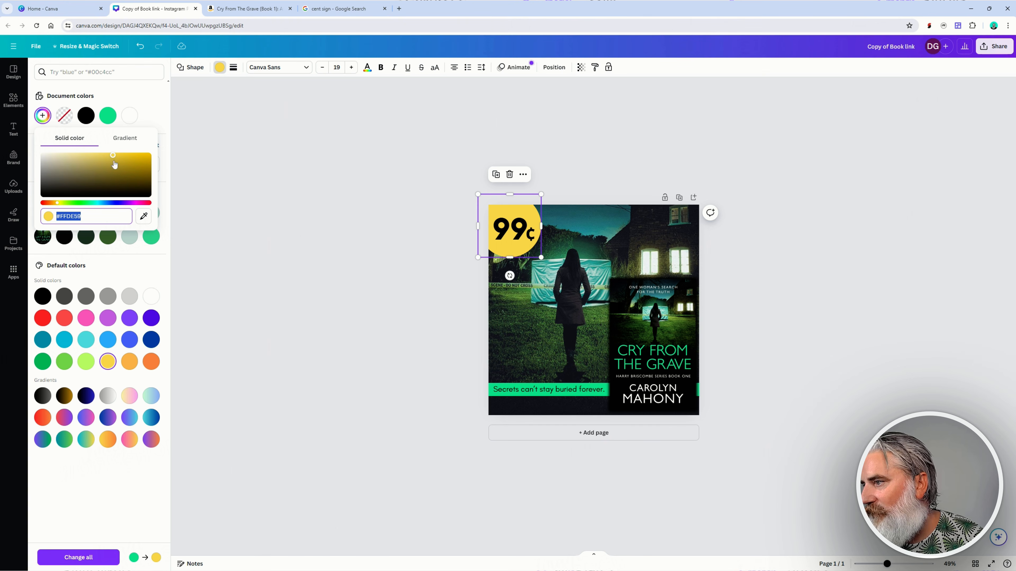
pyautogui.moveTo(113, 155)
pyautogui.mouseDown()
pyautogui.moveTo(138, 155)
pyautogui.moveTo(120, 154)
pyautogui.mouseUp()
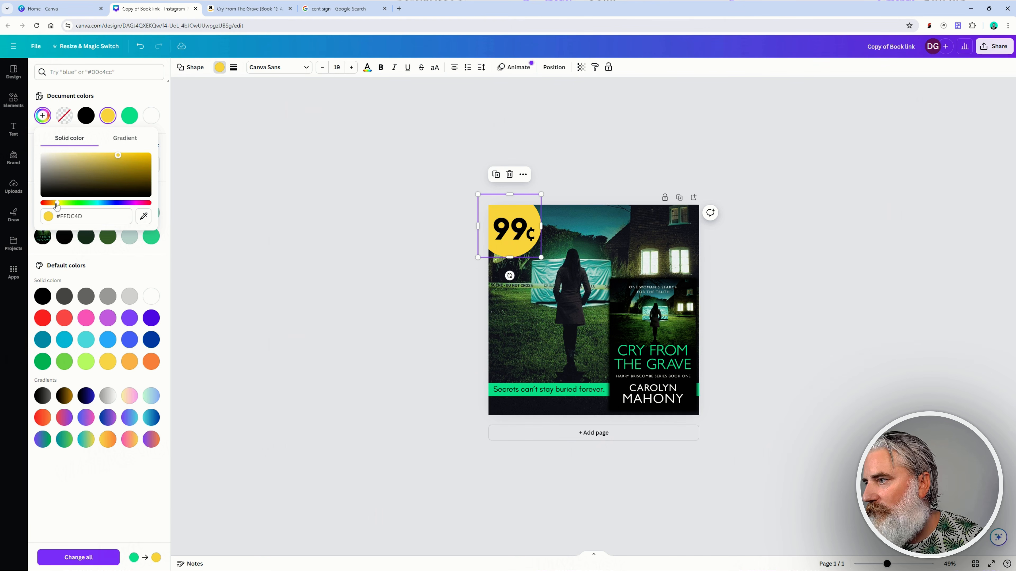
pyautogui.moveTo(58, 205); pyautogui.dragTo(60, 205)
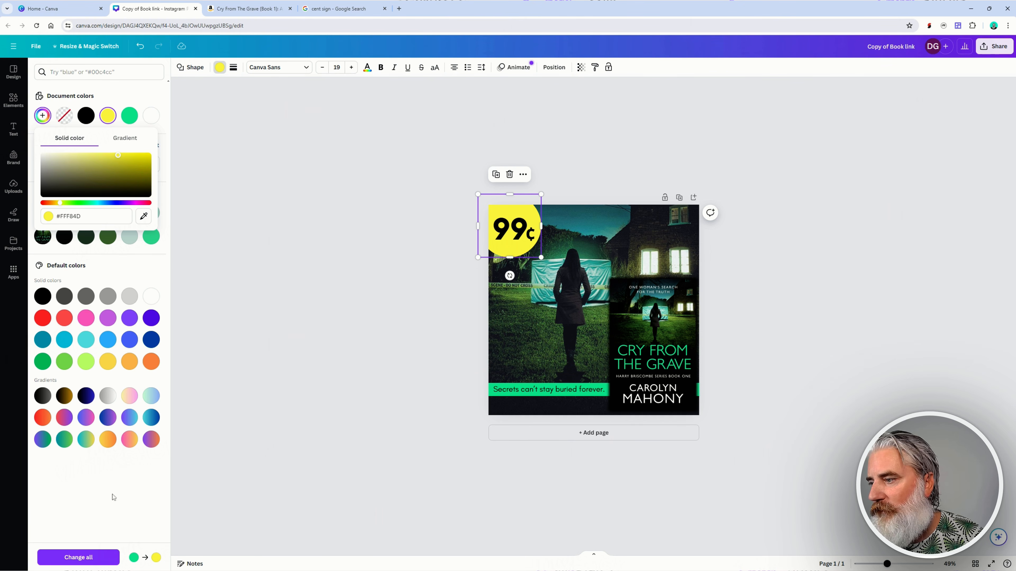
# - Apply the price circle's bright yellow to every matching green element, including the headline banner
pyautogui.click(78, 557)
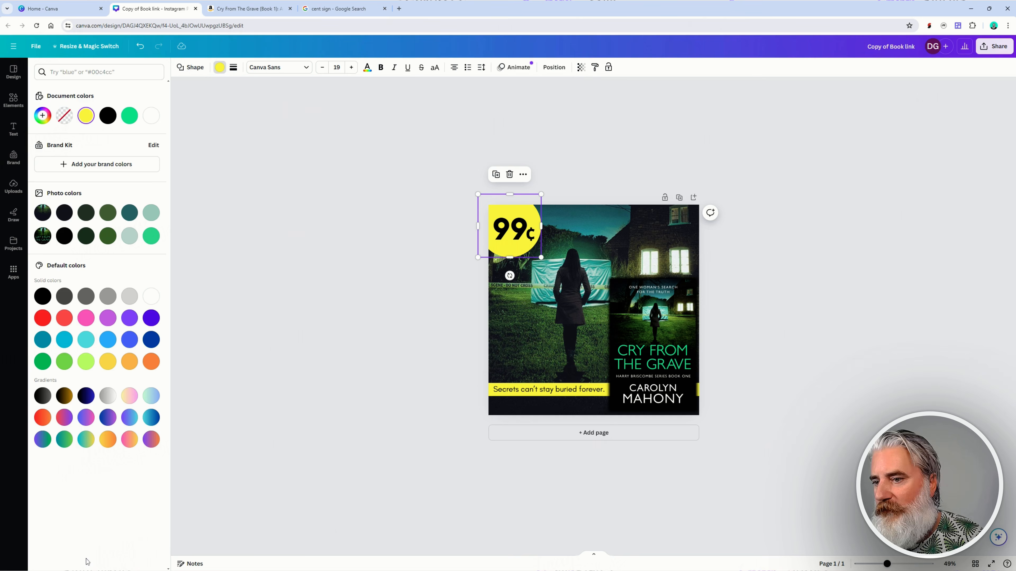
pyautogui.click(264, 377)
pyautogui.click(324, 365)
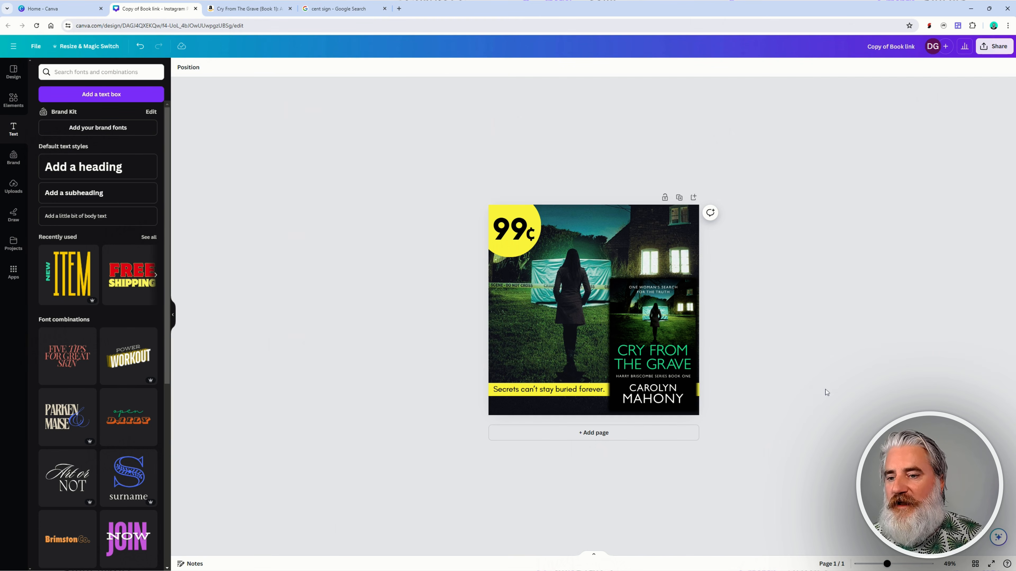
pyautogui.scroll(3, 832, 383)
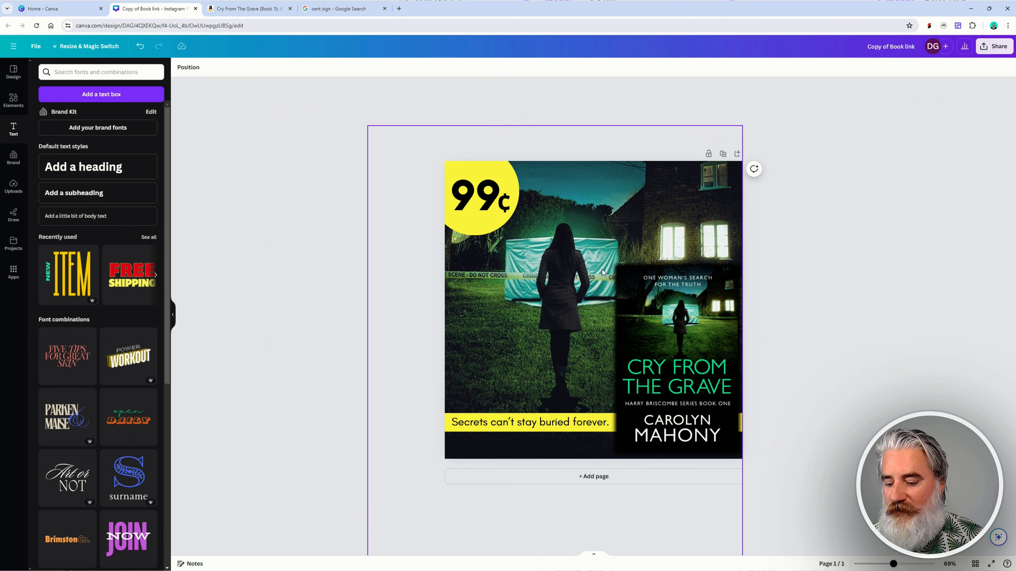
# - Undo the latest color changes to the headline banner and the price circle
pyautogui.hotkey('ctrl', 'z')
pyautogui.hotkey('ctrl', 'z')
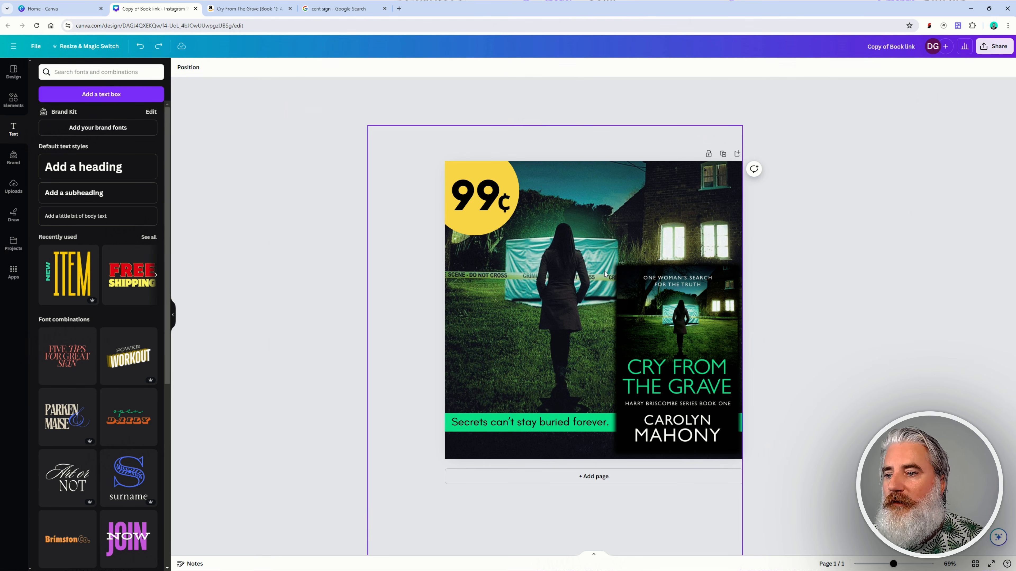
pyautogui.hotkey('ctrl', 'z')
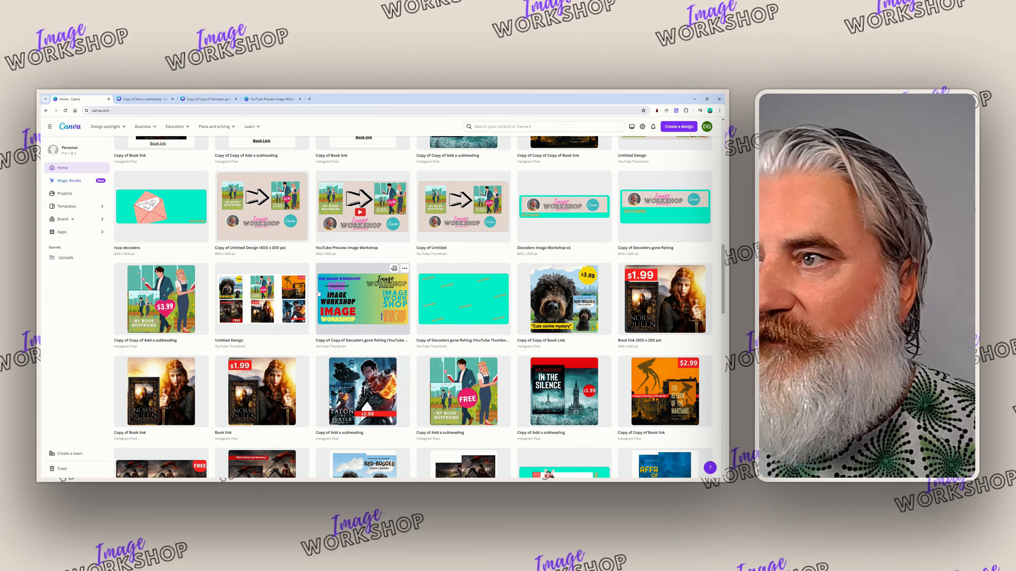
# - Look through the open designs and compare the My Book Boyfriend graphic's FREE circle with the heart-shaped price badge in YouTube Preview Image Workshop
pyautogui.hotkey('ctrl', 'Tab')
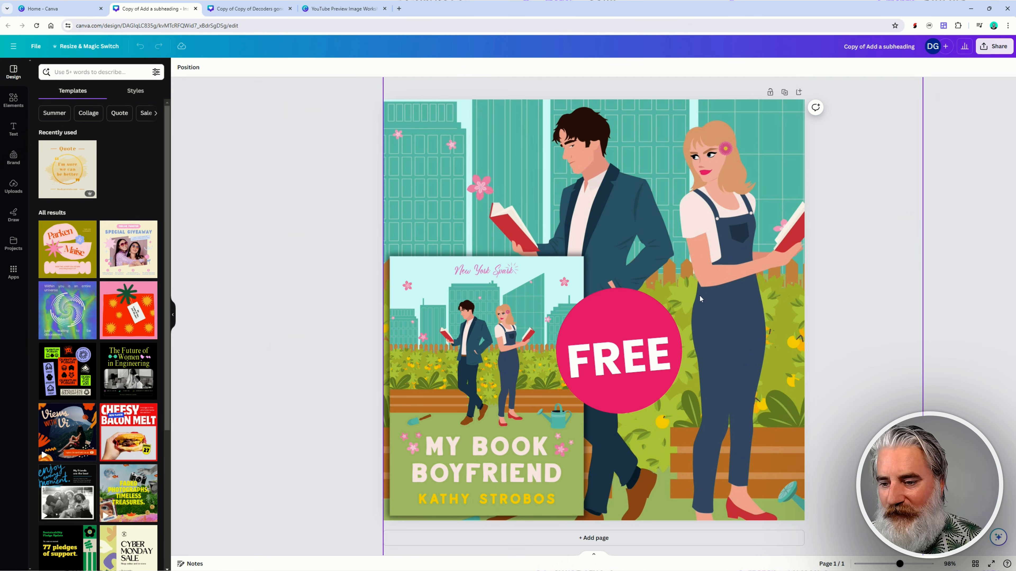
pyautogui.hotkey('ctrl', 'Tab')
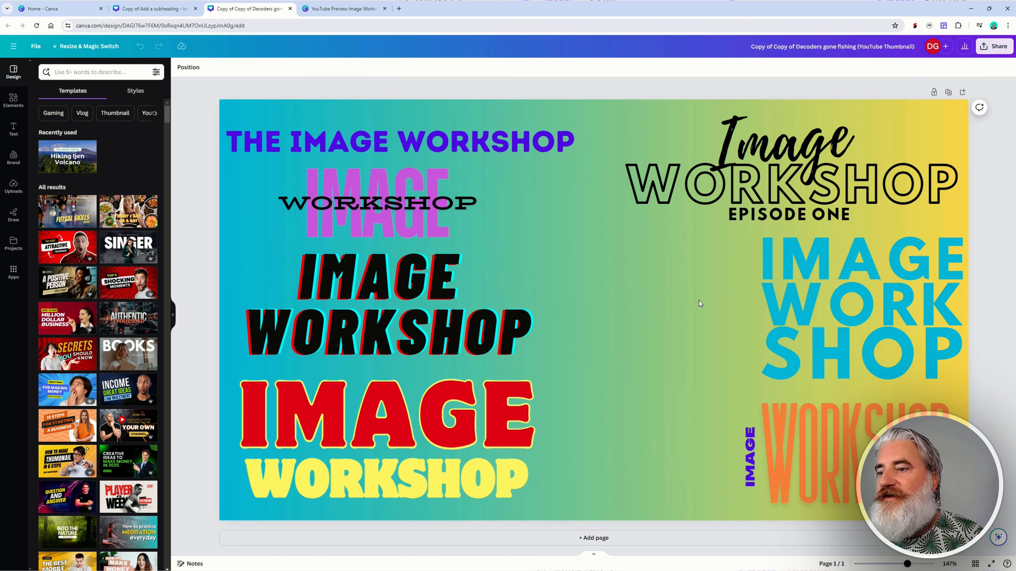
pyautogui.hotkey('ctrl', 'Tab')
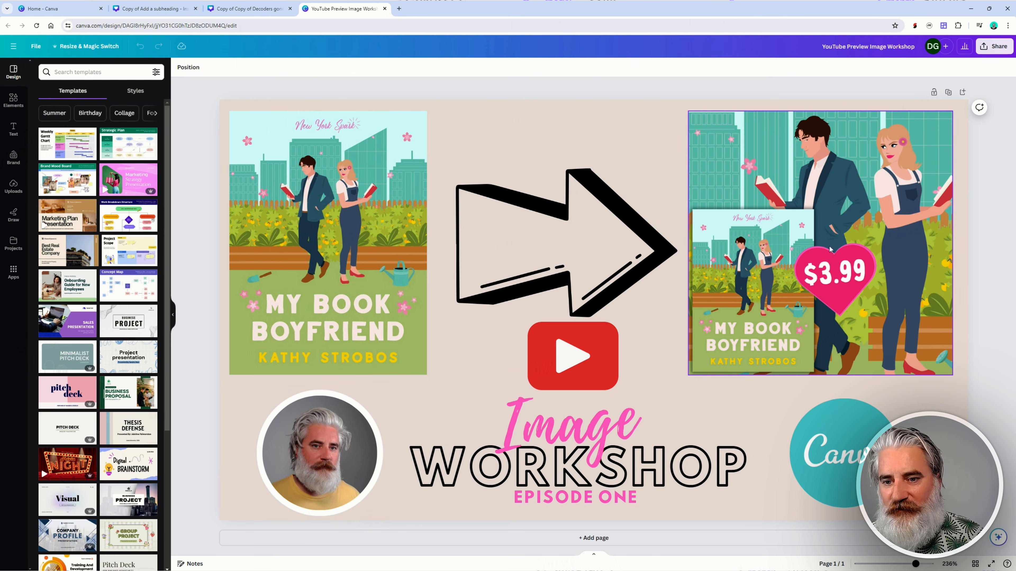
pyautogui.click(155, 3)
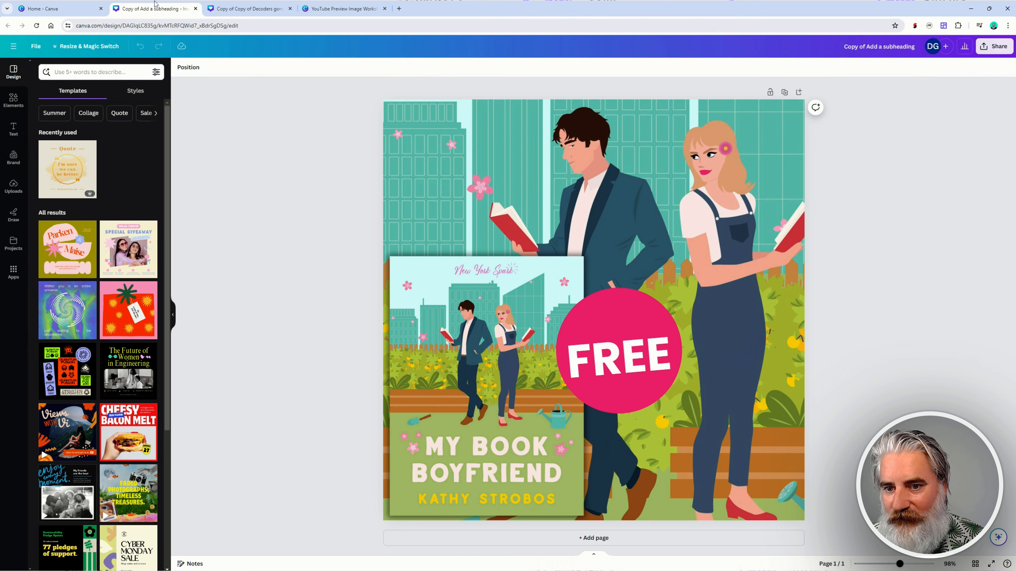
pyautogui.click(343, 9)
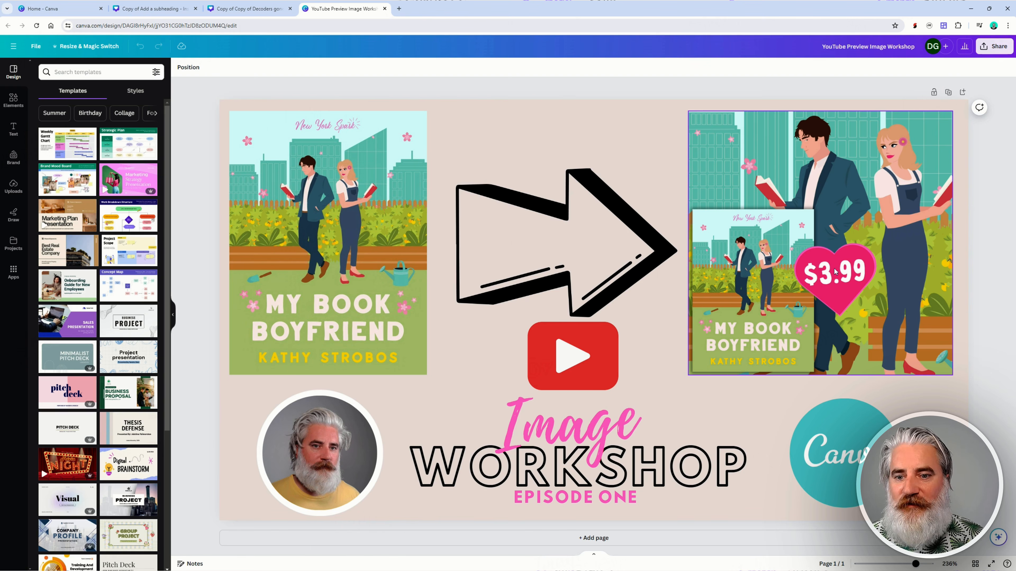
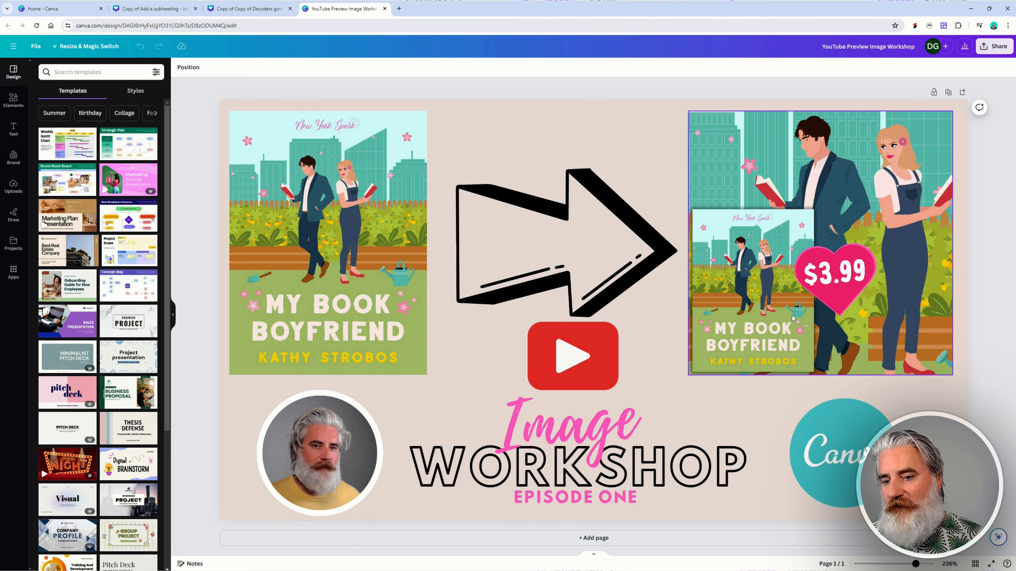
# - In the Copy of Add a subheading design, change the pink circle behind FREE to a heart and lower it slightly behind the text
pyautogui.click(162, 6)
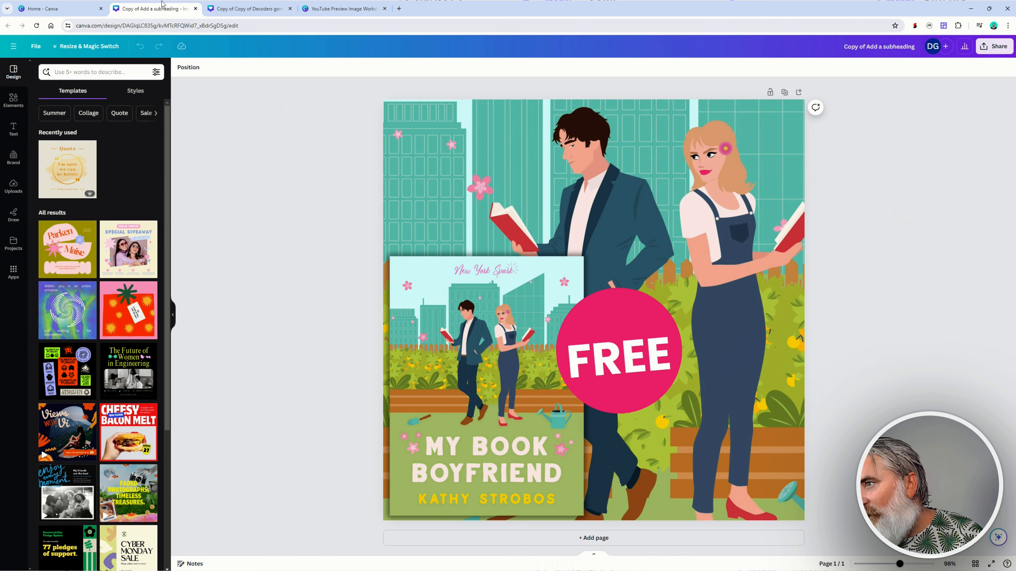
pyautogui.click(665, 329)
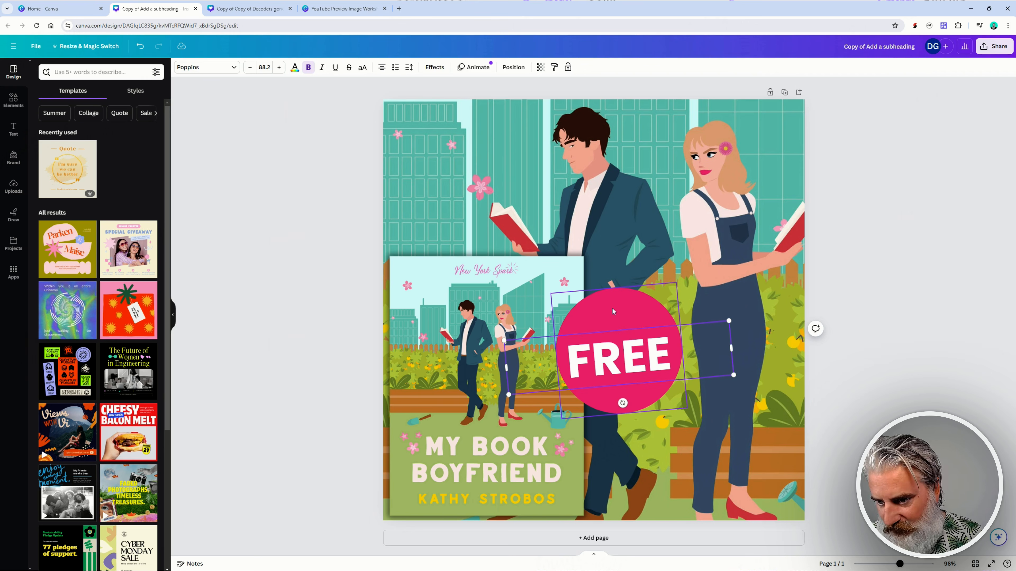
pyautogui.click(613, 311)
pyautogui.click(191, 68)
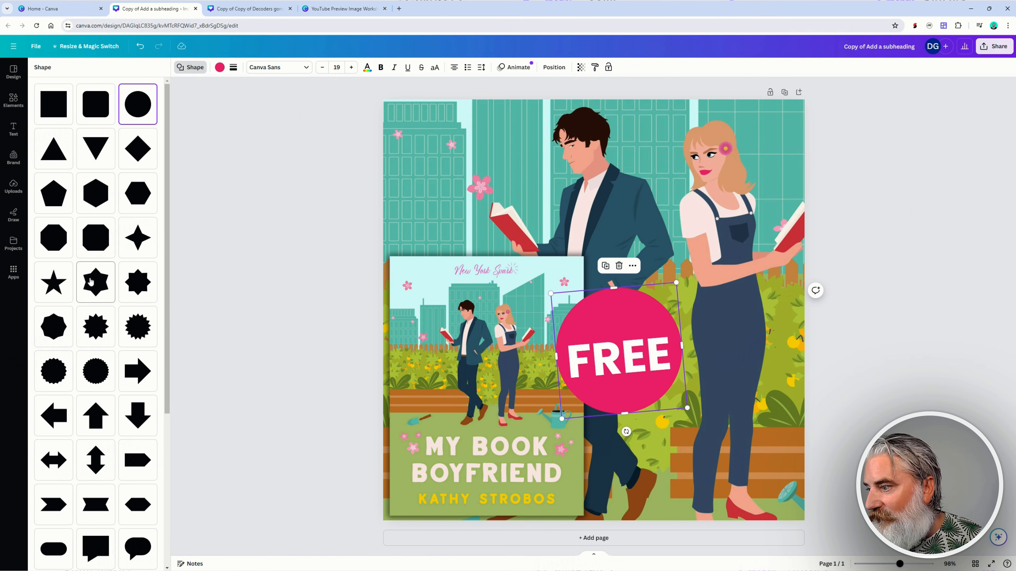
pyautogui.scroll(-5, 92, 272)
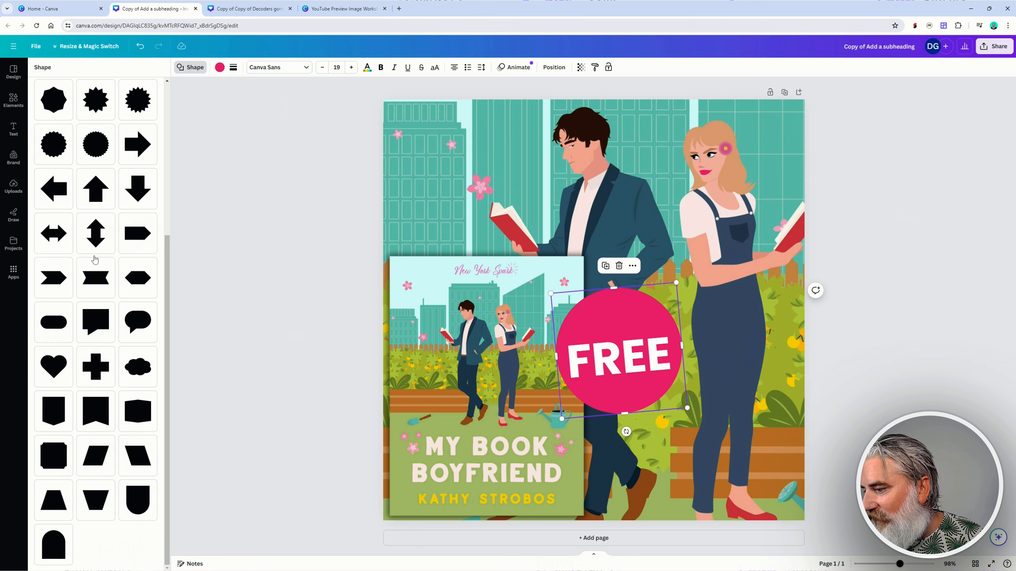
pyautogui.click(58, 363)
pyautogui.moveTo(640, 333); pyautogui.dragTo(640, 355)
# - Set the FREE text's font to Bobby Jones and replace the wording with $3.99
pyautogui.click(640, 355)
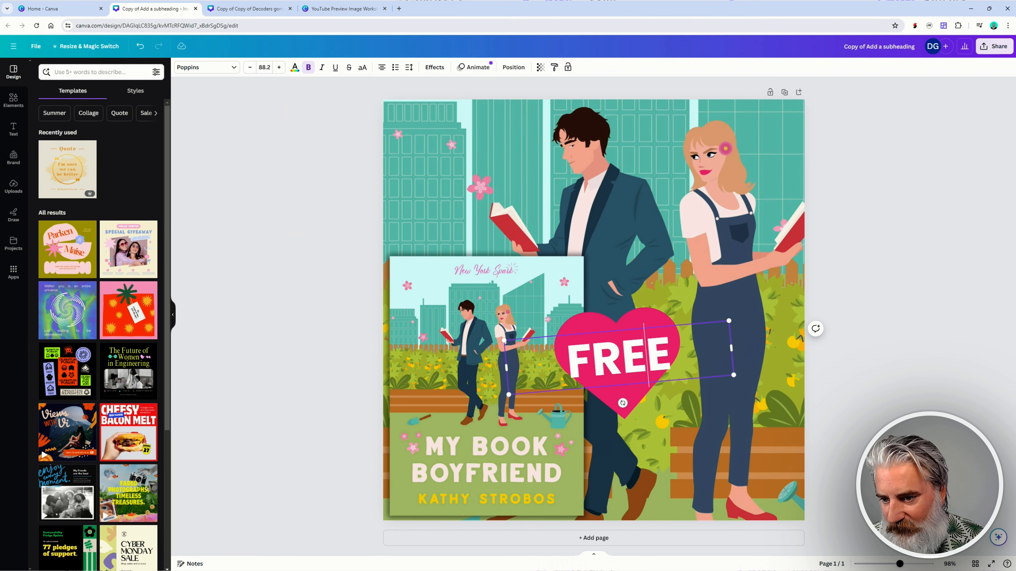
pyautogui.doubleClick(640, 355)
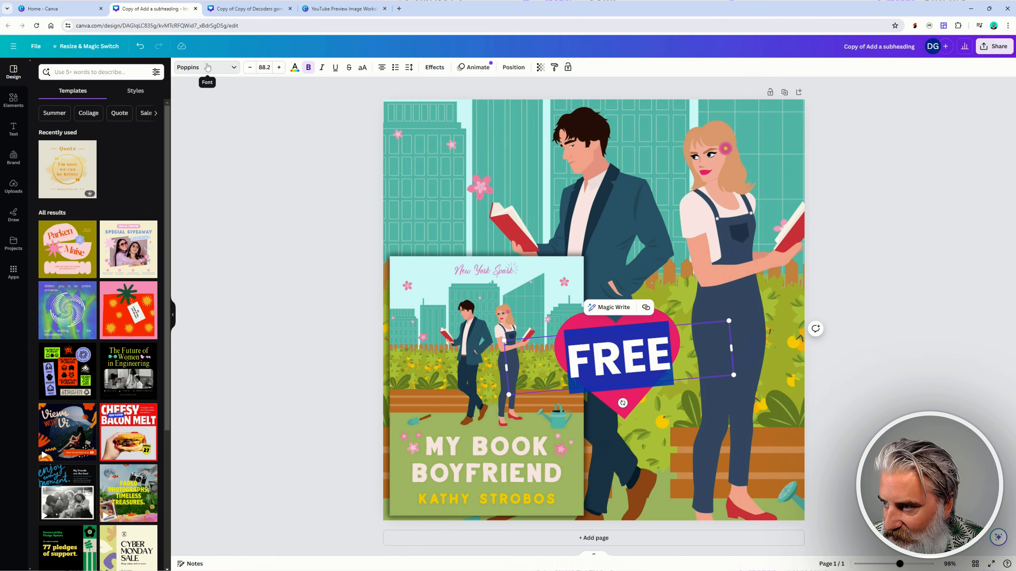
pyautogui.click(200, 67)
pyautogui.click(128, 92)
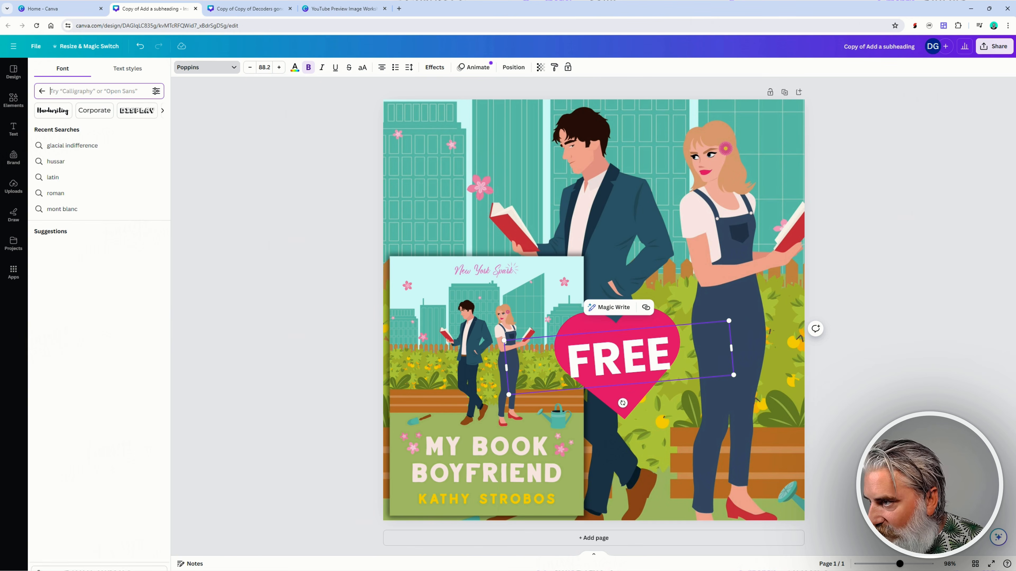
pyautogui.write('bobby jones')
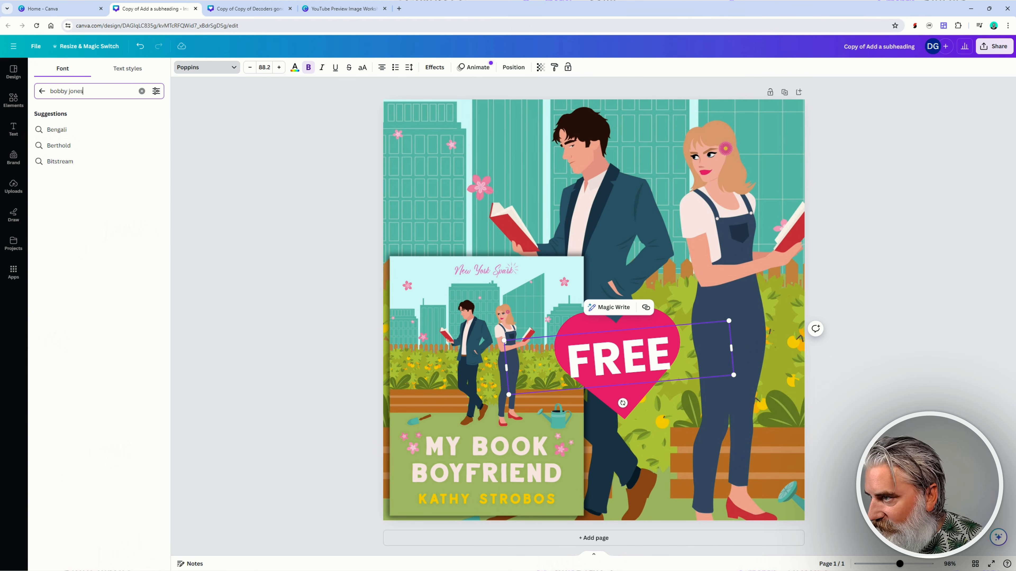
pyautogui.press('Return')
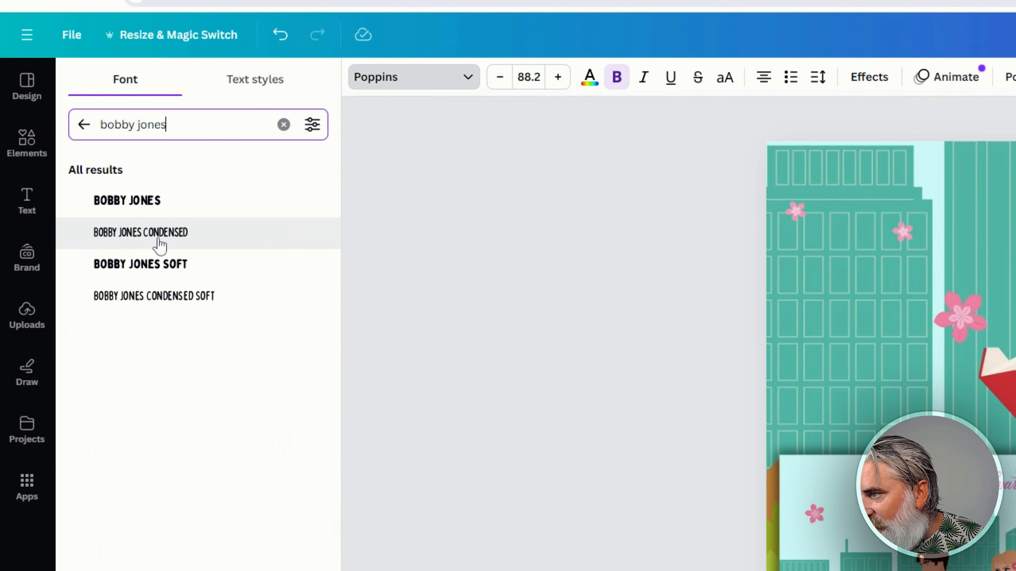
pyautogui.click(157, 208)
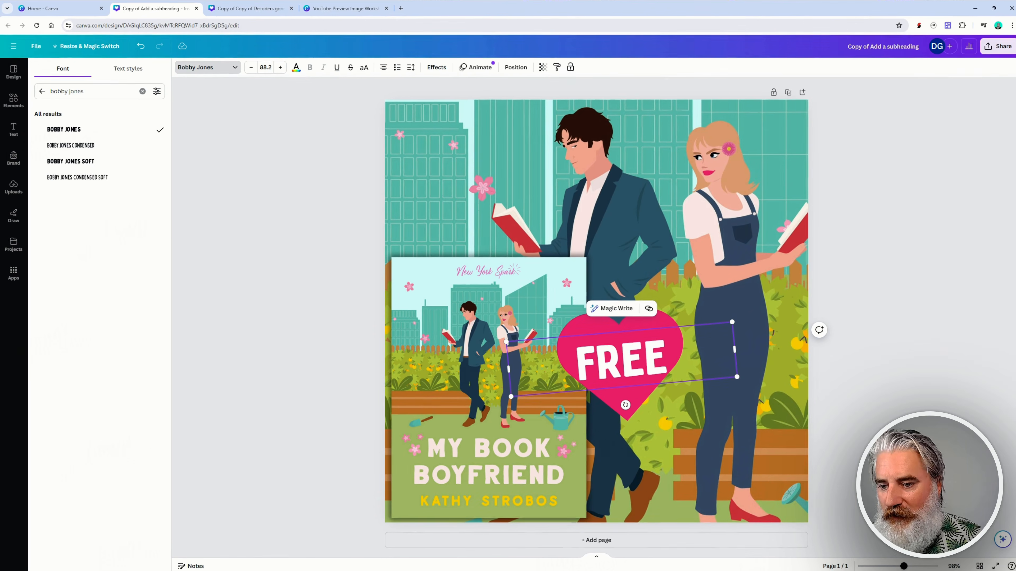
pyautogui.write('$3.99')
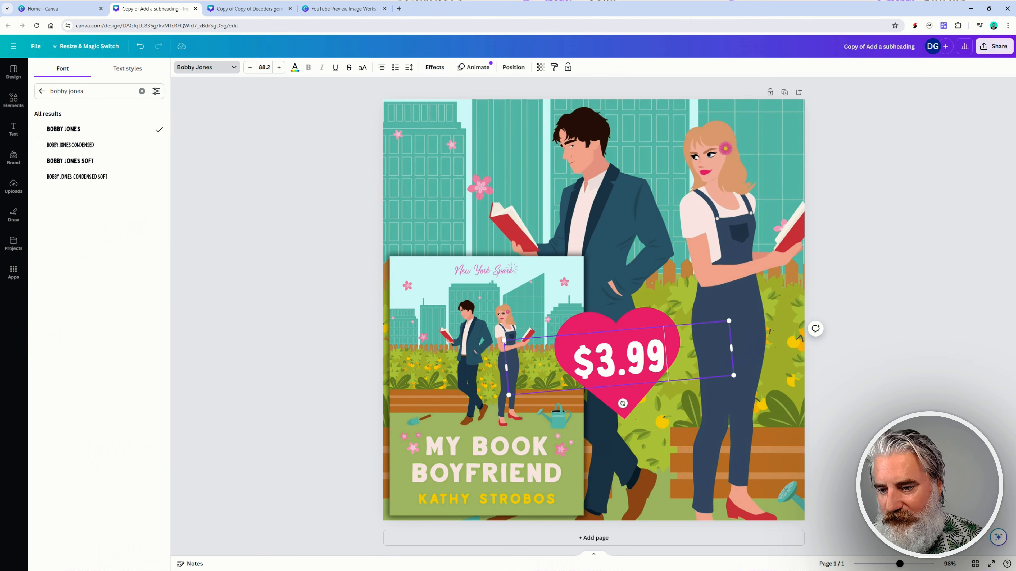
# - Duplicate the pink heart and place the copy above the original on the artwork
pyautogui.click(652, 310)
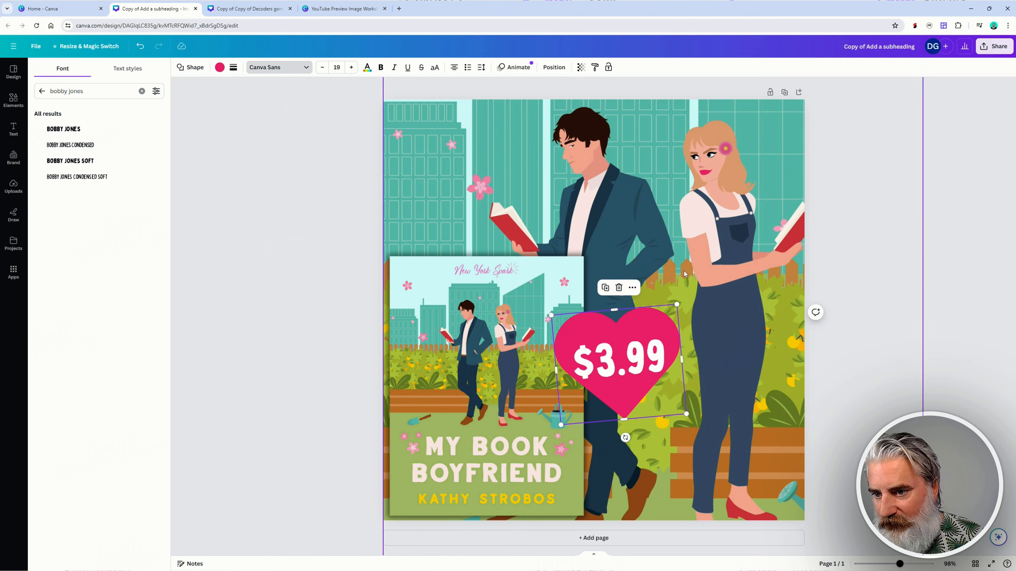
pyautogui.hotkey('ctrl', 'd')
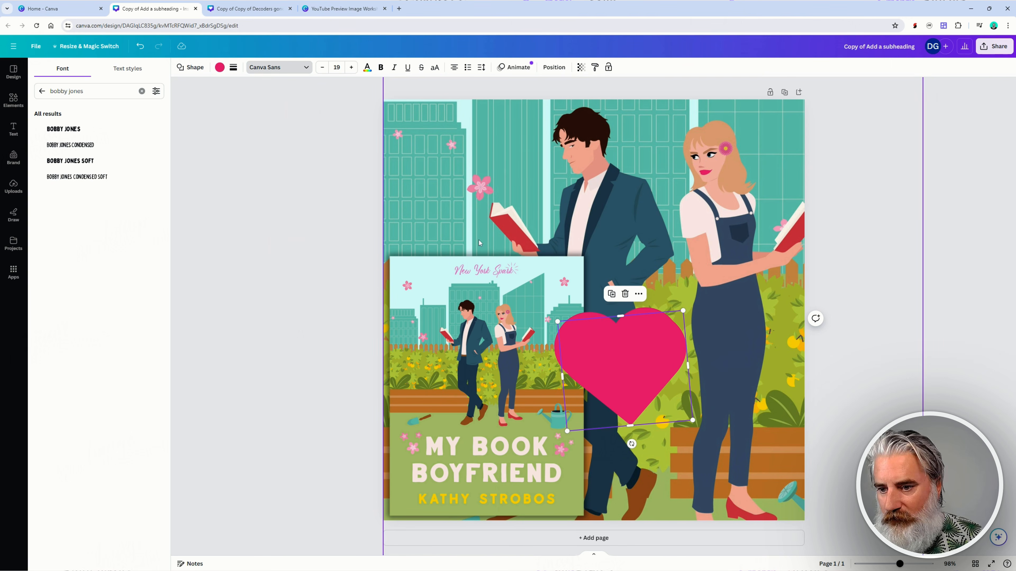
pyautogui.moveTo(639, 372); pyautogui.dragTo(630, 232)
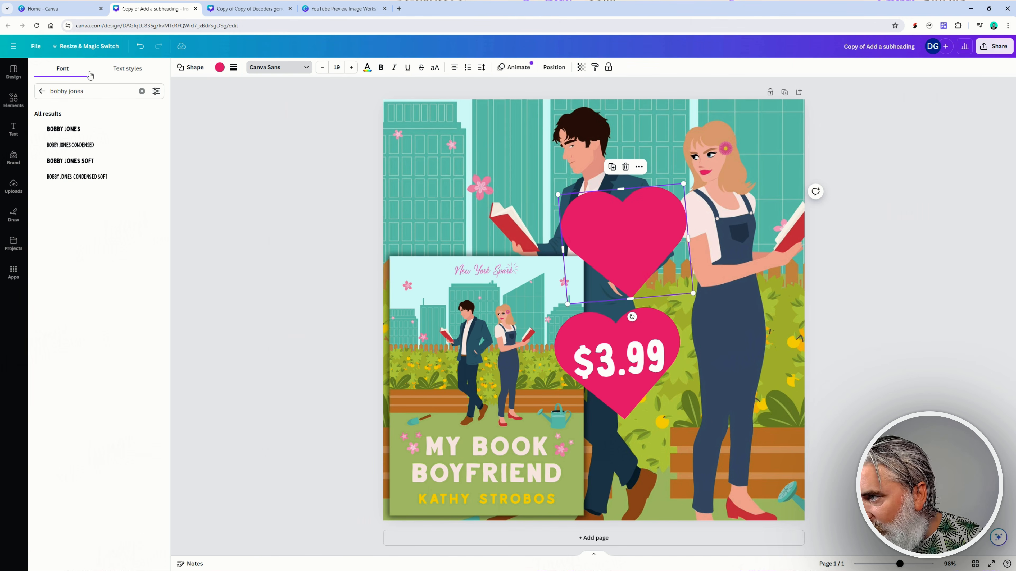
# - Recolor the duplicate heart with the lighter pink #ED7AA7 sampled from the flower in the woman's hair
pyautogui.click(42, 91)
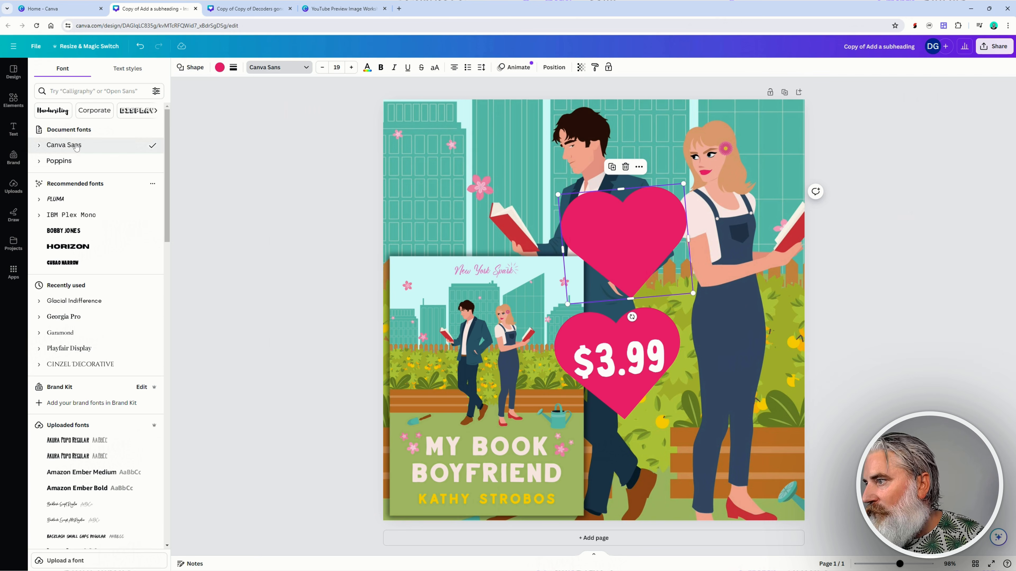
pyautogui.click(219, 67)
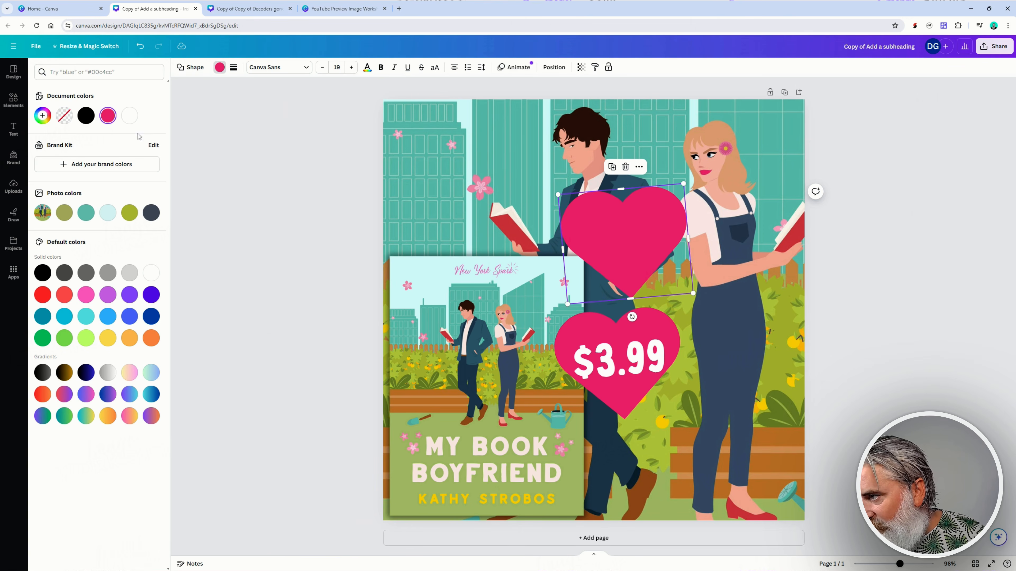
pyautogui.click(48, 119)
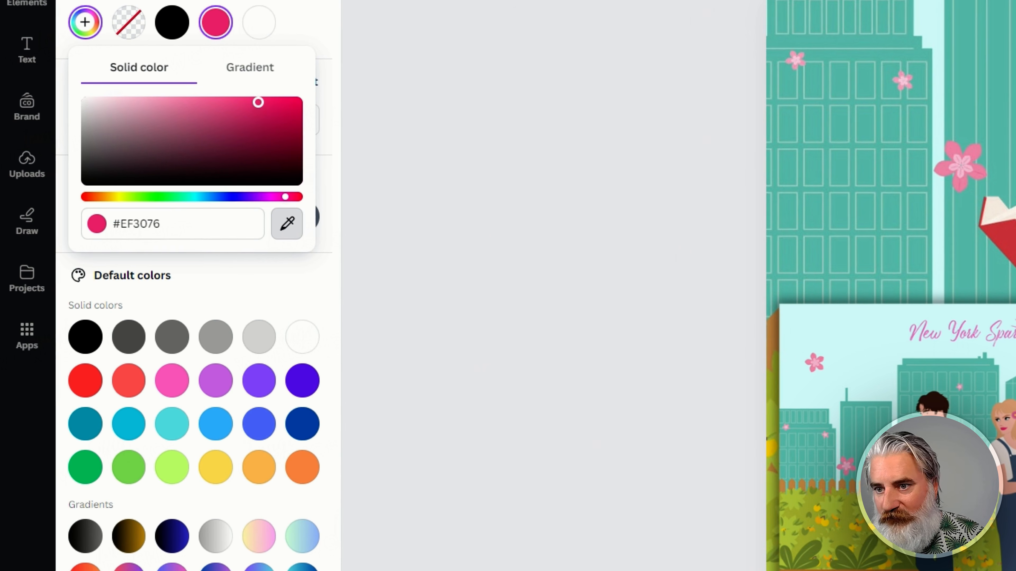
pyautogui.click(287, 224)
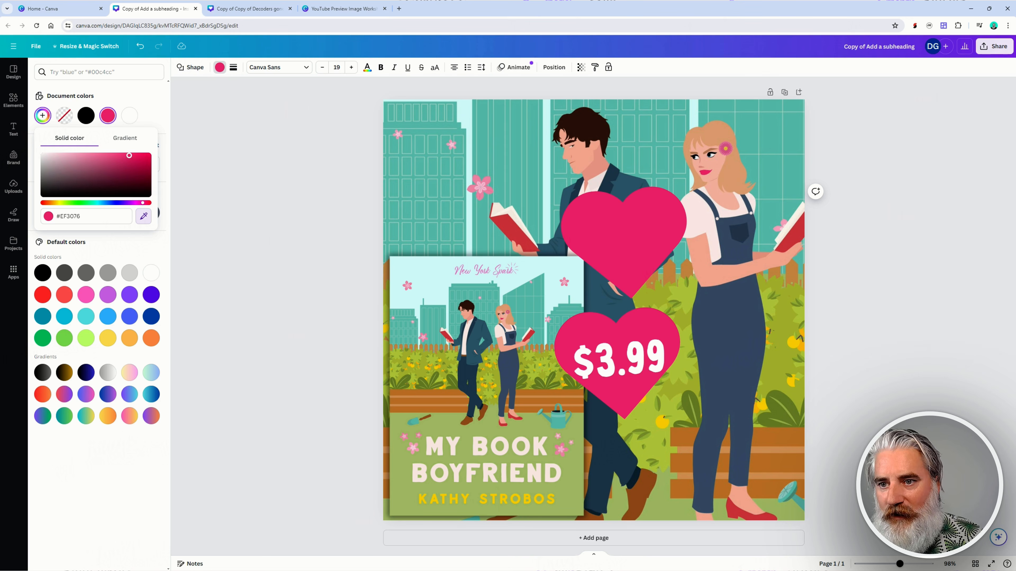
pyautogui.click(721, 154)
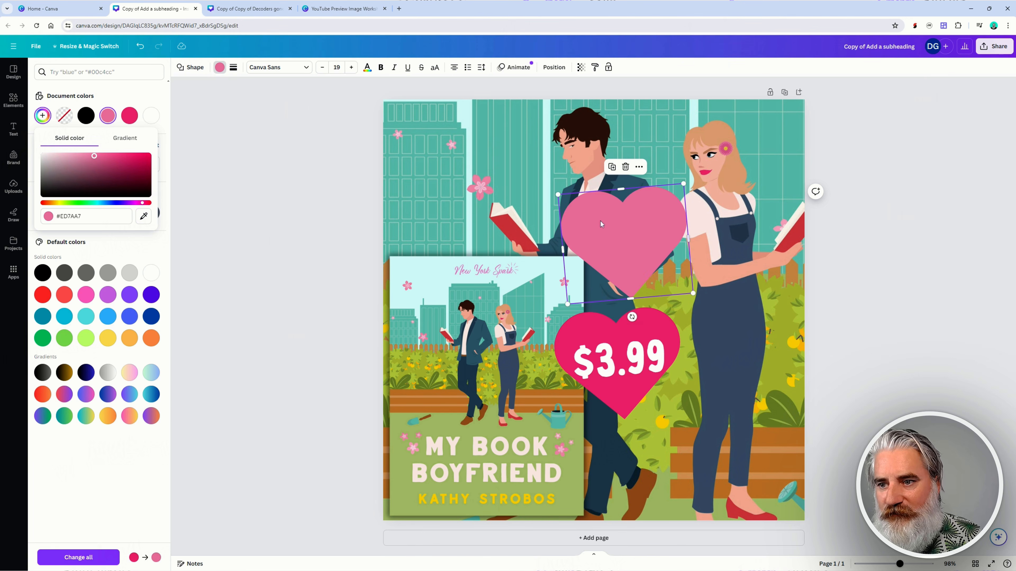
# - Offset the lighter heart slightly above the $3.99 heart and move its layer directly beneath the darker heart
pyautogui.moveTo(610, 232); pyautogui.dragTo(607, 347)
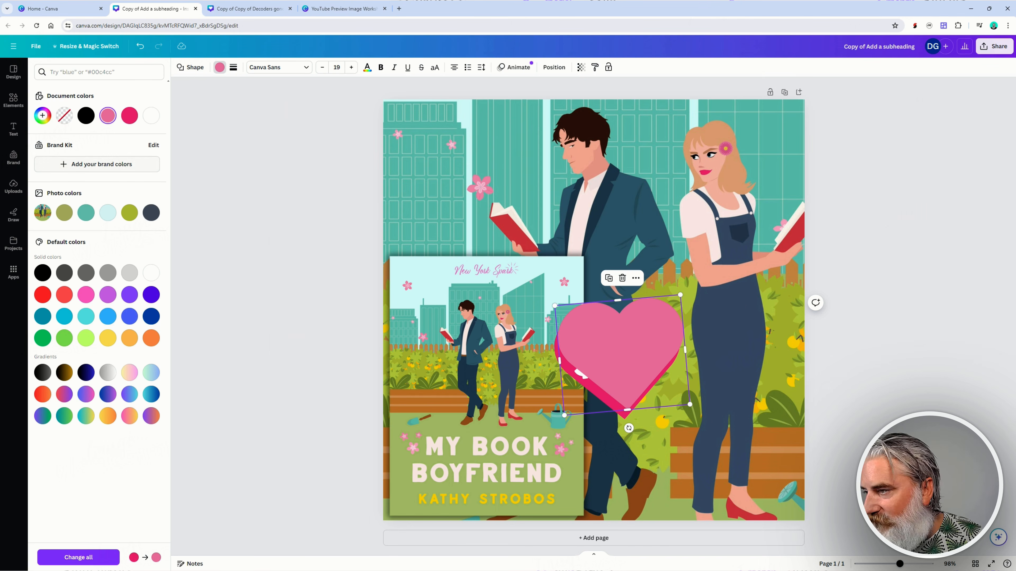
pyautogui.click(558, 70)
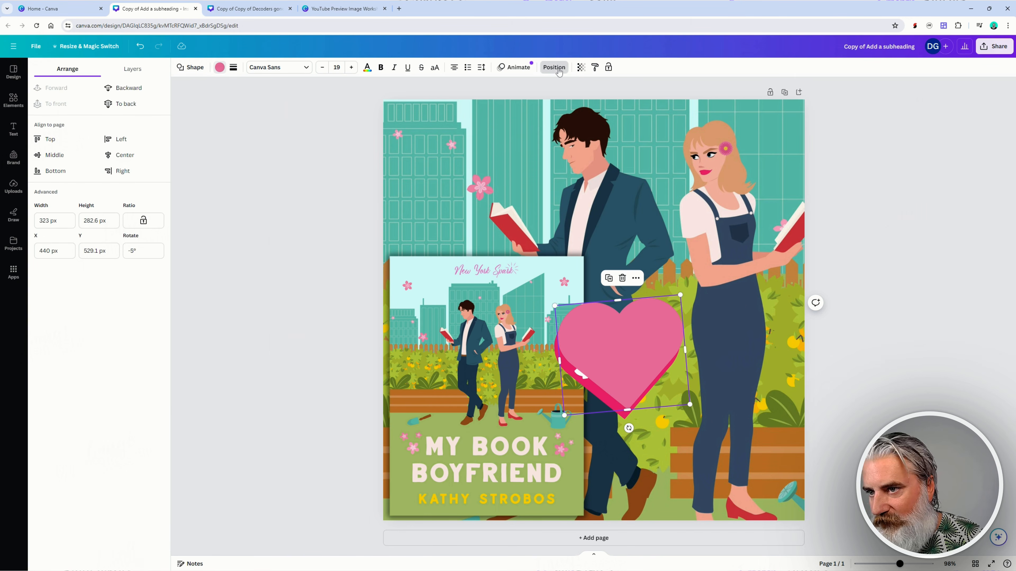
pyautogui.click(132, 68)
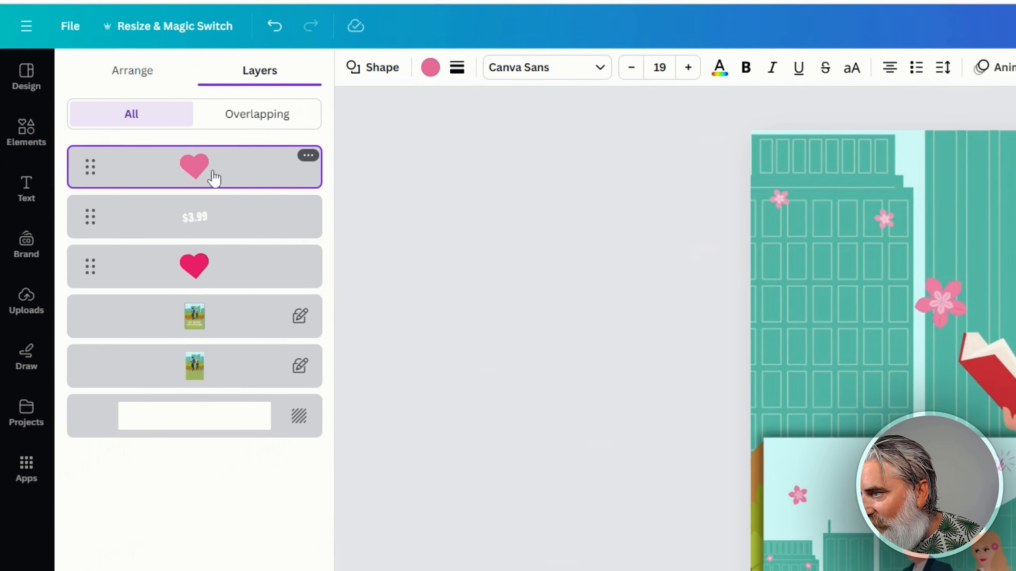
pyautogui.moveTo(107, 124); pyautogui.dragTo(106, 136)
pyautogui.moveTo(213, 204); pyautogui.dragTo(223, 306)
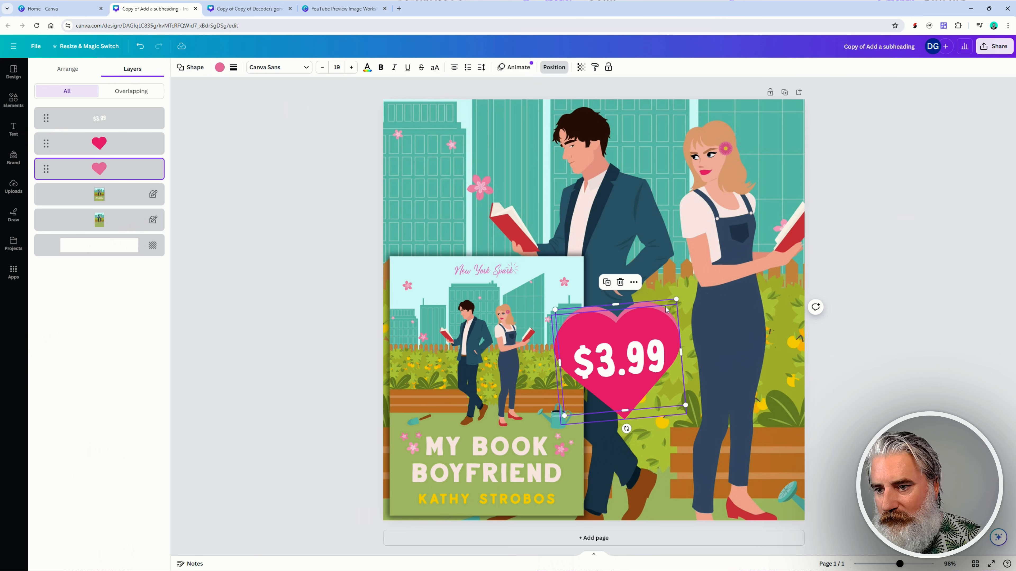
pyautogui.click(638, 341)
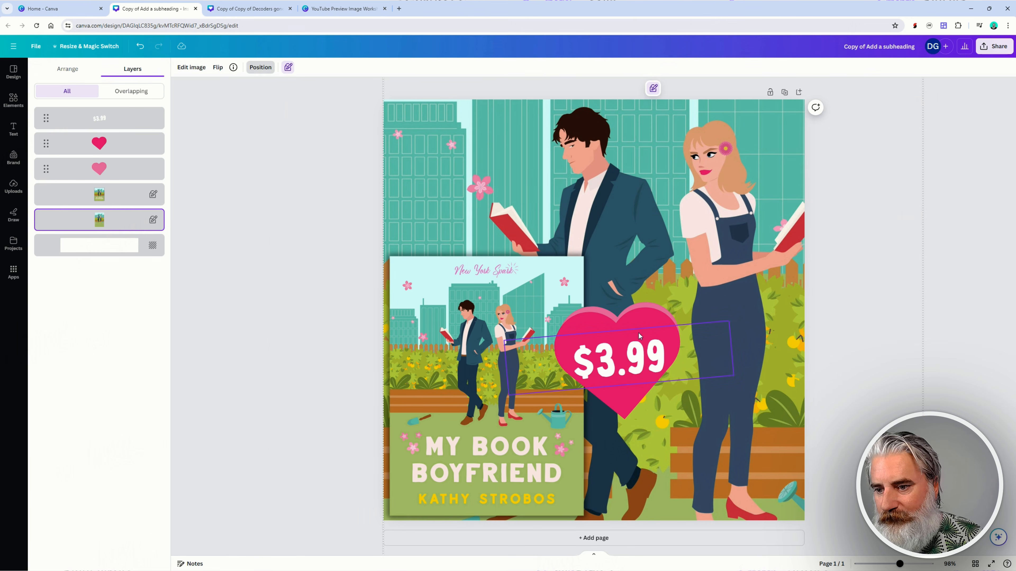
# - Shift the darker heart and the $3.99 text slightly up and left so the lighter heart peeks out along the lower right
pyautogui.moveTo(639, 325); pyautogui.dragTo(637, 314)
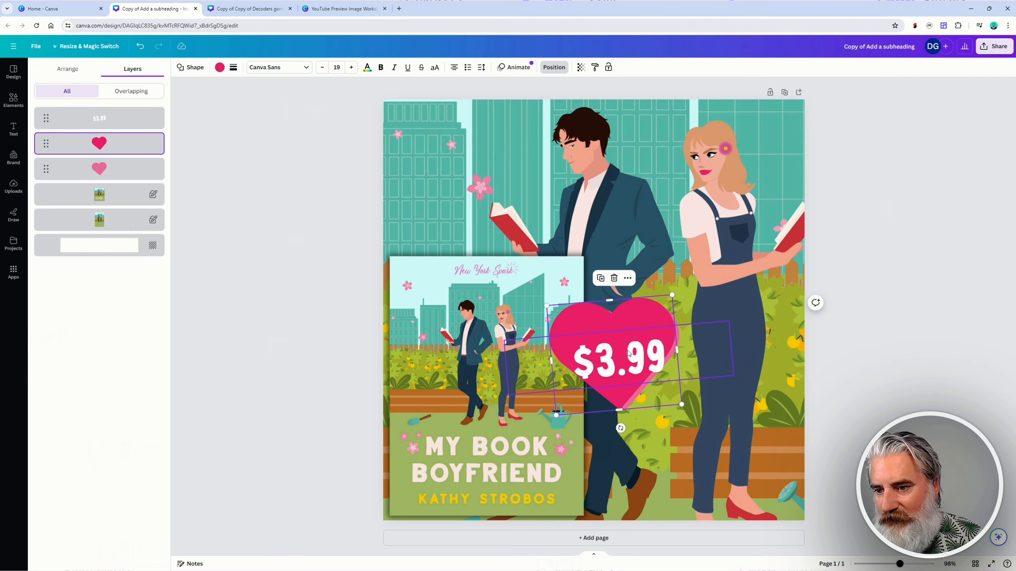
pyautogui.moveTo(631, 357); pyautogui.dragTo(626, 350)
pyautogui.click(630, 361)
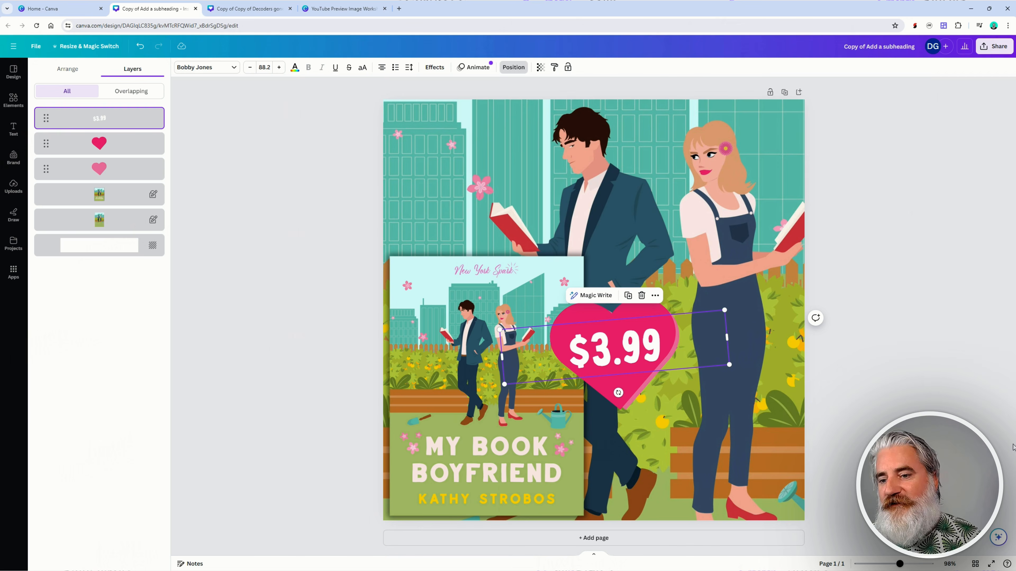
pyautogui.click(883, 265)
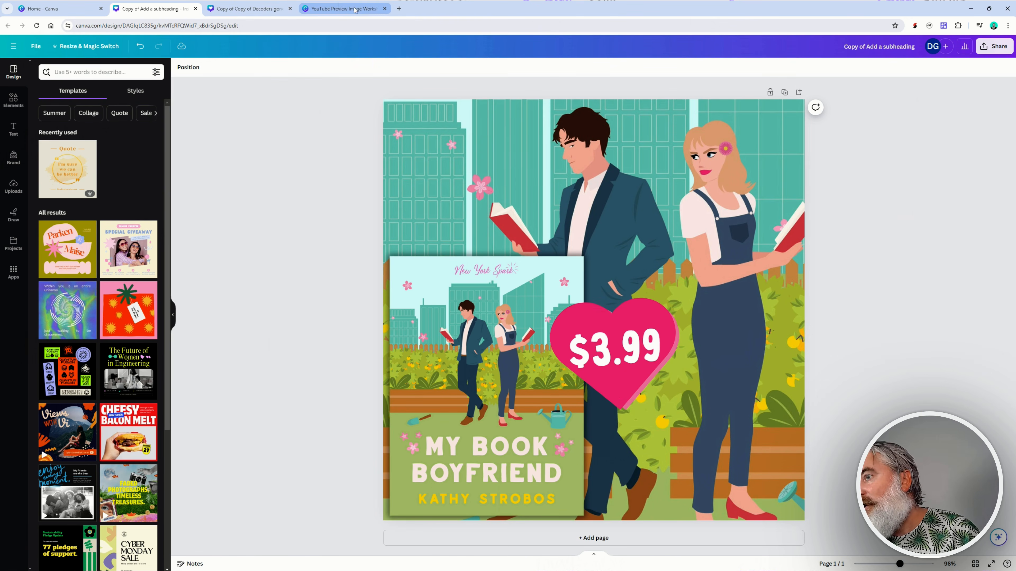
# - Review the Image Workshop title lettering design and the YouTube preview image design
pyautogui.click(239, 4)
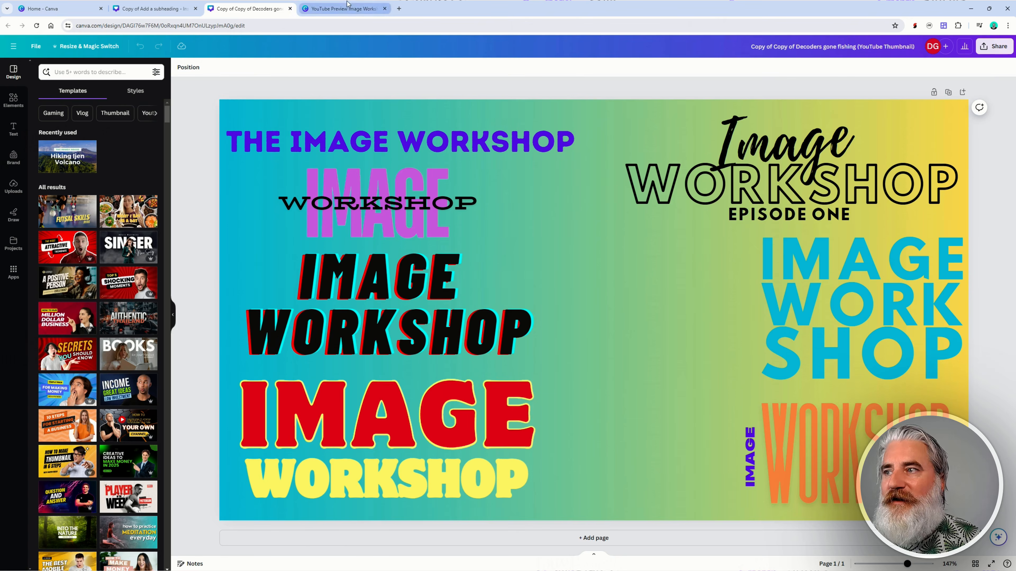
pyautogui.click(343, 8)
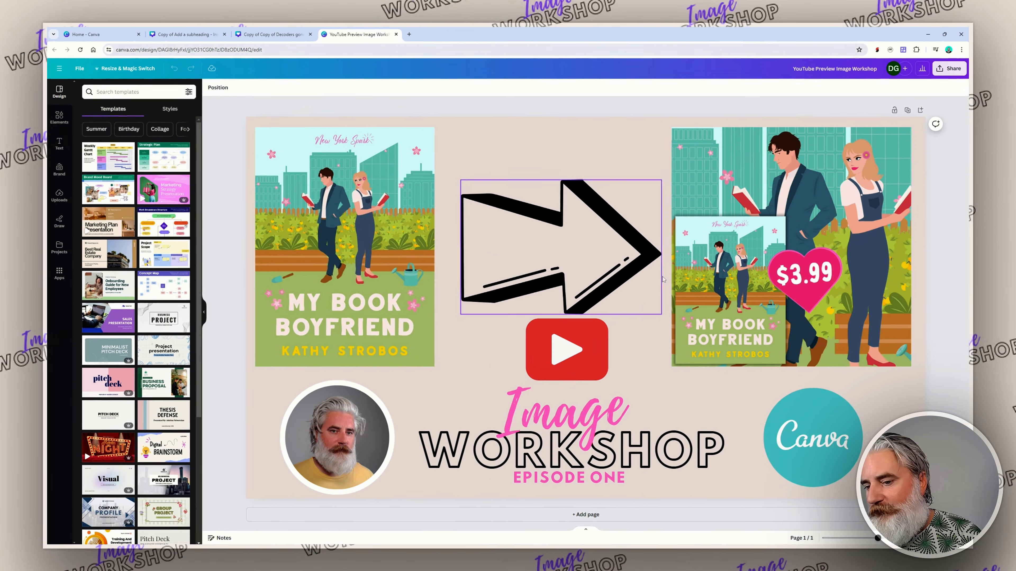
pyautogui.click(86, 32)
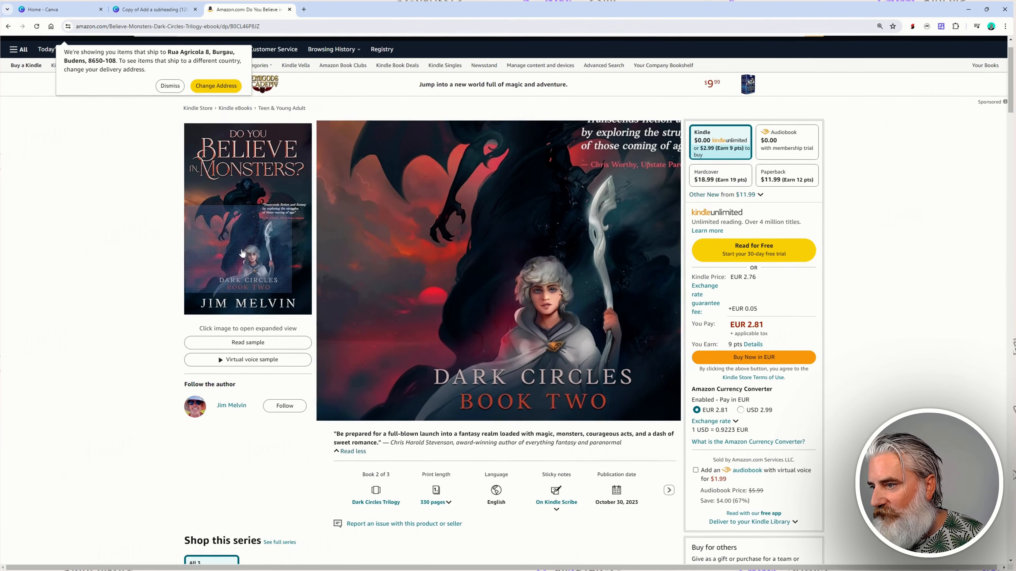
# - Examine the Amazon page for Do You Believe in Monsters? for its blurb, review quotes, awards and customer reviews
pyautogui.scroll(-10, 289, 313)
pyautogui.scroll(-20, 294, 312)
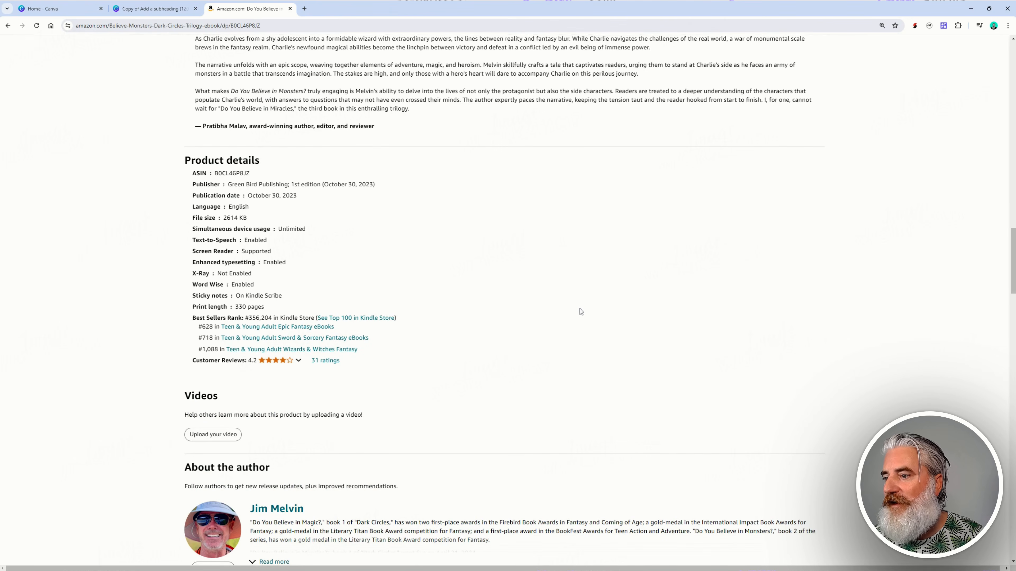
pyautogui.scroll(15, 581, 311)
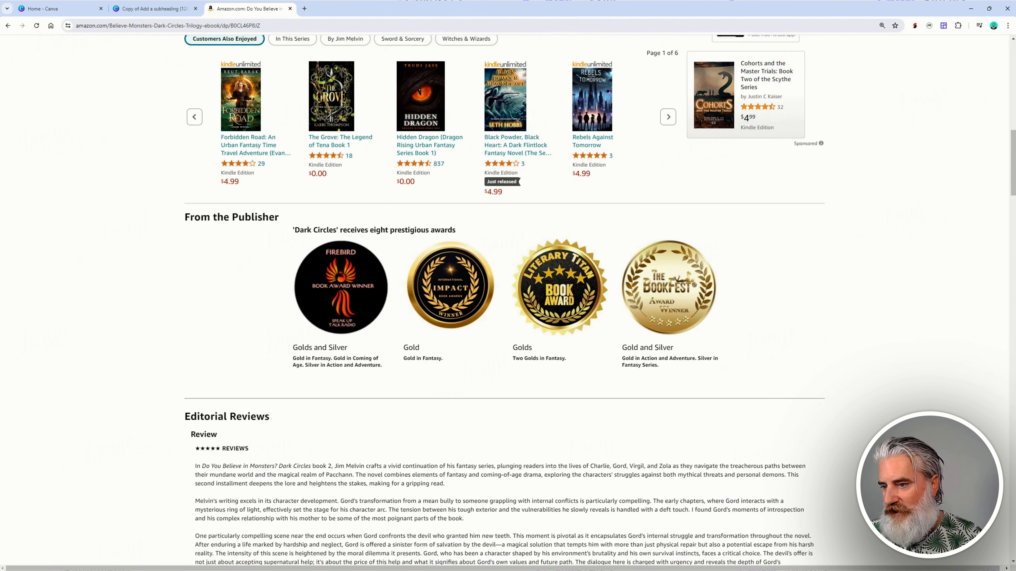
pyautogui.scroll(10, 581, 311)
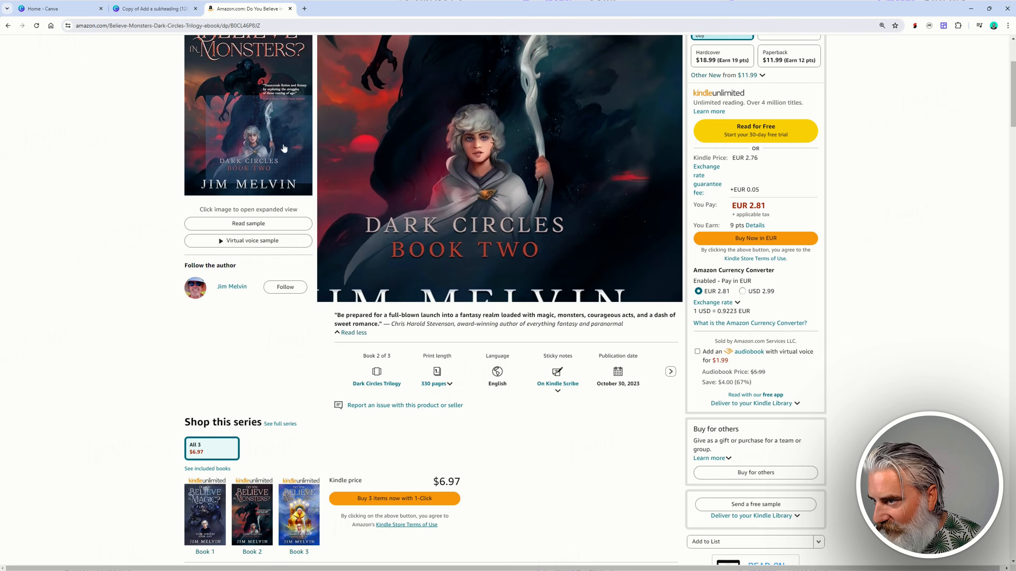
pyautogui.scroll(4, 283, 148)
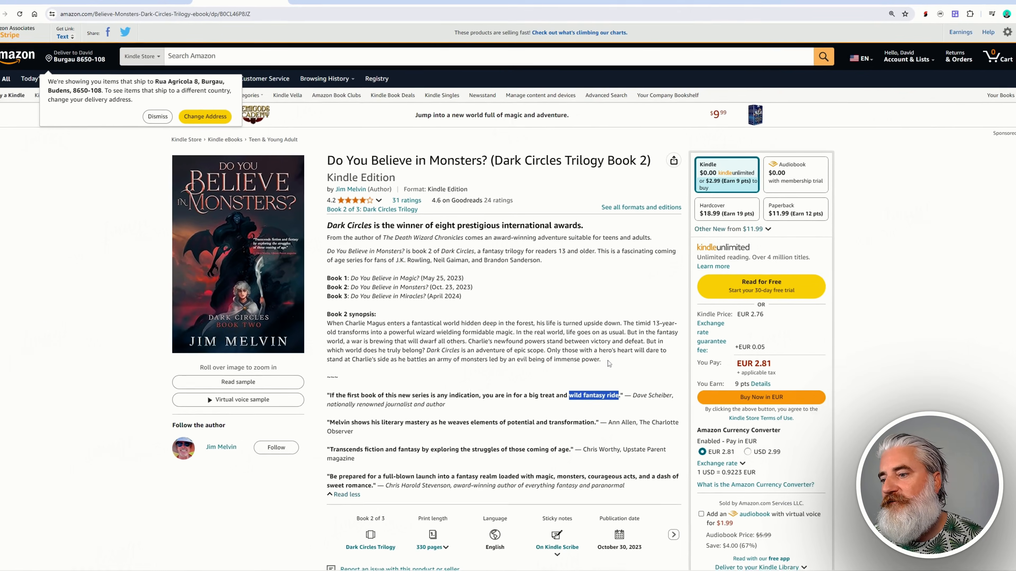
pyautogui.scroll(-5, 676, 364)
pyautogui.scroll(-15, 627, 311)
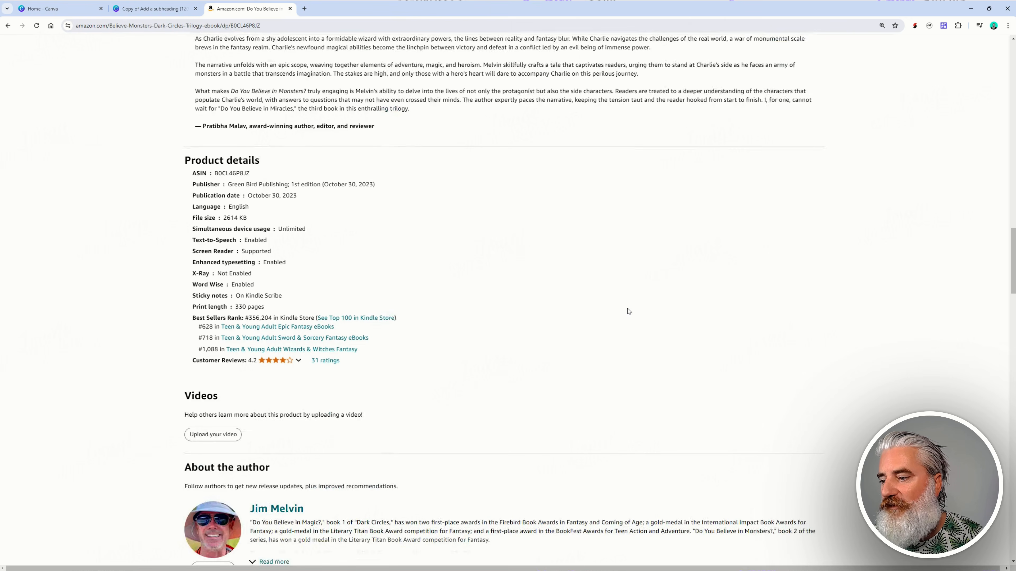
pyautogui.scroll(-5, 600, 327)
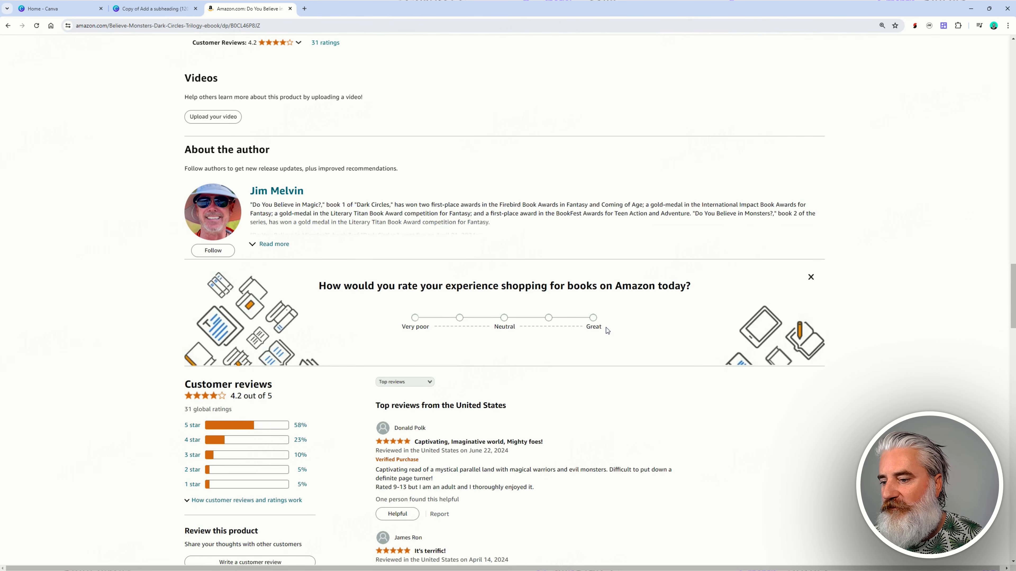
pyautogui.scroll(6, 612, 326)
pyautogui.scroll(15, 626, 324)
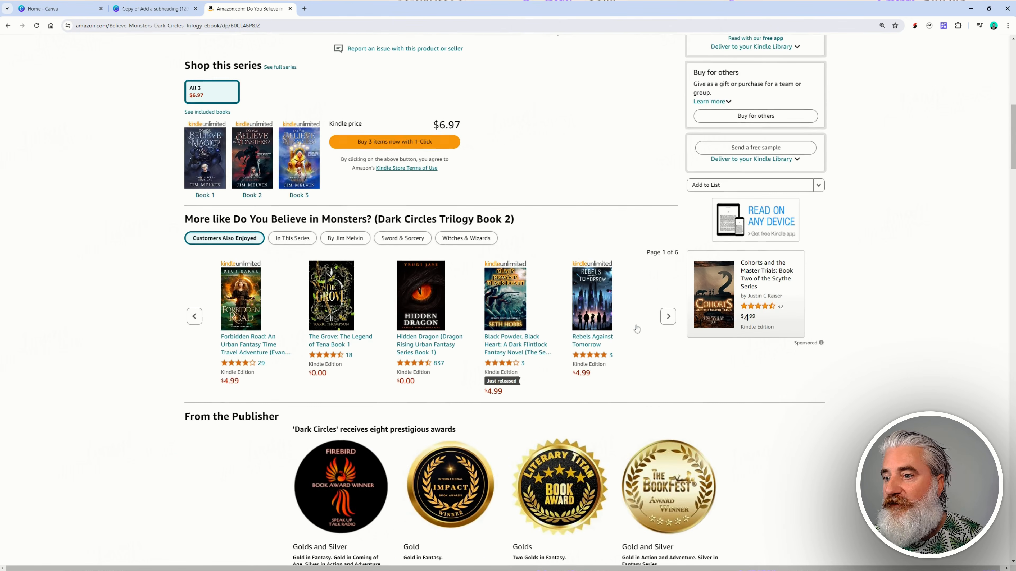
pyautogui.scroll(10, 639, 327)
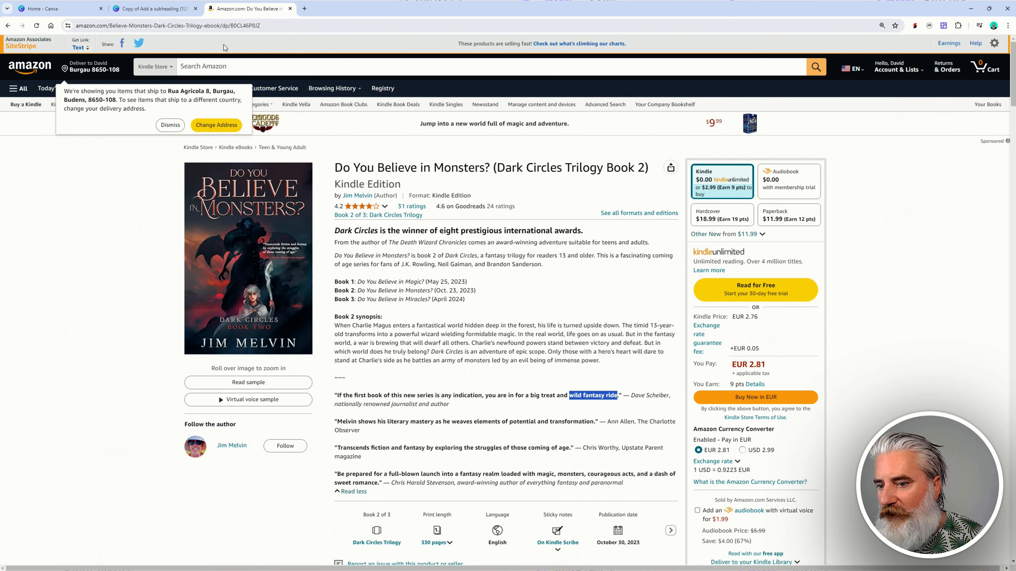
# - In the Canva design, enlarge the monster artwork to cover the whole square page and place the book cover near its lower right corner
pyautogui.click(121, 5)
pyautogui.moveTo(540, 215); pyautogui.dragTo(571, 167)
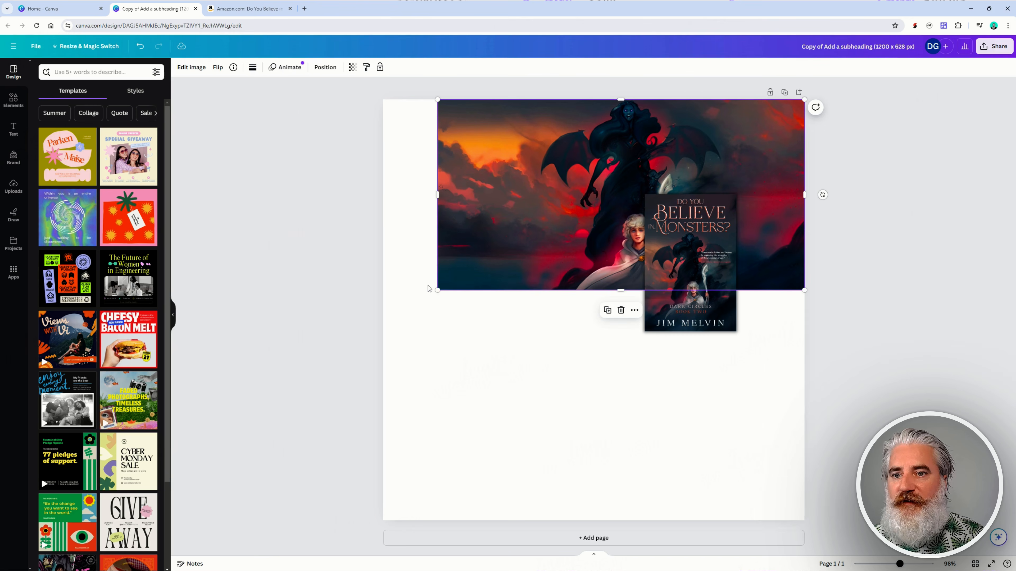
pyautogui.moveTo(435, 301); pyautogui.dragTo(41, 554)
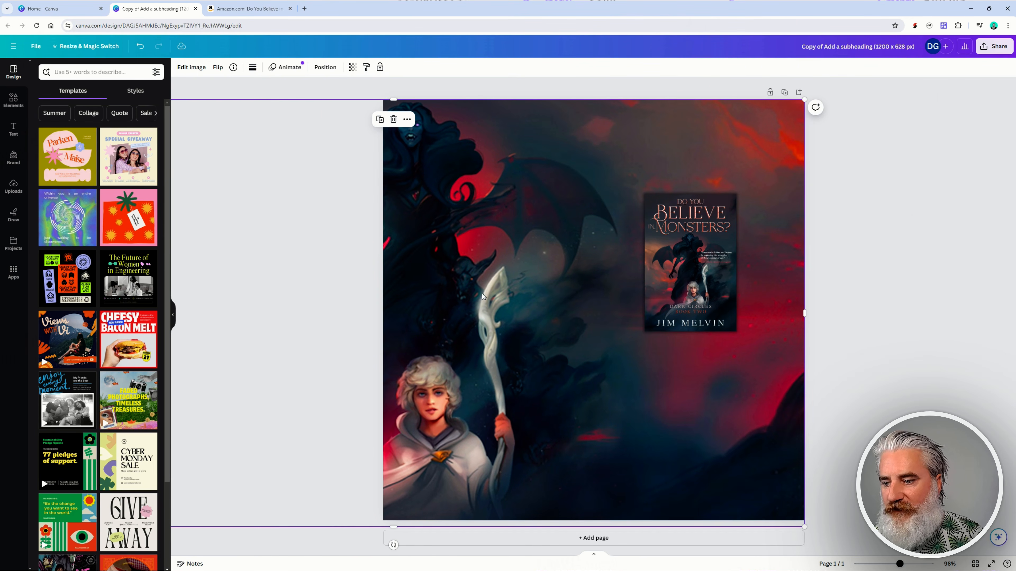
pyautogui.moveTo(484, 297); pyautogui.dragTo(745, 375)
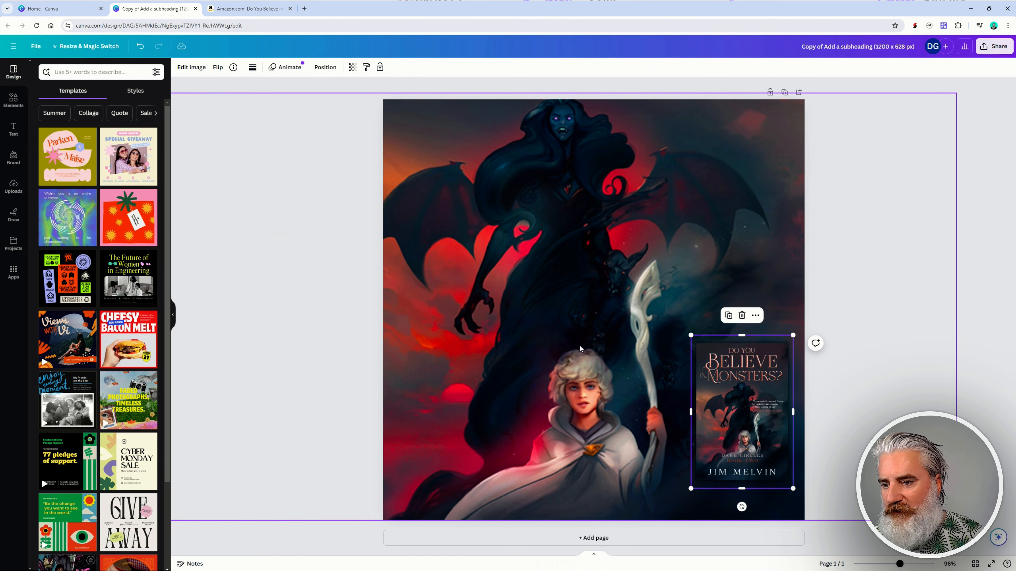
# - Scale the background artwork down to the page height and reposition it to show the whole monster with the boy below
pyautogui.scroll(-3, 601, 256)
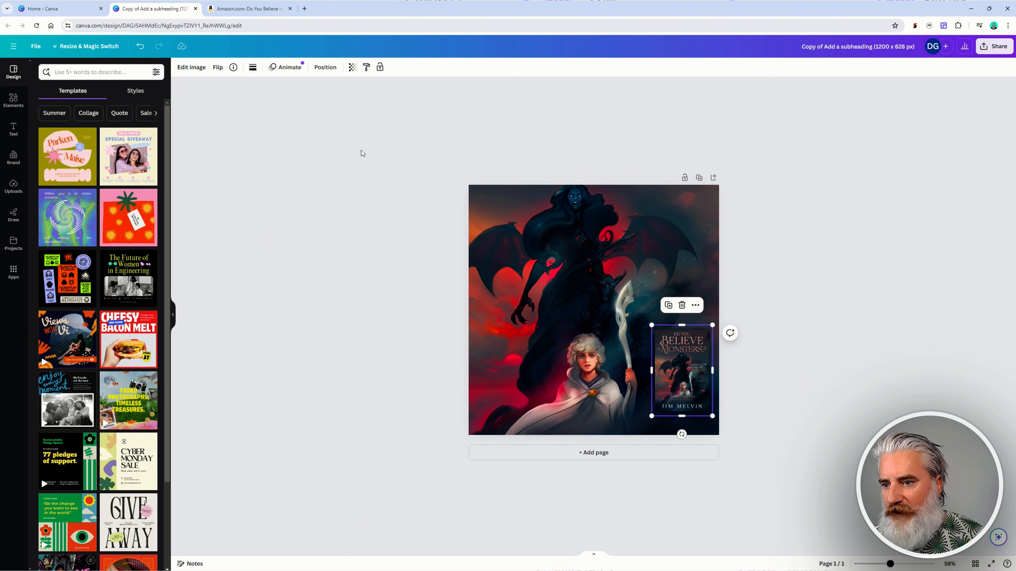
pyautogui.click(610, 218)
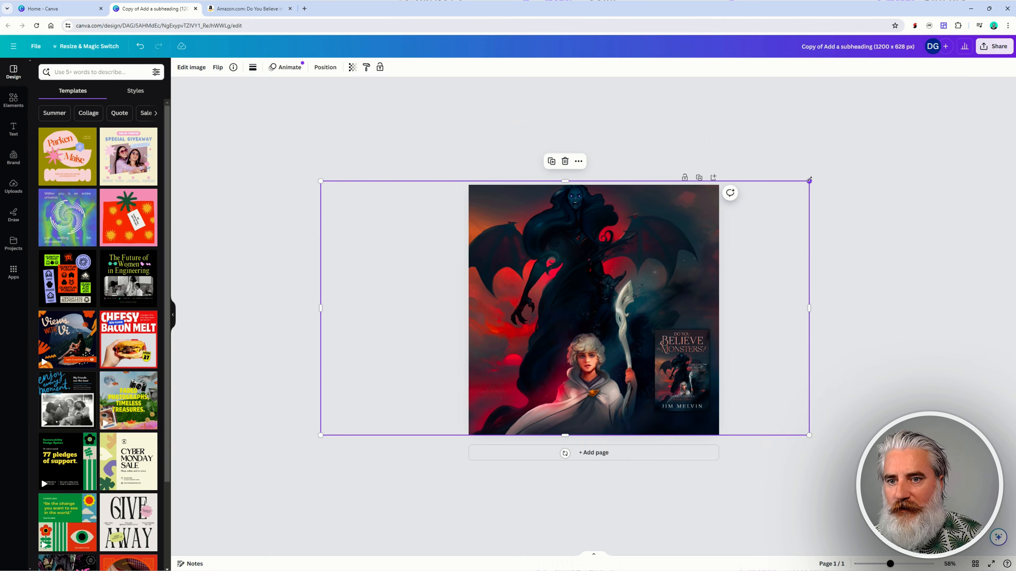
pyautogui.moveTo(809, 180); pyautogui.dragTo(801, 185)
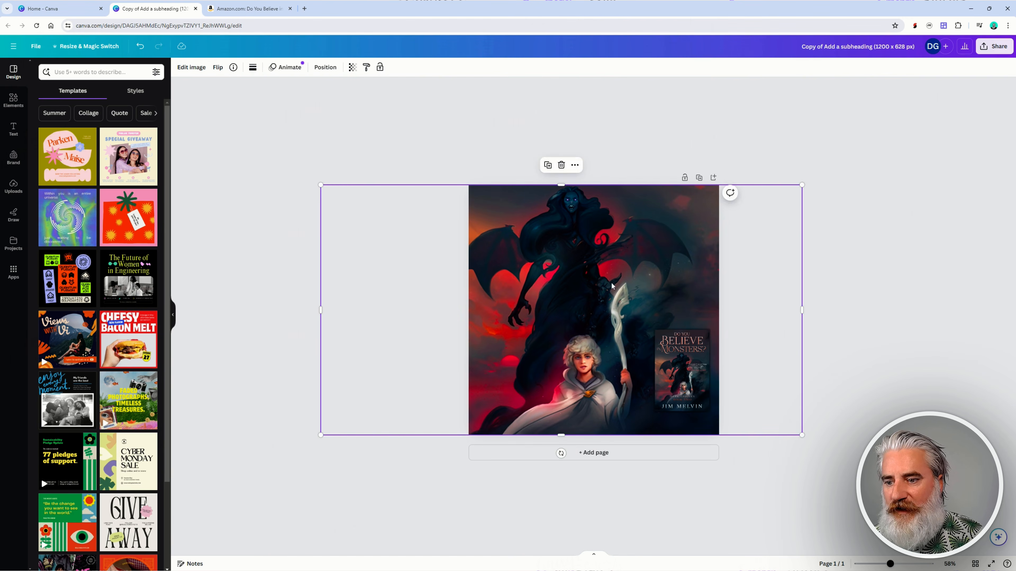
pyautogui.moveTo(612, 286)
pyautogui.mouseDown()
pyautogui.moveTo(689, 233)
pyautogui.moveTo(638, 289)
pyautogui.moveTo(606, 275)
pyautogui.mouseUp()
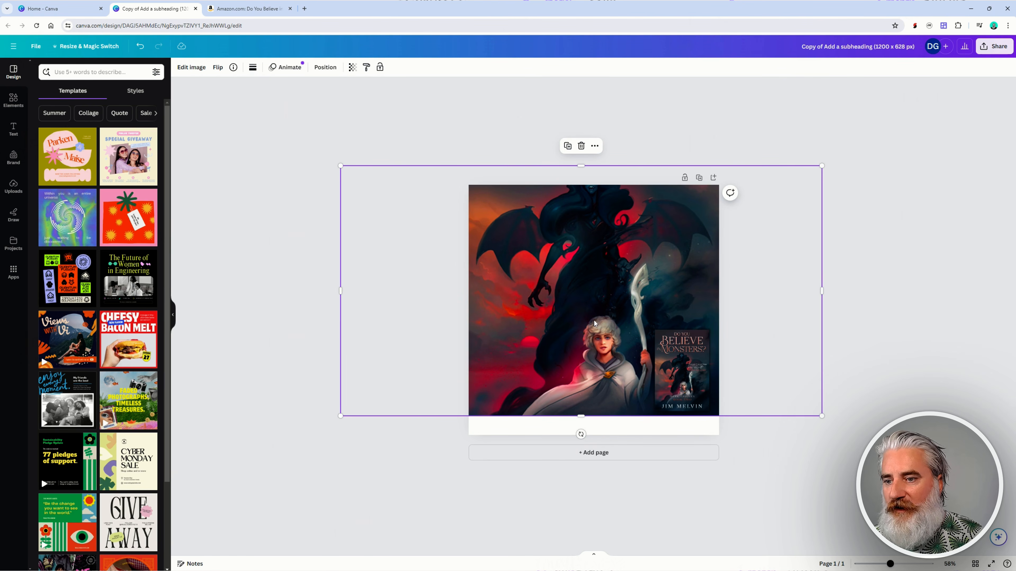
pyautogui.moveTo(595, 323); pyautogui.dragTo(592, 343)
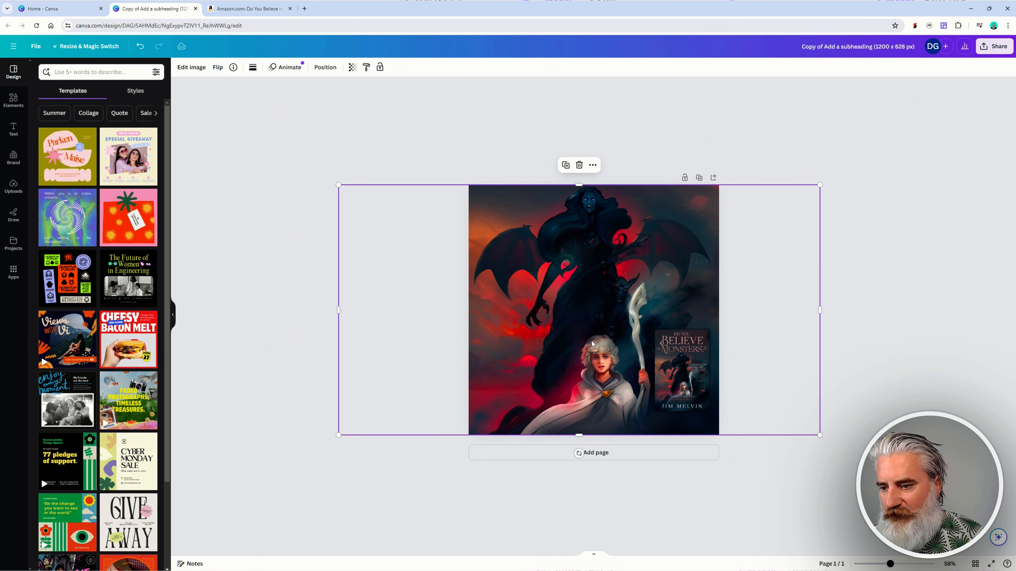
# - Move the book cover to the artwork's lower left corner and enlarge it to about 454 × 681
pyautogui.moveTo(695, 383); pyautogui.dragTo(515, 397)
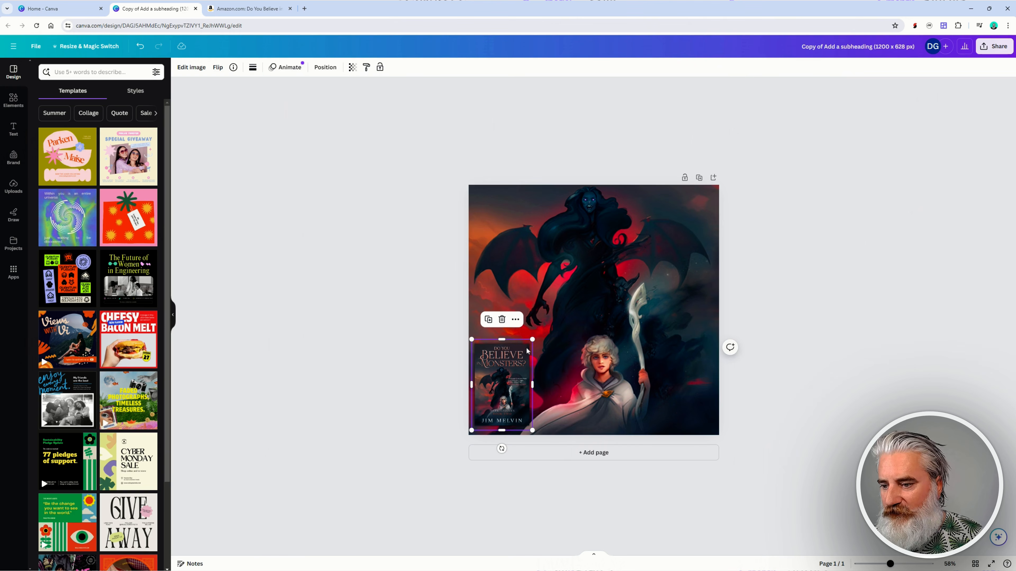
pyautogui.moveTo(533, 340); pyautogui.dragTo(584, 279)
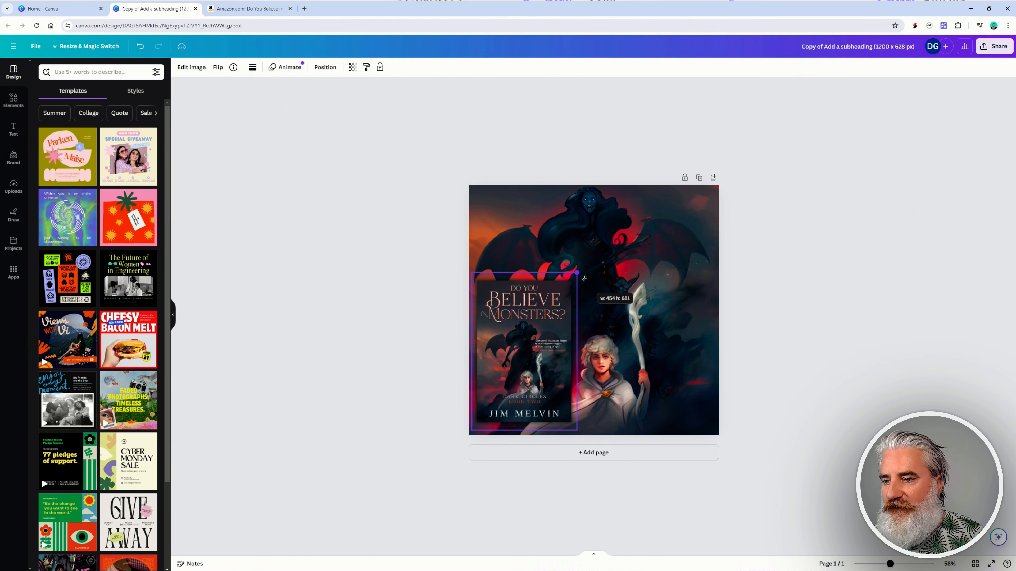
pyautogui.moveTo(547, 340); pyautogui.dragTo(544, 343)
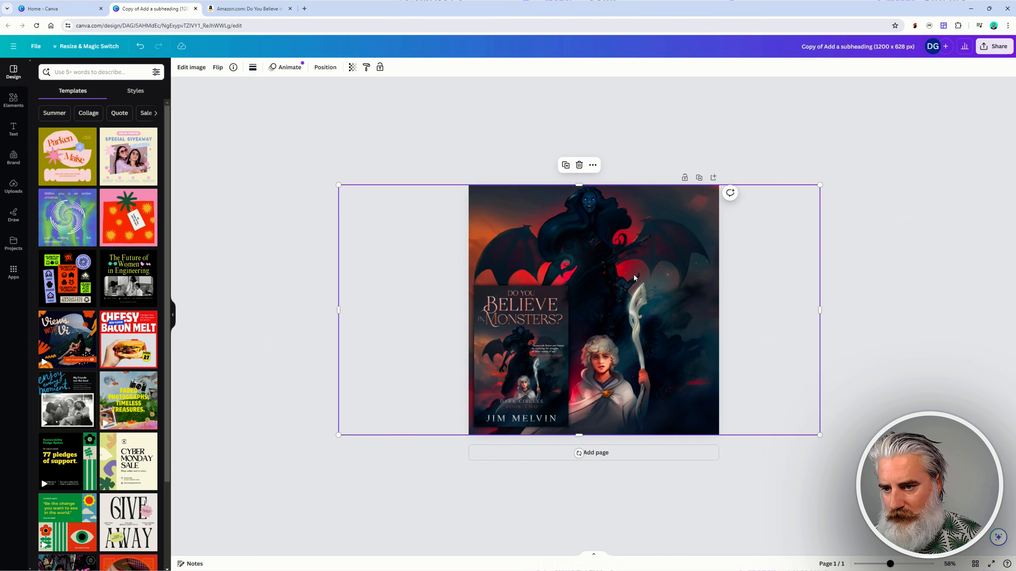
# - Shift the background artwork right so the boy clears the book cover, and enlarge the cover slightly more
pyautogui.moveTo(634, 274); pyautogui.dragTo(662, 296)
pyautogui.moveTo(552, 339); pyautogui.dragTo(549, 340)
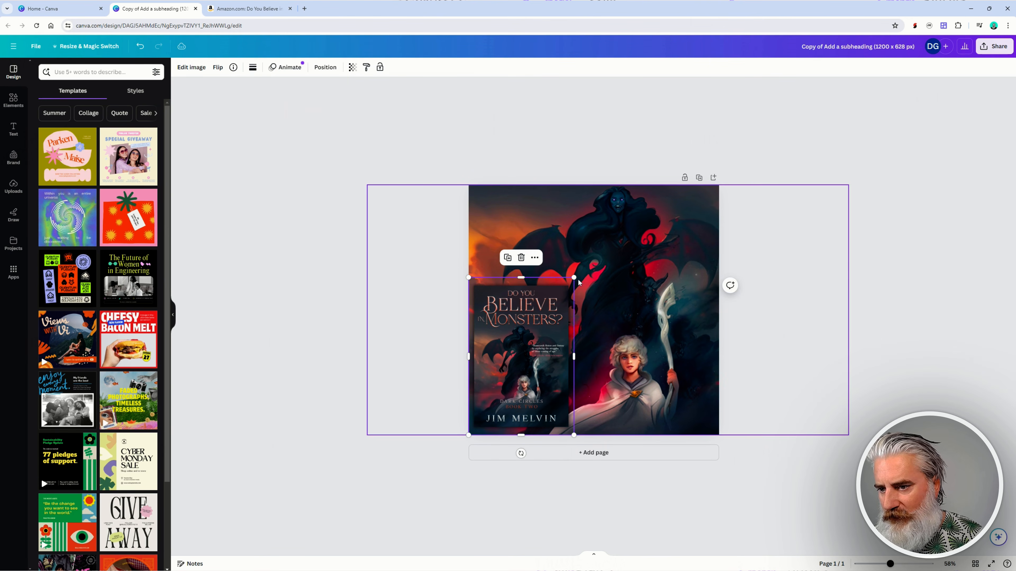
pyautogui.moveTo(575, 278); pyautogui.dragTo(595, 266)
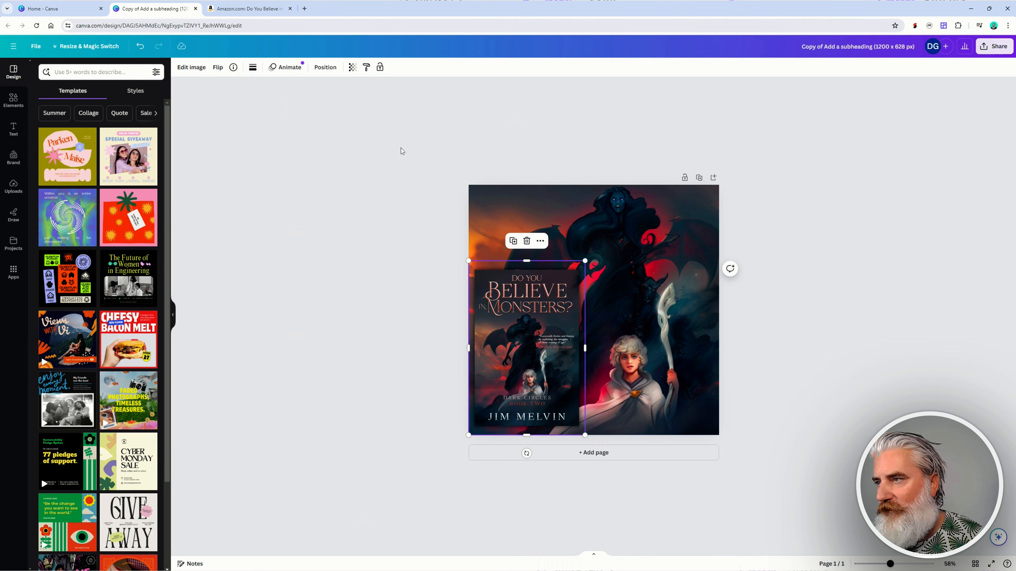
# - Check the book's Kindle price in US dollars on its Amazon page and return to the Canva design
pyautogui.click(234, 5)
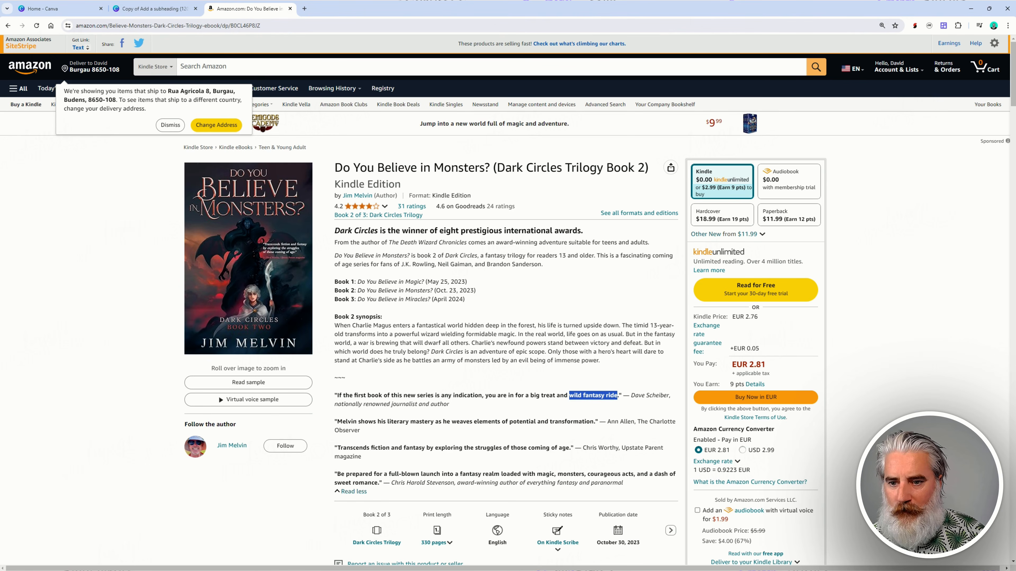
pyautogui.scroll(-2, 747, 201)
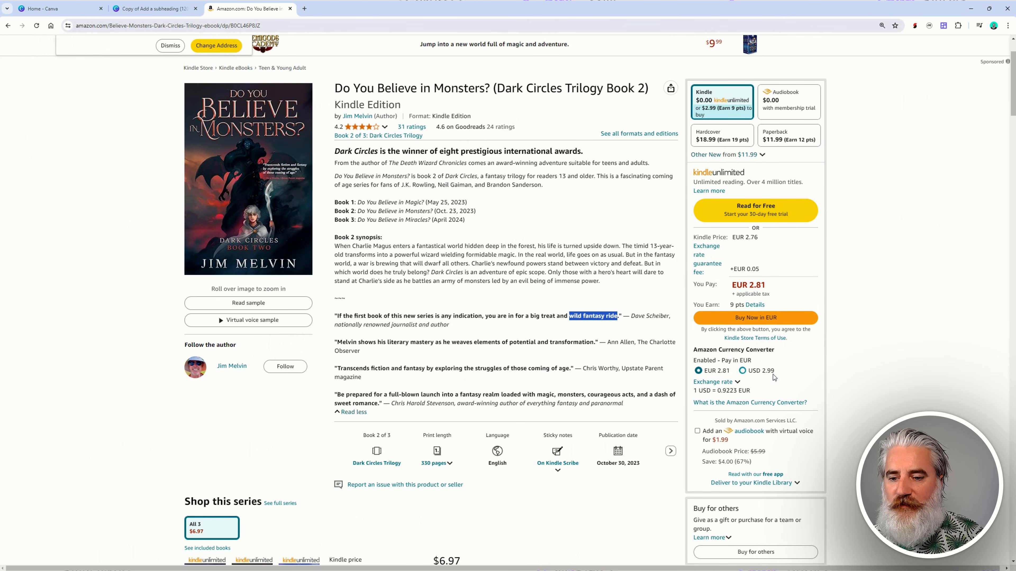
pyautogui.click(143, 6)
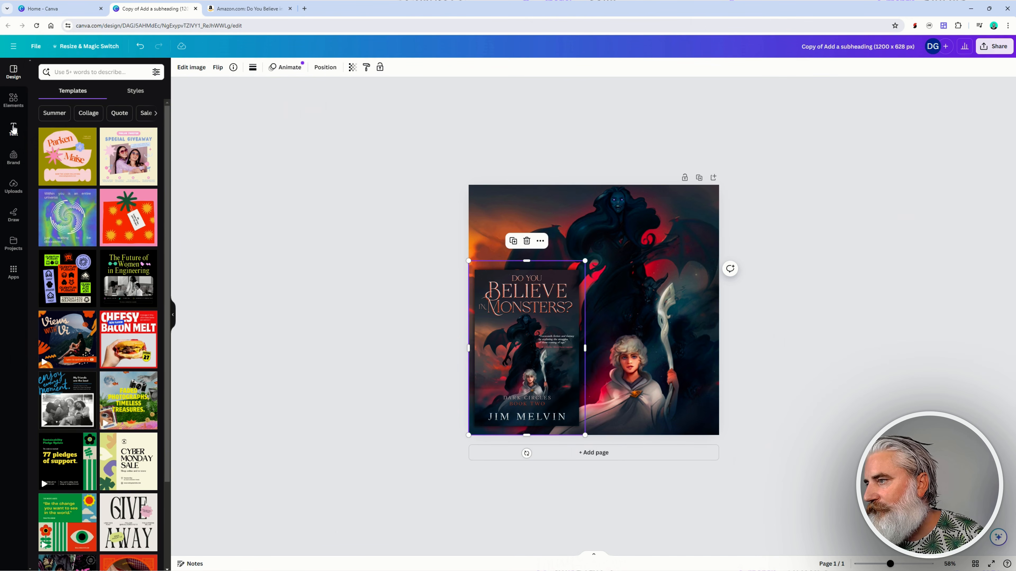
# - Add a square shape over the artwork and reduce its height to a shallow rectangle
pyautogui.click(13, 118)
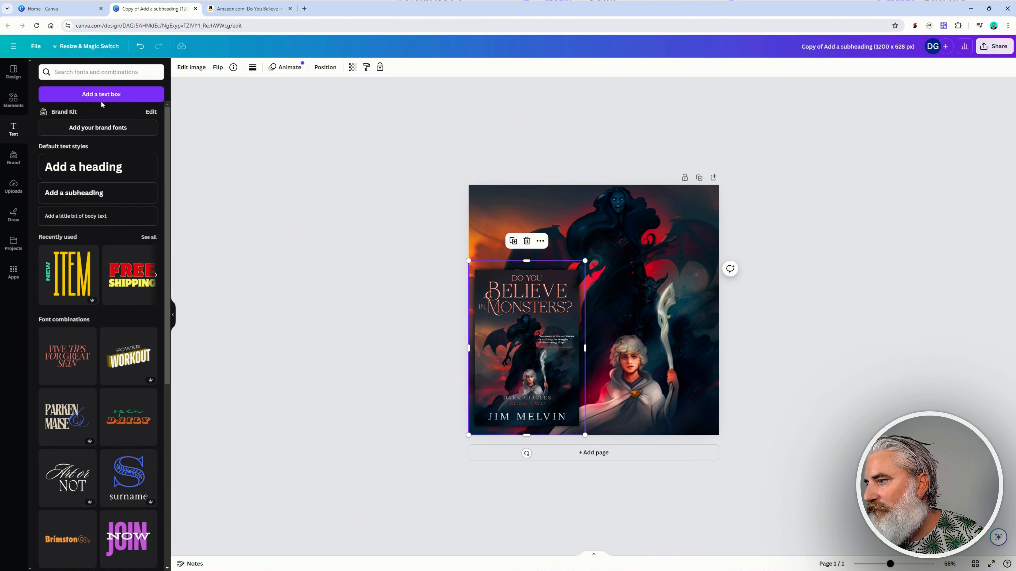
pyautogui.click(14, 99)
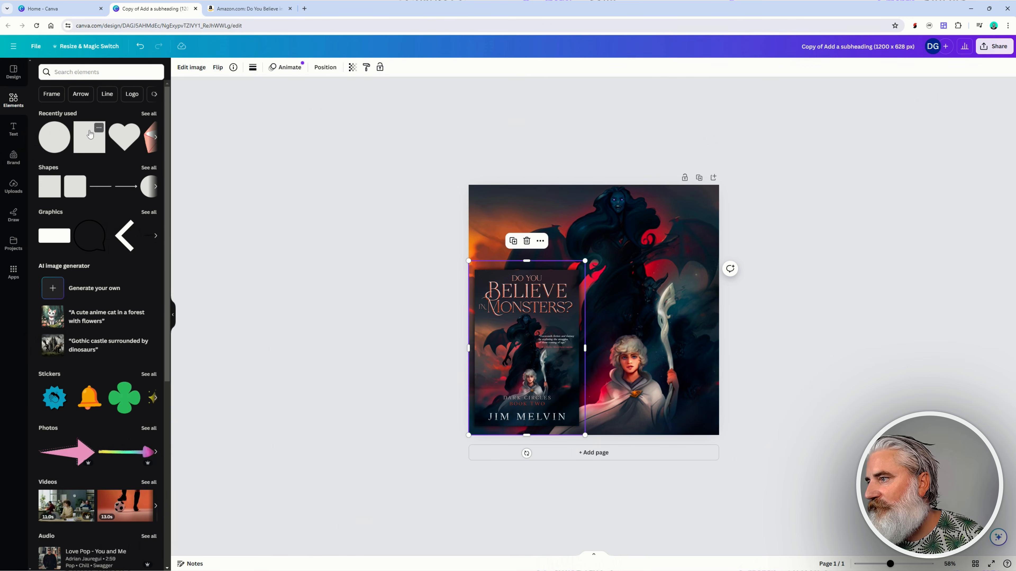
pyautogui.click(56, 134)
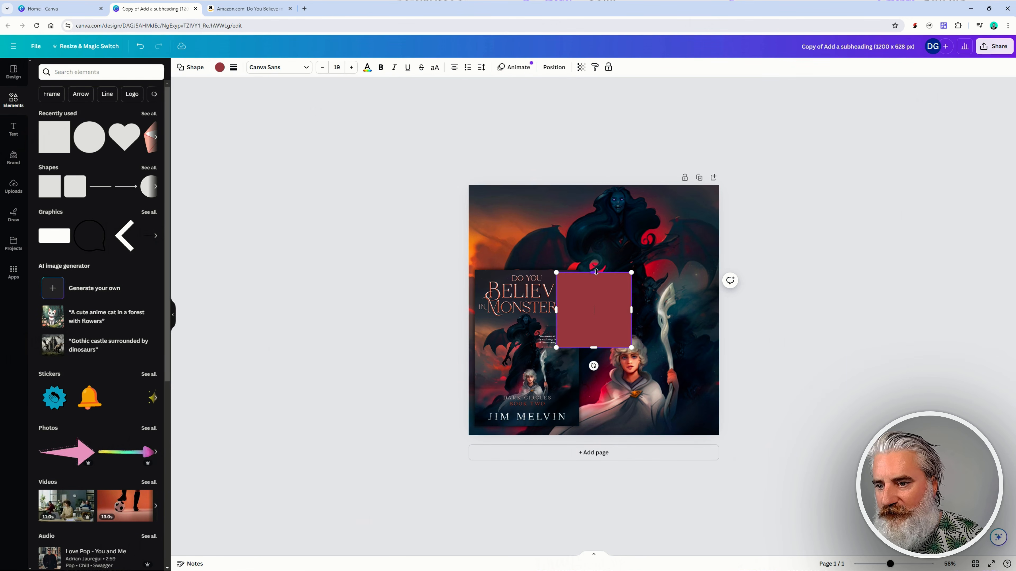
pyautogui.moveTo(596, 272); pyautogui.dragTo(605, 323)
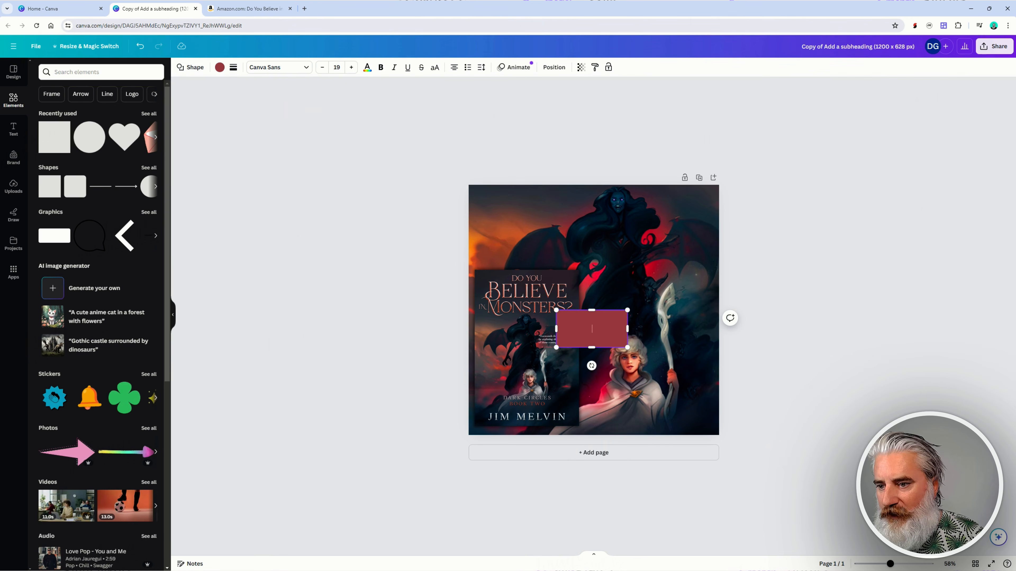
# - Try the many-pointed starburst and arrow shapes on the rectangle, and switch it back to the square shape
pyautogui.click(190, 69)
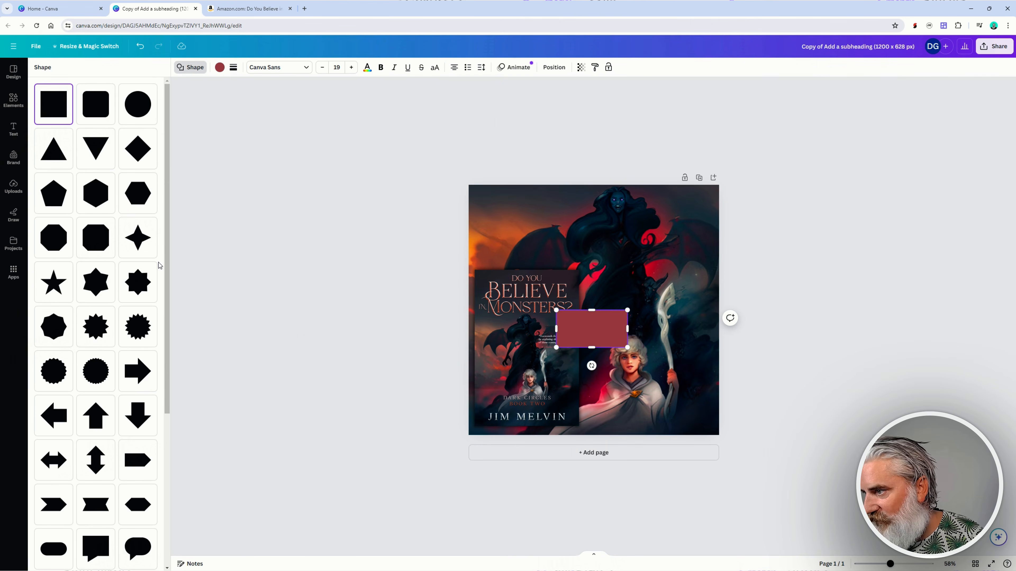
pyautogui.click(144, 325)
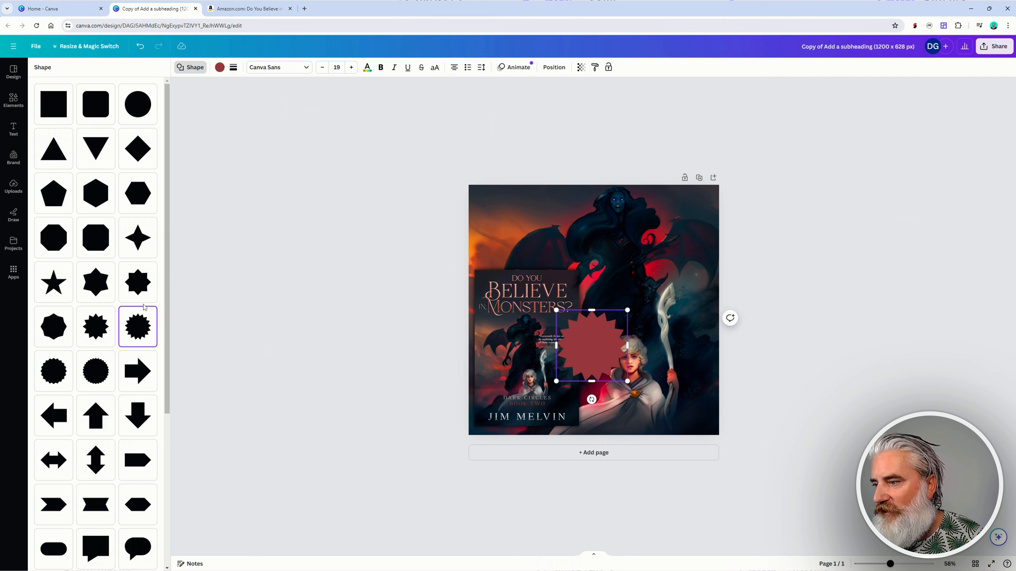
pyautogui.click(137, 370)
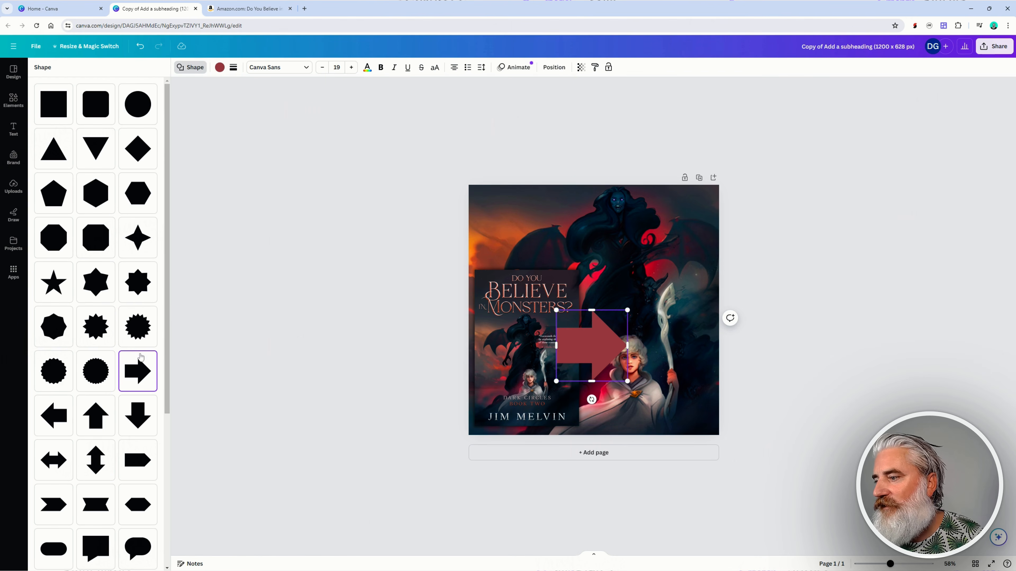
pyautogui.click(54, 104)
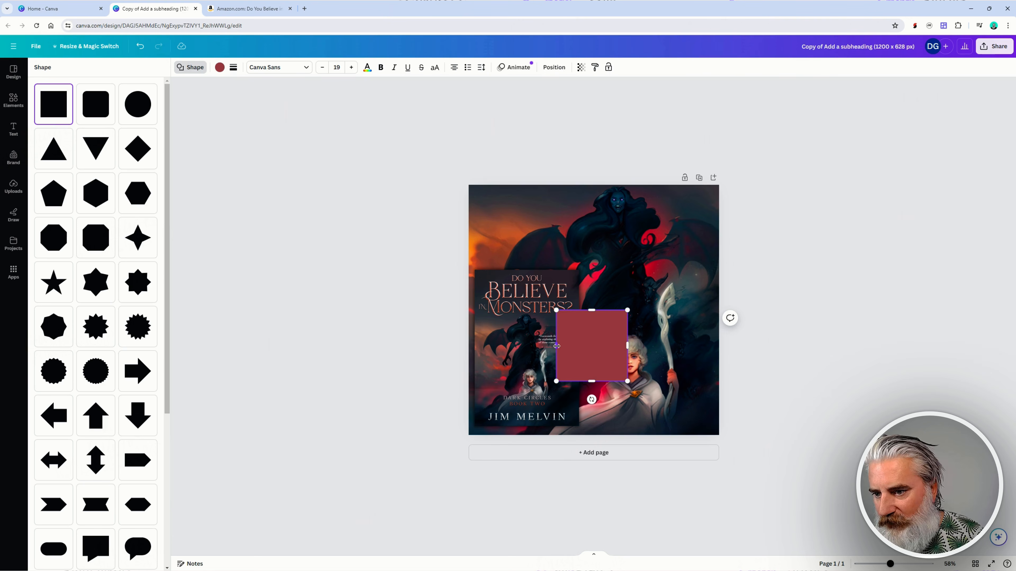
# - Stretch the square into a banner about 1319 × 171 px past both page sides and move it over the page's lower edge
pyautogui.moveTo(557, 346); pyautogui.dragTo(436, 345)
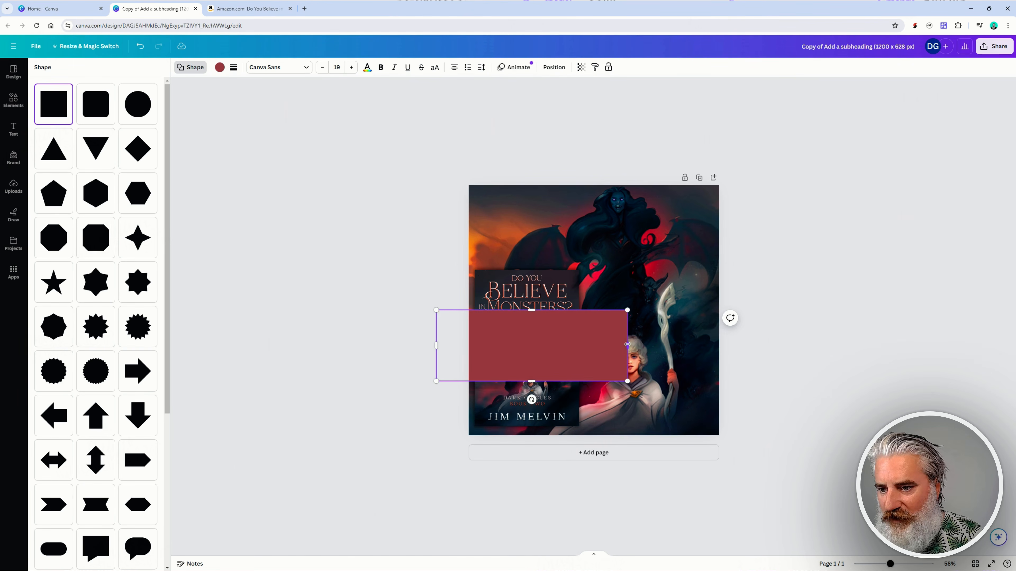
pyautogui.moveTo(627, 345); pyautogui.dragTo(743, 345)
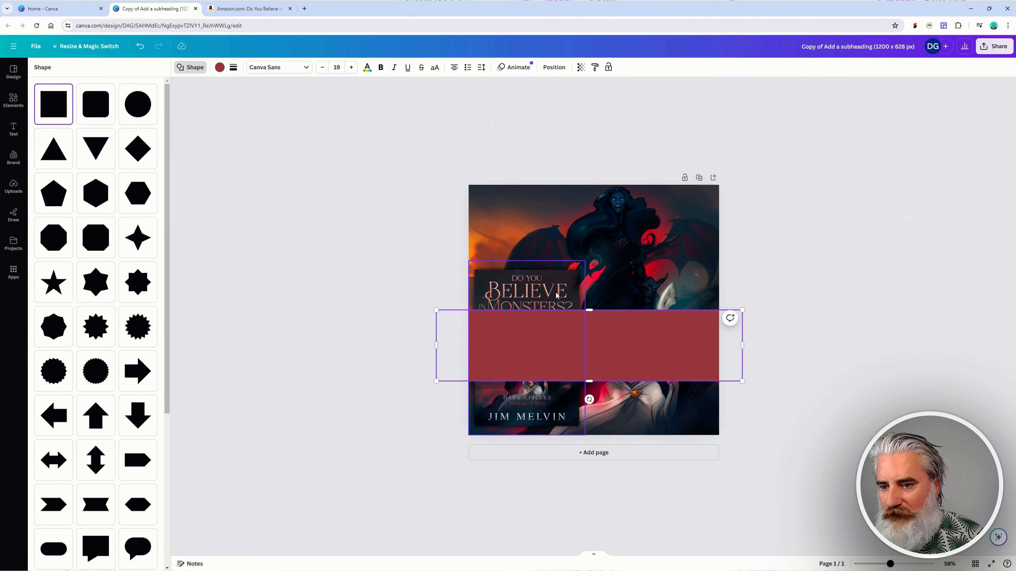
pyautogui.moveTo(590, 309); pyautogui.dragTo(592, 343)
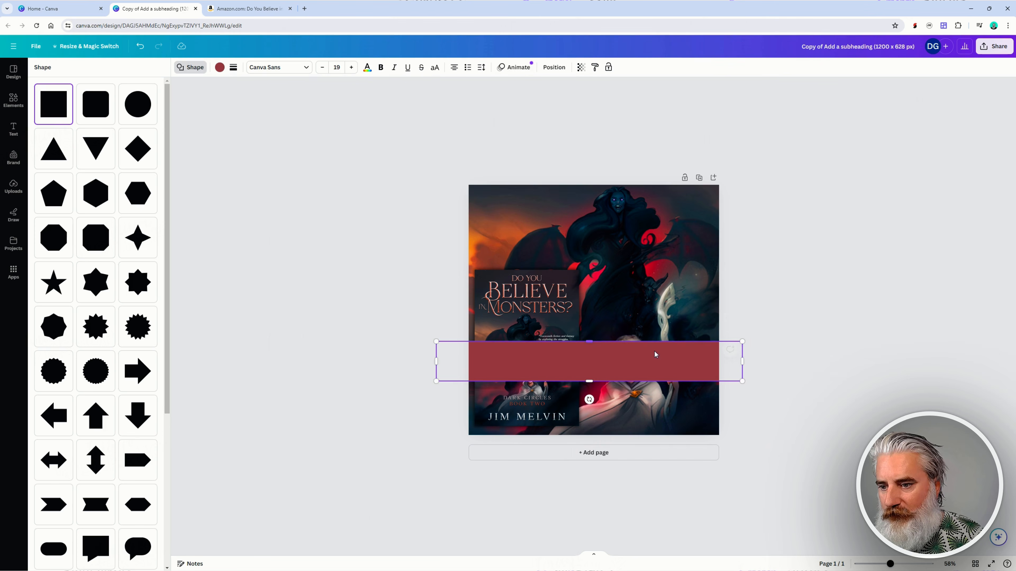
pyautogui.moveTo(676, 354); pyautogui.dragTo(685, 423)
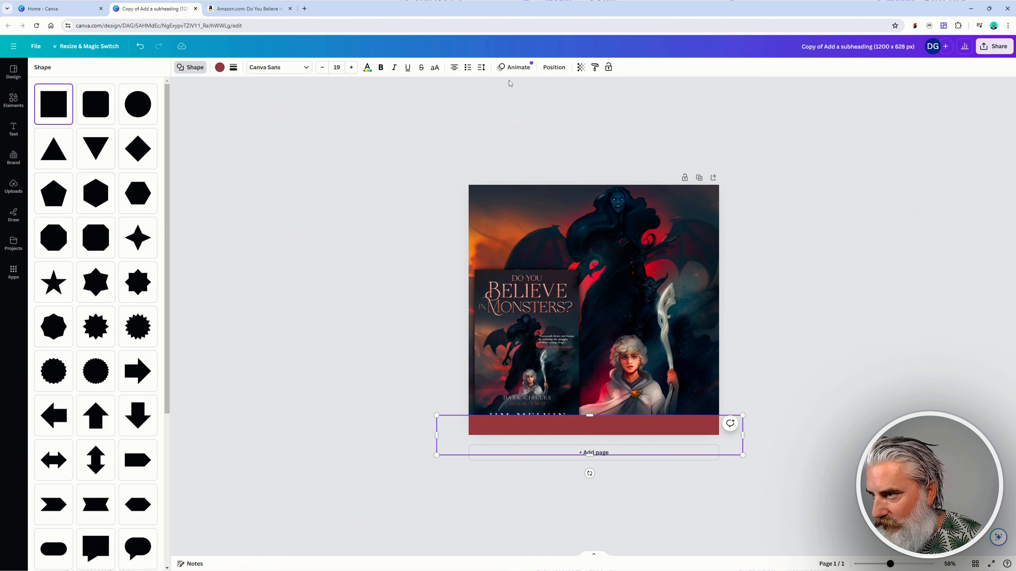
# - Send the banner backward so it sits behind the book cover but in front of the background artwork
pyautogui.click(553, 67)
pyautogui.click(128, 88)
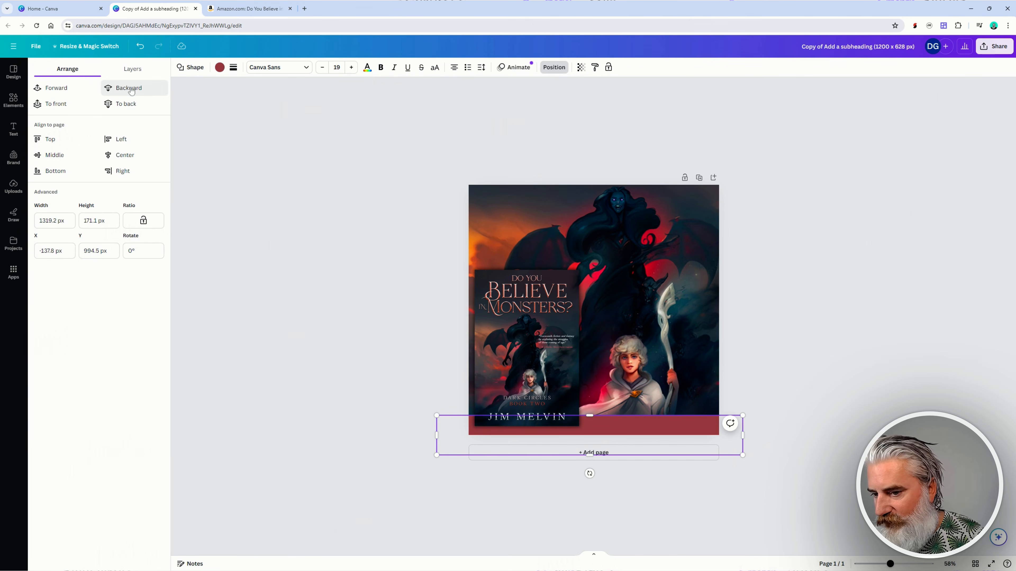
pyautogui.click(763, 289)
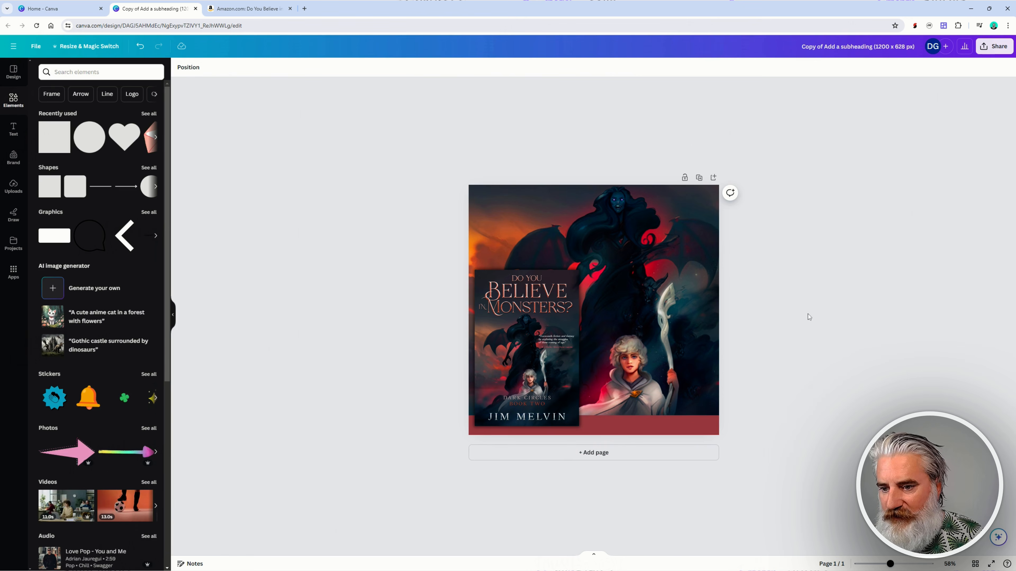
pyautogui.click(687, 431)
pyautogui.click(781, 311)
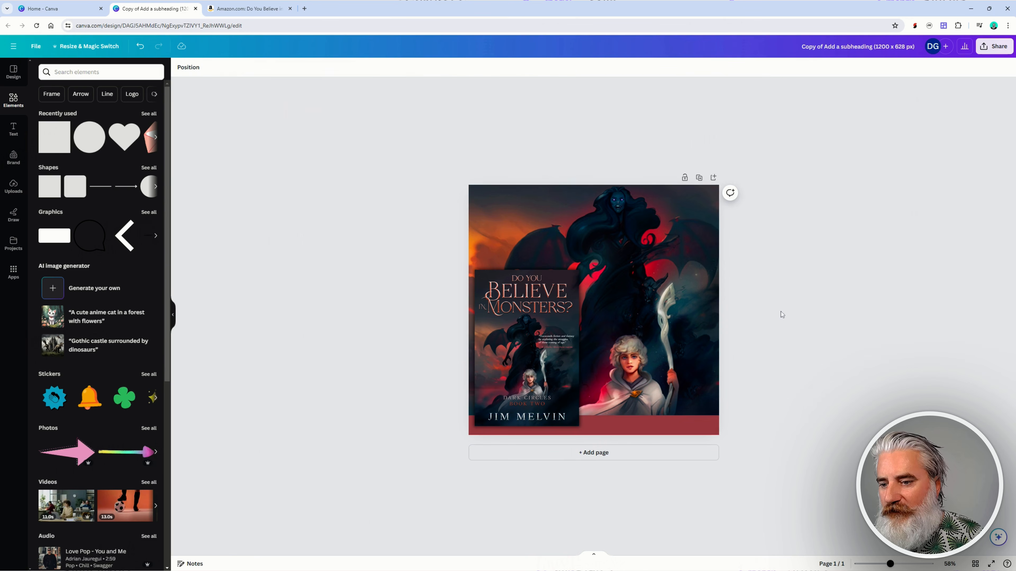
pyautogui.click(615, 388)
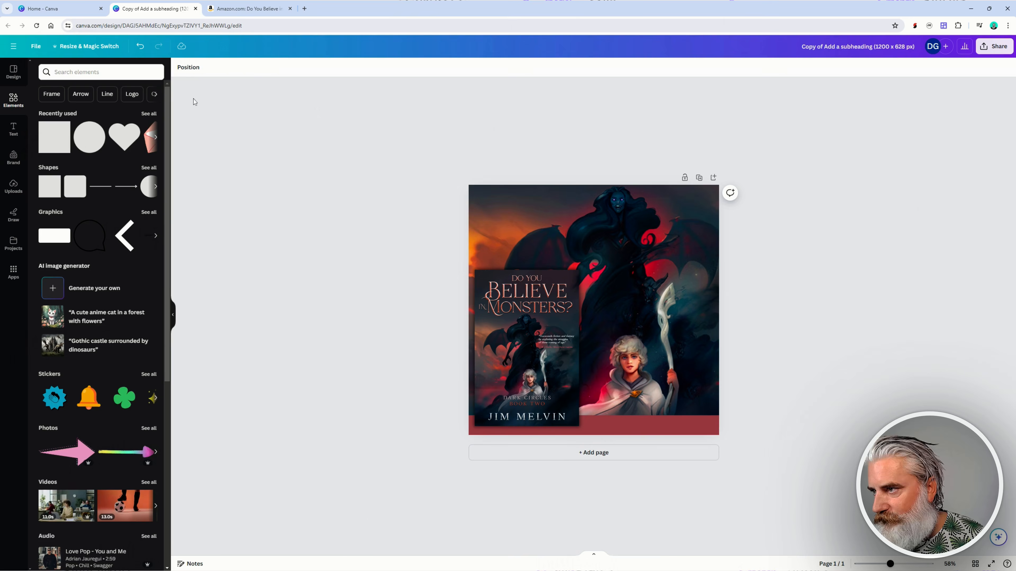
pyautogui.click(188, 67)
pyautogui.click(188, 67)
pyautogui.click(633, 222)
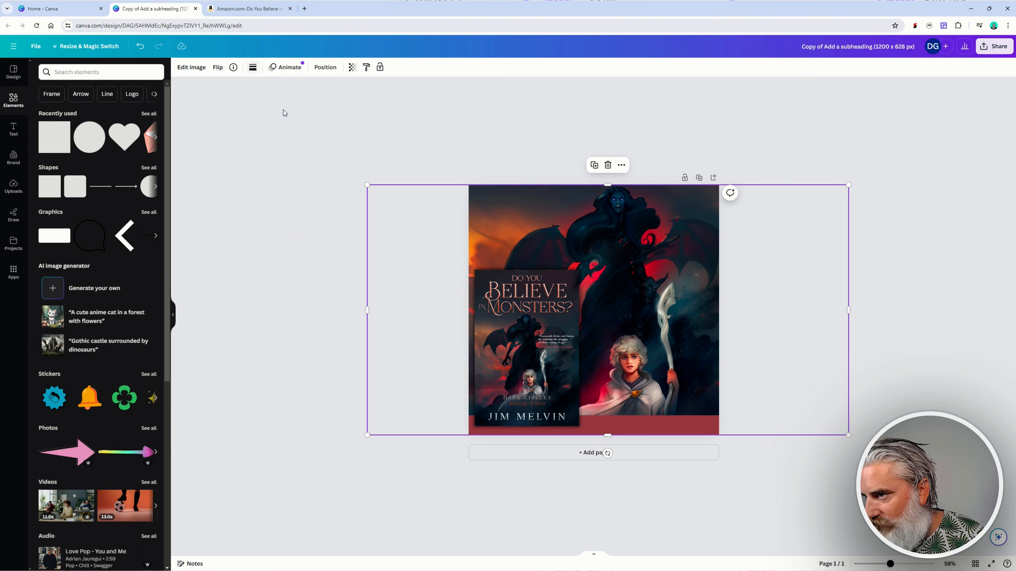
# - Set the banner's fill to a new bright red solid color, #FF0013
pyautogui.click(686, 418)
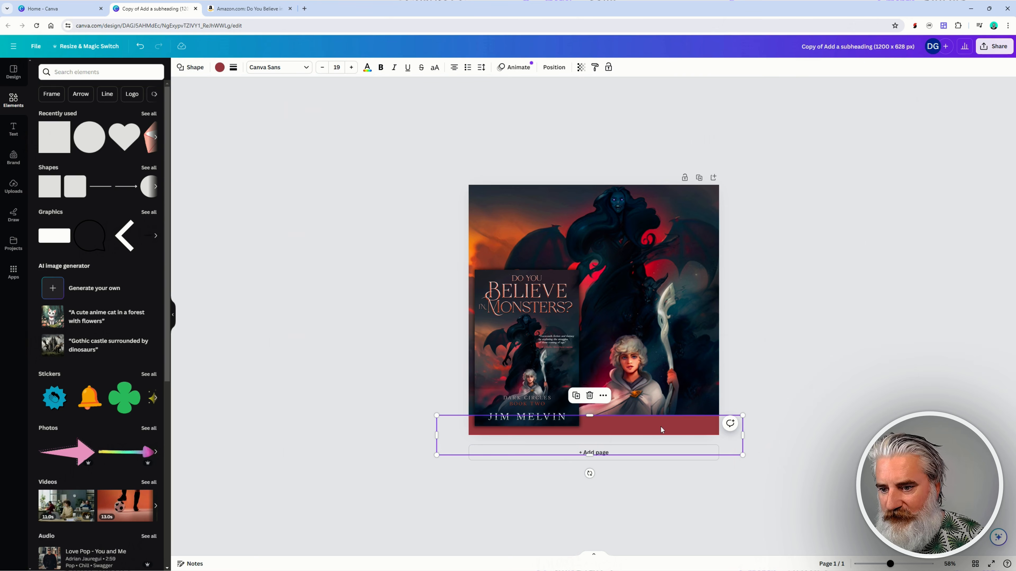
pyautogui.click(219, 68)
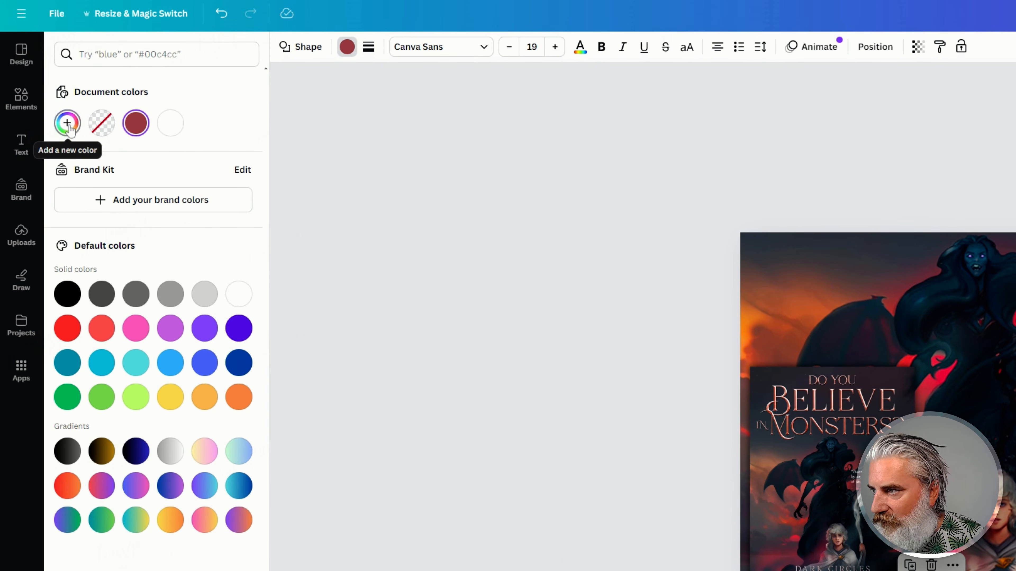
pyautogui.click(67, 123)
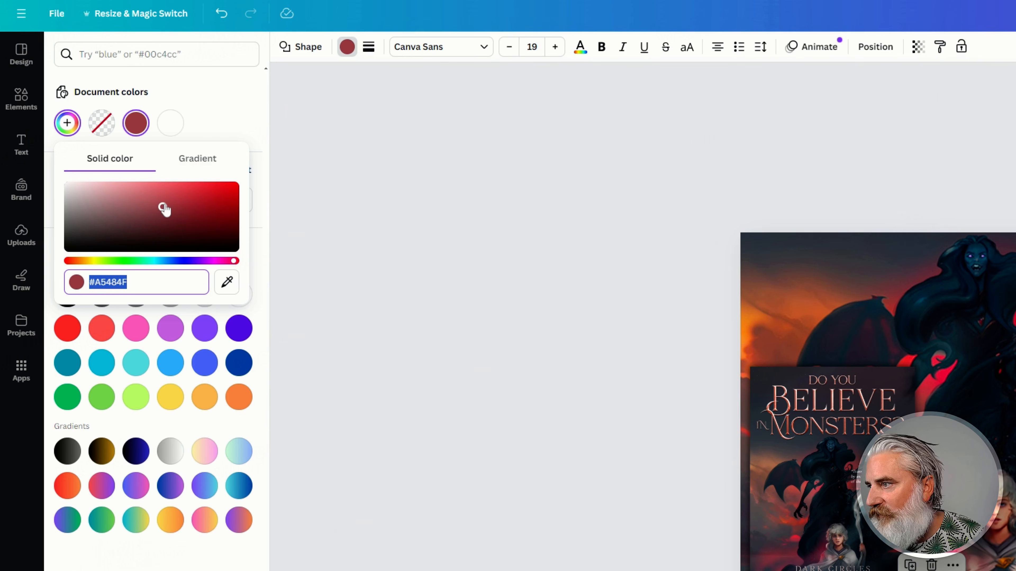
pyautogui.moveTo(164, 209); pyautogui.dragTo(238, 183)
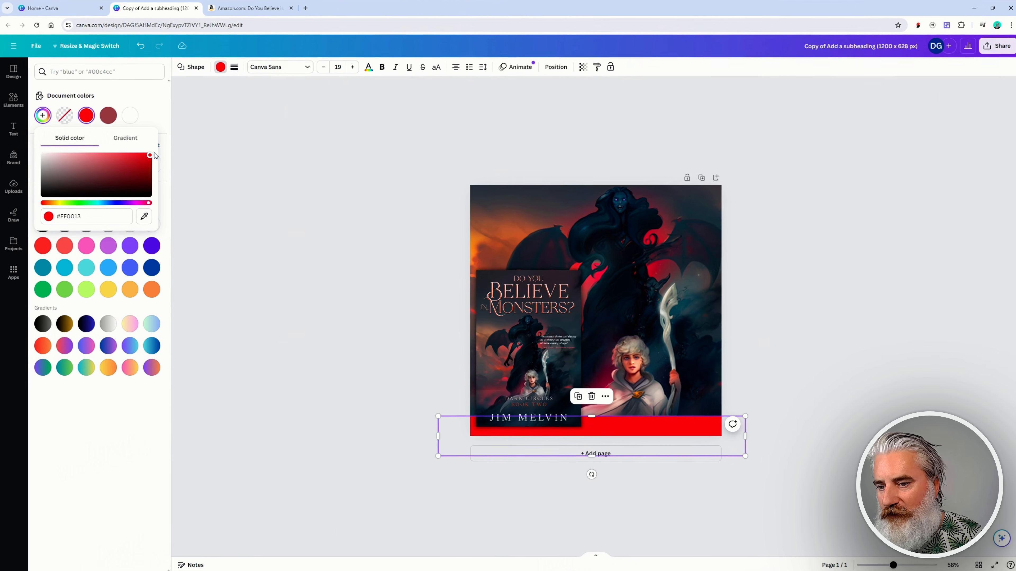
# - Sample reds from the background artwork for the banner's fill, trying #E8042A and settling on #D90233
pyautogui.click(144, 217)
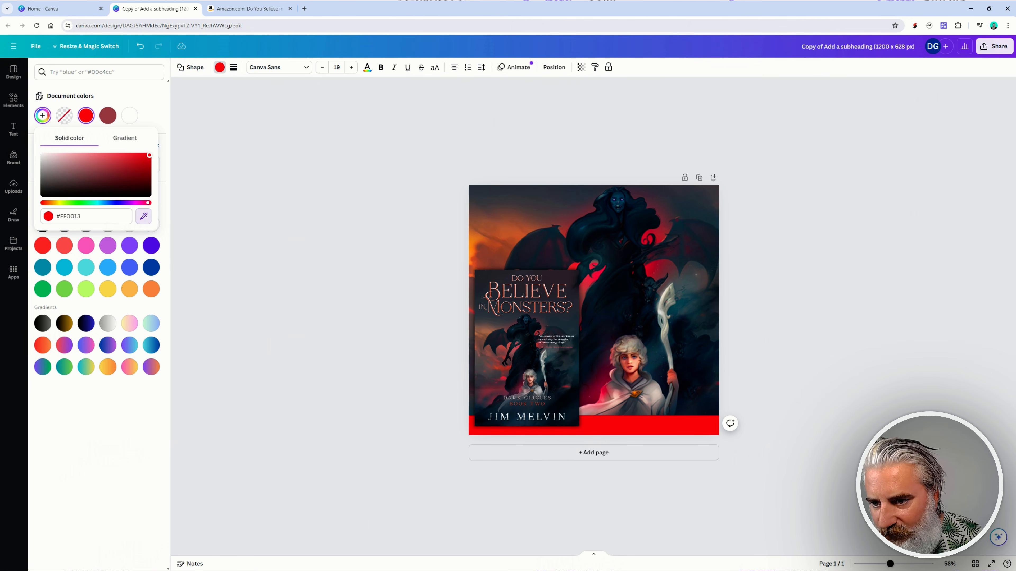
pyautogui.click(594, 273)
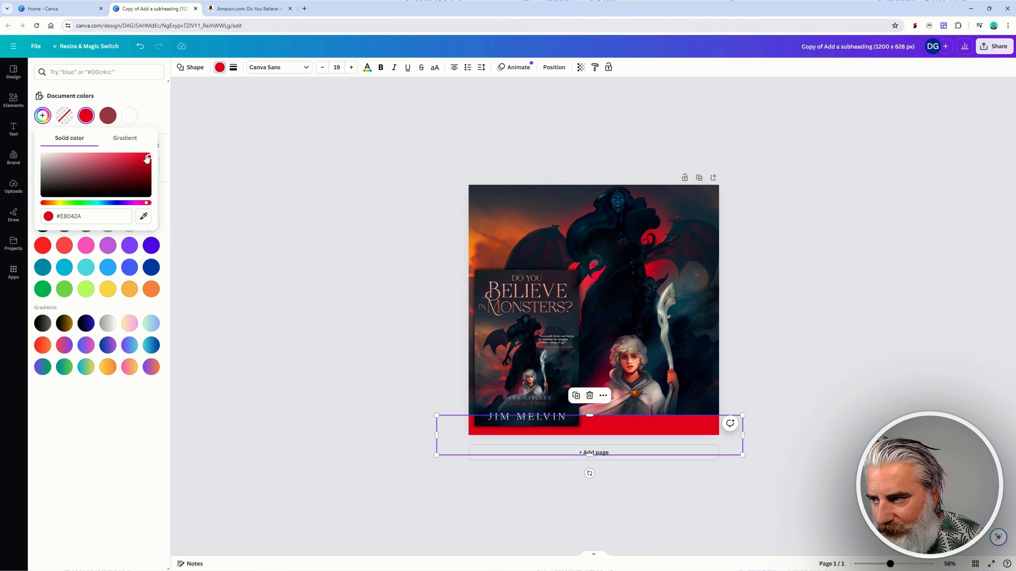
pyautogui.click(144, 217)
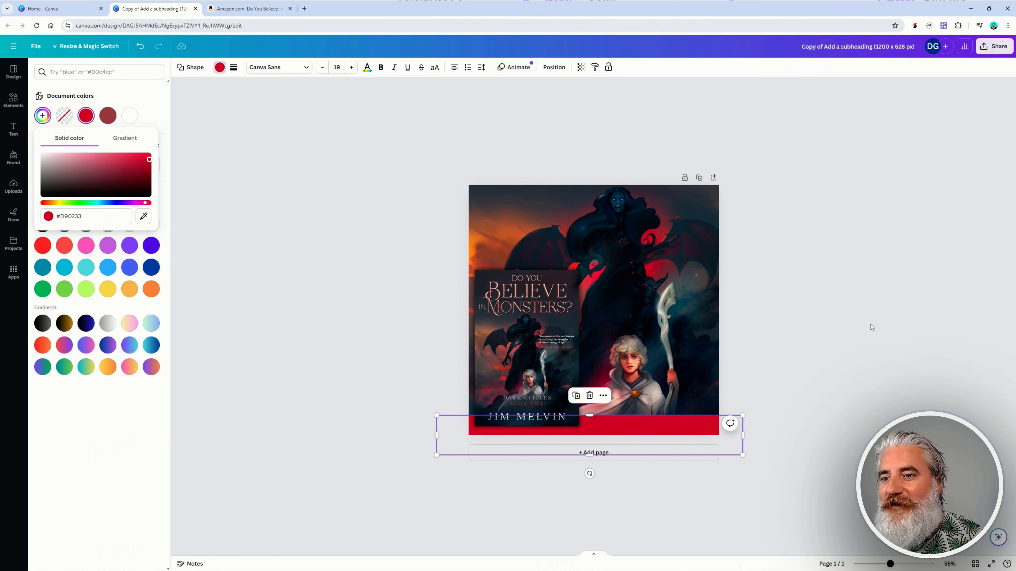
pyautogui.click(861, 312)
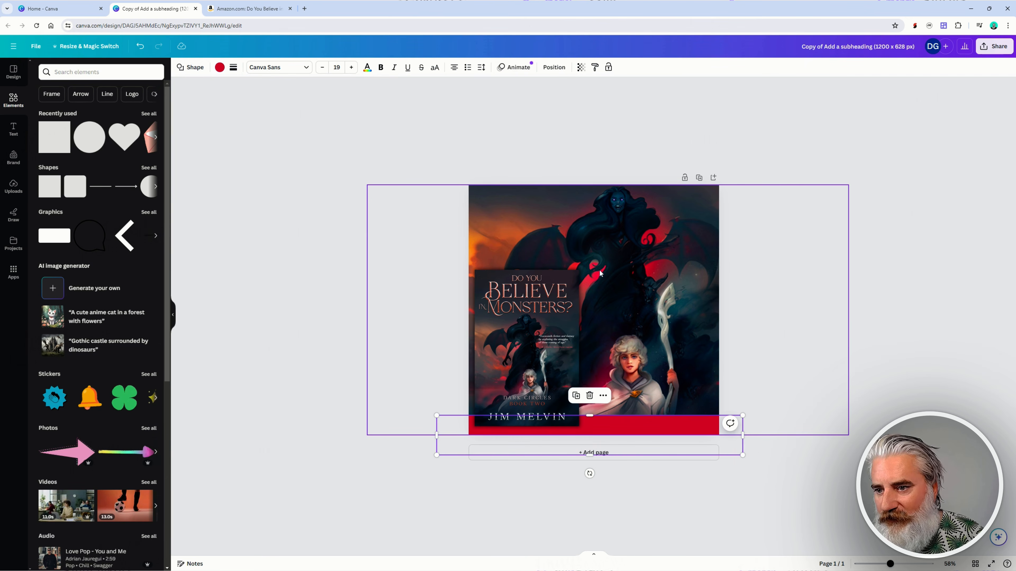
# - Recolor the banner with a brighter red sampled from the artwork around the monster, #FB044B, and deselect it
pyautogui.scroll(6, 598, 269)
pyautogui.scroll(2, 603, 240)
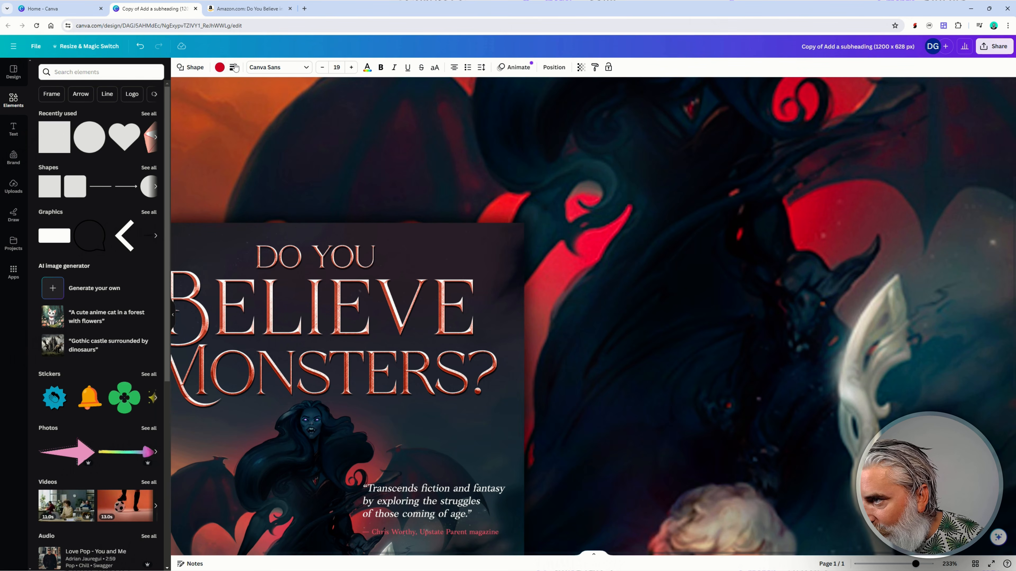
pyautogui.click(220, 68)
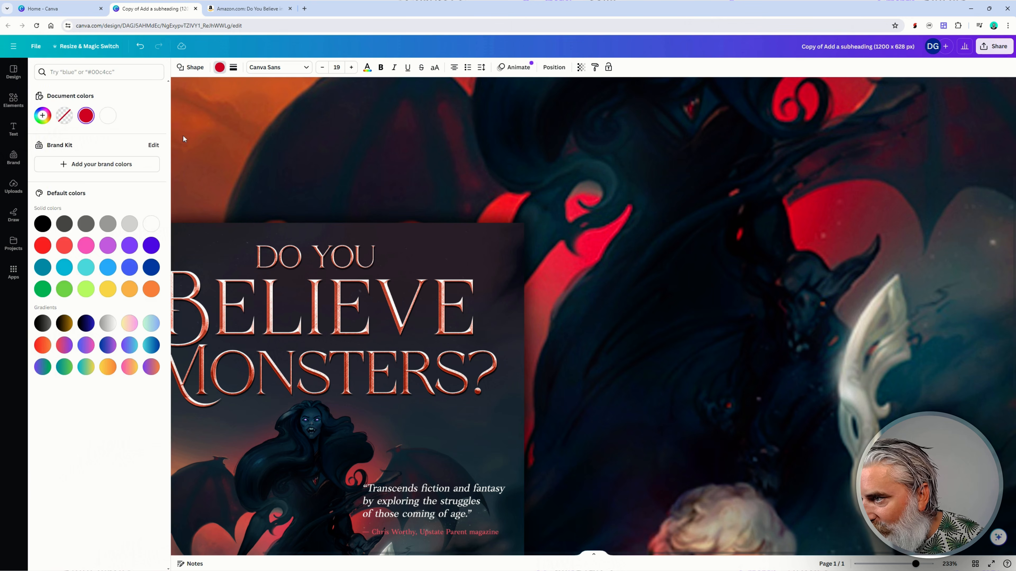
pyautogui.click(56, 120)
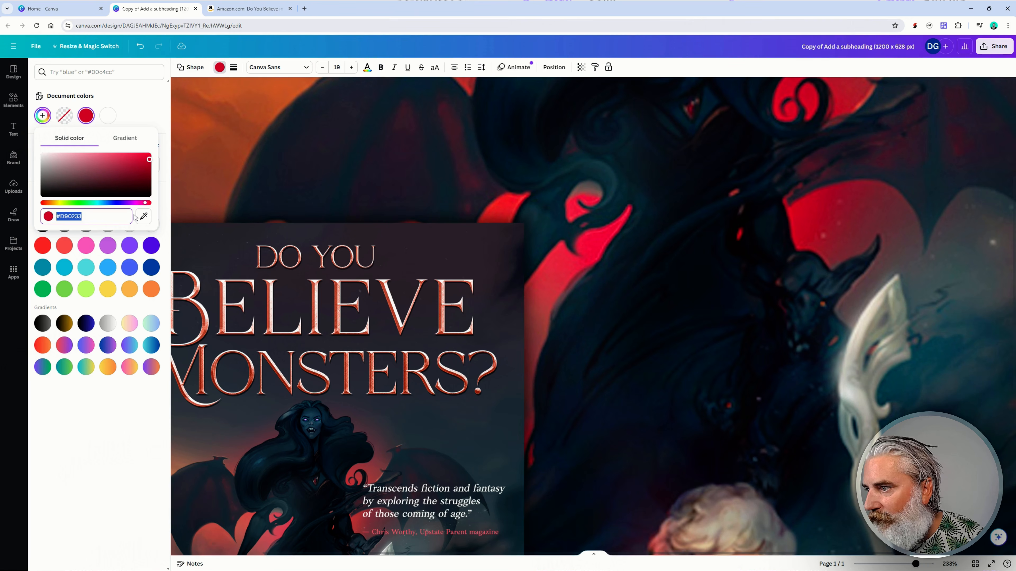
pyautogui.click(144, 216)
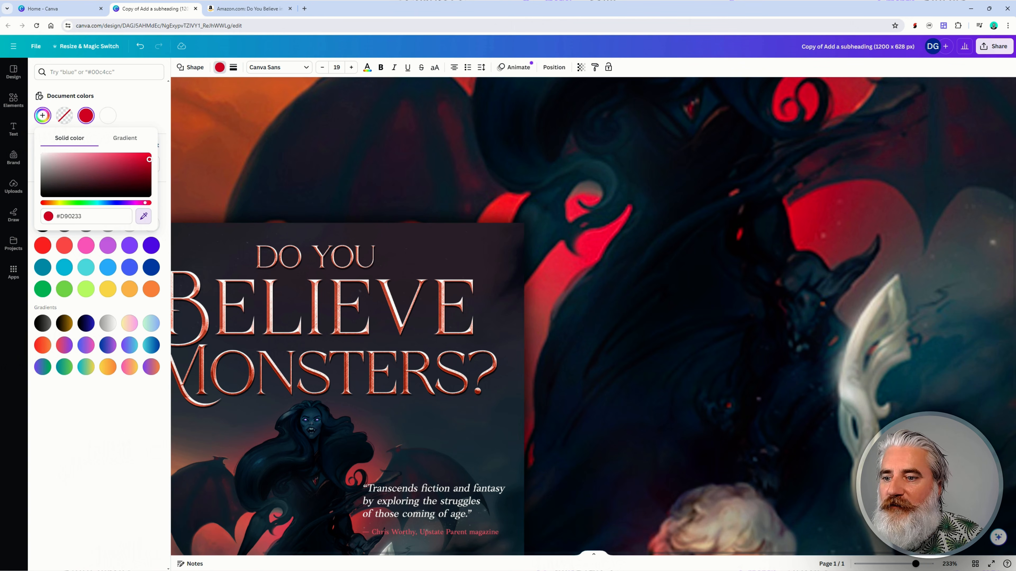
pyautogui.click(706, 250)
pyautogui.scroll(-5, 710, 249)
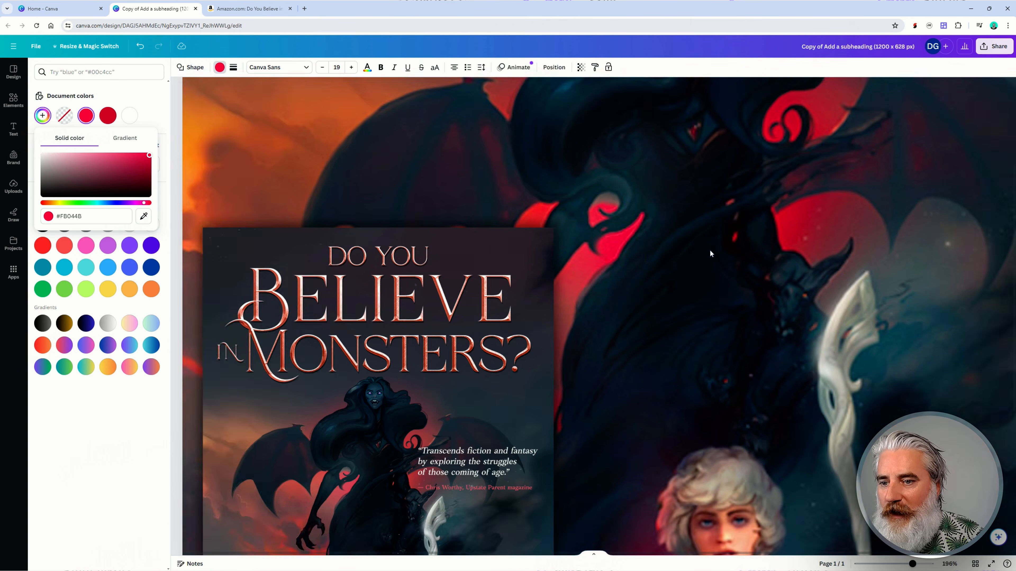
pyautogui.scroll(2, 709, 249)
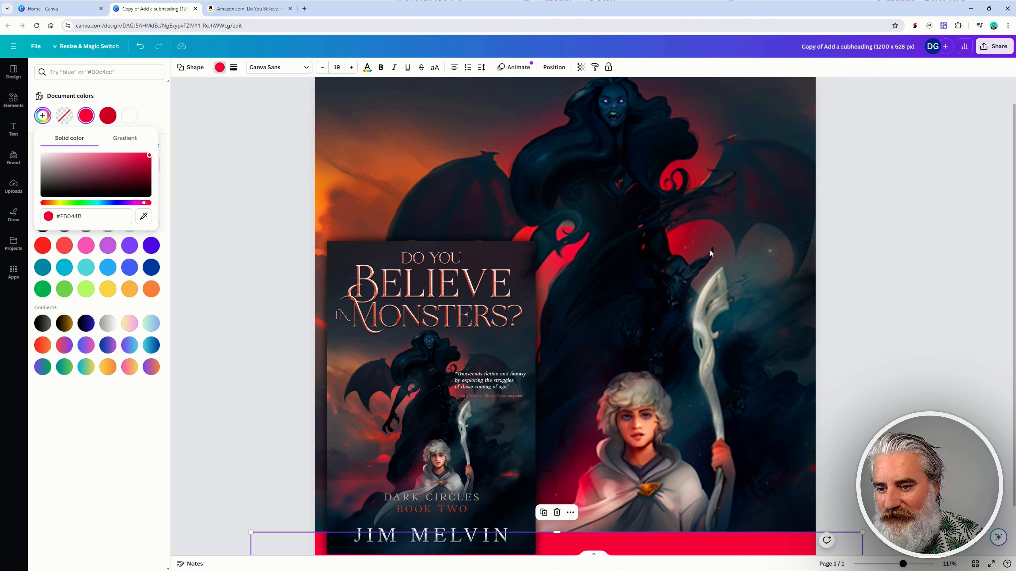
pyautogui.scroll(-2, 710, 248)
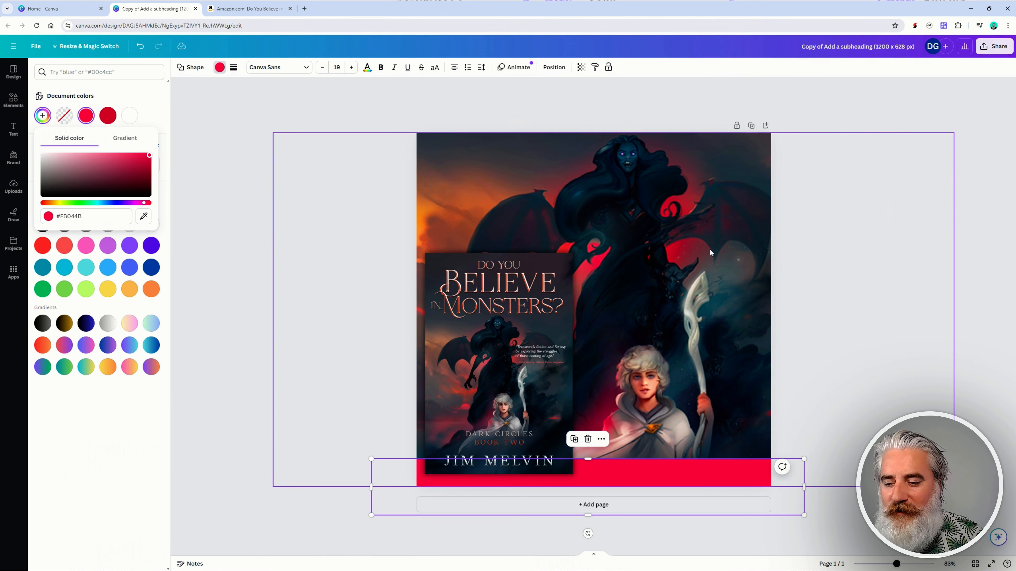
pyautogui.click(832, 421)
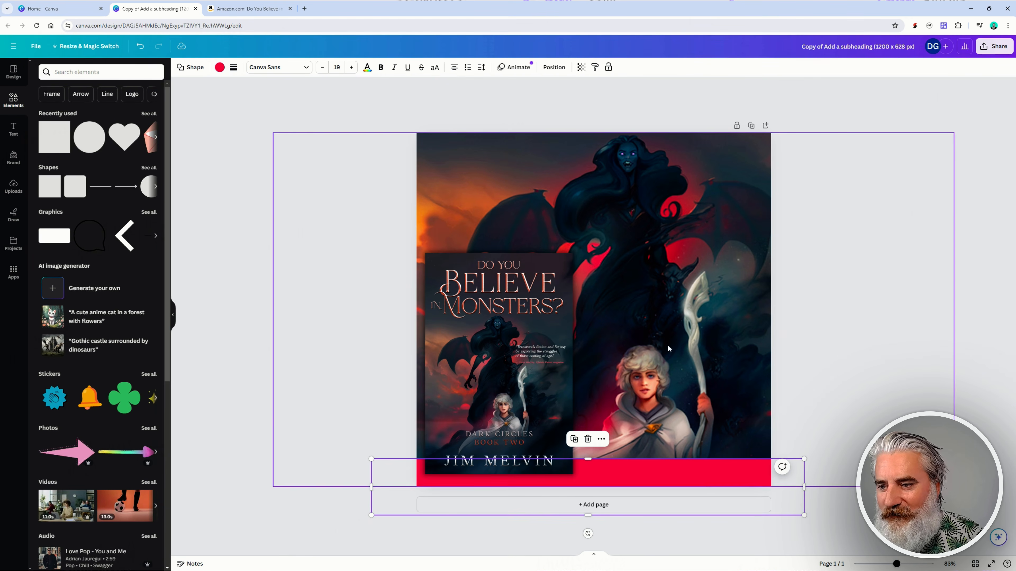
pyautogui.click(842, 389)
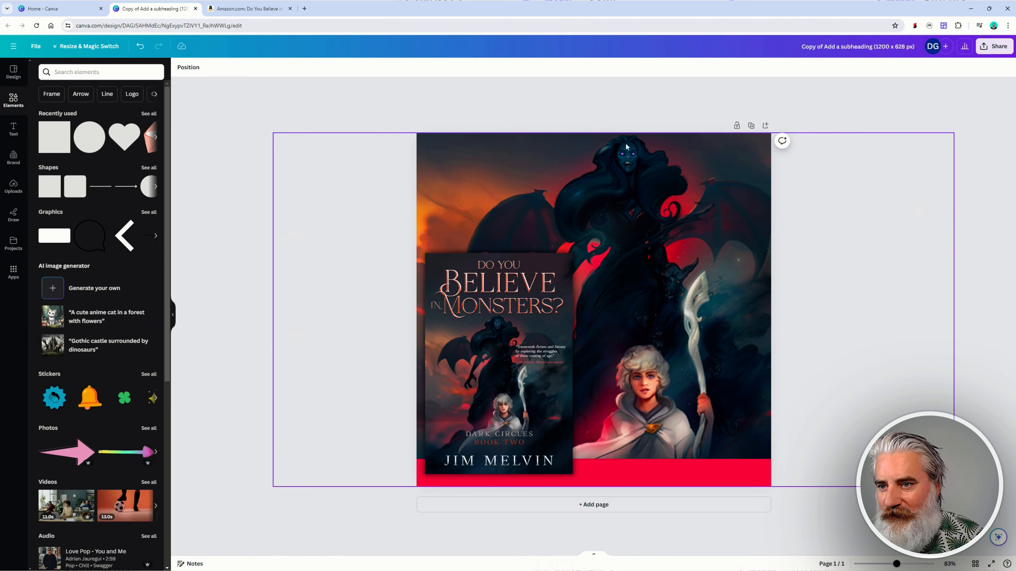
# - Sample the glowing pink from the monster's eyes as the banner's fill color
pyautogui.scroll(4, 624, 150)
pyautogui.scroll(2, 625, 150)
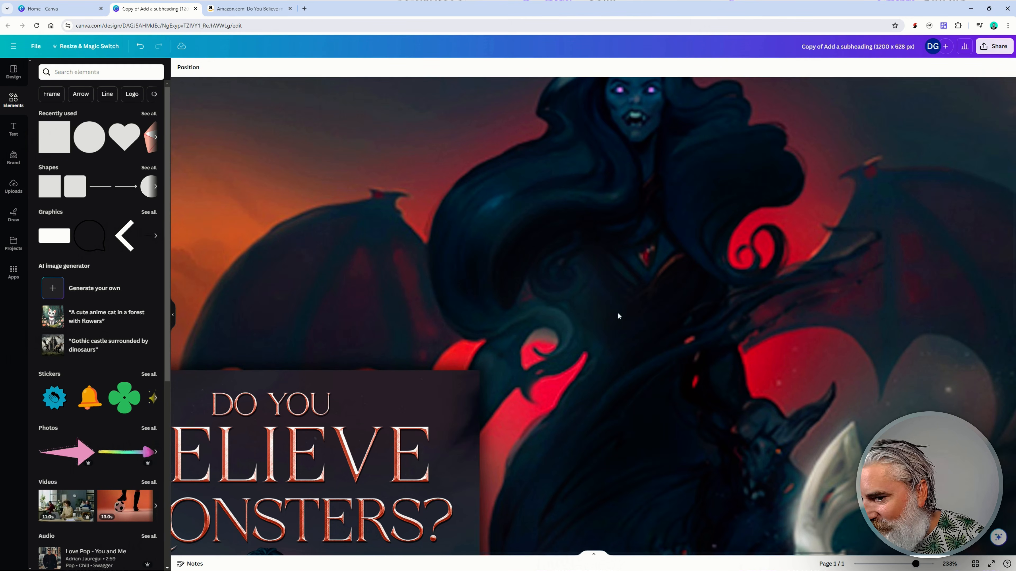
pyautogui.scroll(-4, 625, 343)
pyautogui.scroll(-3, 626, 343)
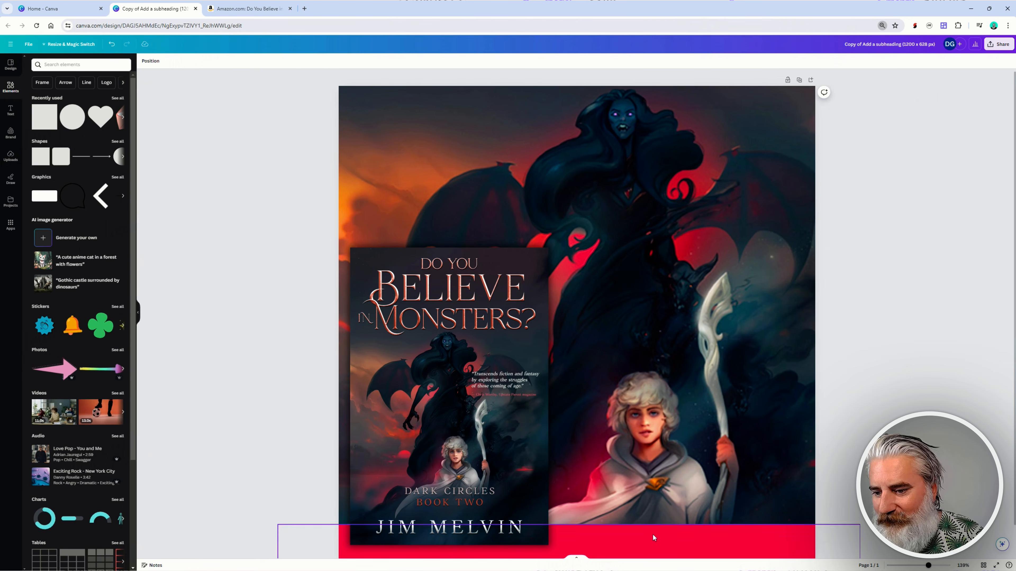
pyautogui.click(652, 533)
pyautogui.click(176, 61)
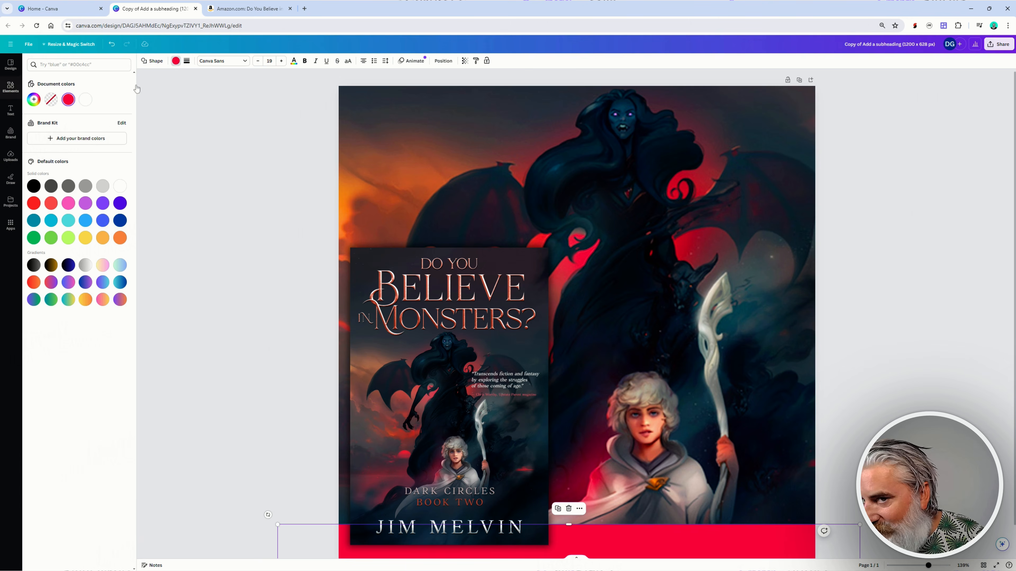
pyautogui.click(32, 101)
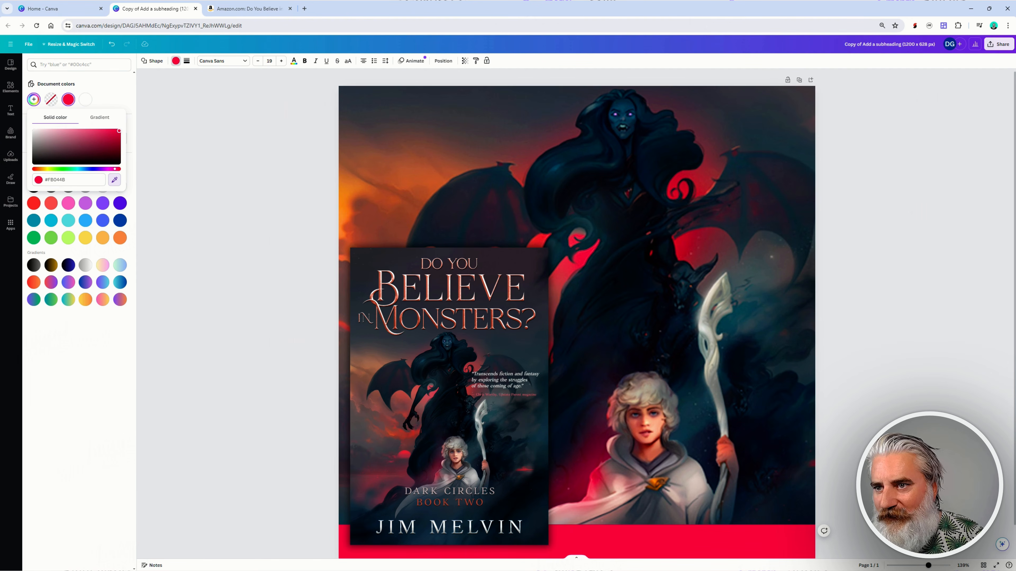
pyautogui.click(630, 115)
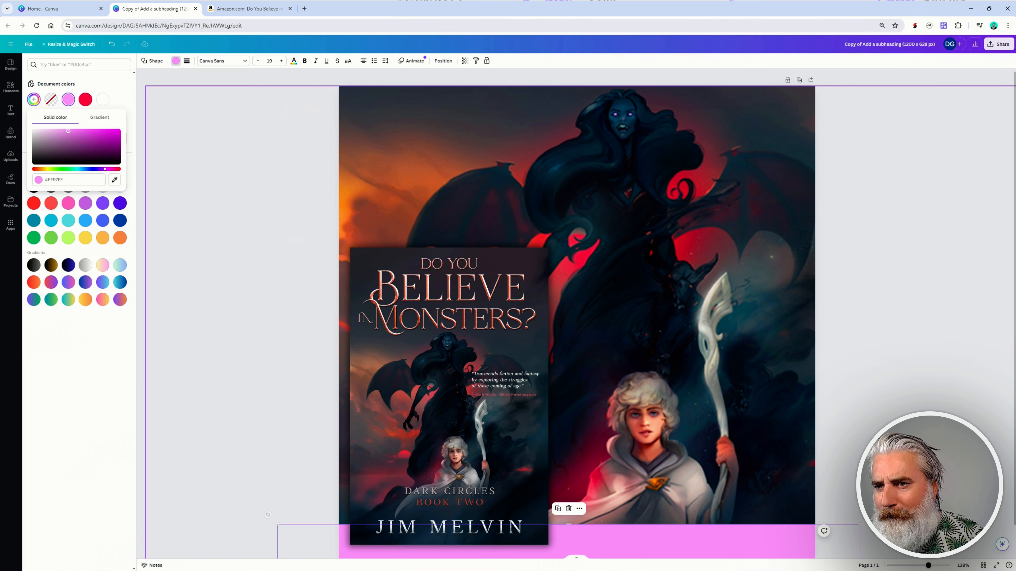
# - Deepen the banner's sampled pink to a richer magenta, #F06CF0, and close the color settings
pyautogui.scroll(-3, 678, 251)
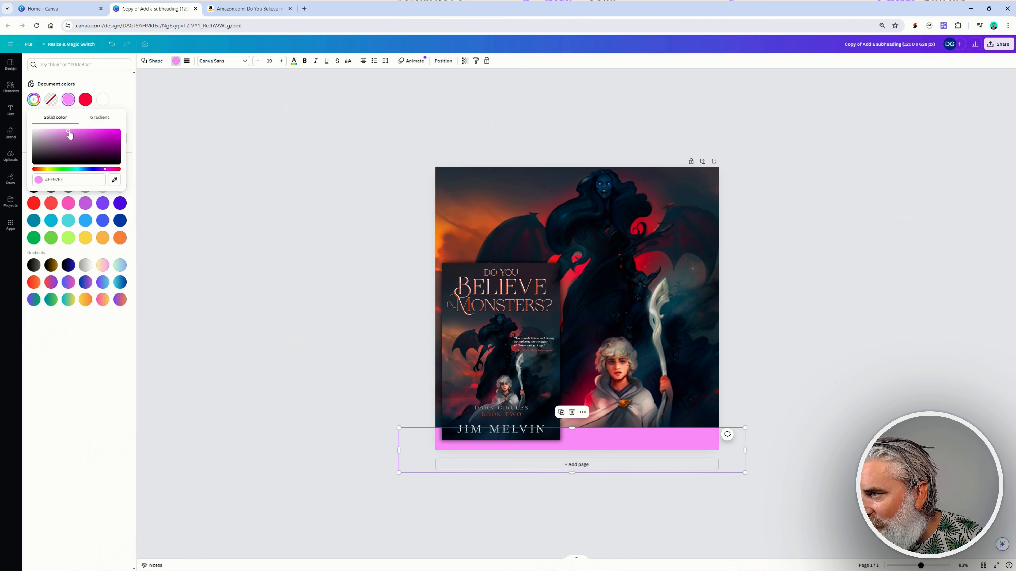
pyautogui.moveTo(69, 132); pyautogui.dragTo(81, 131)
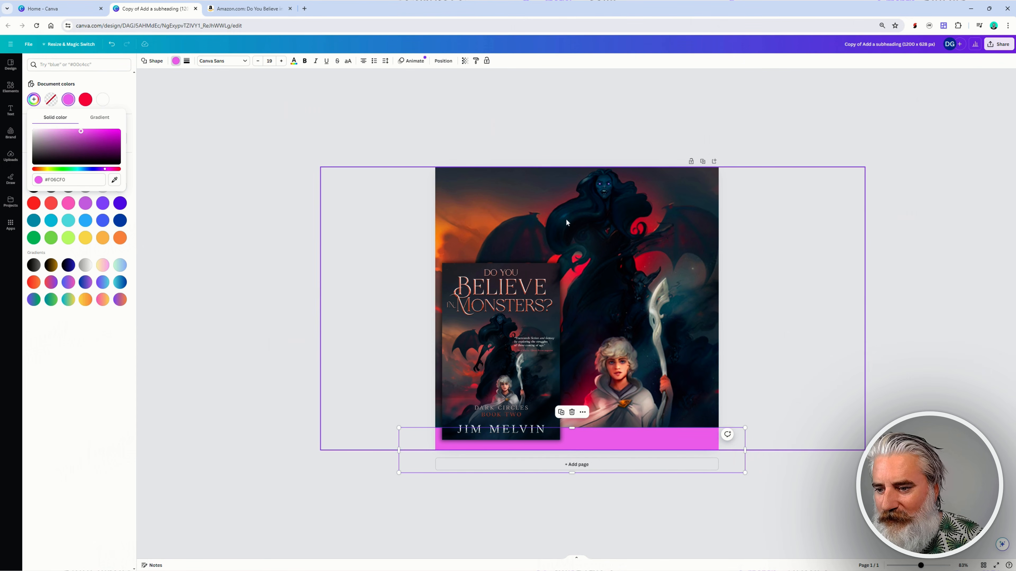
pyautogui.press('Escape')
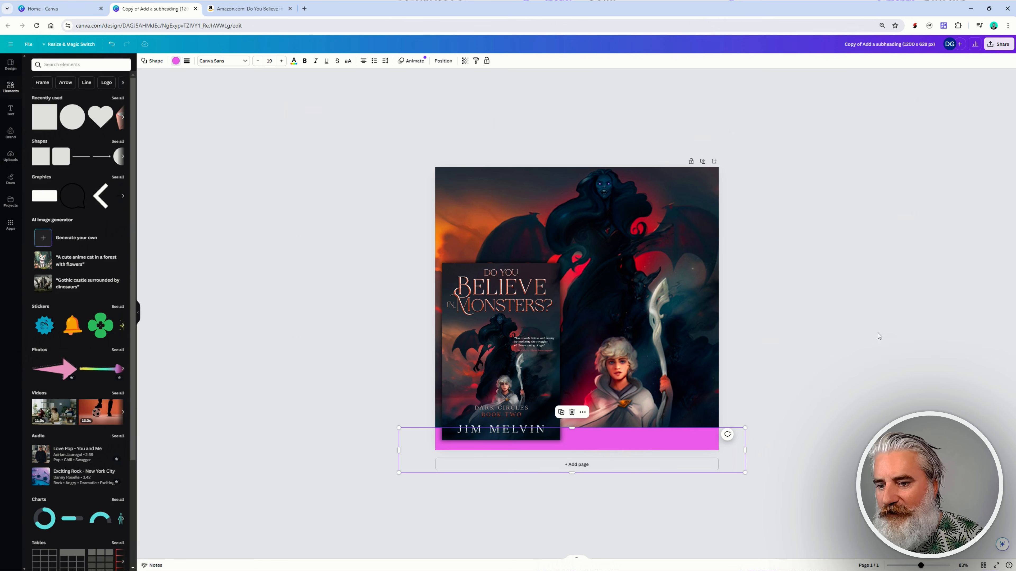
# - Check the review quotes on the book's Amazon page for banner wording and return to the Canva design
pyautogui.click(260, 5)
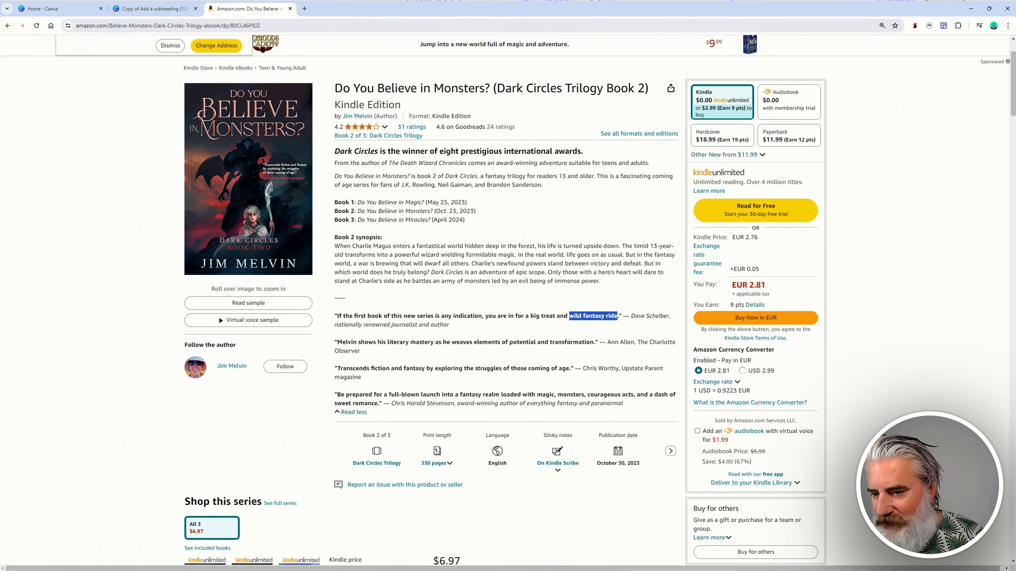
pyautogui.click(175, 7)
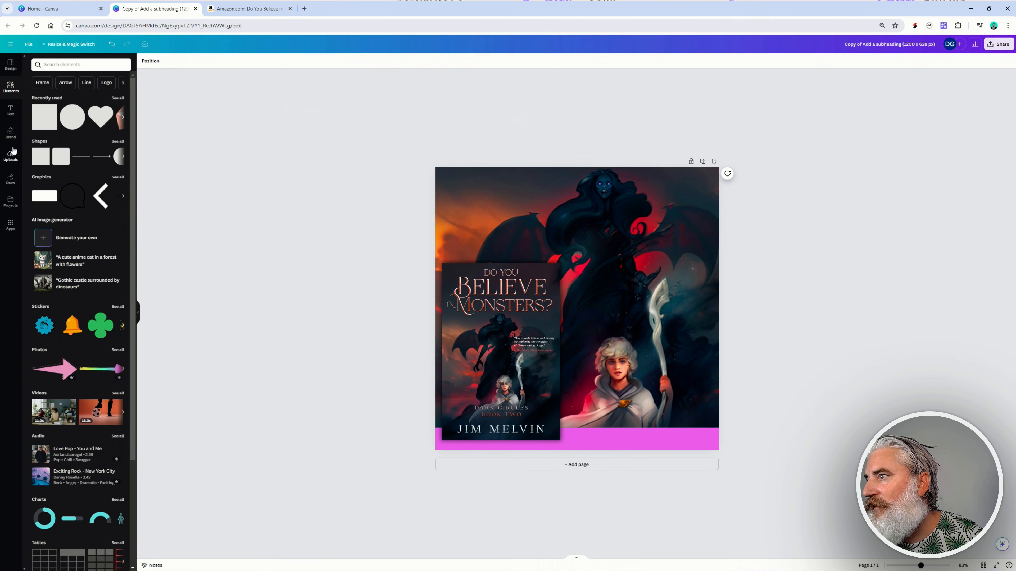
pyautogui.click(228, 5)
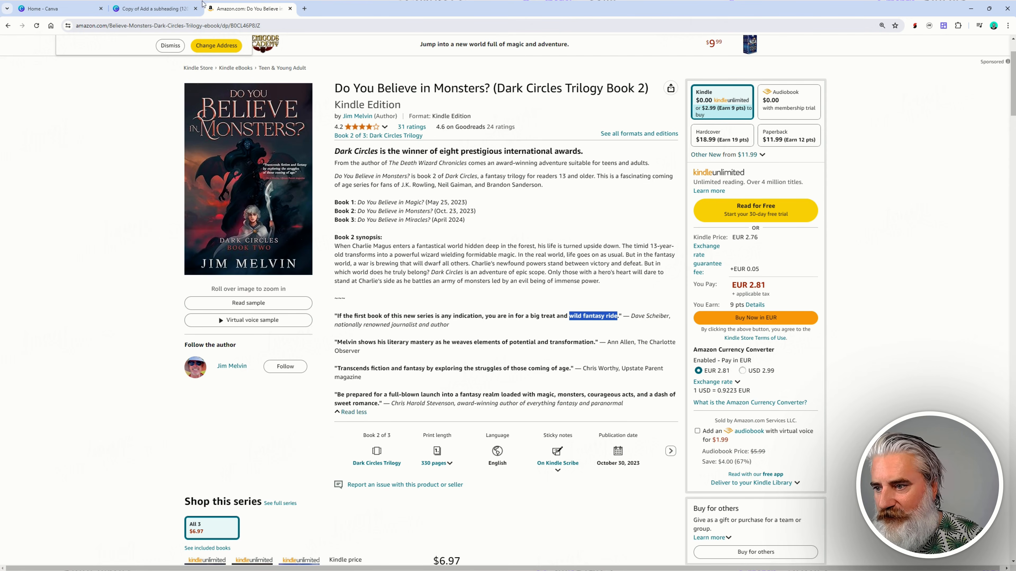
pyautogui.click(160, 5)
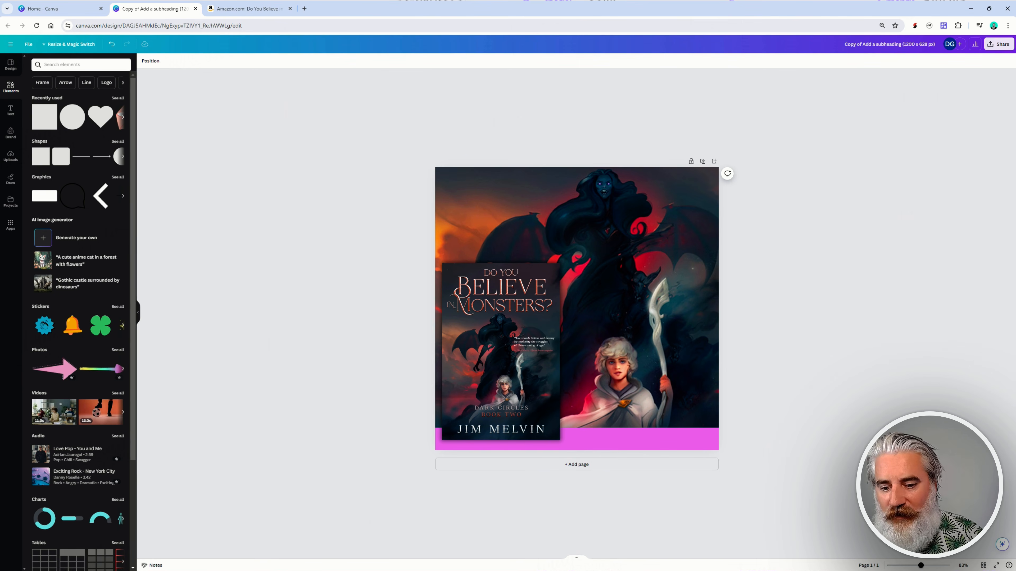
# - Add a heading that reads wild fantasy ride, ending with a period and a closing quotation mark
pyautogui.scroll(2, 789, 144)
pyautogui.scroll(2, 862, 343)
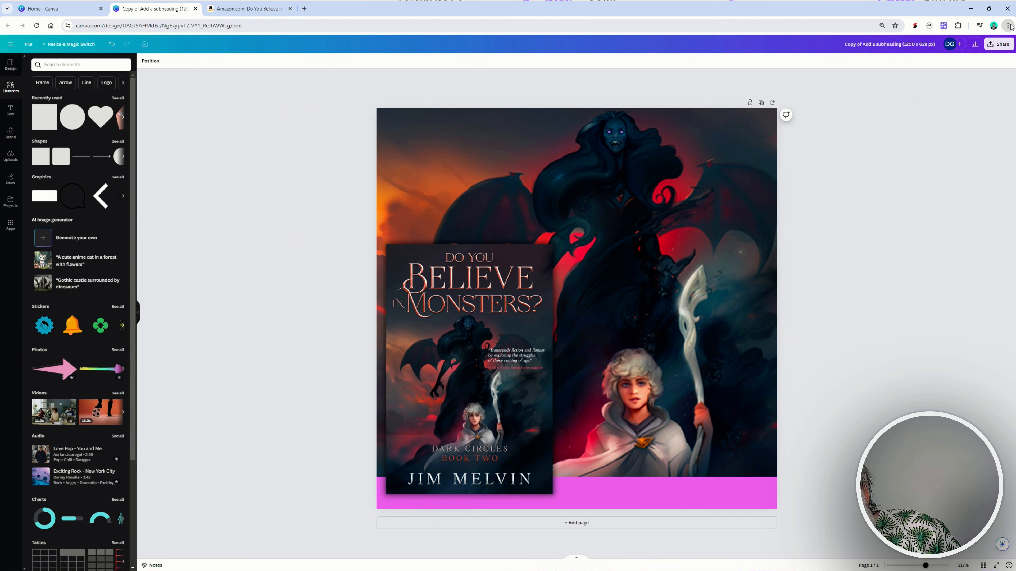
pyautogui.hotkey('ctrl', '+')
pyautogui.hotkey('ctrl', '+')
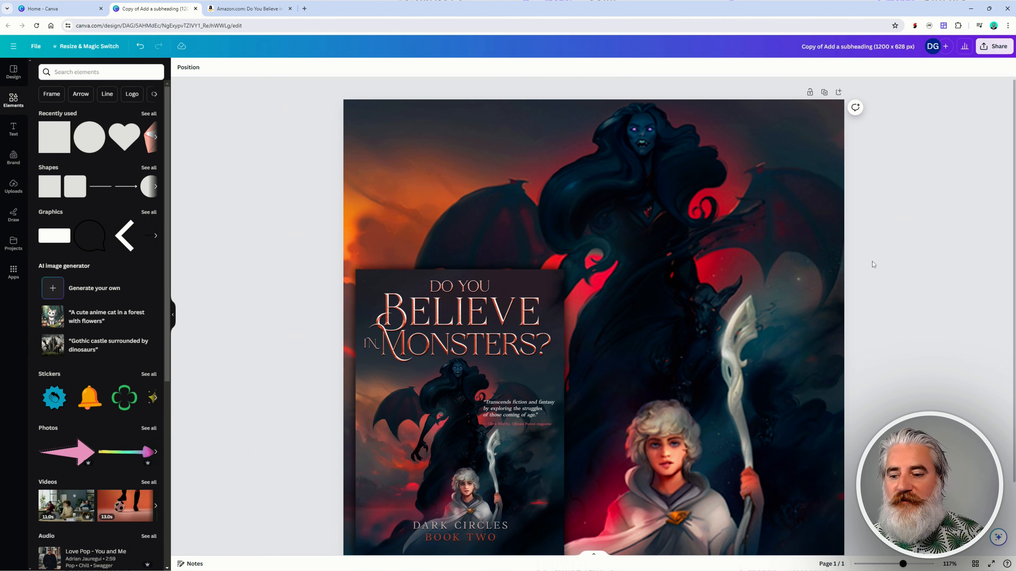
pyautogui.scroll(-2, 870, 248)
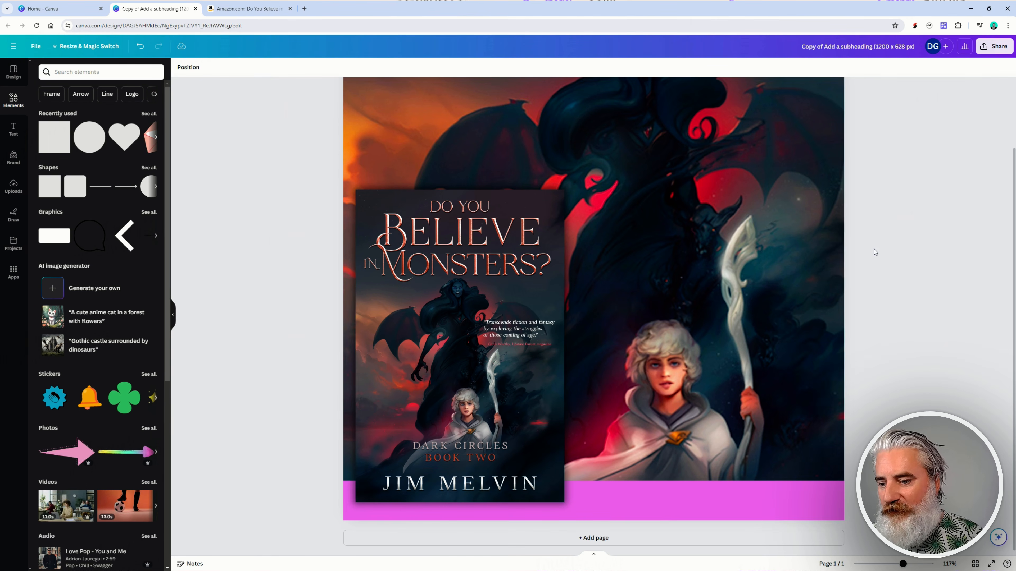
pyautogui.scroll(-1, 873, 249)
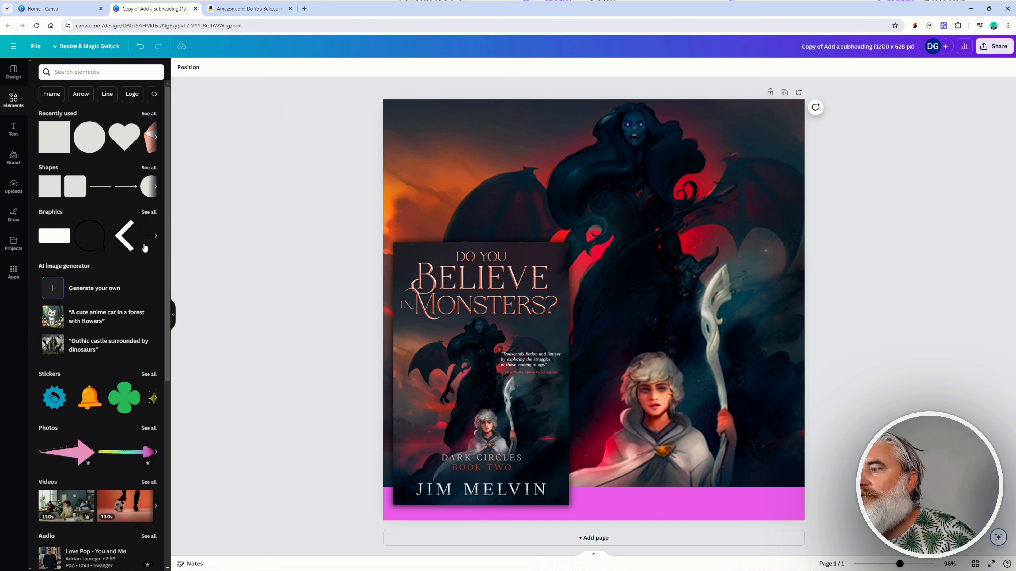
pyautogui.click(12, 127)
pyautogui.click(82, 167)
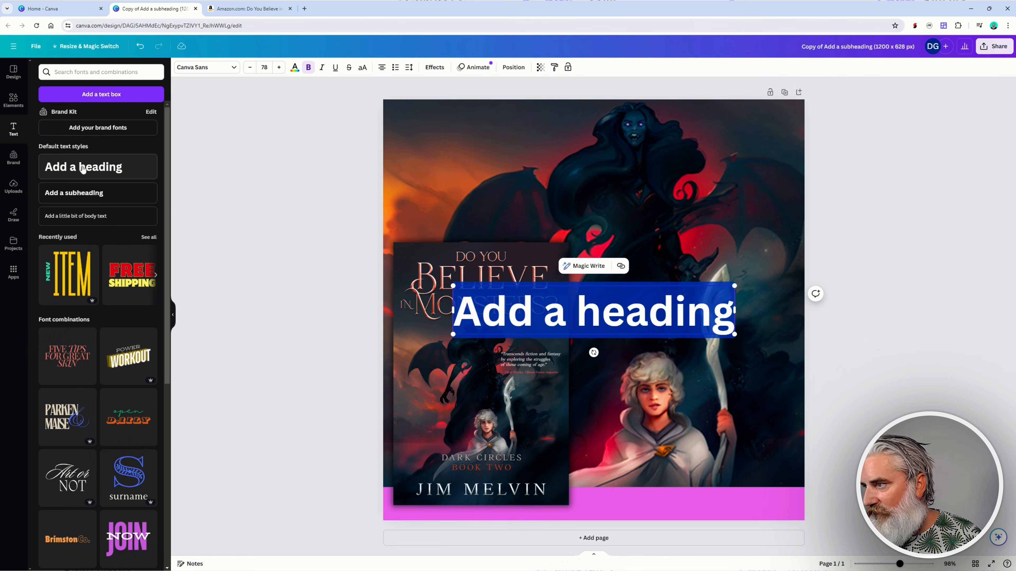
pyautogui.write('wild fantasy ride')
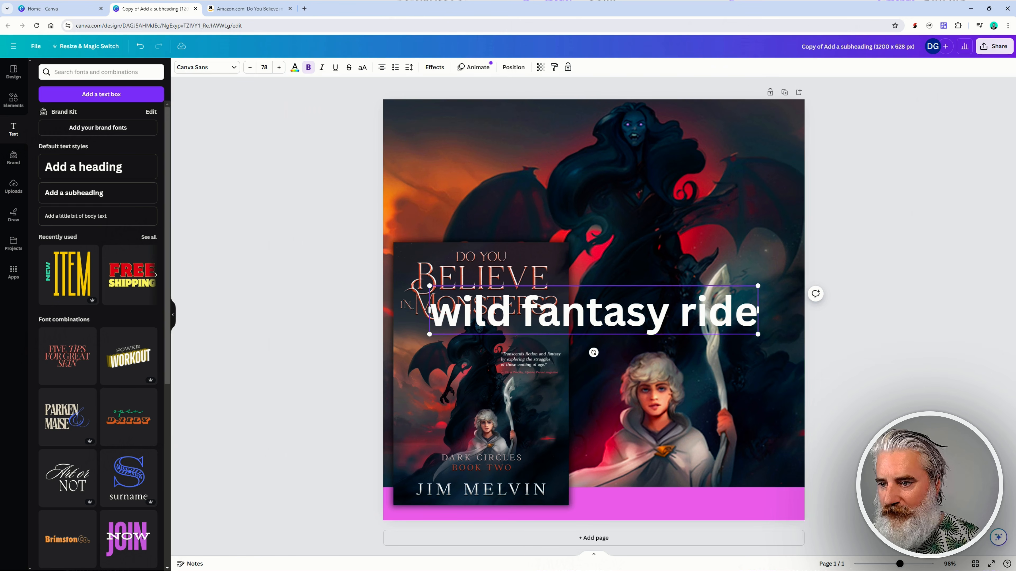
pyautogui.write('.')
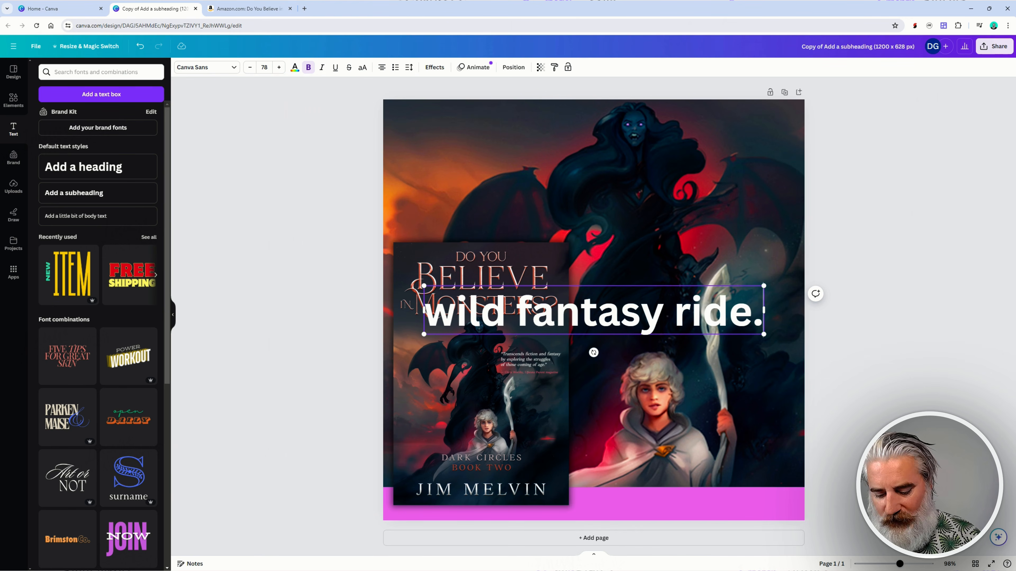
pyautogui.write('"')
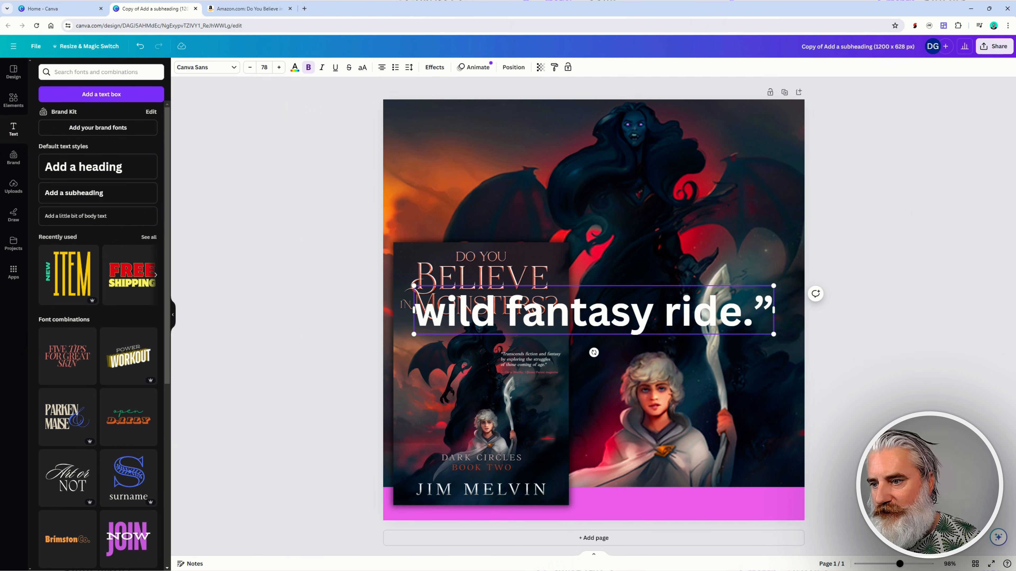
# - Capitalize the first letter of the heading's "wild" and put an opening quotation mark before it
pyautogui.click(445, 311)
pyautogui.press('BackSpace')
pyautogui.write('"W')
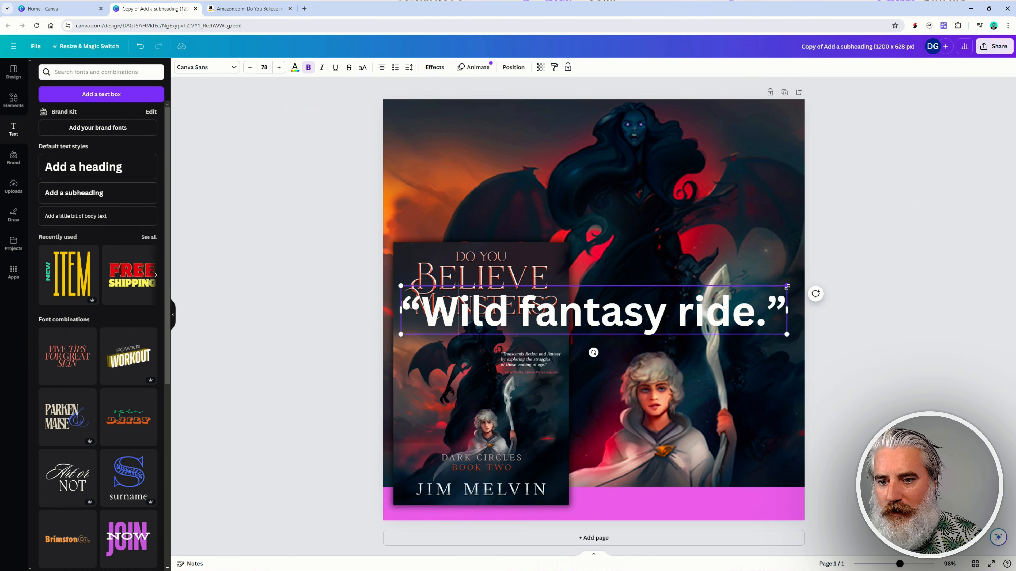
# - Shrink the quote to about size 45.5 and place it on the magenta banner beside the book cover
pyautogui.moveTo(786, 287); pyautogui.dragTo(594, 321)
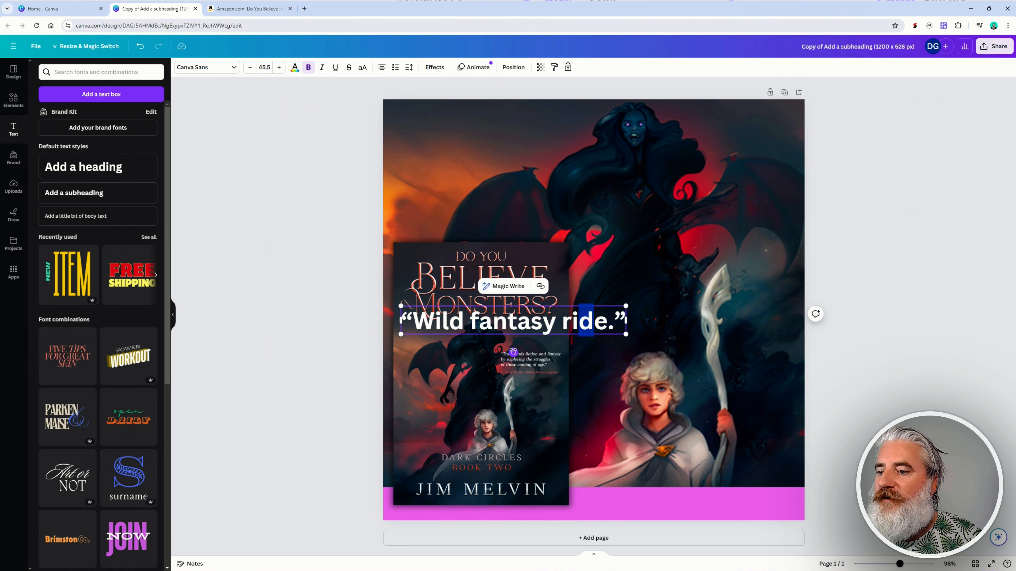
pyautogui.moveTo(518, 322); pyautogui.dragTo(730, 504)
pyautogui.click(588, 350)
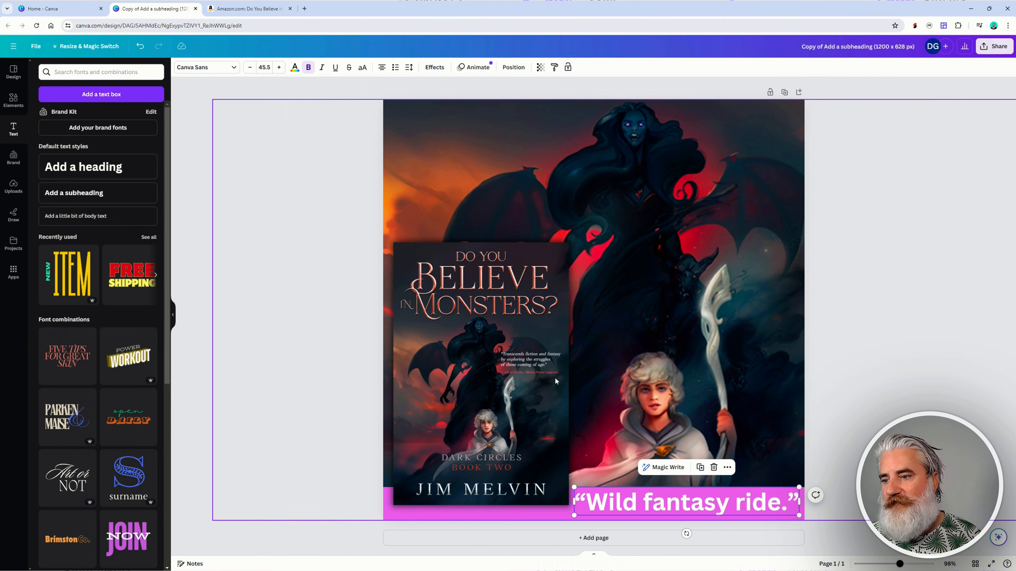
# - Set the quote's font to the uploaded script font Bayshore
pyautogui.click(210, 66)
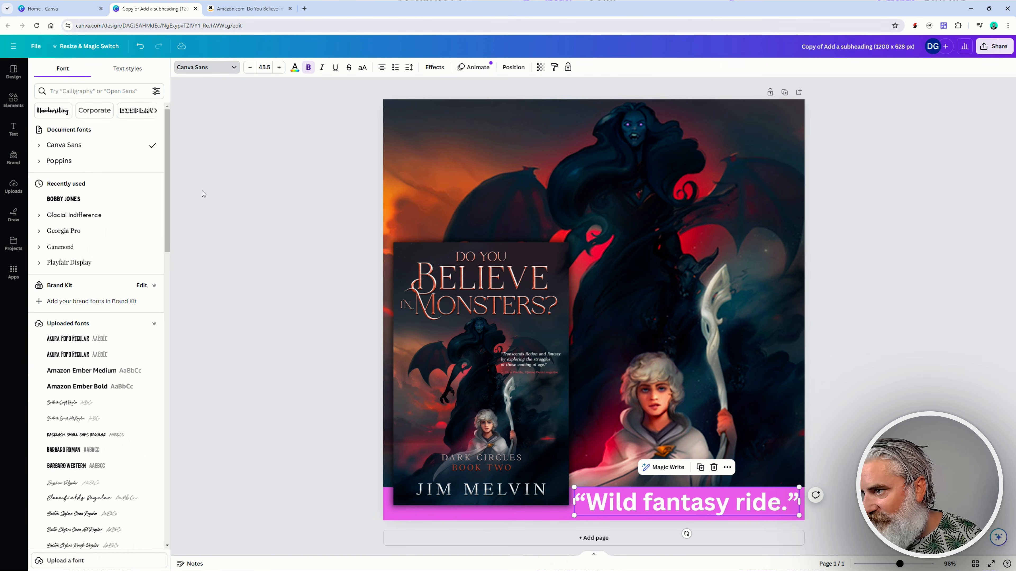
pyautogui.scroll(-4, 83, 351)
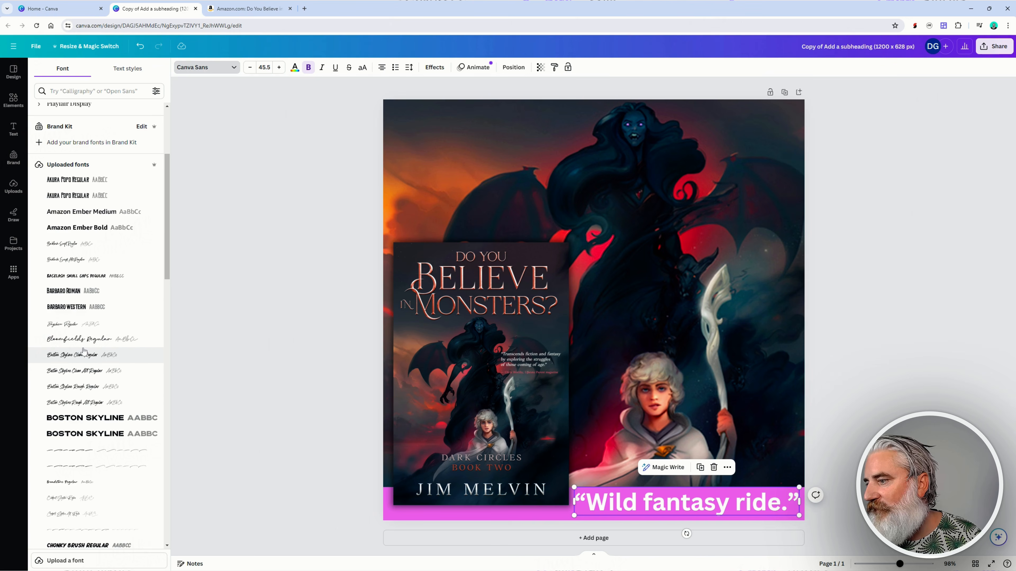
pyautogui.click(72, 324)
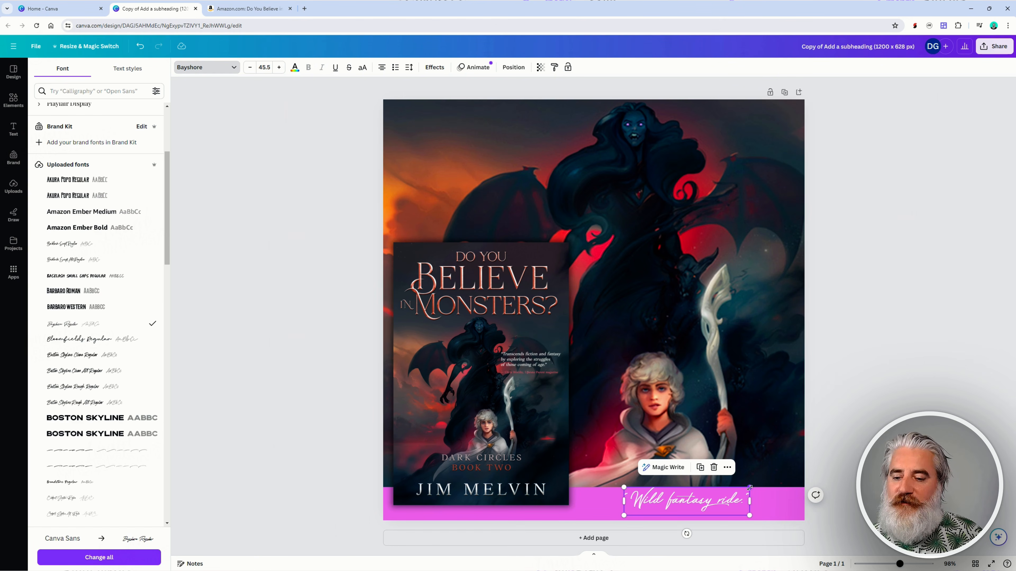
# - Enlarge the script quote to about size 77.3 and shift it slightly down to sit within the banner
pyautogui.moveTo(750, 488); pyautogui.dragTo(800, 476)
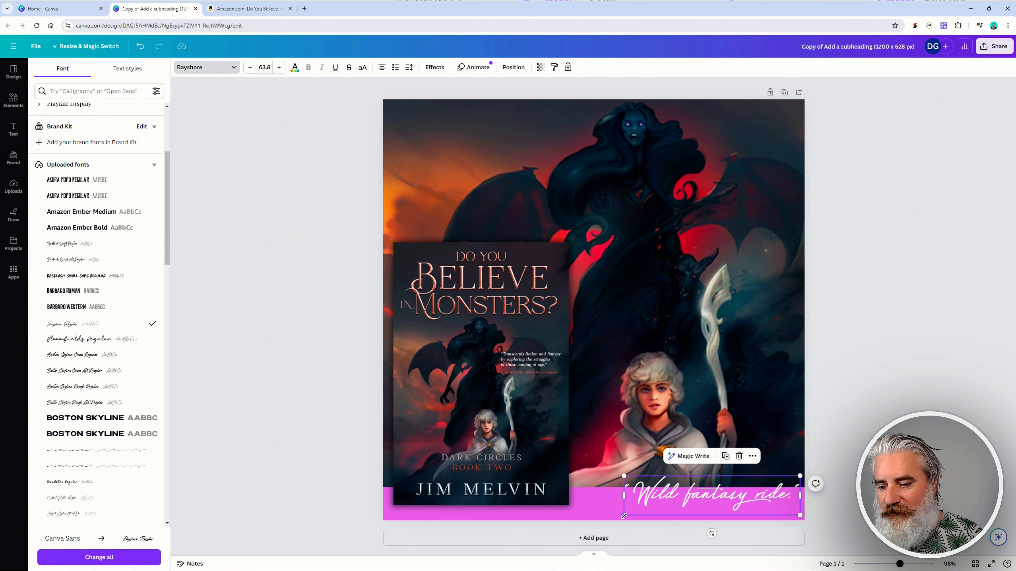
pyautogui.moveTo(623, 516); pyautogui.dragTo(591, 543)
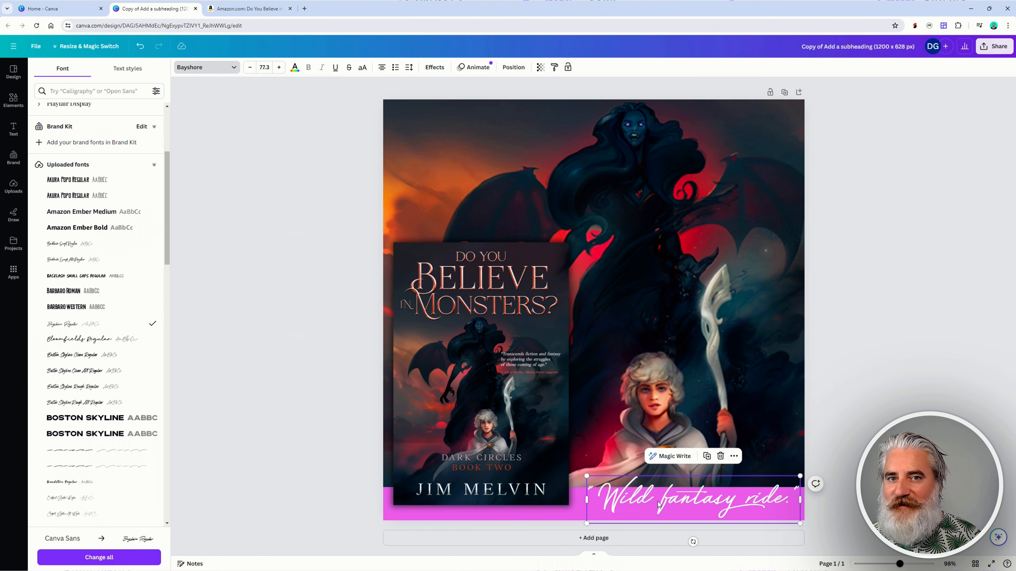
pyautogui.scroll(-5, 883, 292)
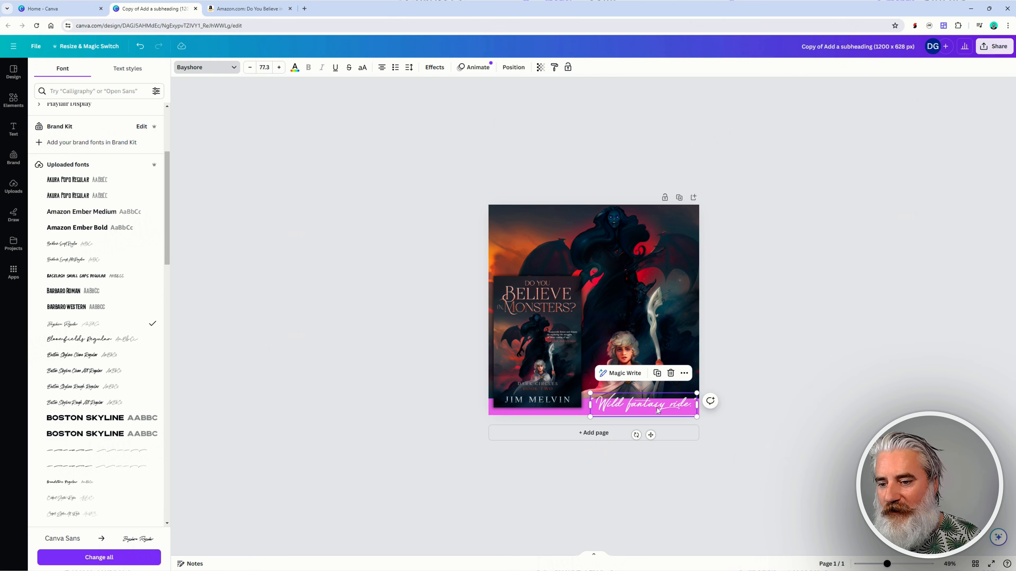
pyautogui.moveTo(657, 410); pyautogui.dragTo(658, 412)
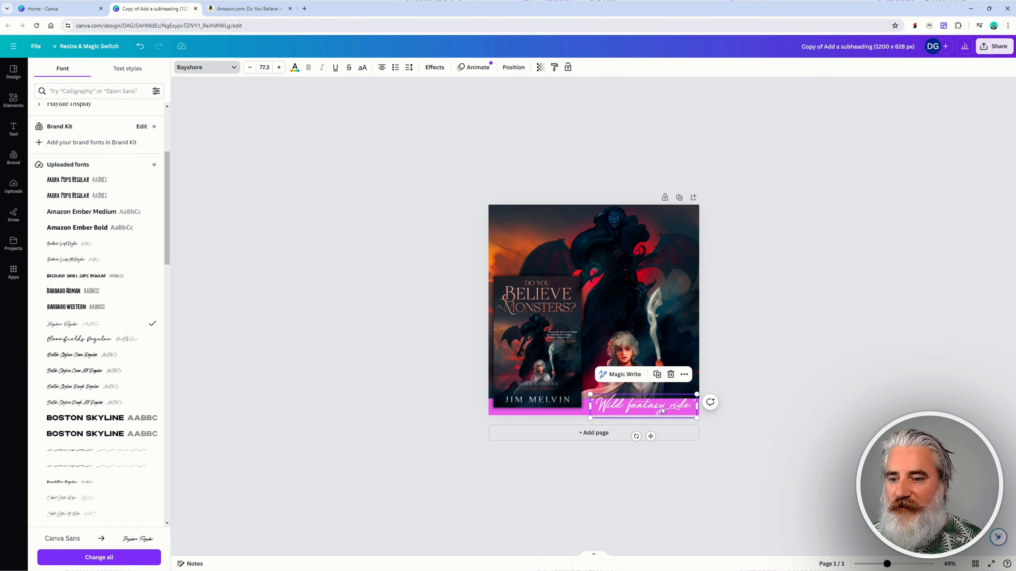
# - Try the uploaded Retro Computer font on the "Wild fantasy ride." quote
pyautogui.scroll(4, 721, 376)
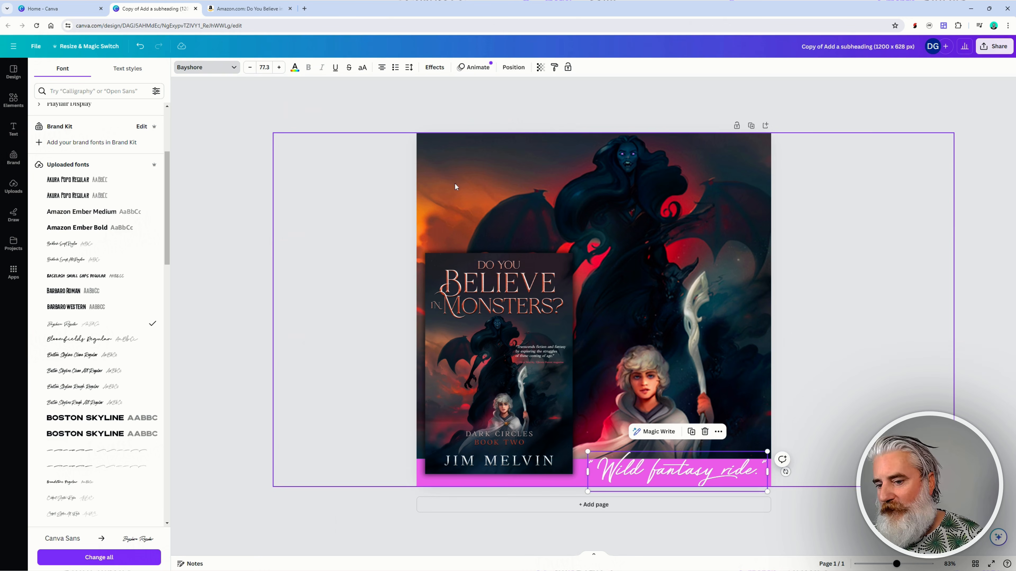
pyautogui.scroll(-5, 115, 389)
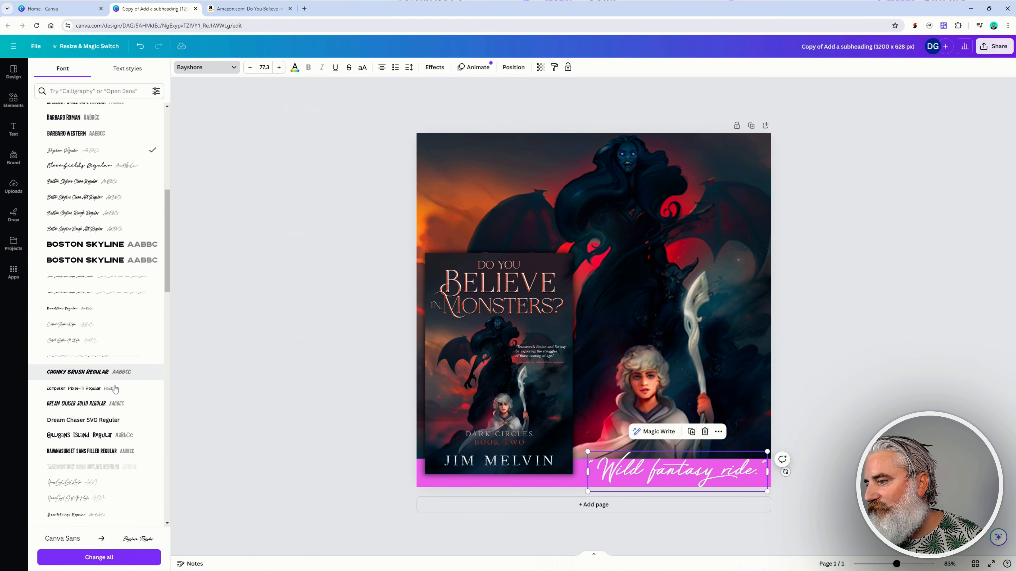
pyautogui.scroll(-1, 116, 389)
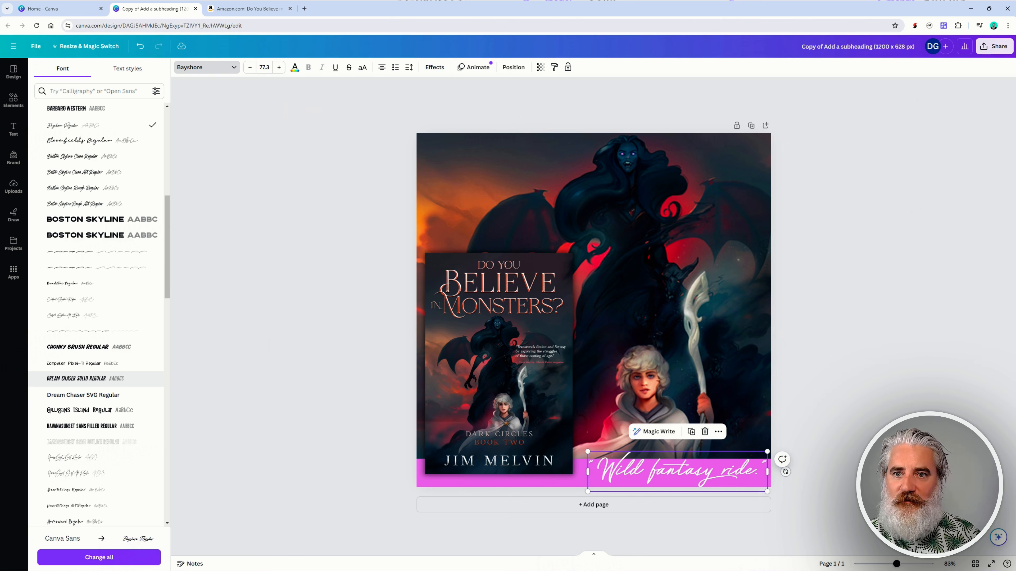
pyautogui.scroll(-3, 128, 371)
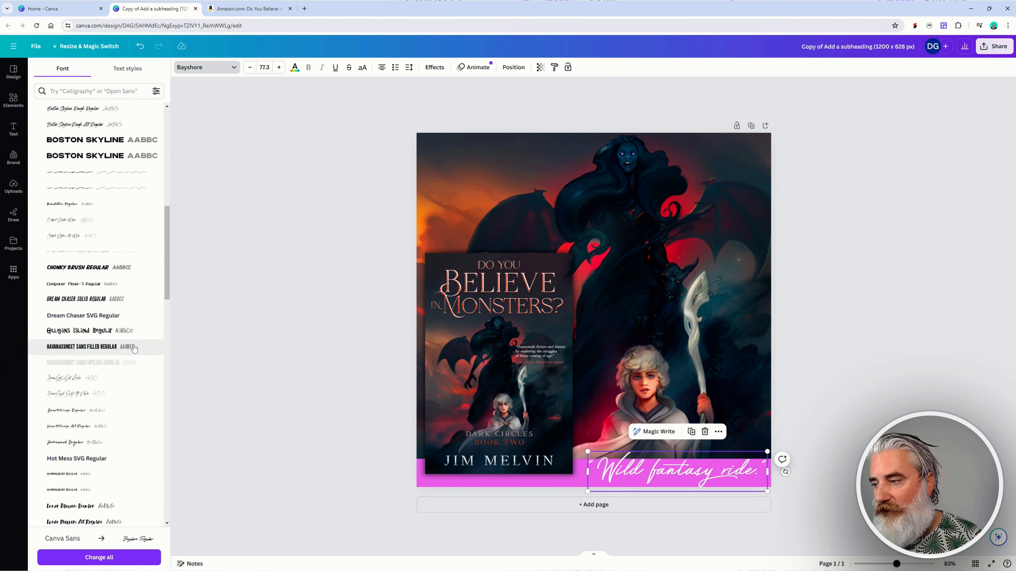
pyautogui.scroll(-7, 109, 304)
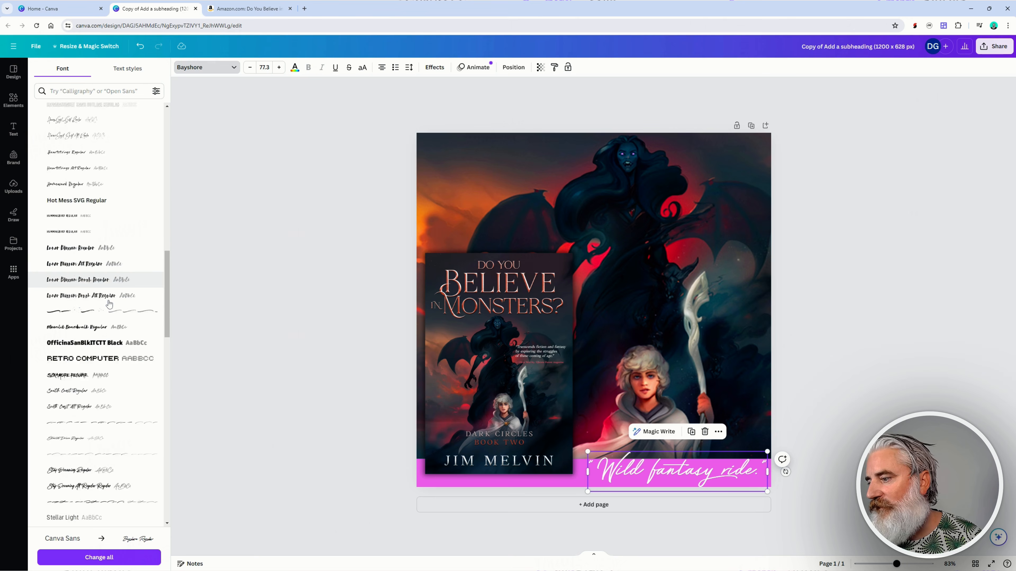
pyautogui.scroll(-1, 108, 304)
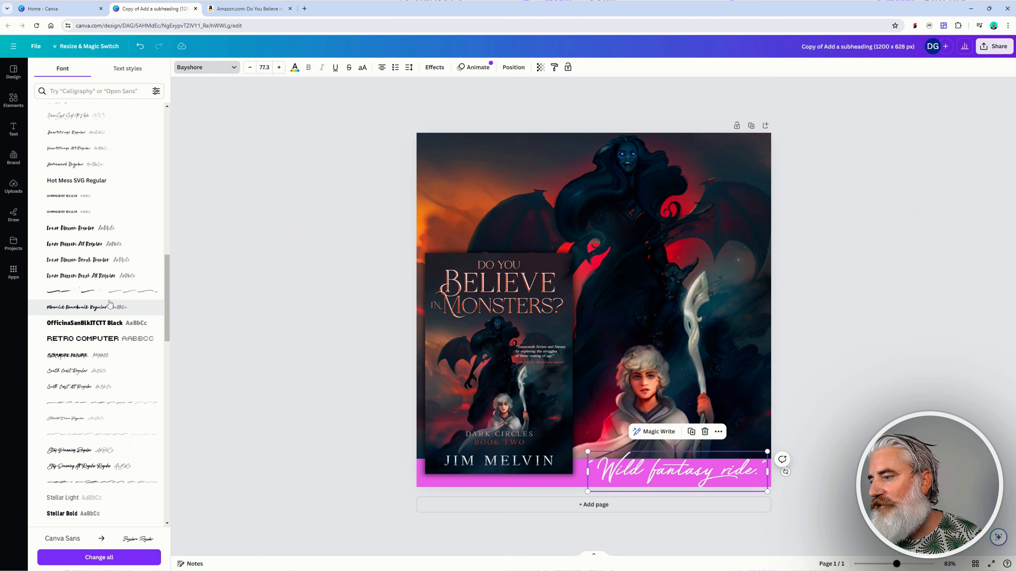
pyautogui.click(103, 339)
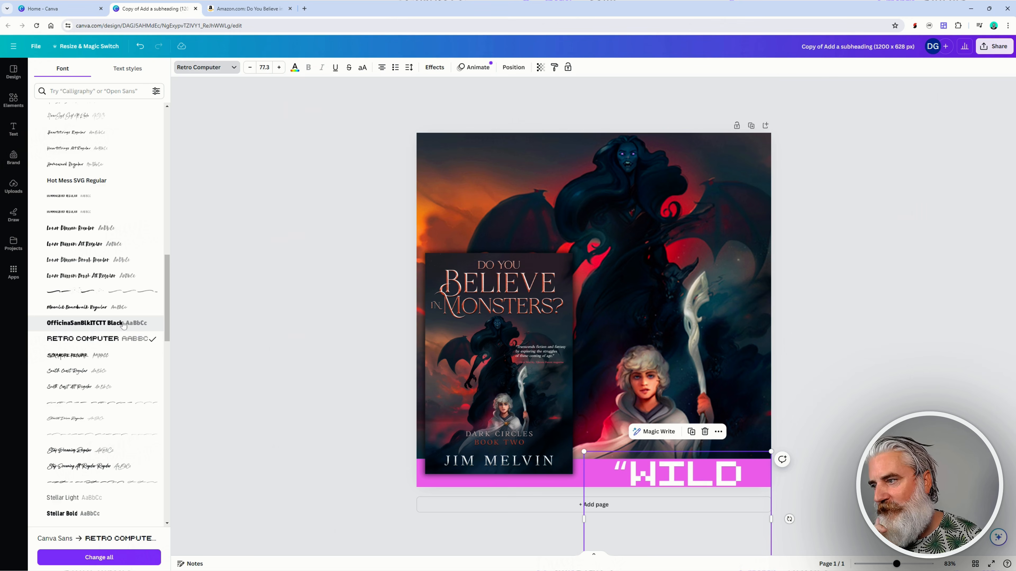
# - Set the quote's font to Poppins from the document fonts
pyautogui.scroll(10, 123, 324)
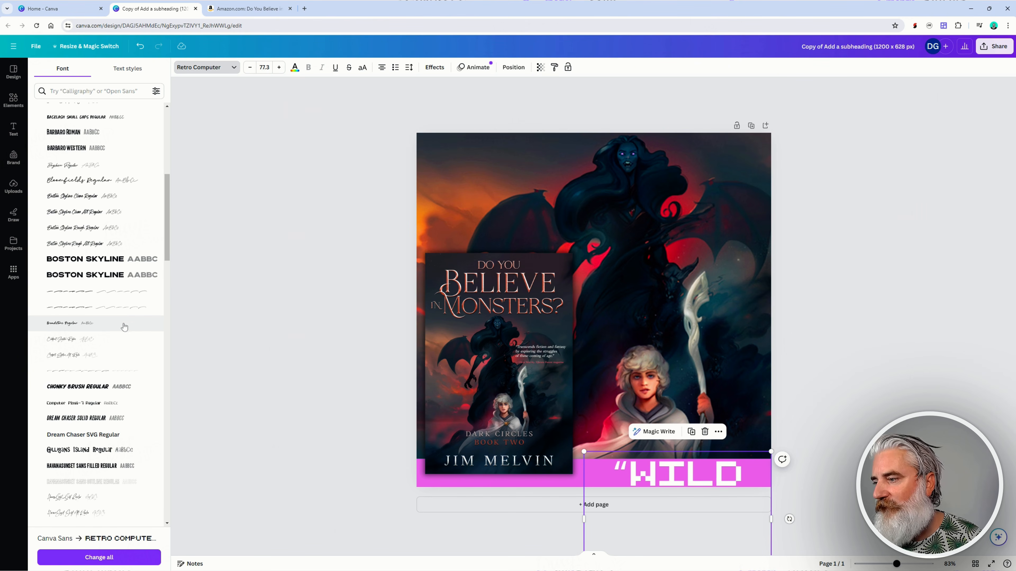
pyautogui.scroll(7, 132, 321)
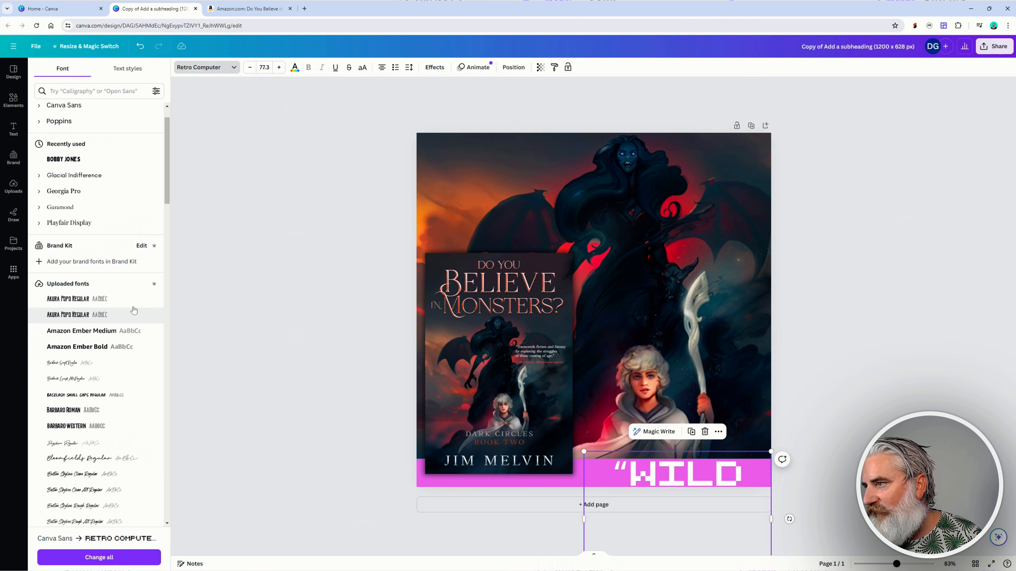
pyautogui.scroll(1, 130, 291)
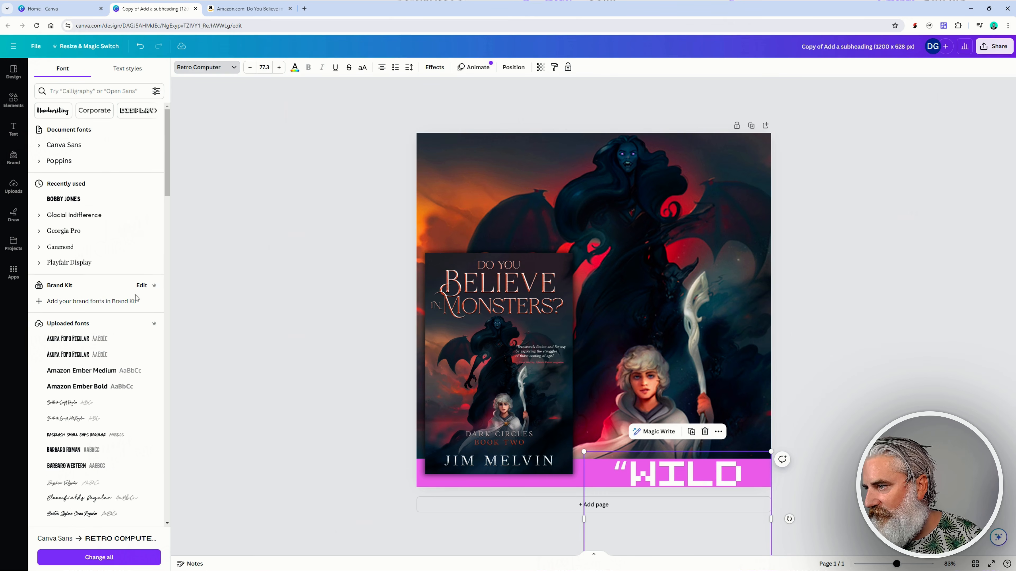
pyautogui.click(64, 160)
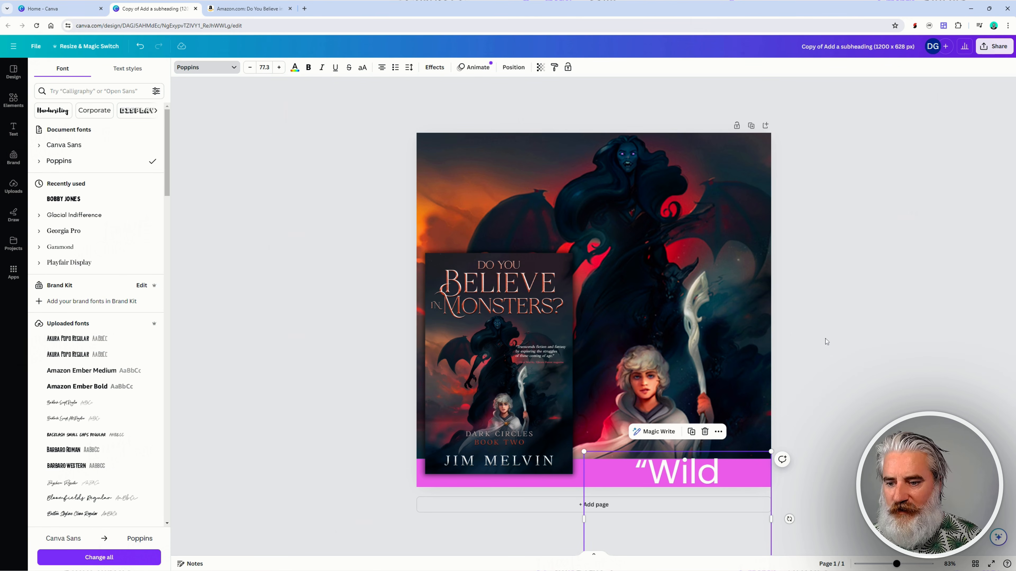
# - Shrink the quote to about size 44.2 on a single line and position it on the magenta banner beside the book cover
pyautogui.scroll(-1, 776, 358)
pyautogui.scroll(1, 780, 359)
pyautogui.scroll(-1, 785, 359)
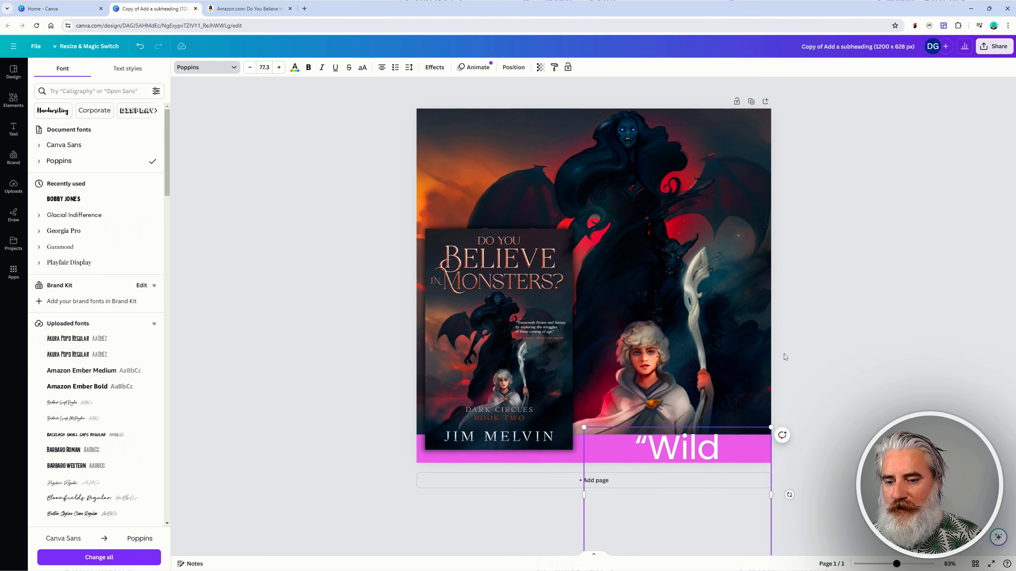
pyautogui.moveTo(582, 482); pyautogui.dragTo(573, 462)
pyautogui.moveTo(687, 476); pyautogui.dragTo(675, 475)
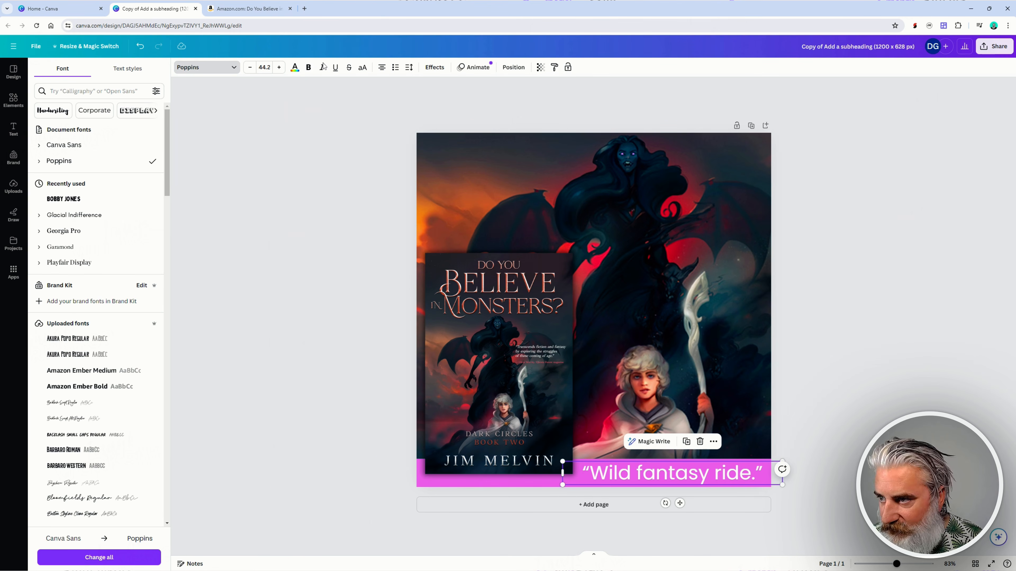
# - Change the “Wild fantasy ride.” quote's text color to black
pyautogui.click(294, 68)
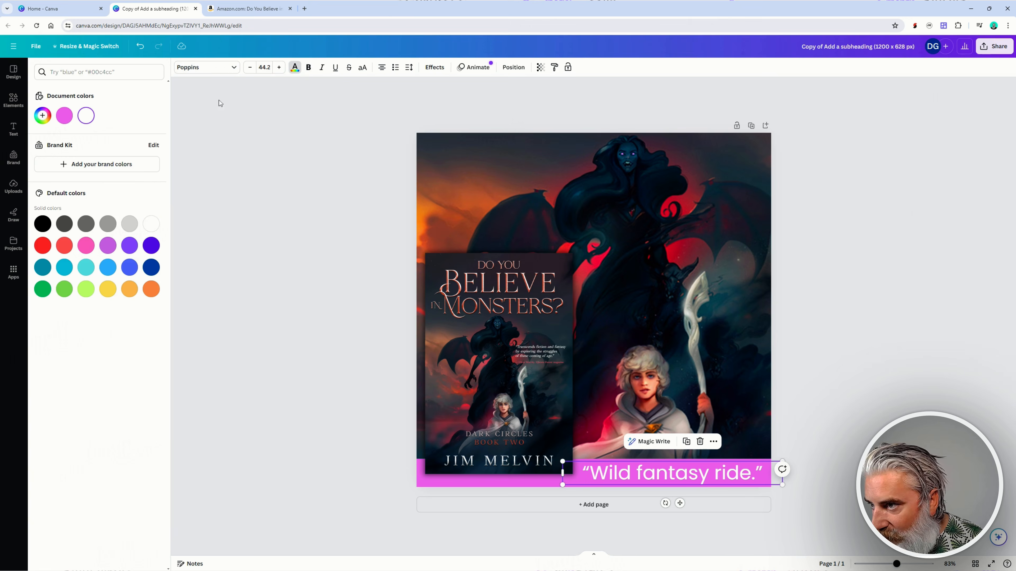
pyautogui.click(42, 224)
pyautogui.click(810, 251)
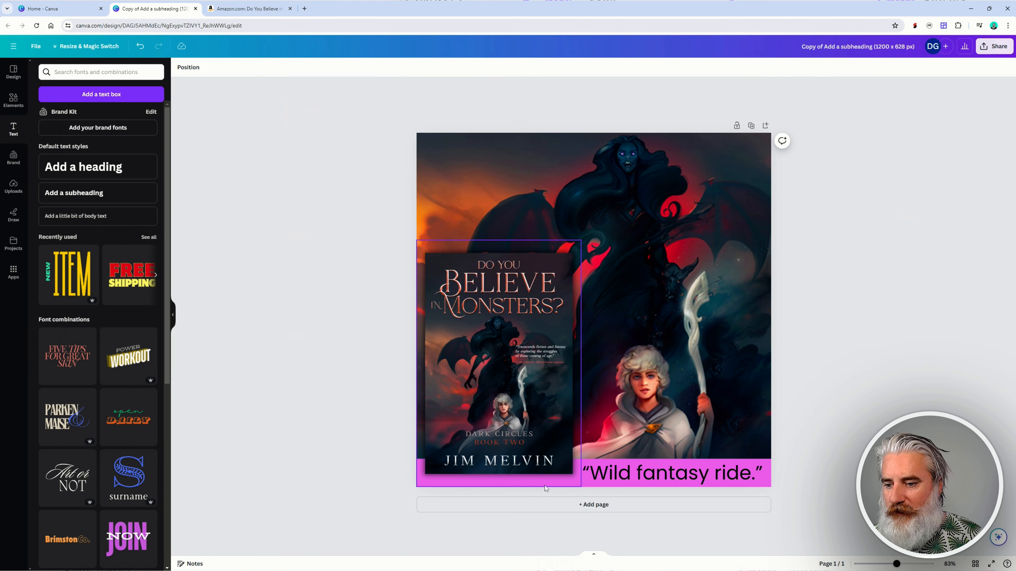
# - Lift the quote off the pink bar and place a copy of the bar in the upper-left corner above the book cover
pyautogui.moveTo(720, 473); pyautogui.dragTo(722, 422)
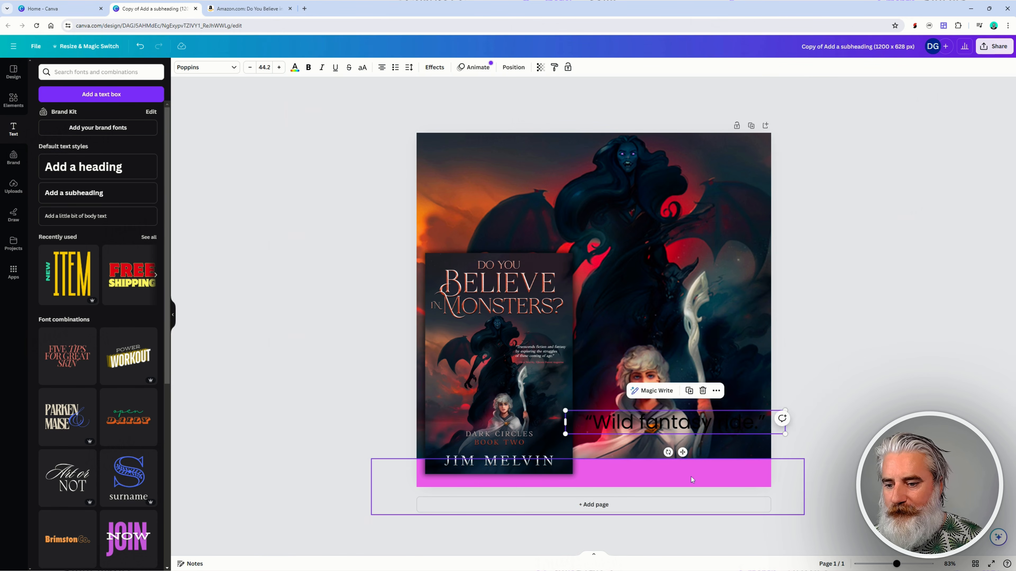
pyautogui.click(736, 469)
pyautogui.moveTo(737, 470); pyautogui.dragTo(421, 174)
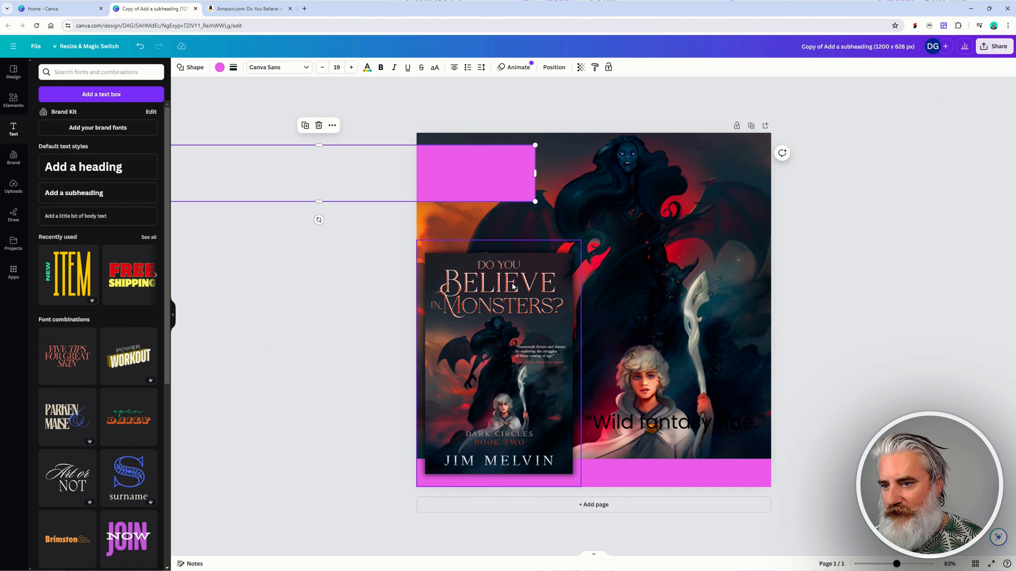
# - Enlarge the book cover image and shift it toward the design's left edge
pyautogui.click(514, 286)
pyautogui.moveTo(590, 234); pyautogui.dragTo(616, 196)
pyautogui.moveTo(558, 291); pyautogui.dragTo(550, 296)
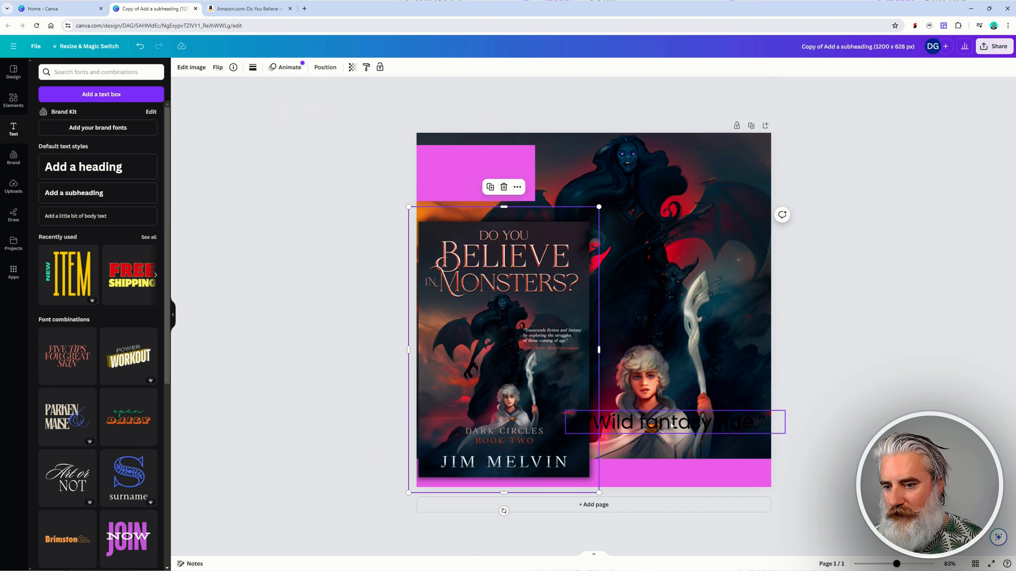
# - Put the quote back on the bottom pink bar beside the book cover and shrink it to font size 41.8
pyautogui.moveTo(673, 422); pyautogui.dragTo(680, 468)
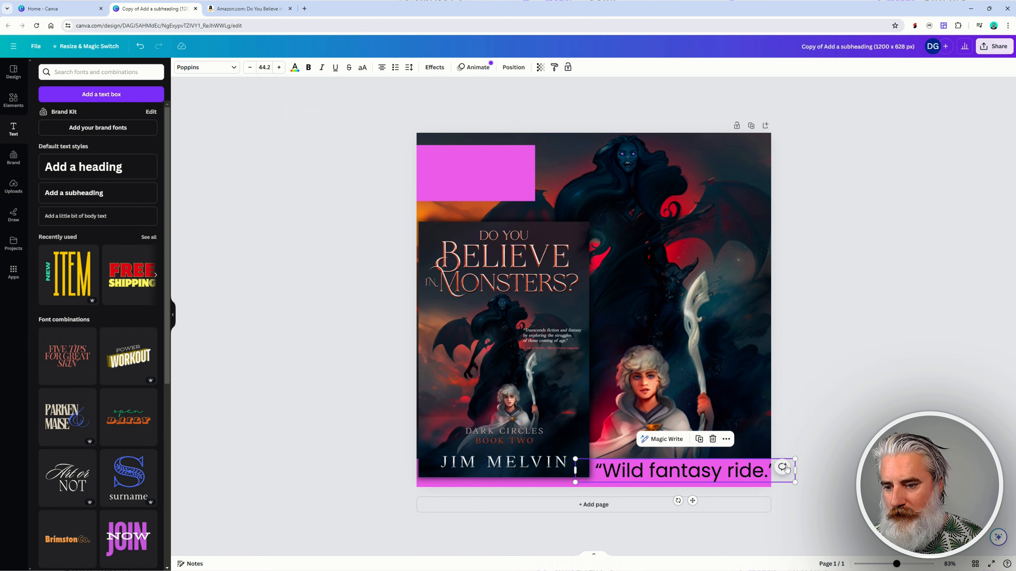
pyautogui.moveTo(796, 459); pyautogui.dragTo(783, 460)
pyautogui.click(719, 471)
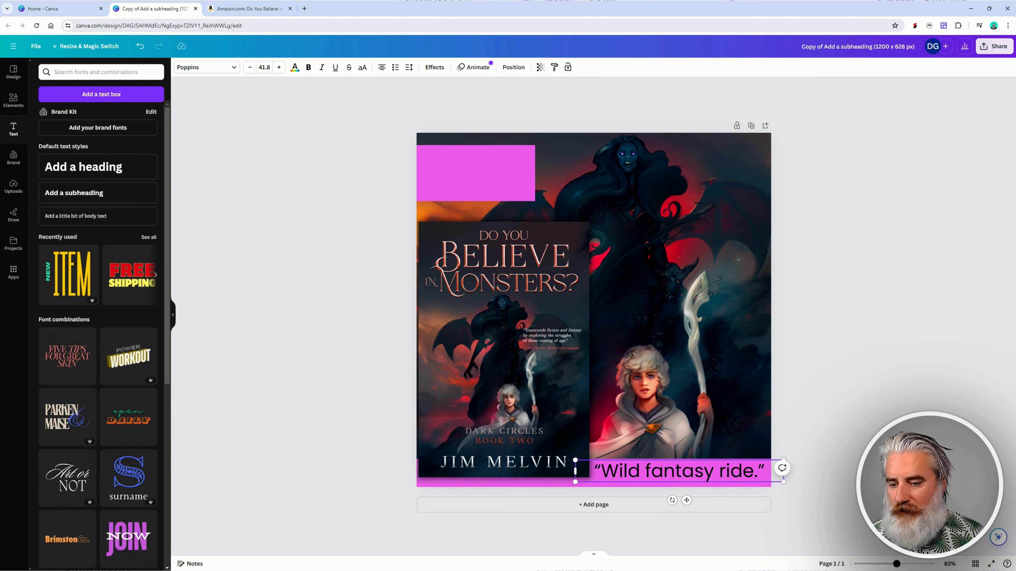
pyautogui.click(742, 420)
# - Duplicate the quote text and place the copy over the upper pink block
pyautogui.click(738, 472)
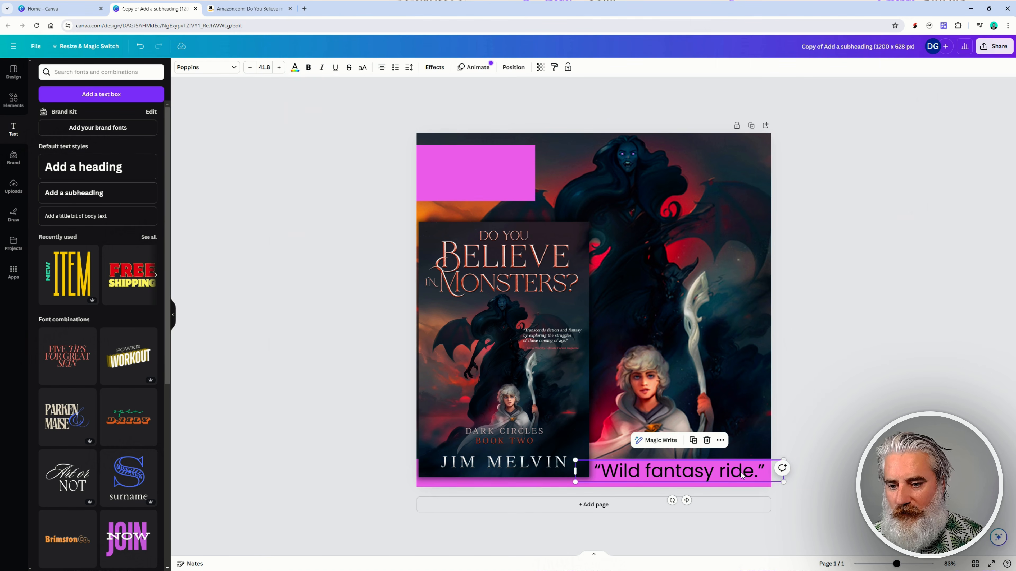
pyautogui.hotkey('ctrl', 'd')
pyautogui.moveTo(736, 478); pyautogui.dragTo(584, 181)
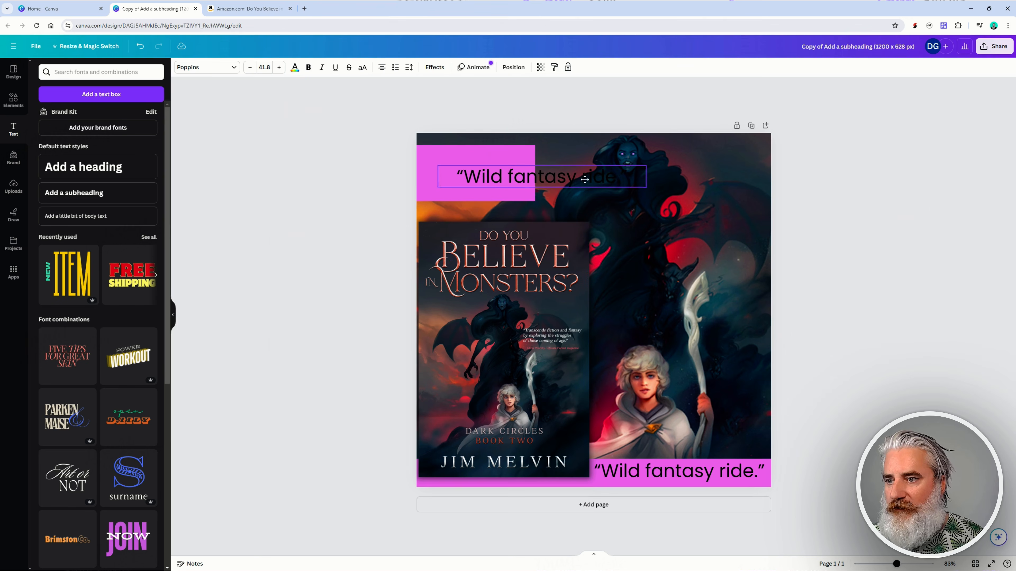
# - Make the copied text bold at font size 24.5 and replace its wording with “$2.99”
pyautogui.doubleClick(579, 179)
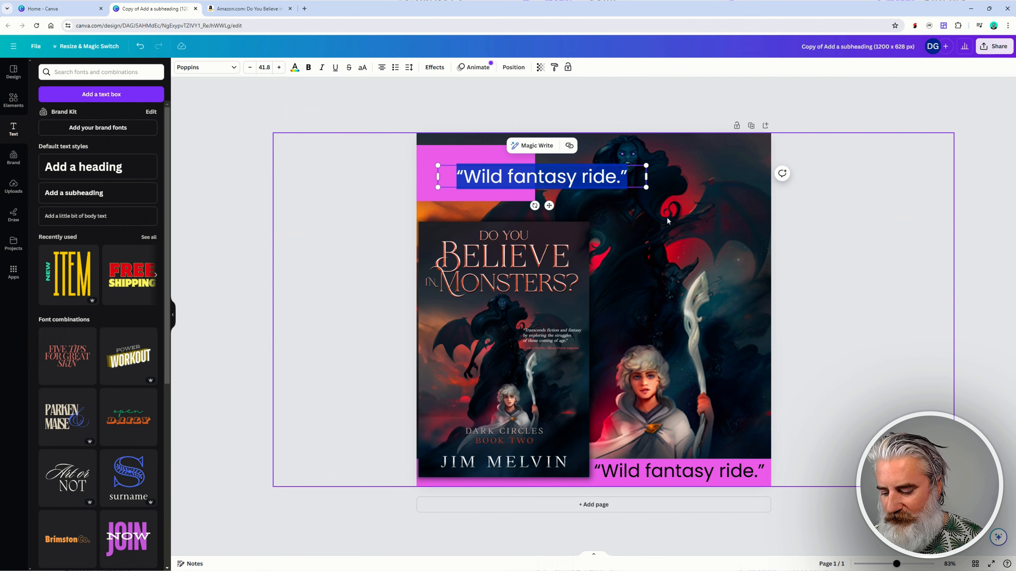
pyautogui.hotkey('ctrl', 'b')
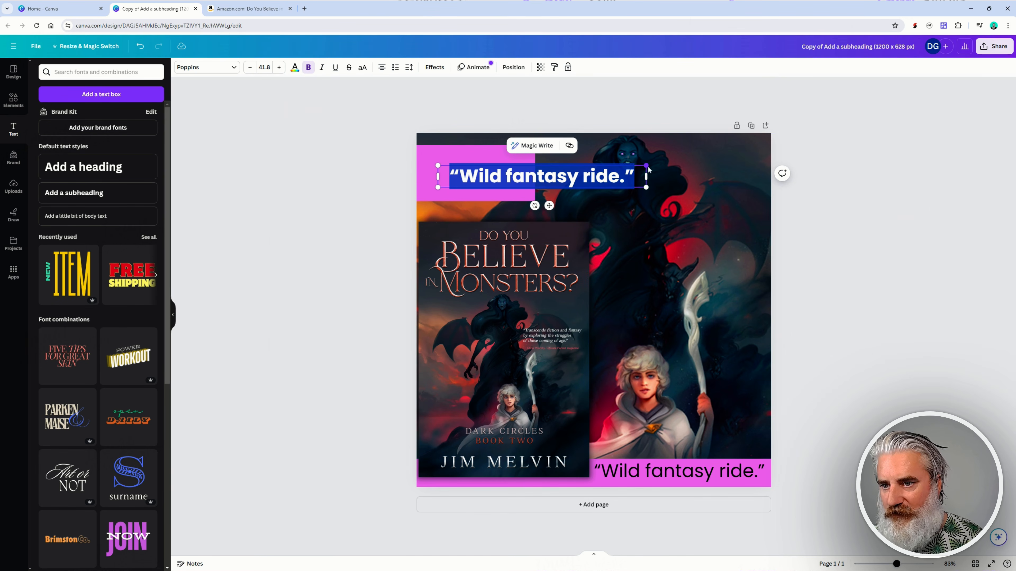
pyautogui.moveTo(647, 166); pyautogui.dragTo(510, 181)
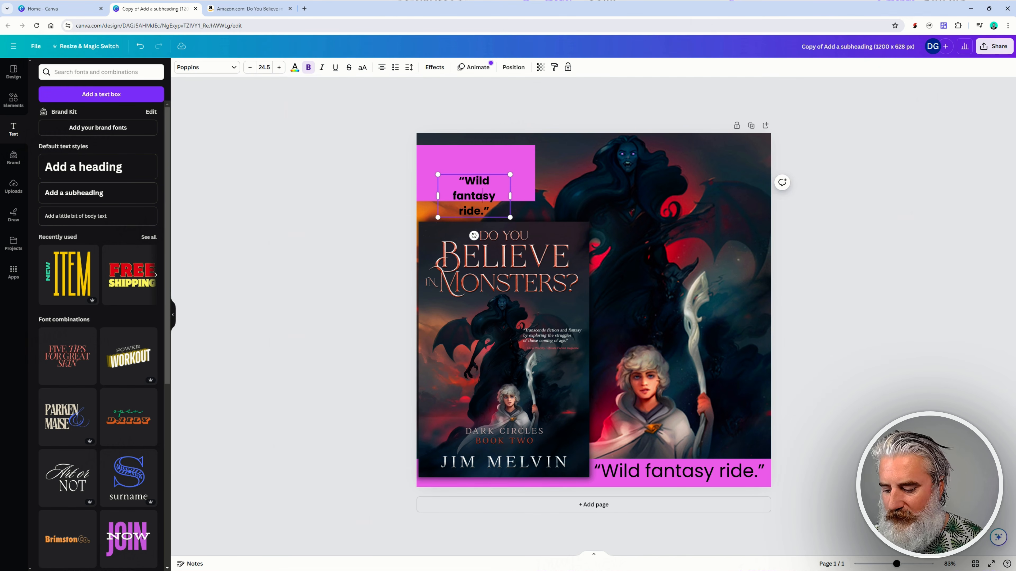
pyautogui.doubleClick(483, 192)
pyautogui.write('$2.99')
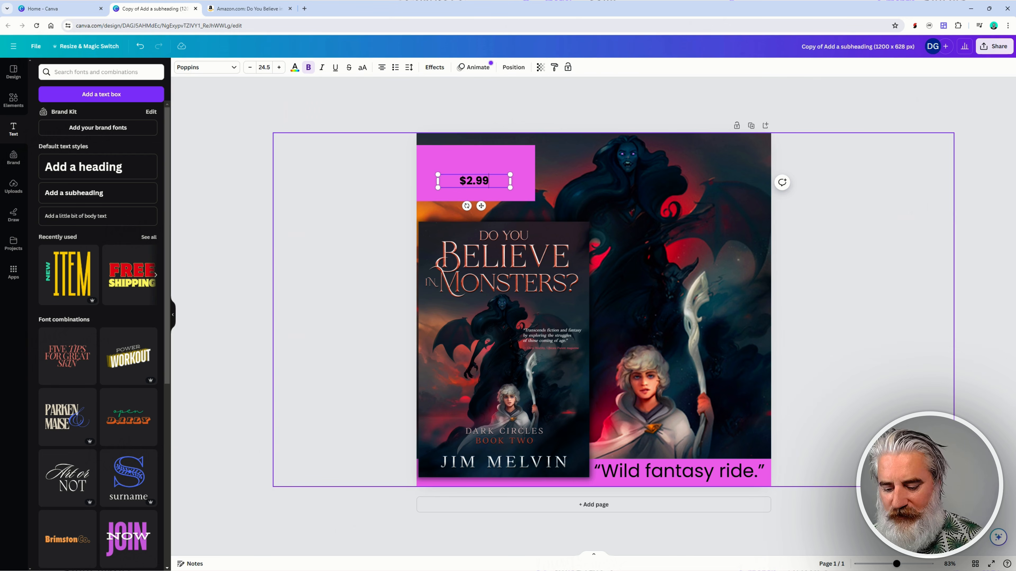
# - Enlarge the $2.99 text to font size 85.9 so that it fills the width of the upper pink block
pyautogui.moveTo(510, 174); pyautogui.dragTo(575, 163)
pyautogui.press('Home')
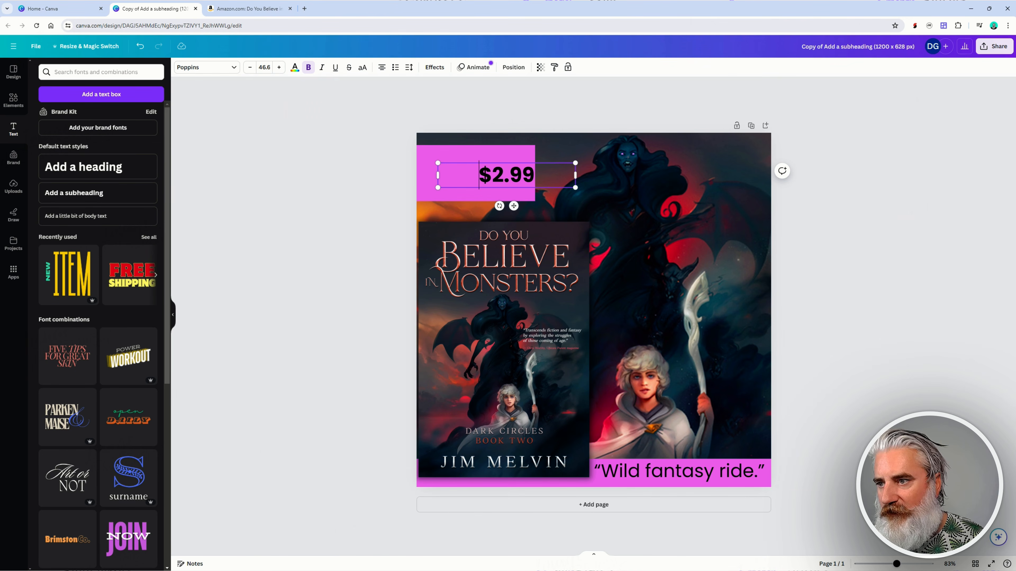
pyautogui.moveTo(425, 158); pyautogui.dragTo(347, 144)
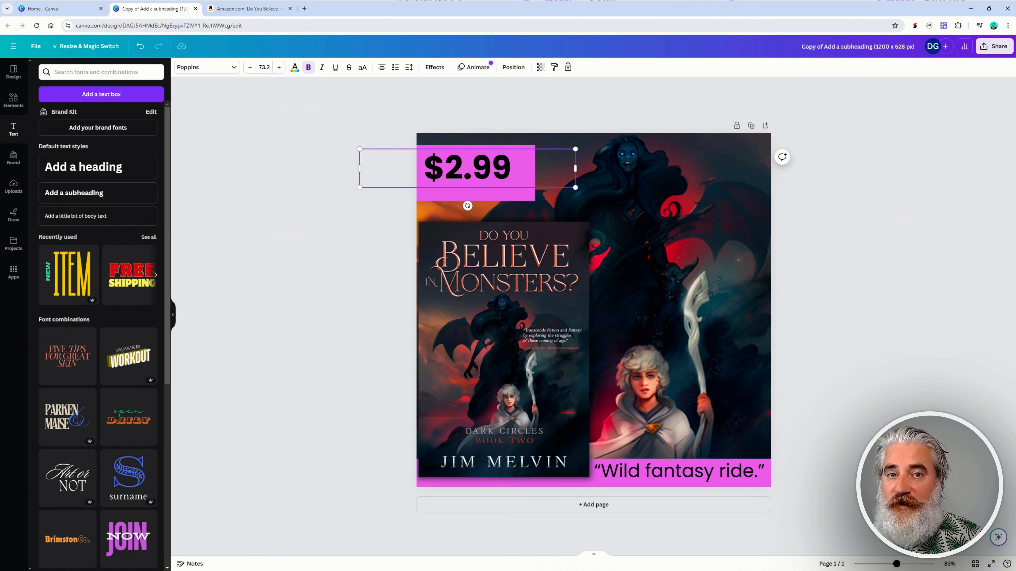
pyautogui.moveTo(574, 187); pyautogui.dragTo(602, 192)
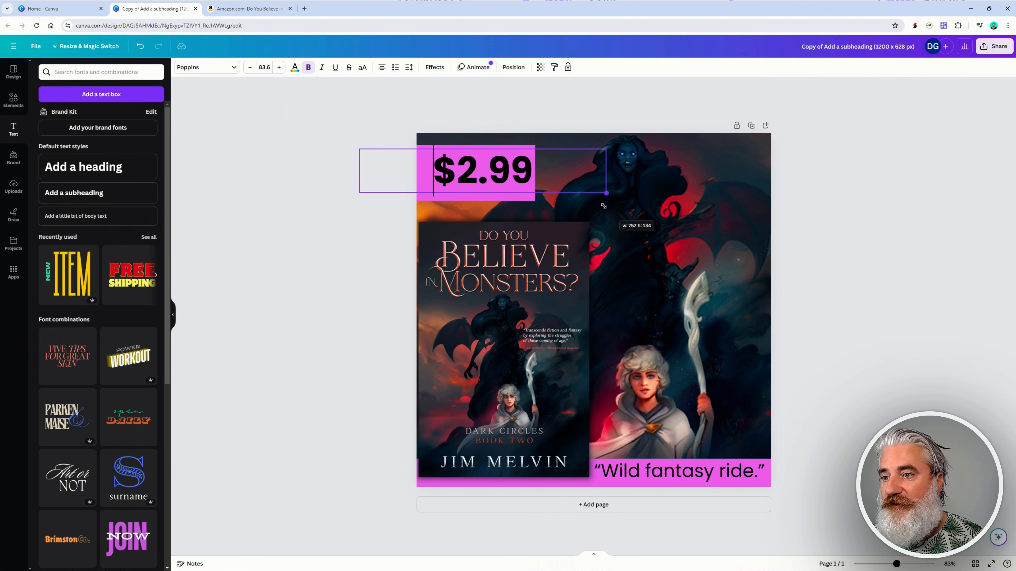
pyautogui.moveTo(360, 193); pyautogui.dragTo(349, 196)
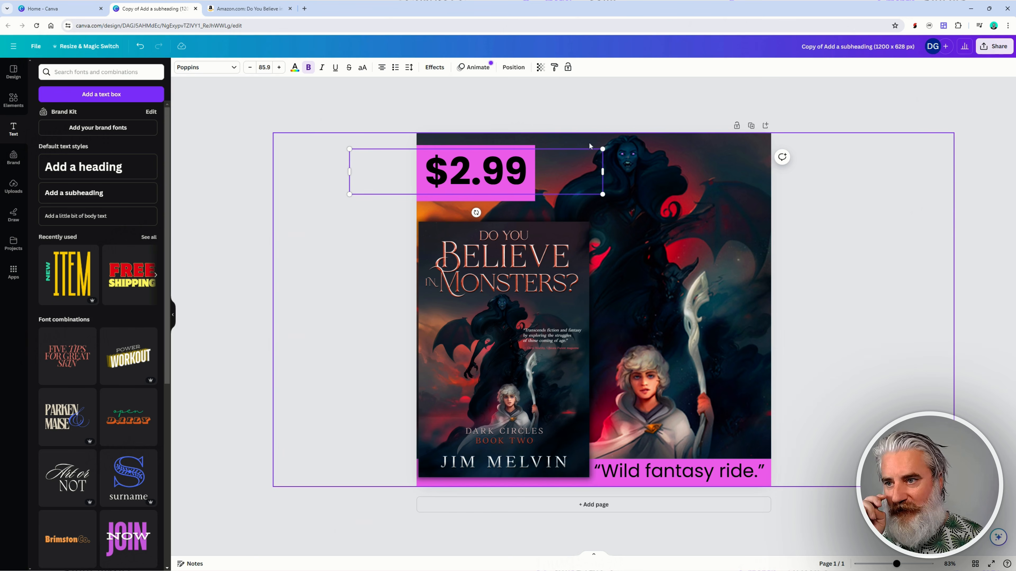
pyautogui.click(347, 260)
# - Duplicate the $2.99 text and place the copy just below the original
pyautogui.click(468, 180)
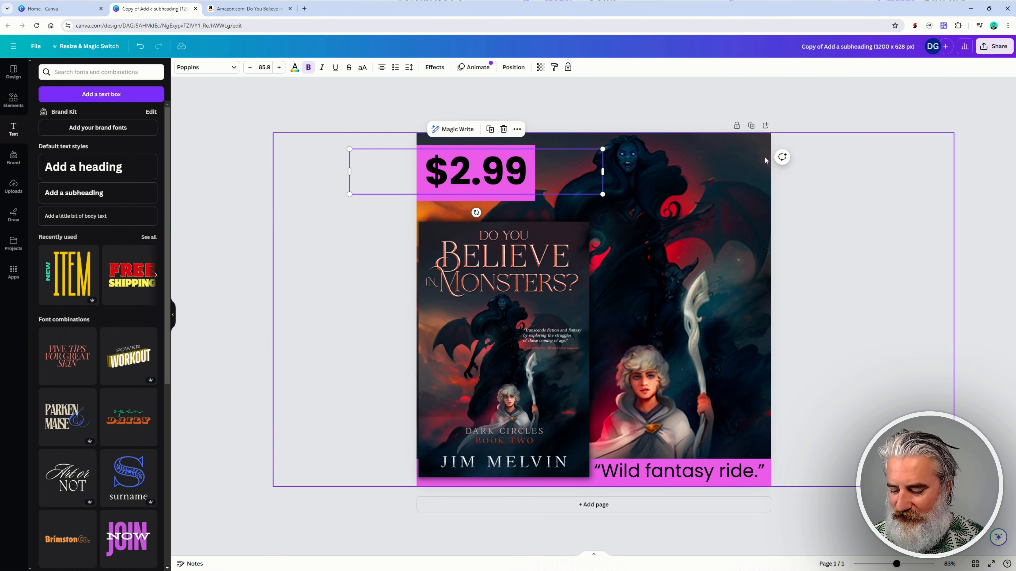
pyautogui.hotkey('ctrl', 'd')
pyautogui.moveTo(512, 175); pyautogui.dragTo(497, 204)
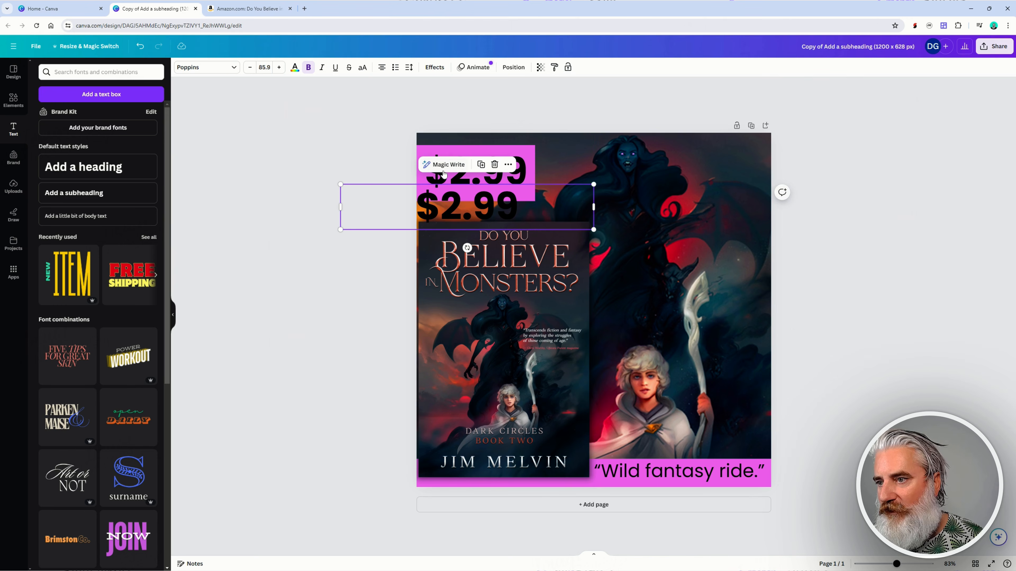
# - Remove the dollar sign from the original price and shift the remaining 2.99 slightly to the right
pyautogui.click(539, 168)
pyautogui.click(450, 170)
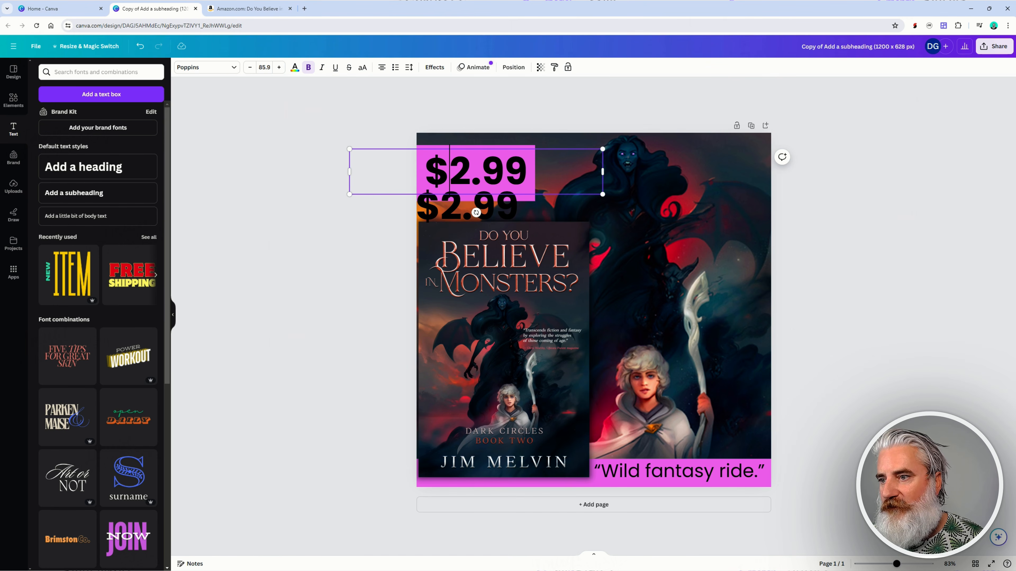
pyautogui.press('BackSpace')
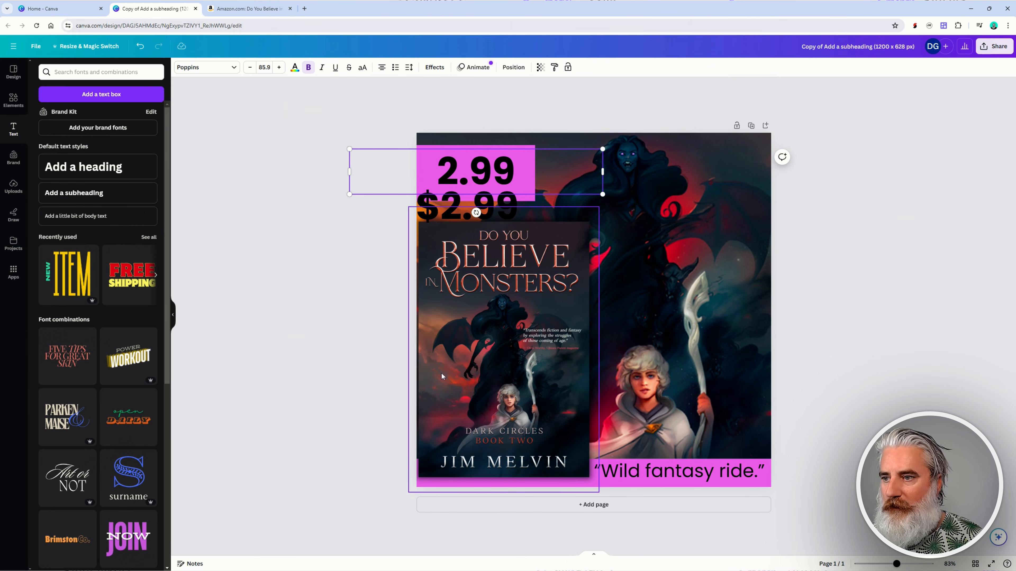
pyautogui.moveTo(603, 171); pyautogui.dragTo(624, 172)
# - Delete the 2.99 from the duplicated price, keeping only the dollar sign
pyautogui.click(455, 214)
pyautogui.click(455, 217)
pyautogui.click(445, 215)
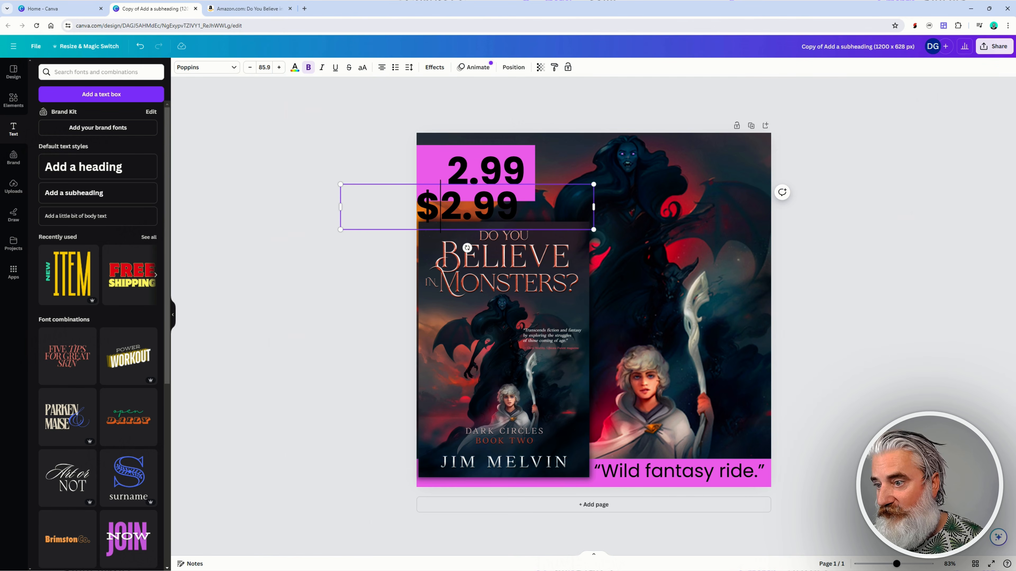
pyautogui.hotkey('shift', 'End')
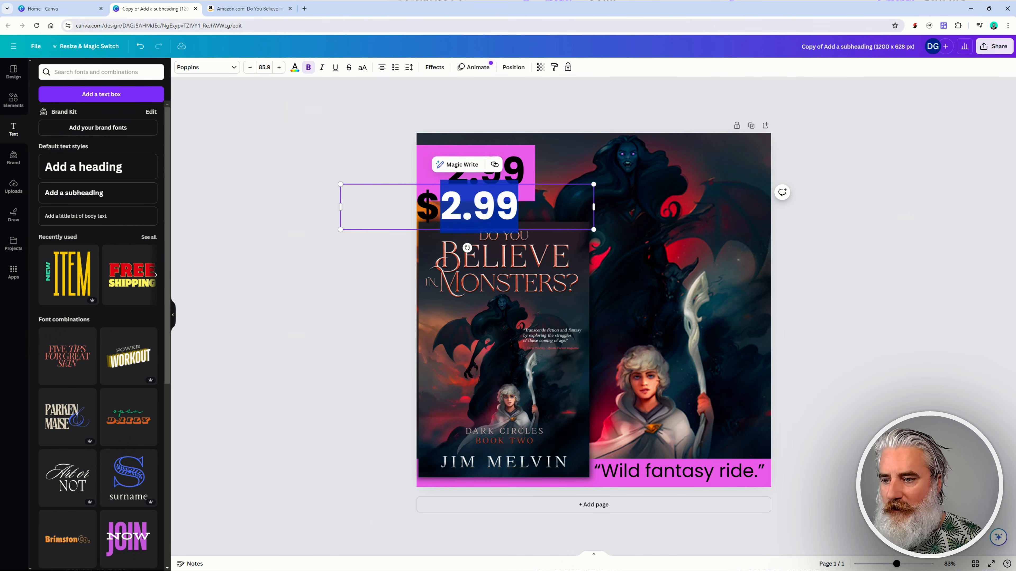
pyautogui.press('Delete')
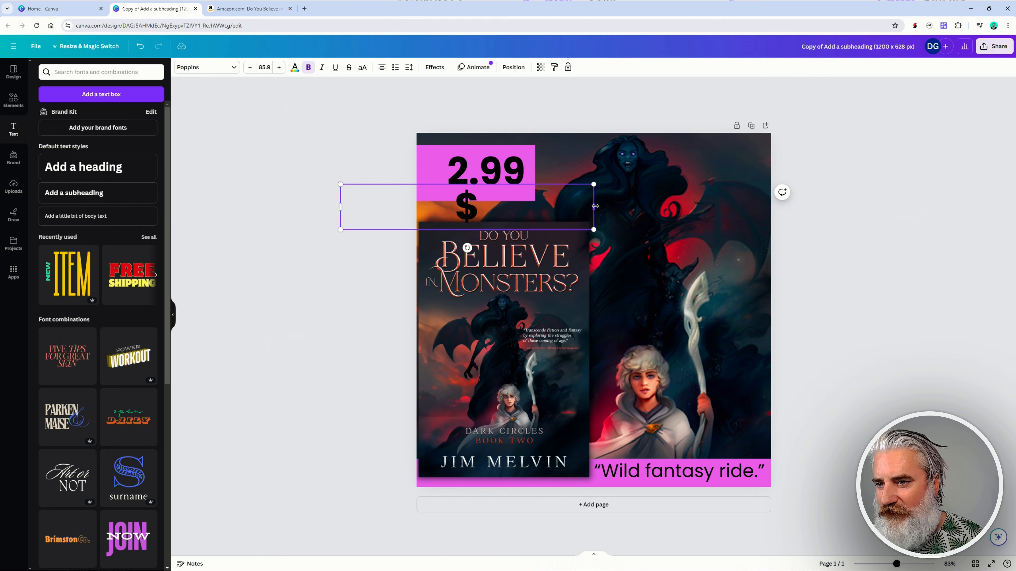
pyautogui.moveTo(594, 207); pyautogui.dragTo(381, 202)
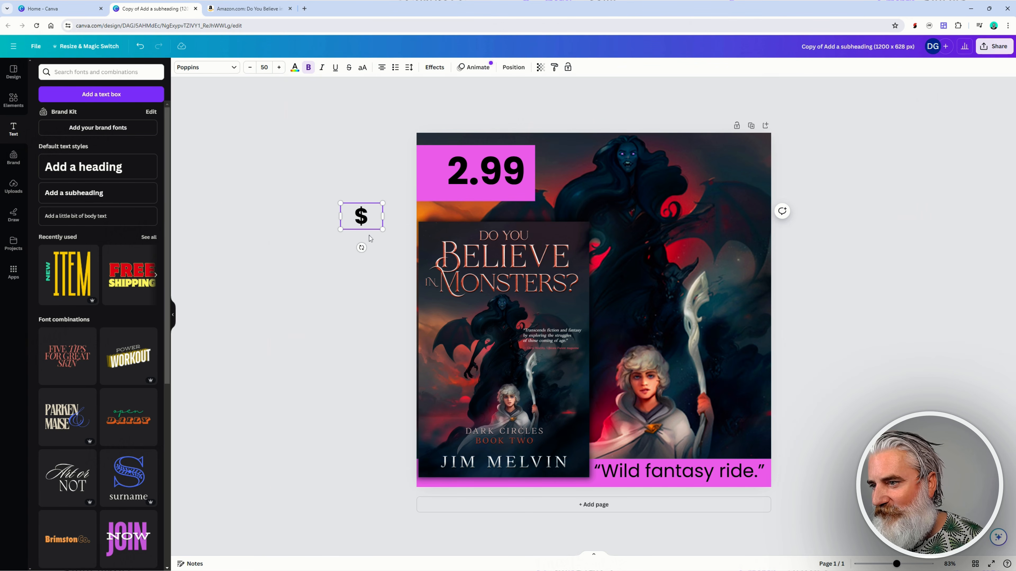
pyautogui.press('Escape')
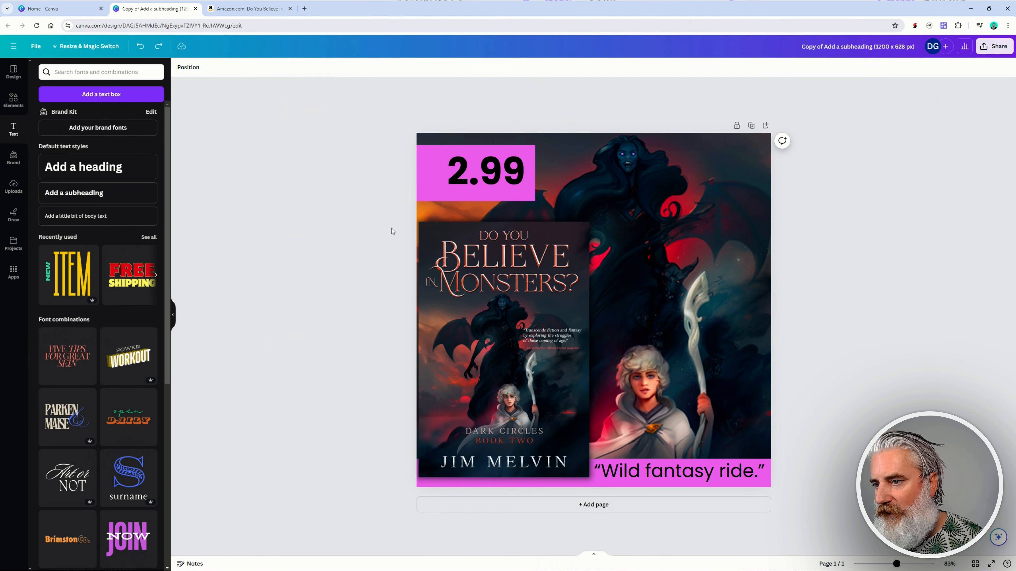
pyautogui.hotkey('ctrl', 'z')
# - Narrow the dollar sign's text box, resize it to font size 61 and move it onto the pink price block
pyautogui.click(515, 213)
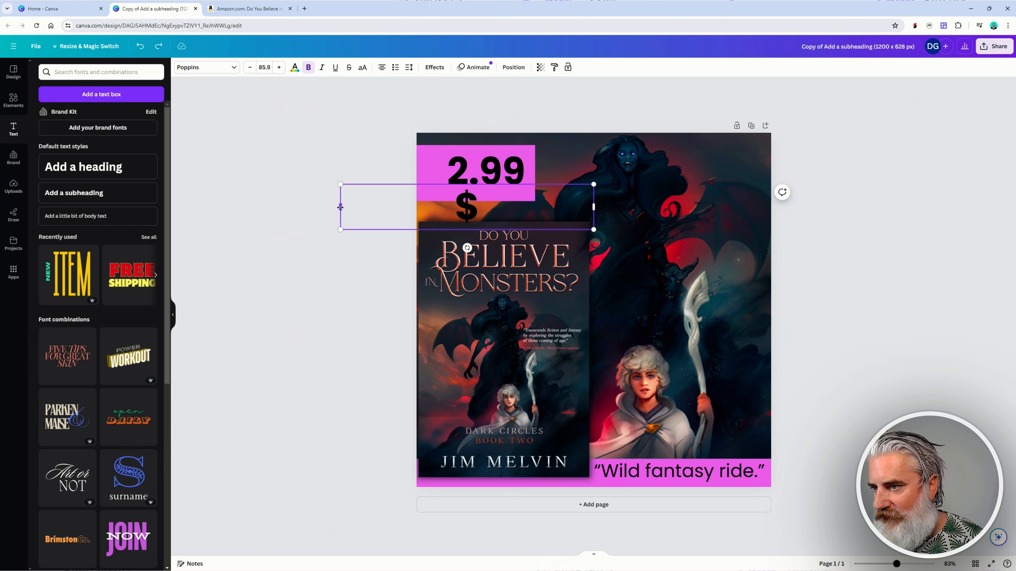
pyautogui.moveTo(340, 208); pyautogui.dragTo(528, 207)
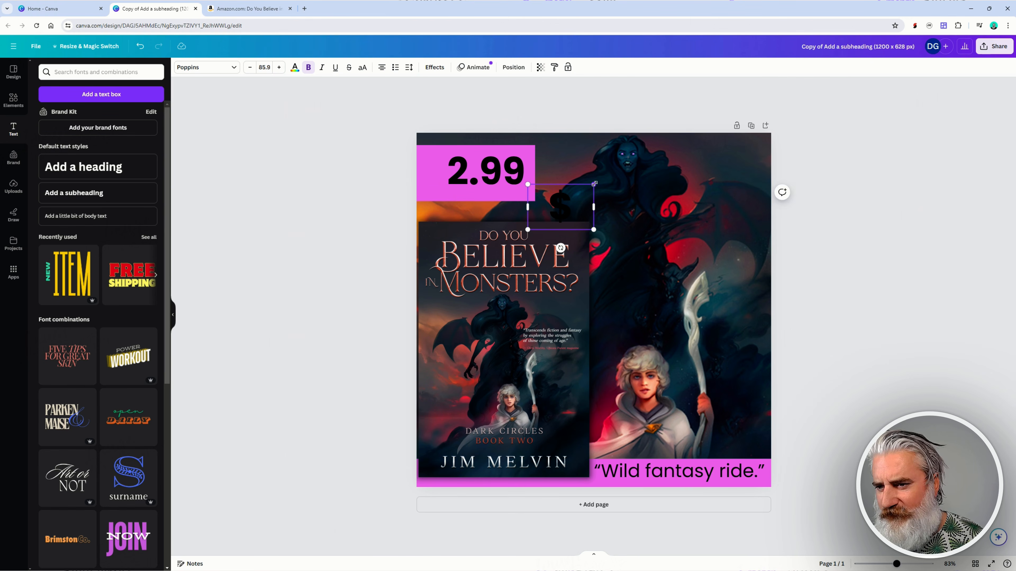
pyautogui.moveTo(594, 183); pyautogui.dragTo(561, 207)
pyautogui.moveTo(552, 248); pyautogui.dragTo(446, 206)
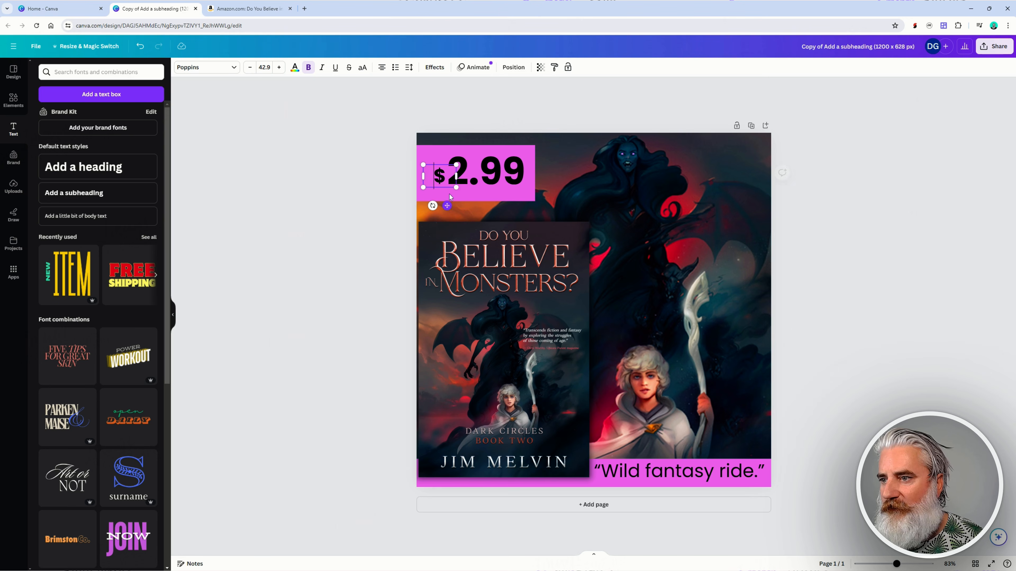
pyautogui.moveTo(457, 164); pyautogui.dragTo(470, 154)
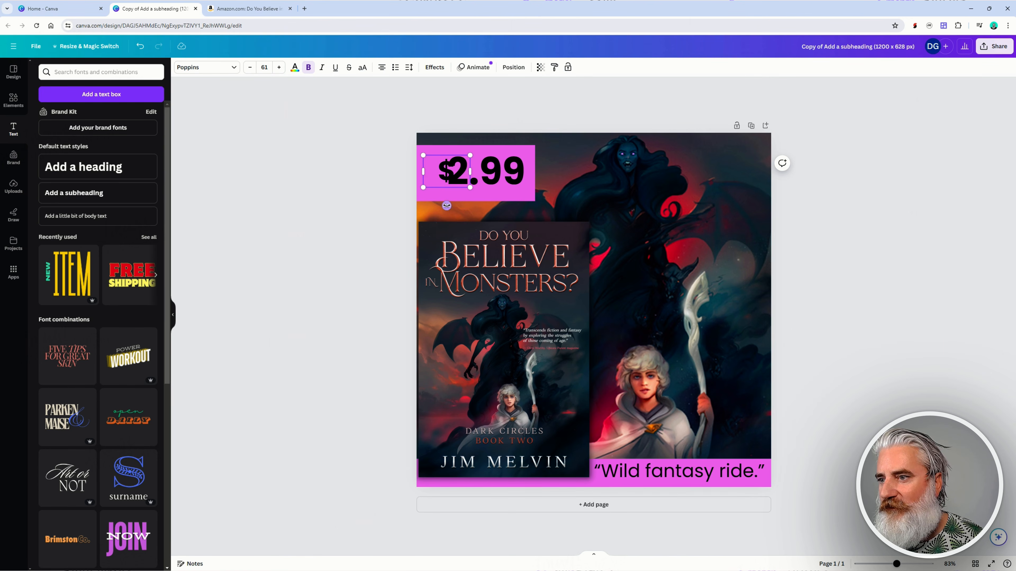
# - Shift the dollar sign left so that it sits directly in front of the 2.99 without overlapping
pyautogui.scroll(6, 471, 175)
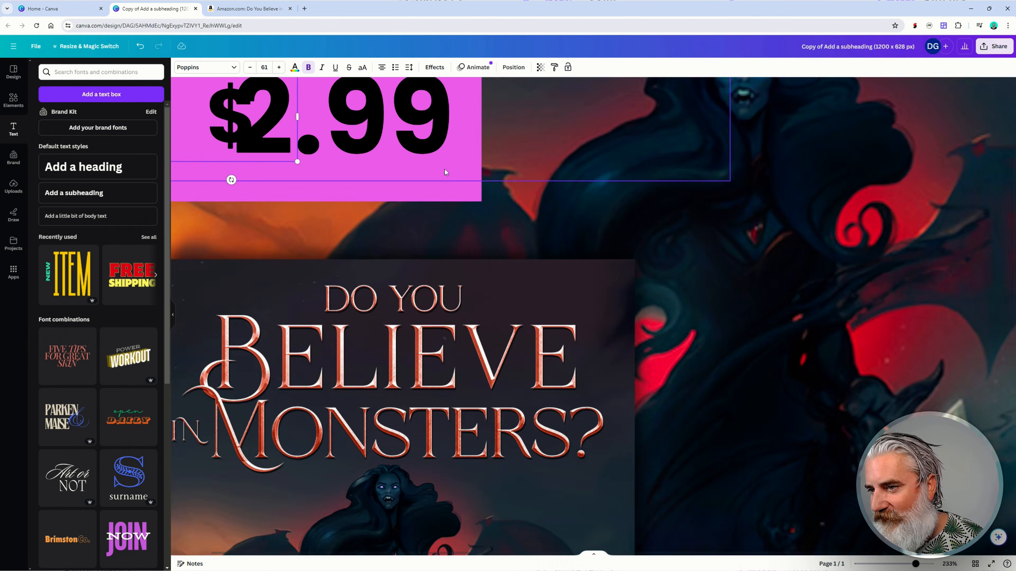
pyautogui.scroll(-2, 445, 171)
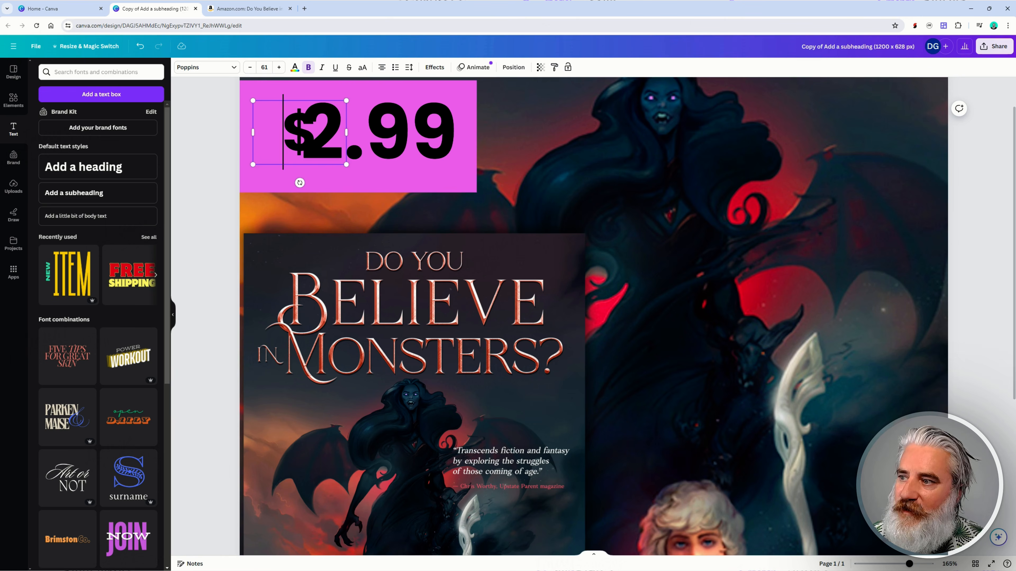
pyautogui.click(359, 184)
pyautogui.moveTo(299, 126); pyautogui.dragTo(283, 130)
pyautogui.scroll(-5, 590, 172)
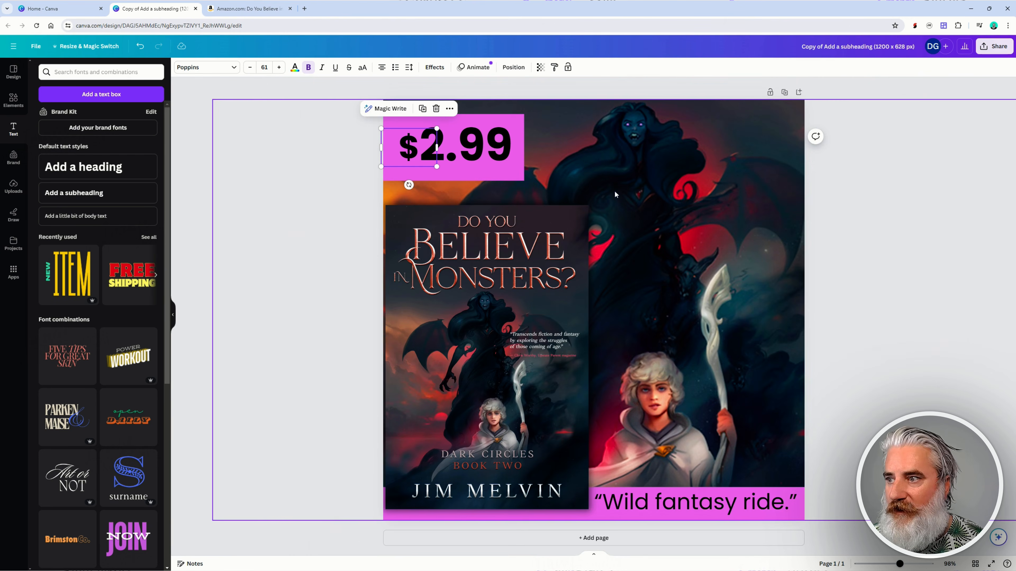
pyautogui.scroll(3, 614, 191)
pyautogui.click(628, 164)
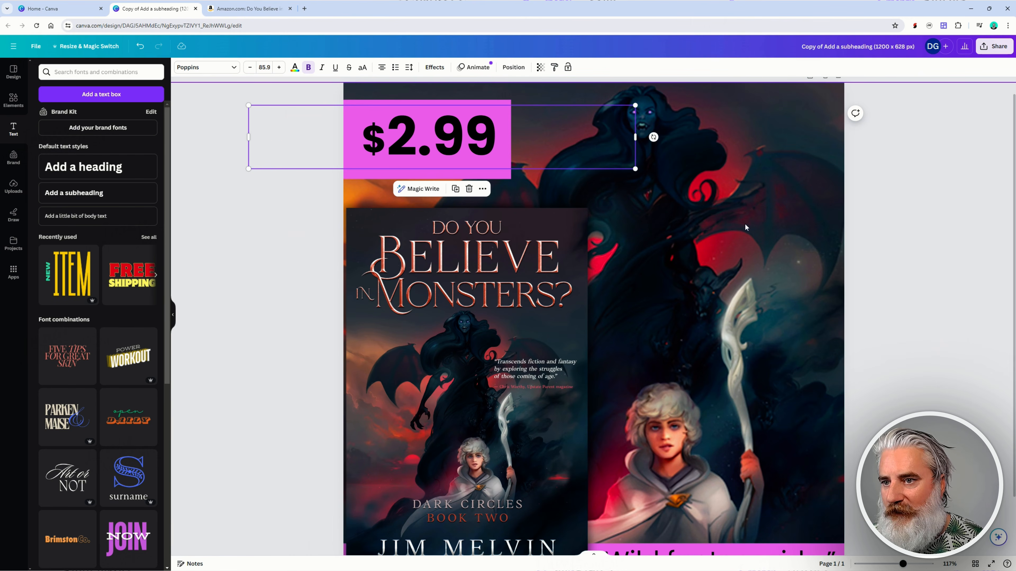
pyautogui.scroll(-2, 741, 220)
pyautogui.scroll(-3, 741, 219)
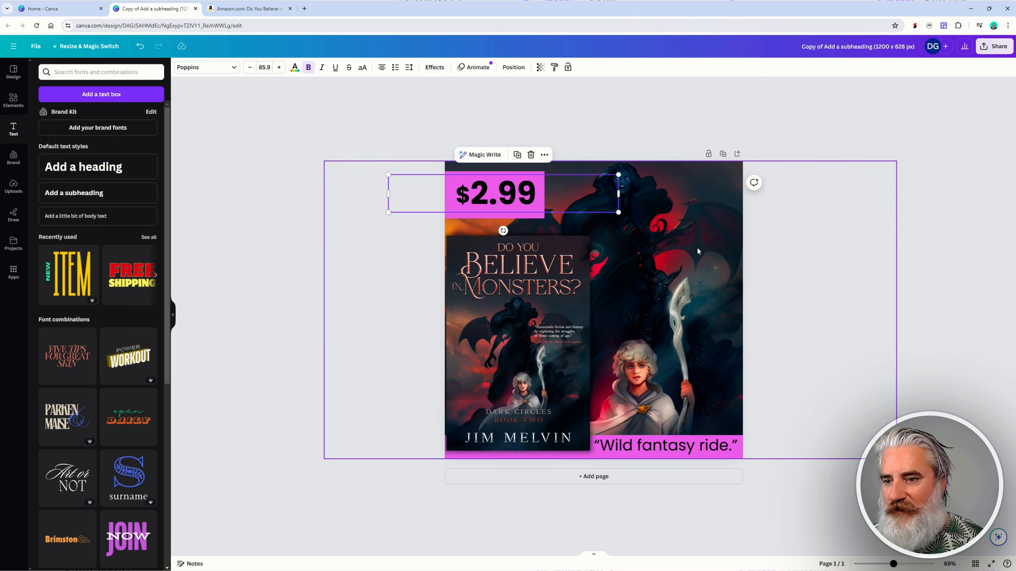
# - Lock the position of the background artwork and of the pink price block behind the $2.99
pyautogui.click(842, 158)
pyautogui.click(699, 245)
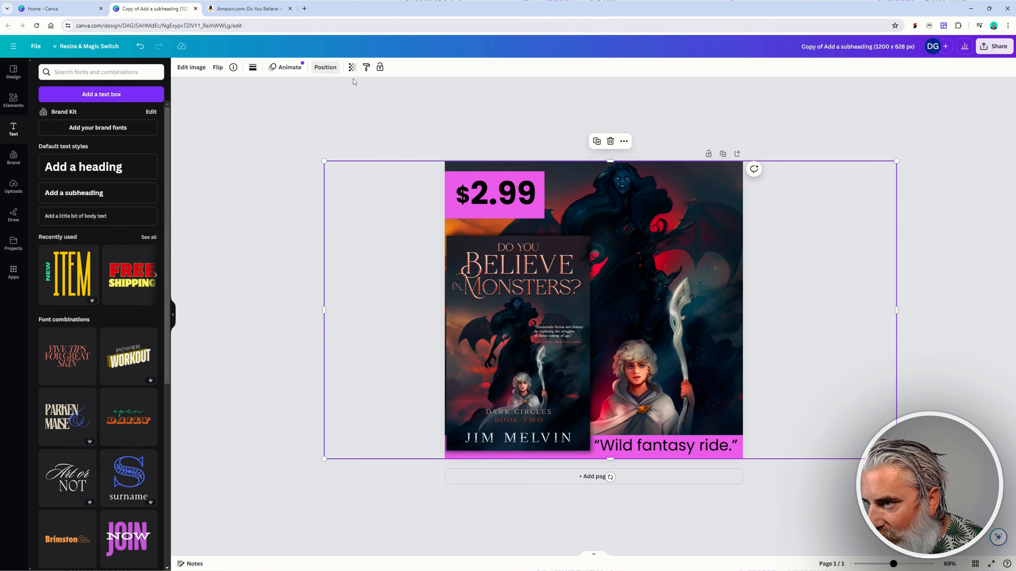
pyautogui.click(379, 68)
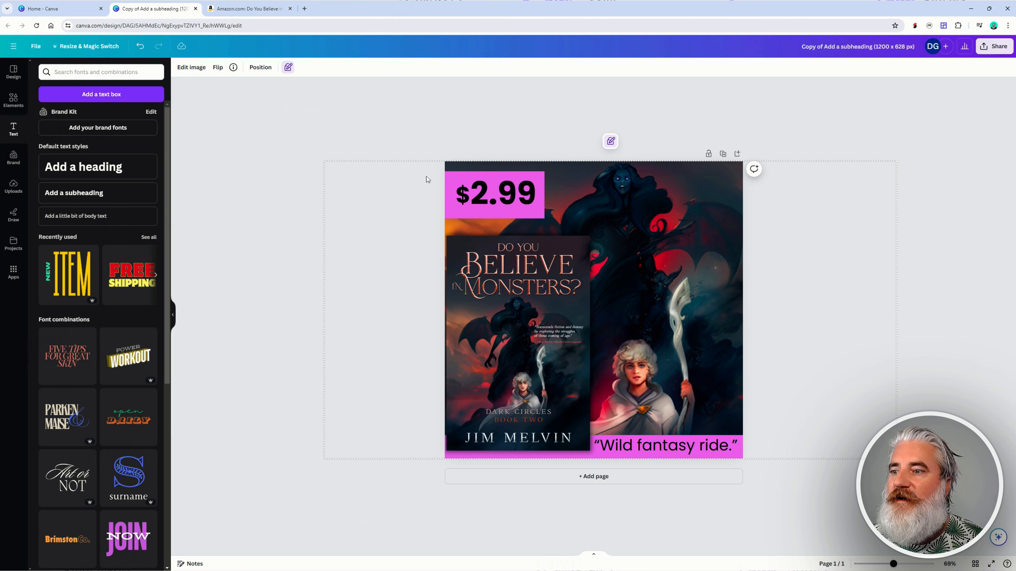
pyautogui.click(273, 179)
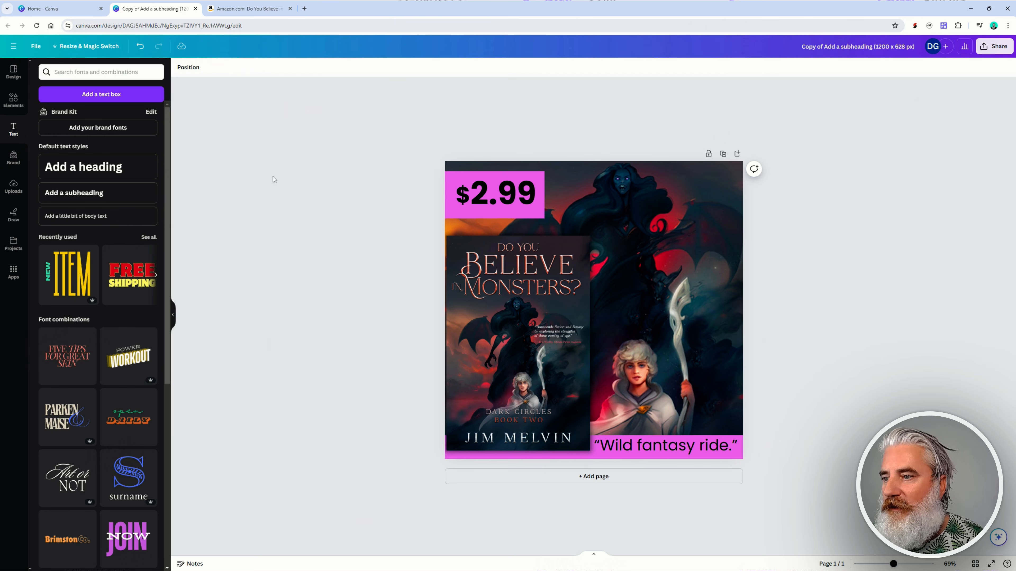
pyautogui.click(467, 214)
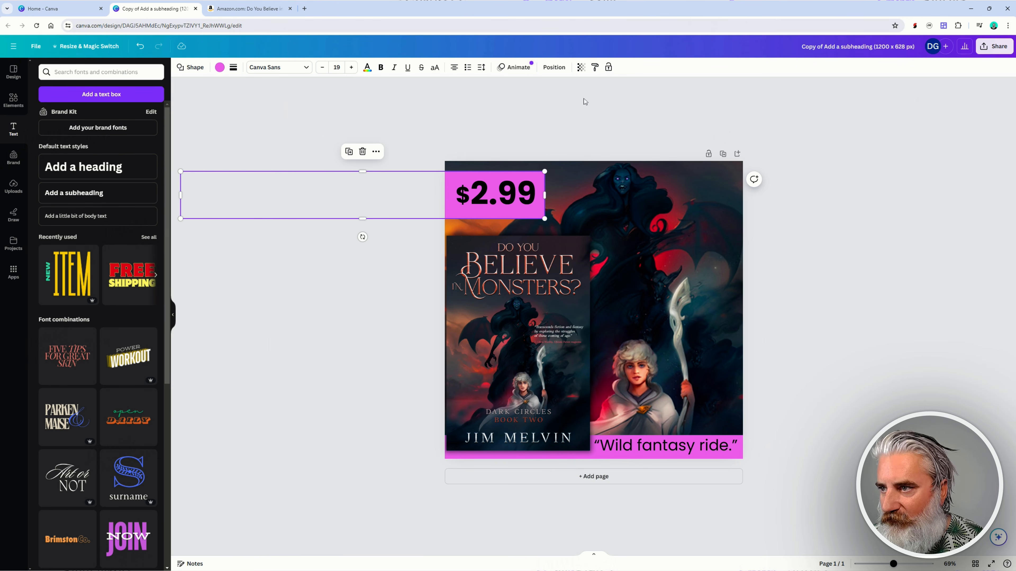
pyautogui.click(607, 68)
pyautogui.click(507, 136)
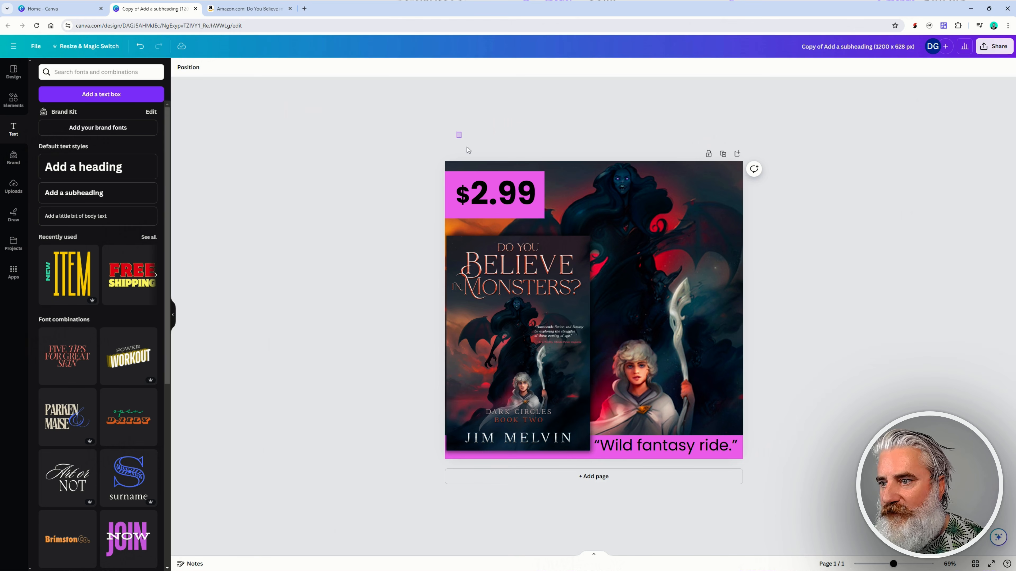
# - Group the dollar sign with the 2.99, then enlarge and widen the group so it fills the pink price block
pyautogui.moveTo(468, 150); pyautogui.dragTo(534, 200)
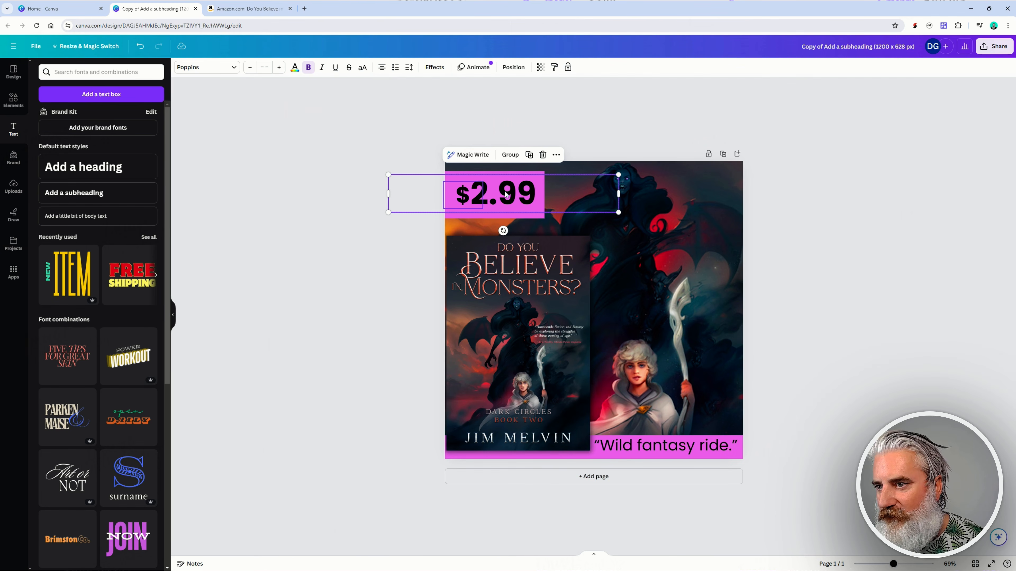
pyautogui.click(510, 154)
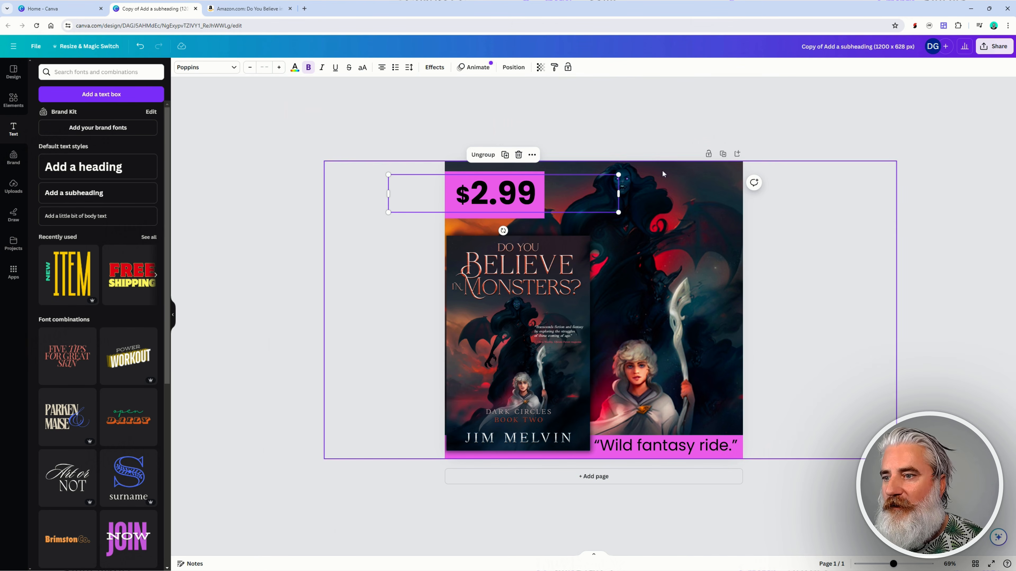
pyautogui.moveTo(618, 175); pyautogui.dragTo(627, 173)
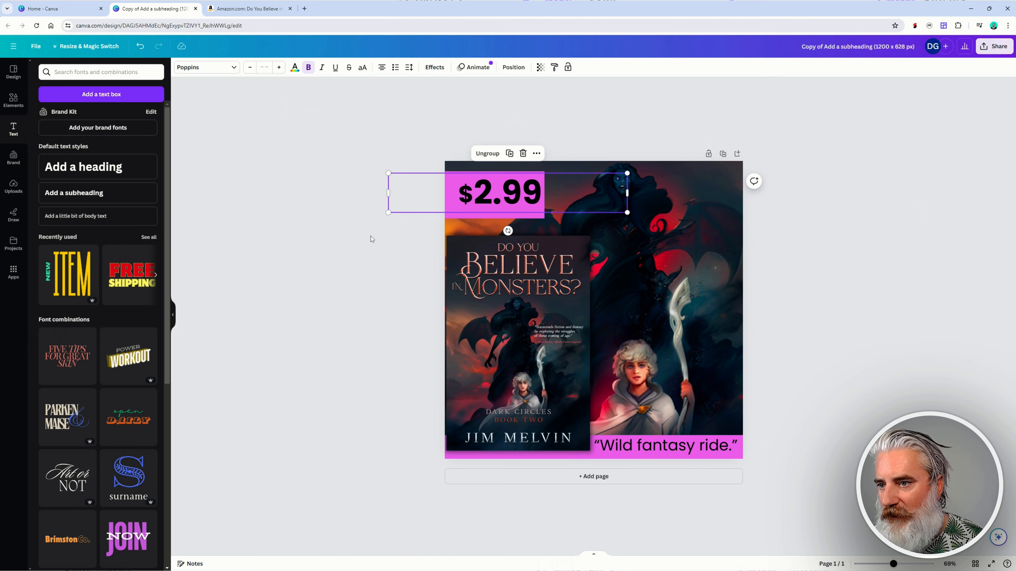
pyautogui.moveTo(388, 215); pyautogui.dragTo(363, 218)
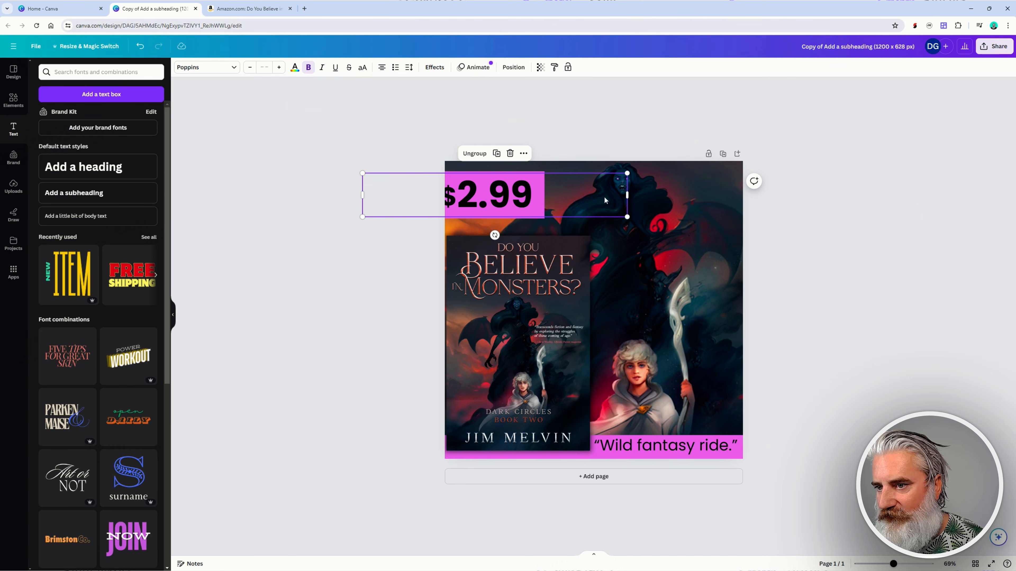
pyautogui.moveTo(626, 196); pyautogui.dragTo(646, 195)
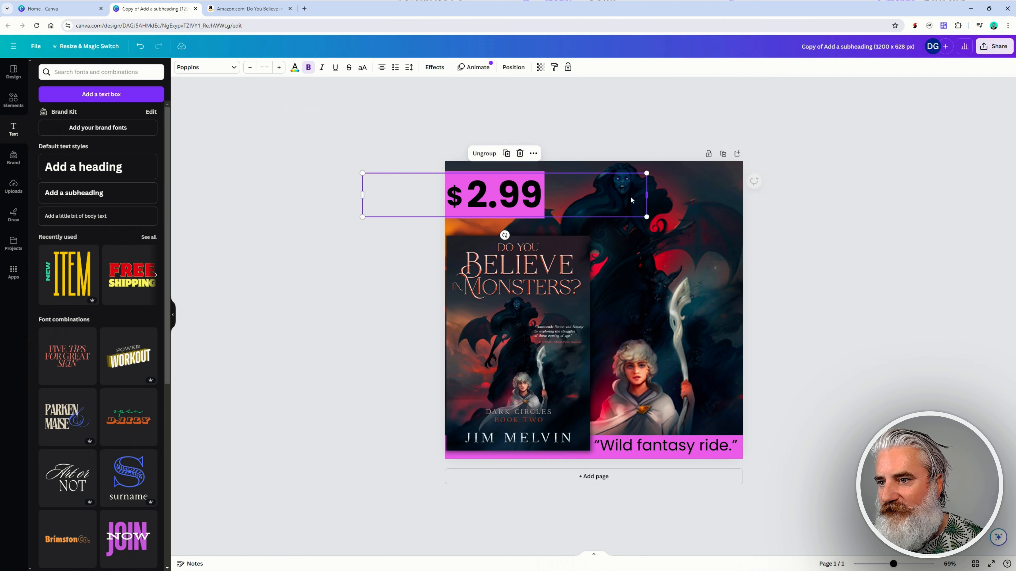
pyautogui.click(324, 179)
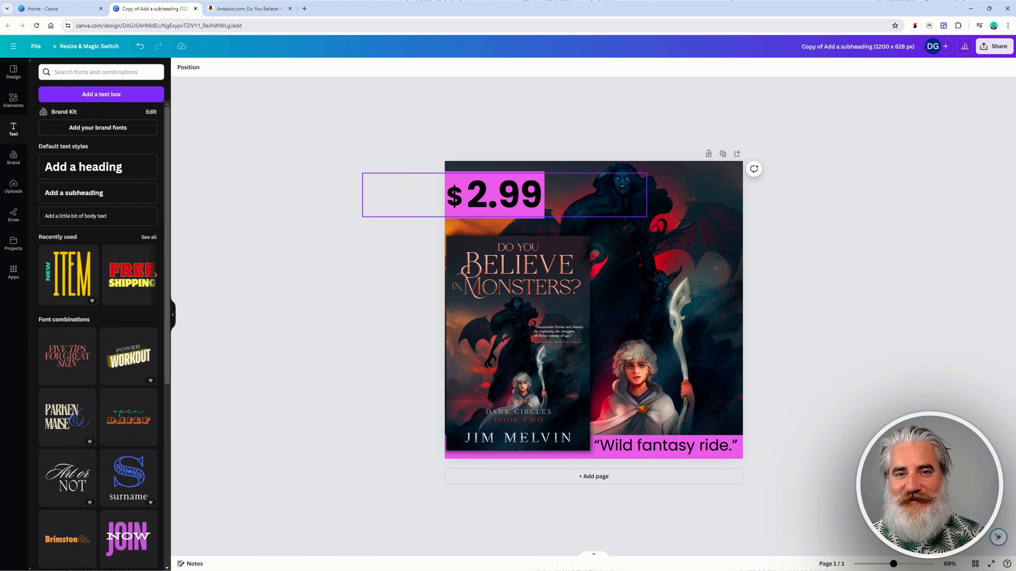
# - Ungroup the price and shift the dollar sign slightly right, closer to the 2.99
pyautogui.click(486, 205)
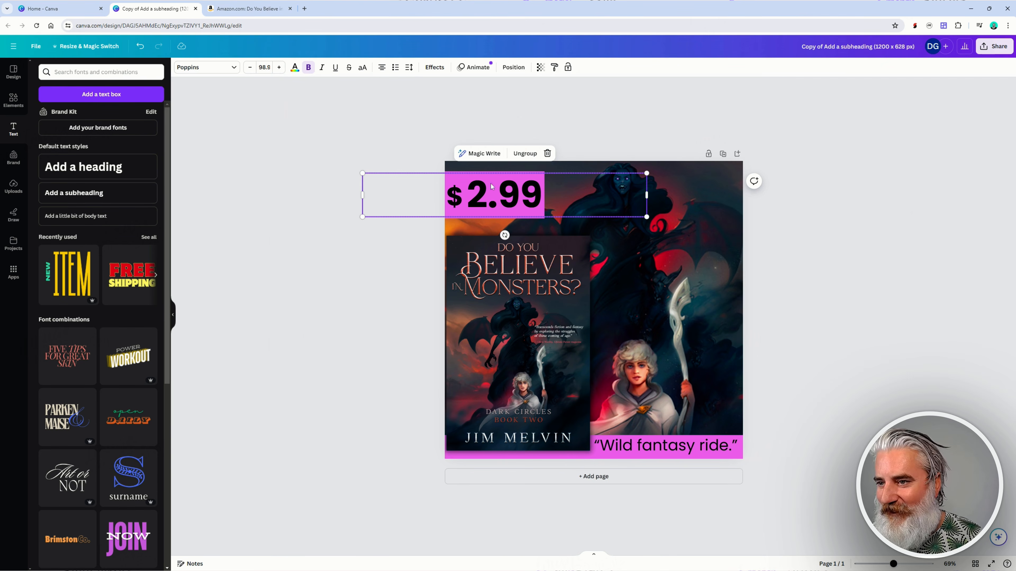
pyautogui.click(533, 153)
pyautogui.click(307, 250)
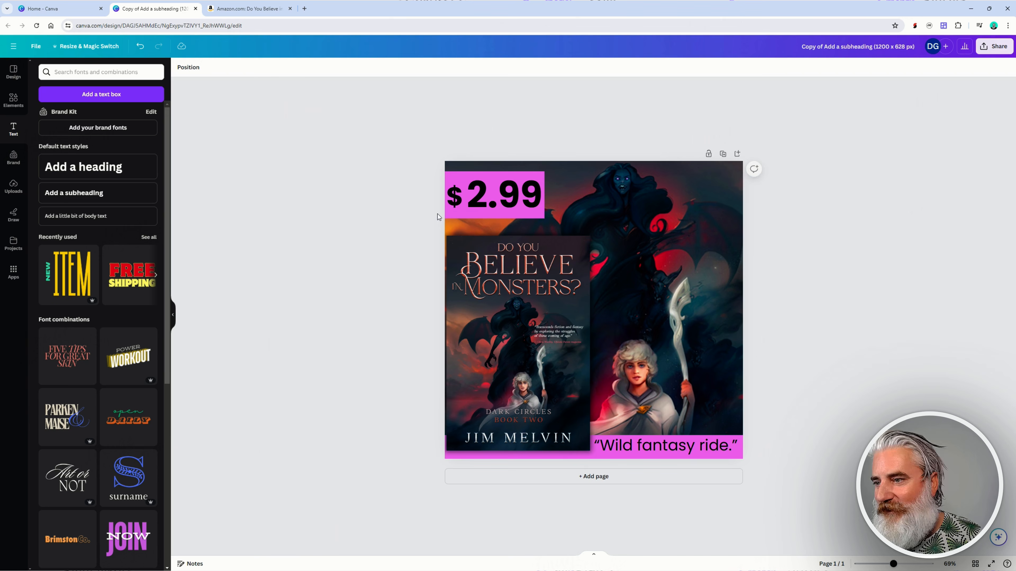
pyautogui.click(455, 196)
pyautogui.moveTo(483, 198); pyautogui.dragTo(483, 198)
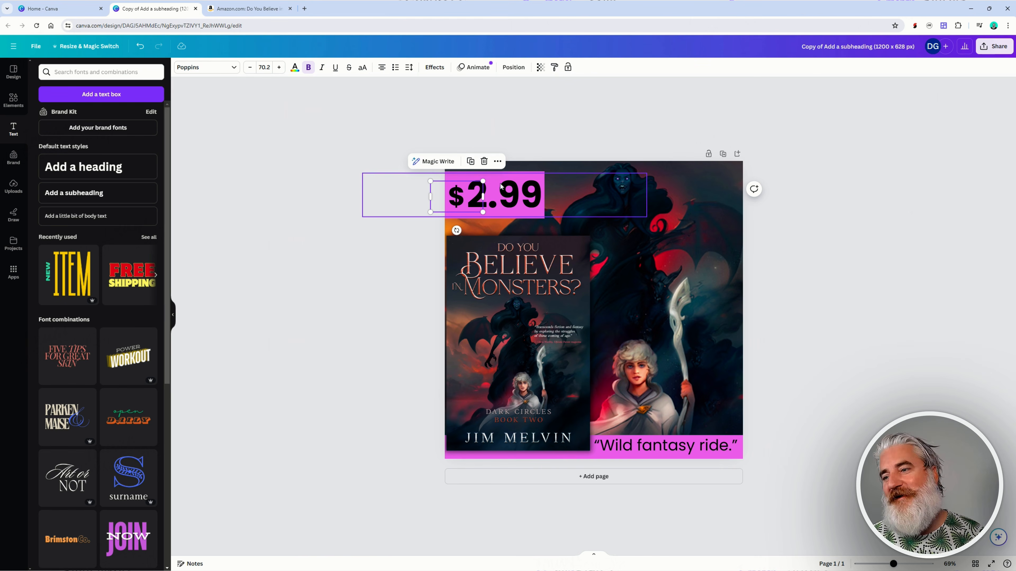
pyautogui.click(314, 278)
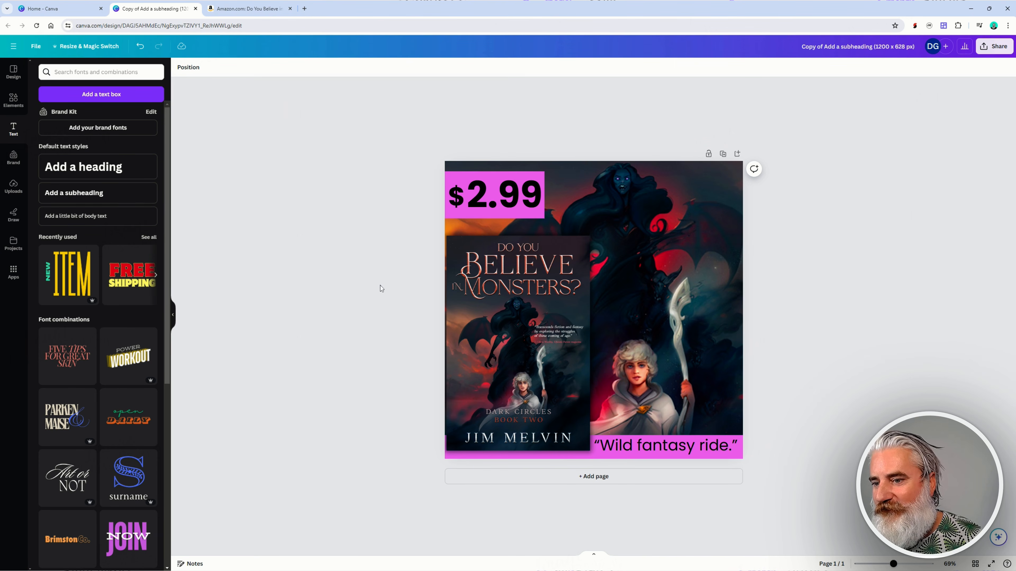
# - Switch to the book's Amazon page, look through its series offer, reviews and product details, and return to the Canva design
pyautogui.click(248, 8)
pyautogui.scroll(-10, 484, 272)
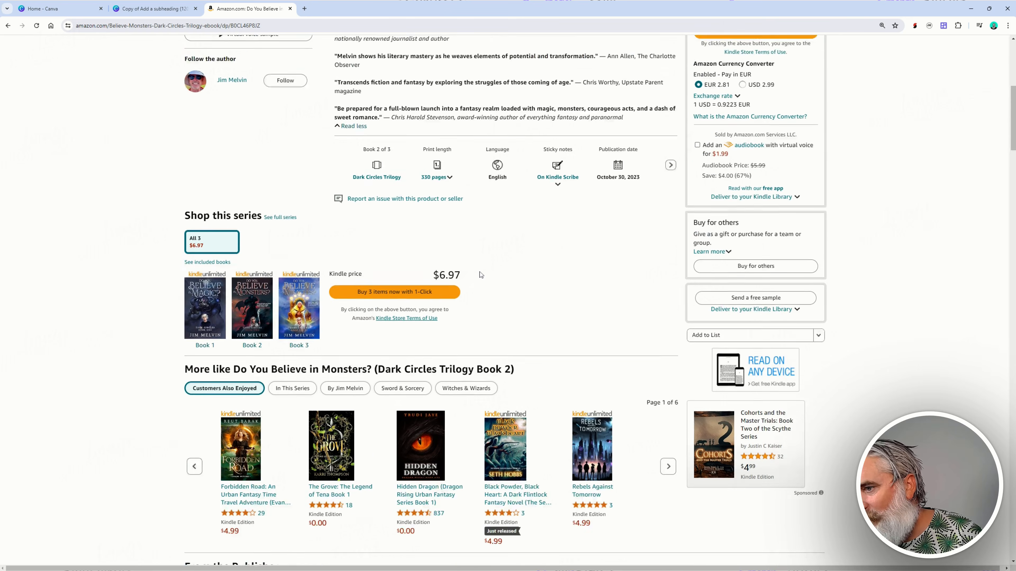
pyautogui.scroll(-15, 483, 273)
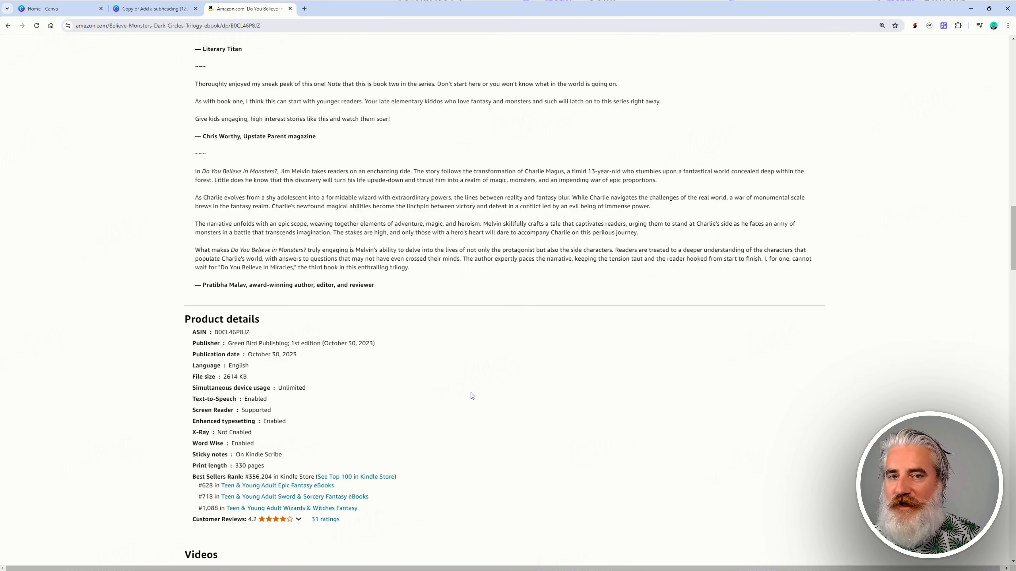
pyautogui.click(51, 5)
pyautogui.hotkey('ctrl', 'Tab')
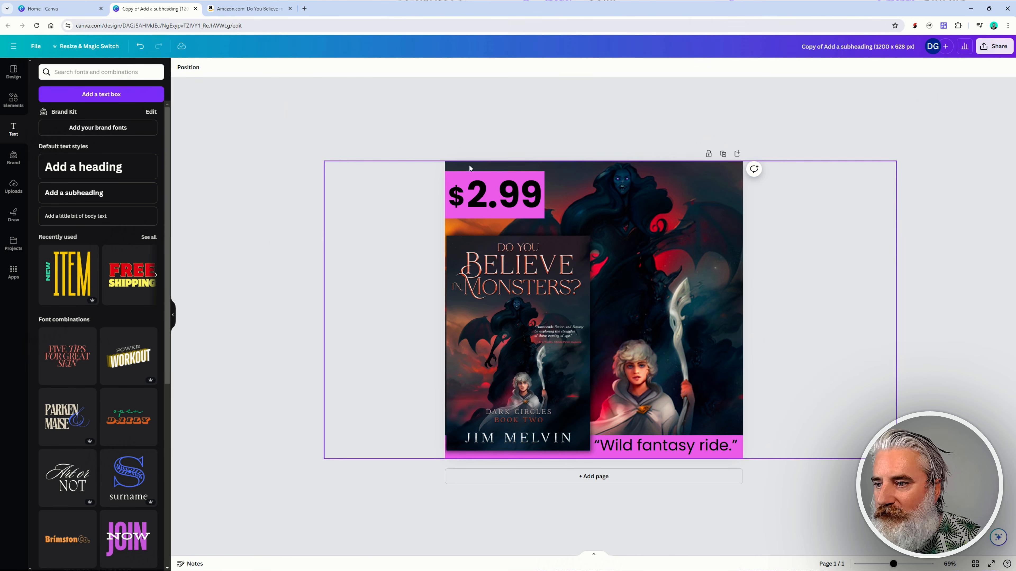
pyautogui.click(500, 173)
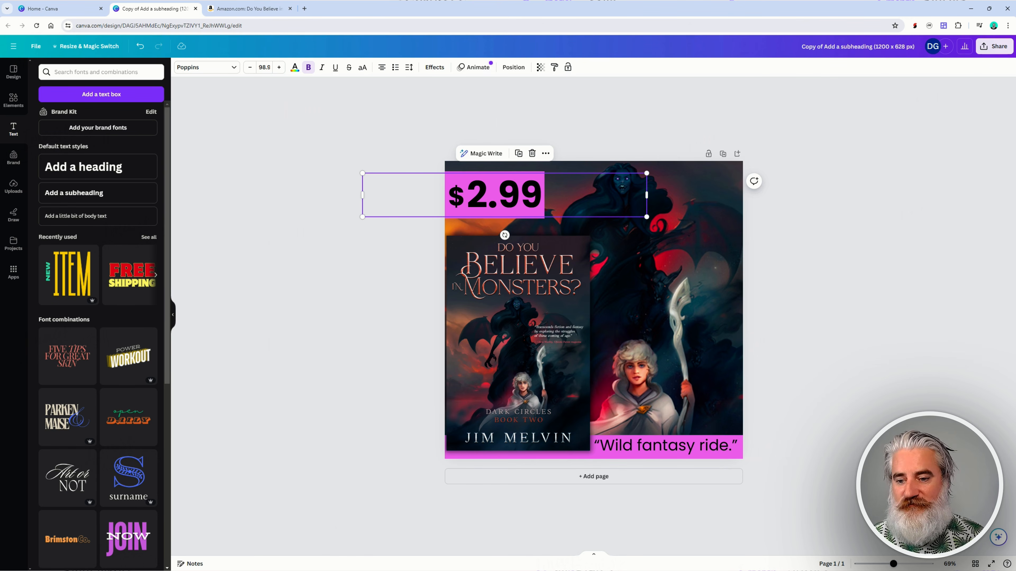
pyautogui.press('Escape')
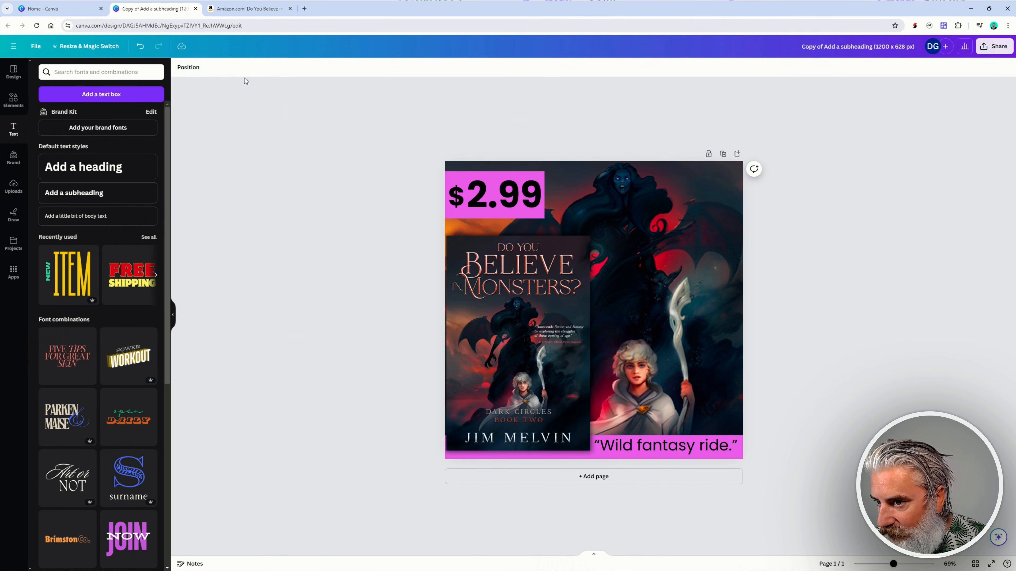
pyautogui.click(692, 197)
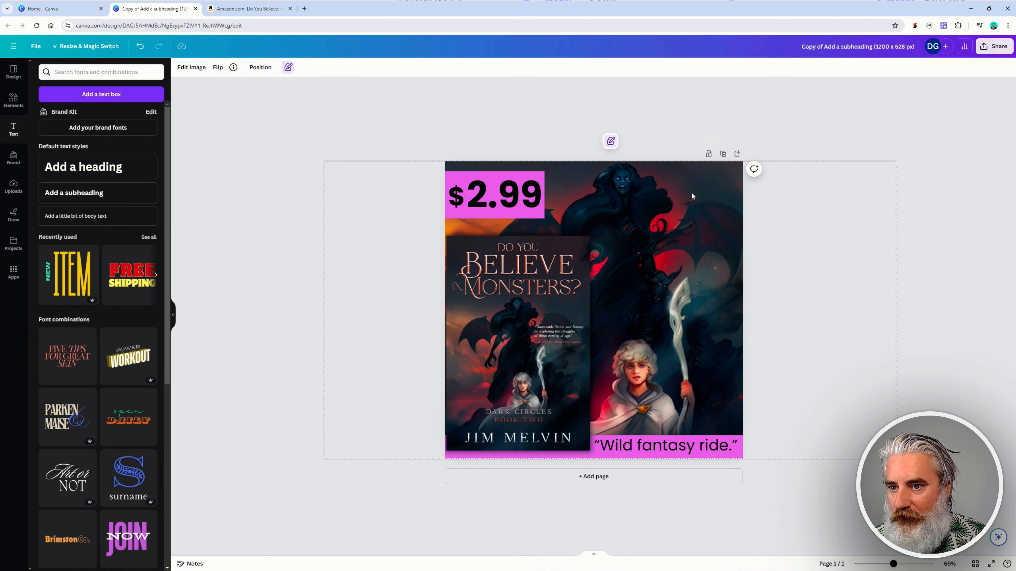
pyautogui.click(462, 174)
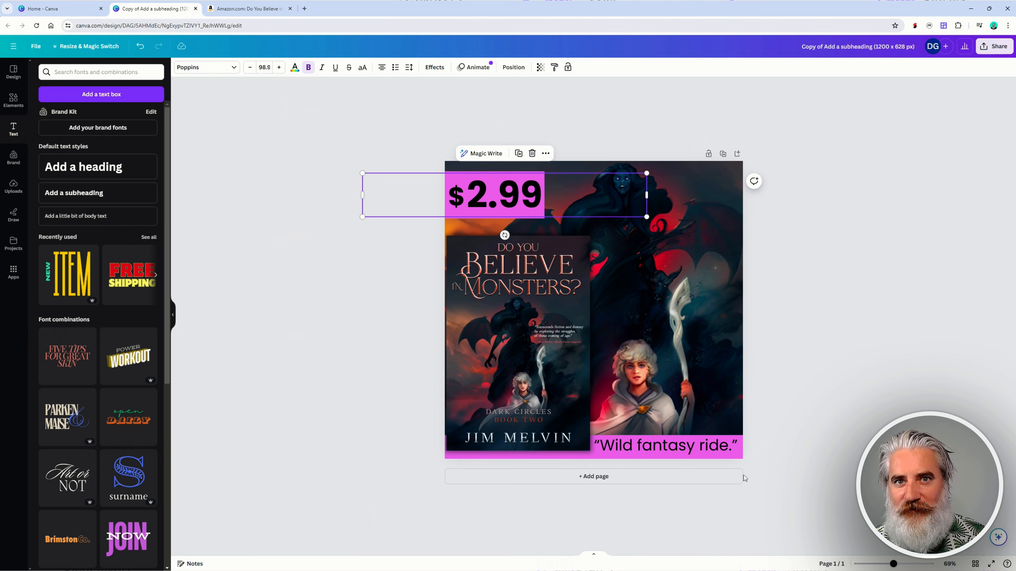
# - Recolor the pink bar behind the quote to red #F12A4F, sampled from the background artwork
pyautogui.click(739, 459)
pyautogui.click(741, 463)
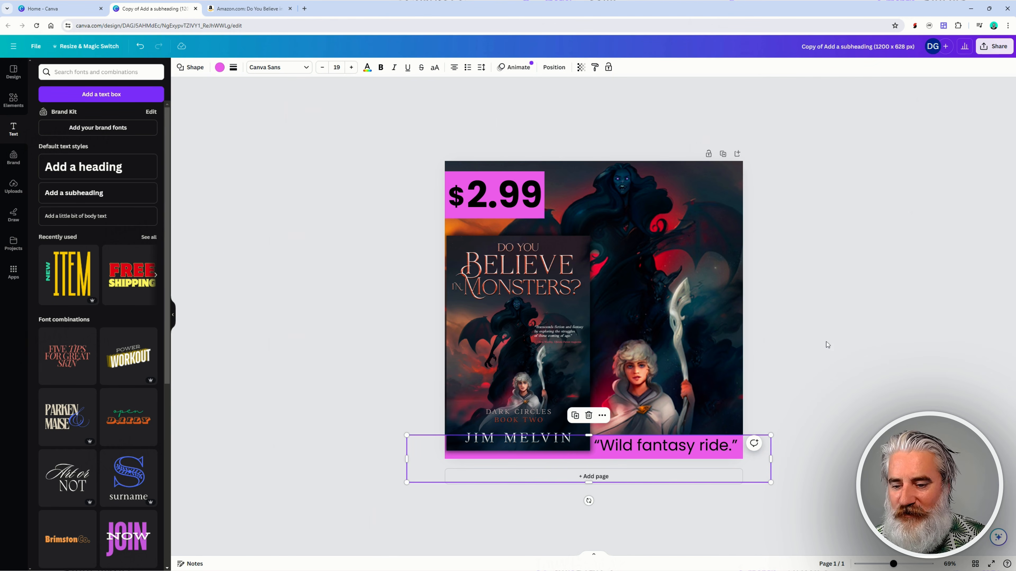
pyautogui.click(220, 68)
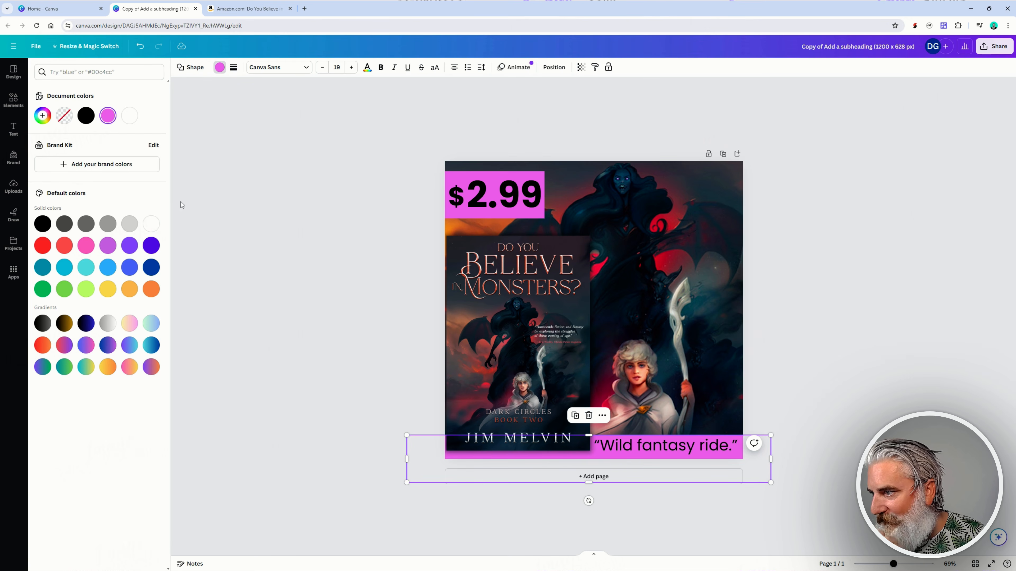
pyautogui.click(42, 116)
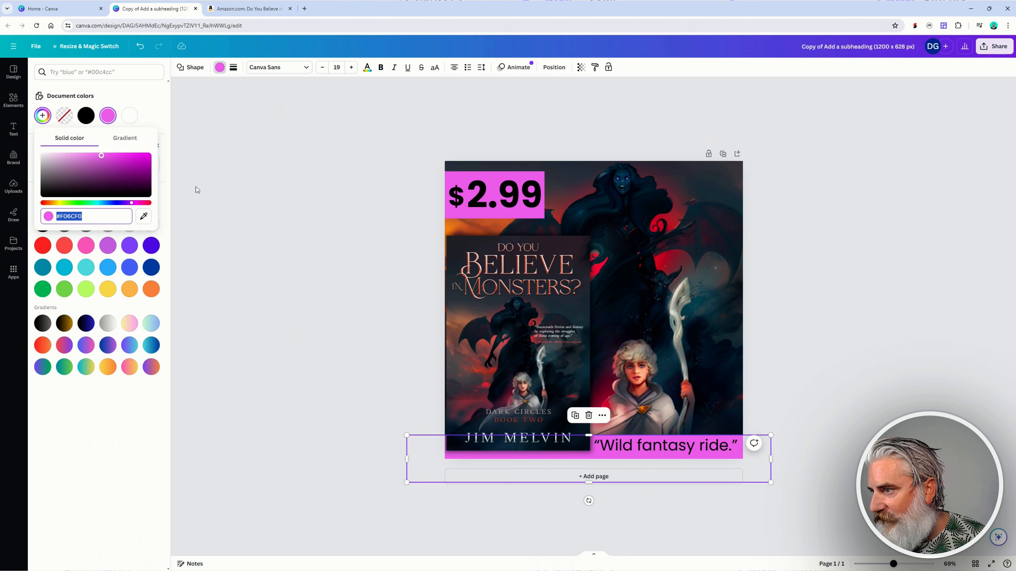
pyautogui.click(145, 217)
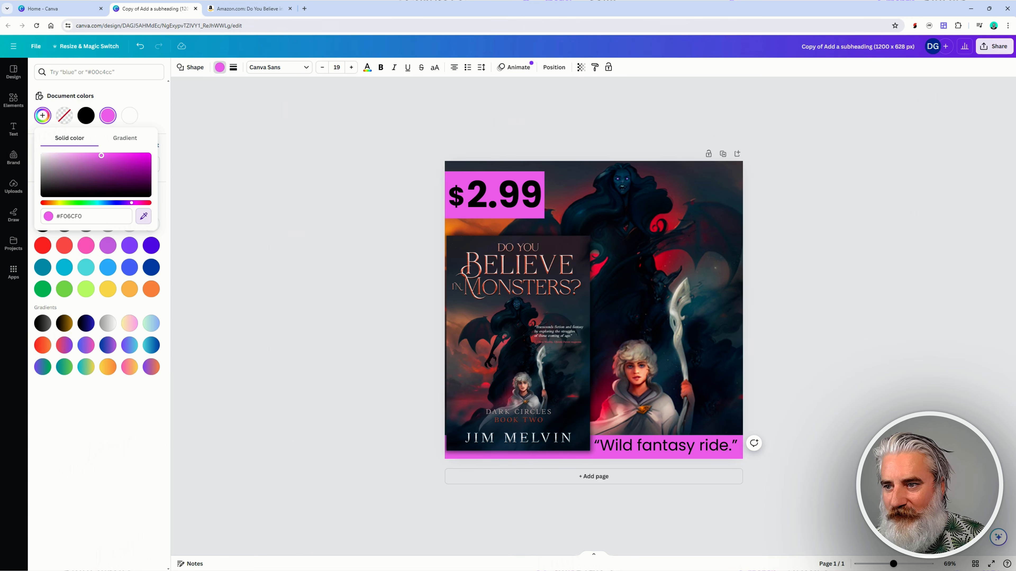
pyautogui.click(597, 260)
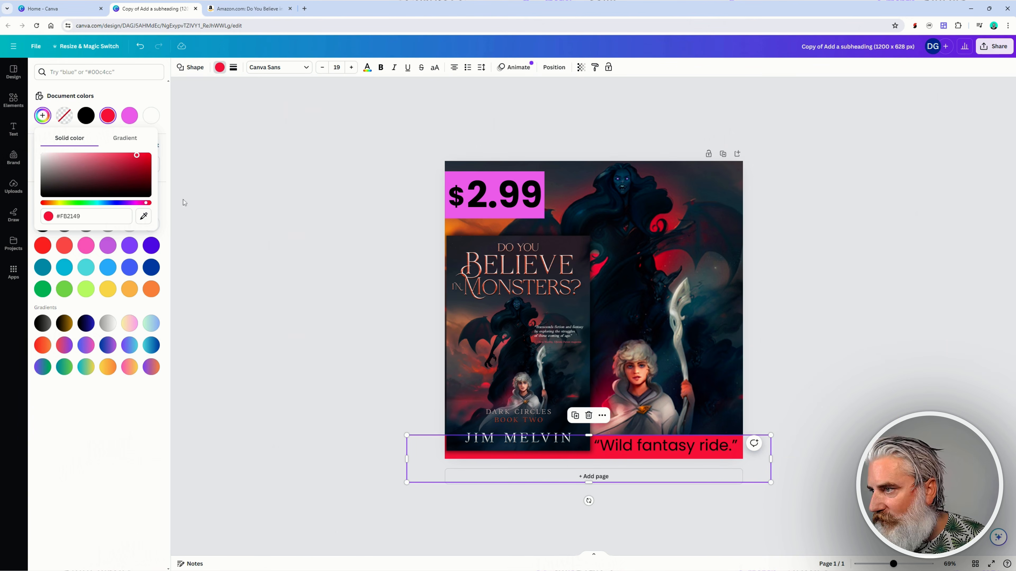
pyautogui.click(143, 216)
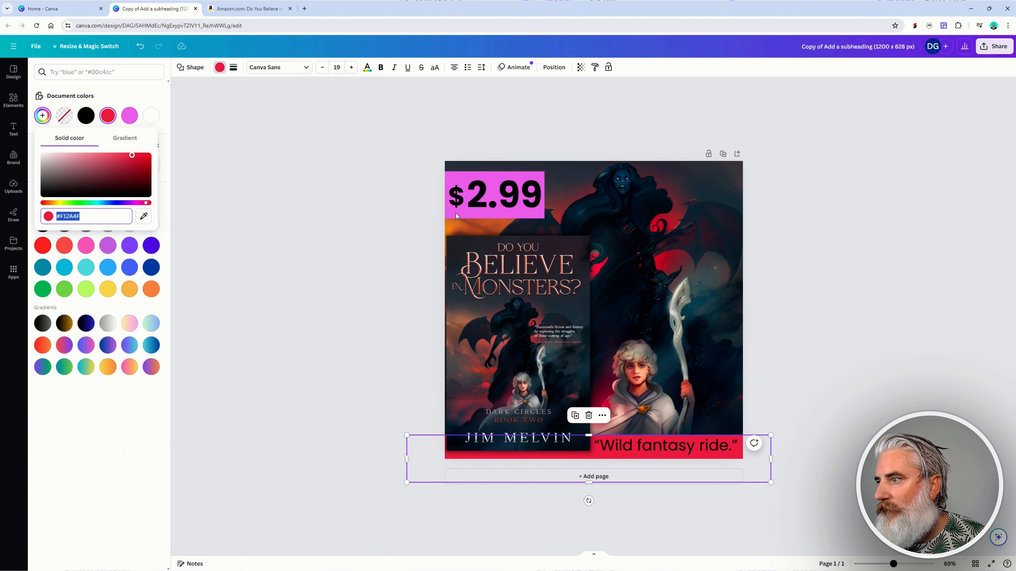
pyautogui.click(403, 164)
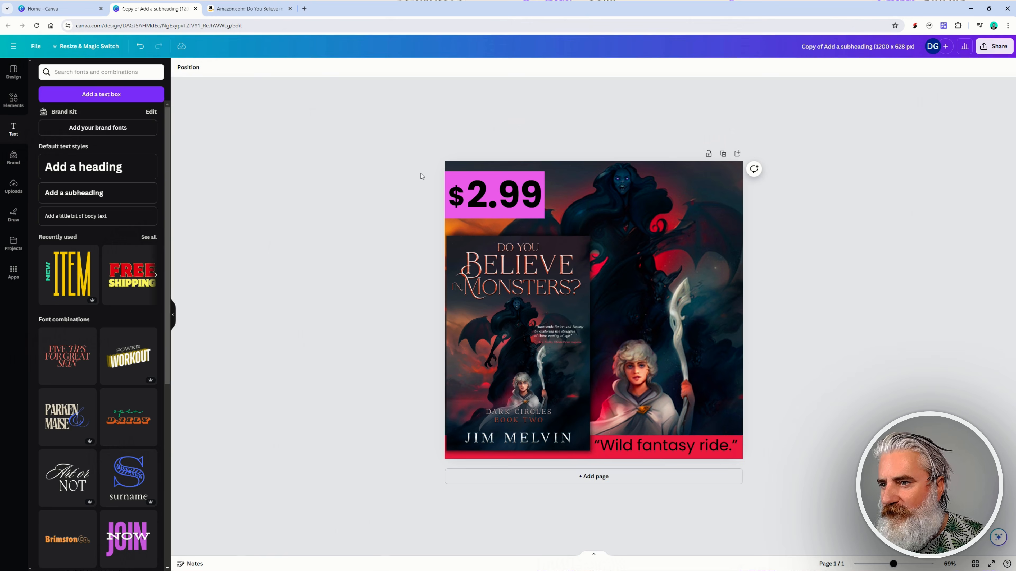
# - Show the design's layer list and switch the background artwork from position-only to full locking
pyautogui.click(451, 170)
pyautogui.click(453, 175)
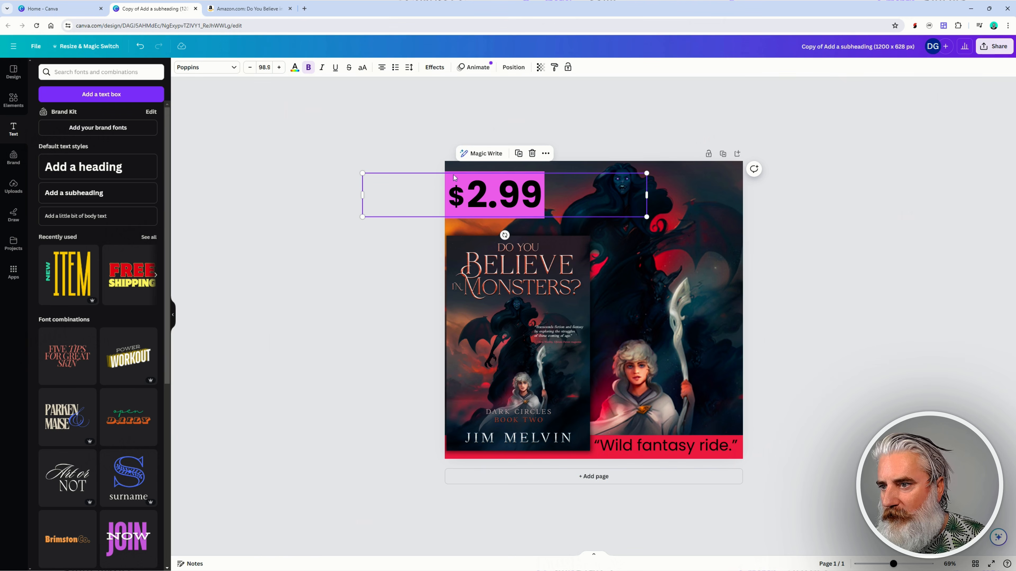
pyautogui.click(513, 67)
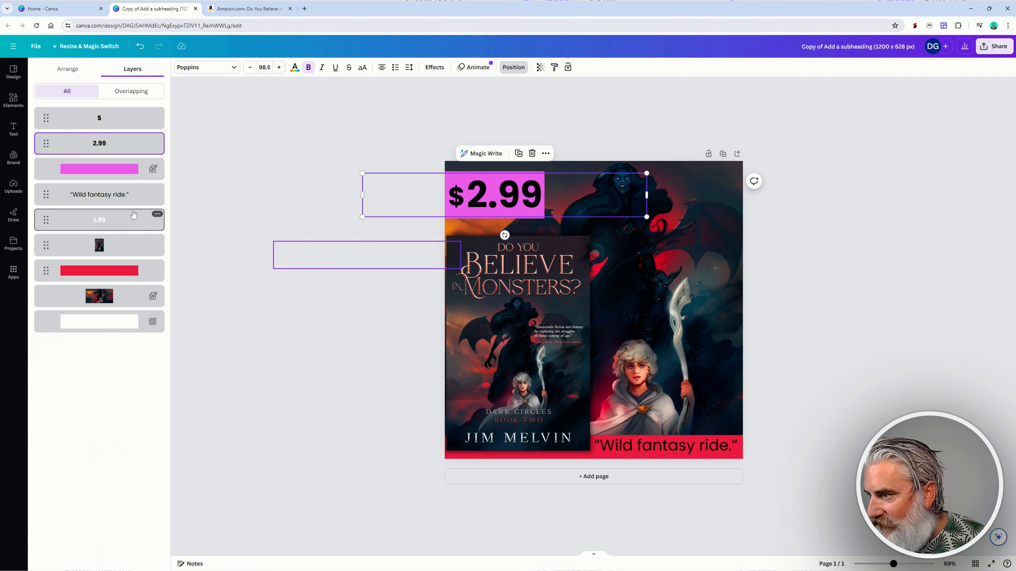
pyautogui.click(686, 219)
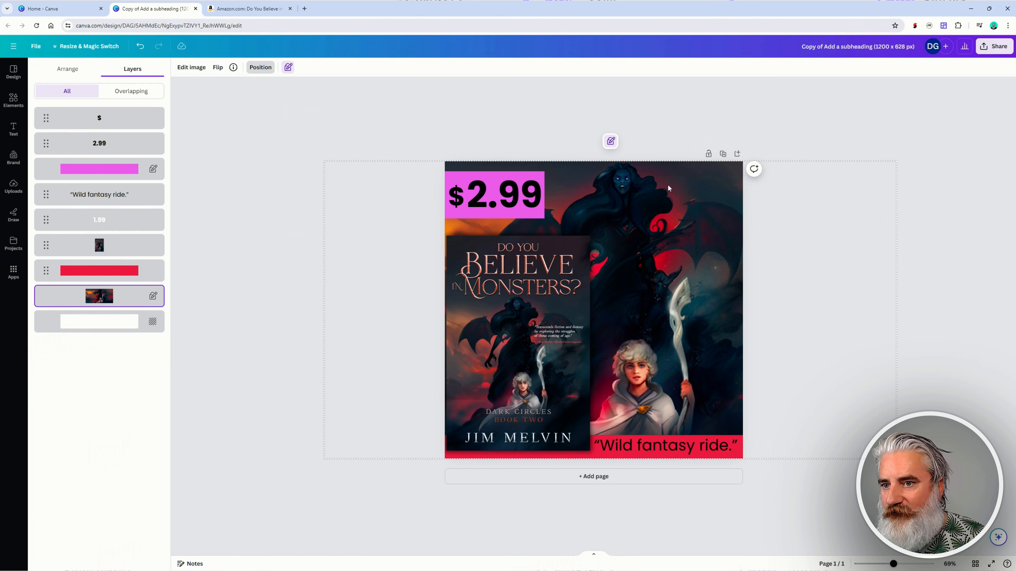
pyautogui.click(708, 154)
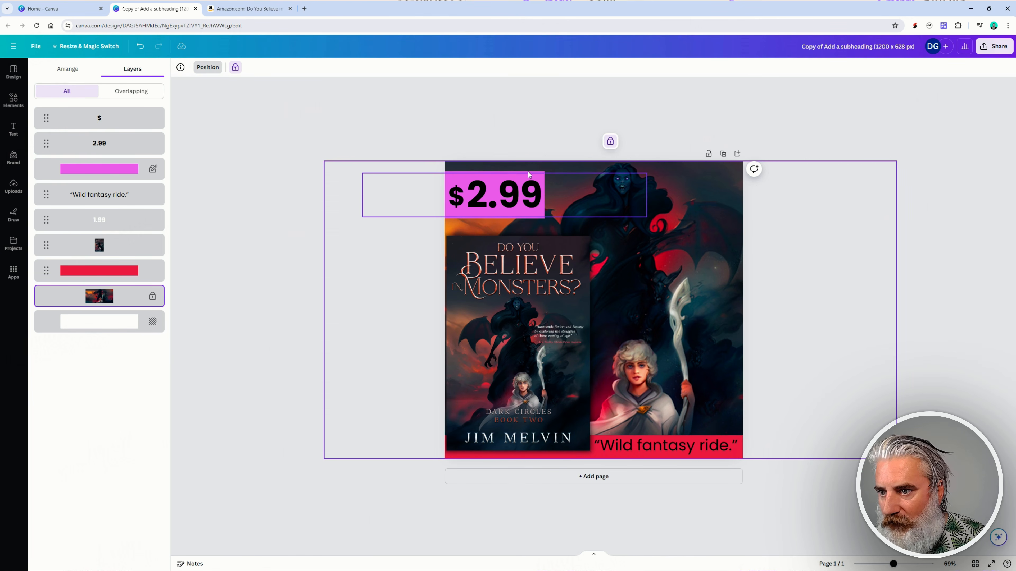
# - Move the 2.99 up and right, partly off the pink price block, and fully lock the block
pyautogui.click(513, 189)
pyautogui.moveTo(513, 189); pyautogui.dragTo(543, 167)
pyautogui.click(513, 212)
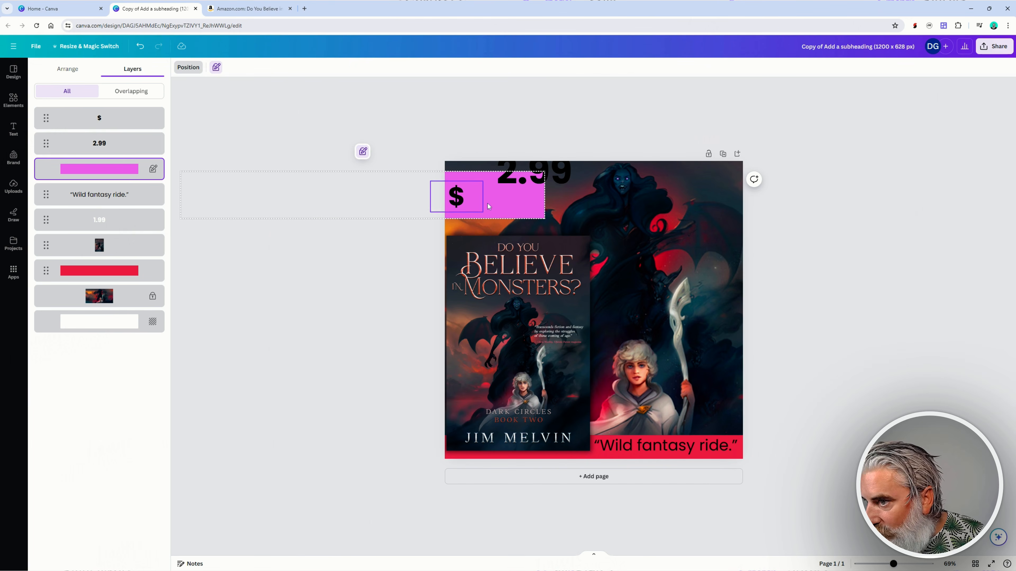
pyautogui.click(216, 68)
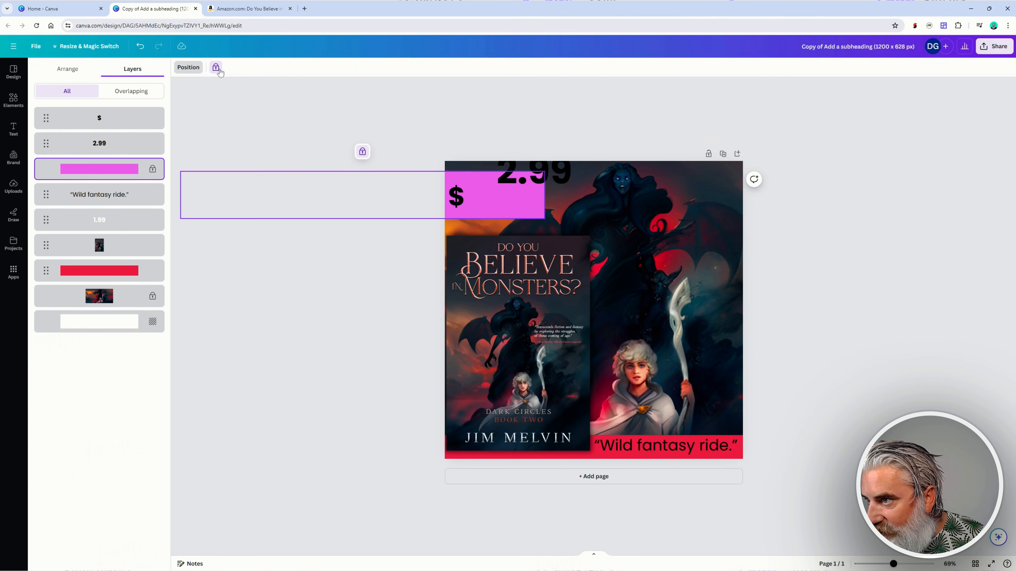
# - Unlock the pink price block and recolor it with the document's red
pyautogui.click(362, 151)
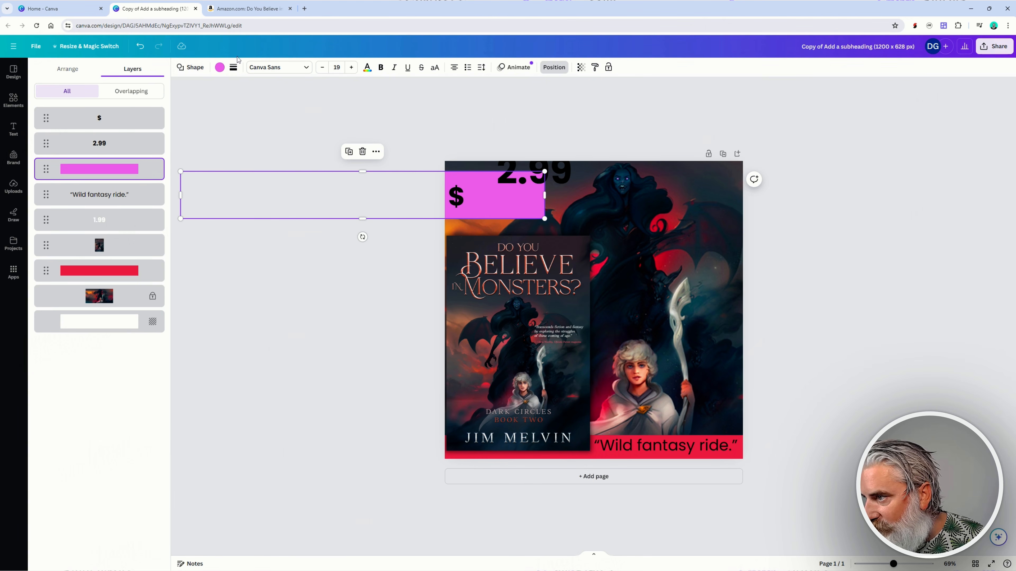
pyautogui.click(220, 68)
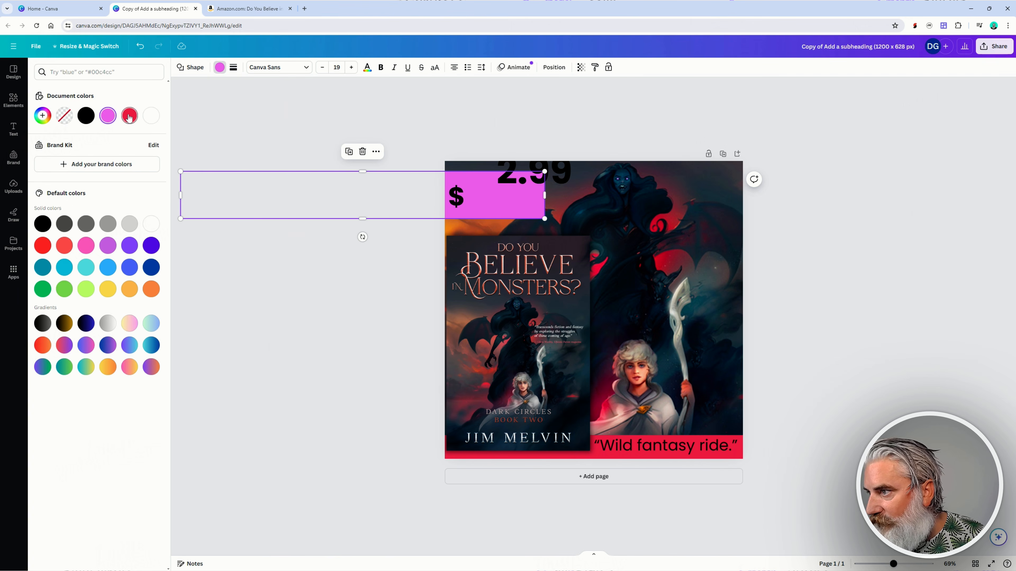
pyautogui.click(129, 116)
# - Move the 2.99 back onto the red price block, directly beside the dollar sign
pyautogui.click(557, 180)
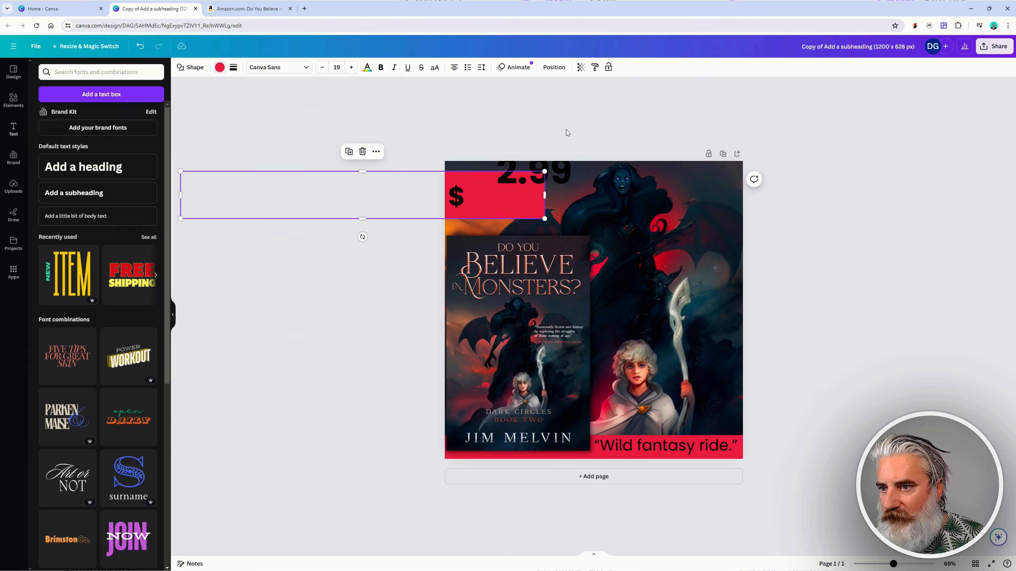
pyautogui.moveTo(557, 180); pyautogui.dragTo(528, 198)
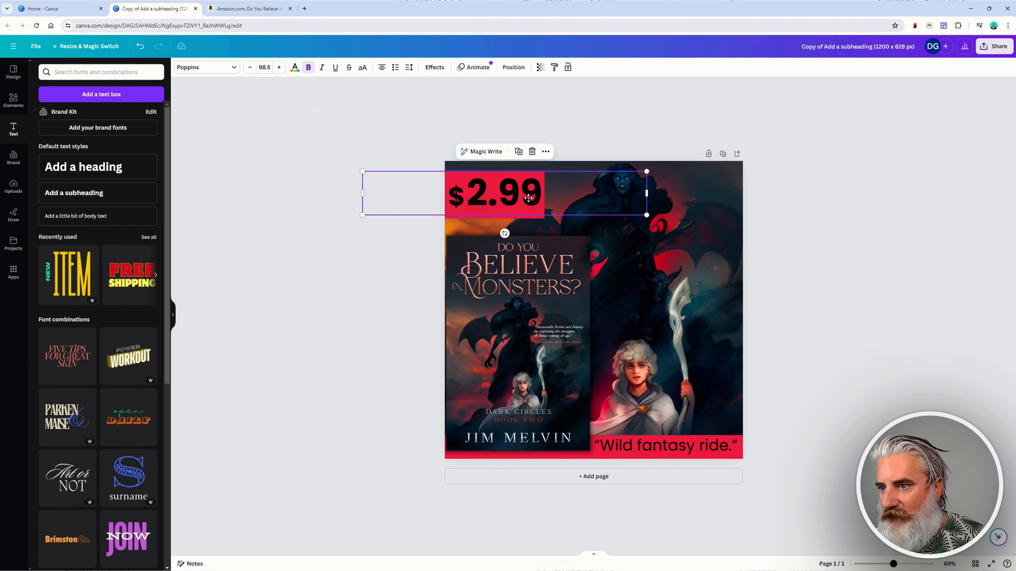
pyautogui.click(419, 90)
# - Recolor the 2.99 white and apply the black-to-white change to all text in the design
pyautogui.click(523, 198)
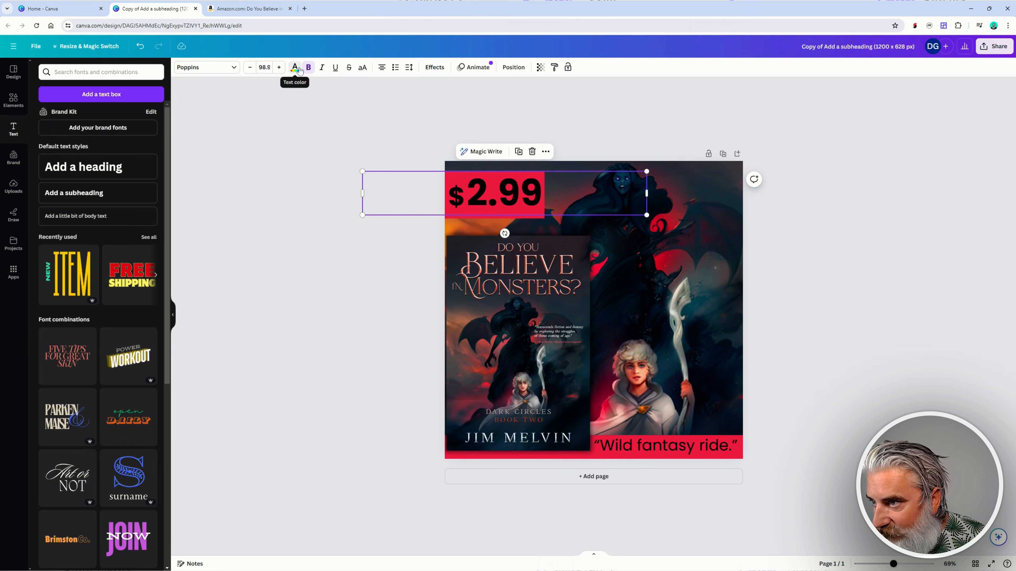
pyautogui.click(296, 68)
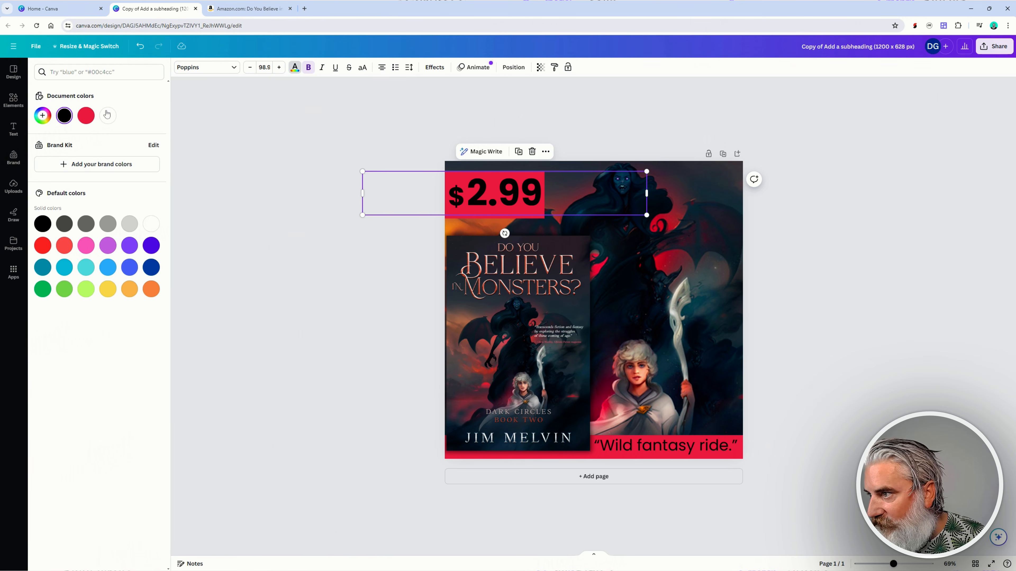
pyautogui.click(107, 116)
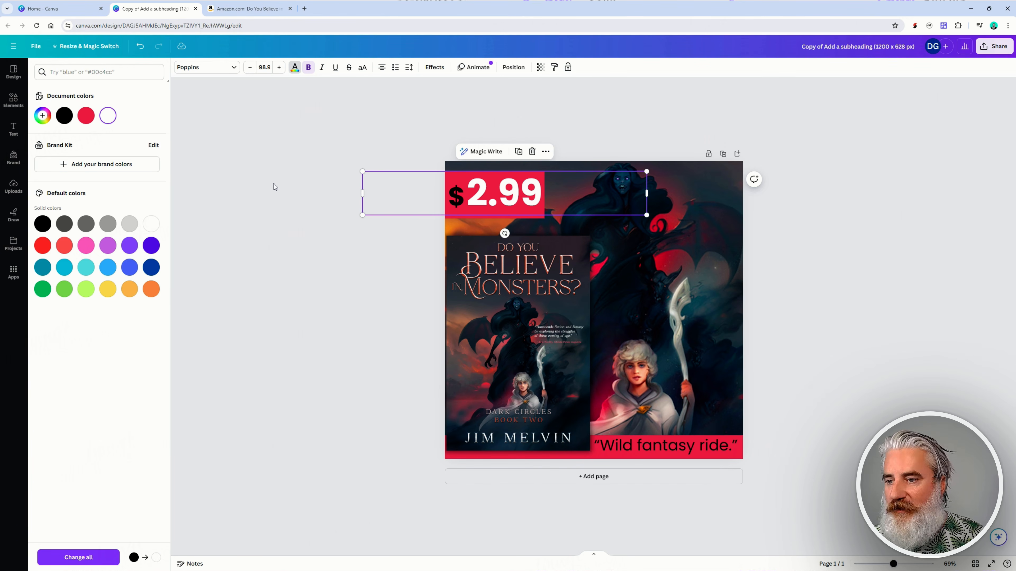
pyautogui.hotkey('ctrl', 'z')
pyautogui.hotkey('ctrl', 'y')
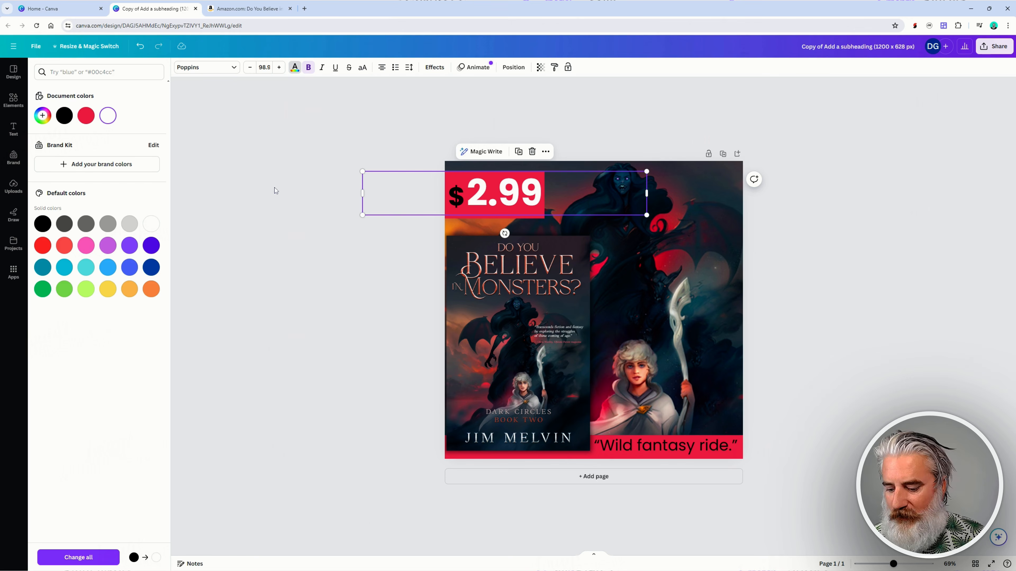
pyautogui.click(90, 557)
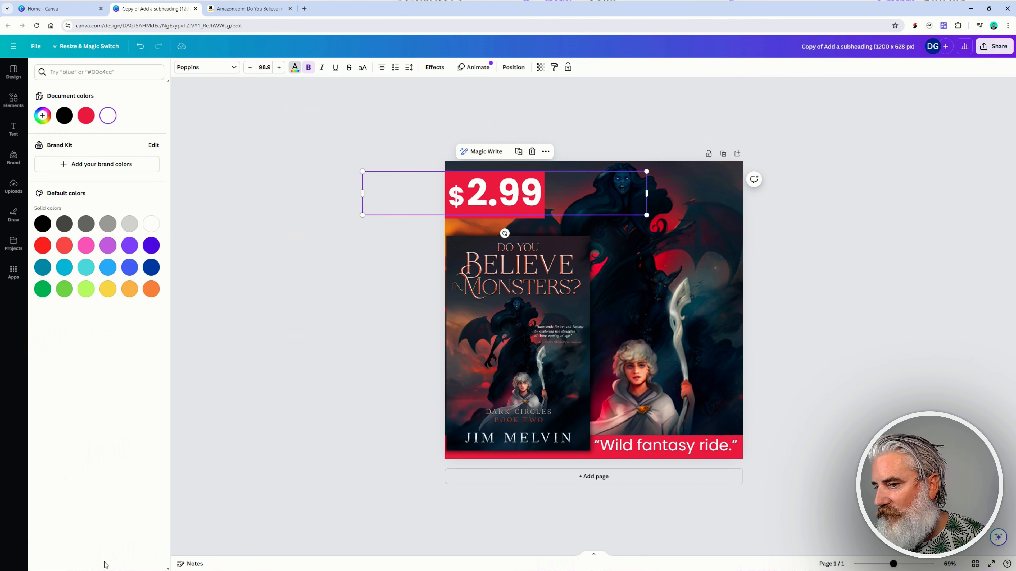
pyautogui.click(850, 378)
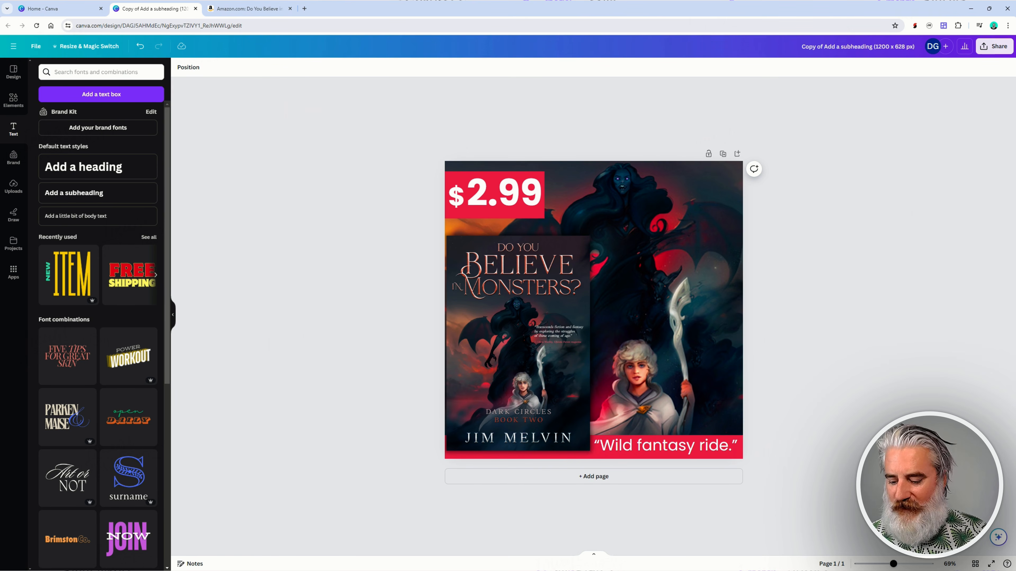
# - Undo and redo the recent changes to compare the pink and black color scheme with the red and white one
pyautogui.hotkey('ctrl', 'z')
pyautogui.hotkey('ctrl', 'z')
pyautogui.hotkey('ctrl', 'z')
pyautogui.hotkey('ctrl', 'y')
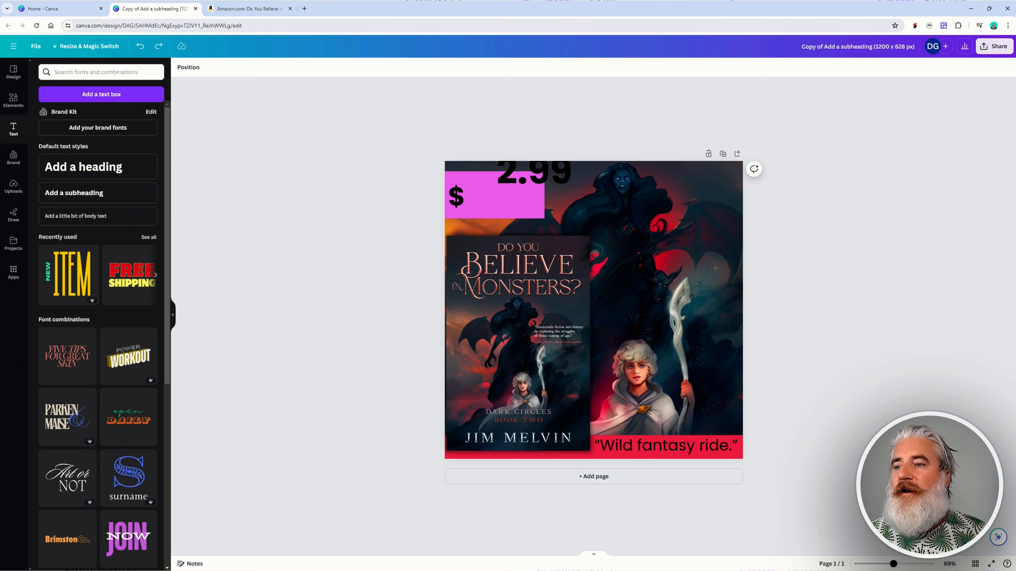
pyautogui.hotkey('ctrl', 'y')
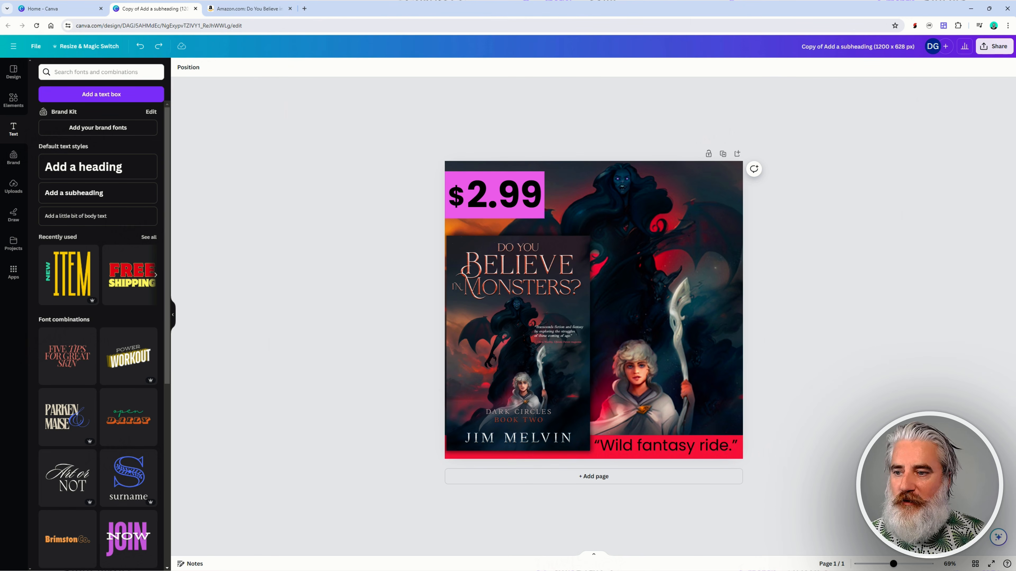
pyautogui.hotkey('ctrl', 'y')
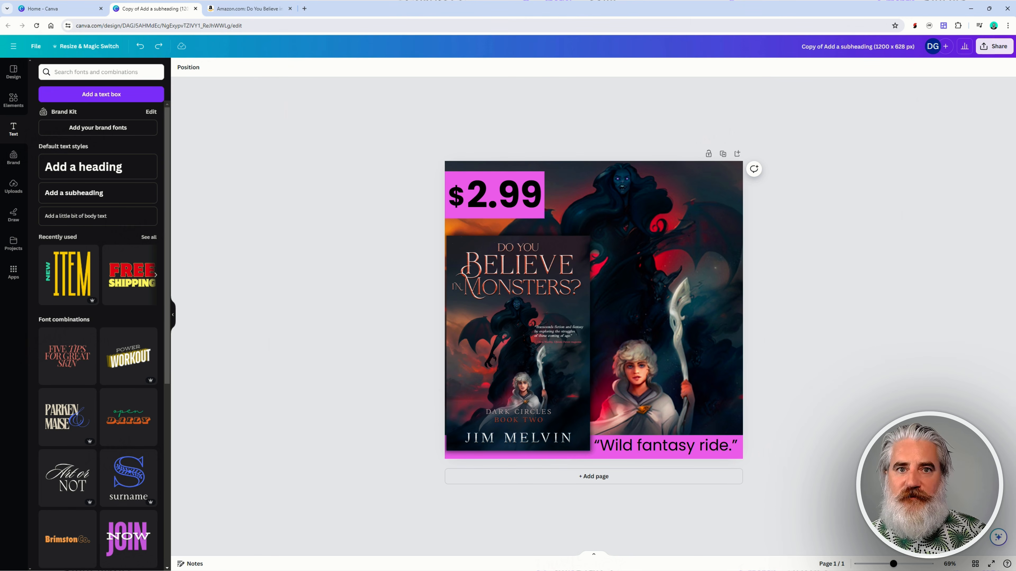
pyautogui.hotkey('ctrl', 'z')
pyautogui.hotkey('ctrl', 'z')
pyautogui.hotkey('ctrl', 'z')
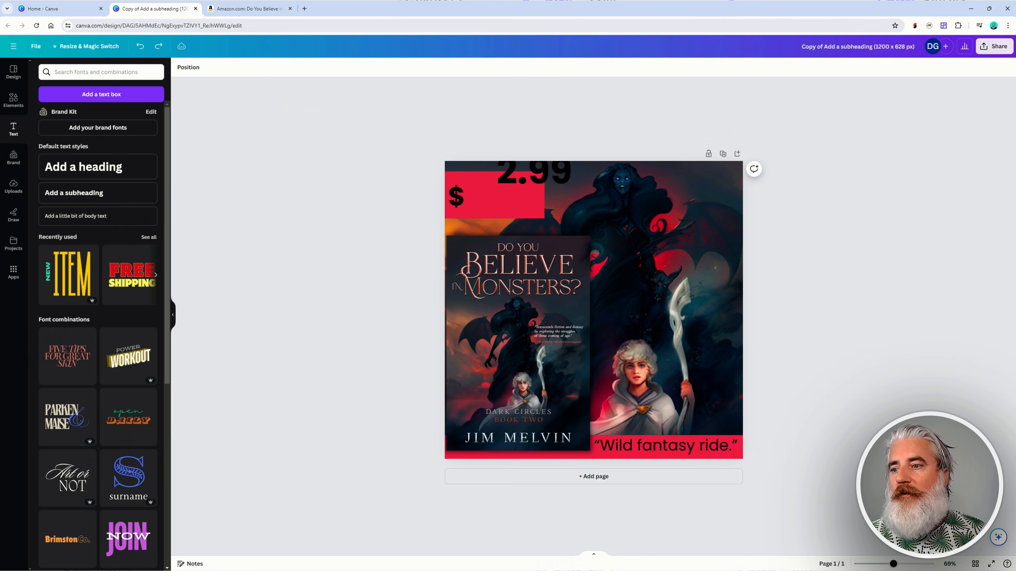
pyautogui.hotkey('ctrl', 'z')
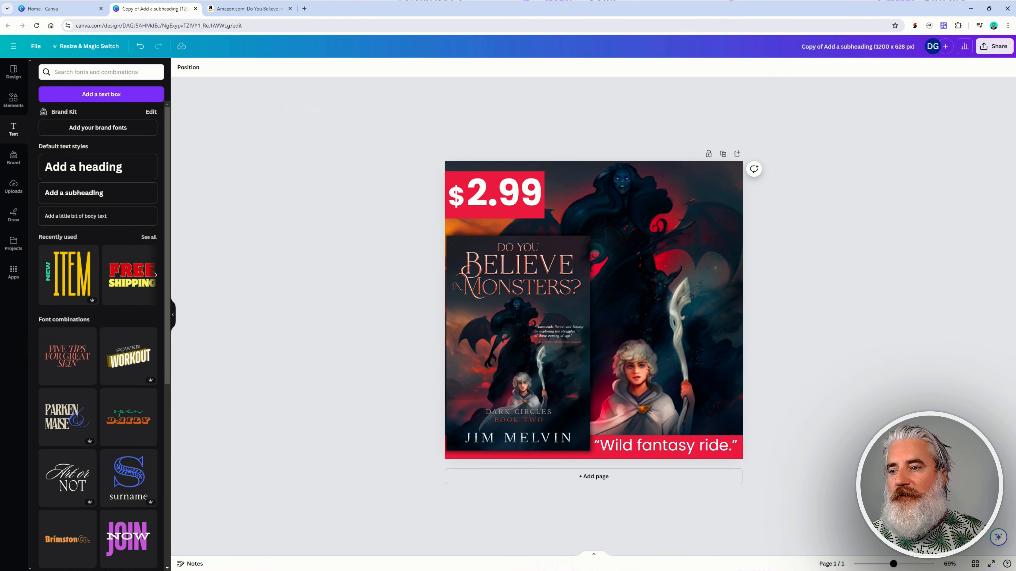
pyautogui.hotkey('ctrl', 'z')
pyautogui.hotkey('ctrl', 'z')
pyautogui.hotkey('ctrl', 'z')
pyautogui.hotkey('ctrl', 'z')
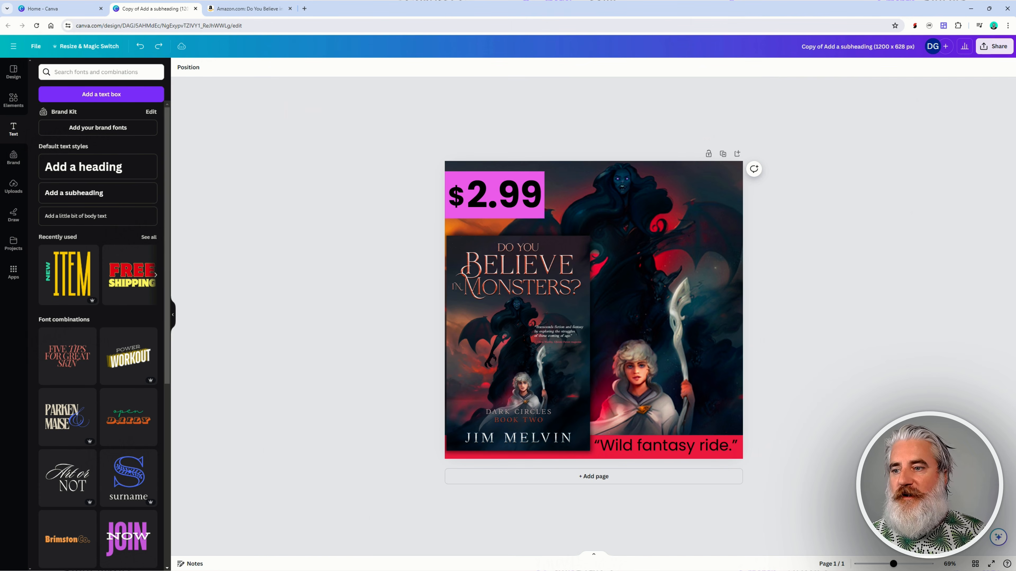
pyautogui.hotkey('ctrl', 'z')
pyautogui.hotkey('ctrl', 'z')
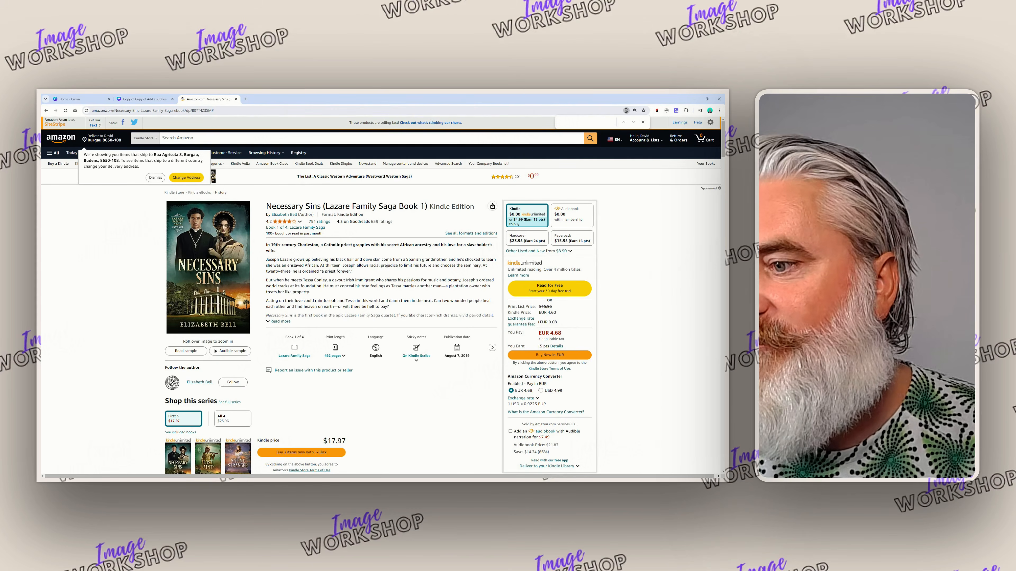
# - Look through the Necessary Sins Amazon page down to the editorial reviews, highlighting the third review's author and opening words
pyautogui.scroll(-1, 463, 395)
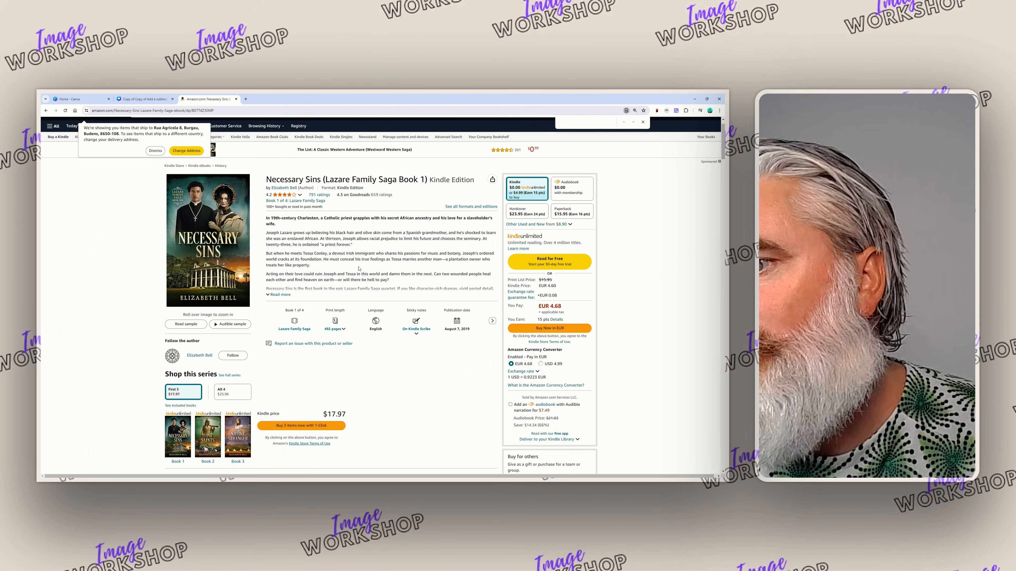
pyautogui.scroll(-12, 359, 269)
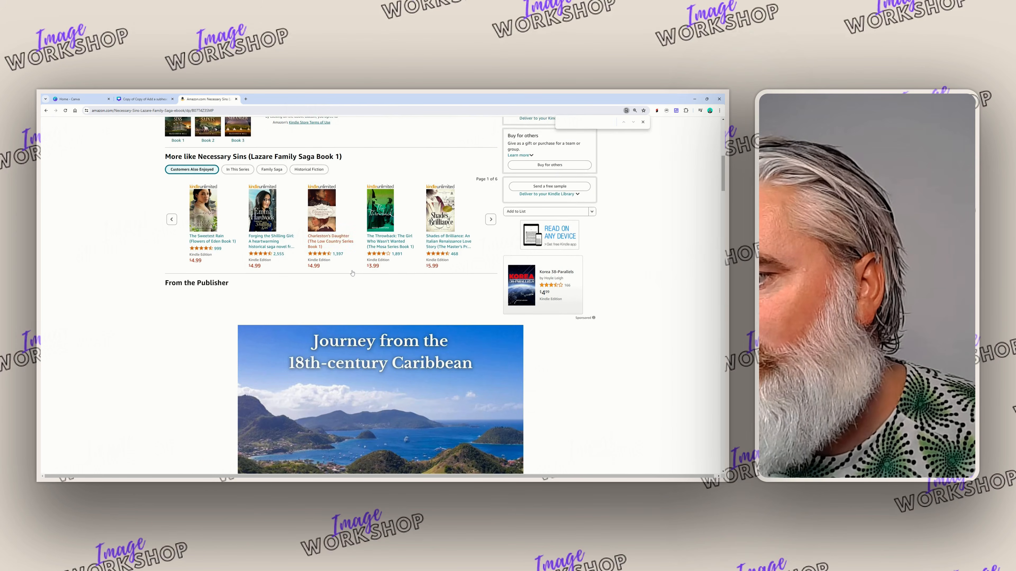
pyautogui.scroll(5, 353, 276)
pyautogui.scroll(3, 353, 276)
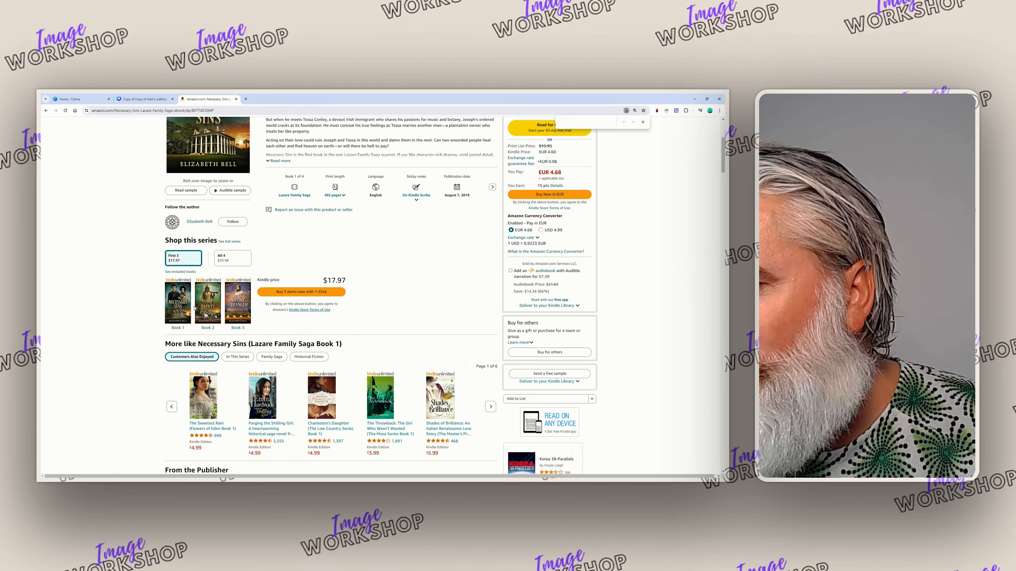
pyautogui.scroll(-15, 194, 307)
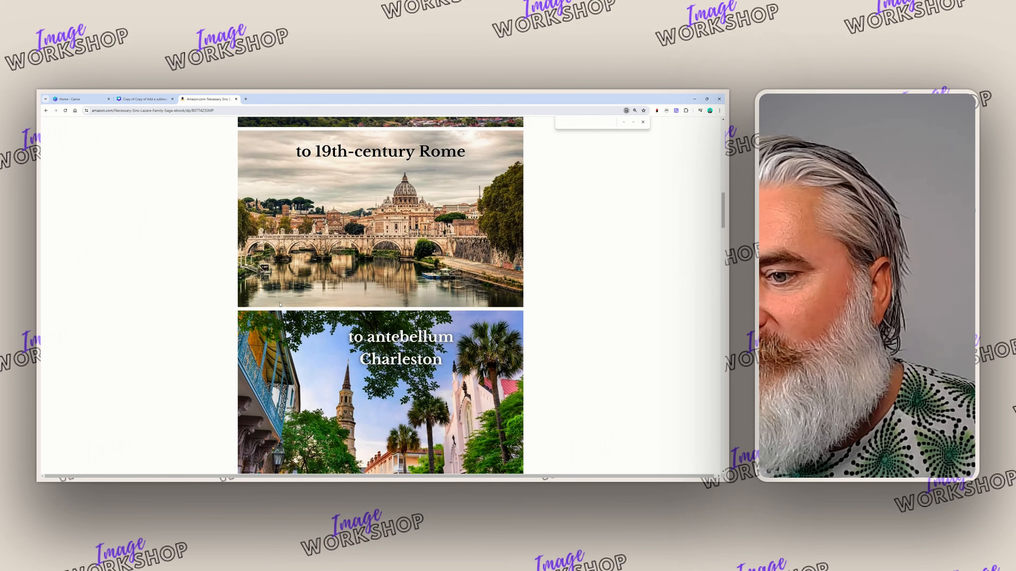
pyautogui.scroll(-15, 279, 304)
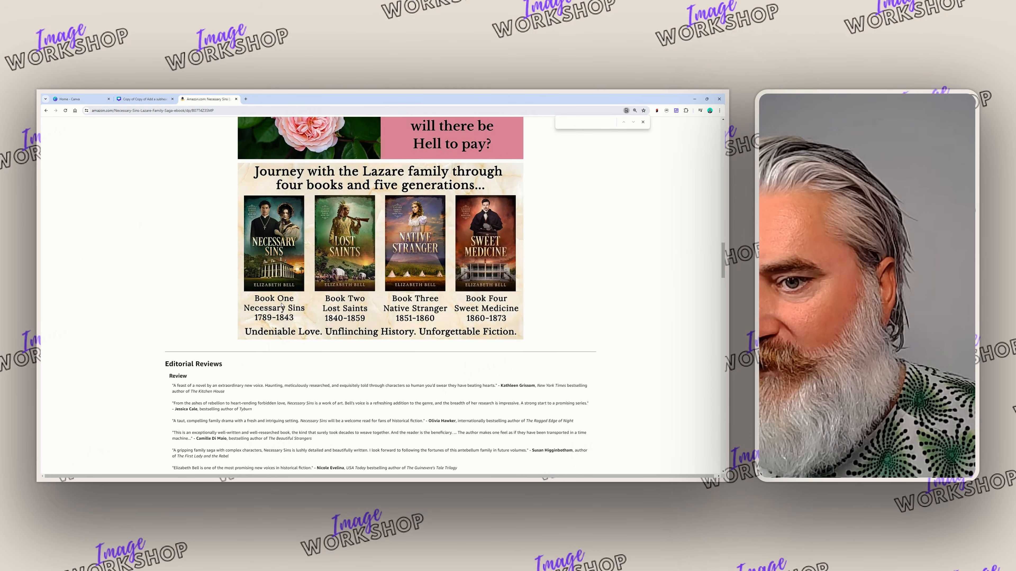
pyautogui.scroll(-3, 282, 305)
pyautogui.scroll(-5, 284, 308)
pyautogui.scroll(5, 286, 311)
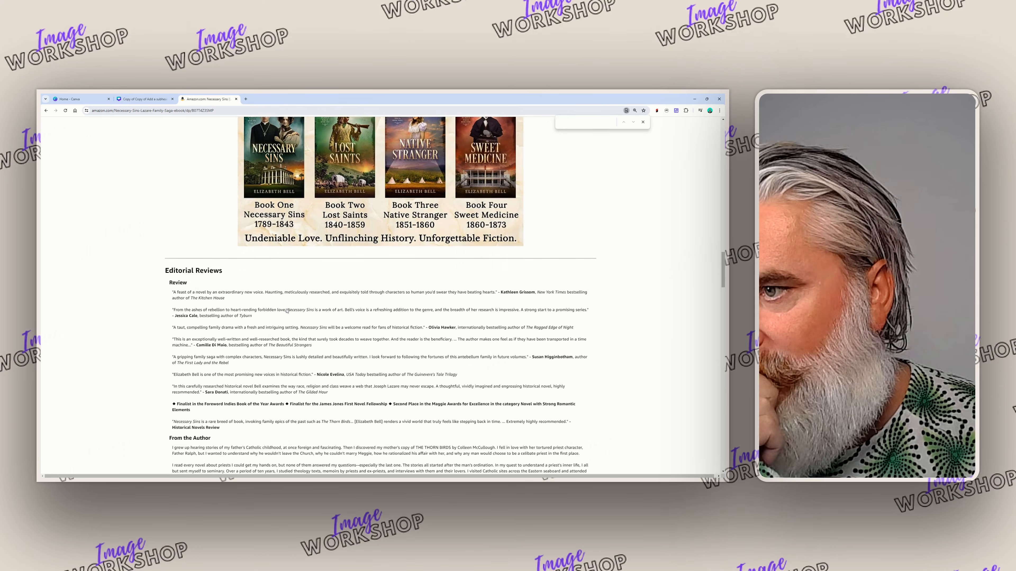
pyautogui.scroll(-2, 340, 296)
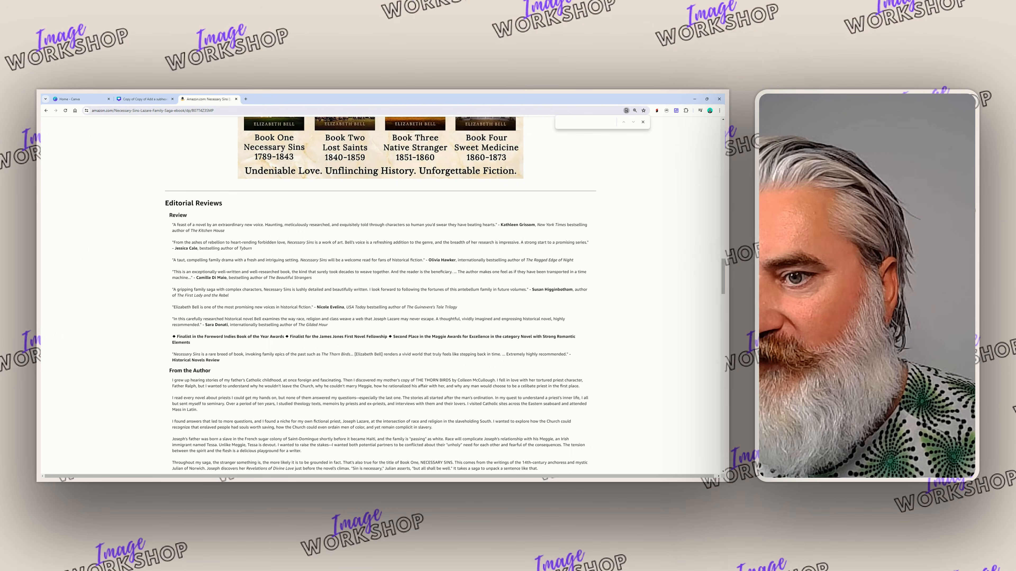
pyautogui.moveTo(427, 260); pyautogui.dragTo(455, 260)
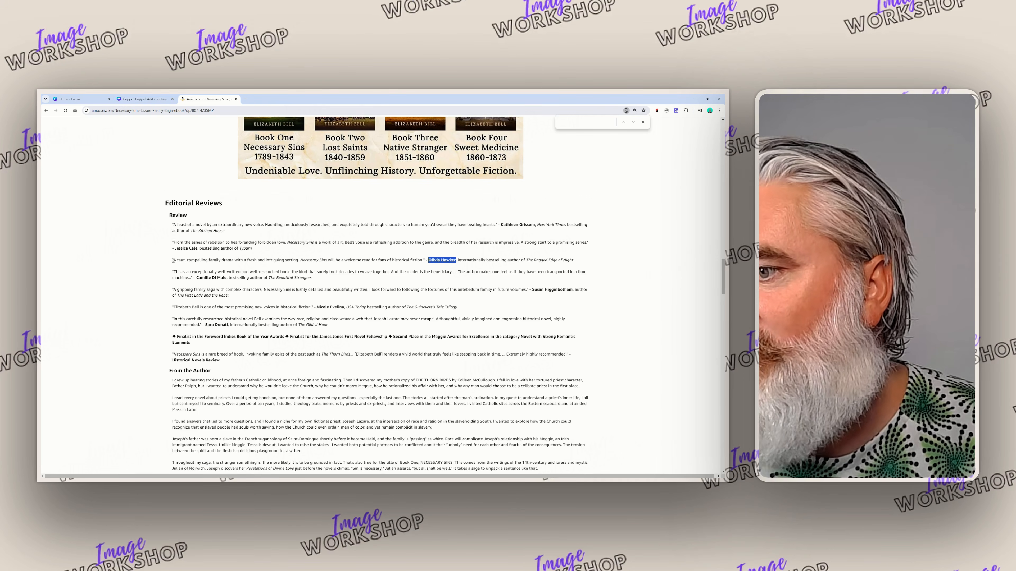
pyautogui.moveTo(173, 260); pyautogui.dragTo(234, 260)
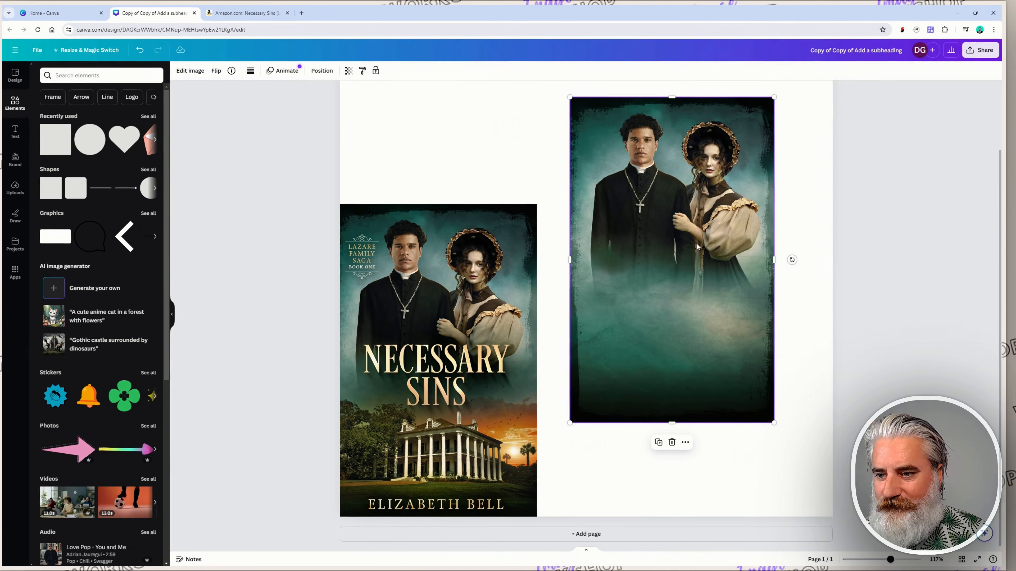
# - In the Necessary Sins Canva design, move the couple artwork to the page's upper-right corner and enlarge it behind the cover to span the page height
pyautogui.scroll(4, 871, 292)
pyautogui.scroll(-5, 883, 308)
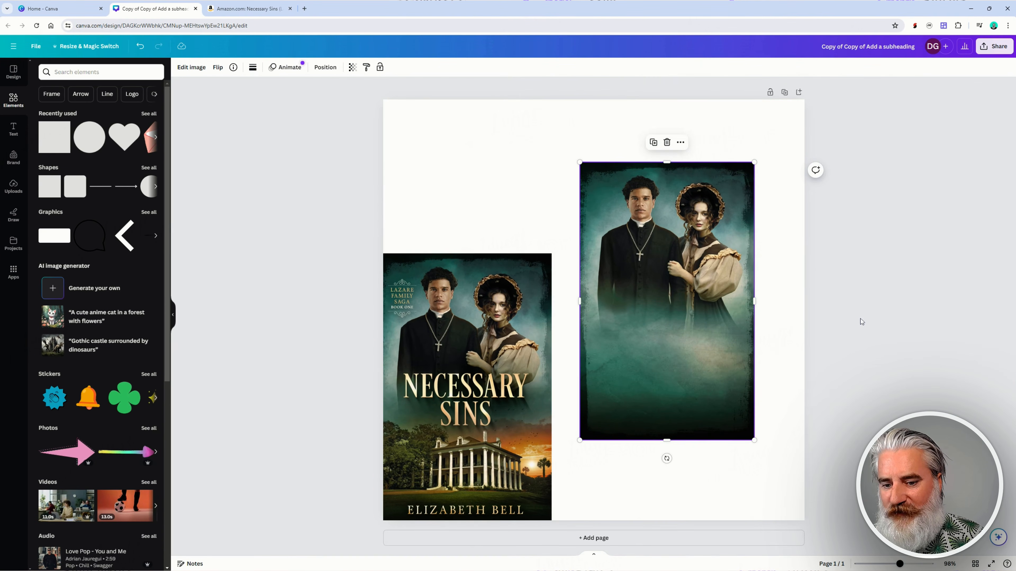
pyautogui.moveTo(685, 270); pyautogui.dragTo(687, 269)
pyautogui.moveTo(715, 216); pyautogui.dragTo(726, 213)
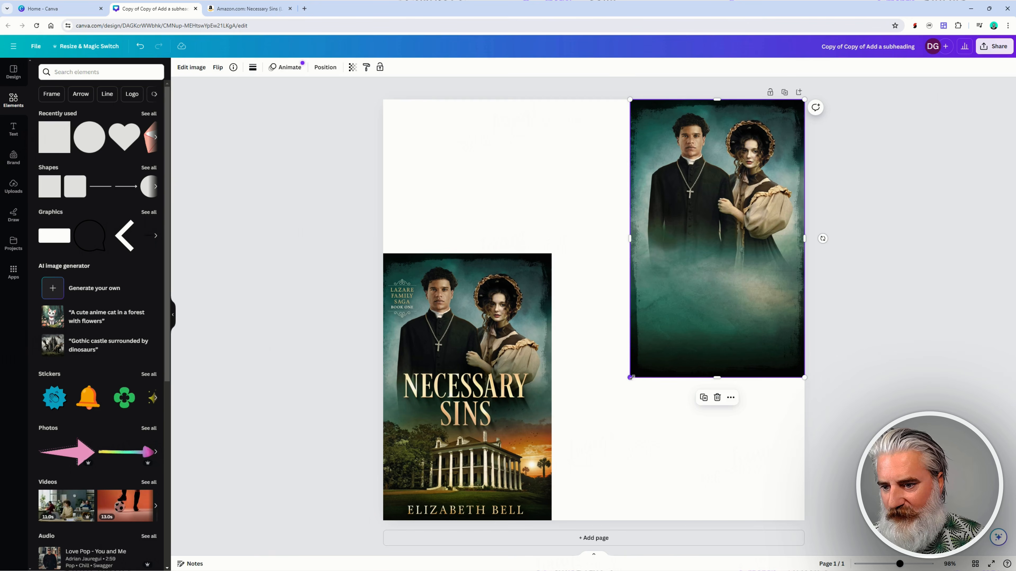
pyautogui.moveTo(631, 377); pyautogui.dragTo(423, 558)
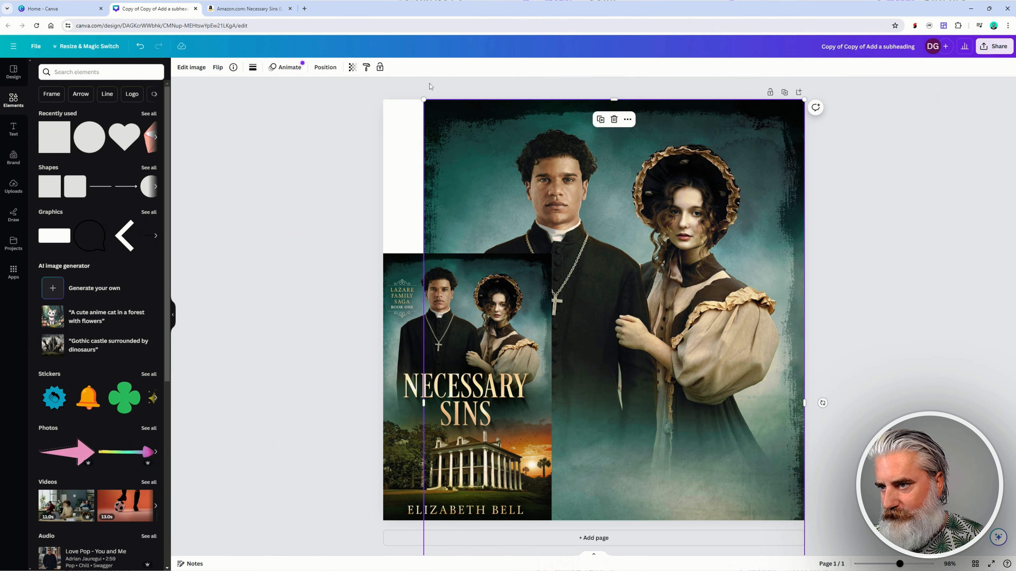
pyautogui.moveTo(699, 336)
pyautogui.mouseDown()
pyautogui.moveTo(700, 100)
pyautogui.moveTo(704, 324)
pyautogui.mouseUp()
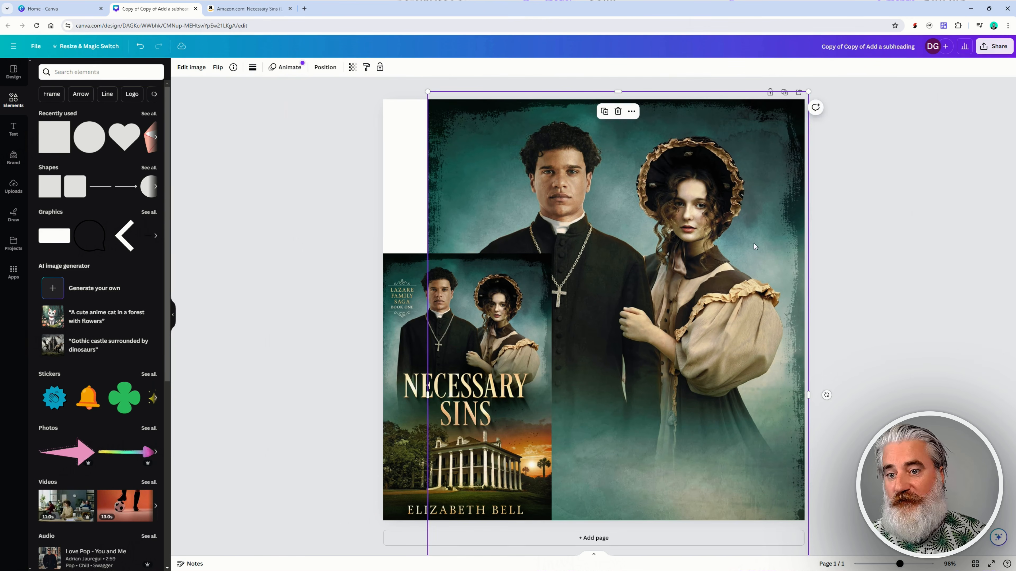
# - Enlarge the couple artwork to about the page's width and shift it right, away from the book cover
pyautogui.scroll(-3, 743, 247)
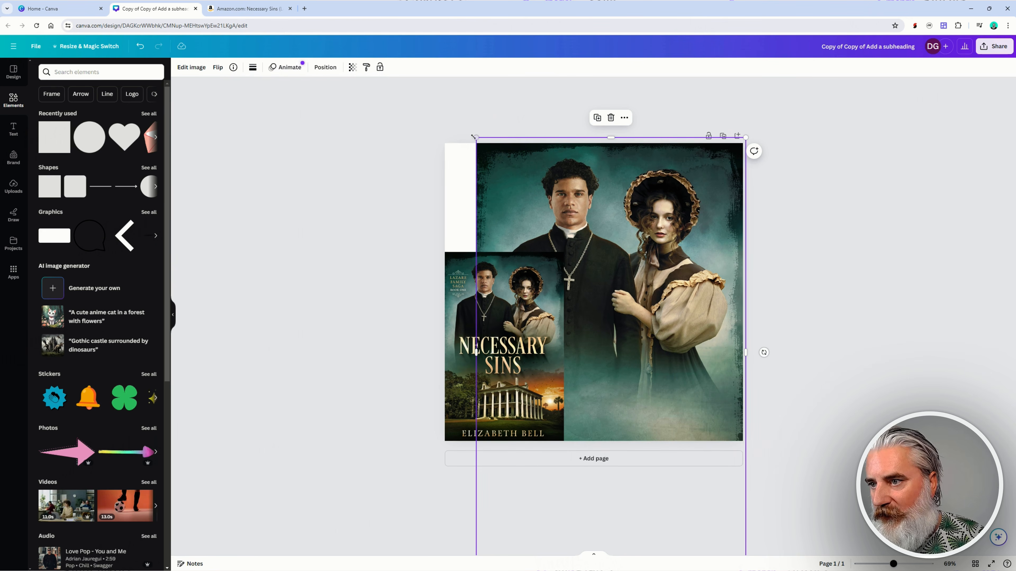
pyautogui.moveTo(473, 137); pyautogui.dragTo(427, 102)
pyautogui.moveTo(660, 228); pyautogui.dragTo(688, 253)
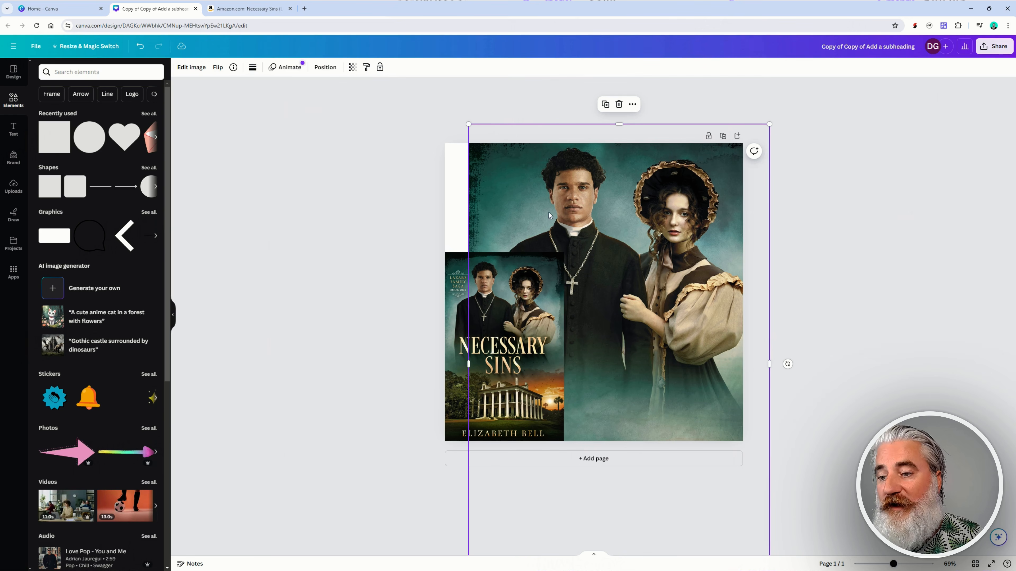
pyautogui.moveTo(687, 240); pyautogui.dragTo(712, 239)
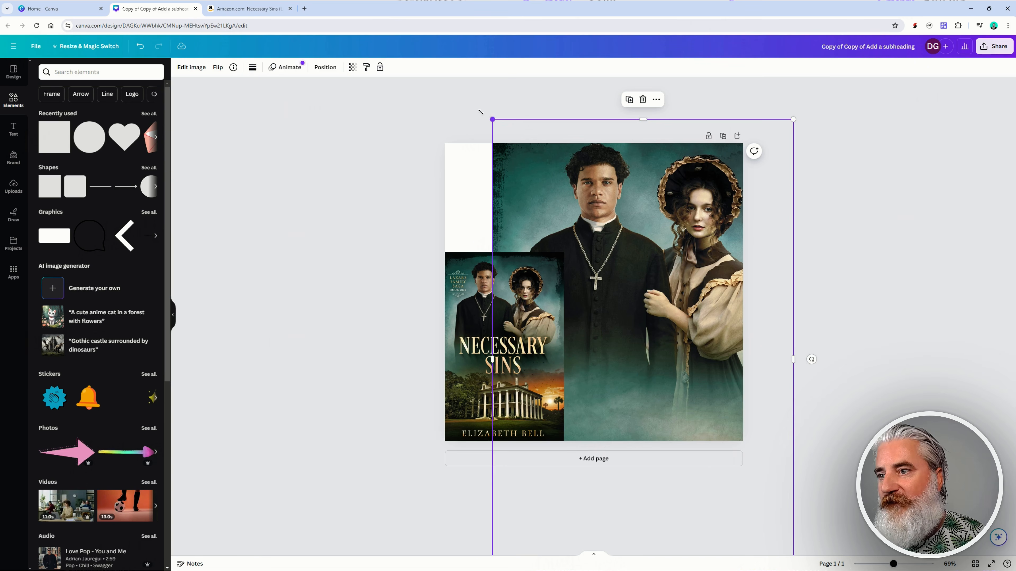
# - Try enlarging the couple artwork to the page's left edge and shifting it vertically, and undo the changes
pyautogui.moveTo(481, 112); pyautogui.dragTo(409, 68)
pyautogui.moveTo(704, 238); pyautogui.dragTo(704, 333)
pyautogui.moveTo(625, 294); pyautogui.dragTo(625, 242)
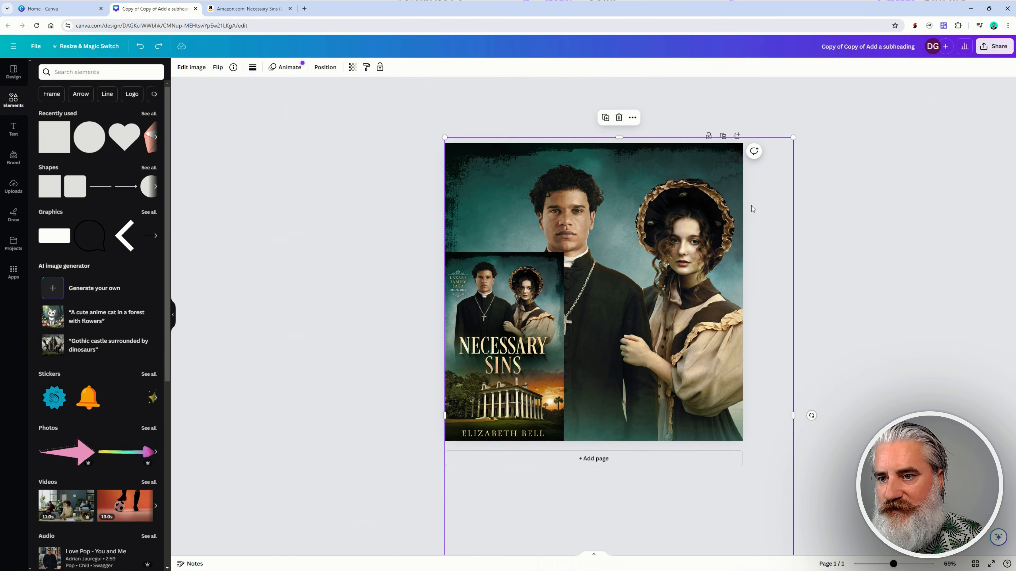
pyautogui.hotkey('ctrl', 'z')
pyautogui.hotkey('ctrl', 'z')
# - Position the couple artwork flush with the page's upper and right edges so it fills the whole page
pyautogui.moveTo(751, 215); pyautogui.dragTo(710, 263)
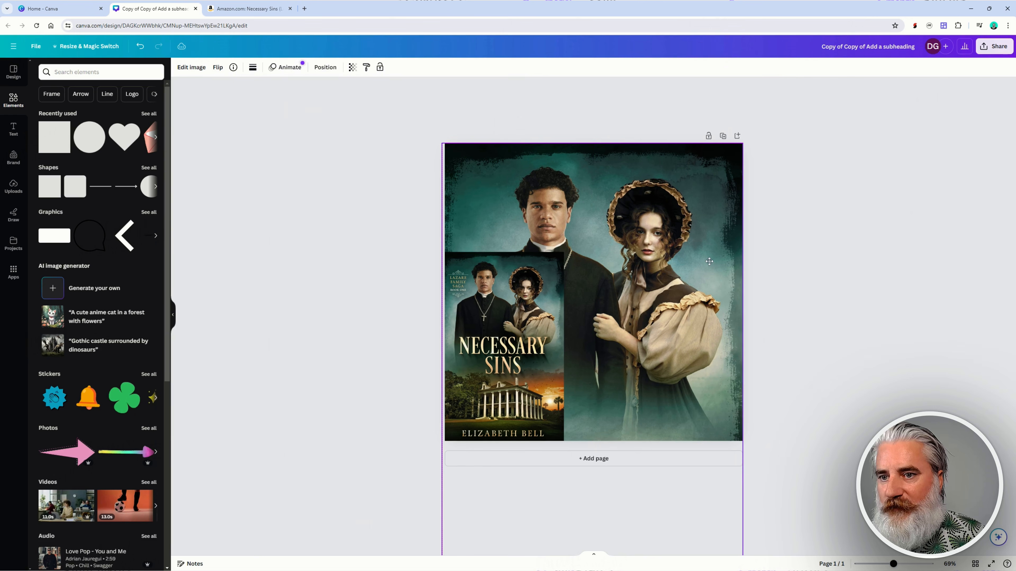
# - Try the Necessary Sins book cover over the woman near the page's lower-right corner, shrunk to about half the page height
pyautogui.moveTo(521, 313); pyautogui.dragTo(559, 321)
pyautogui.click(517, 317)
pyautogui.click(879, 228)
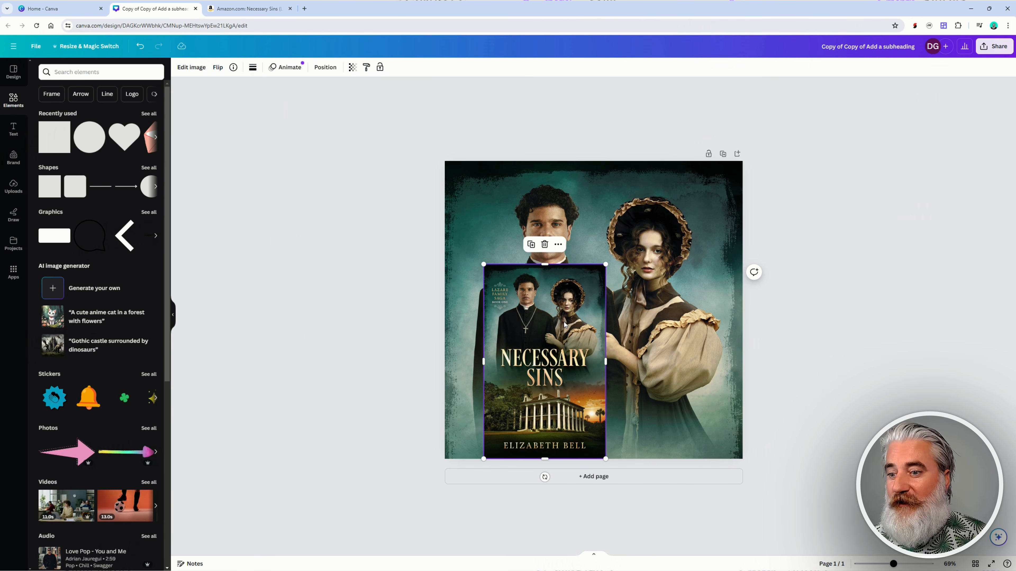
pyautogui.moveTo(561, 316); pyautogui.dragTo(562, 316)
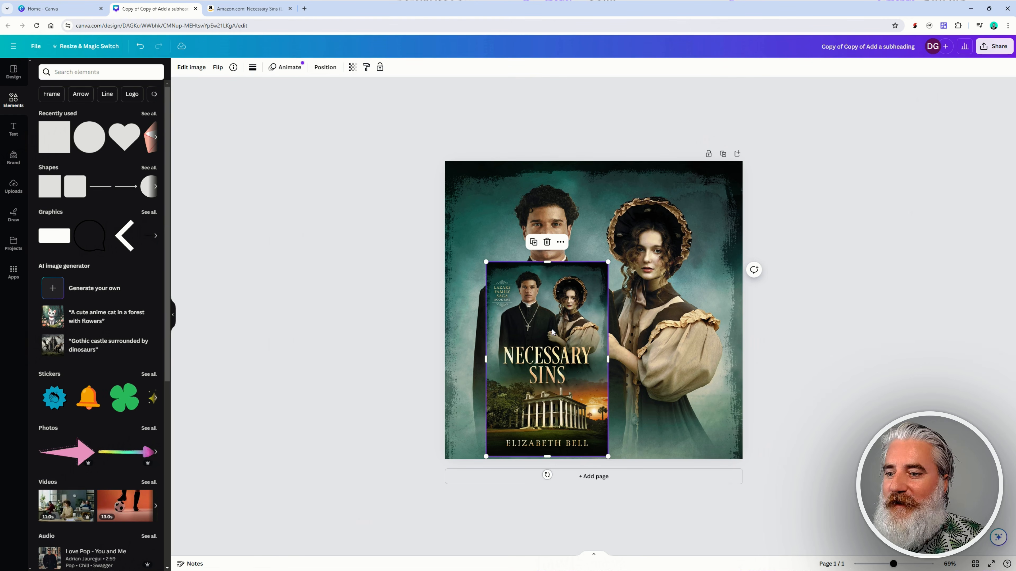
pyautogui.moveTo(552, 330); pyautogui.dragTo(659, 272)
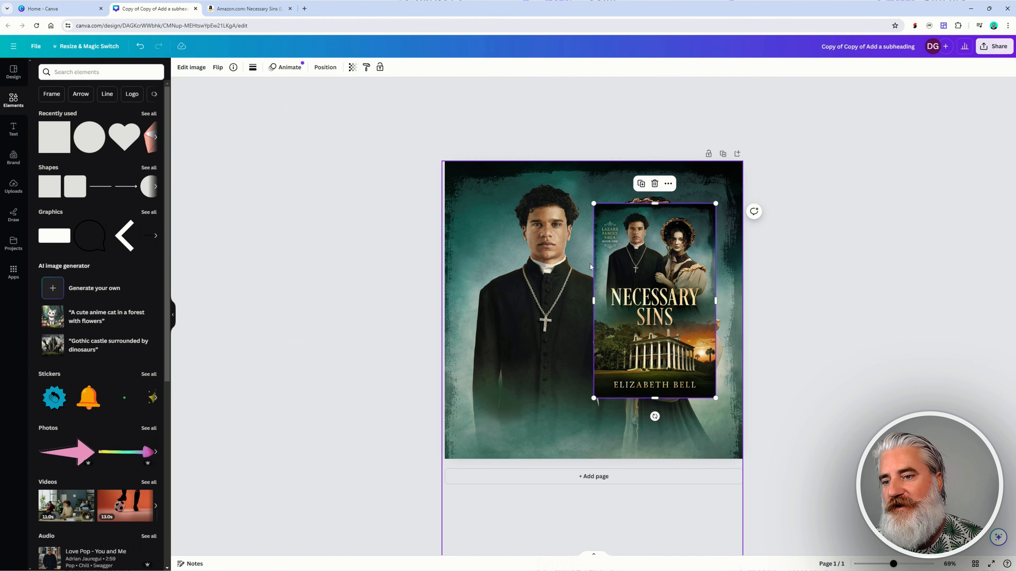
pyautogui.moveTo(660, 297); pyautogui.dragTo(673, 346)
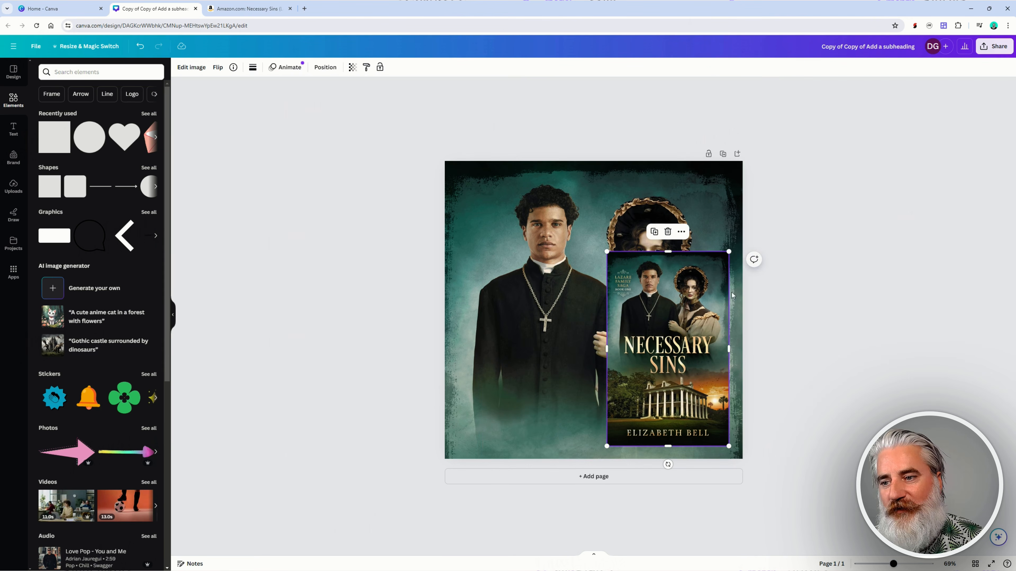
pyautogui.moveTo(725, 256); pyautogui.dragTo(700, 297)
# - Enlarge the couple artwork so it extends past the page's right edge, and align its upper edge with the page
pyautogui.click(708, 228)
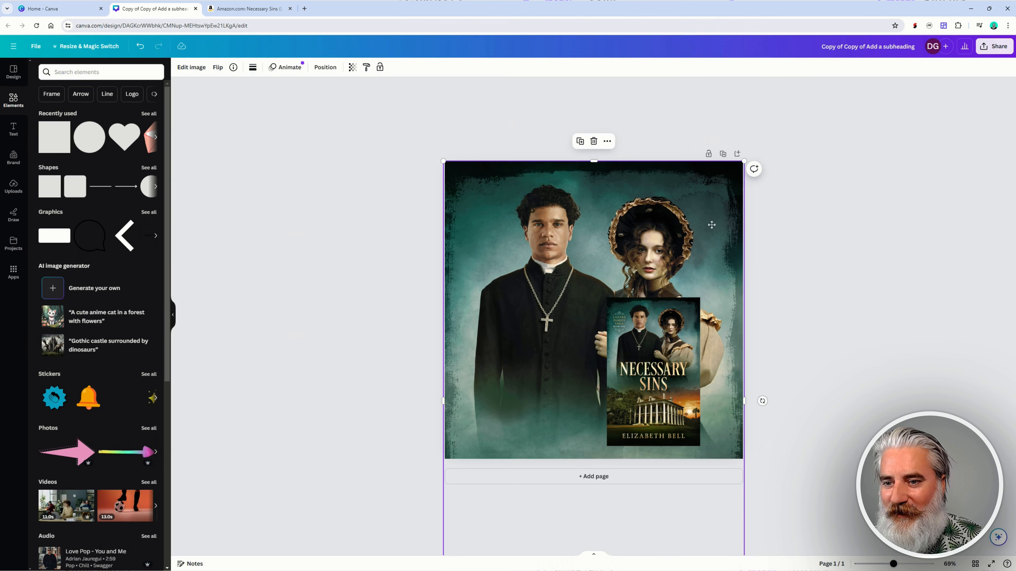
pyautogui.moveTo(708, 228); pyautogui.dragTo(750, 203)
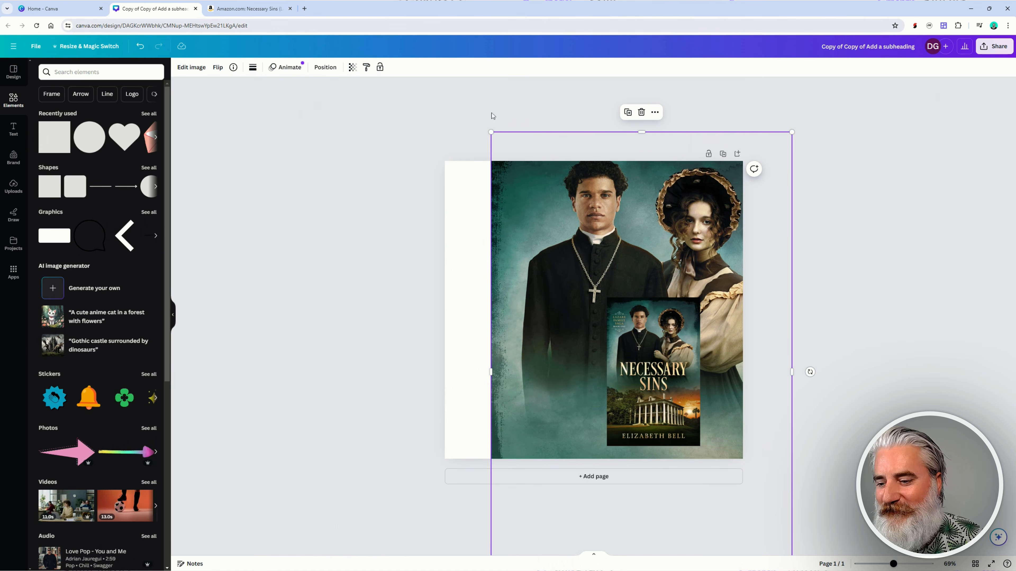
pyautogui.moveTo(491, 132); pyautogui.dragTo(375, 106)
pyautogui.moveTo(508, 229); pyautogui.dragTo(514, 333)
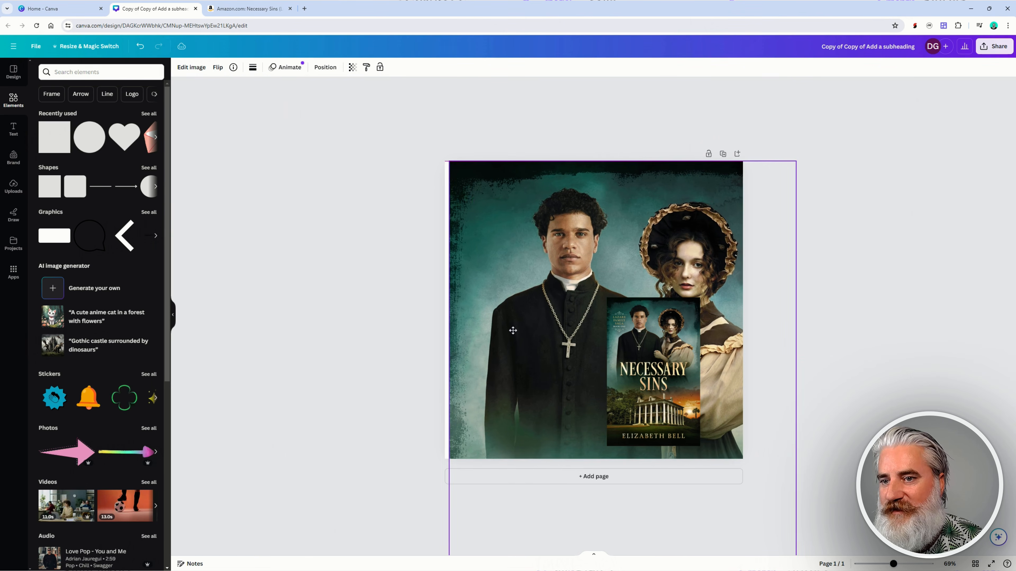
# - Move the book cover to the page's lower-left corner and enlarge it slightly, shifting the artwork flush with the page's left edge
pyautogui.moveTo(667, 361); pyautogui.dragTo(521, 372)
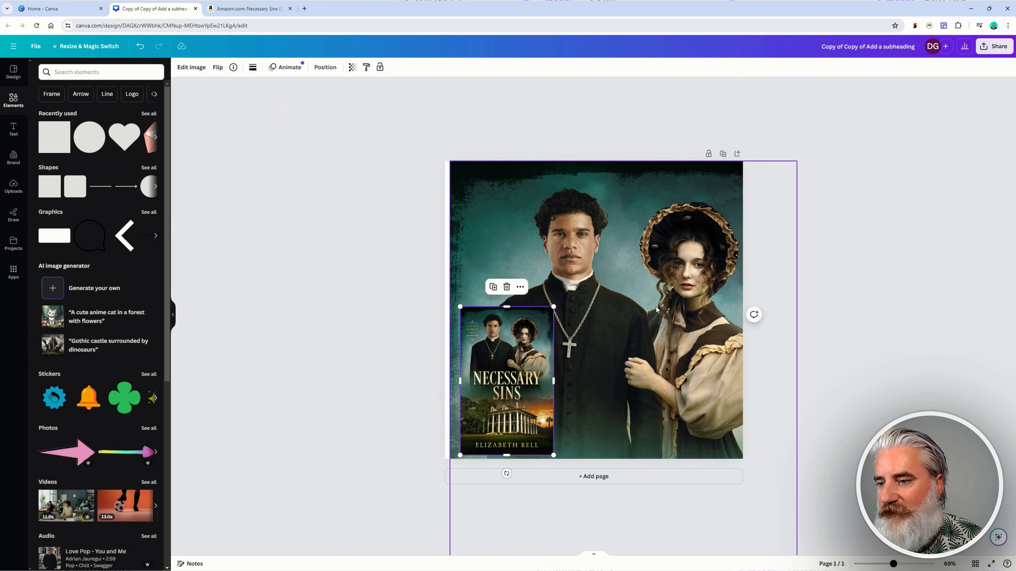
pyautogui.moveTo(655, 306); pyautogui.dragTo(650, 306)
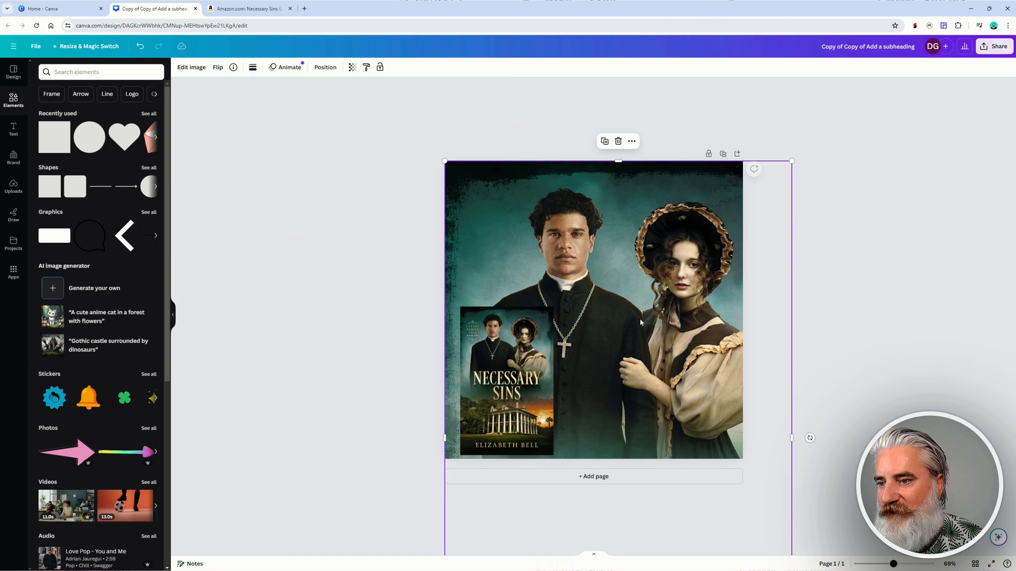
pyautogui.moveTo(527, 370); pyautogui.dragTo(516, 371)
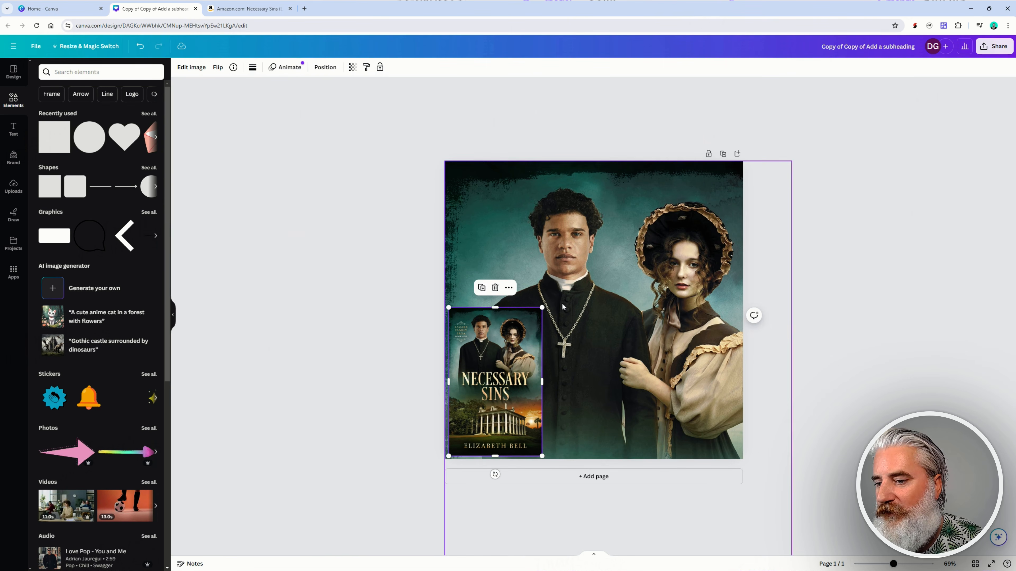
pyautogui.moveTo(542, 309); pyautogui.dragTo(554, 286)
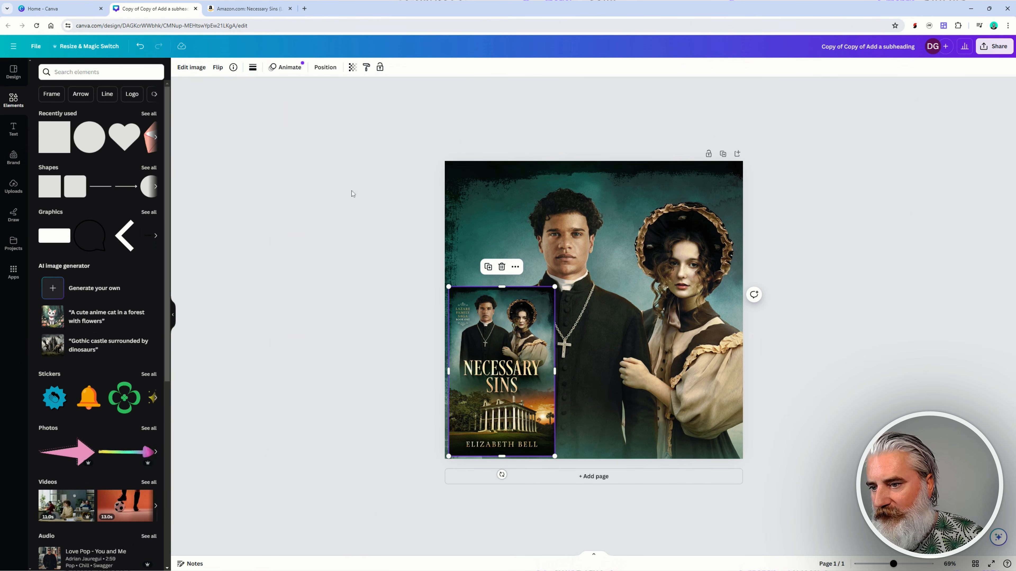
# - Enlarge the couple artwork a little more, keeping it flush with the page's upper and left edges
pyautogui.click(781, 177)
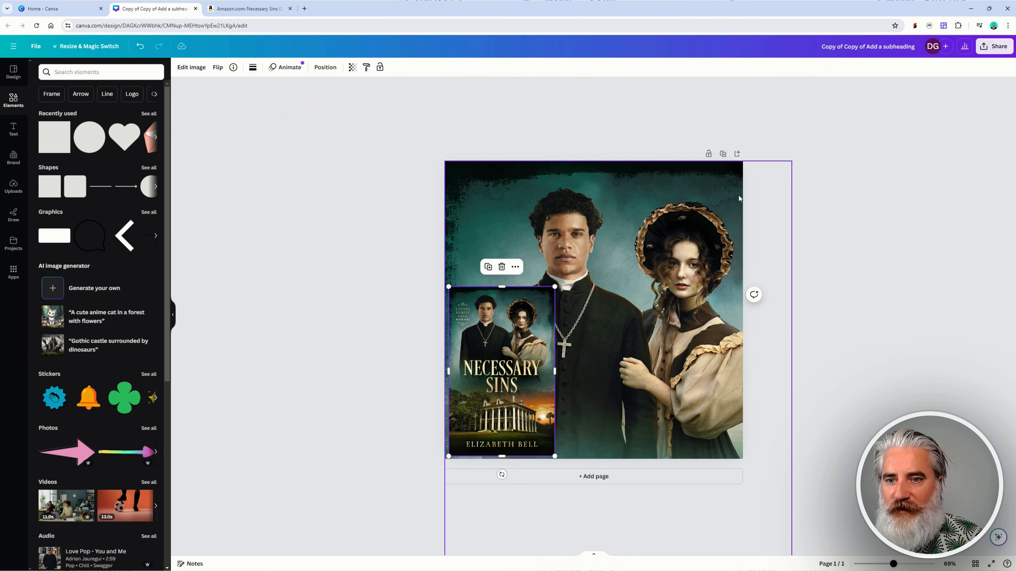
pyautogui.moveTo(792, 162); pyautogui.dragTo(875, 90)
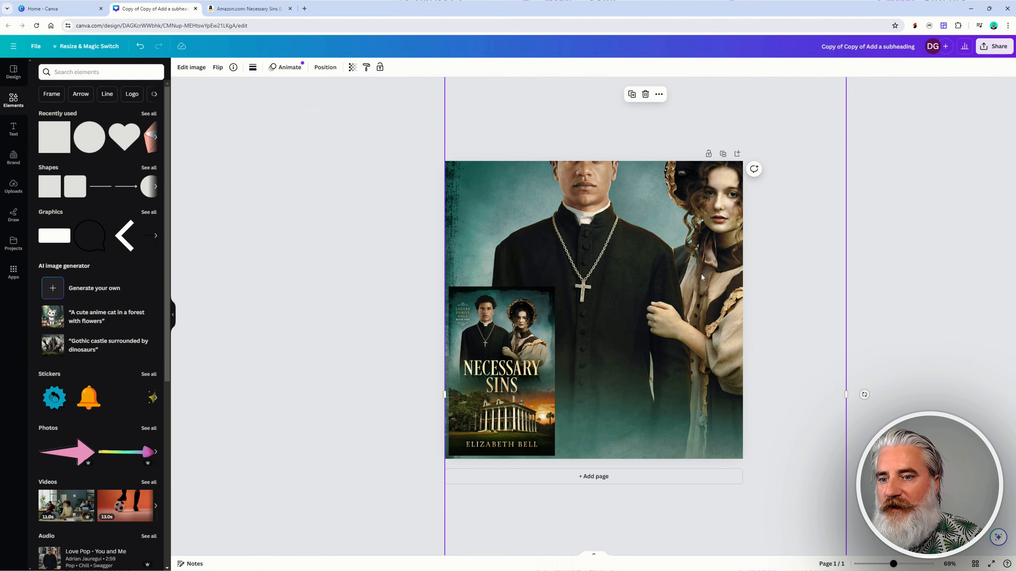
pyautogui.moveTo(698, 273); pyautogui.dragTo(686, 364)
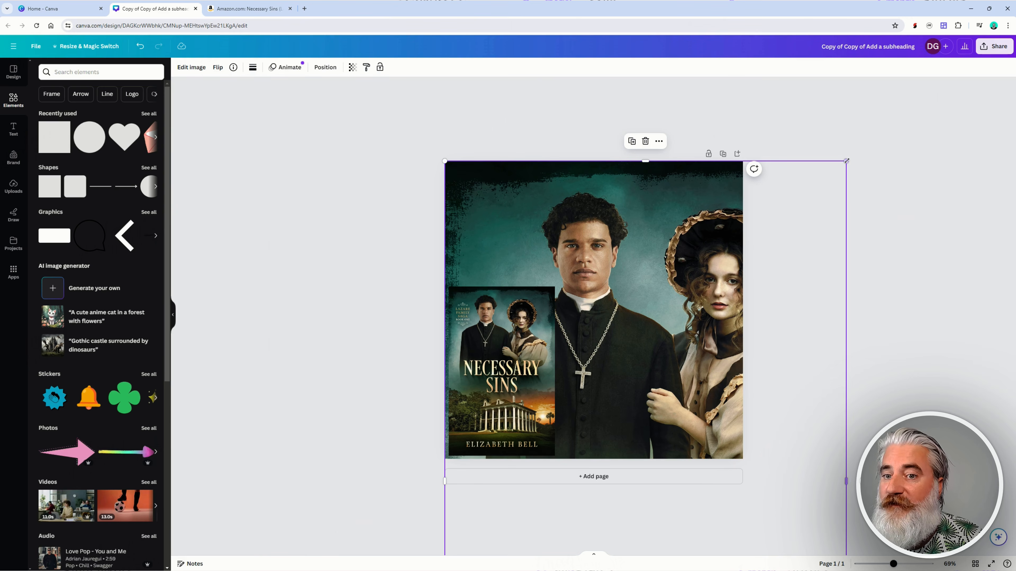
pyautogui.moveTo(847, 160); pyautogui.dragTo(793, 199)
pyautogui.moveTo(661, 328); pyautogui.dragTo(663, 274)
# - Apply a Glow shadow effect to the book cover
pyautogui.click(550, 302)
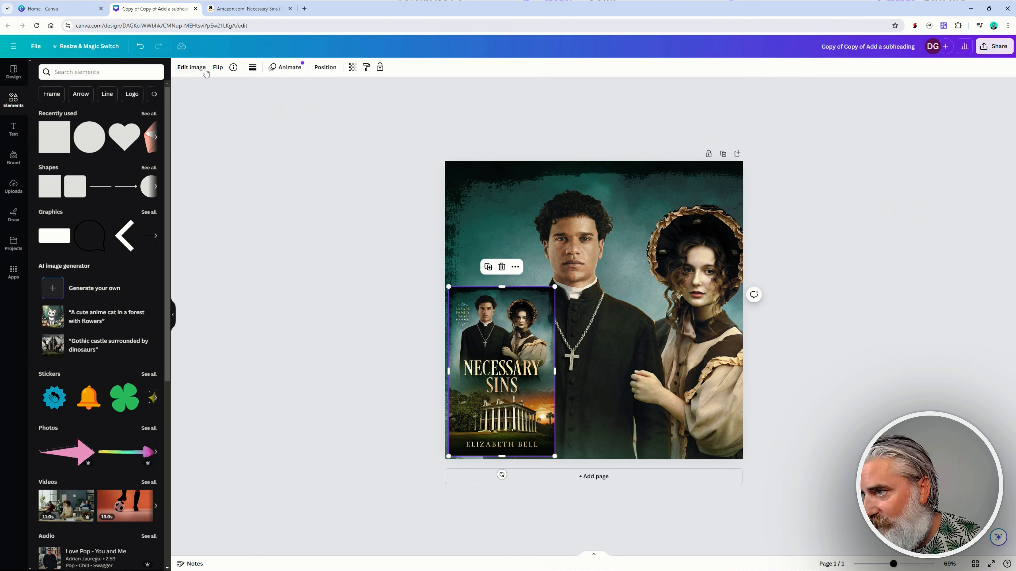
pyautogui.click(207, 67)
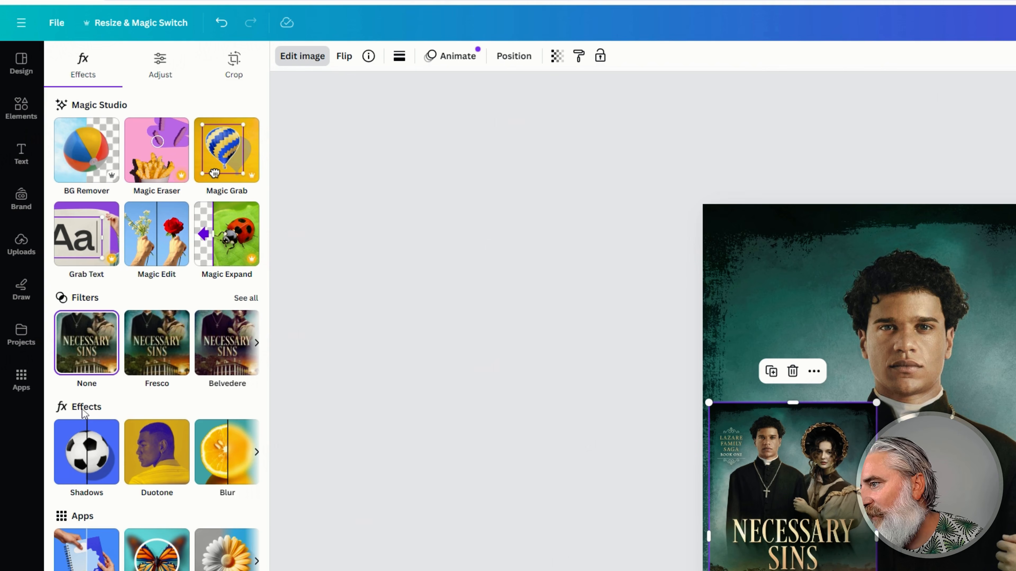
pyautogui.click(80, 446)
pyautogui.click(95, 210)
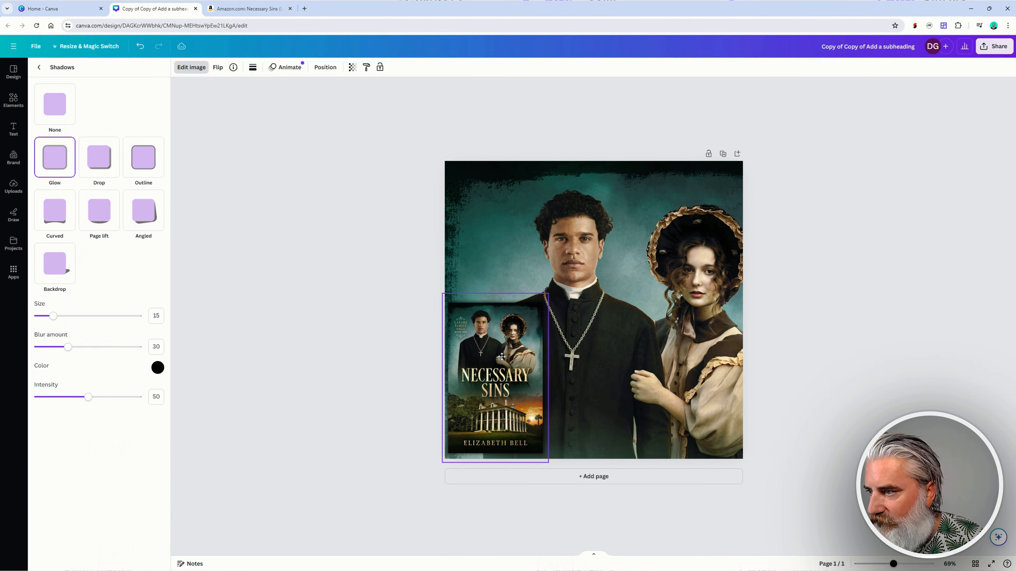
# - Enlarge the book cover slightly, fit it snugly into the page's lower-left corner, and check the composition at a reduced size
pyautogui.moveTo(502, 359); pyautogui.dragTo(500, 360)
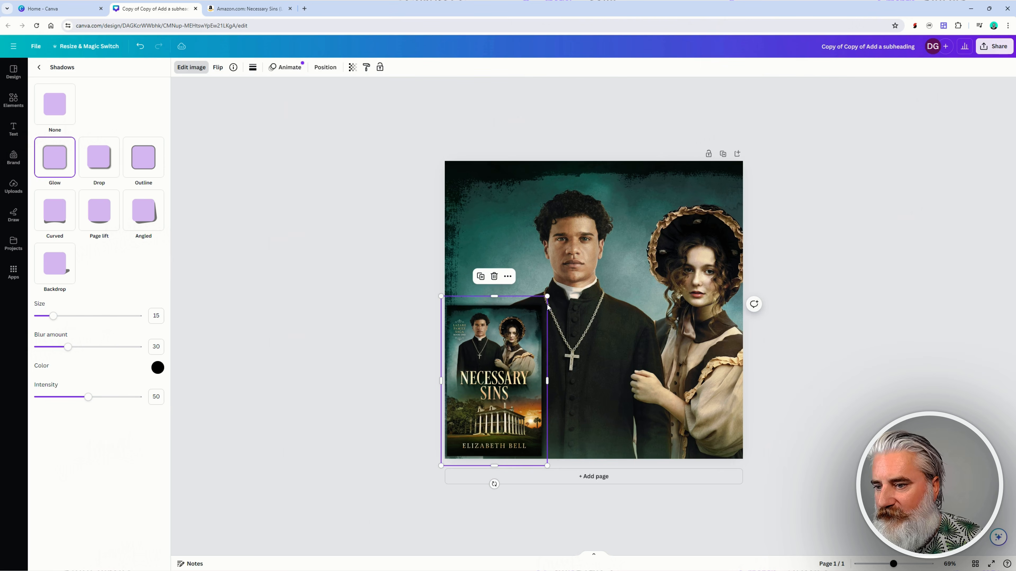
pyautogui.moveTo(546, 296); pyautogui.dragTo(557, 281)
pyautogui.moveTo(520, 350); pyautogui.dragTo(520, 349)
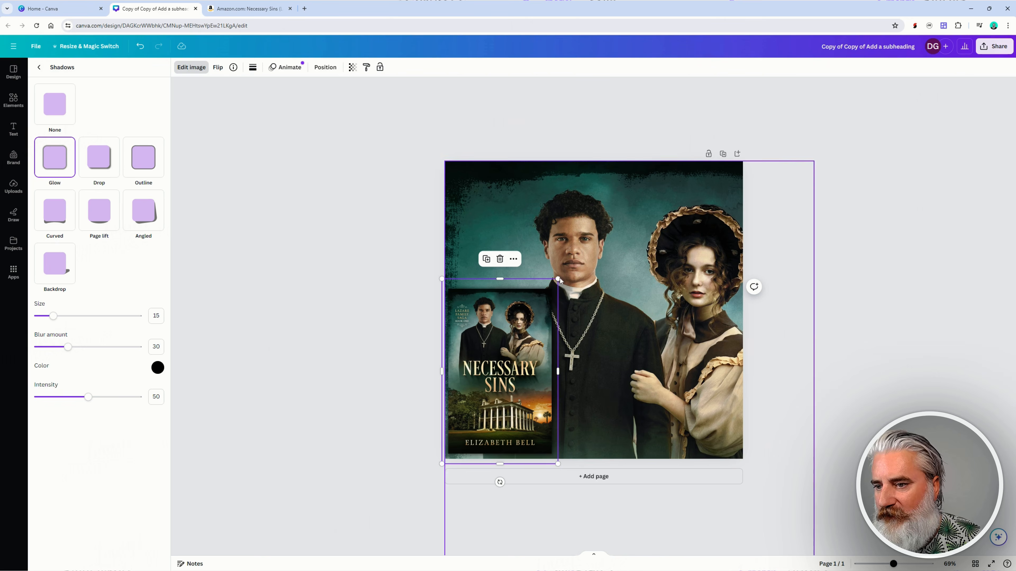
pyautogui.moveTo(558, 278); pyautogui.dragTo(562, 275)
pyautogui.moveTo(516, 353); pyautogui.dragTo(513, 352)
pyautogui.scroll(-5, 813, 263)
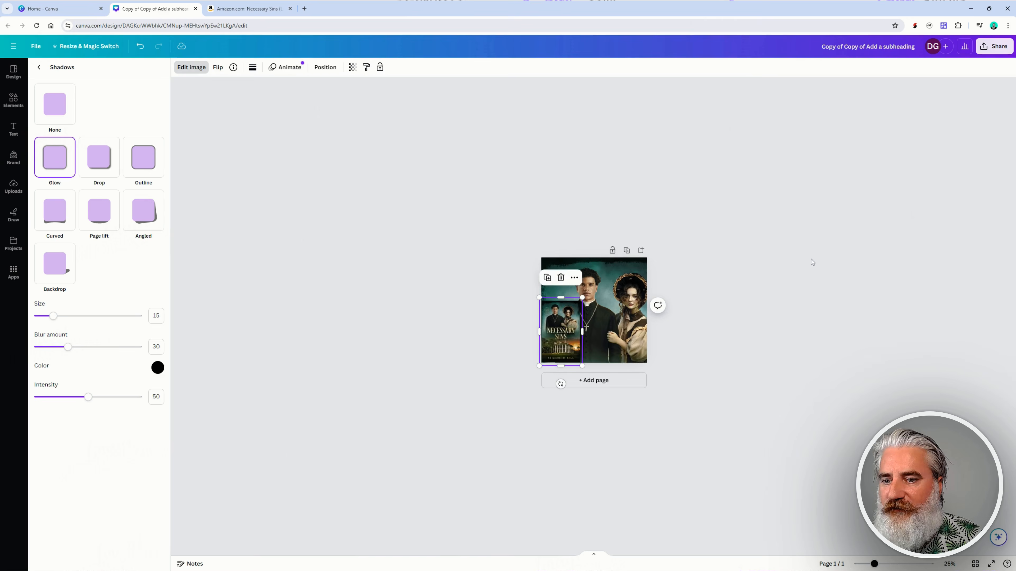
pyautogui.click(798, 289)
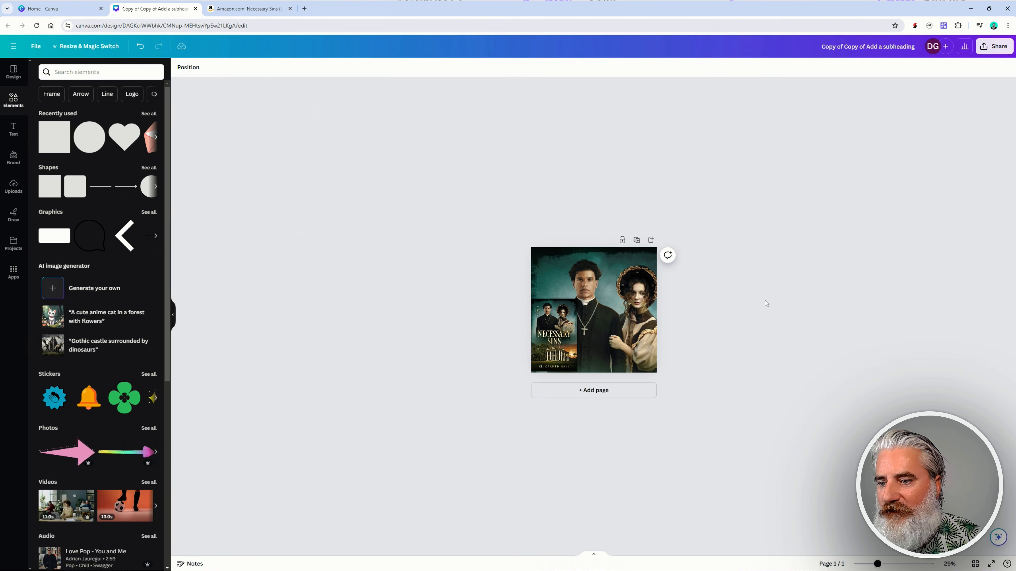
pyautogui.scroll(4, 671, 325)
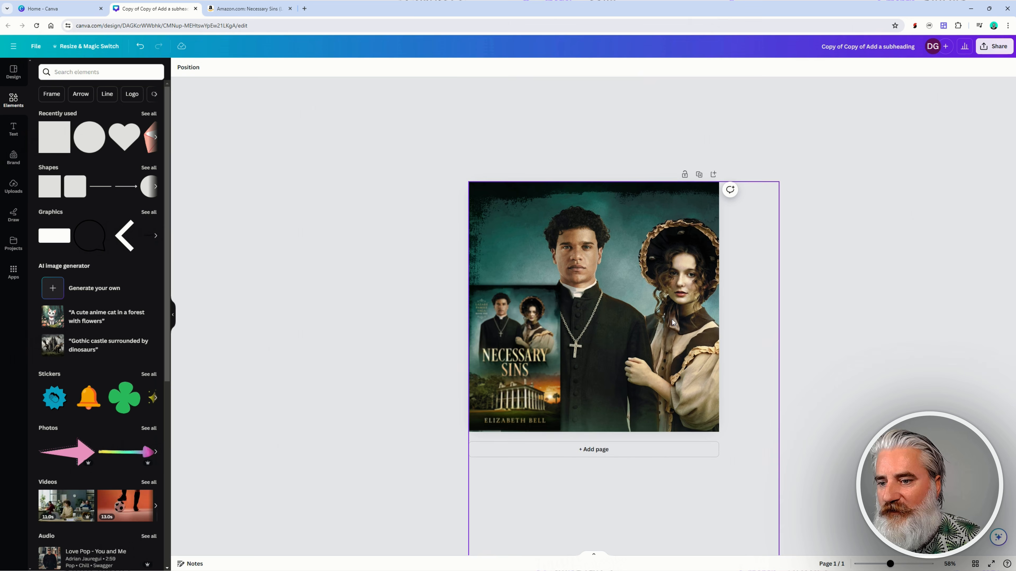
pyautogui.scroll(1, 672, 322)
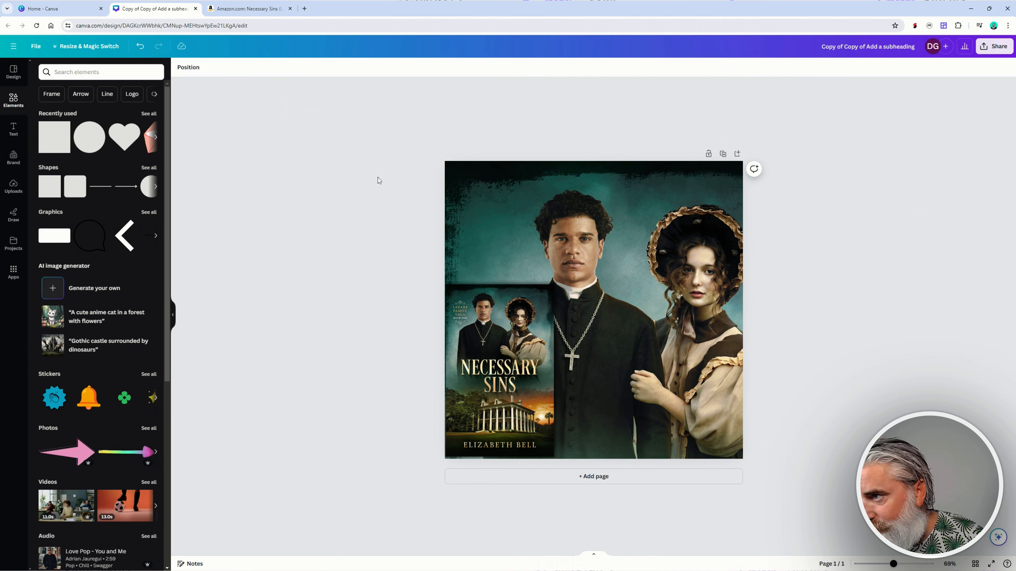
# - Add a square shape, stretch it into a band about 1462 × 95 px, and place it across the page's lower part
pyautogui.click(619, 207)
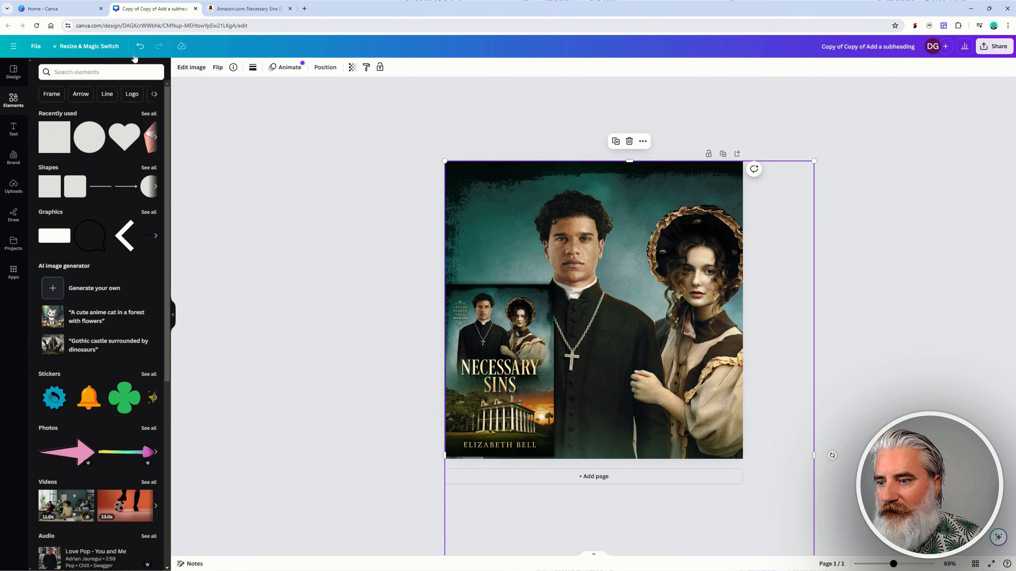
pyautogui.click(55, 141)
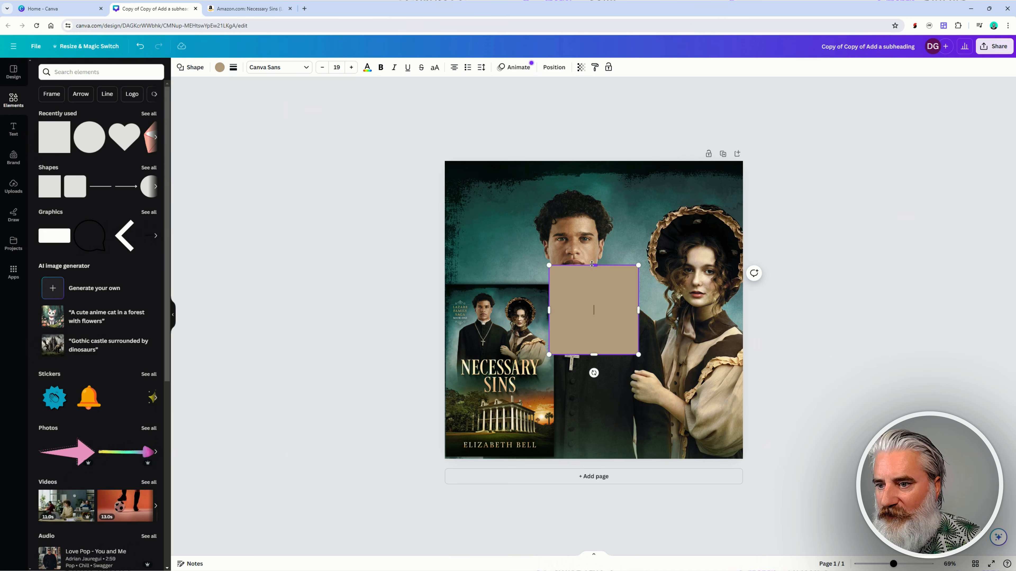
pyautogui.moveTo(592, 264); pyautogui.dragTo(404, 341)
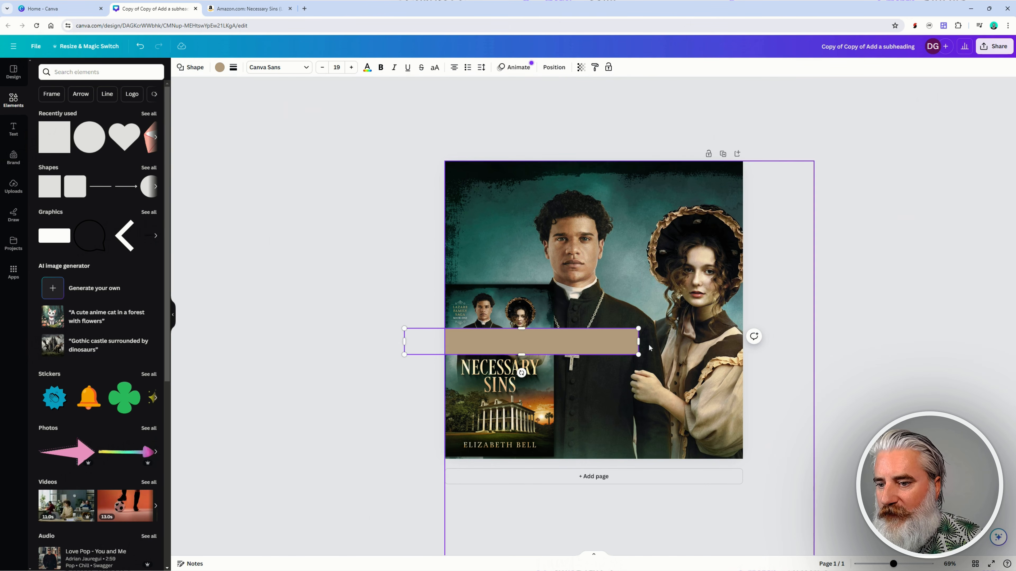
pyautogui.moveTo(638, 341); pyautogui.dragTo(814, 339)
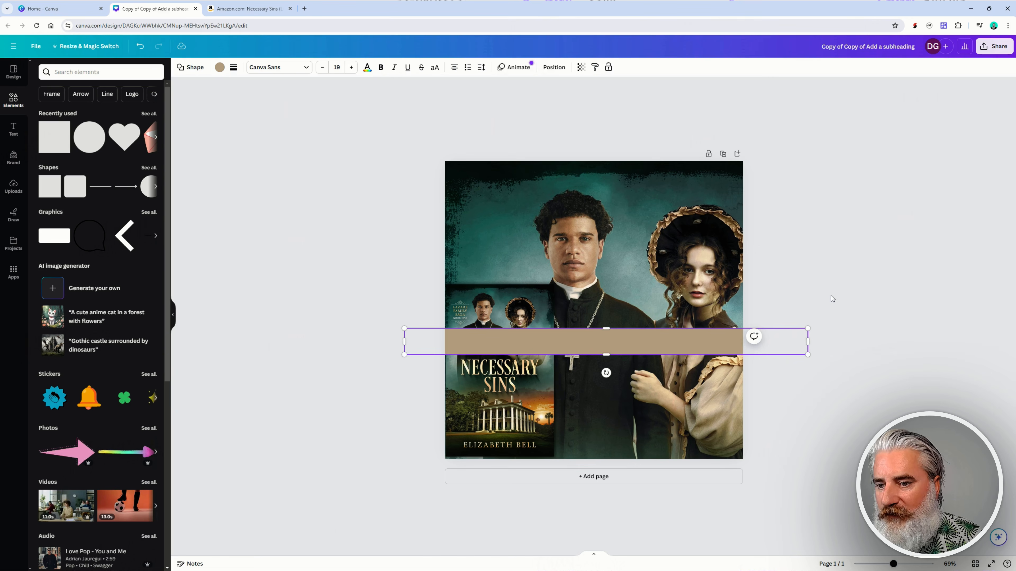
pyautogui.moveTo(634, 341); pyautogui.dragTo(635, 434)
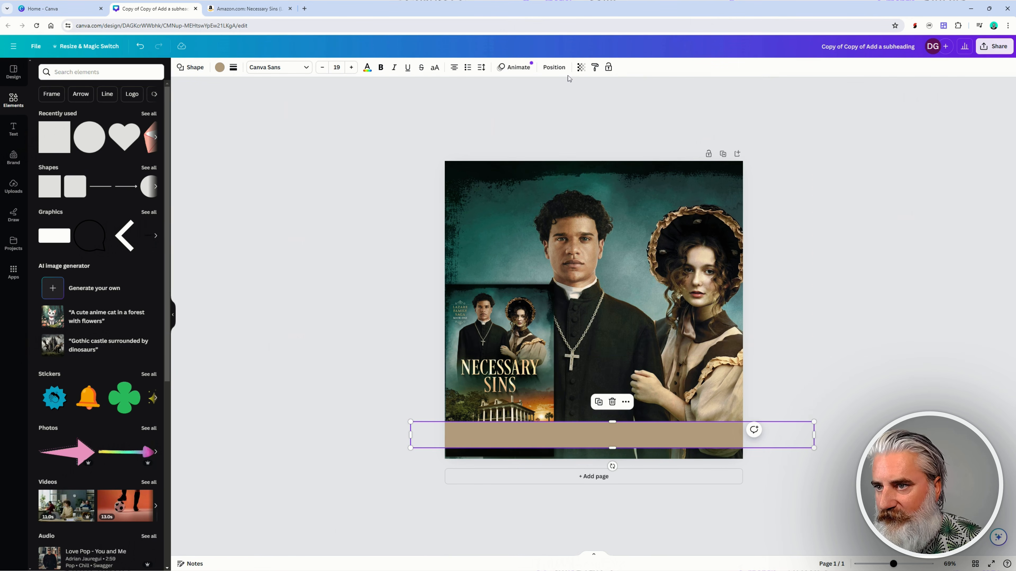
# - Send the band one layer backward so it sits behind the book cover
pyautogui.click(553, 68)
pyautogui.click(554, 68)
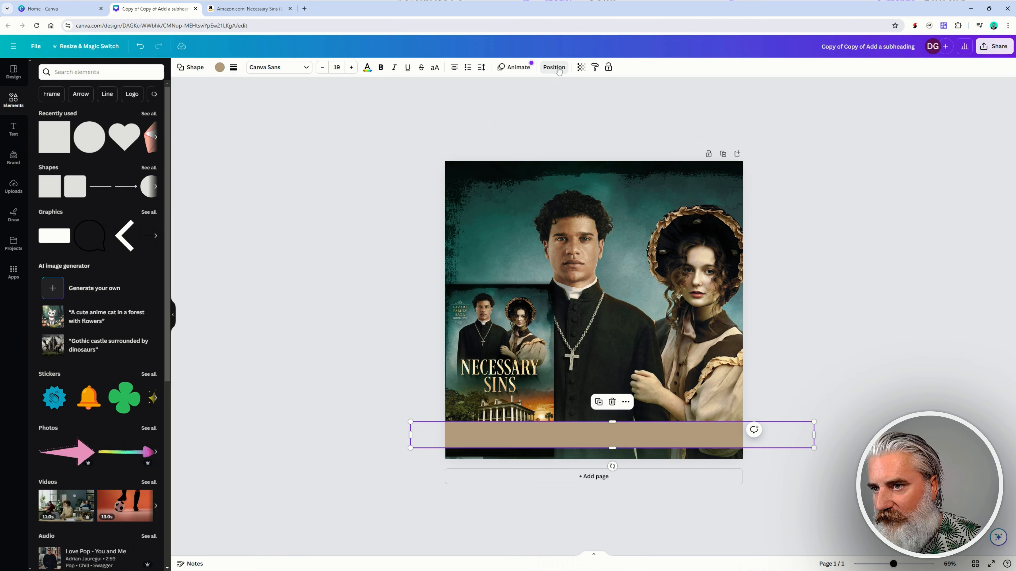
pyautogui.click(554, 67)
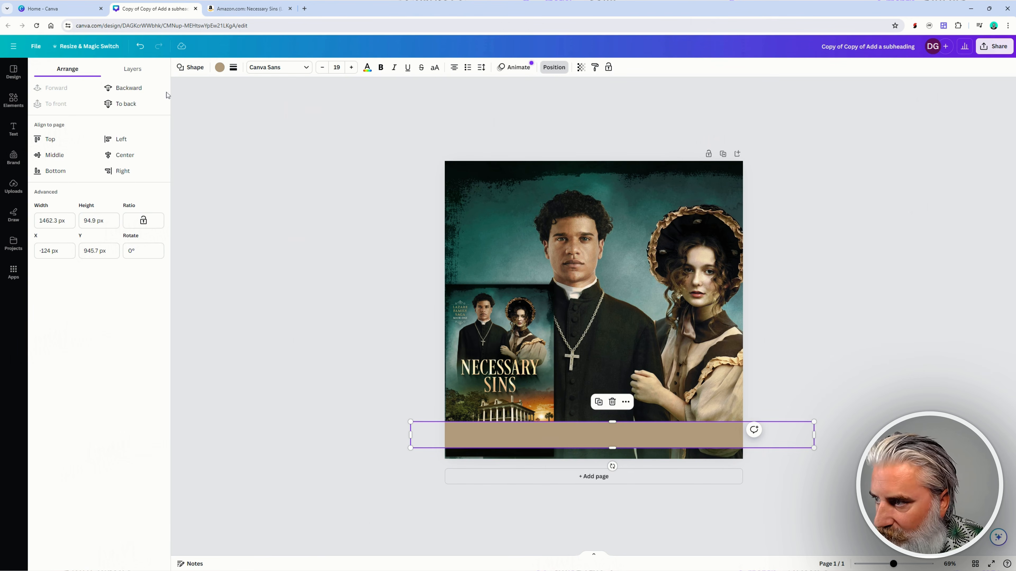
pyautogui.click(124, 89)
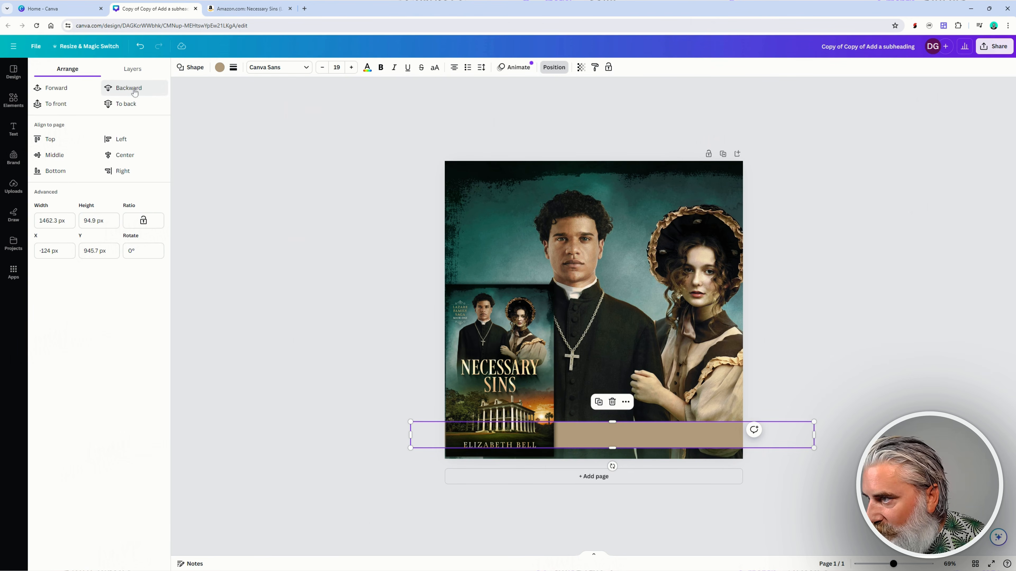
# - Recolor the band to light pink #F1A8D5
pyautogui.click(220, 67)
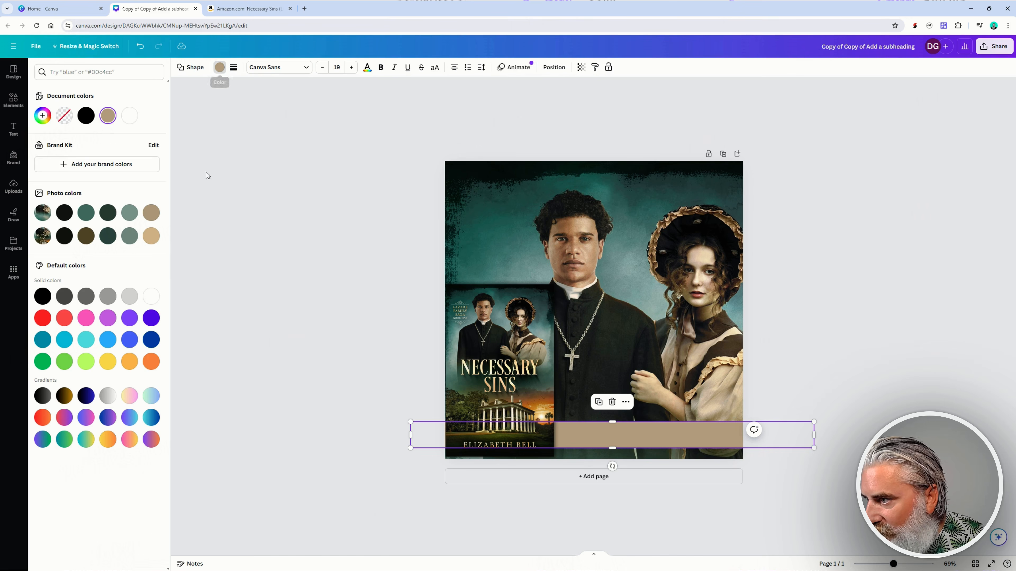
pyautogui.click(86, 318)
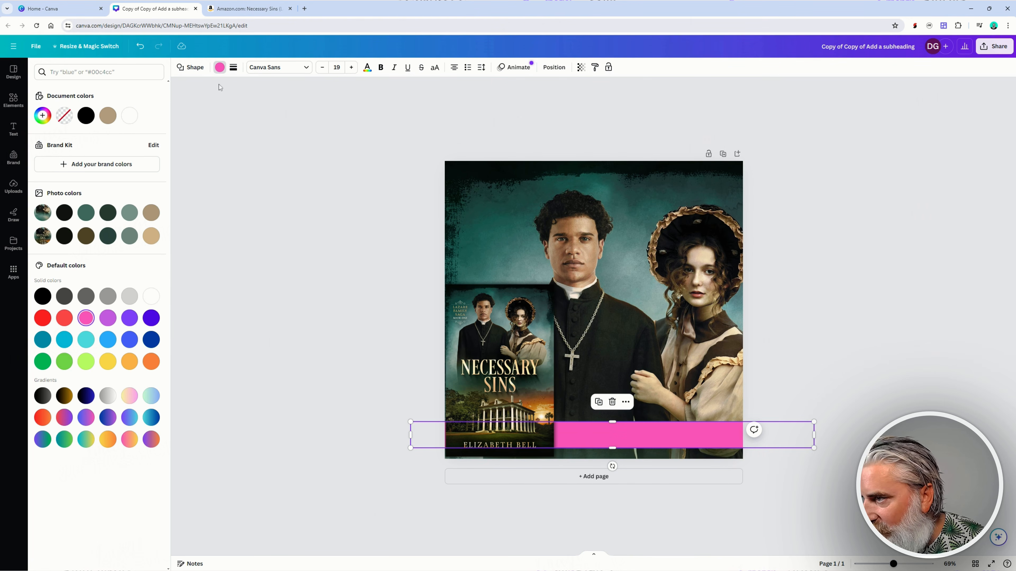
pyautogui.click(42, 115)
pyautogui.moveTo(105, 158); pyautogui.dragTo(73, 155)
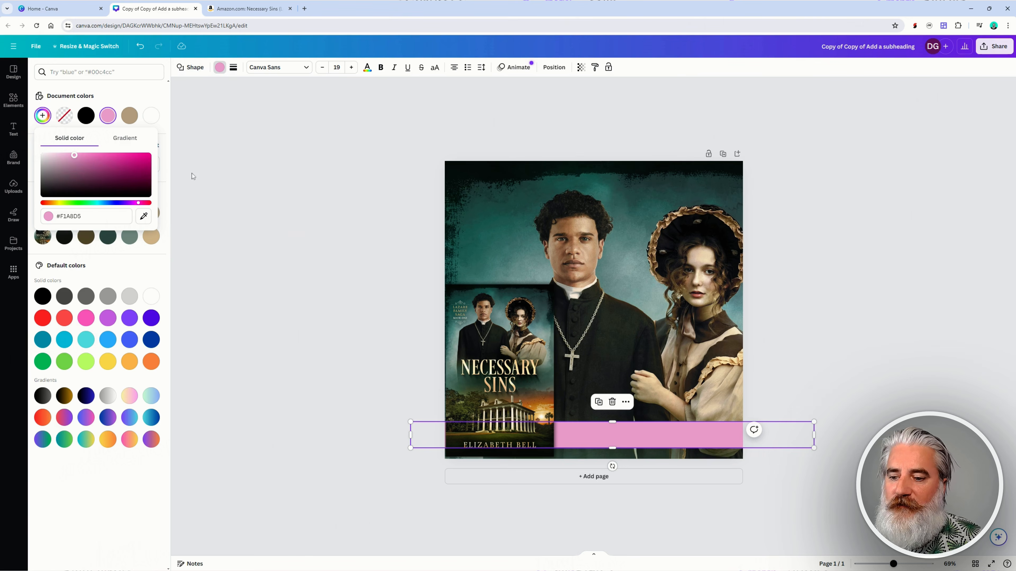
pyautogui.click(230, 177)
pyautogui.click(231, 177)
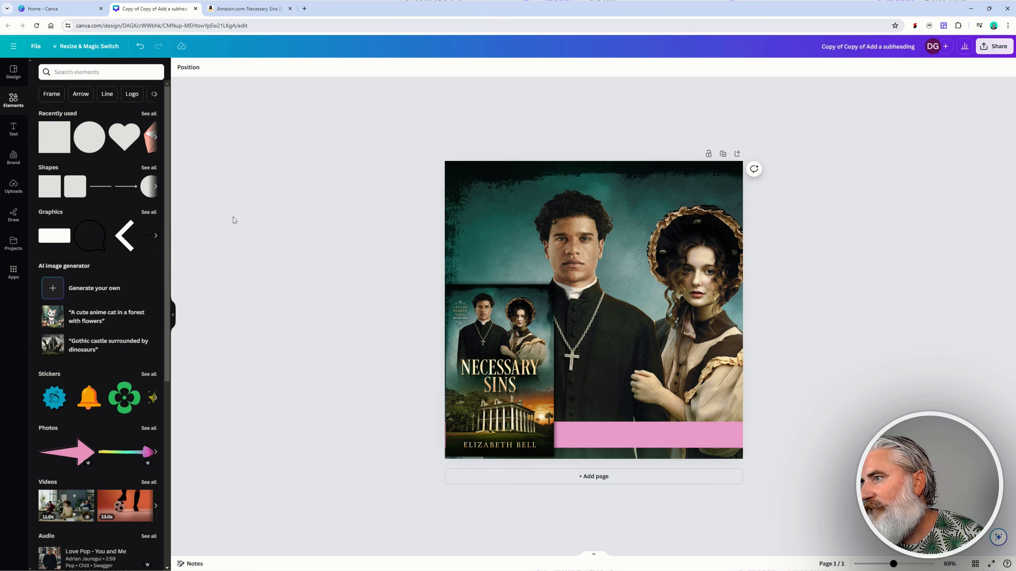
pyautogui.click(661, 430)
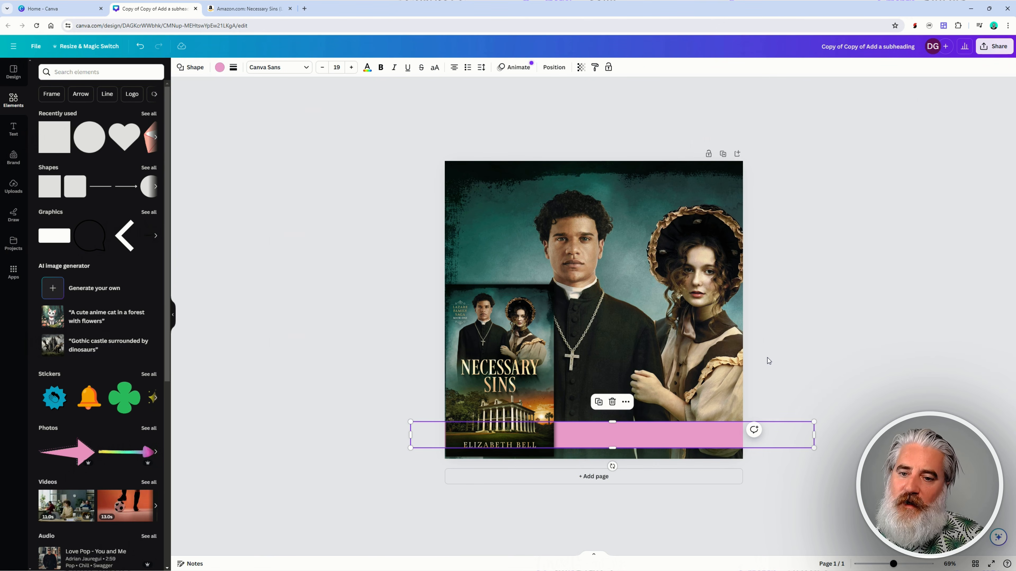
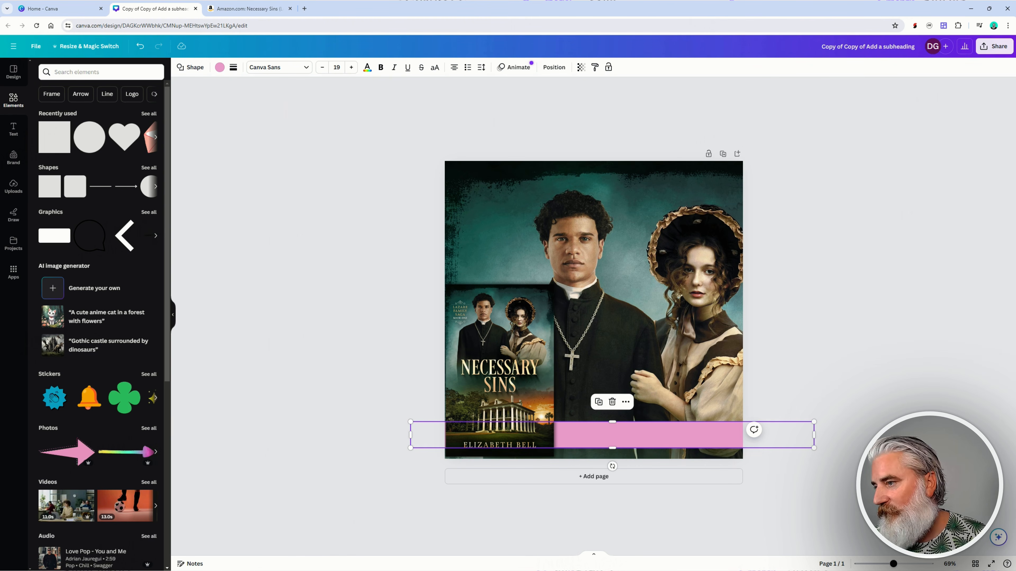
pyautogui.click(327, 276)
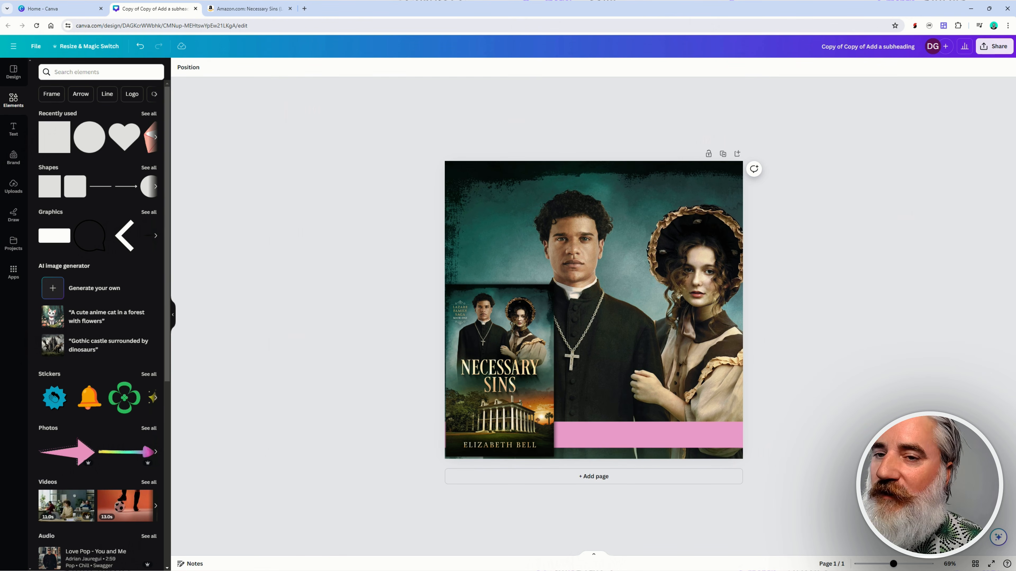
# - Add a square shape flattened into a small pink rectangle and place it overlapping the page's left edge near the top corner
pyautogui.click(54, 145)
pyautogui.moveTo(594, 354); pyautogui.dragTo(594, 300)
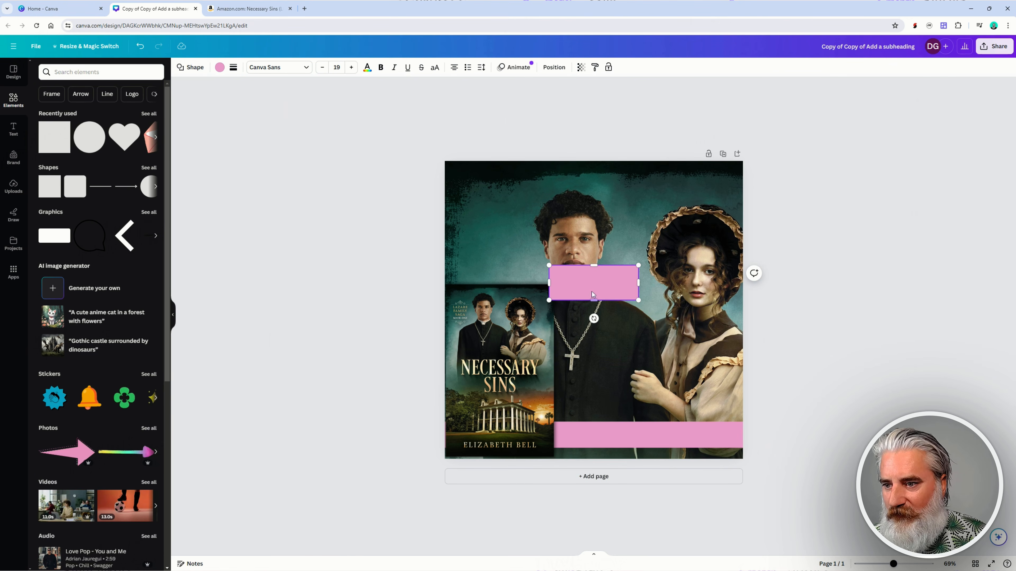
pyautogui.click(832, 350)
pyautogui.moveTo(596, 279); pyautogui.dragTo(465, 191)
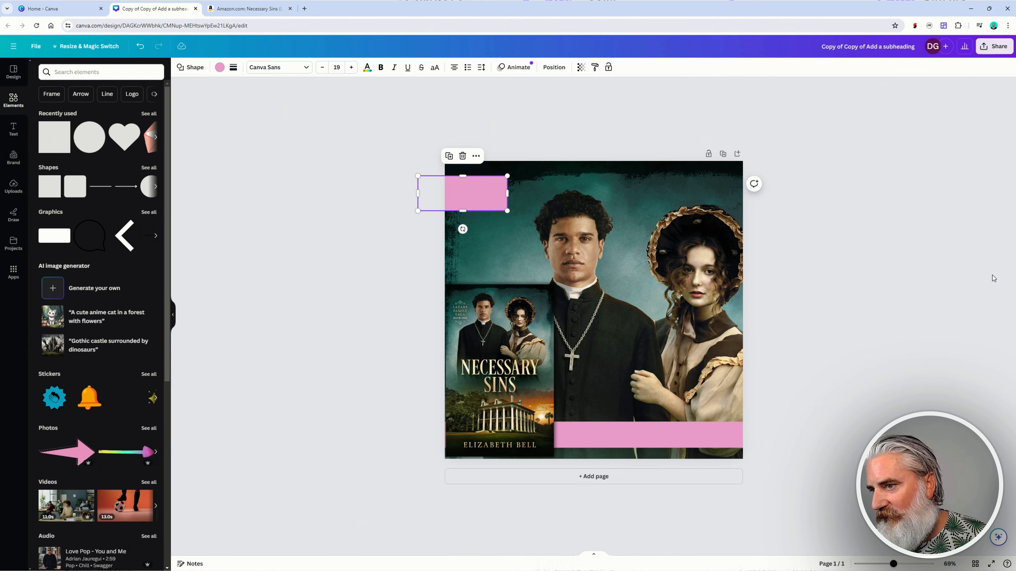
pyautogui.click(922, 238)
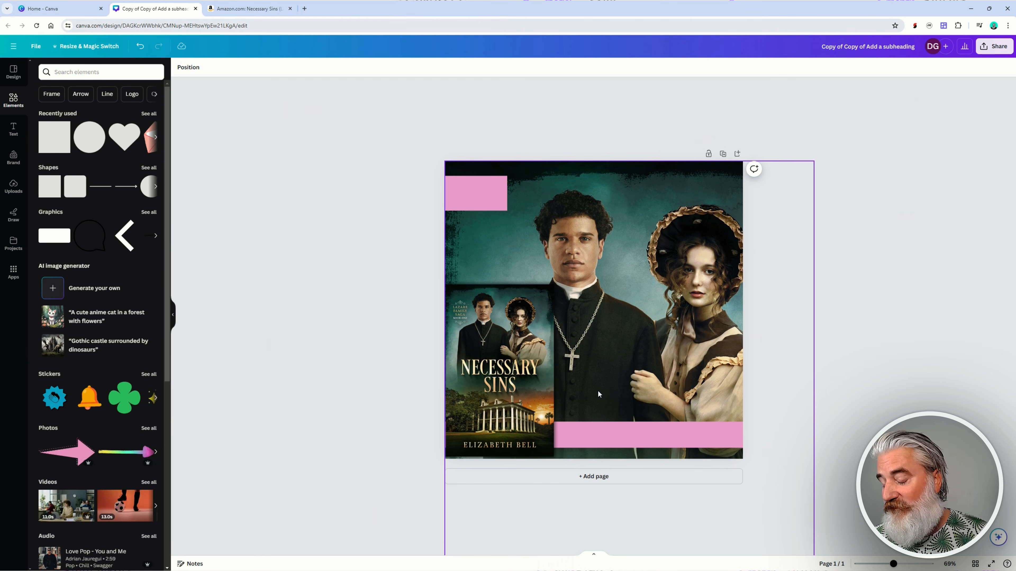
pyautogui.moveTo(476, 185); pyautogui.dragTo(474, 191)
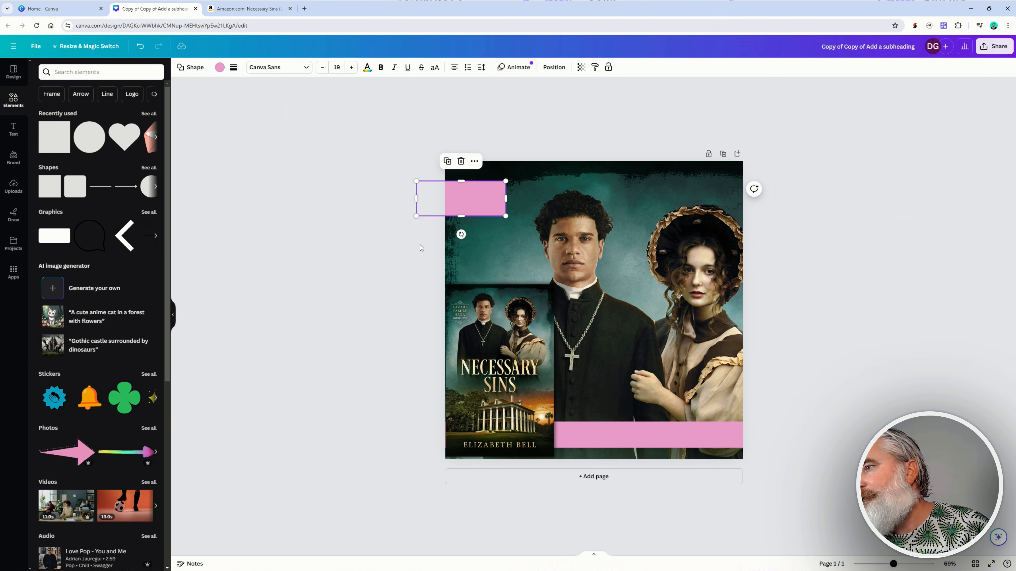
# - Switch to the book's Amazon page and copy "A taut, compelling family drama" from its editorial reviews
pyautogui.click(212, 5)
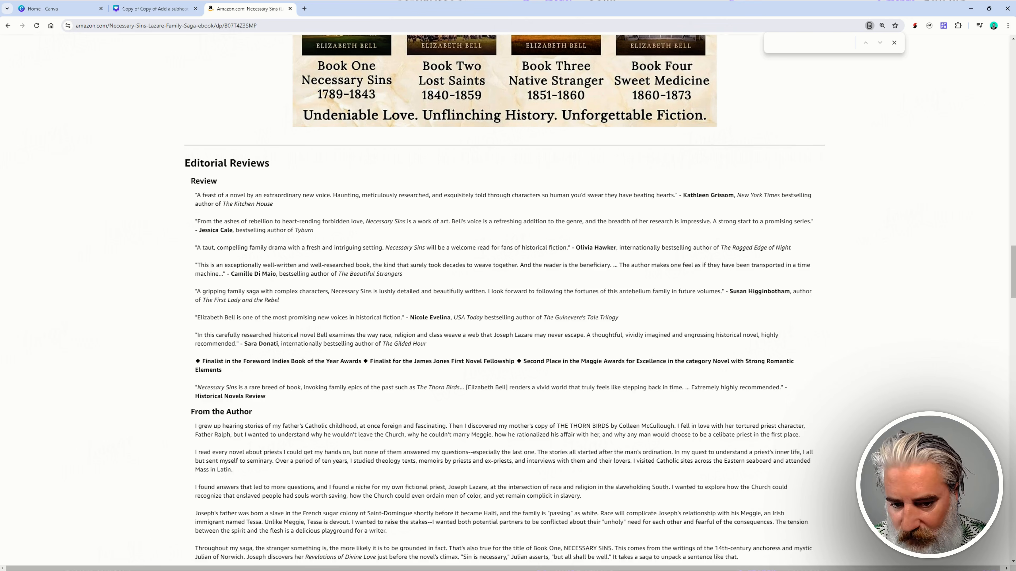
pyautogui.moveTo(1013, 273); pyautogui.dragTo(1013, 56)
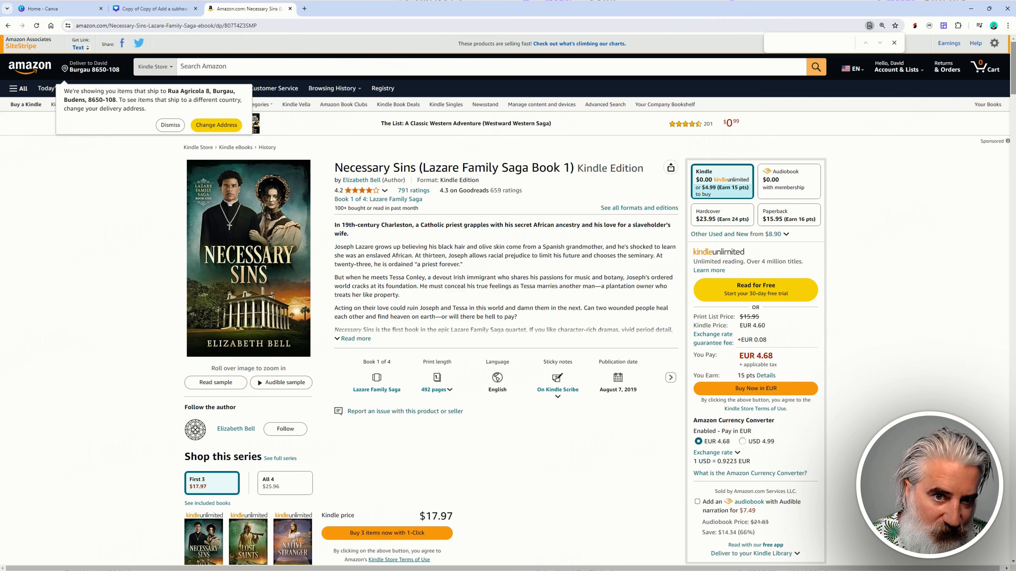
pyautogui.moveTo(1013, 70); pyautogui.dragTo(1013, 289)
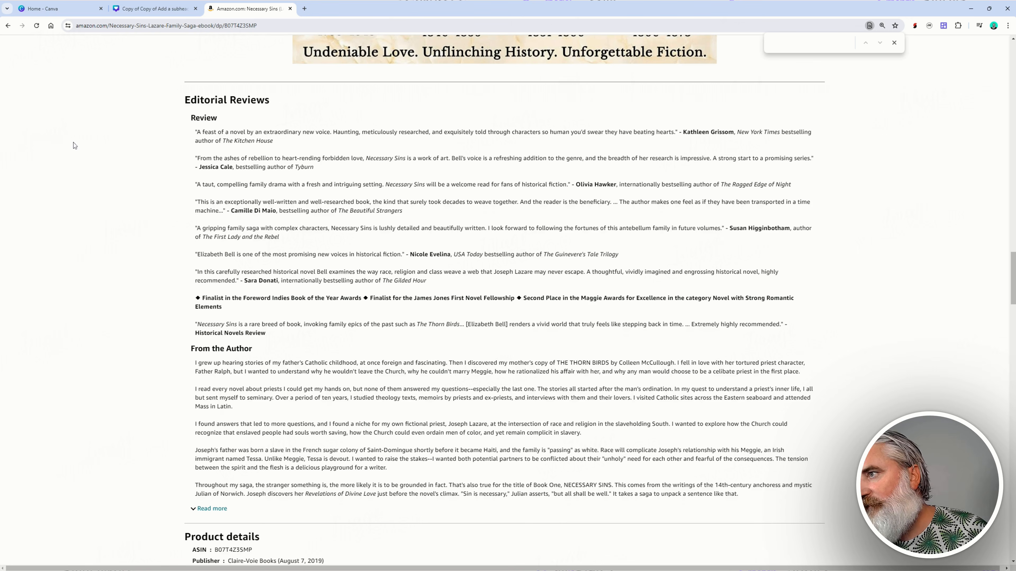
pyautogui.moveTo(283, 185); pyautogui.dragTo(197, 184)
pyautogui.hotkey('ctrl', 'c')
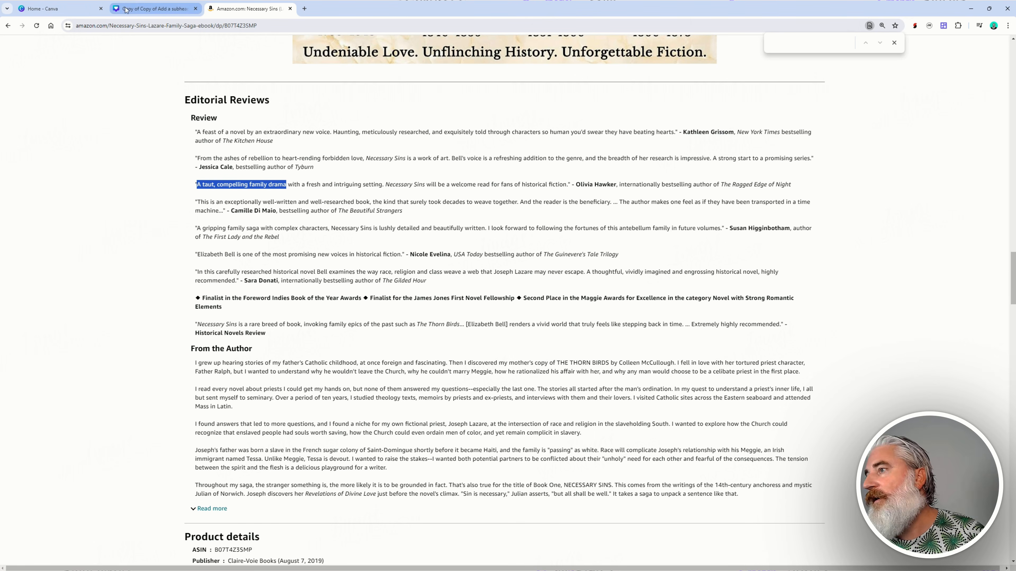
# - Return to the Canva design and add a heading containing the copied quote "A taut, compelling family drama"
pyautogui.click(146, 4)
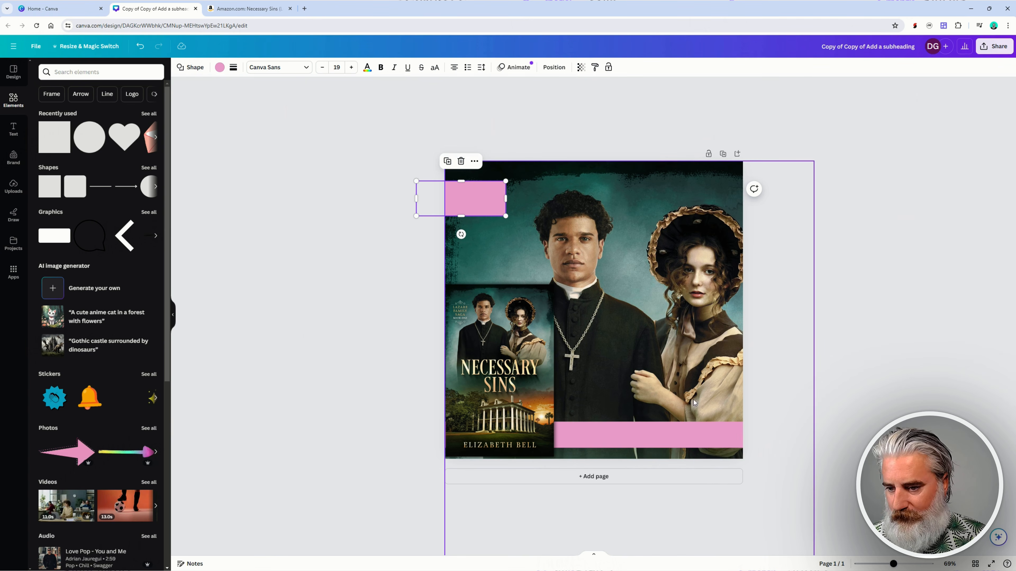
pyautogui.click(13, 129)
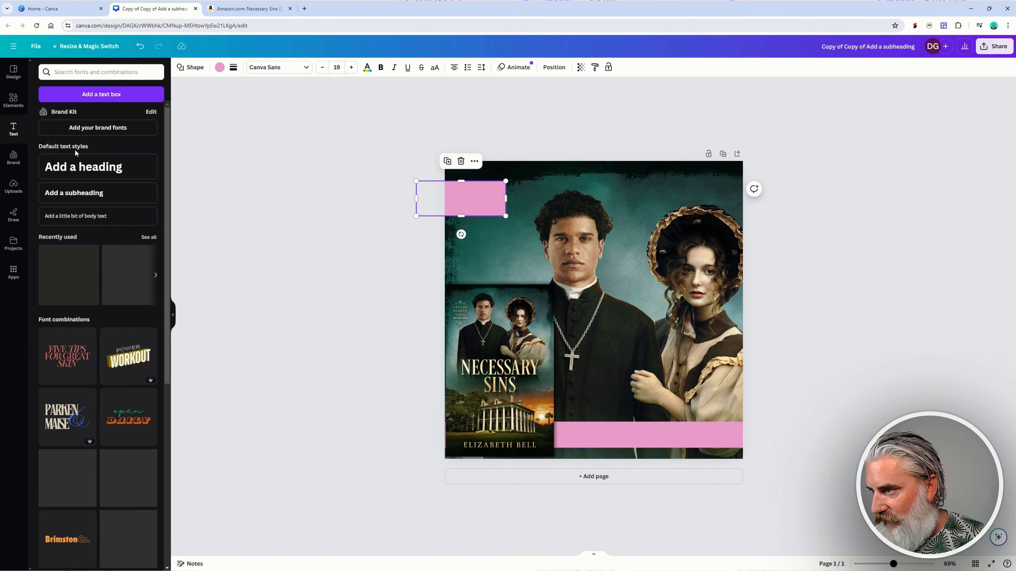
pyautogui.click(81, 169)
pyautogui.hotkey('ctrl', 'v')
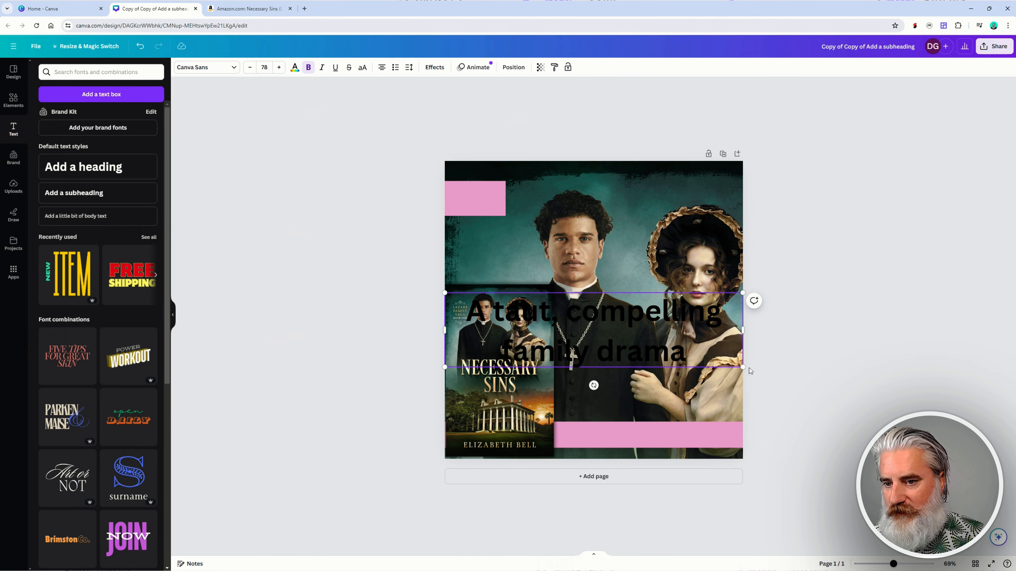
# - Shrink the quote to fit on the pink band beside the book cover, and reduce the band's height to about 69 px
pyautogui.moveTo(743, 330); pyautogui.dragTo(687, 310)
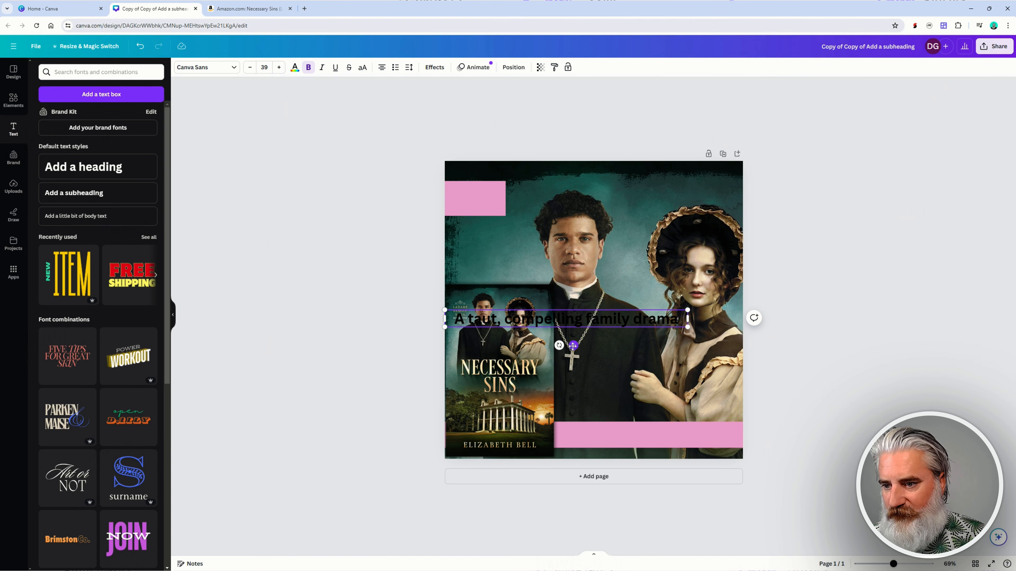
pyautogui.moveTo(574, 346); pyautogui.dragTo(683, 462)
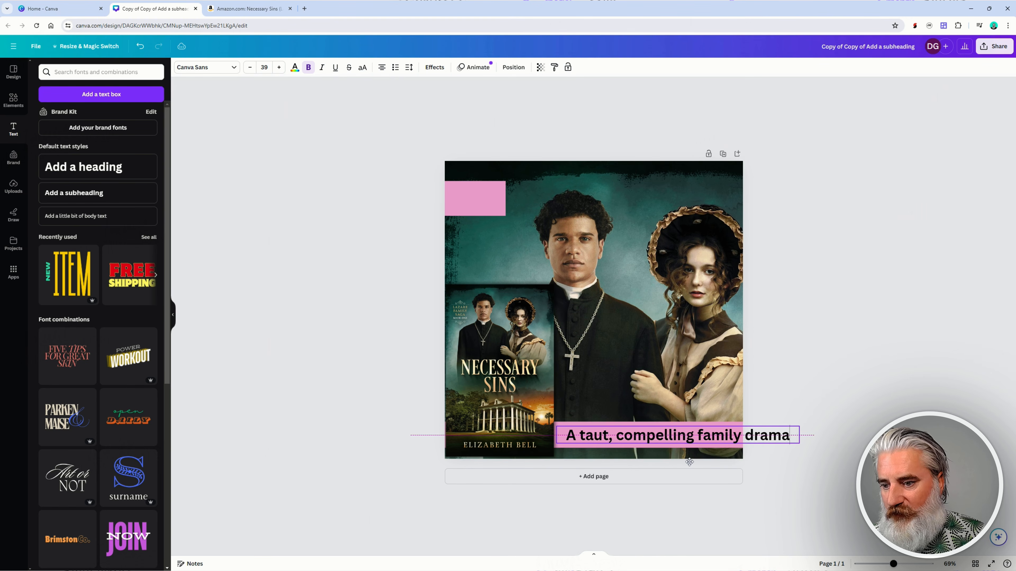
pyautogui.moveTo(797, 427); pyautogui.dragTo(741, 431)
pyautogui.click(688, 424)
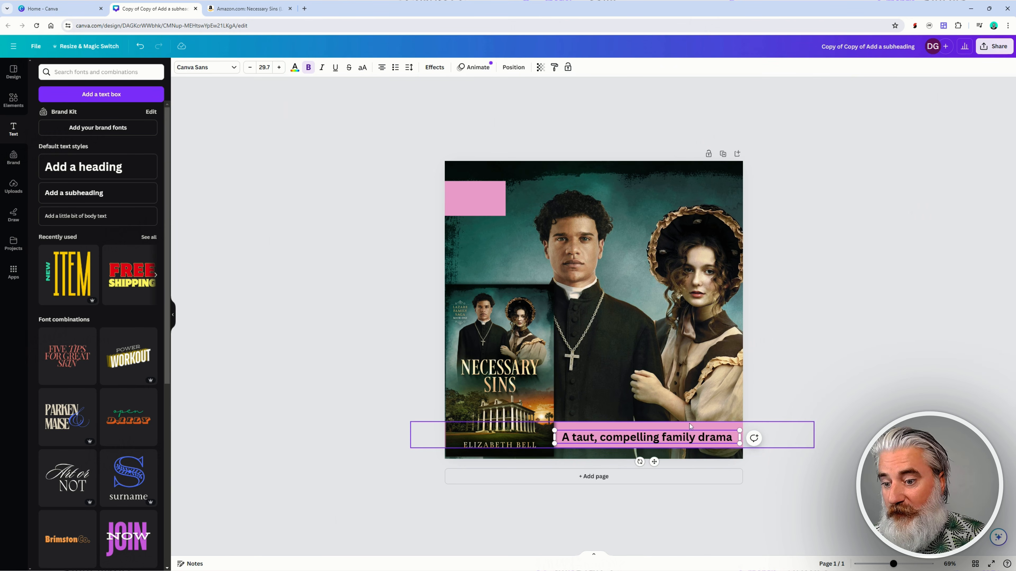
pyautogui.moveTo(613, 424); pyautogui.dragTo(615, 430)
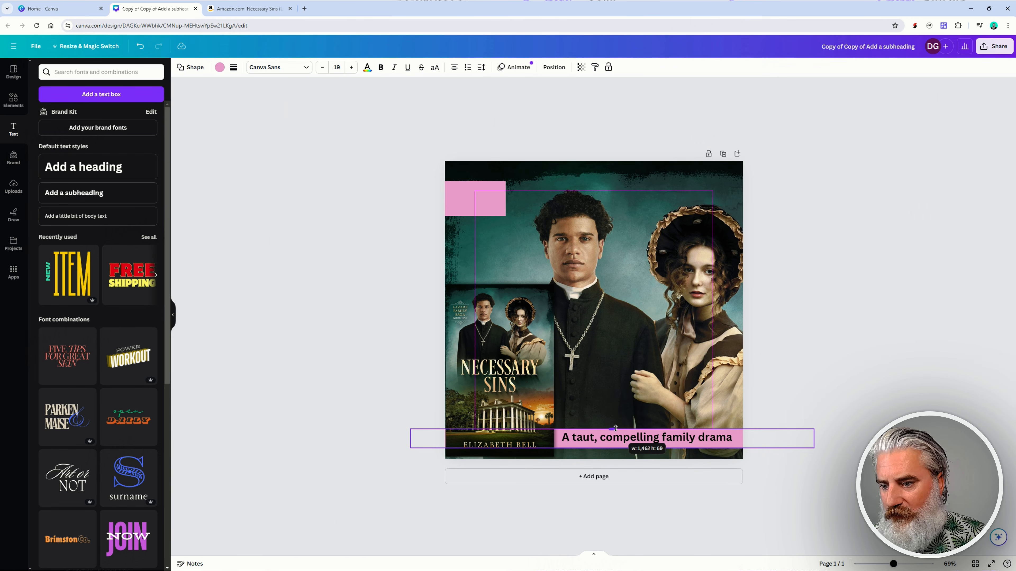
pyautogui.click(892, 354)
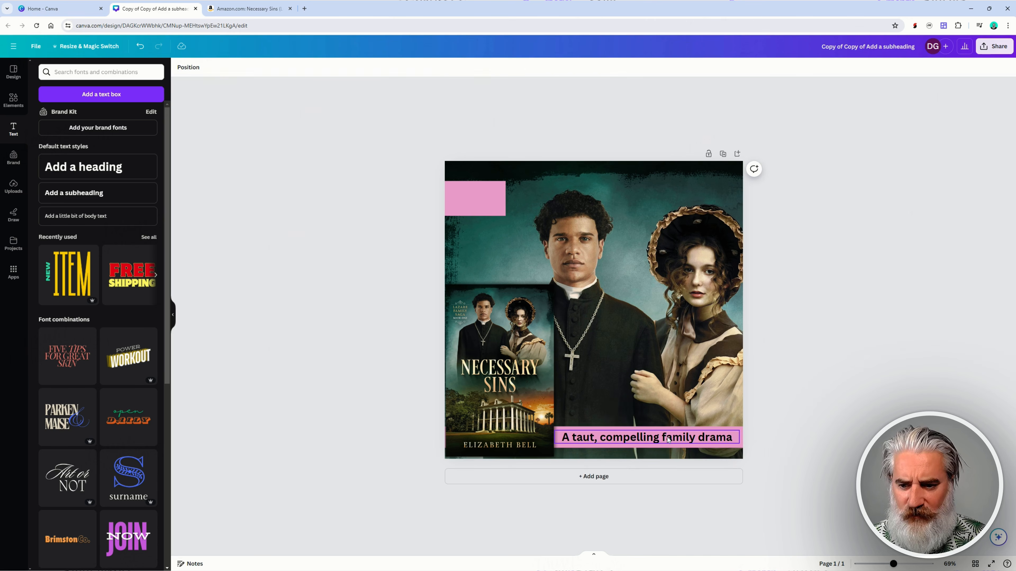
# - Enclose the band's quote in quotation marks and end it with a period: “A taut, compelling family drama.”
pyautogui.click(668, 439)
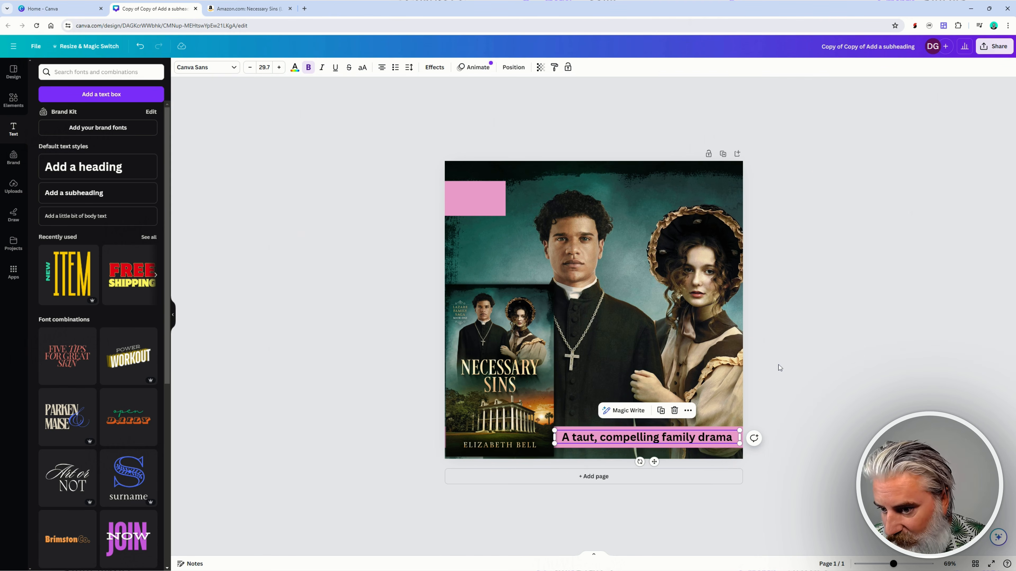
pyautogui.click(234, 67)
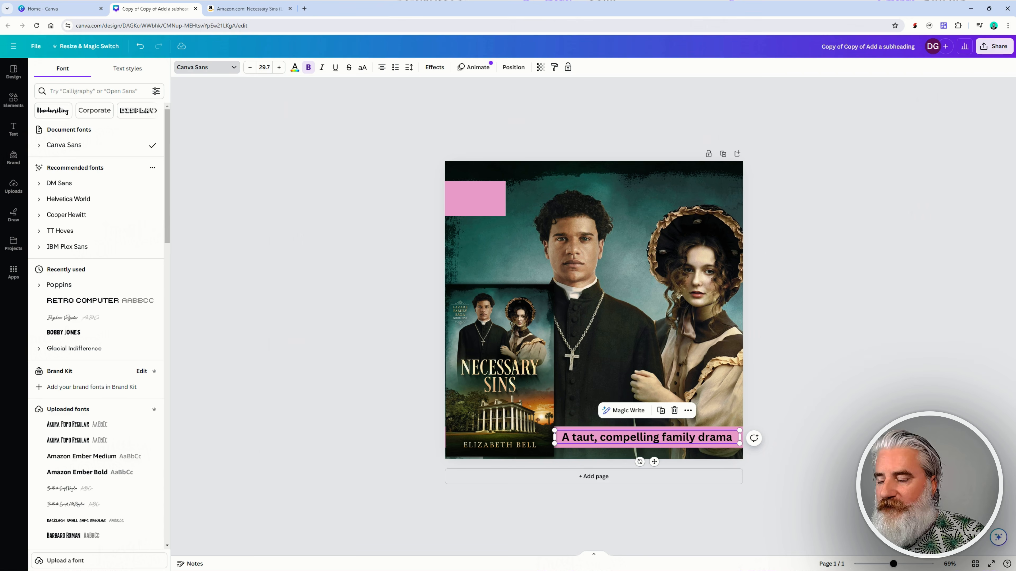
pyautogui.click(590, 437)
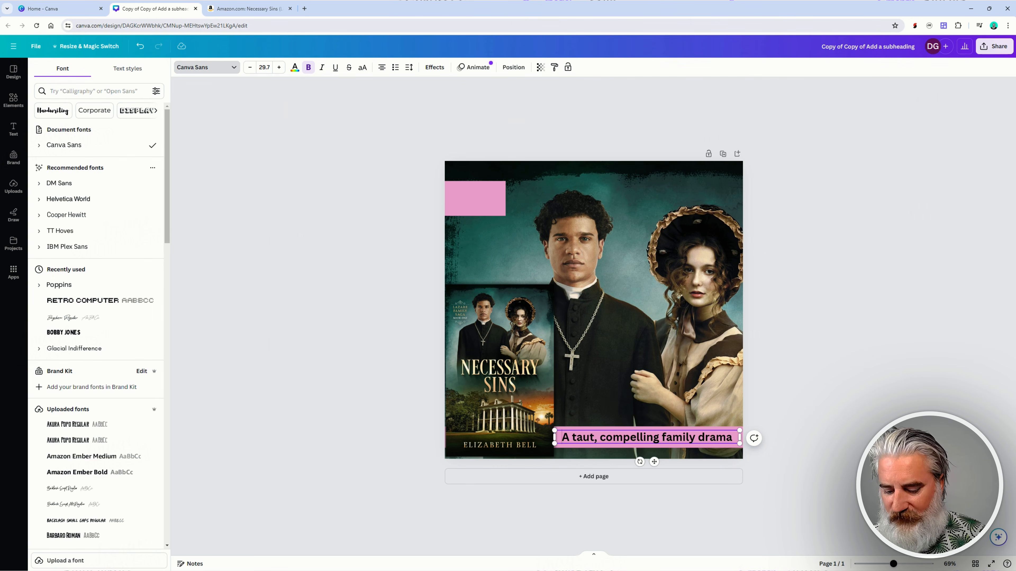
pyautogui.press('Home')
pyautogui.write('"')
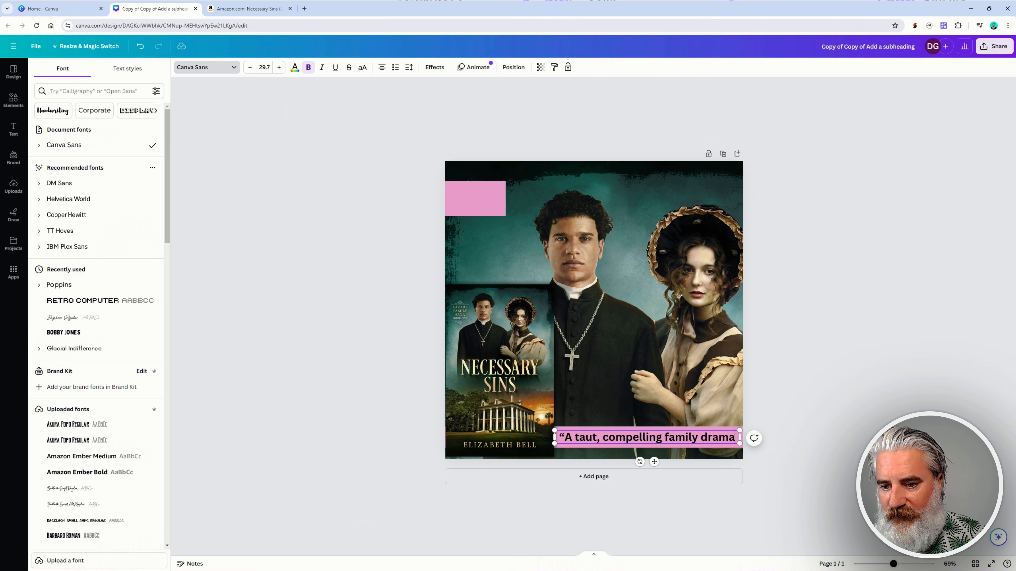
pyautogui.press('End')
pyautogui.write('."')
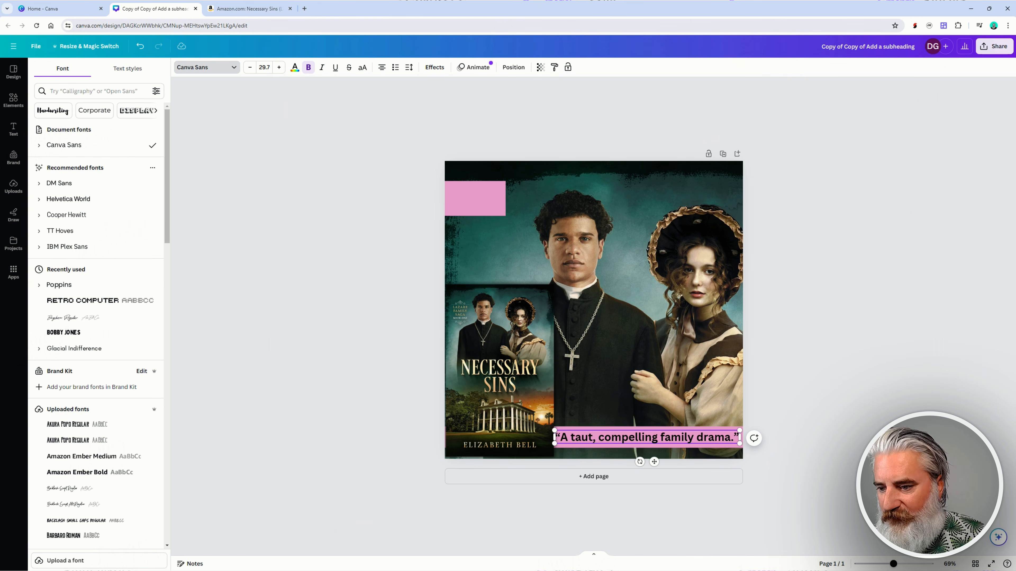
# - Scale the quote down slightly to size 29.3 and move it a little toward the page's right edge, within the band
pyautogui.moveTo(555, 431); pyautogui.dragTo(557, 431)
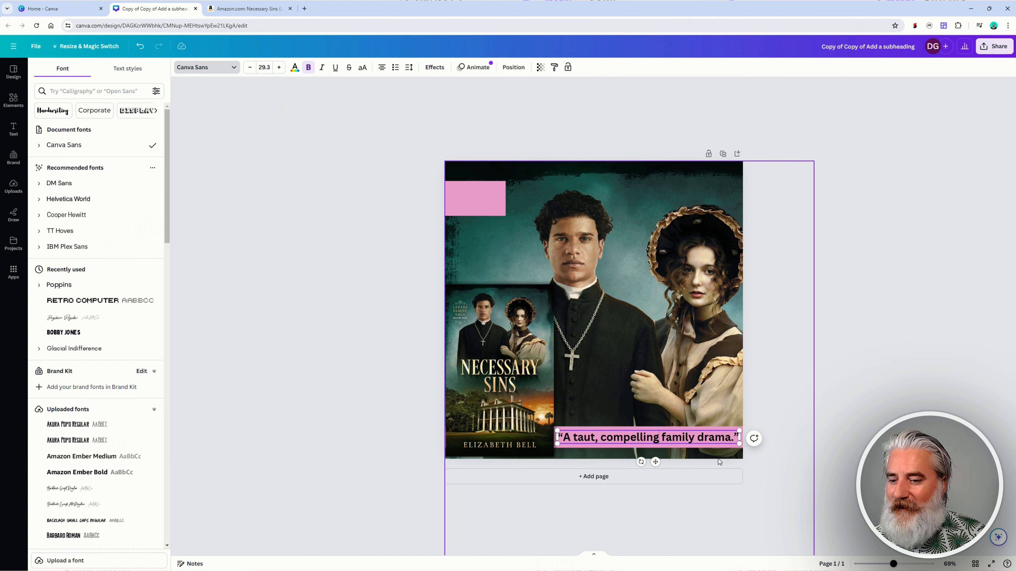
pyautogui.click(892, 351)
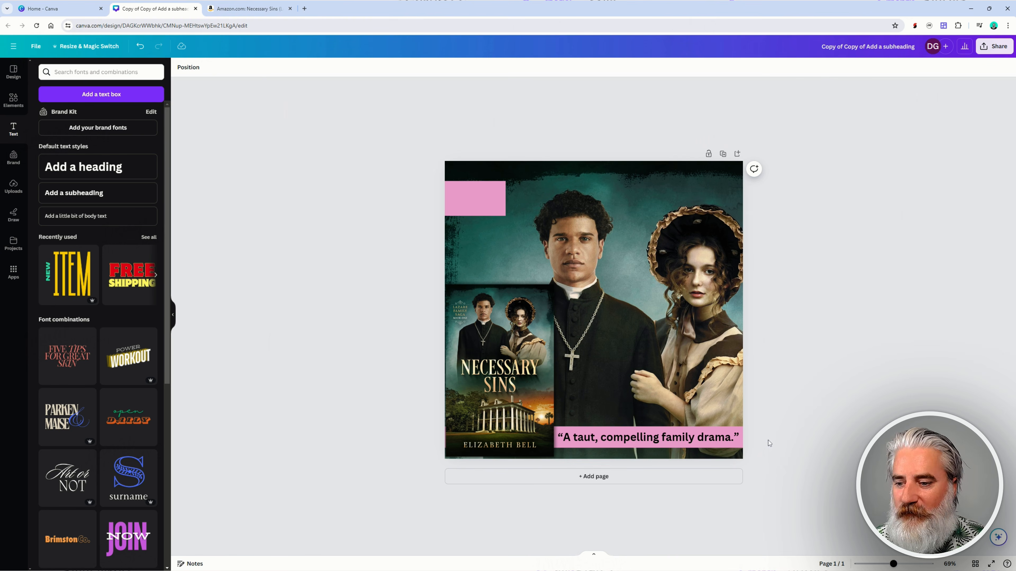
pyautogui.click(664, 439)
pyautogui.moveTo(664, 438); pyautogui.dragTo(663, 439)
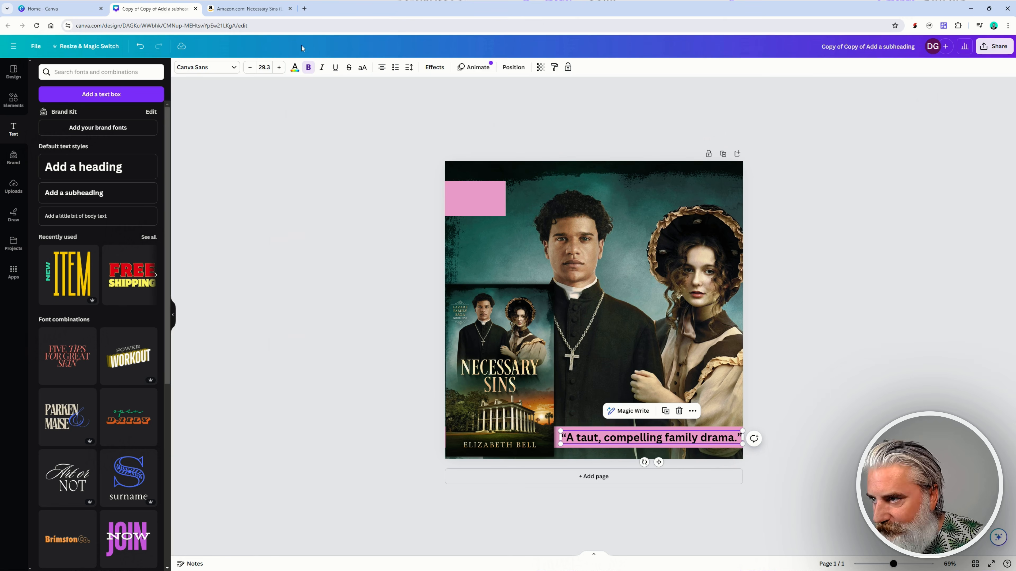
# - Try the Poppins font on the quote and settle on The Youngest
pyautogui.click(230, 69)
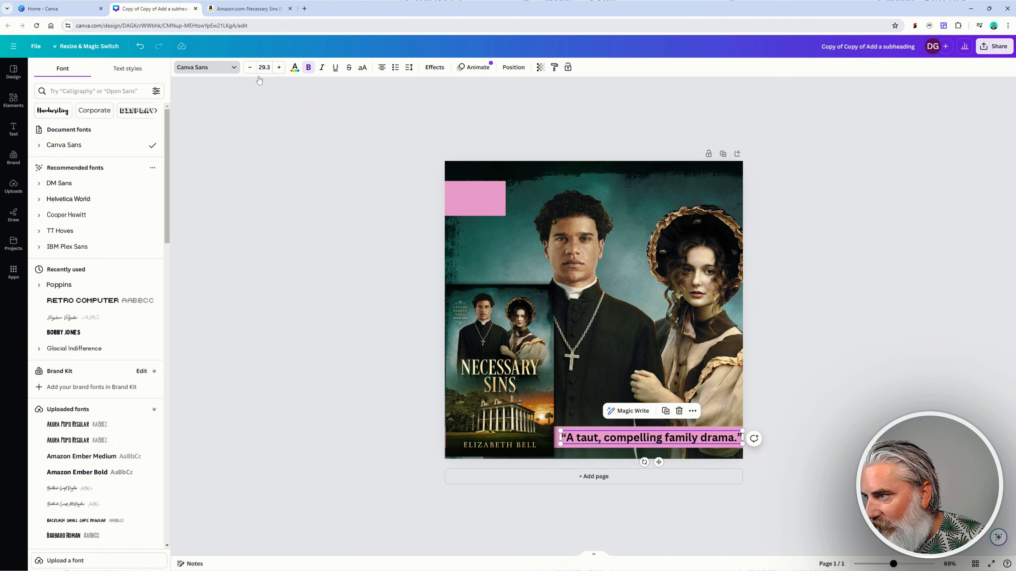
pyautogui.click(67, 286)
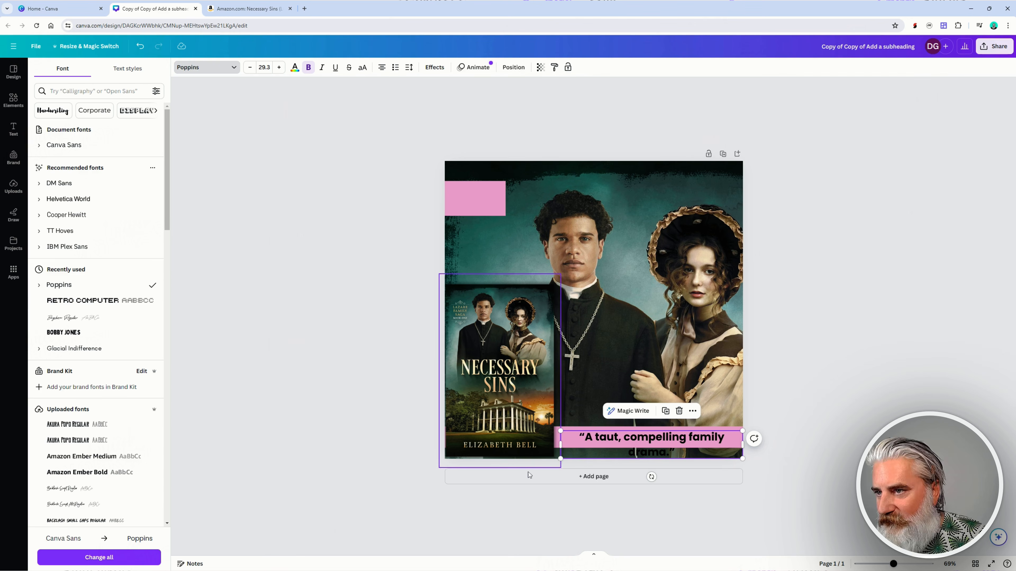
pyautogui.doubleClick(630, 435)
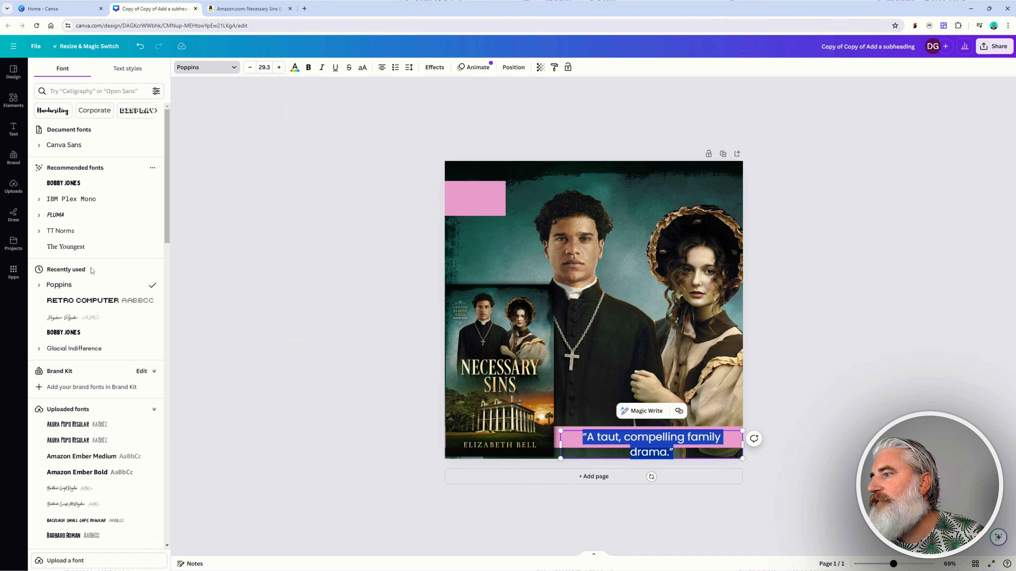
pyautogui.click(71, 248)
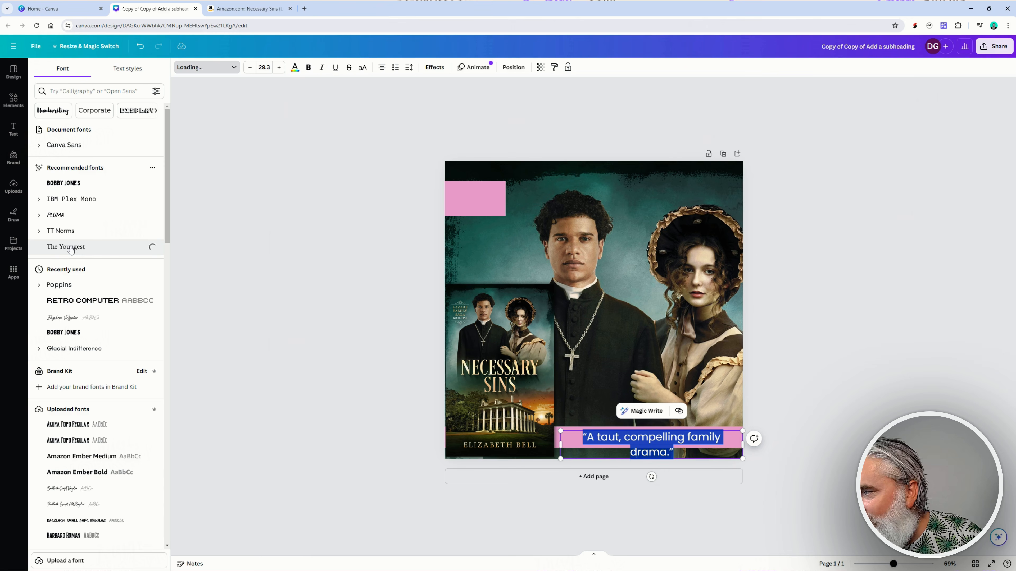
pyautogui.click(891, 316)
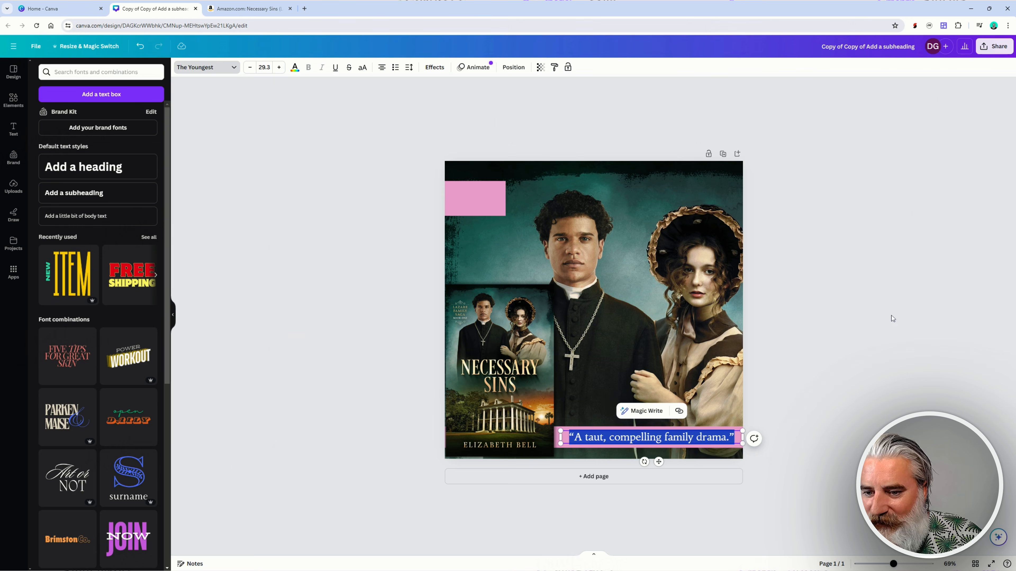
# - Enlarge the quote to about size 32.3 so it fills the visible width of the pink band
pyautogui.click(662, 440)
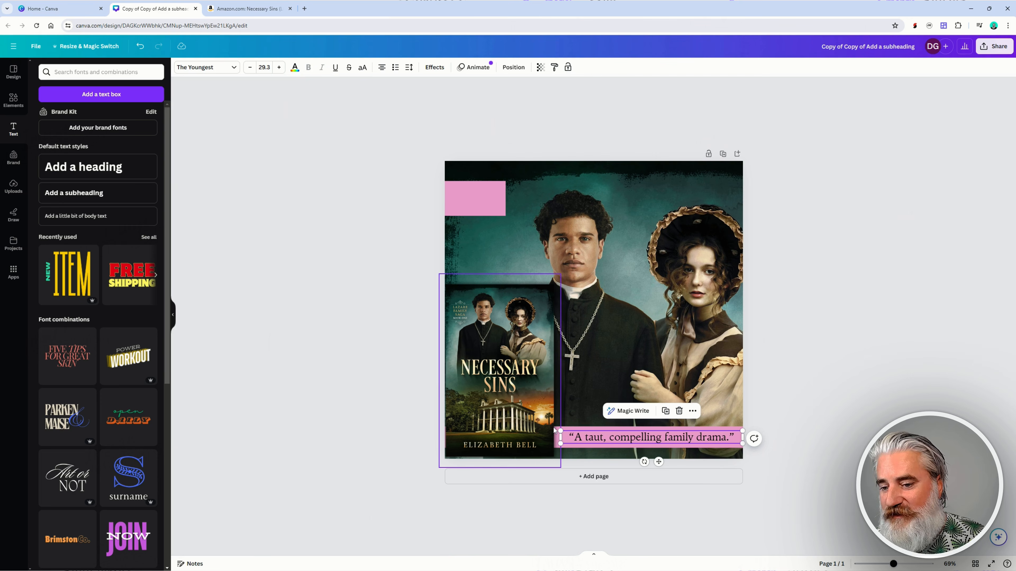
pyautogui.moveTo(551, 429); pyautogui.dragTo(548, 428)
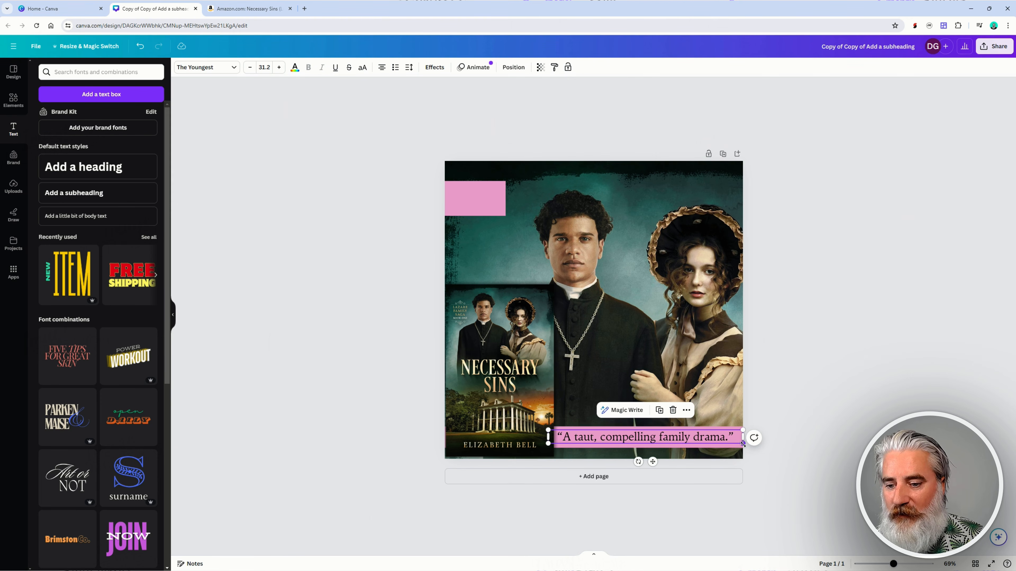
pyautogui.moveTo(743, 443); pyautogui.dragTo(750, 444)
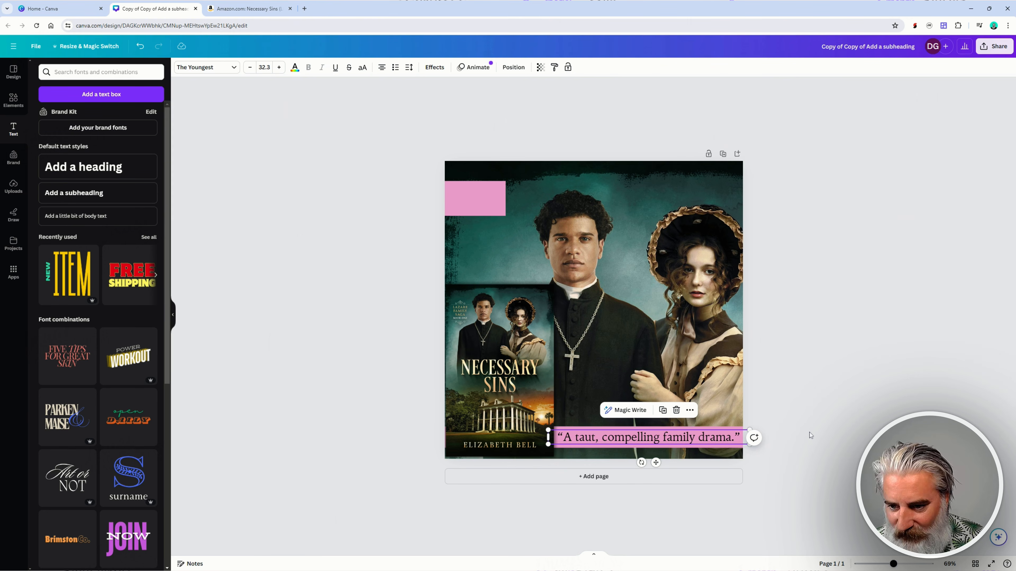
# - Duplicate the band's quote, change the copy's text to $4.99 and place it on the small pink rectangle
pyautogui.click(815, 400)
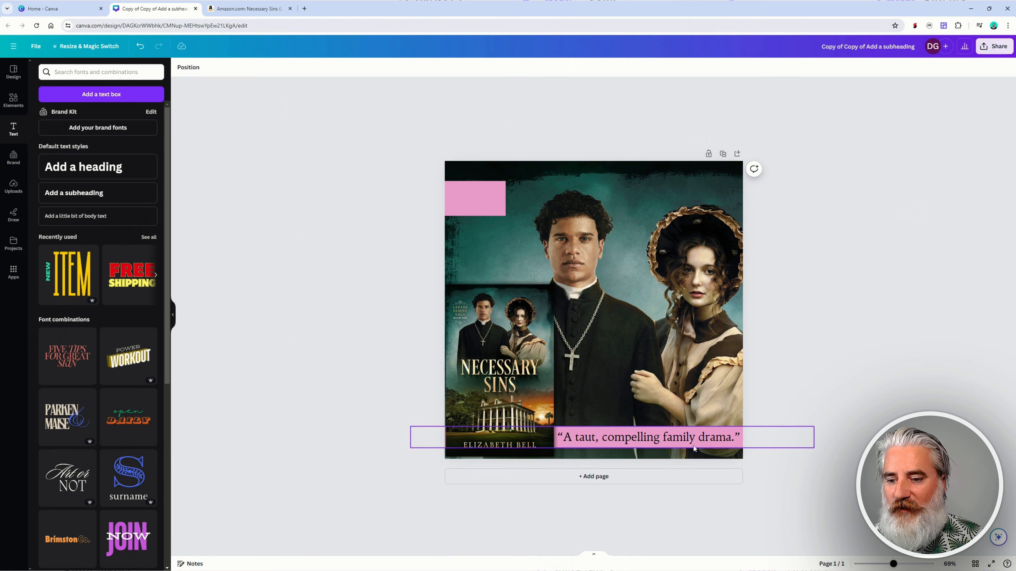
pyautogui.click(661, 440)
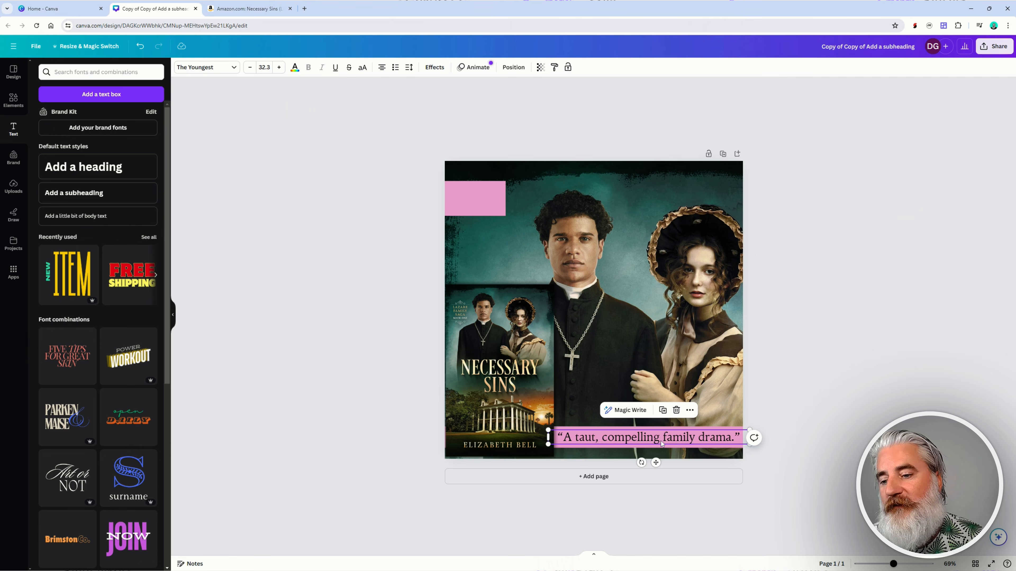
pyautogui.moveTo(662, 443); pyautogui.dragTo(637, 251)
pyautogui.doubleClick(637, 251)
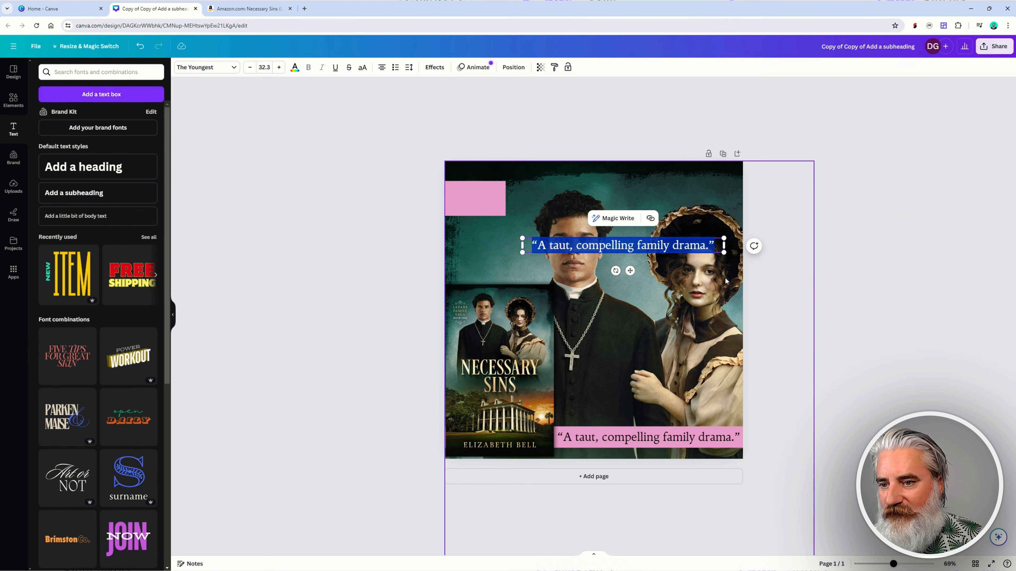
pyautogui.write('$4.99')
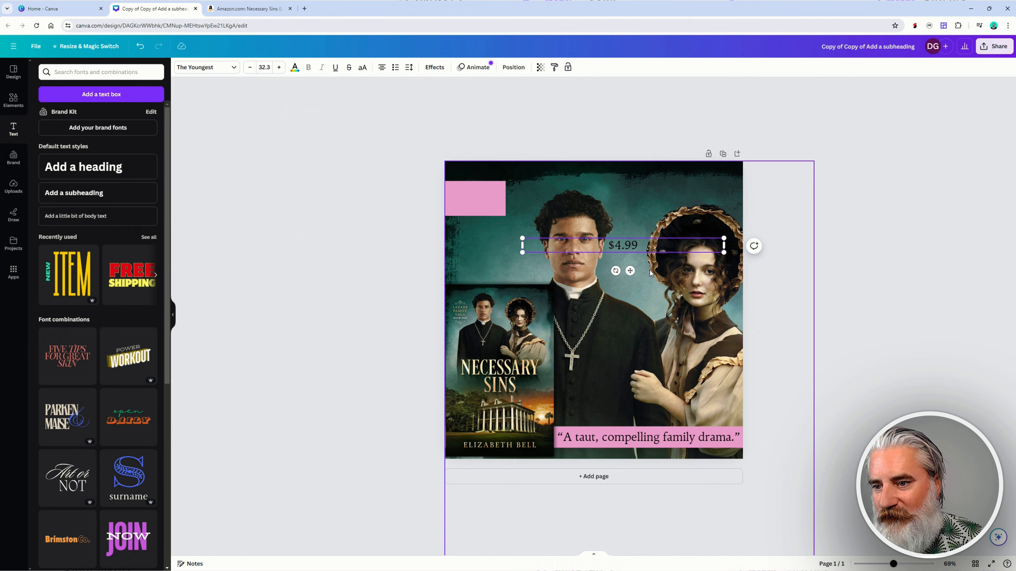
pyautogui.moveTo(631, 270); pyautogui.dragTo(474, 216)
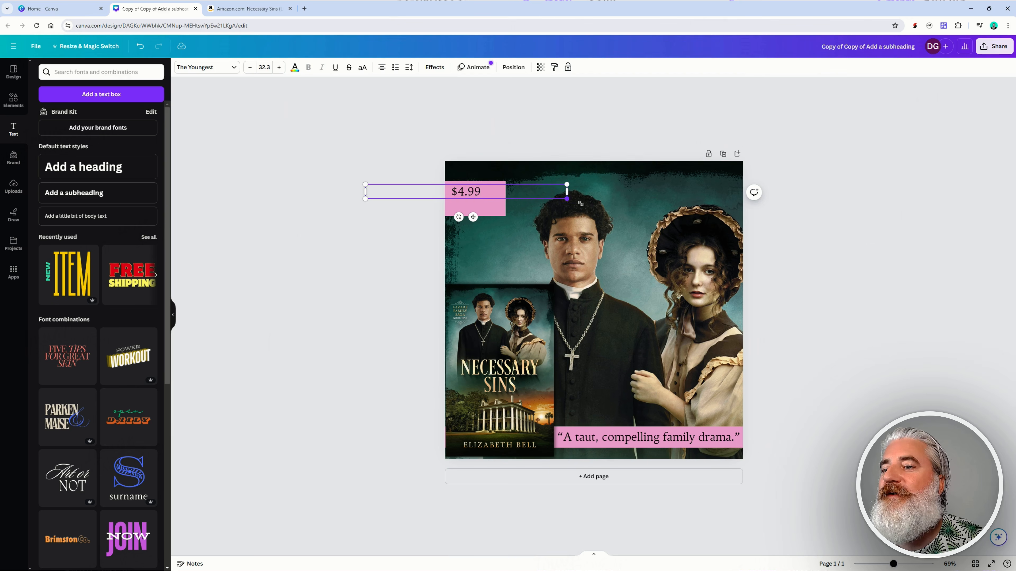
# - Narrow the $4.99 text box, enlarge the price to size 50 and center it on the small pink rectangle
pyautogui.moveTo(567, 198); pyautogui.dragTo(465, 193)
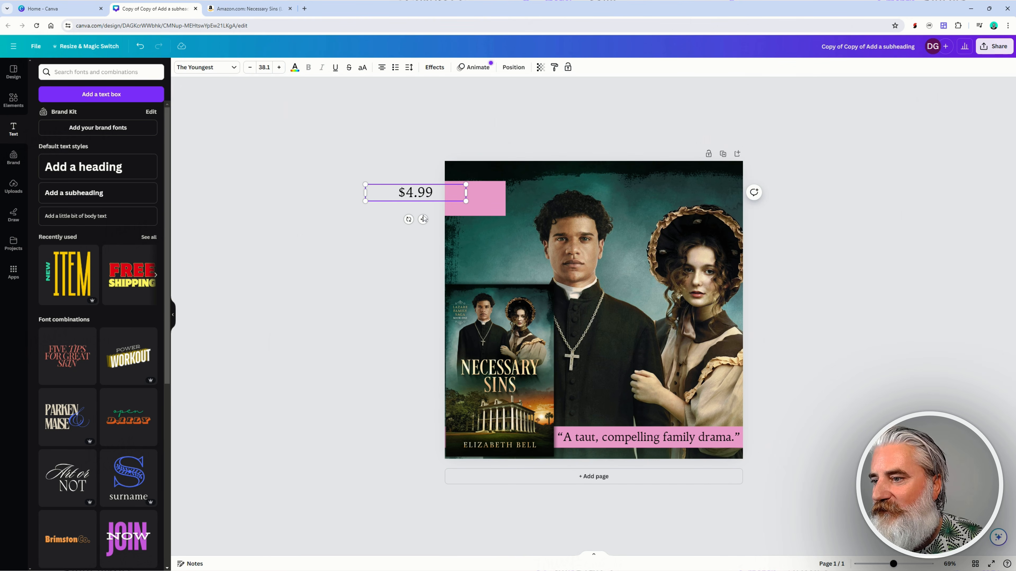
pyautogui.moveTo(424, 219); pyautogui.dragTo(548, 204)
pyautogui.moveTo(489, 223); pyautogui.dragTo(484, 228)
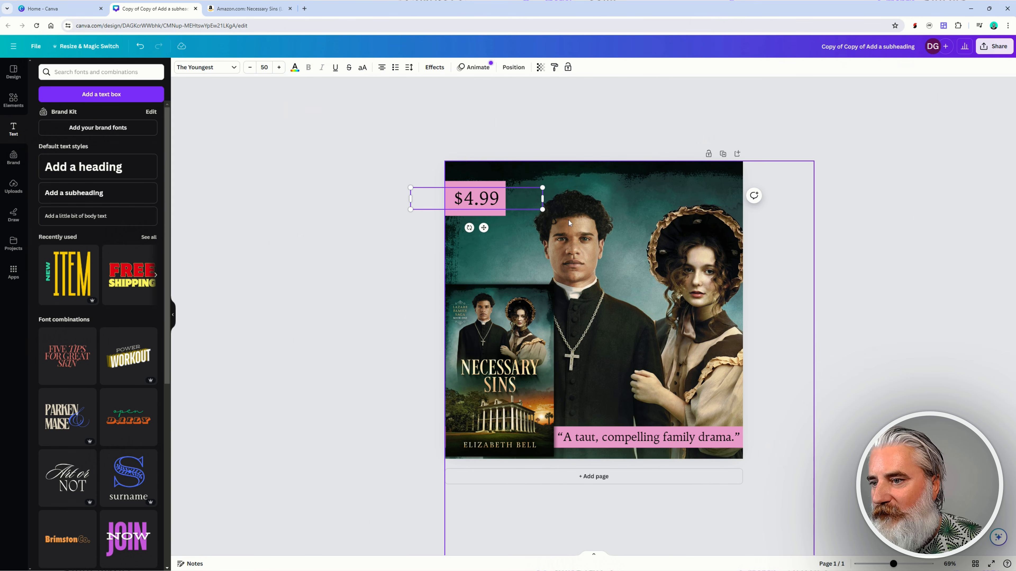
pyautogui.hotkey('ctrl', 'a')
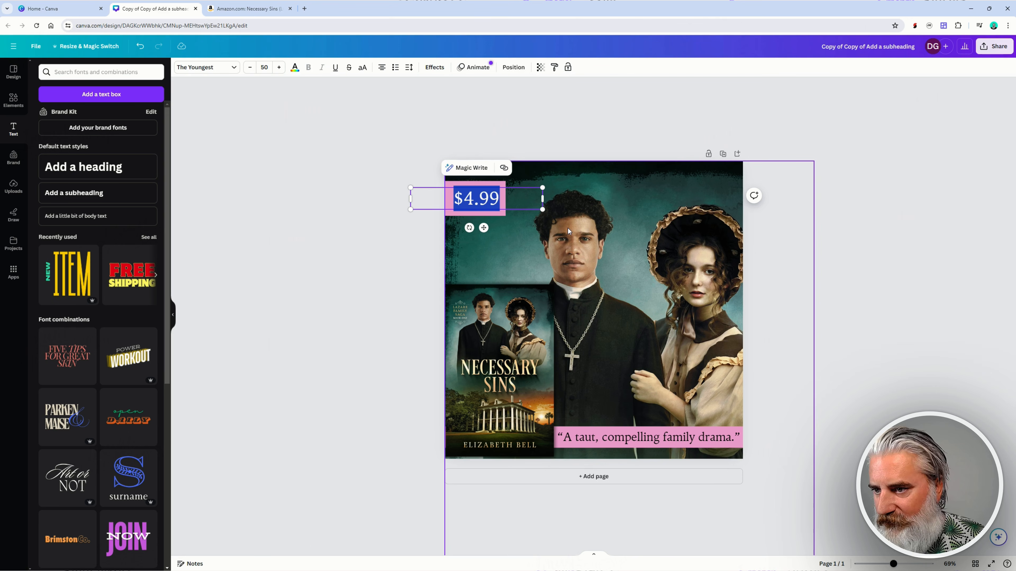
pyautogui.press('Escape')
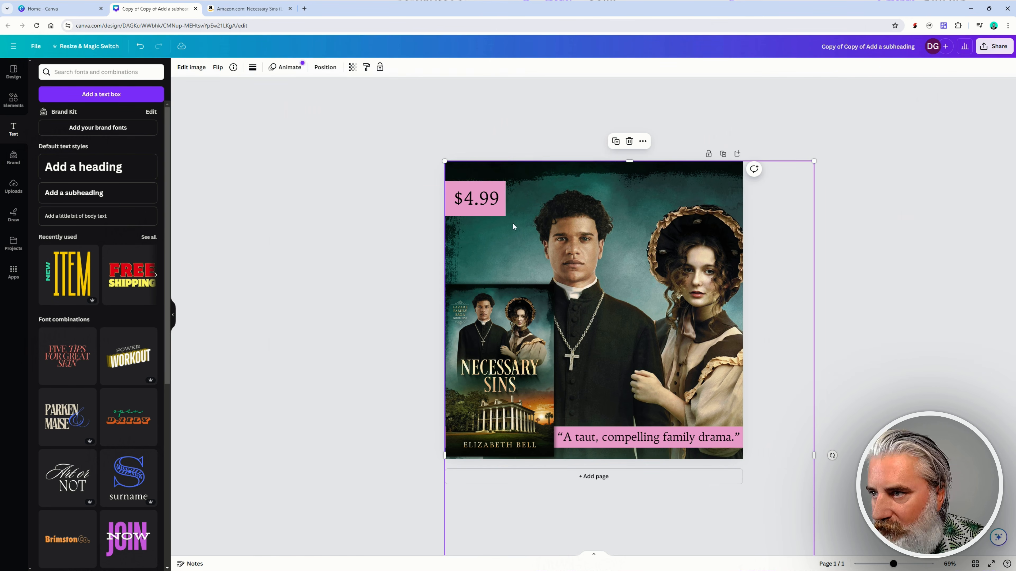
# - Narrow the $4.99 text box further, move it to the page's left edge and shrink the pink rectangle to fit snugly around it
pyautogui.click(485, 197)
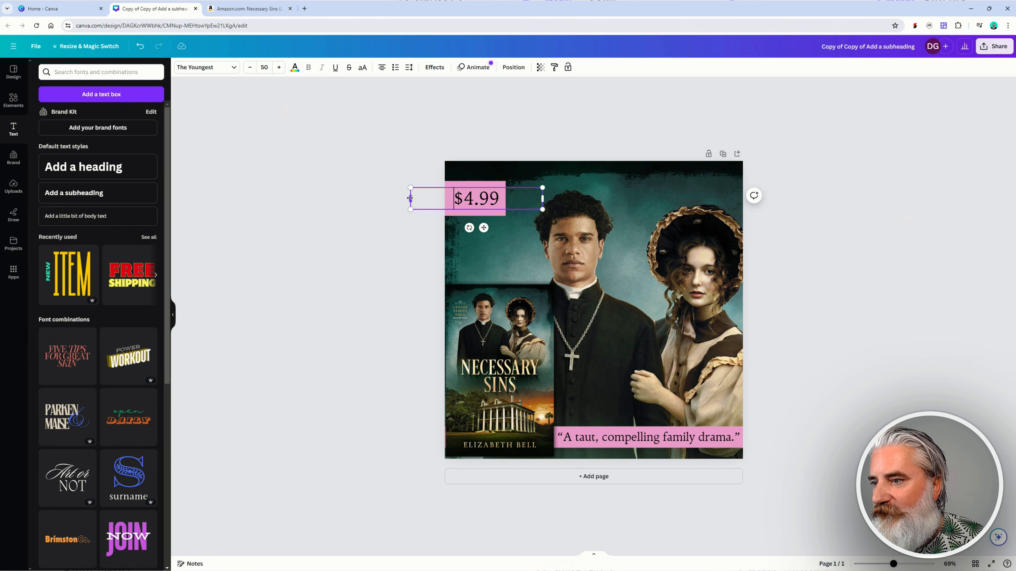
pyautogui.moveTo(410, 198); pyautogui.dragTo(483, 198)
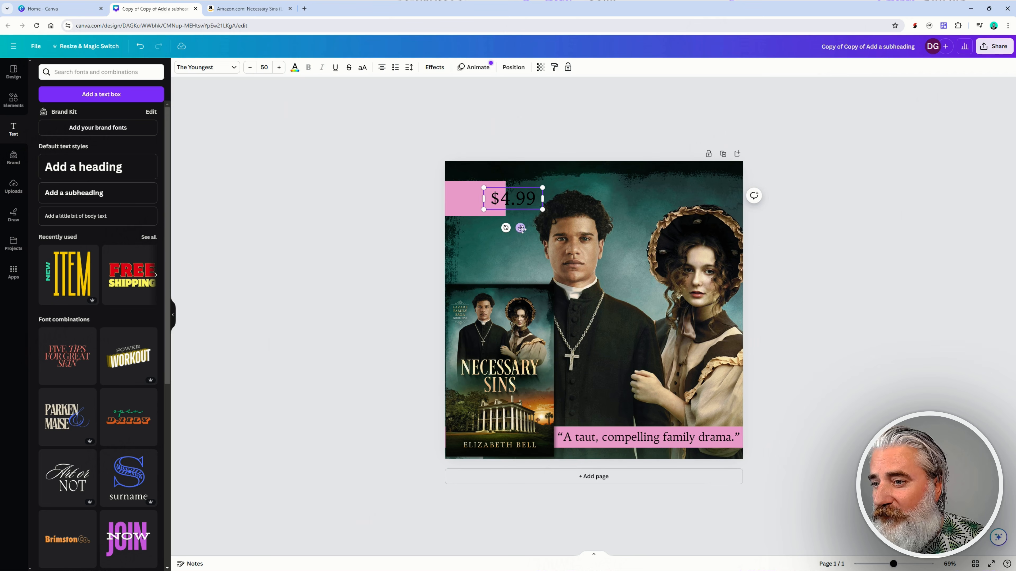
pyautogui.moveTo(521, 228); pyautogui.dragTo(497, 193)
pyautogui.click(477, 214)
pyautogui.click(508, 199)
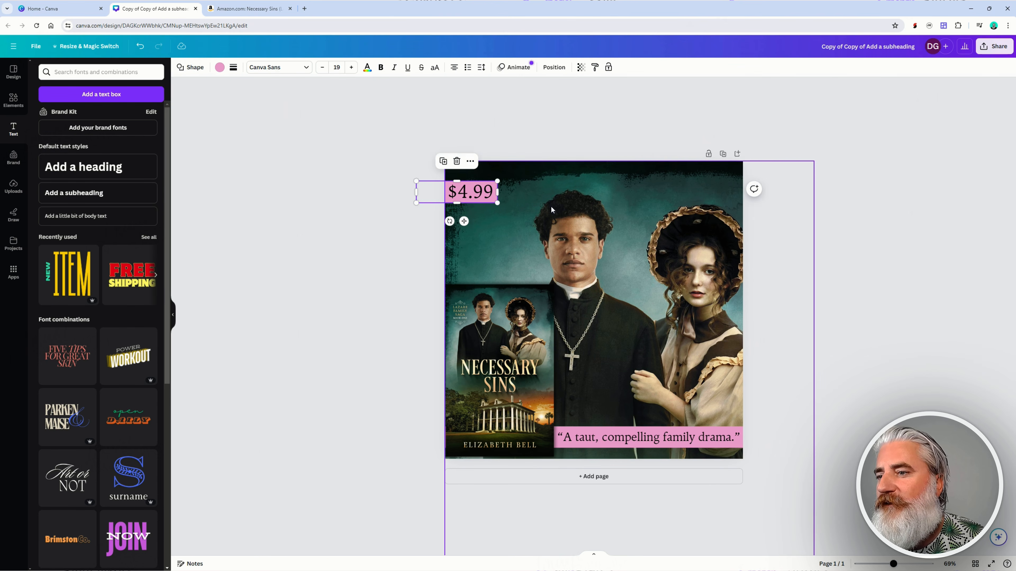
# - Lock the position of the background artwork, and group the $4.99 price with its pink rectangle
pyautogui.scroll(-1, 387, 97)
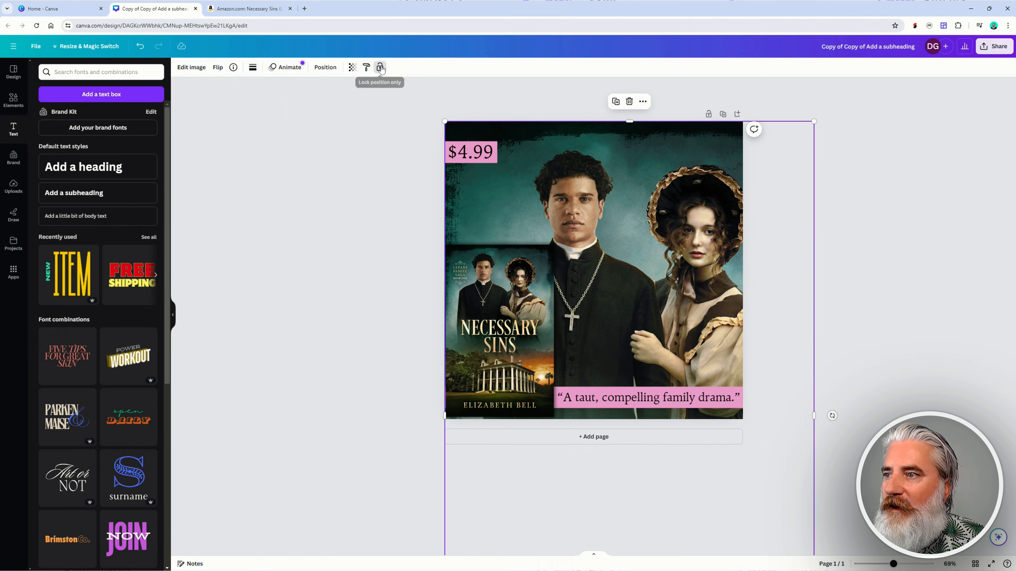
pyautogui.click(380, 67)
pyautogui.scroll(1, 356, 134)
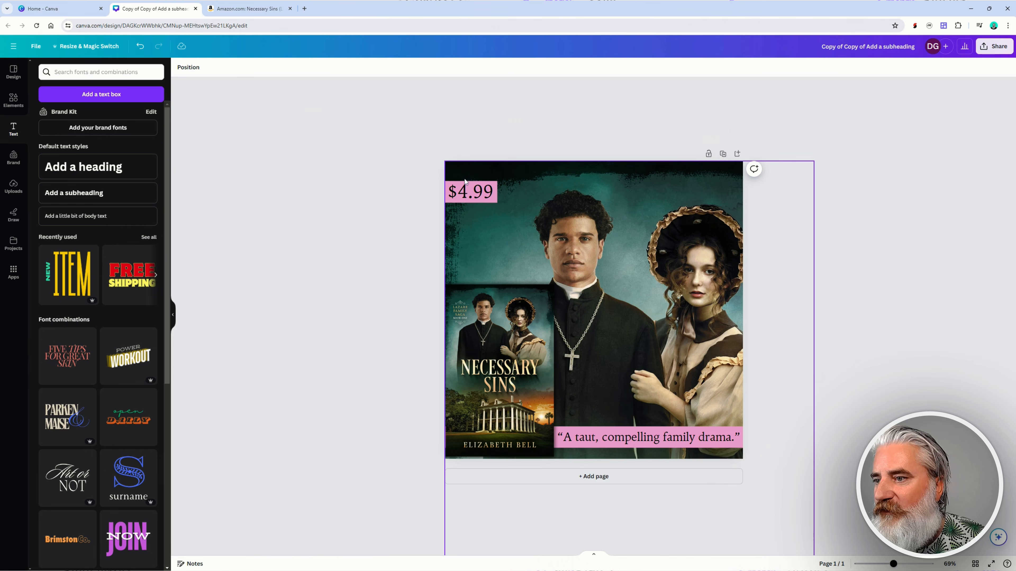
pyautogui.moveTo(426, 138); pyautogui.dragTo(512, 214)
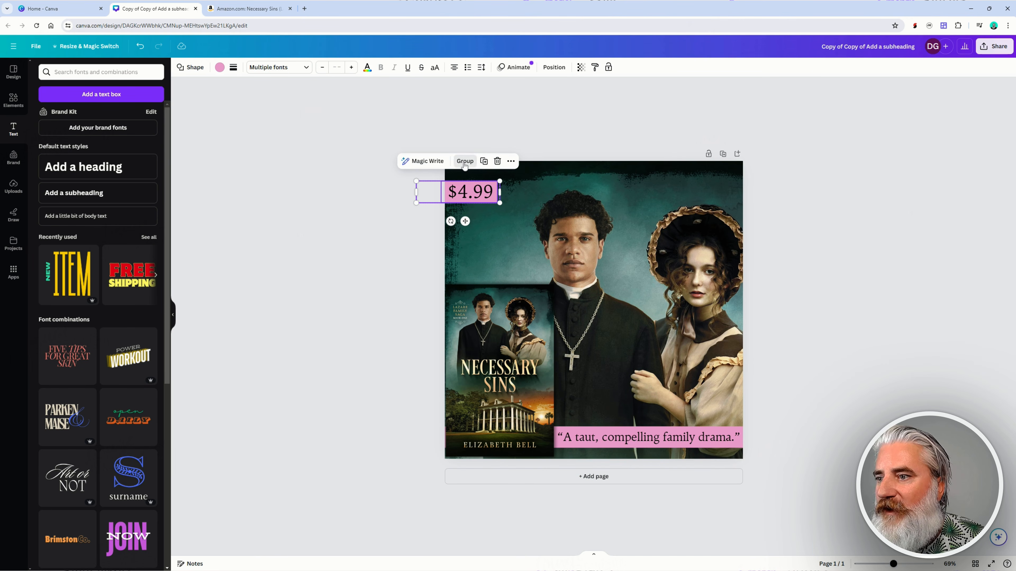
pyautogui.click(465, 166)
pyautogui.click(567, 235)
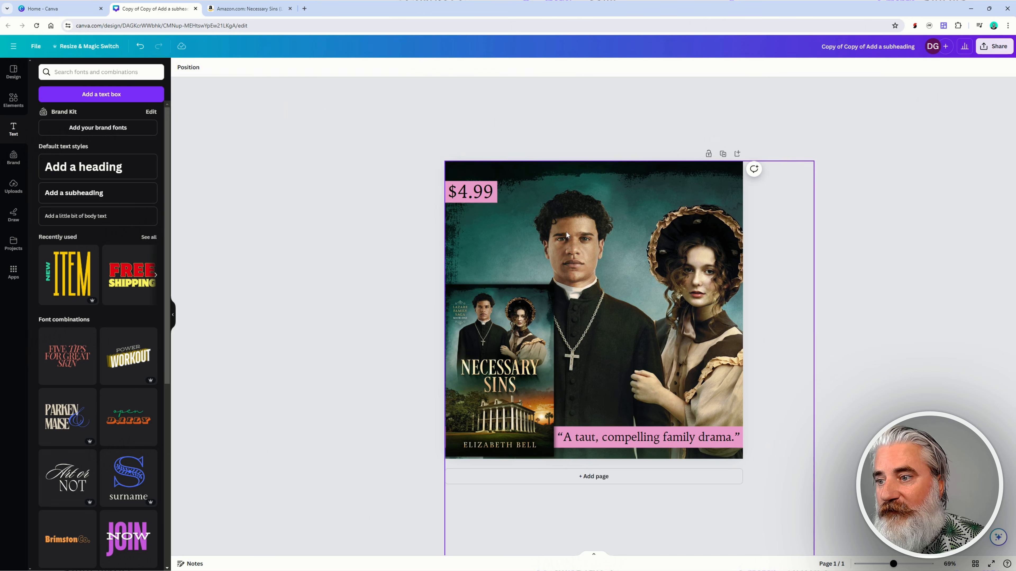
# - Enlarge the price group until it spans about half the page's width, reposition it at the left edge and ungroup it
pyautogui.click(478, 192)
pyautogui.moveTo(499, 202); pyautogui.dragTo(592, 227)
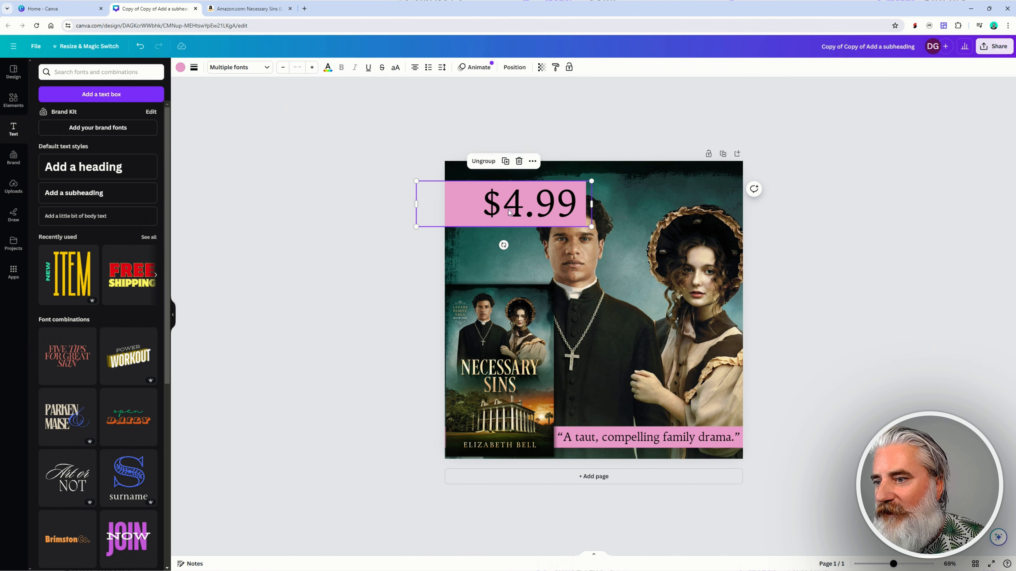
pyautogui.moveTo(463, 208); pyautogui.dragTo(432, 195)
pyautogui.click(470, 152)
pyautogui.click(403, 200)
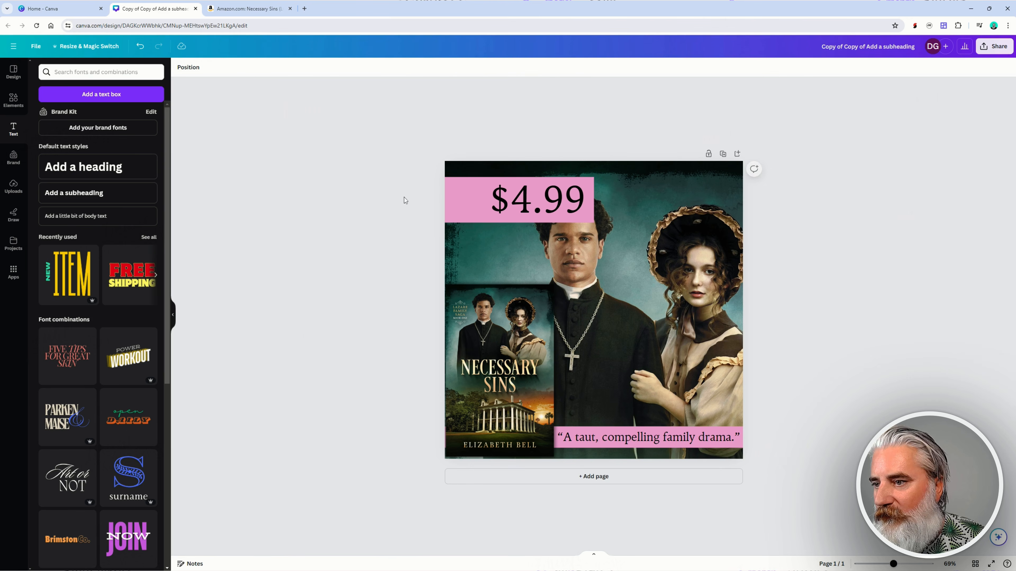
# - Change the price's pink rectangle to a circle and move it so only a quarter shows in the page's upper-left corner
pyautogui.click(453, 196)
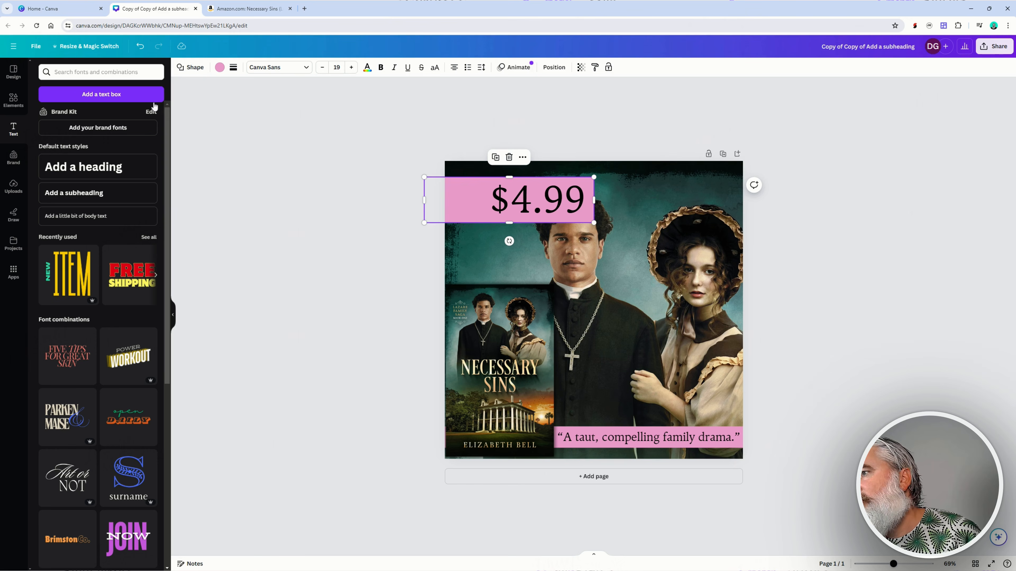
pyautogui.click(178, 67)
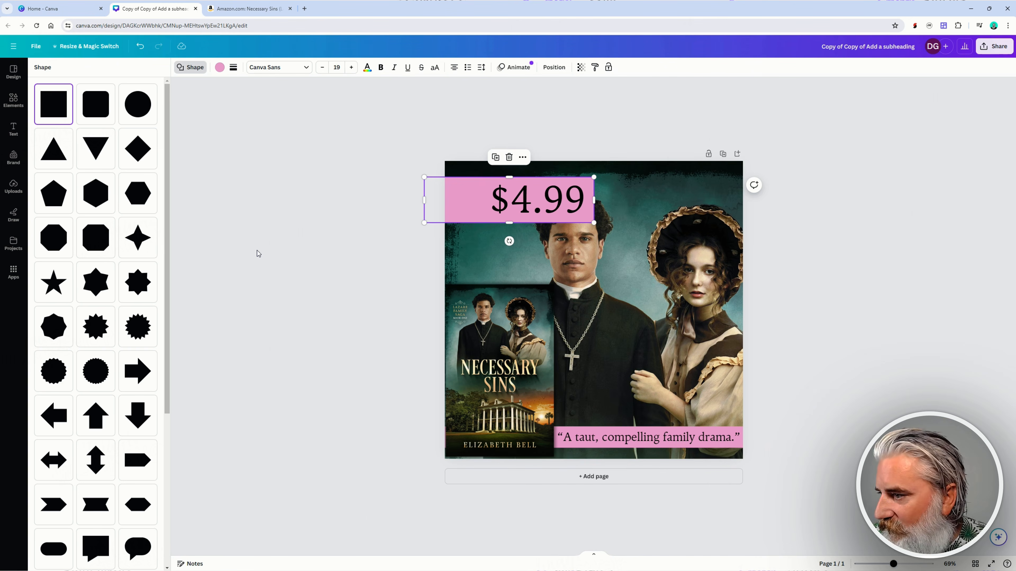
pyautogui.click(137, 104)
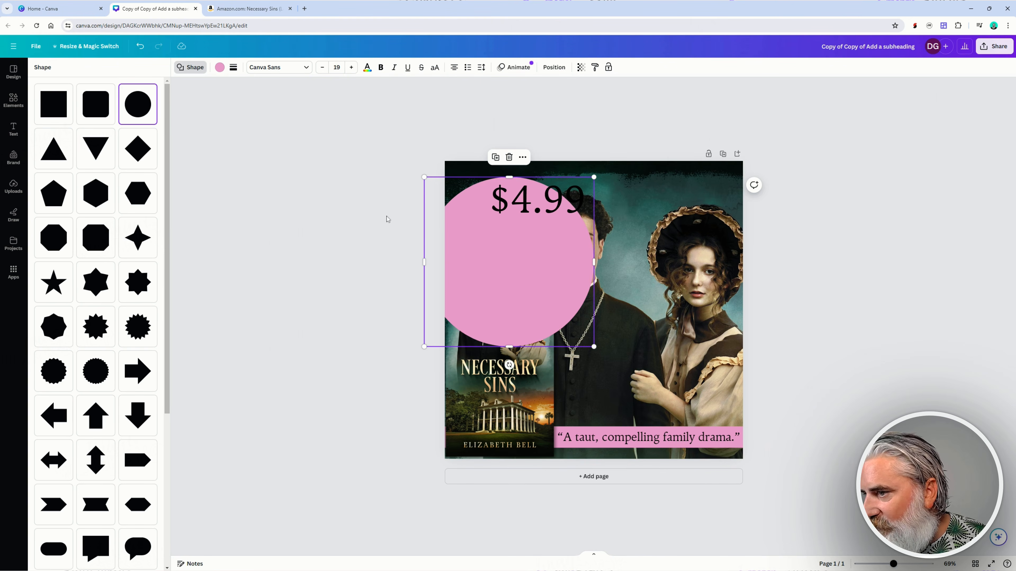
pyautogui.moveTo(536, 304); pyautogui.dragTo(475, 204)
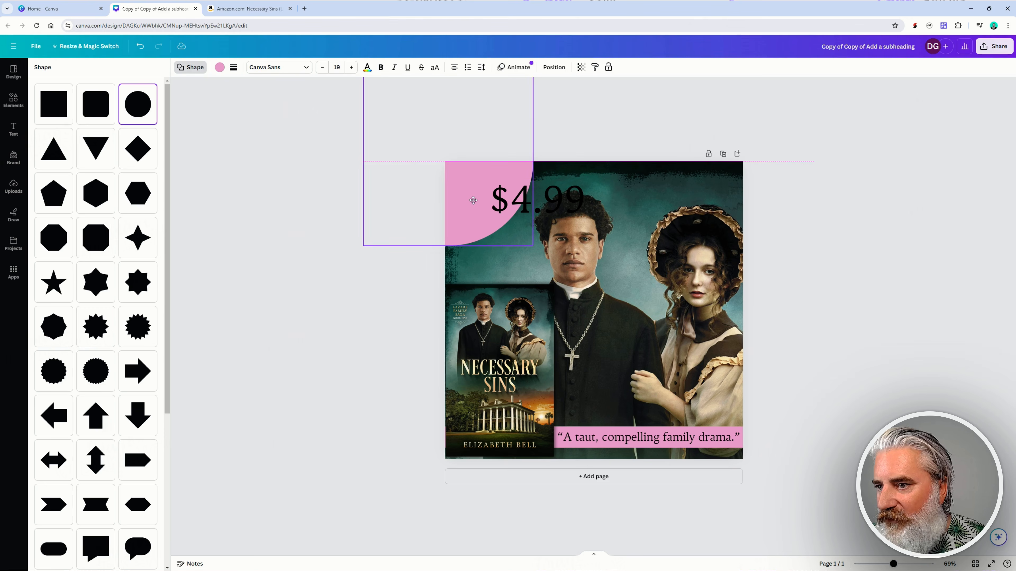
# - Move the $4.99 price onto the pink quarter circle and scale it down to about size 89.3
pyautogui.moveTo(572, 213); pyautogui.dragTo(528, 201)
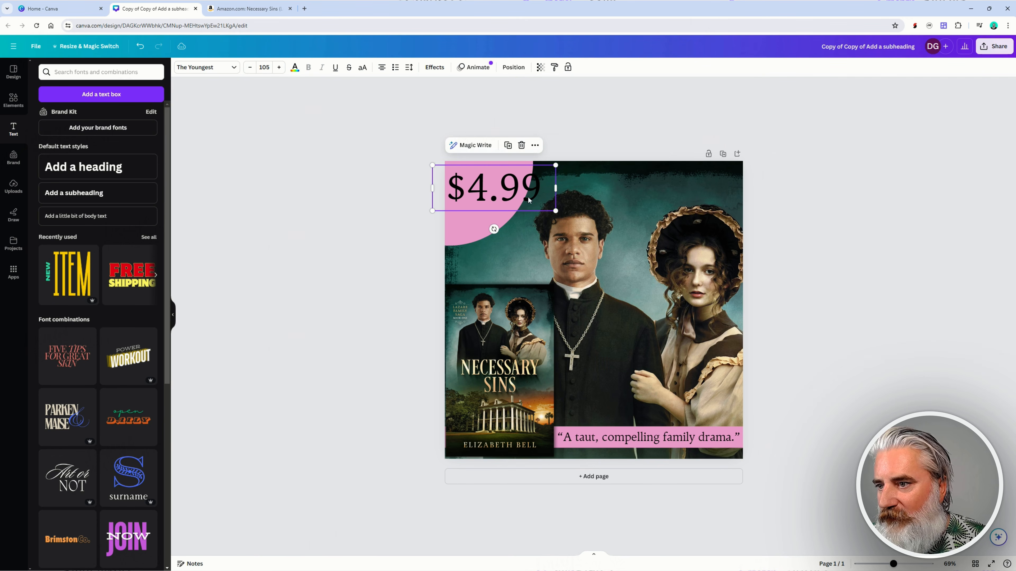
pyautogui.moveTo(550, 166); pyautogui.dragTo(537, 172)
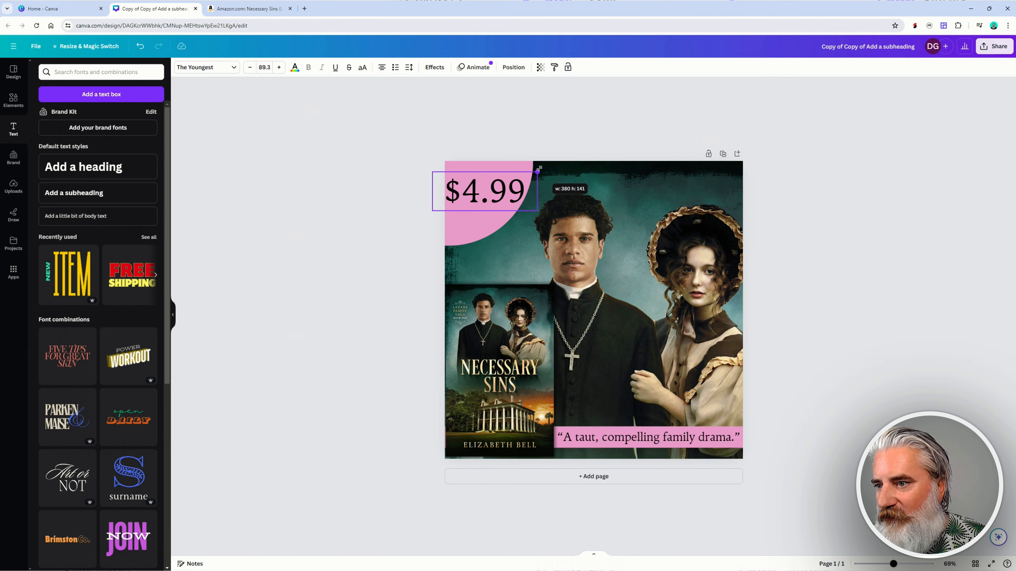
pyautogui.click(291, 267)
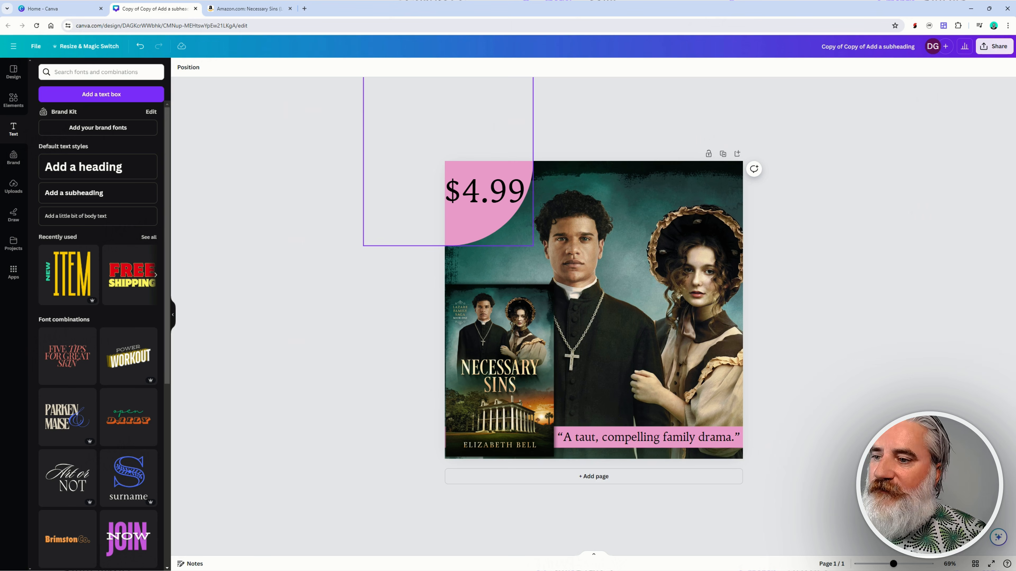
pyautogui.moveTo(468, 230); pyautogui.dragTo(492, 204)
pyautogui.click(330, 247)
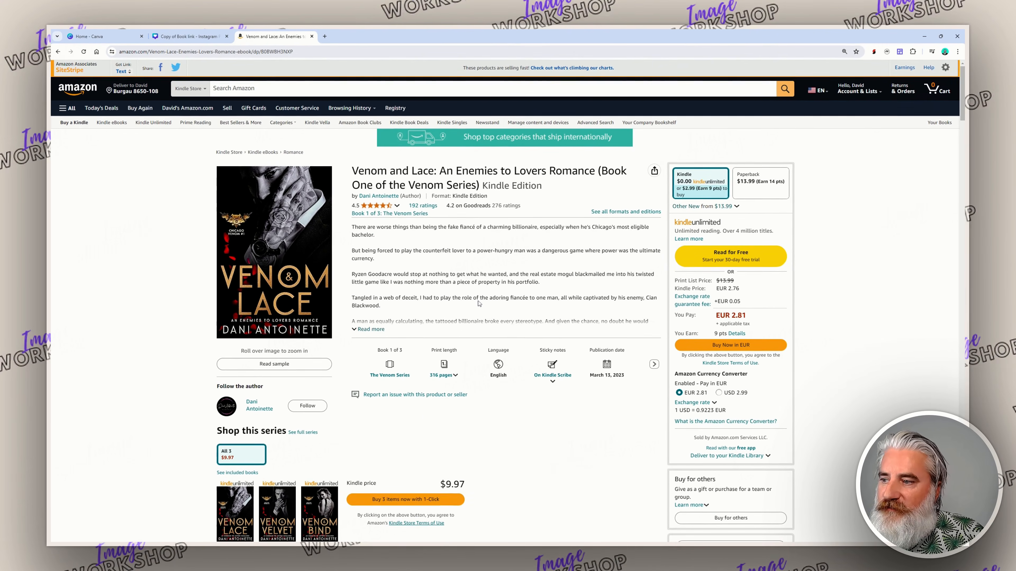
# - Examine the publisher banners, editorial reviews and related books on the Amazon page for Venom and Lace
pyautogui.scroll(-10, 371, 306)
pyautogui.scroll(-10, 493, 296)
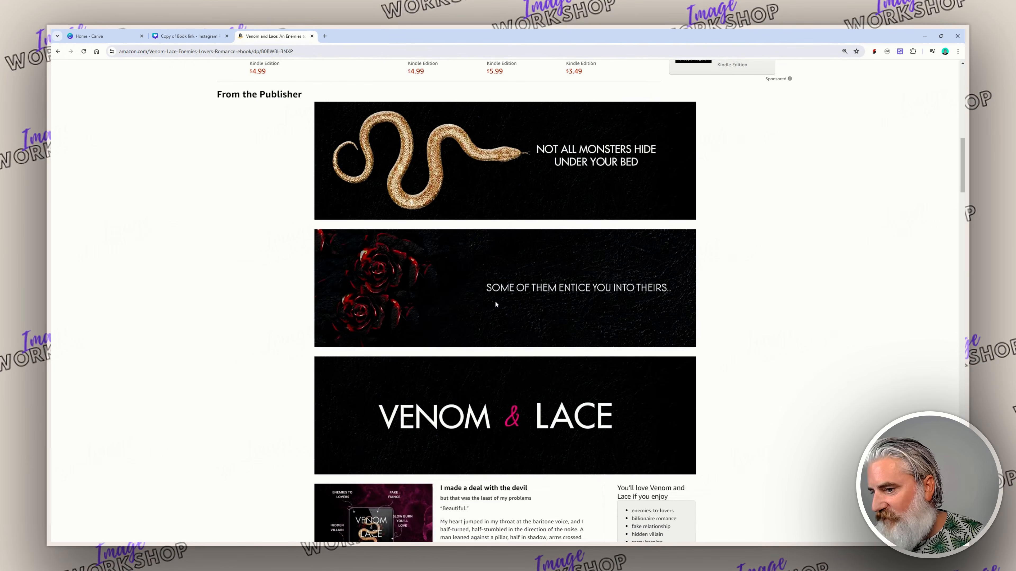
pyautogui.scroll(10, 500, 305)
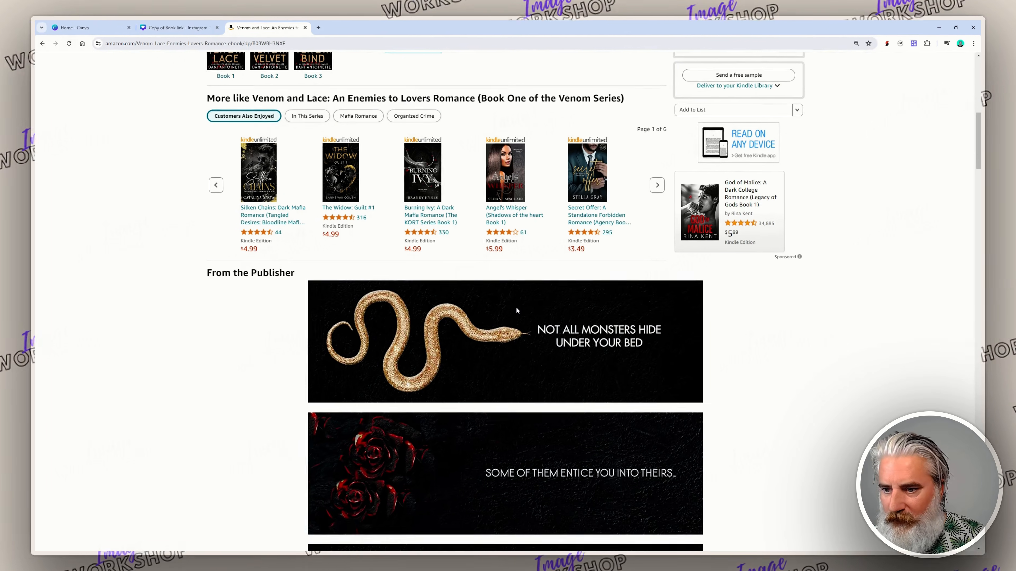
pyautogui.scroll(-10, 568, 360)
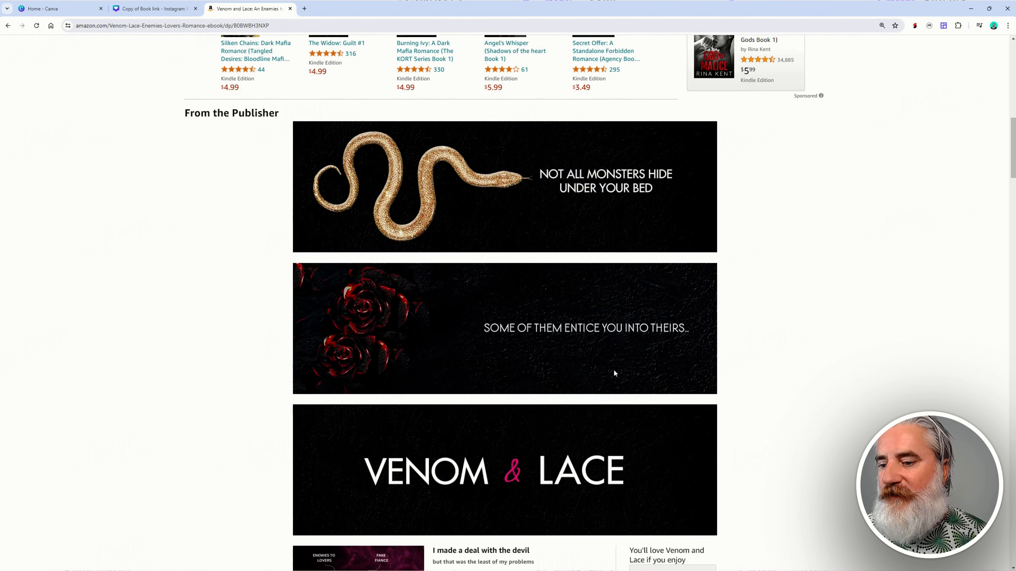
pyautogui.scroll(-1, 586, 361)
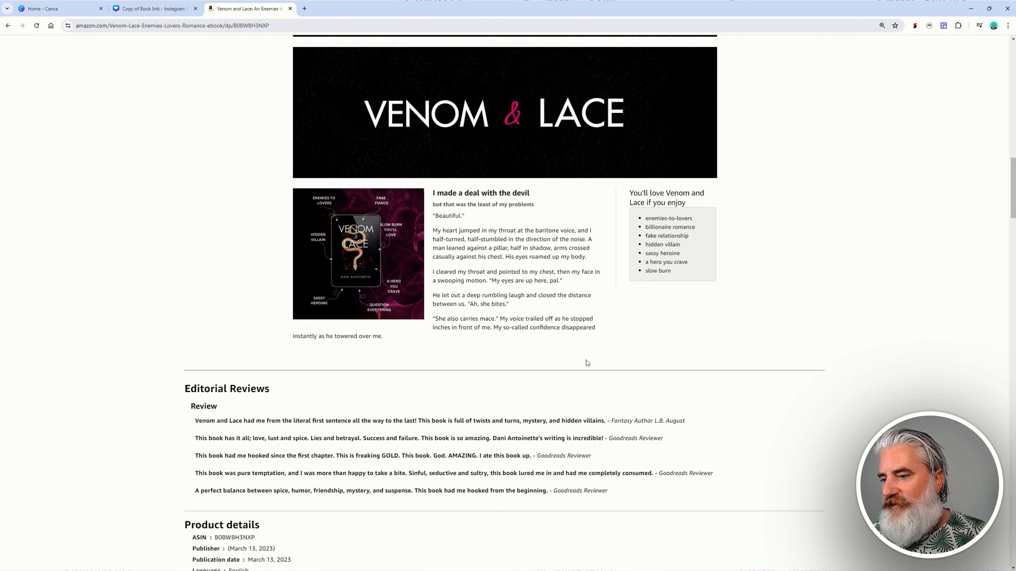
pyautogui.scroll(10, 589, 363)
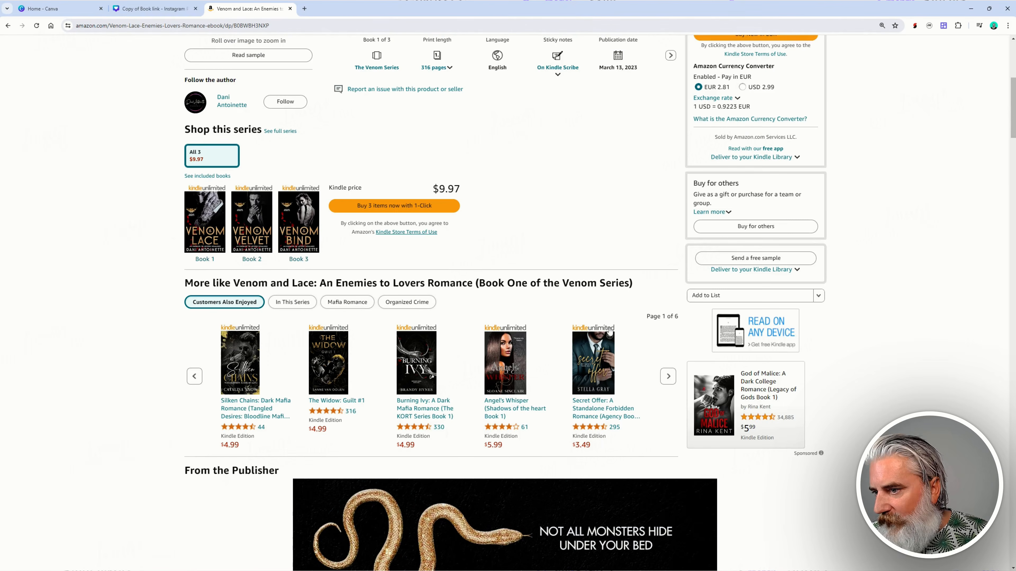
# - Switch to the Canva design with the Venom and Lace covers and compare its artwork with the Amazon listing
pyautogui.click(167, 7)
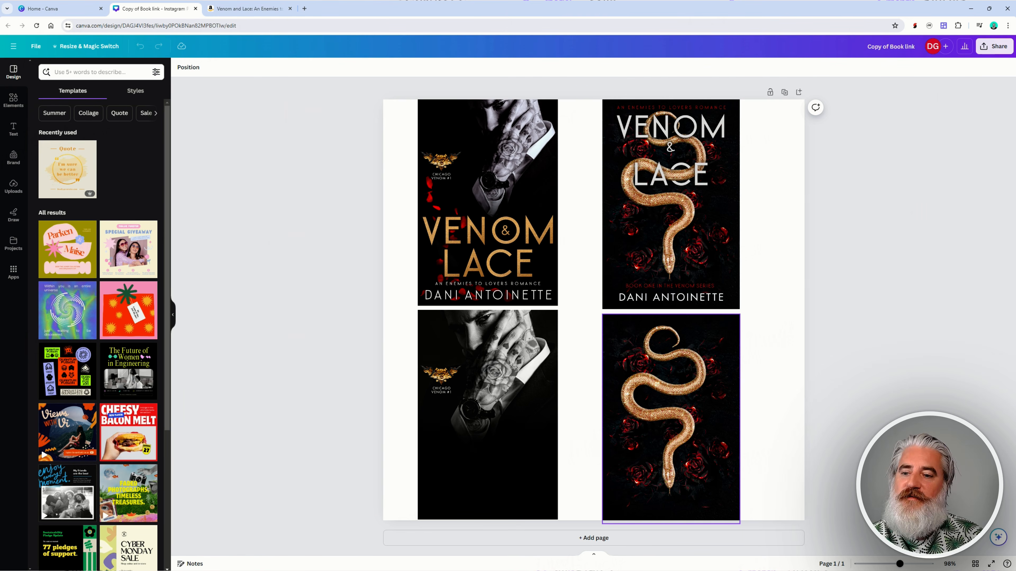
pyautogui.hotkey('ctrl', 'Tab')
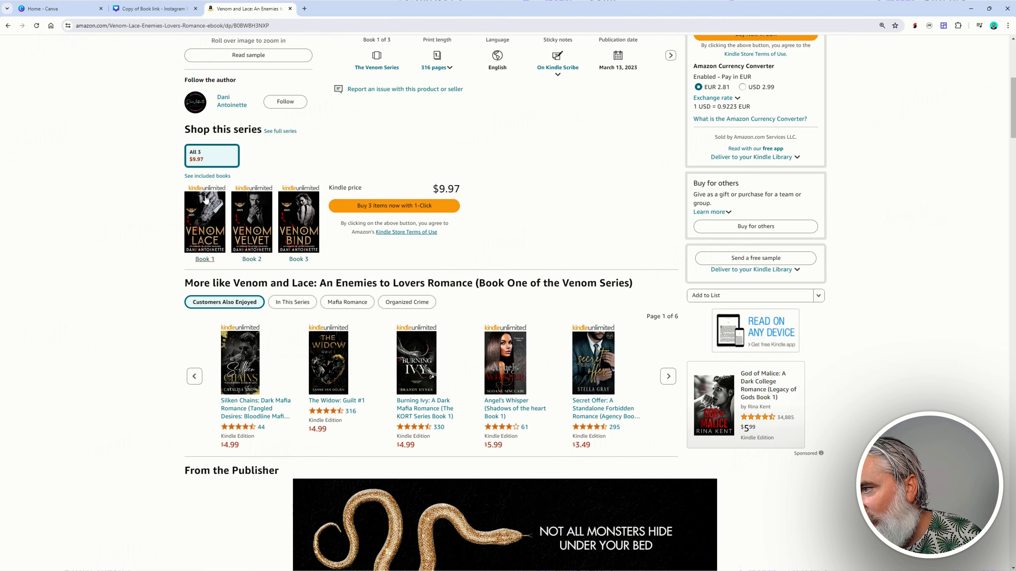
pyautogui.click(154, 9)
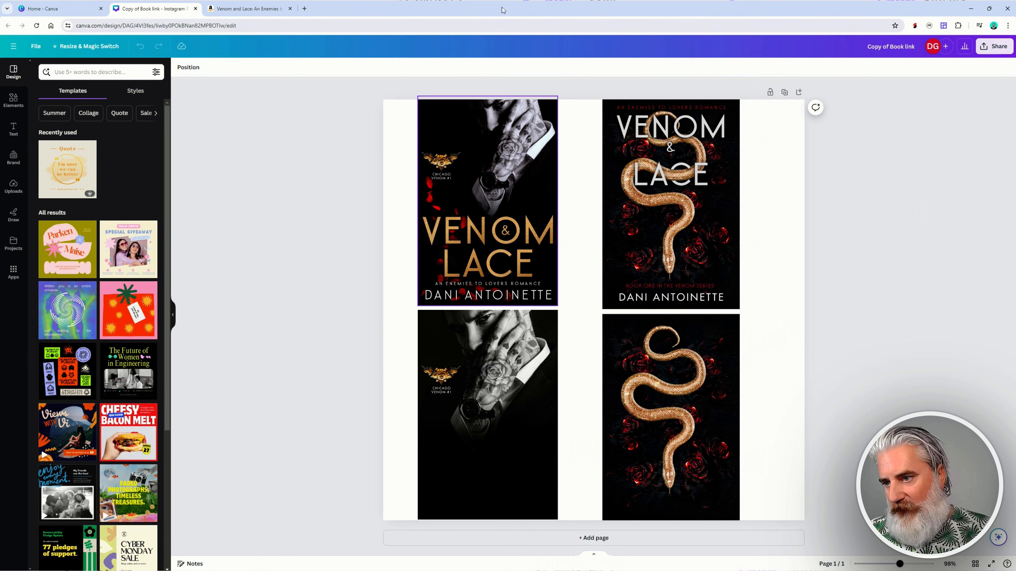
pyautogui.click(261, 7)
pyautogui.click(156, 9)
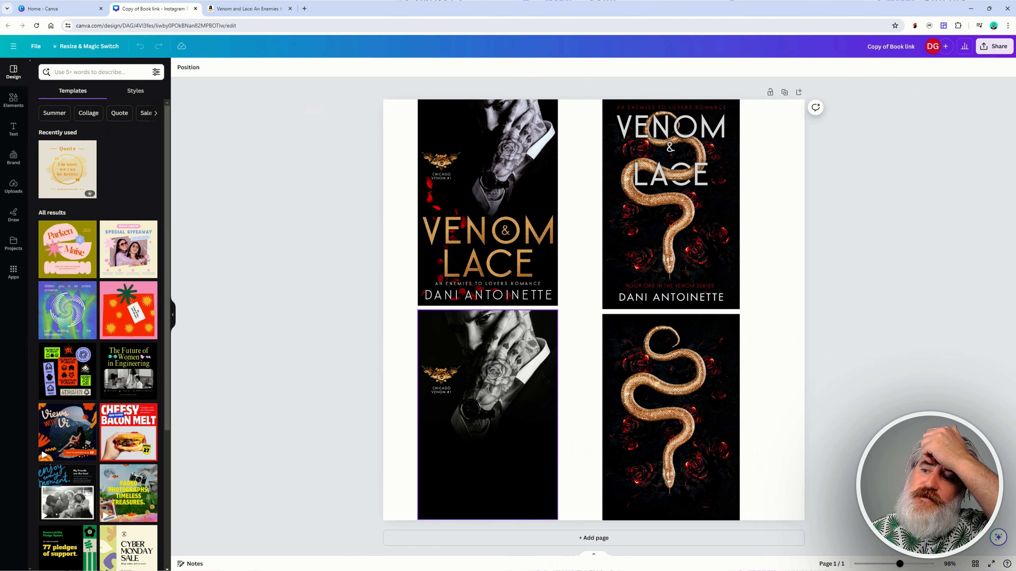
# - Make a copy of the Venom and Lace cover design and return to the original design
pyautogui.click(35, 47)
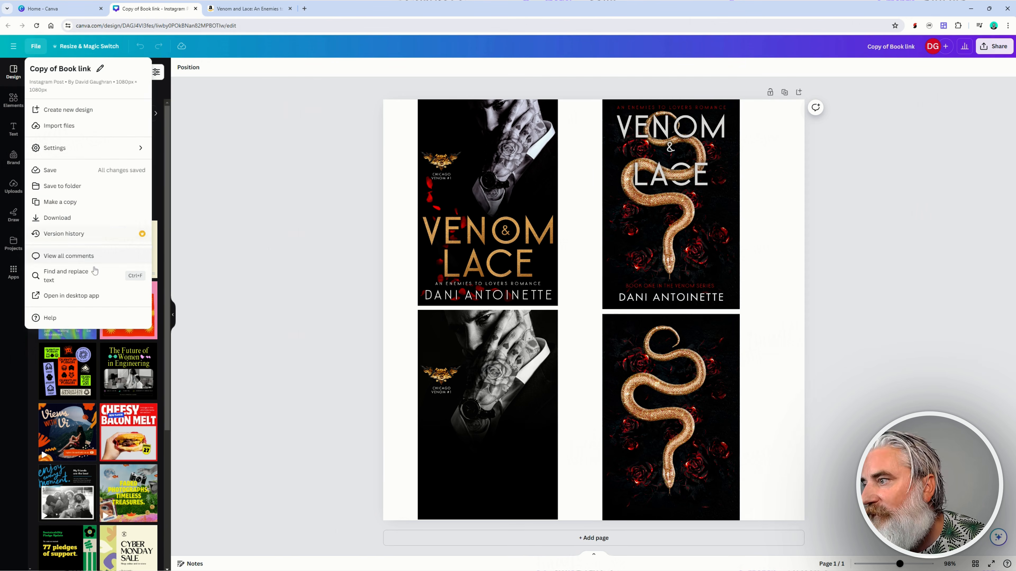
pyautogui.click(60, 202)
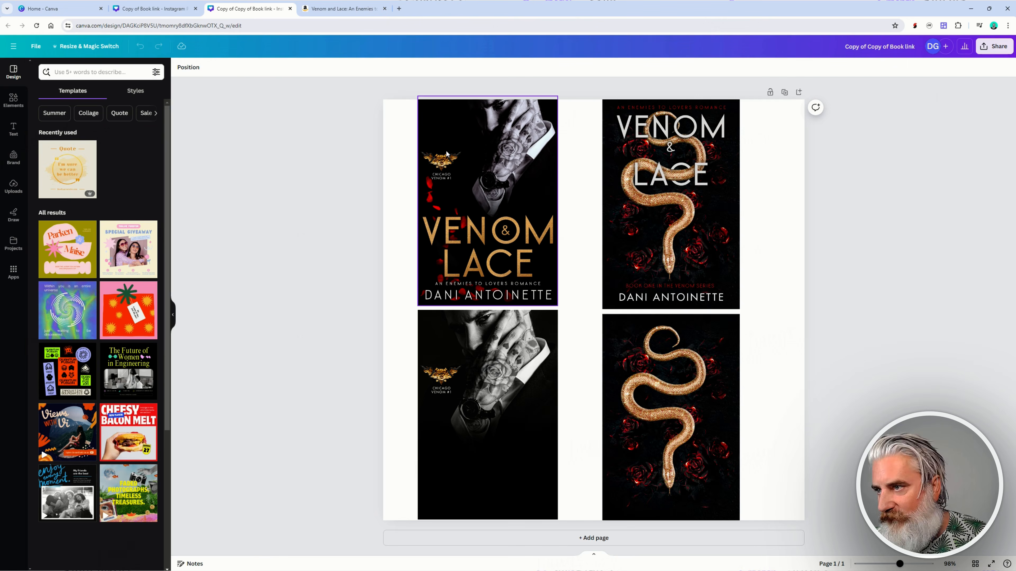
pyautogui.click(162, 5)
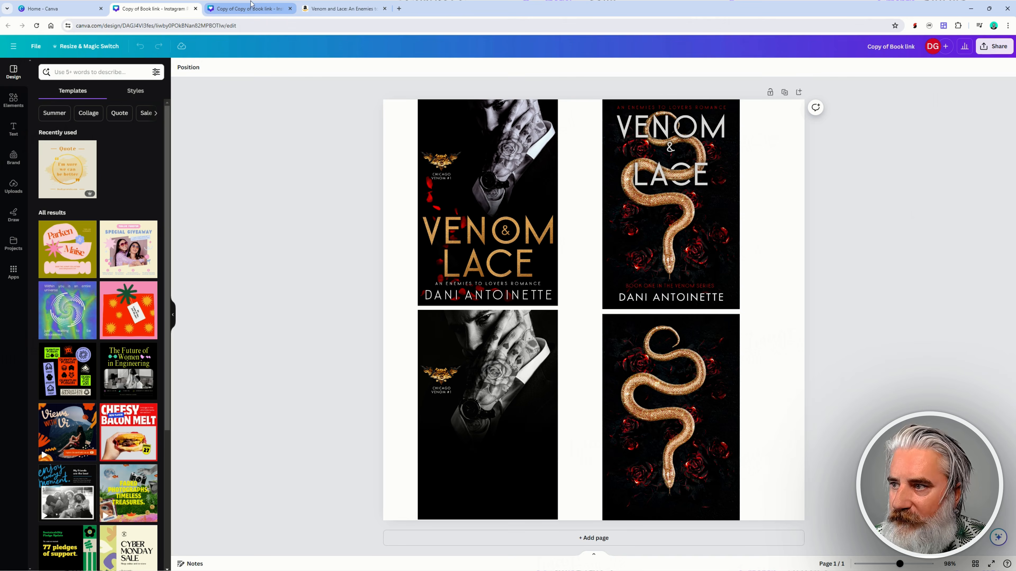
pyautogui.click(251, 5)
pyautogui.click(160, 8)
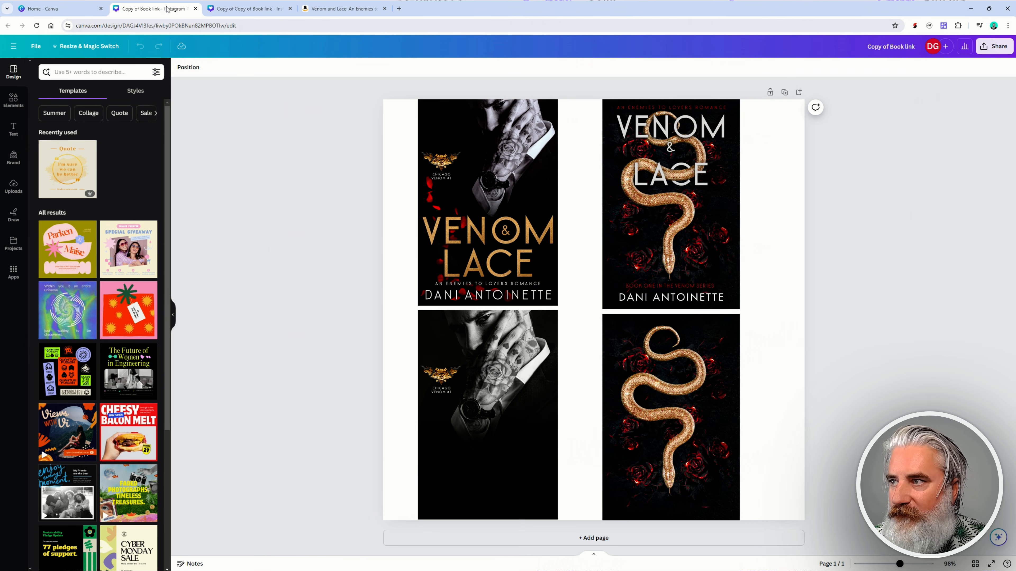
# - Move both snake covers off the page in the original design and both tattooed-man covers off the page in the copy
pyautogui.moveTo(714, 255); pyautogui.dragTo(902, 372)
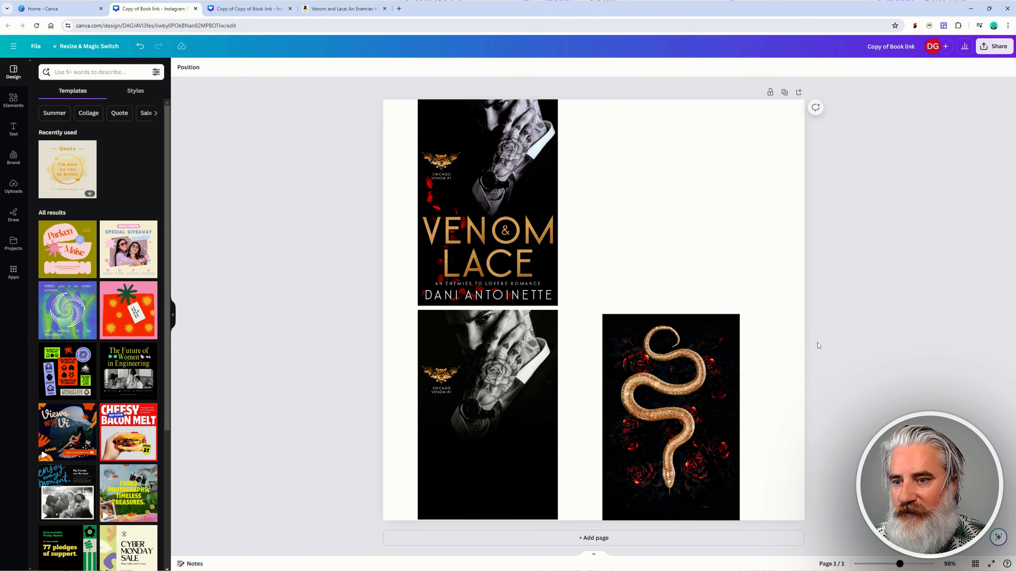
pyautogui.moveTo(685, 382); pyautogui.dragTo(901, 342)
pyautogui.click(266, 6)
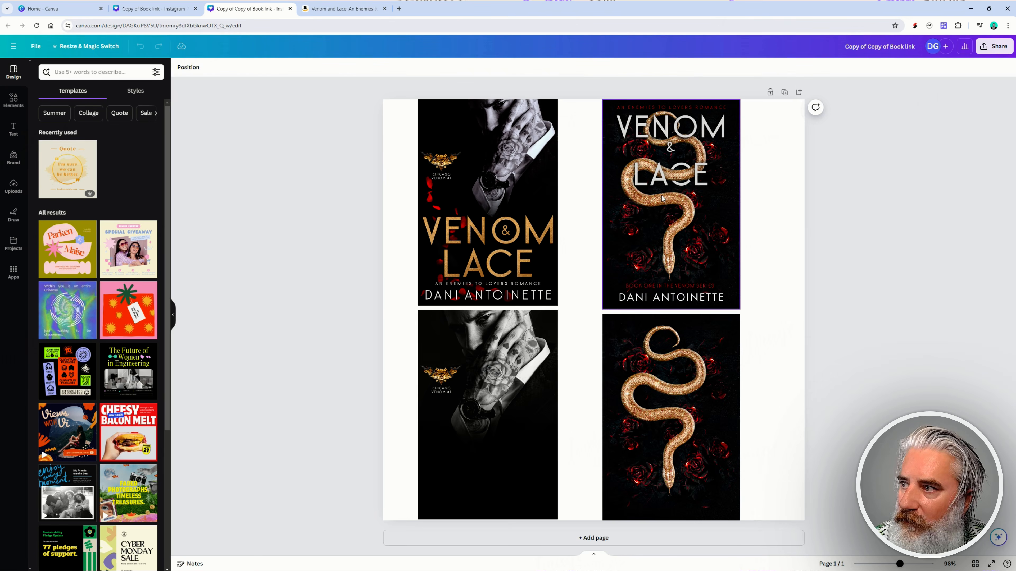
pyautogui.moveTo(543, 201); pyautogui.dragTo(249, 225)
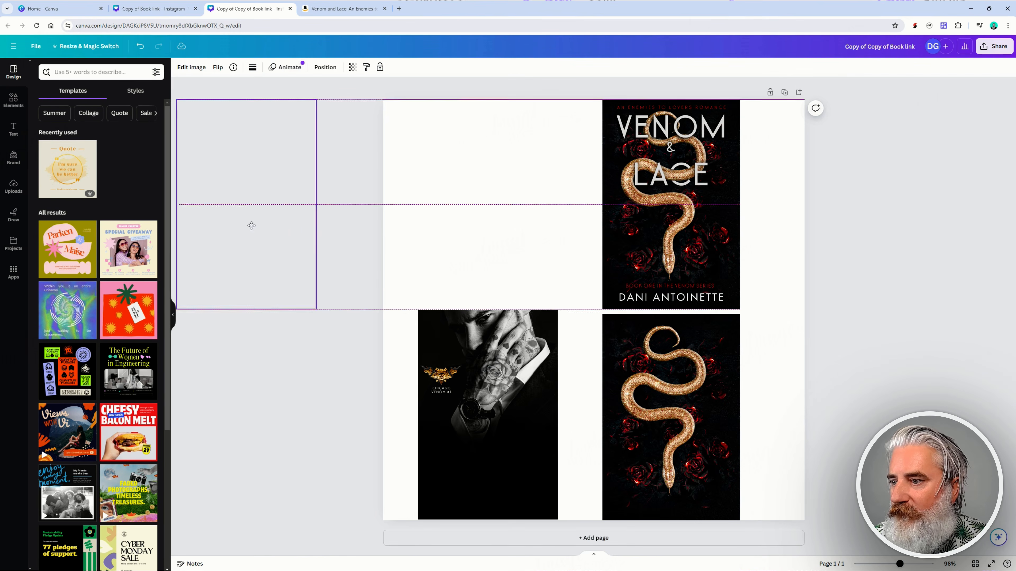
pyautogui.moveTo(466, 365); pyautogui.dragTo(269, 341)
# - In the original design, set the titled cover aside and enlarge the untitled man artwork to the full page width, aligned with the page top
pyautogui.click(154, 9)
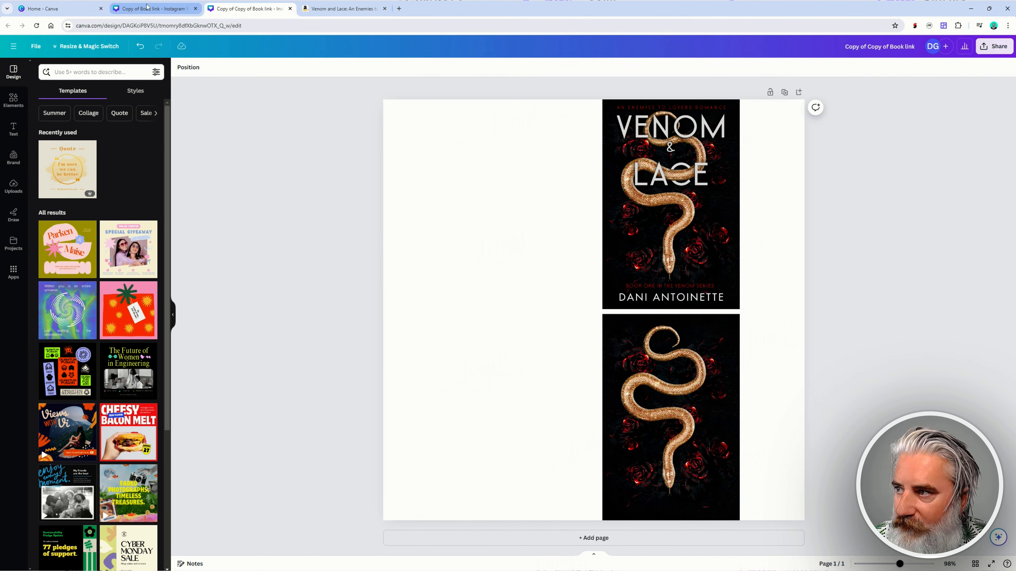
pyautogui.moveTo(497, 222); pyautogui.dragTo(714, 257)
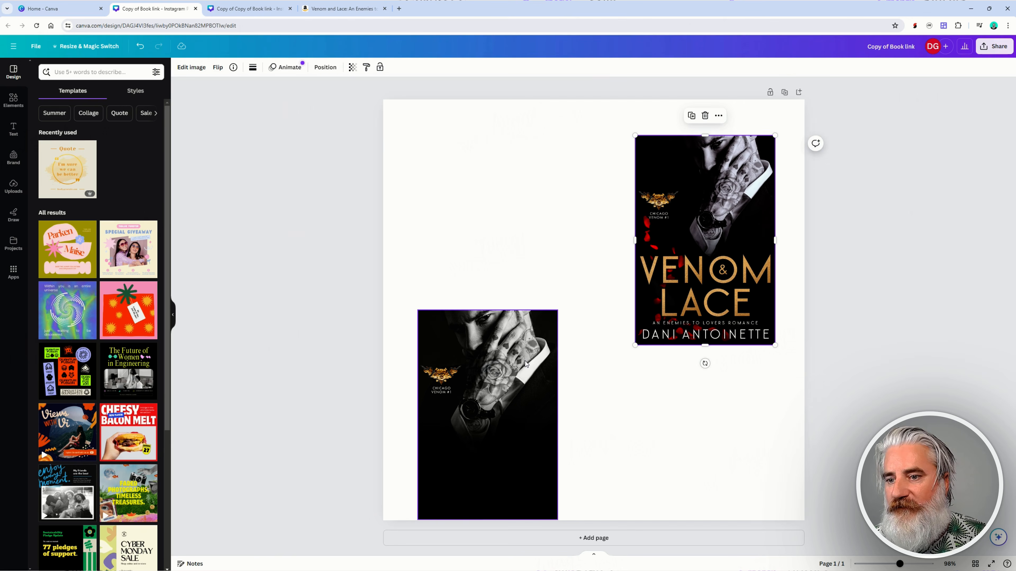
pyautogui.moveTo(516, 370); pyautogui.dragTo(482, 160)
pyautogui.moveTo(523, 310); pyautogui.dragTo(944, 542)
pyautogui.moveTo(705, 458); pyautogui.dragTo(709, 200)
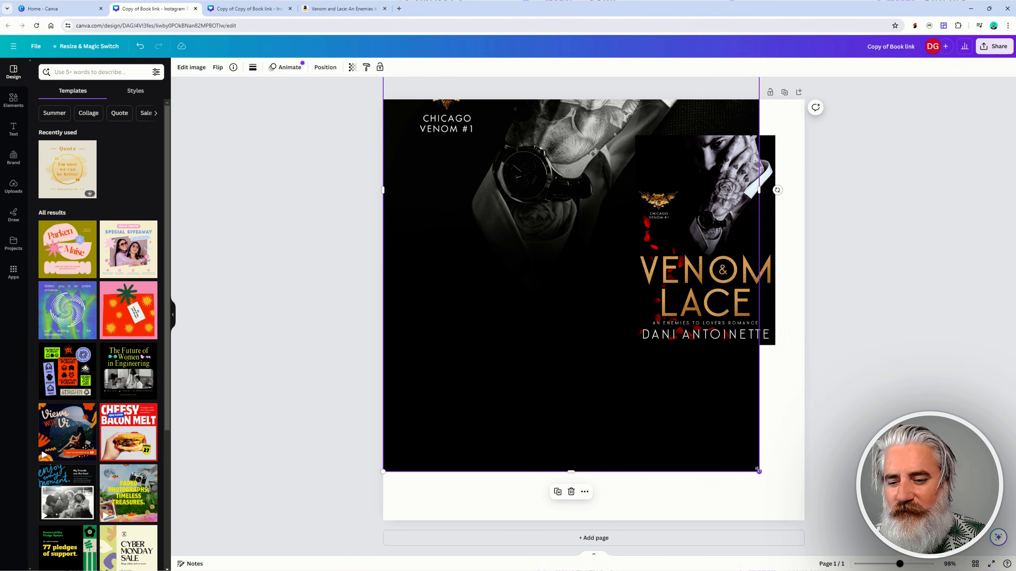
pyautogui.moveTo(758, 470); pyautogui.dragTo(805, 540)
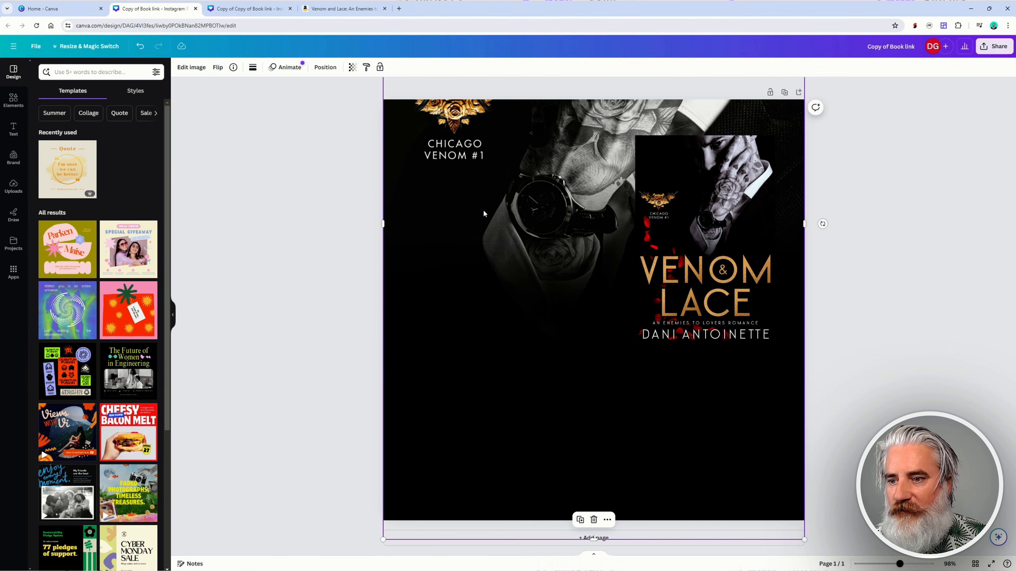
pyautogui.moveTo(483, 214); pyautogui.dragTo(495, 373)
pyautogui.moveTo(518, 226)
pyautogui.mouseDown()
pyautogui.moveTo(526, 250)
pyautogui.moveTo(518, 240)
pyautogui.mouseUp()
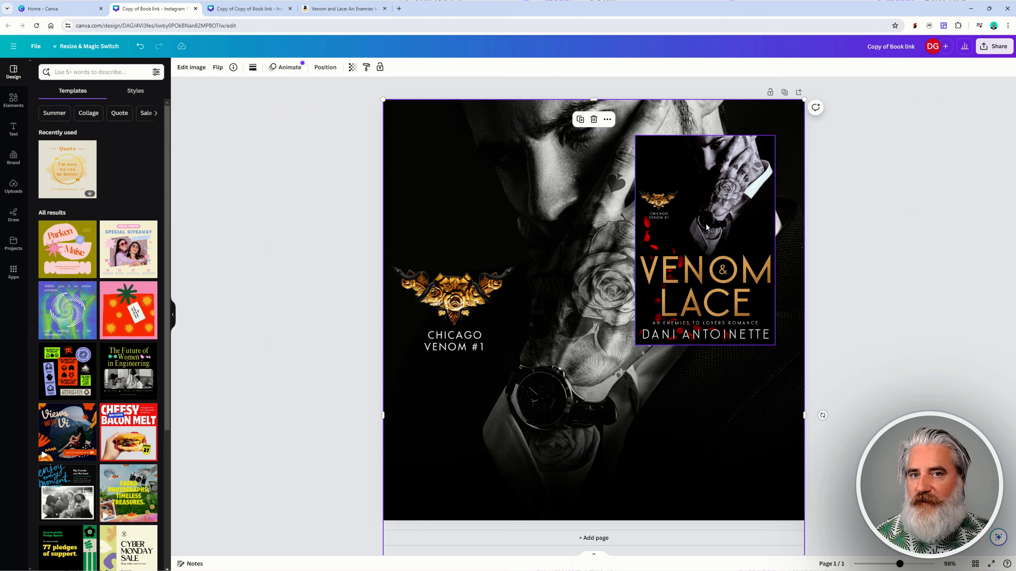
# - Place the titled Venom & Lace cover over the background's series emblem in the page's lower-left area and enlarge it to nearly half the page width
pyautogui.moveTo(700, 238); pyautogui.dragTo(719, 391)
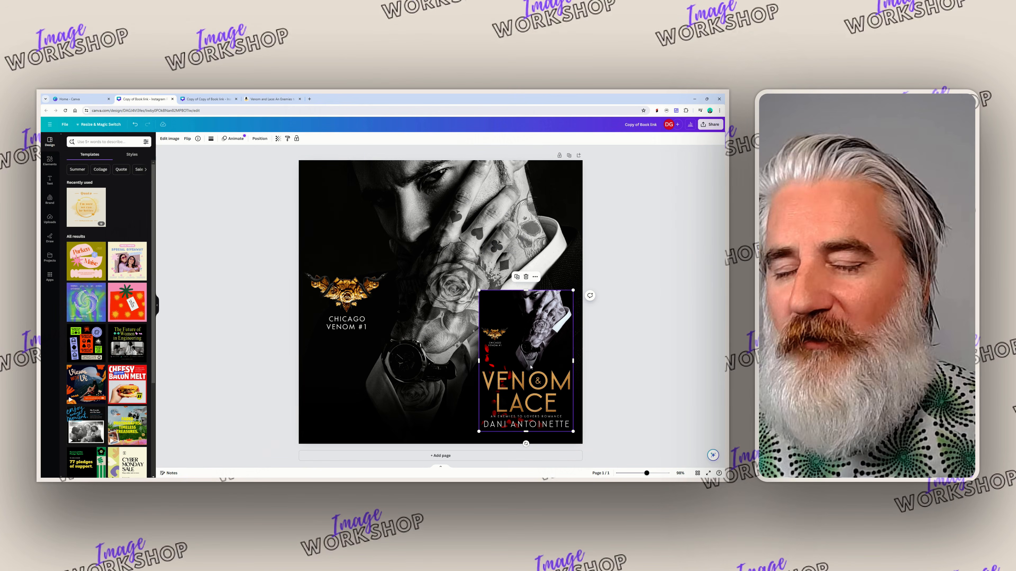
pyautogui.moveTo(527, 369); pyautogui.dragTo(531, 371)
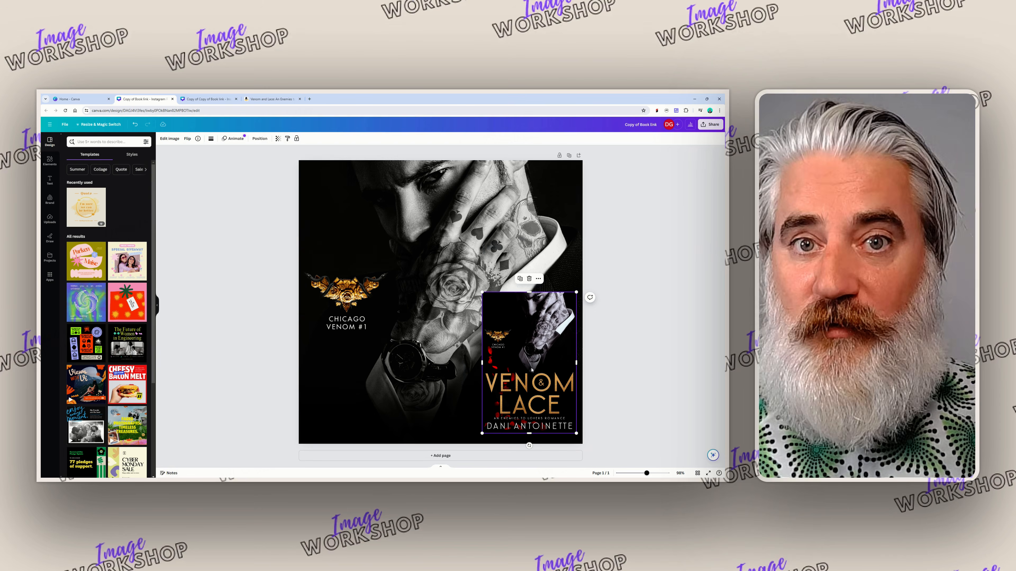
pyautogui.moveTo(528, 340); pyautogui.dragTo(514, 313)
pyautogui.moveTo(682, 324); pyautogui.dragTo(467, 332)
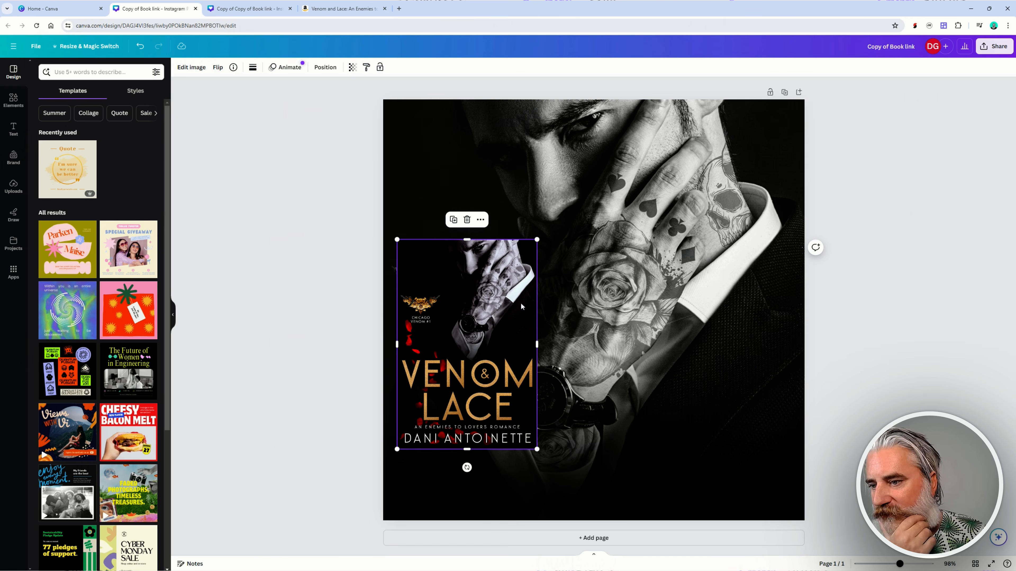
pyautogui.moveTo(515, 306); pyautogui.dragTo(504, 282)
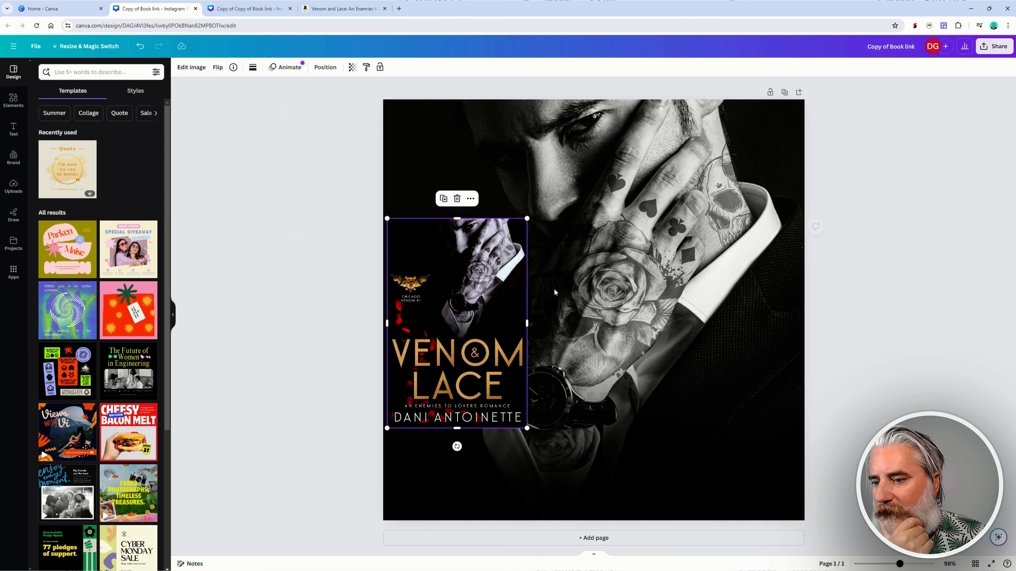
pyautogui.moveTo(525, 221); pyautogui.dragTo(580, 140)
pyautogui.moveTo(528, 256); pyautogui.dragTo(534, 331)
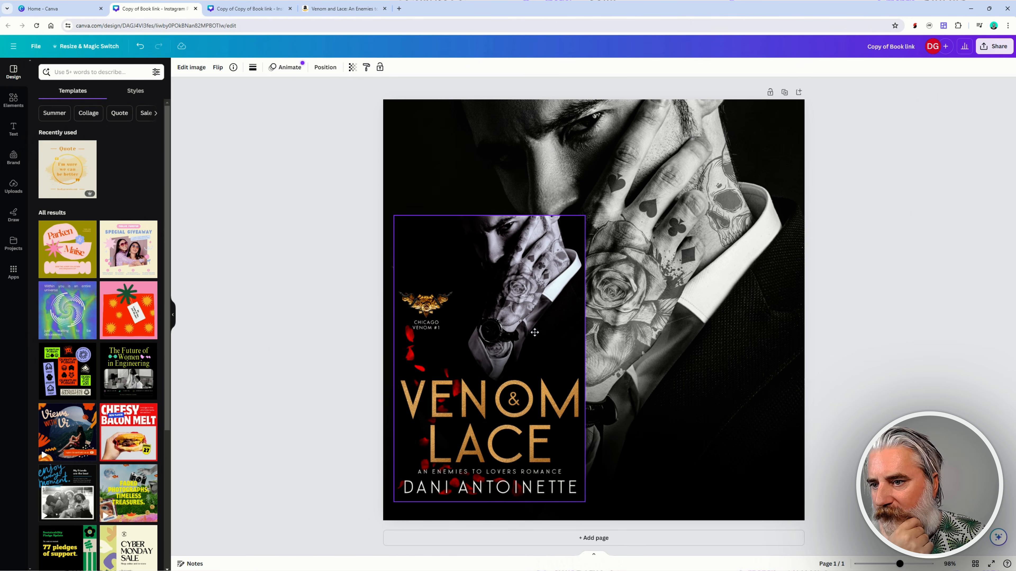
pyautogui.moveTo(564, 281); pyautogui.dragTo(569, 267)
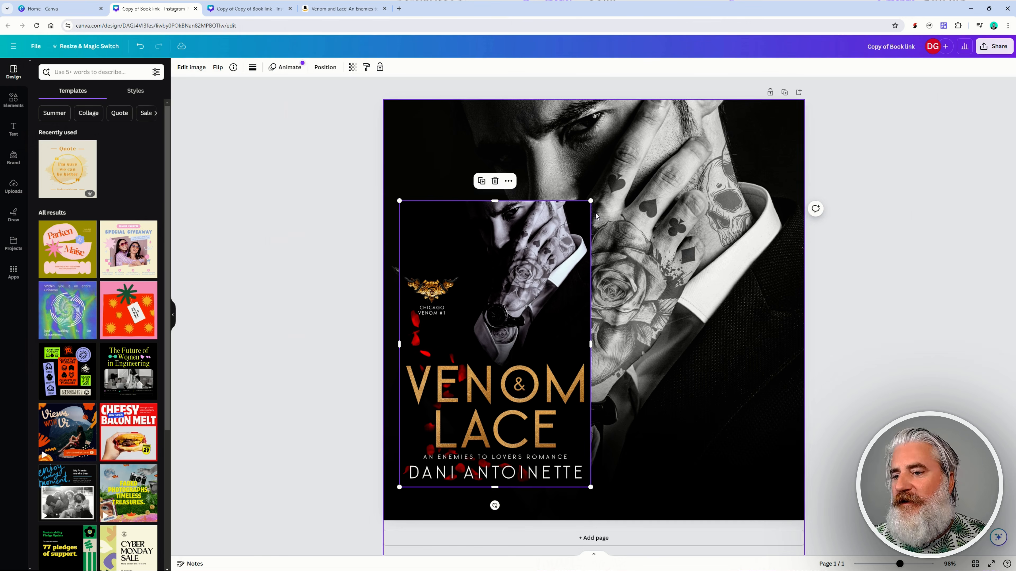
# - Try a smaller cover at the page's lower-left edge over a larger, repositioned background image
pyautogui.moveTo(590, 201); pyautogui.dragTo(553, 256)
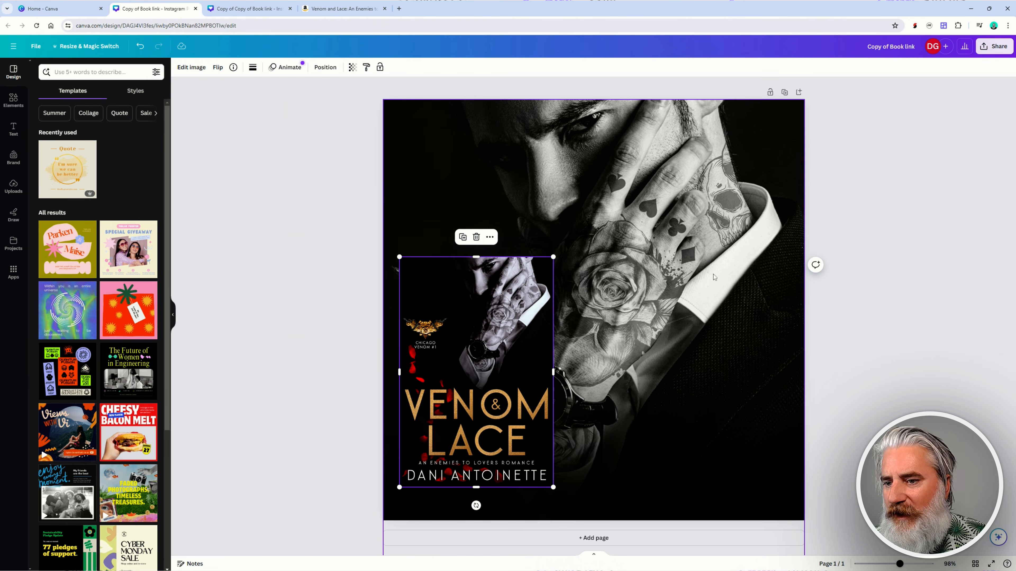
pyautogui.click(684, 285)
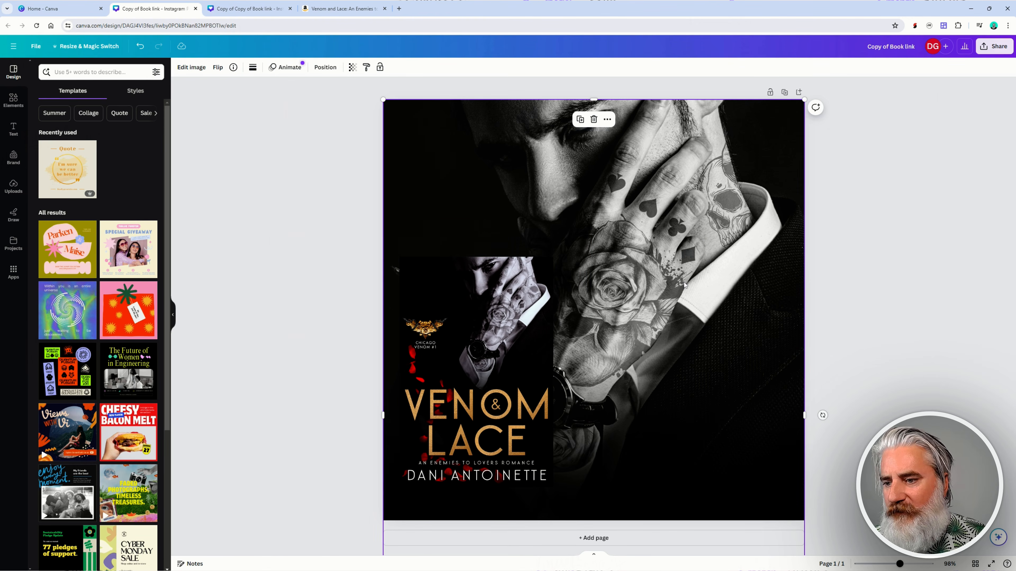
pyautogui.moveTo(689, 283)
pyautogui.mouseDown()
pyautogui.moveTo(694, 319)
pyautogui.moveTo(686, 92)
pyautogui.moveTo(716, 48)
pyautogui.moveTo(684, 198)
pyautogui.moveTo(690, 294)
pyautogui.moveTo(692, 280)
pyautogui.mouseUp()
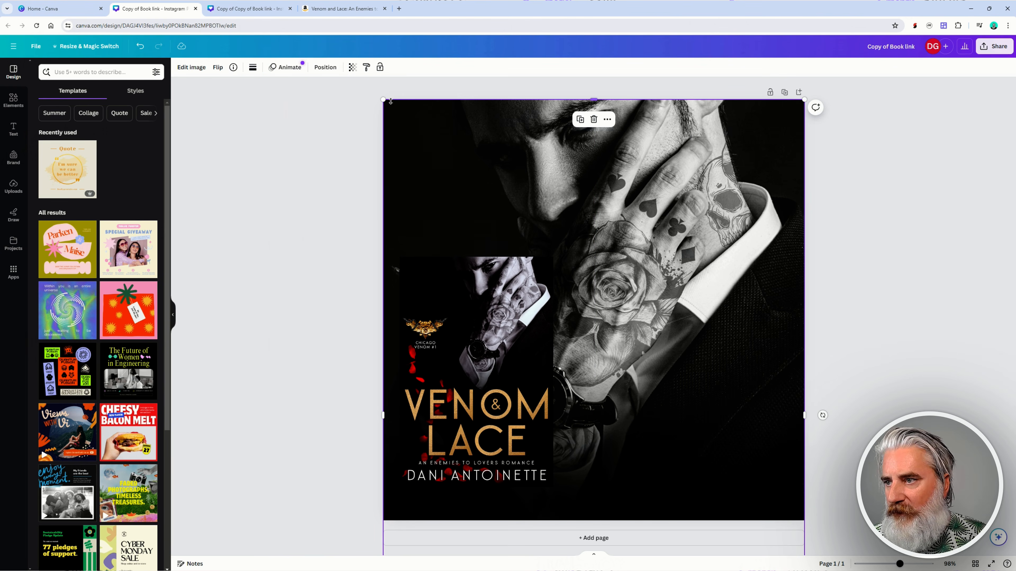
pyautogui.moveTo(383, 100); pyautogui.dragTo(303, 68)
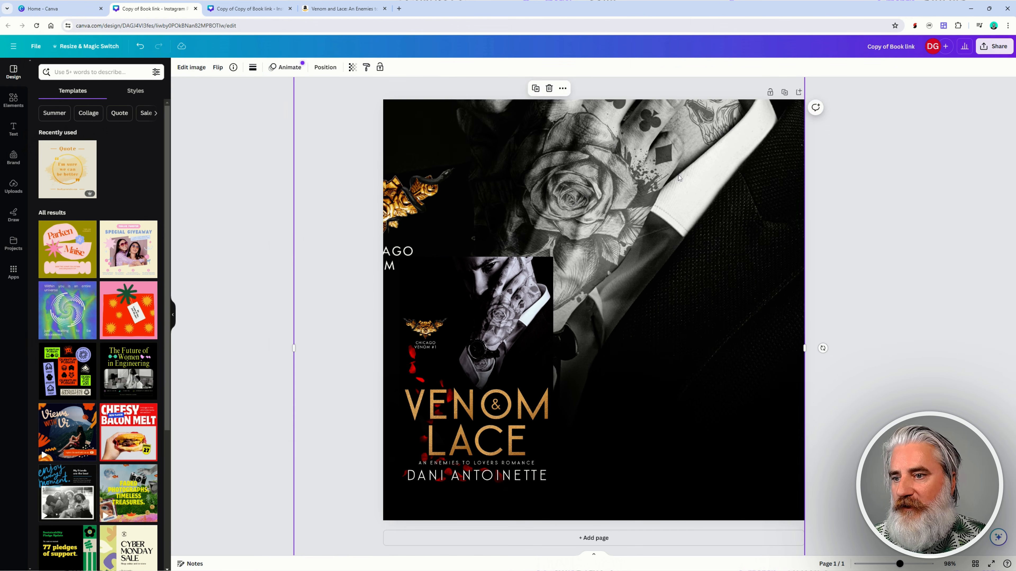
pyautogui.moveTo(694, 288); pyautogui.dragTo(711, 313)
pyautogui.moveTo(524, 359)
pyautogui.mouseDown()
pyautogui.moveTo(574, 359)
pyautogui.moveTo(490, 362)
pyautogui.moveTo(518, 369)
pyautogui.mouseUp()
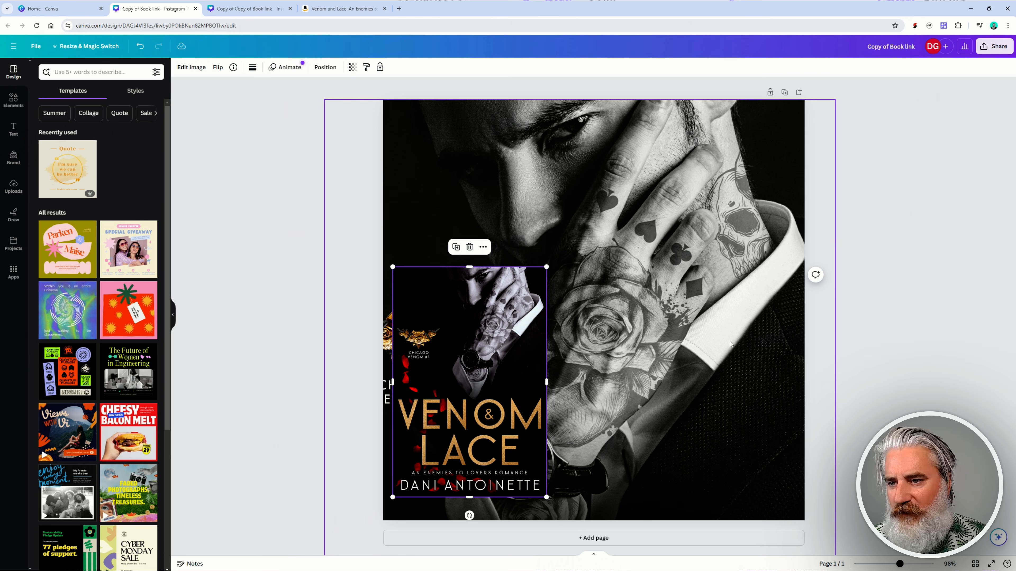
pyautogui.moveTo(540, 370); pyautogui.dragTo(526, 365)
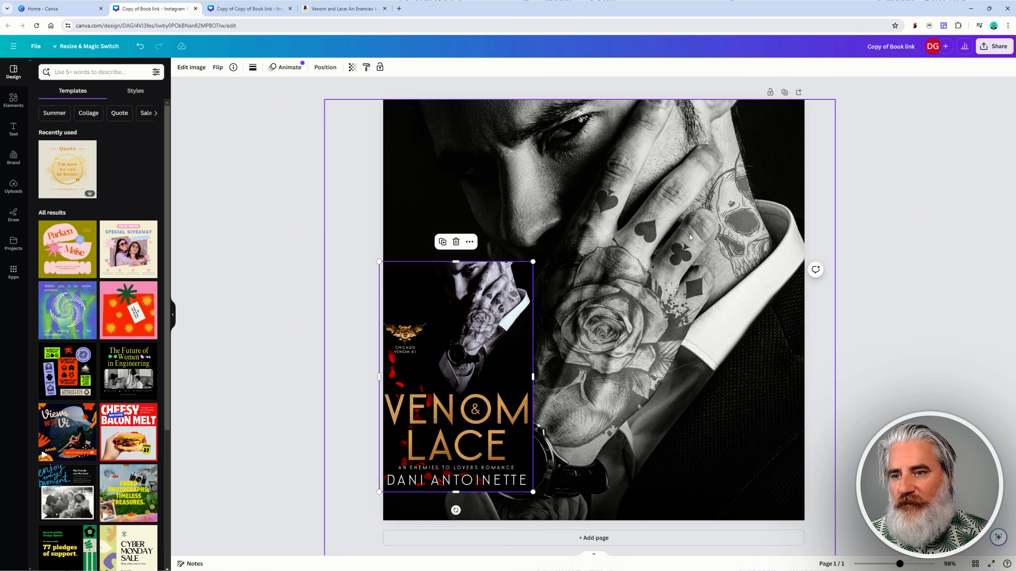
# - Try the Fresco filter on the cover and the Antiq filter on the background image
pyautogui.click(186, 67)
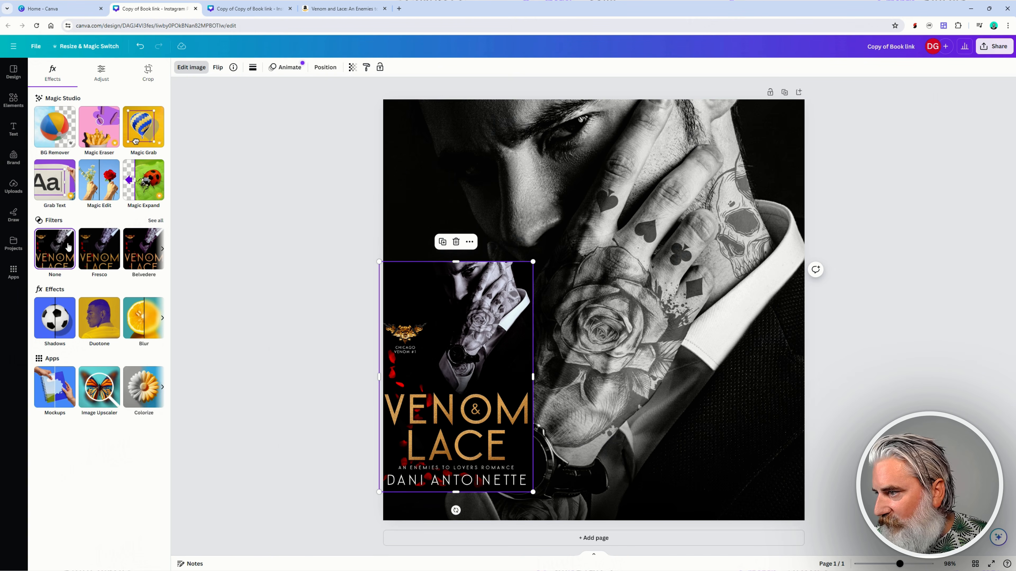
pyautogui.click(99, 251)
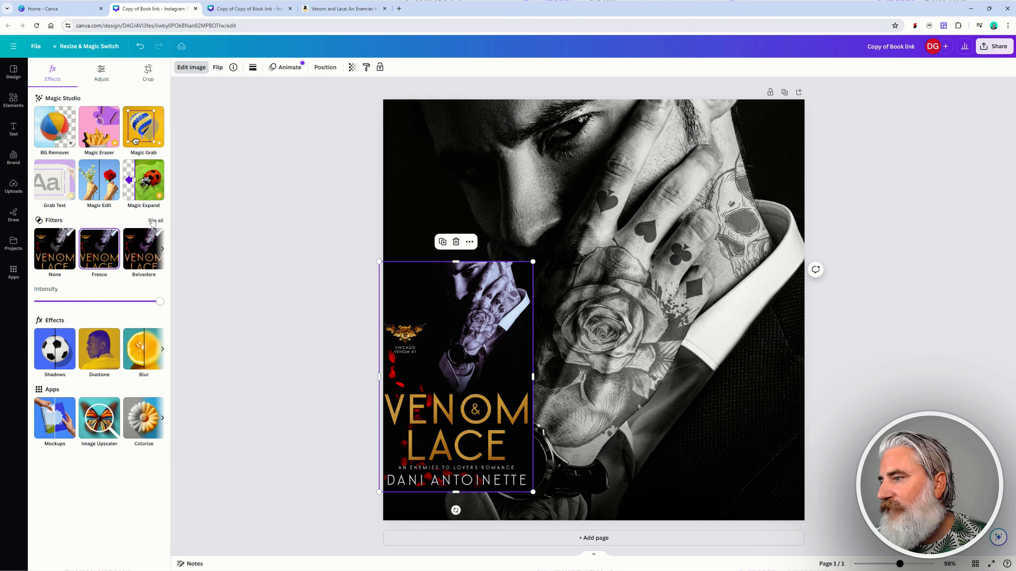
pyautogui.hotkey('ctrl', 'z')
pyautogui.click(159, 222)
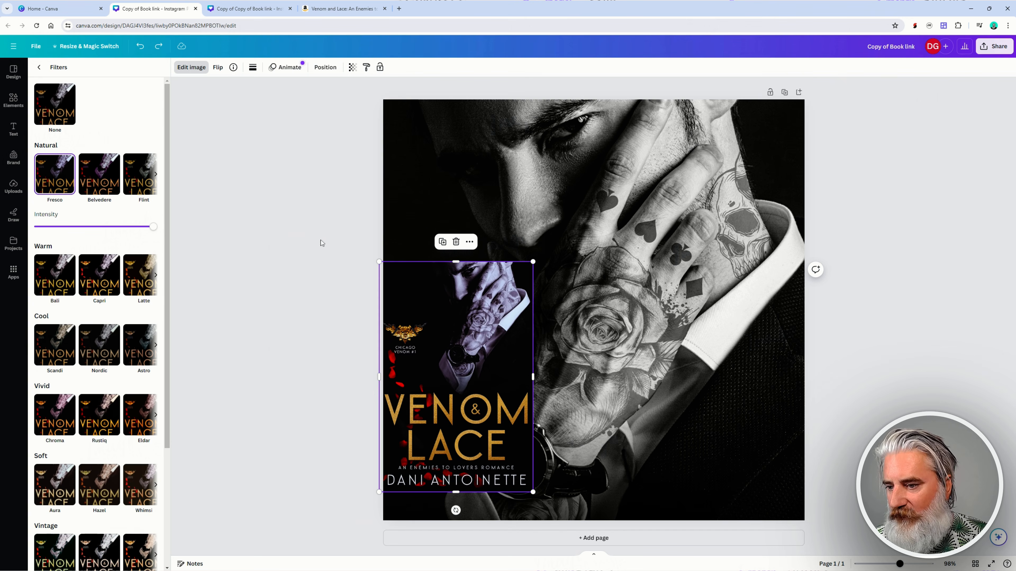
pyautogui.click(665, 221)
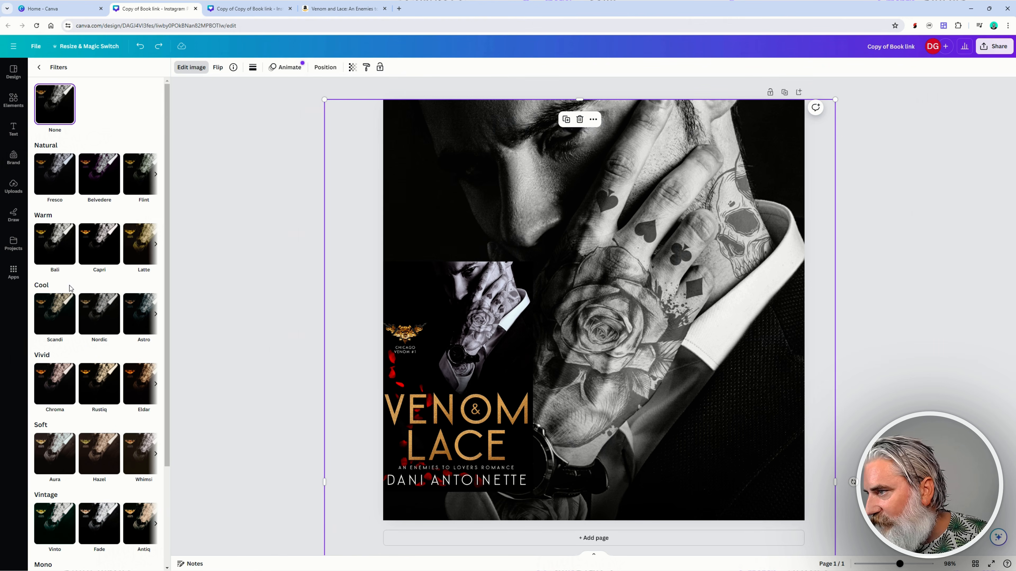
pyautogui.scroll(-3, 92, 384)
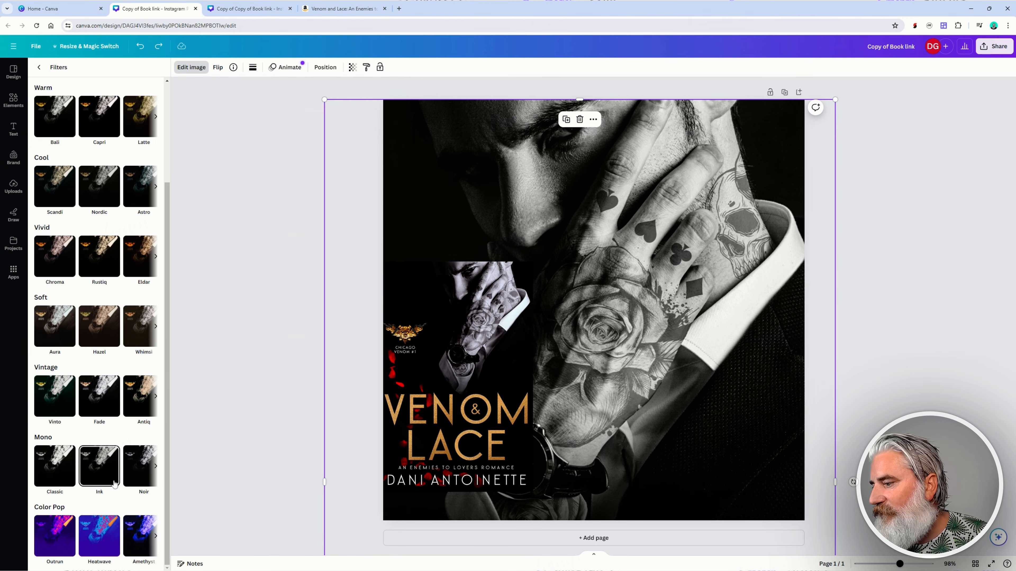
pyautogui.click(141, 395)
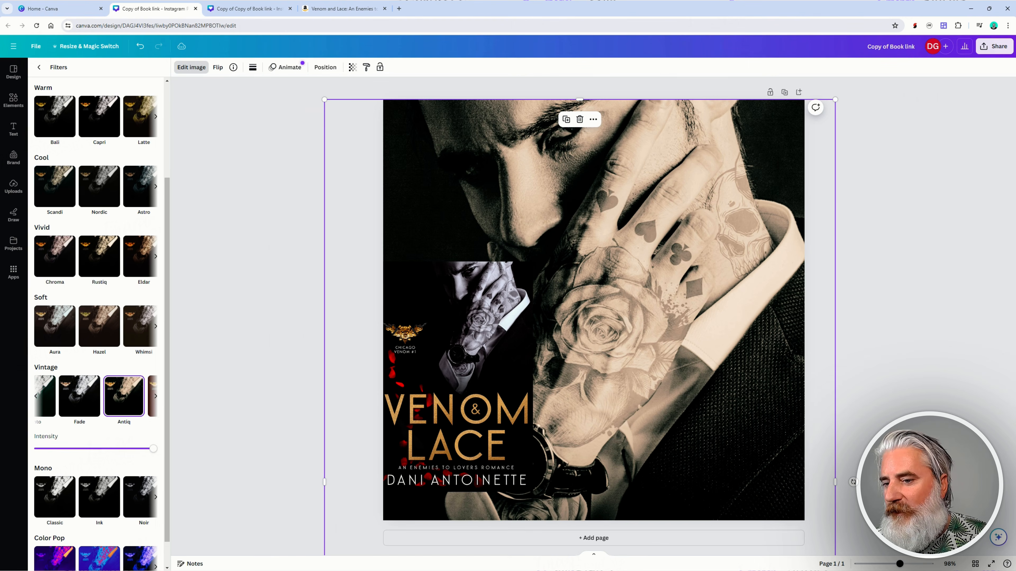
# - Undo the Antiq filter, the background's enlargement and repositioning, and the cover's shrinking and latest moves
pyautogui.hotkey('ctrl', 'z')
pyautogui.hotkey('ctrl', 'z')
pyautogui.hotkey('ctrl', 'z')
pyautogui.hotkey('ctrl', 'z')
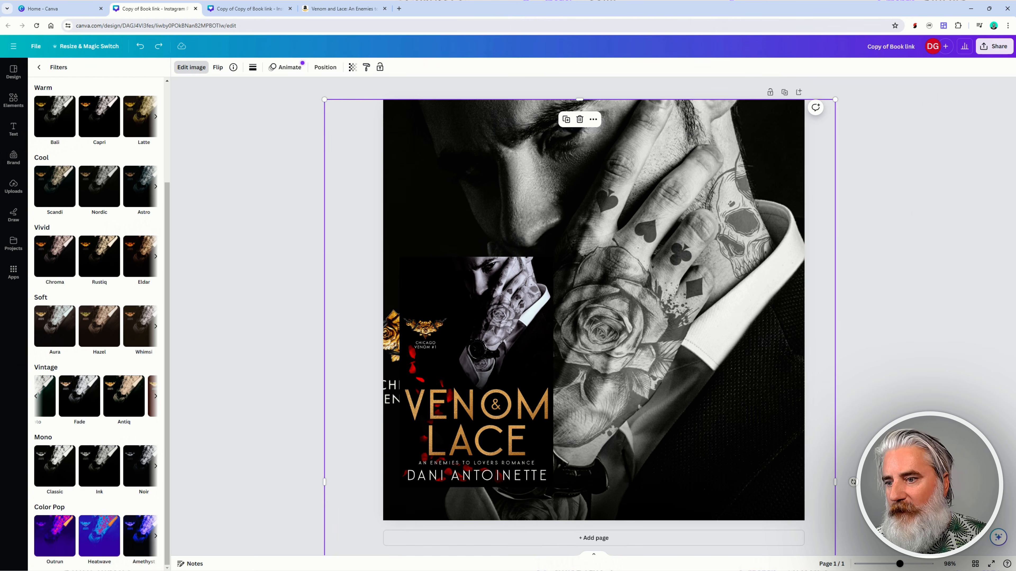
pyautogui.hotkey('ctrl', 'z')
pyautogui.hotkey('ctrl', 'z')
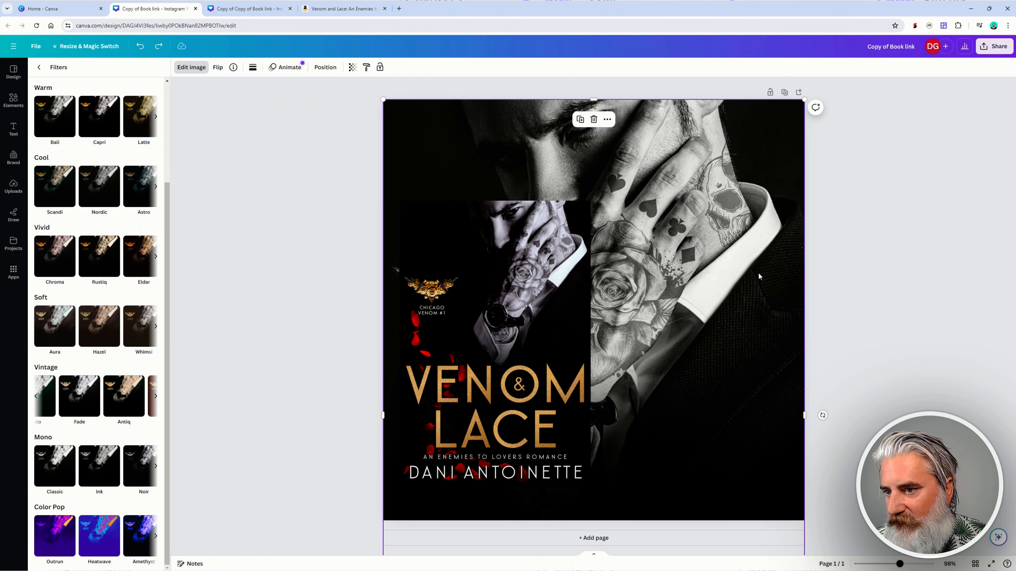
pyautogui.moveTo(723, 285)
pyautogui.mouseDown()
pyautogui.moveTo(725, 269)
pyautogui.moveTo(719, 281)
pyautogui.mouseUp()
pyautogui.scroll(-1, 655, 213)
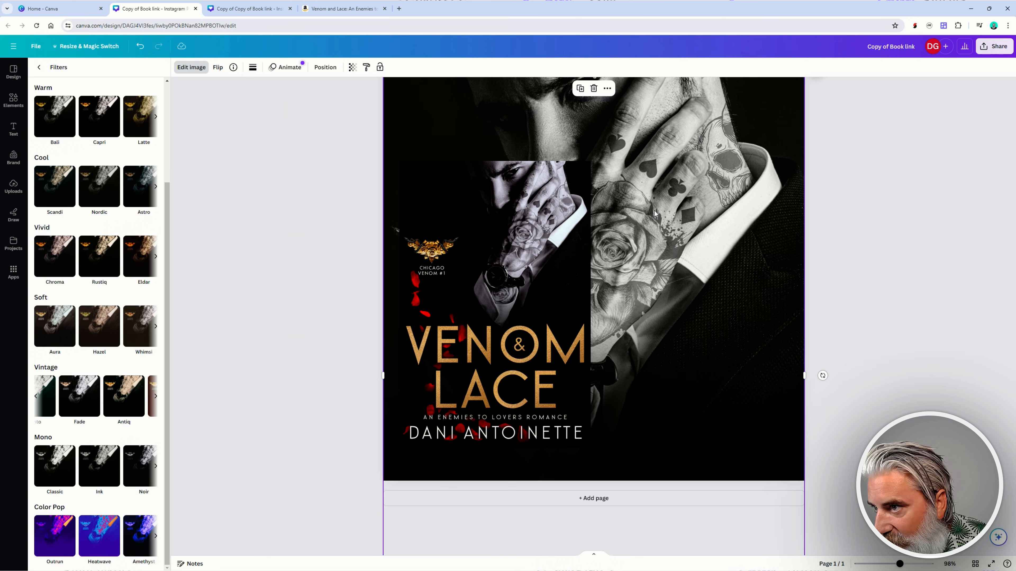
pyautogui.scroll(4, 761, 266)
pyautogui.scroll(-4, 852, 258)
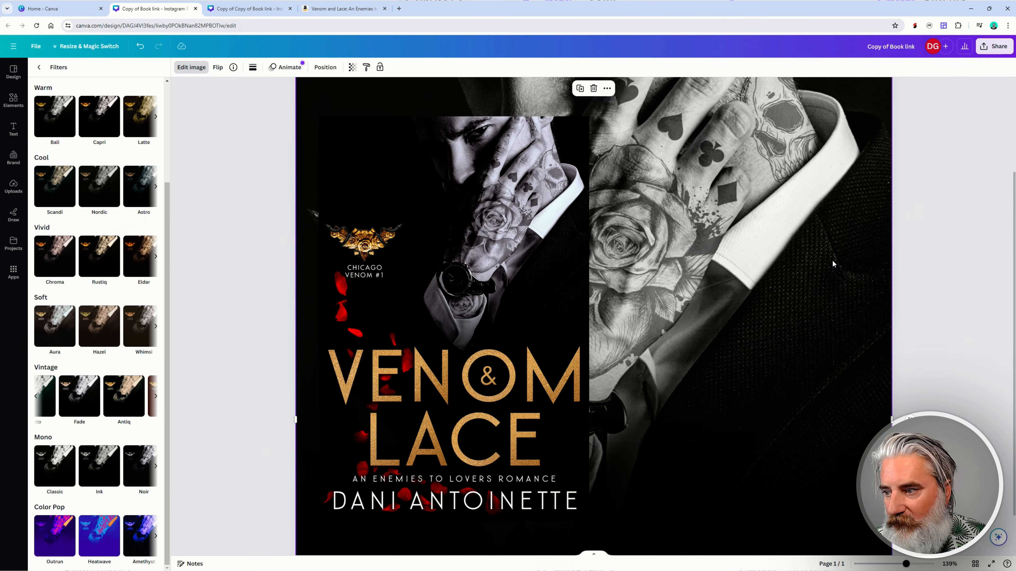
pyautogui.scroll(1, 875, 256)
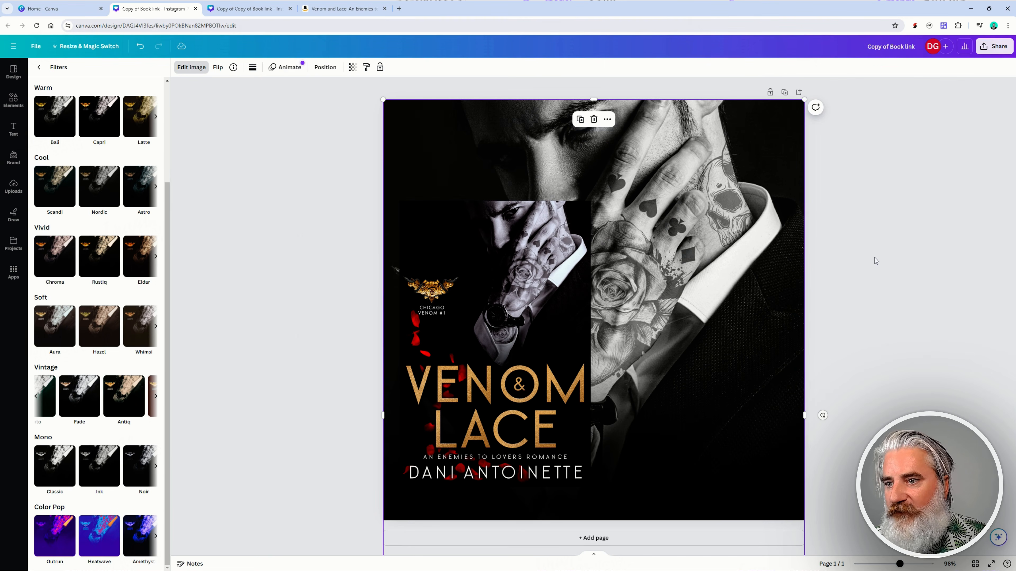
# - Undo the titled cover's move over the series emblem and its enlargement, returning it to the page's lower-right area
pyautogui.hotkey('ctrl', 'z')
pyautogui.hotkey('ctrl', 'z')
pyautogui.hotkey('ctrl', 'z')
pyautogui.hotkey('ctrl', 'z')
pyautogui.hotkey('ctrl', 'z')
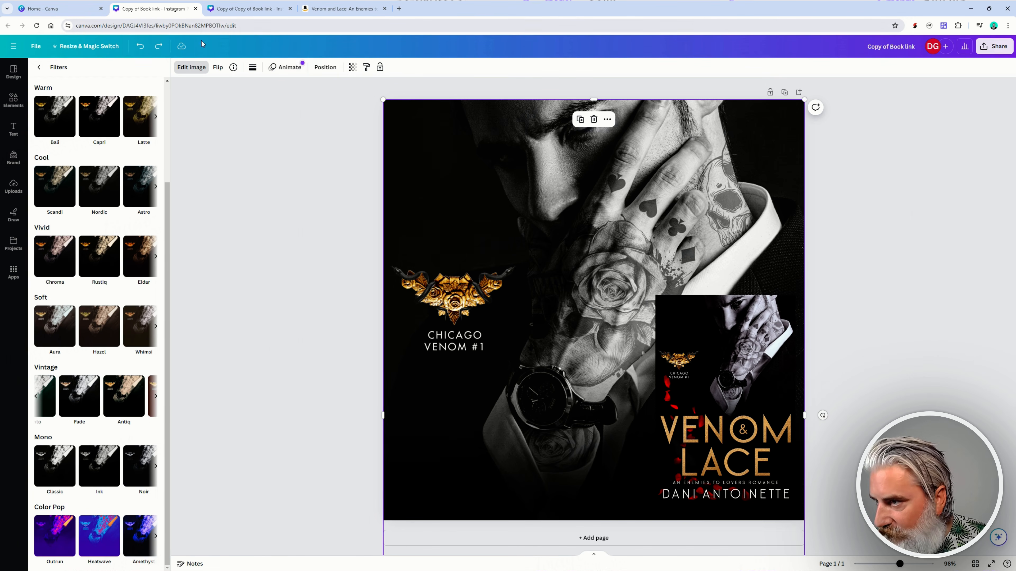
# - In the snake ad design, move the titled cover to the page's left edge and enlarge the snake background to 1080 px wide, filling the page
pyautogui.click(248, 8)
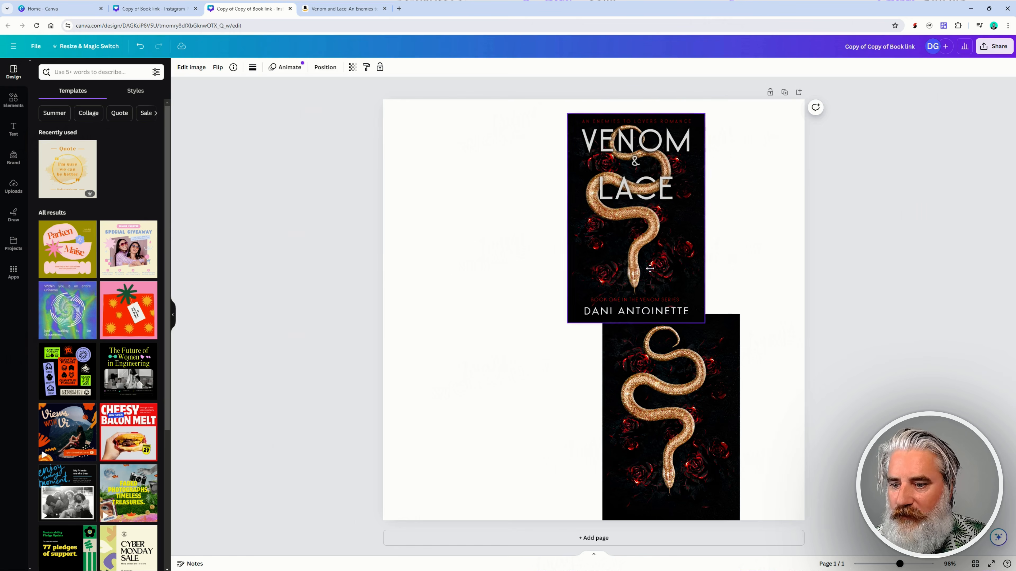
pyautogui.moveTo(650, 269); pyautogui.dragTo(470, 338)
pyautogui.click(710, 407)
pyautogui.moveTo(709, 407); pyautogui.dragTo(774, 198)
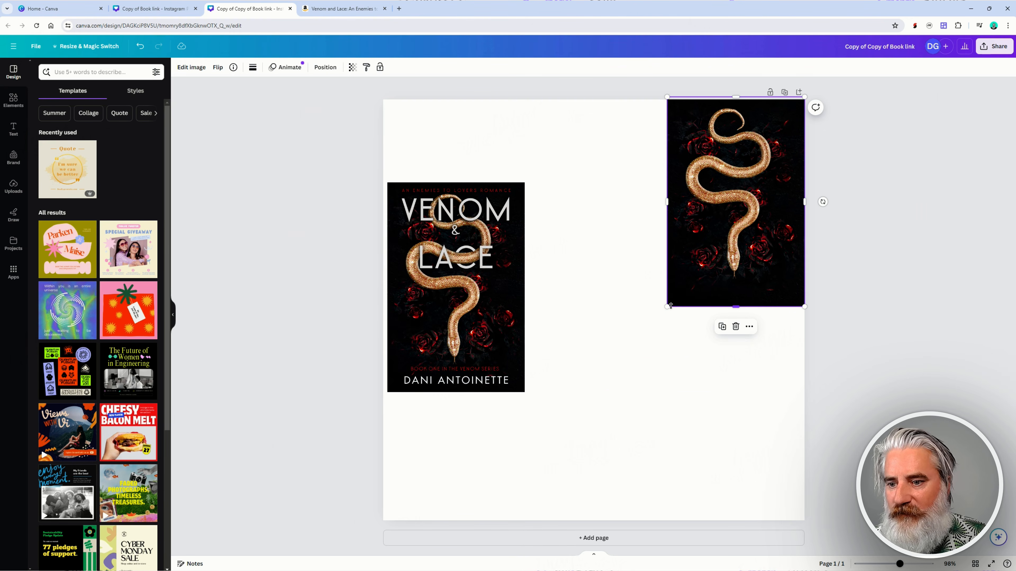
pyautogui.moveTo(668, 306); pyautogui.dragTo(354, 556)
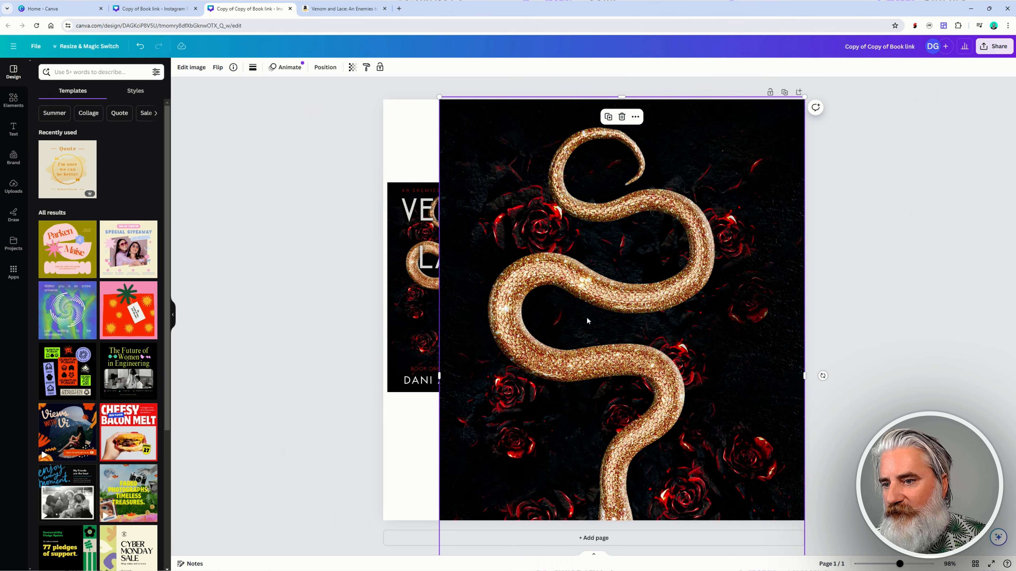
pyautogui.moveTo(438, 96); pyautogui.dragTo(324, 50)
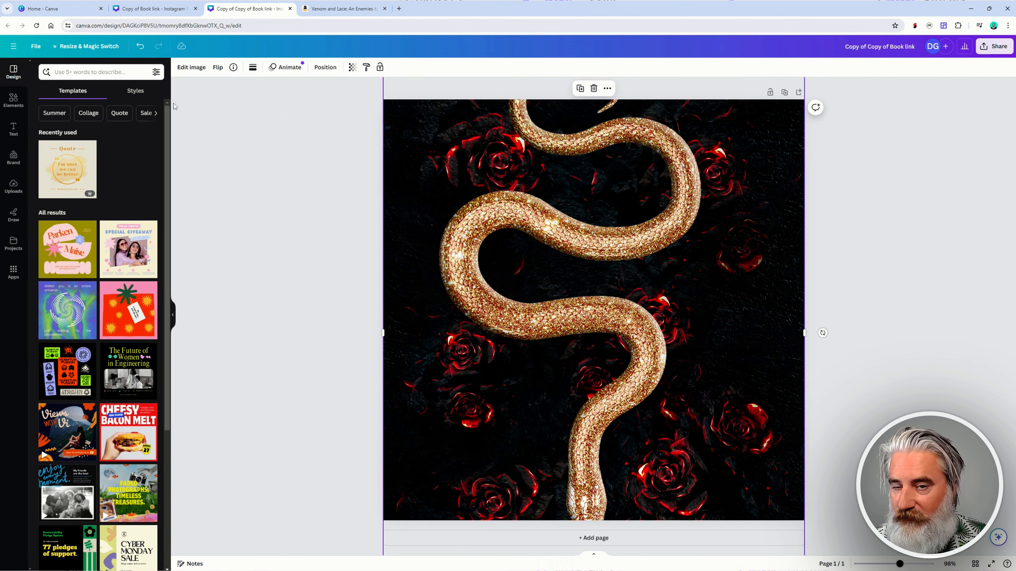
# - Send the snake background behind the titled snake cover and move the cover to the right half of the page
pyautogui.click(325, 67)
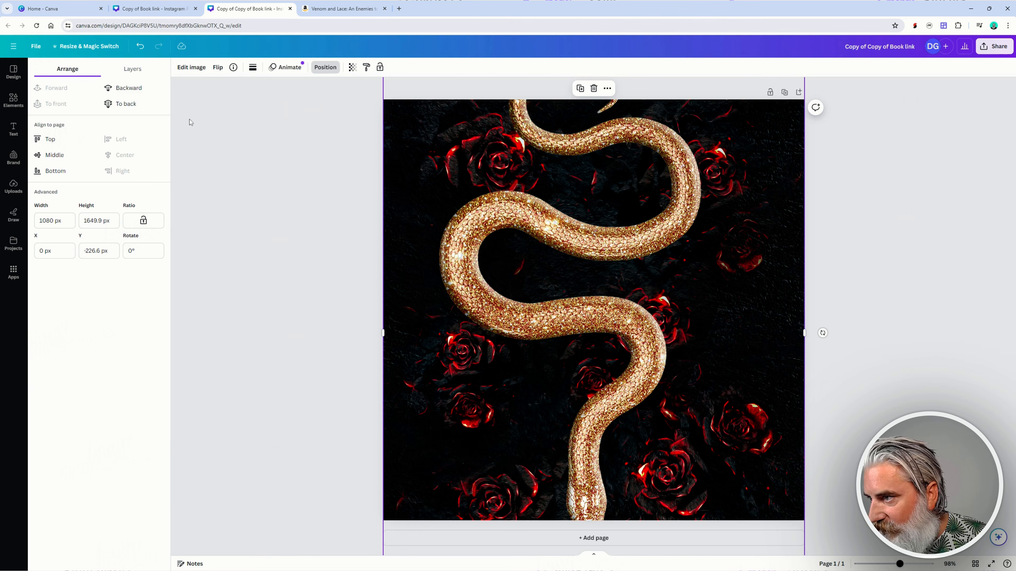
pyautogui.click(126, 88)
pyautogui.click(460, 257)
pyautogui.moveTo(460, 257); pyautogui.dragTo(687, 250)
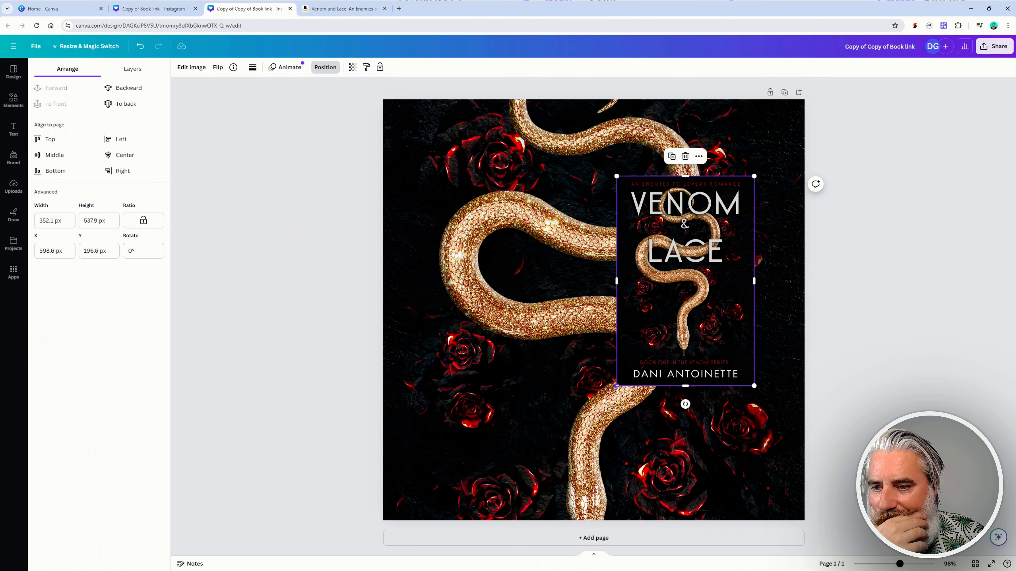
# - Enlarge the titled snake cover to about 526 px wide and place it at about X 460, Y 99
pyautogui.moveTo(617, 386); pyautogui.dragTo(548, 490)
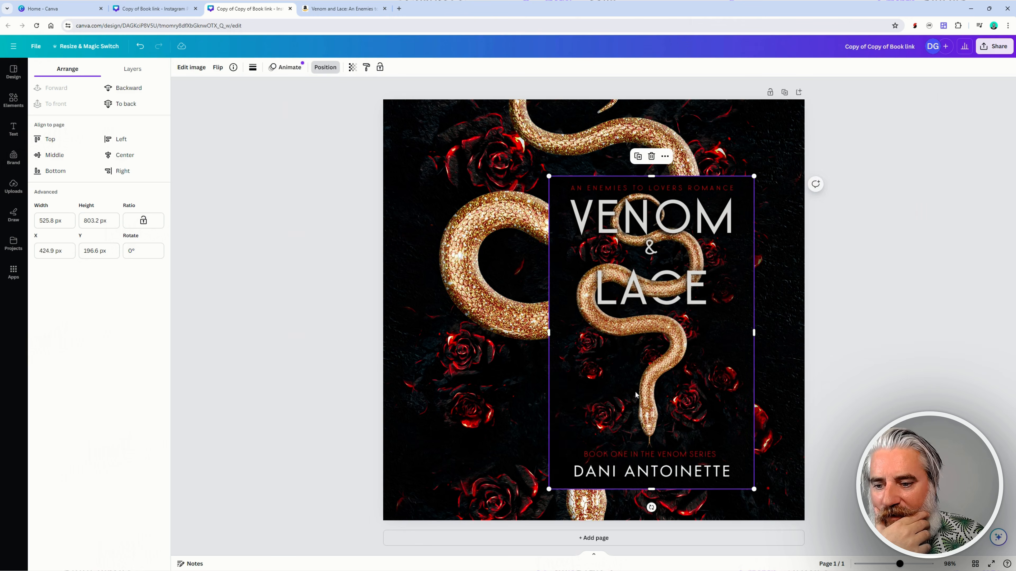
pyautogui.moveTo(654, 369); pyautogui.dragTo(680, 320)
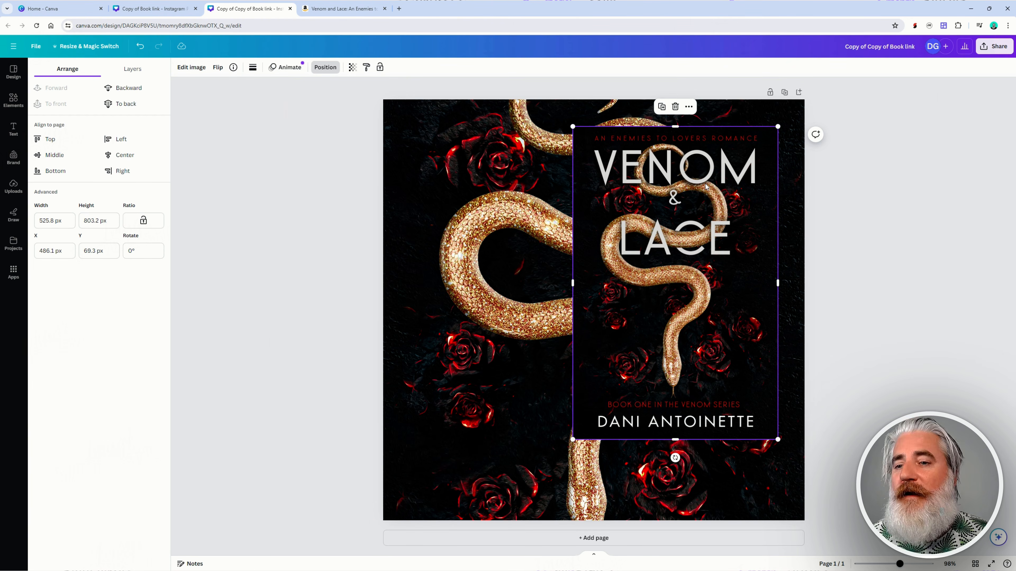
pyautogui.moveTo(706, 186); pyautogui.dragTo(712, 180)
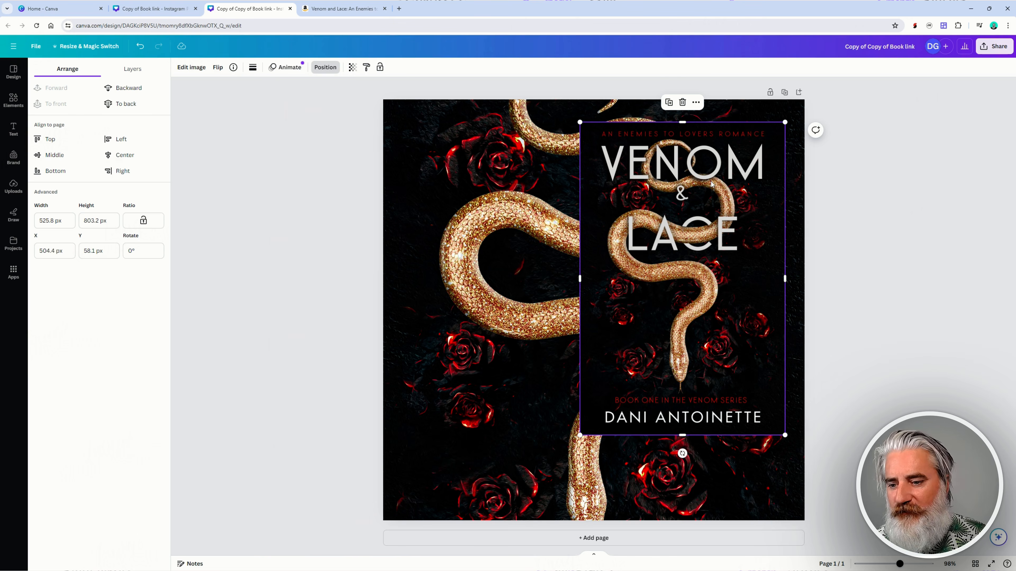
pyautogui.moveTo(684, 304); pyautogui.dragTo(664, 315)
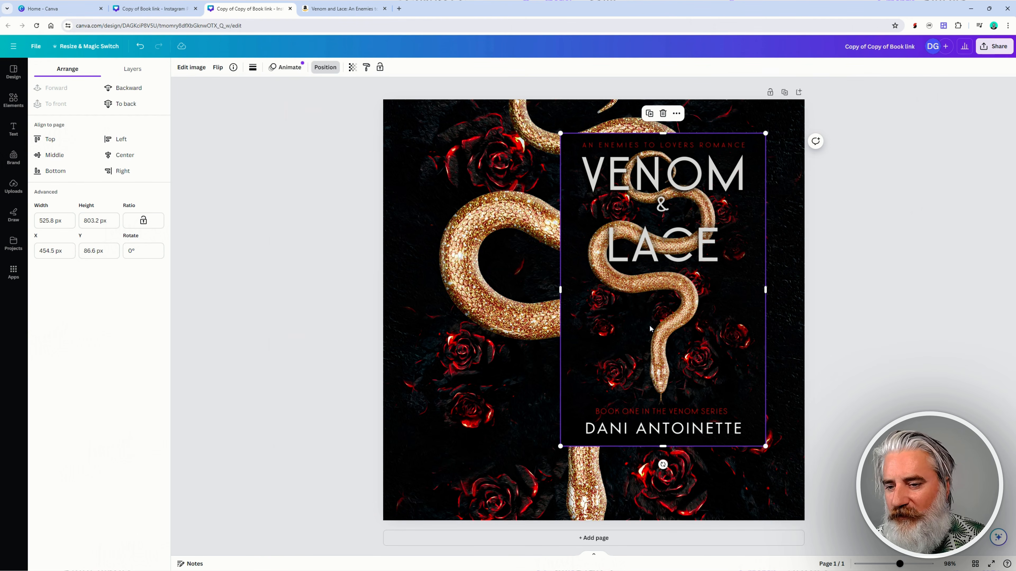
pyautogui.moveTo(675, 271)
pyautogui.mouseDown()
pyautogui.moveTo(663, 314)
pyautogui.moveTo(739, 314)
pyautogui.moveTo(505, 273)
pyautogui.moveTo(675, 271)
pyautogui.mouseUp()
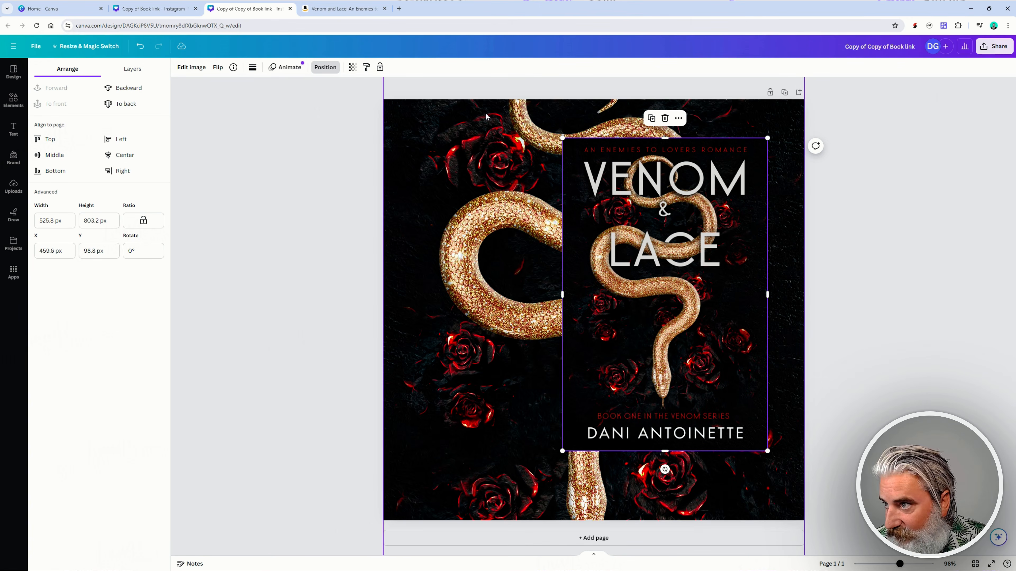
pyautogui.scroll(-5, 562, 178)
# - In the tattooed-hand ad design, undo the layout edits until its small background image and cover stand separately on the blank page
pyautogui.click(173, 7)
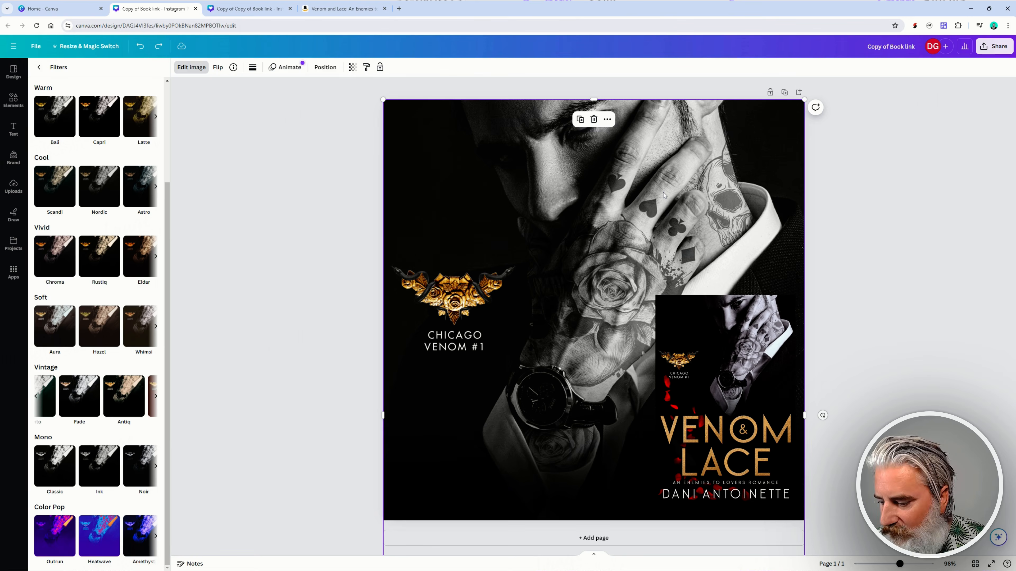
pyautogui.hotkey('ctrl', 'z')
pyautogui.hotkey('ctrl', 'z')
pyautogui.hotkey('ctrl', 'z')
pyautogui.hotkey('ctrl', 'z')
pyautogui.hotkey('ctrl', 'z')
pyautogui.hotkey('ctrl', 'z')
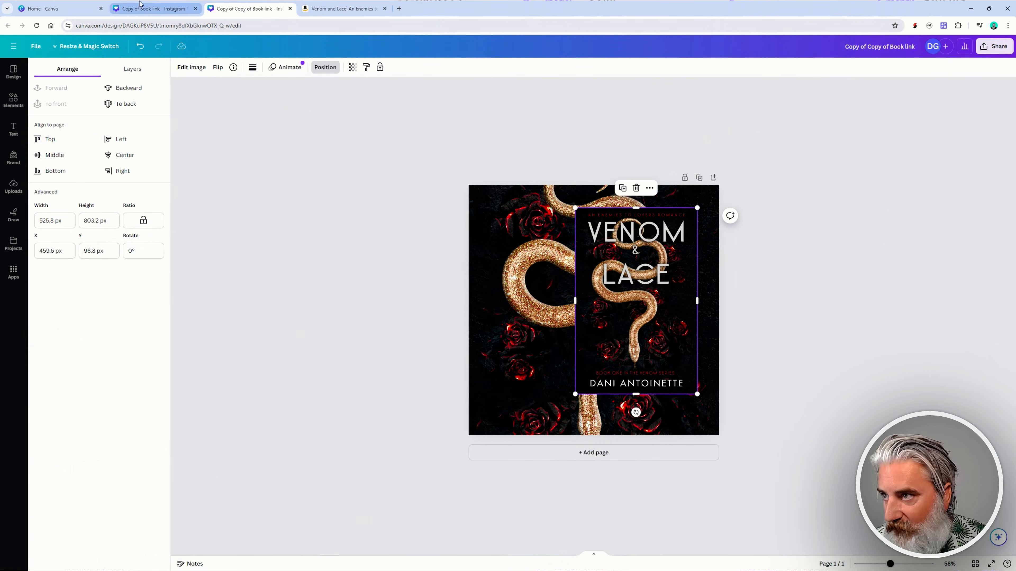
# - Compare the two ad designs, then examine the Venom and Lace Amazon page's promotional images, enjoyment list and book details
pyautogui.click(140, 5)
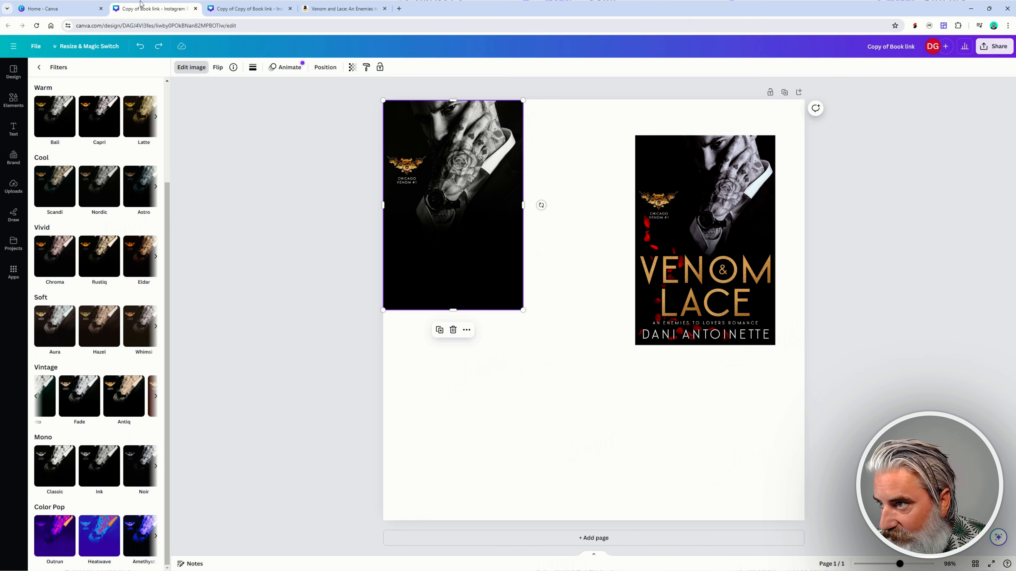
pyautogui.click(246, 8)
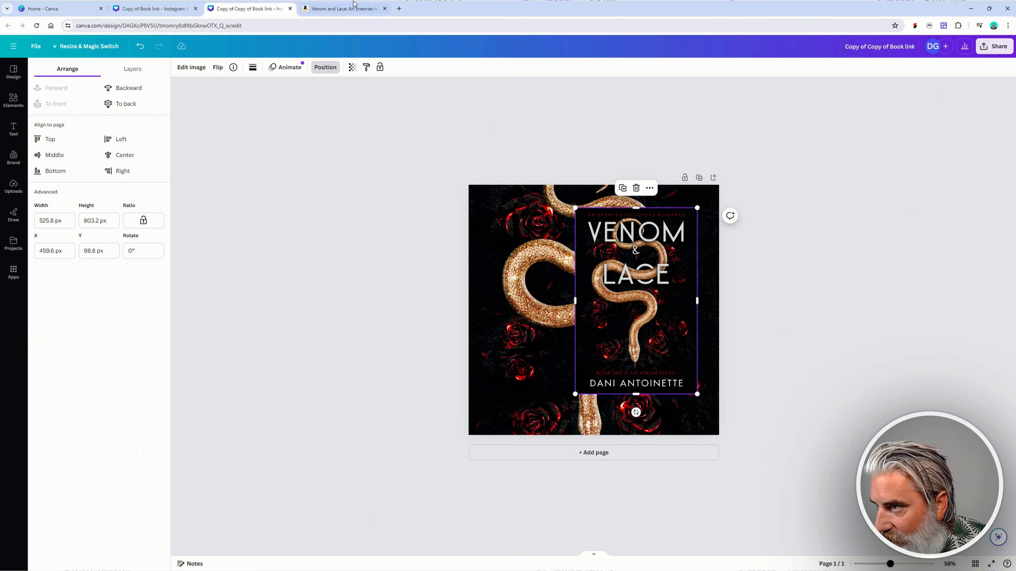
pyautogui.click(341, 8)
pyautogui.scroll(-8, 586, 206)
pyautogui.scroll(-6, 585, 209)
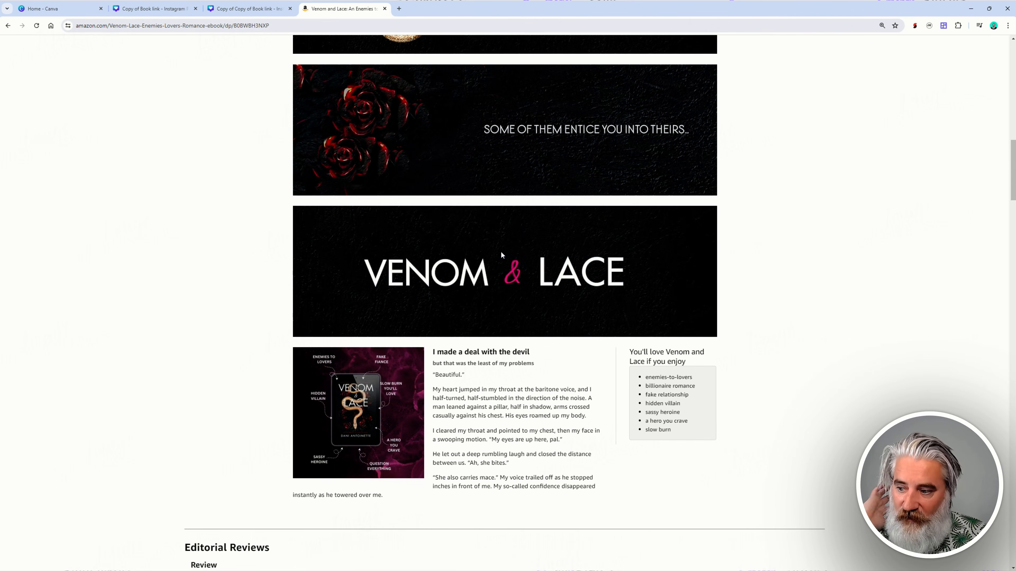
pyautogui.scroll(-1, 501, 253)
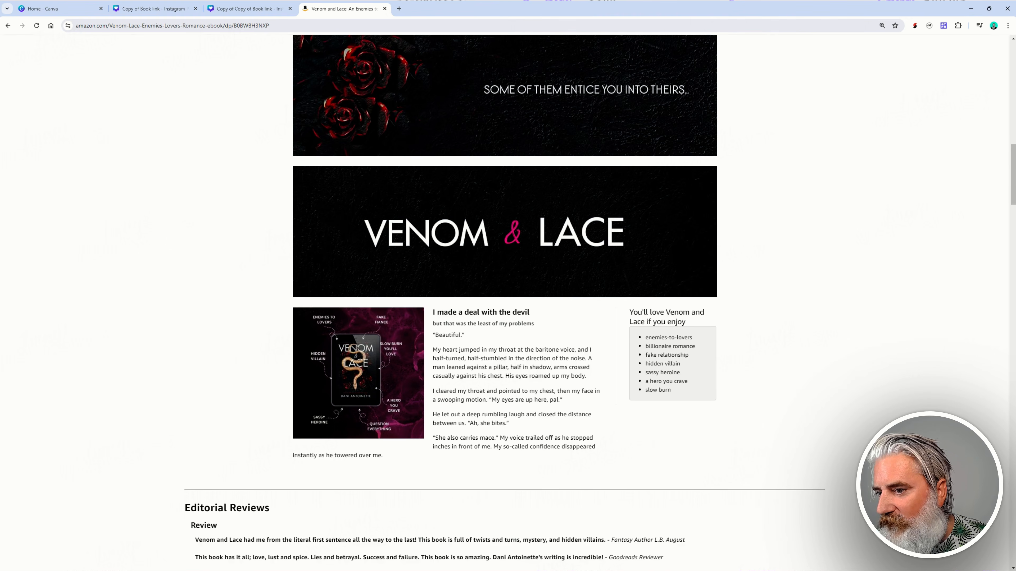
pyautogui.scroll(15, 566, 303)
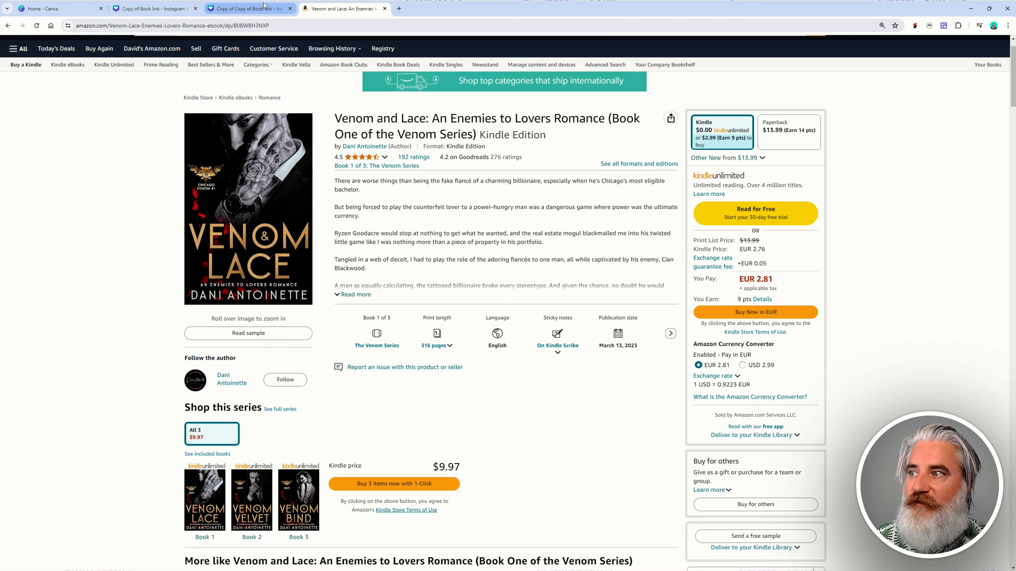
# - Return to the snake ad design and undo its layout edits until both covers and both background images are back on the page
pyautogui.click(248, 9)
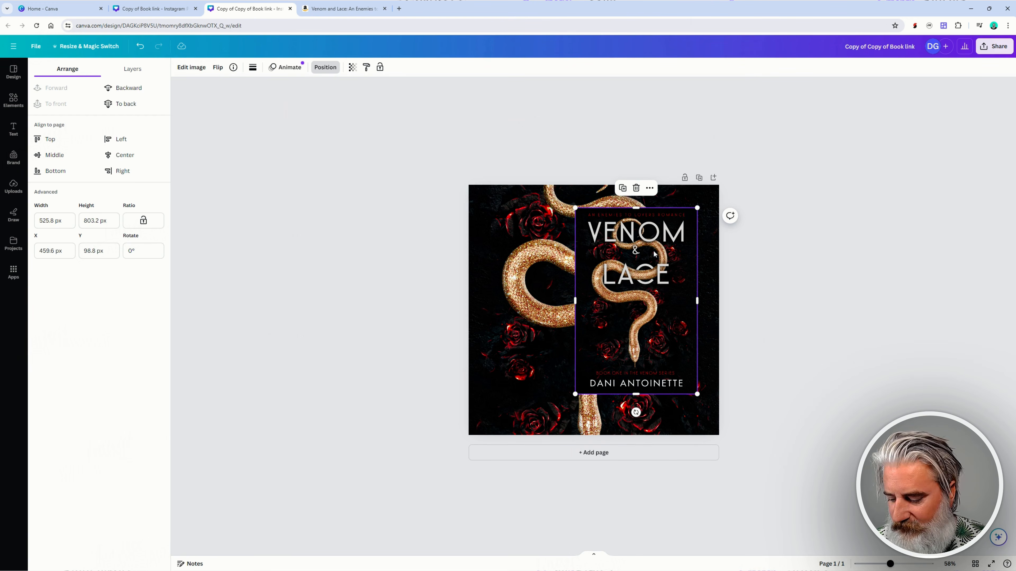
pyautogui.hotkey('ctrl', 'z')
pyautogui.hotkey('ctrl', 'z')
pyautogui.hotkey('ctrl', 'z')
pyautogui.hotkey('ctrl', 'z')
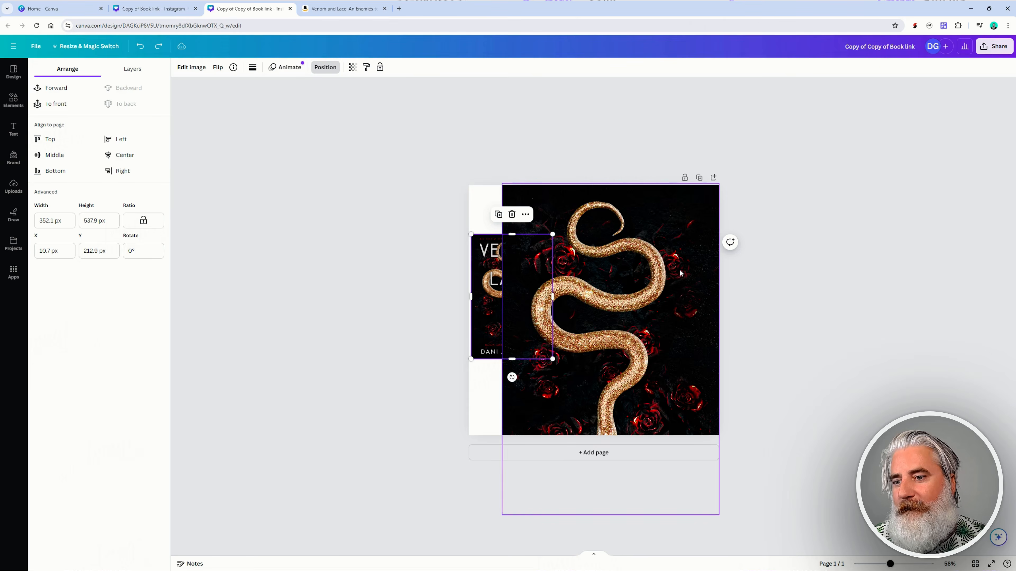
pyautogui.hotkey('ctrl', 'z')
pyautogui.hotkey('ctrl', 'z')
pyautogui.hotkey('ctrl', 'z')
pyautogui.hotkey('ctrl', 'z')
pyautogui.hotkey('ctrl', 'z')
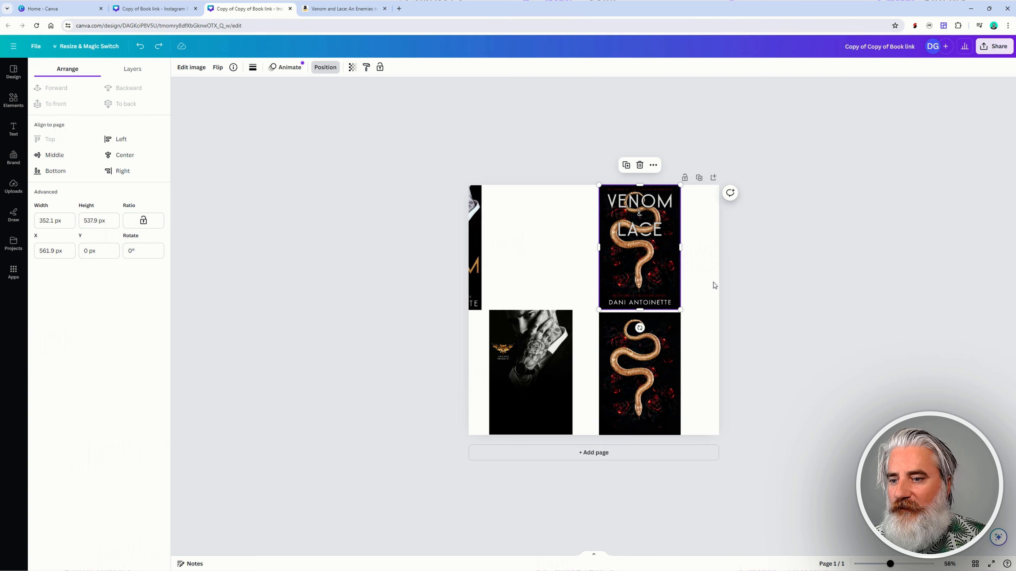
# - Remove the tattooed-hand background and the titled snake cover from the page, and place the tattooed-hand cover in its lower-left area
pyautogui.click(476, 227)
pyautogui.moveTo(476, 227); pyautogui.dragTo(590, 228)
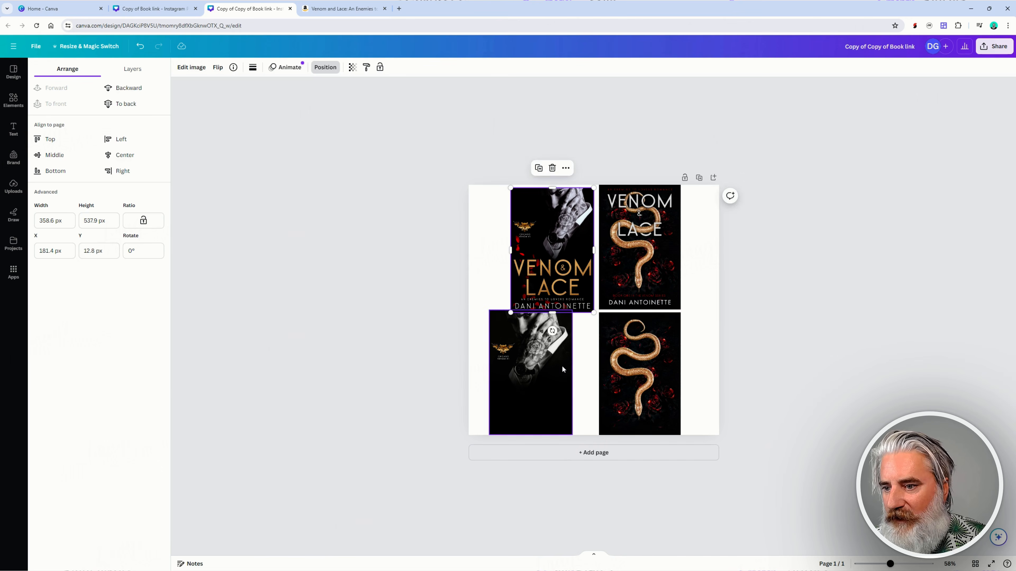
pyautogui.moveTo(562, 367); pyautogui.dragTo(173, 318)
pyautogui.moveTo(655, 254); pyautogui.dragTo(185, 455)
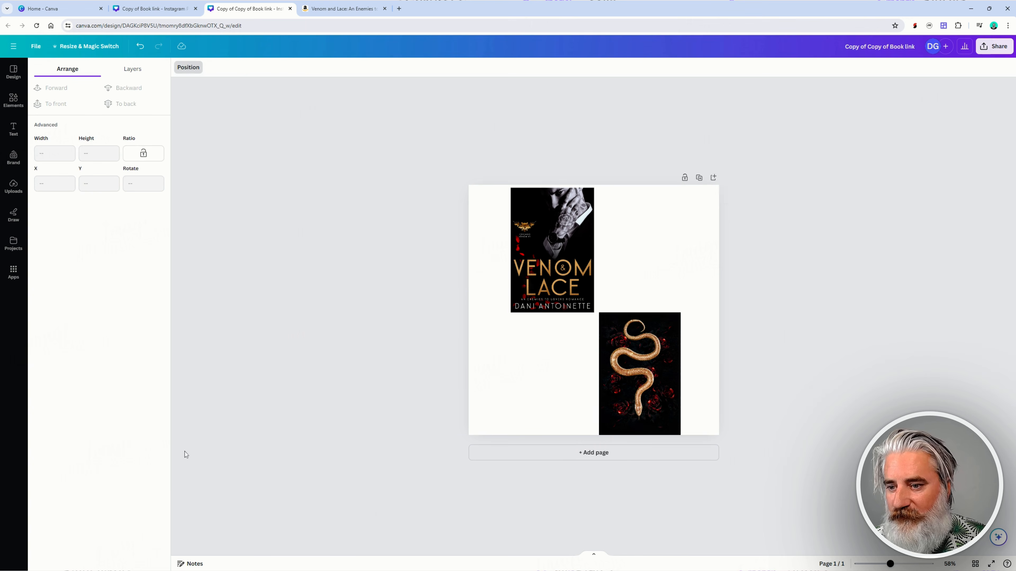
pyautogui.moveTo(552, 250); pyautogui.dragTo(526, 339)
# - Align the snake background with the page's upper-right corner and enlarge it to the full 1080 px page width
pyautogui.click(663, 381)
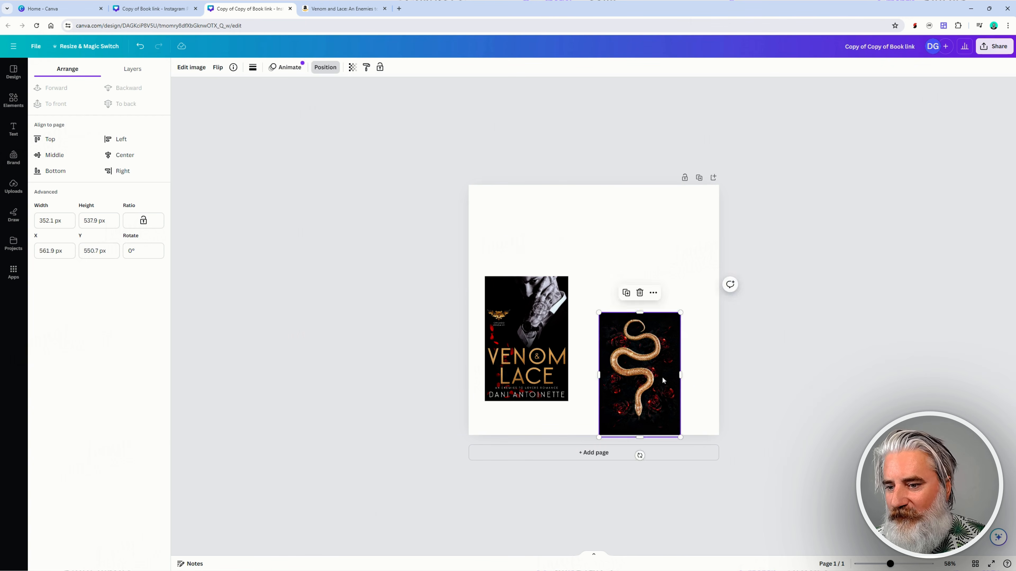
pyautogui.moveTo(663, 381); pyautogui.dragTo(676, 297)
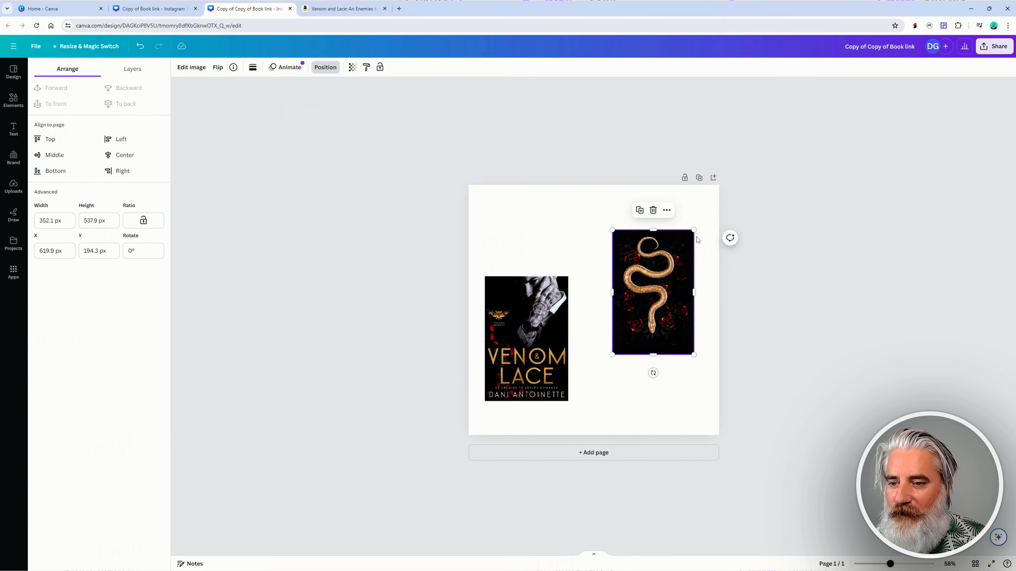
pyautogui.moveTo(693, 231)
pyautogui.mouseDown()
pyautogui.moveTo(719, 189)
pyautogui.moveTo(694, 235)
pyautogui.mouseUp()
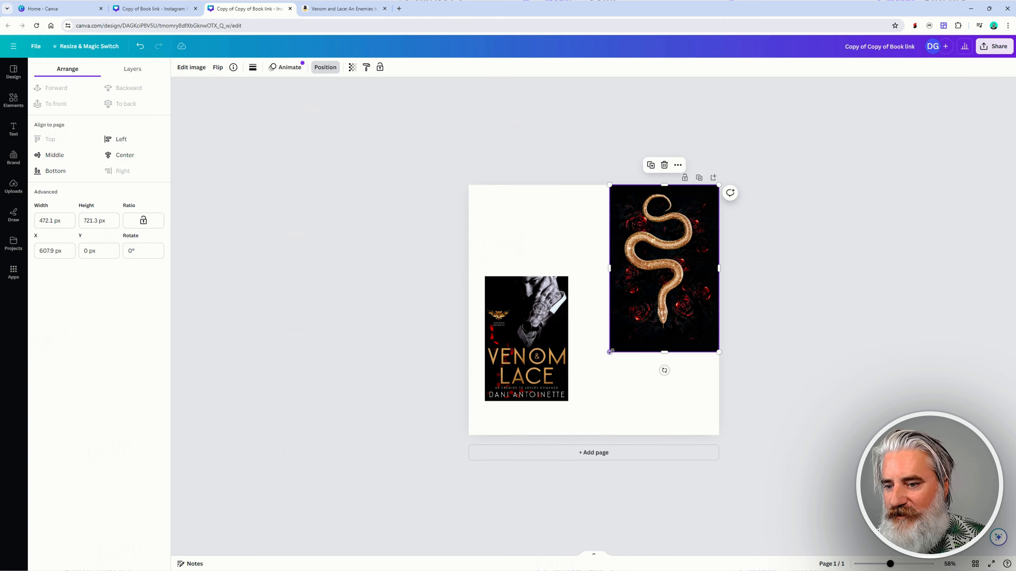
pyautogui.moveTo(610, 351); pyautogui.dragTo(460, 562)
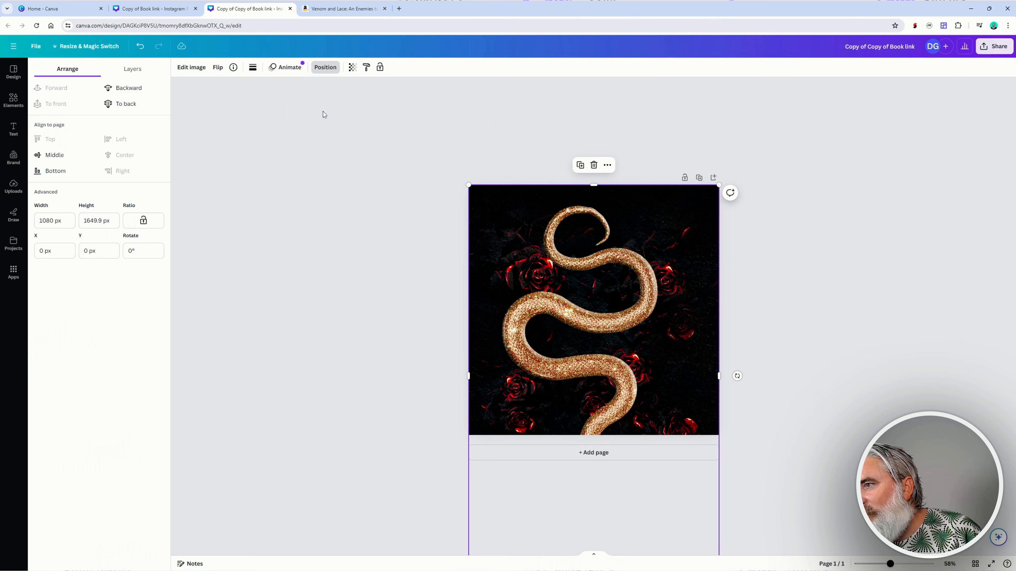
# - Send the snake background behind the tattooed-hand cover and place the cover in the page's lower-right area
pyautogui.click(329, 69)
pyautogui.click(325, 68)
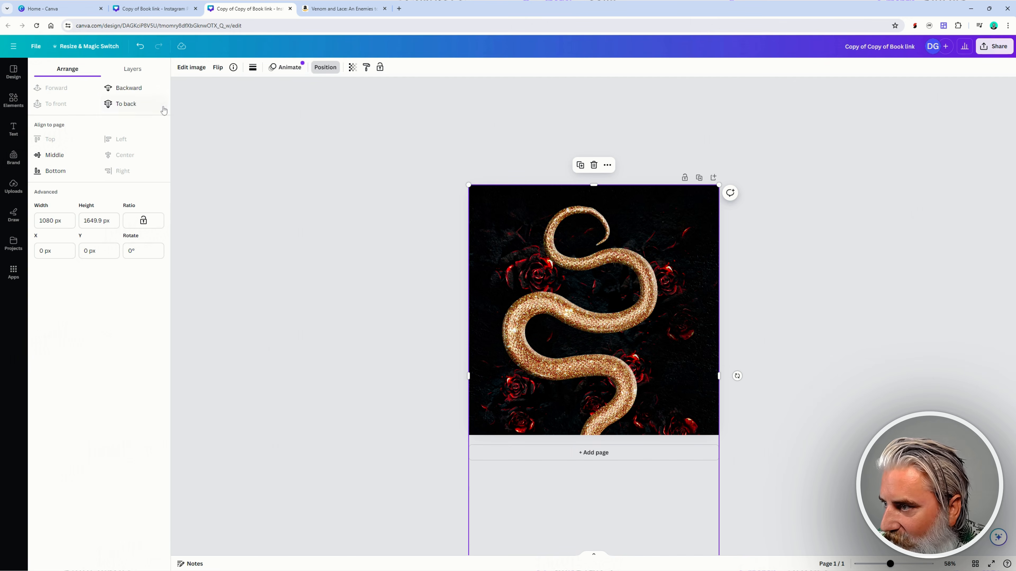
pyautogui.click(136, 91)
pyautogui.moveTo(544, 344); pyautogui.dragTo(686, 361)
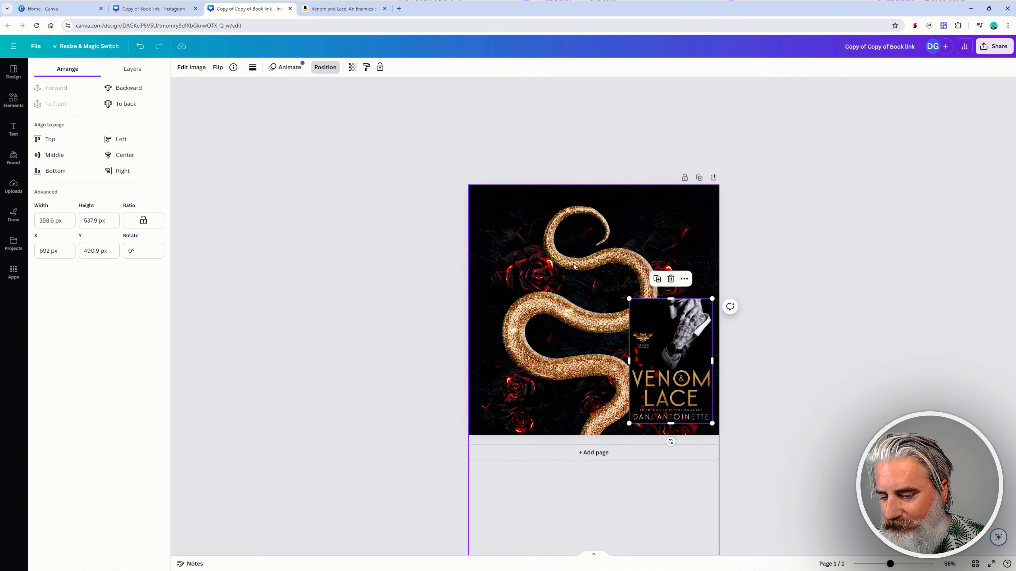
pyautogui.scroll(3, 575, 269)
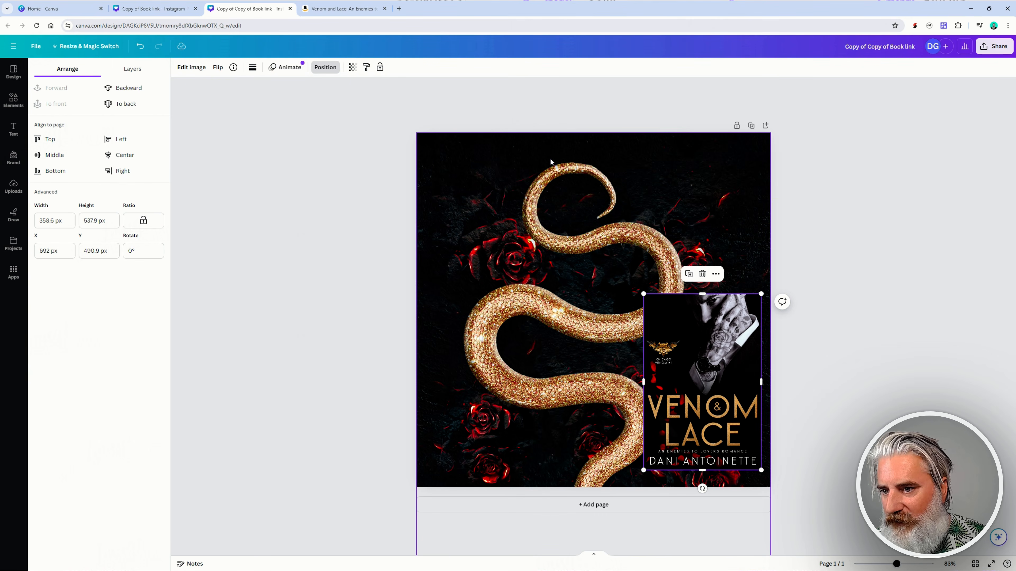
pyautogui.scroll(-3, 853, 229)
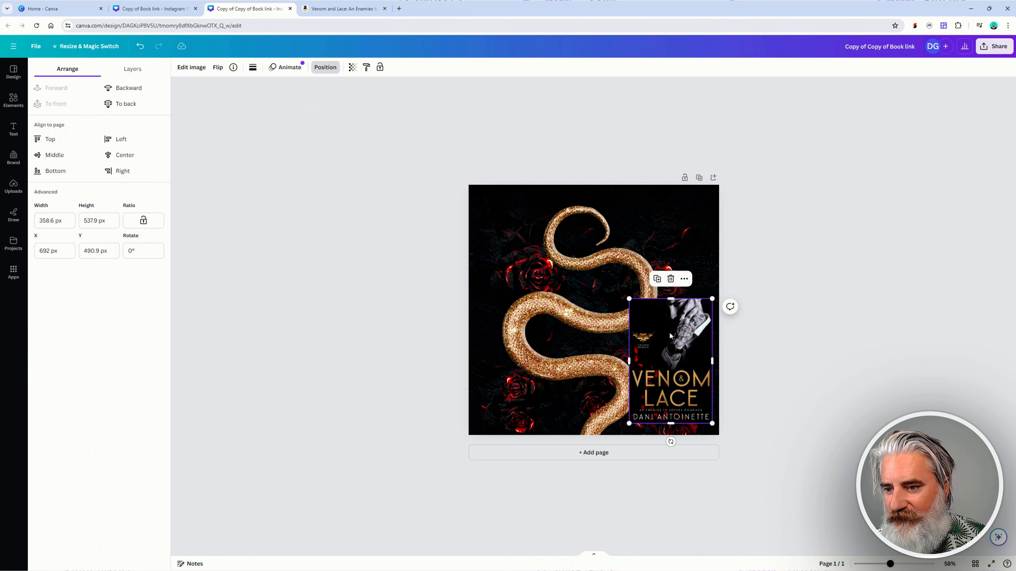
pyautogui.moveTo(670, 334); pyautogui.dragTo(656, 322)
# - Enlarge the snake background to about 1696 px wide, shift it so the snake's head hangs beside the cover, and nudge the cover slightly down
pyautogui.click(567, 289)
pyautogui.moveTo(566, 290)
pyautogui.mouseDown()
pyautogui.moveTo(566, 280)
pyautogui.moveTo(567, 290)
pyautogui.mouseUp()
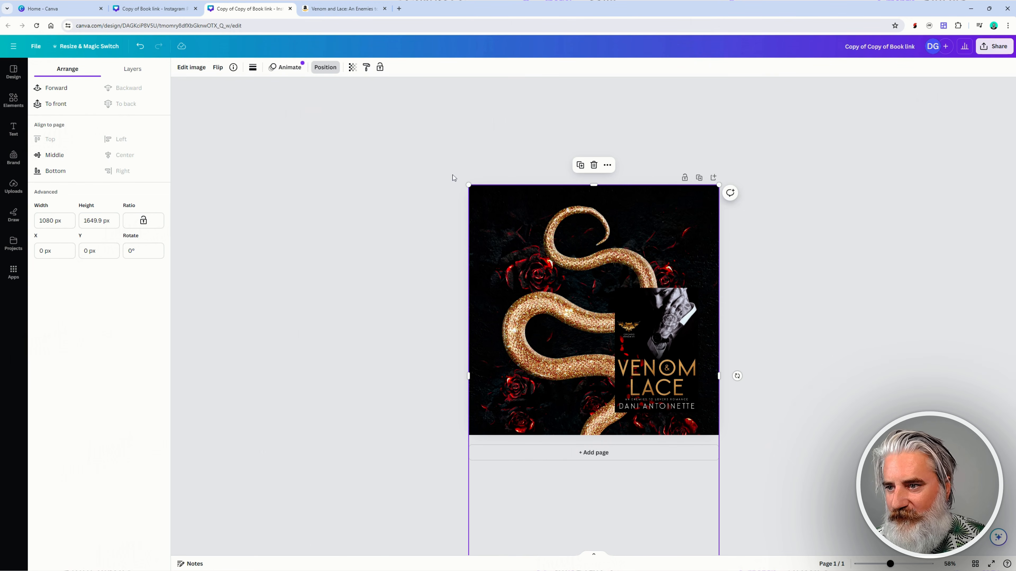
pyautogui.moveTo(469, 182); pyautogui.dragTo(268, 6)
pyautogui.moveTo(532, 231); pyautogui.dragTo(530, 167)
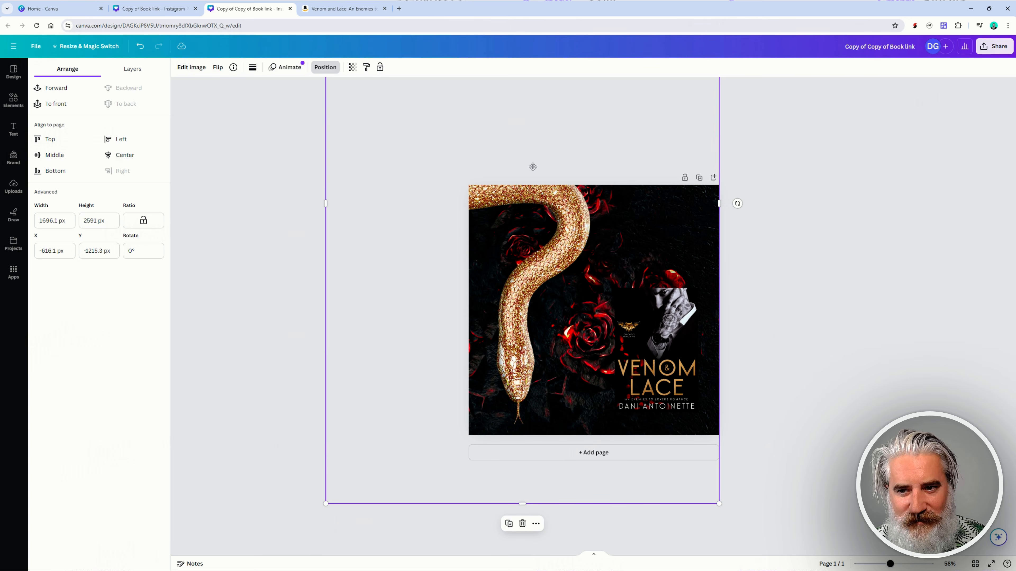
pyautogui.moveTo(680, 339)
pyautogui.mouseDown()
pyautogui.moveTo(658, 341)
pyautogui.moveTo(679, 344)
pyautogui.mouseUp()
pyautogui.click(551, 257)
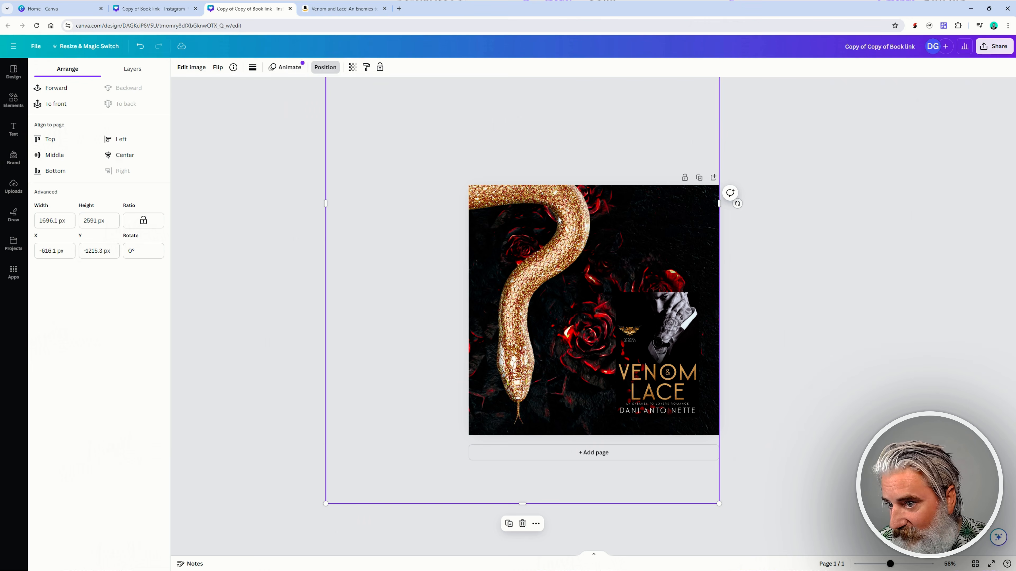
# - Flip the snake background horizontally and shift it right to about X -503 px
pyautogui.click(679, 347)
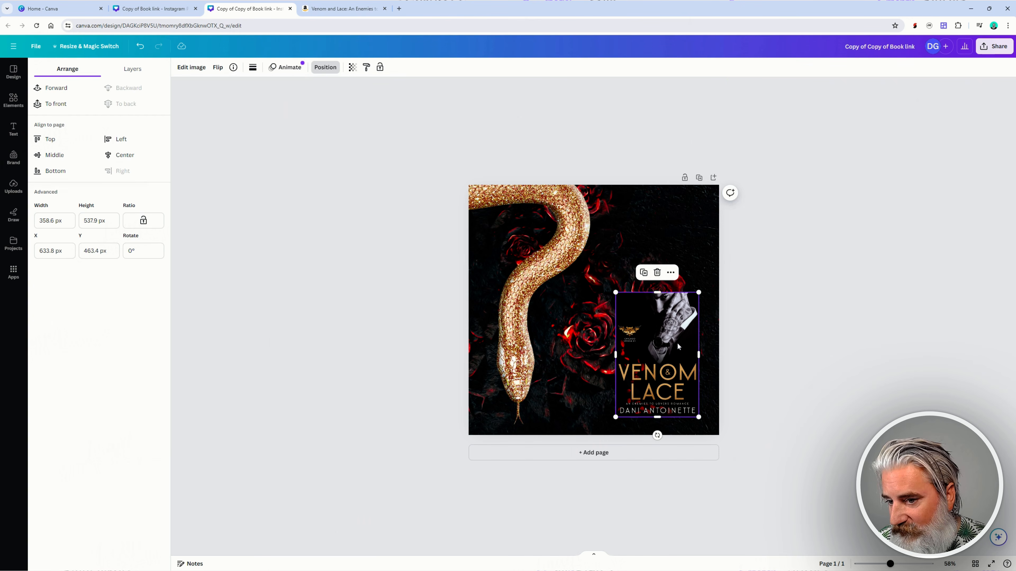
pyautogui.click(540, 256)
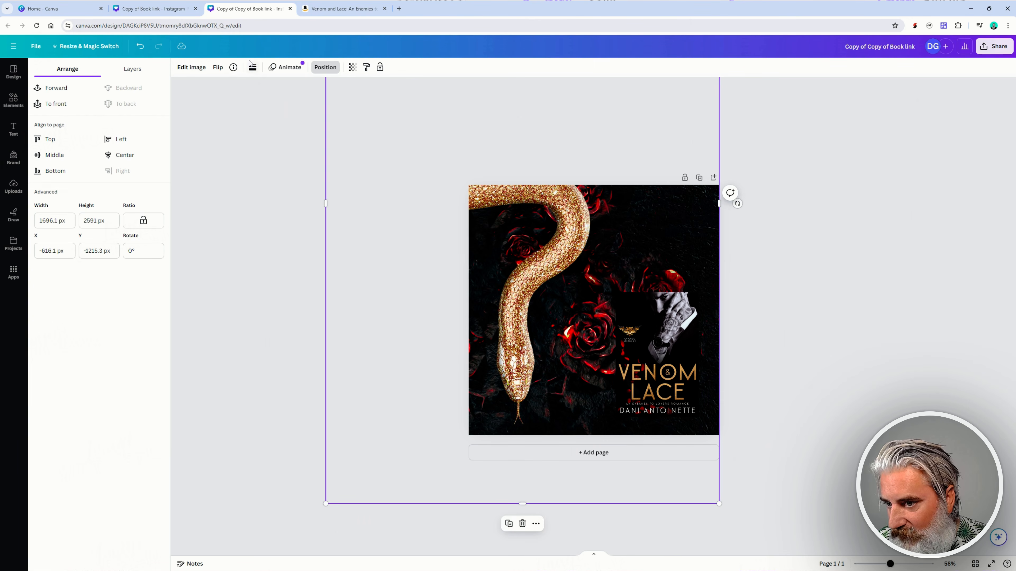
pyautogui.click(218, 67)
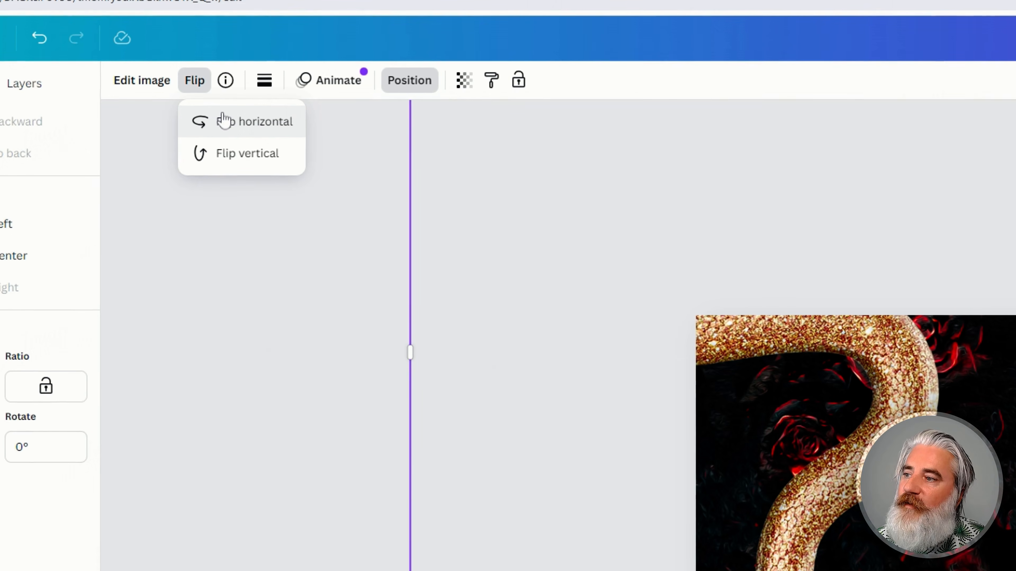
pyautogui.click(228, 122)
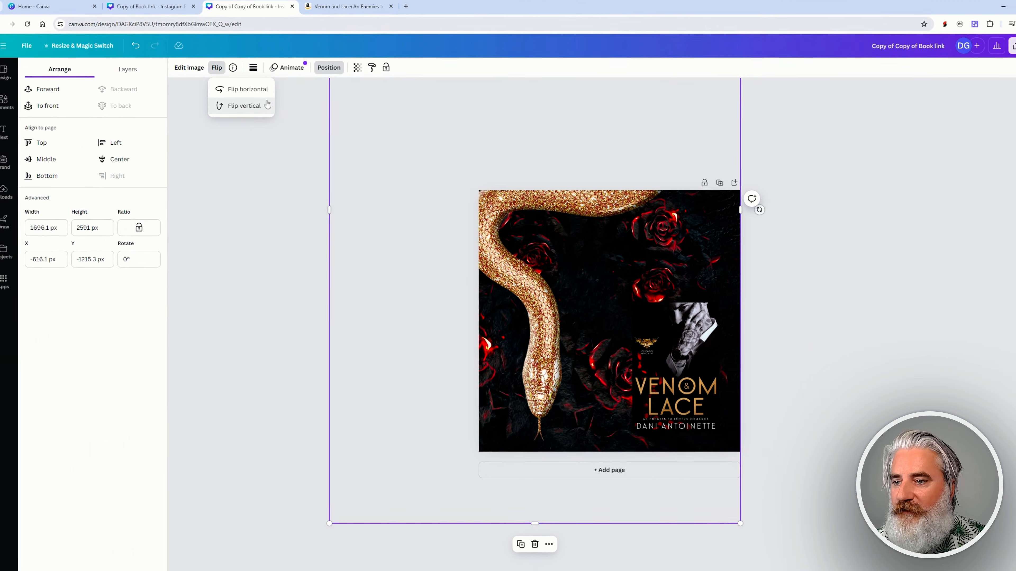
pyautogui.moveTo(488, 197); pyautogui.dragTo(513, 197)
# - Compare the snake background's opposite horizontal orientation, and flip it back
pyautogui.click(221, 68)
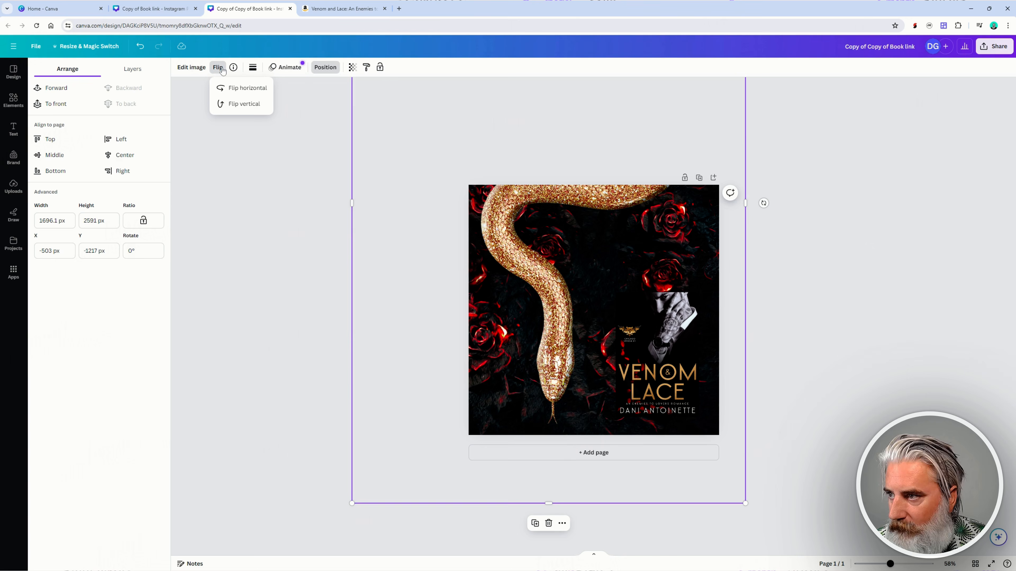
pyautogui.click(243, 89)
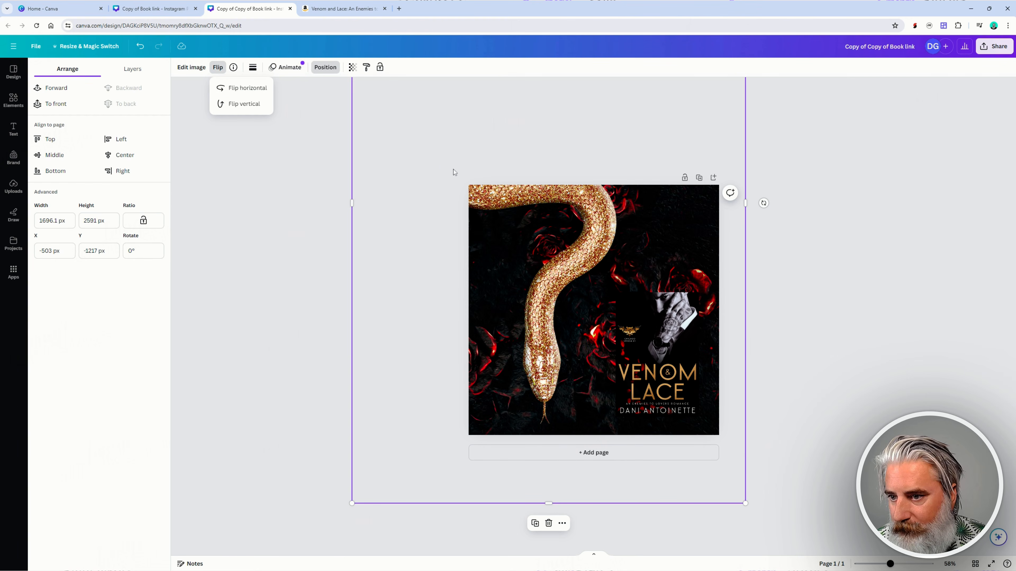
pyautogui.click(239, 89)
# - Reduce the snake background to about 1544 px wide and reposition it flush with the page's right edge
pyautogui.moveTo(591, 260)
pyautogui.mouseDown()
pyautogui.moveTo(587, 277)
pyautogui.moveTo(596, 264)
pyautogui.mouseUp()
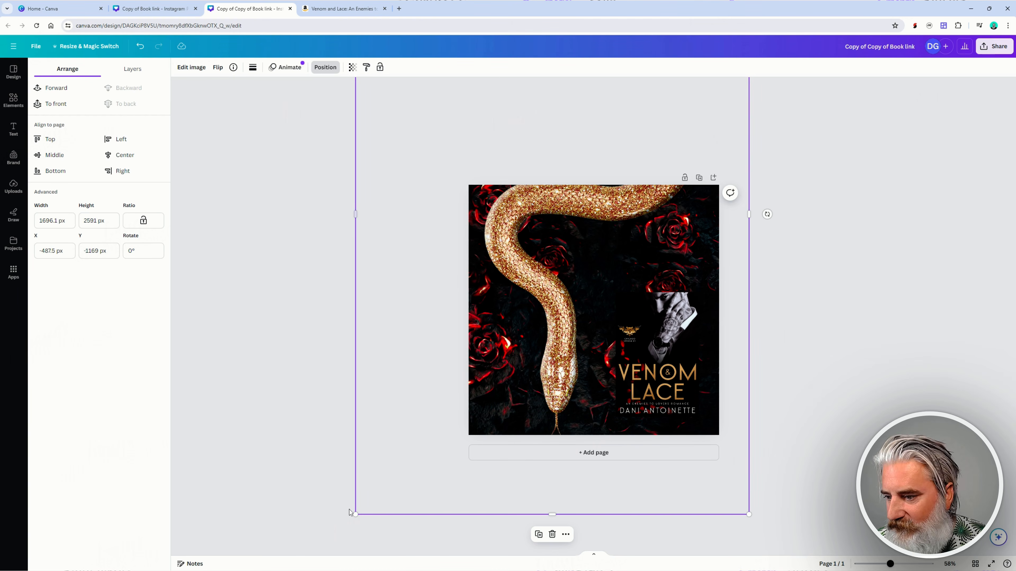
pyautogui.moveTo(355, 513); pyautogui.dragTo(393, 461)
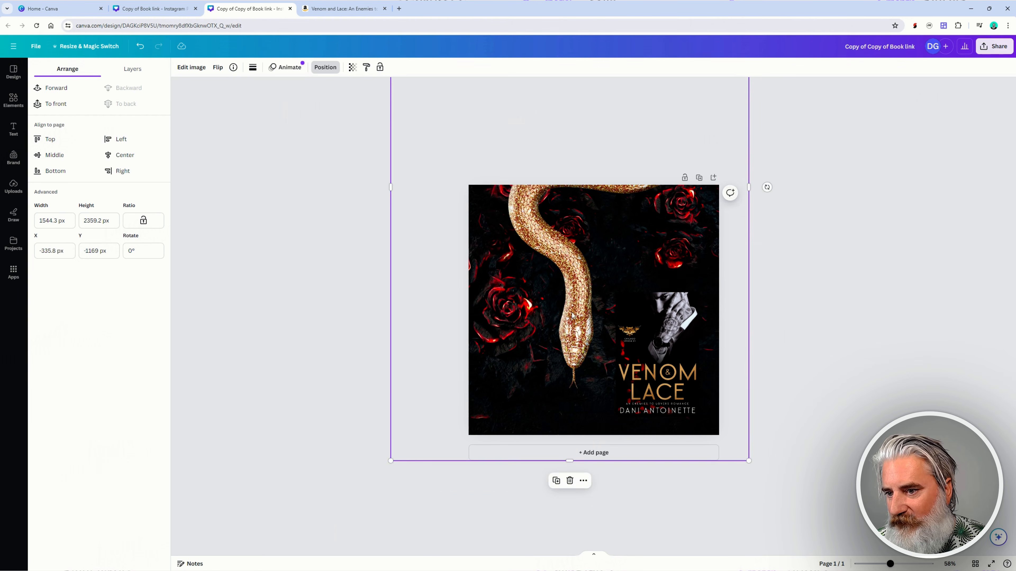
pyautogui.moveTo(573, 317); pyautogui.dragTo(536, 335)
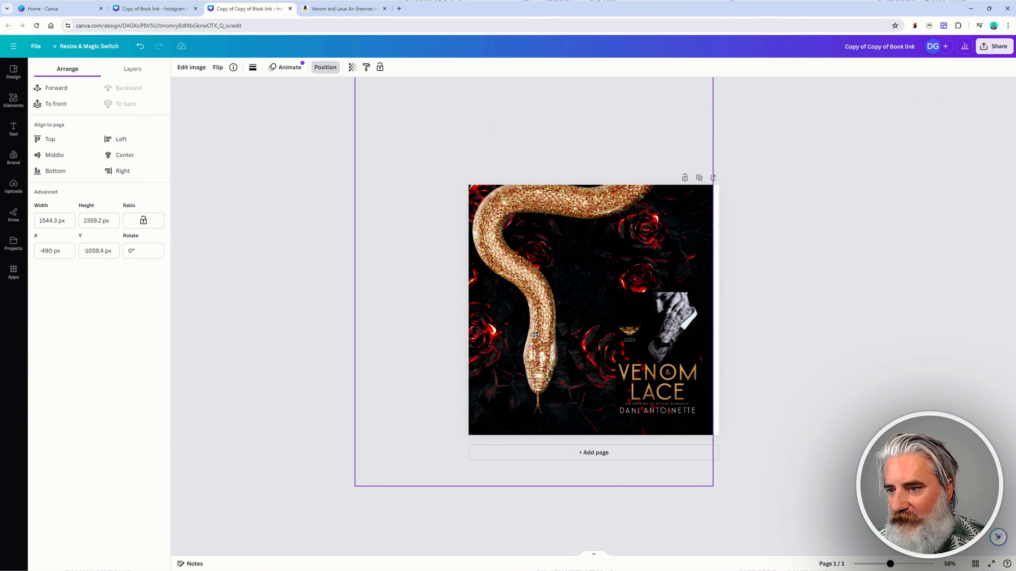
# - Raise the Venom and Lace cover to about X 675, Y 235 px and lower the snake background to about Y -1005 px
pyautogui.moveTo(662, 367); pyautogui.dragTo(667, 317)
pyautogui.click(596, 310)
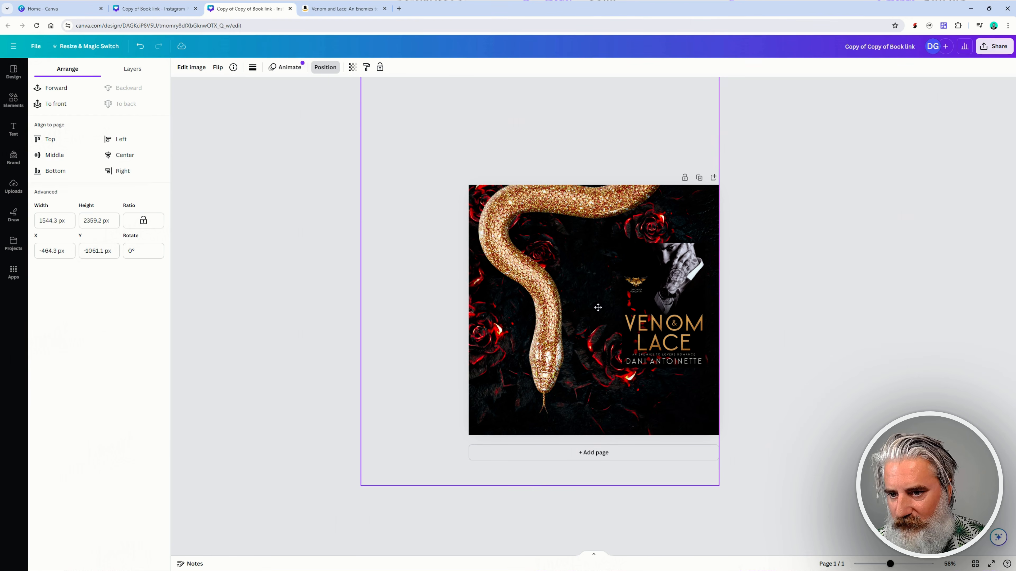
pyautogui.click(665, 294)
pyautogui.moveTo(665, 295); pyautogui.dragTo(667, 295)
pyautogui.moveTo(564, 287); pyautogui.dragTo(567, 300)
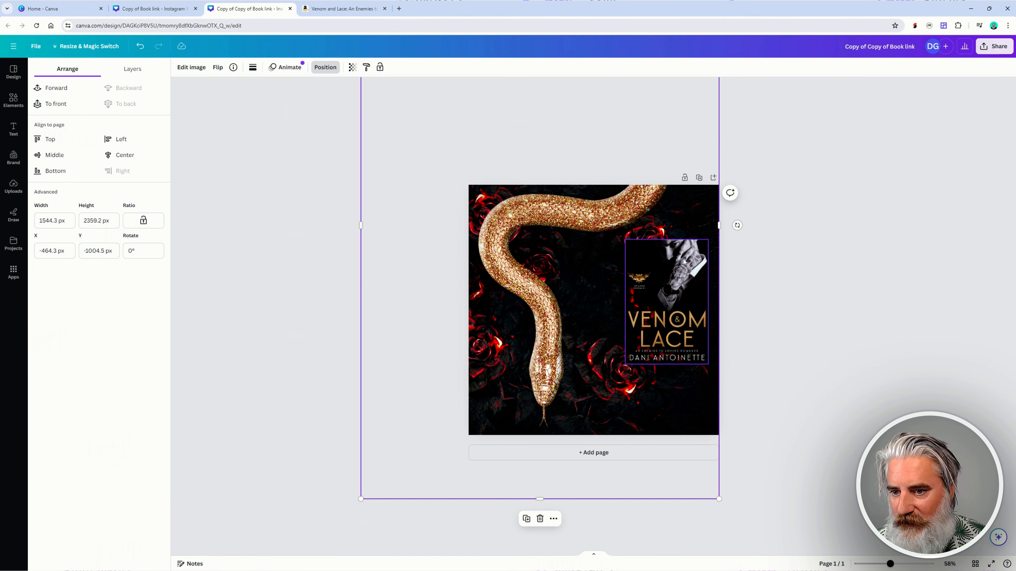
# - Apply a black Glow shadow to the Venom and Lace cover with size 15, blur 30 and intensity 60
pyautogui.click(678, 280)
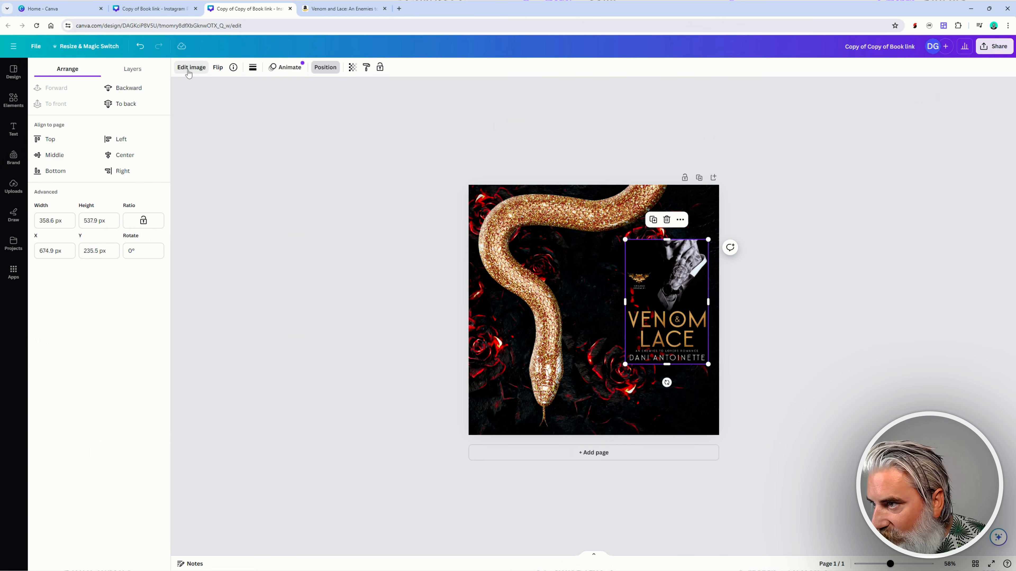
pyautogui.click(184, 66)
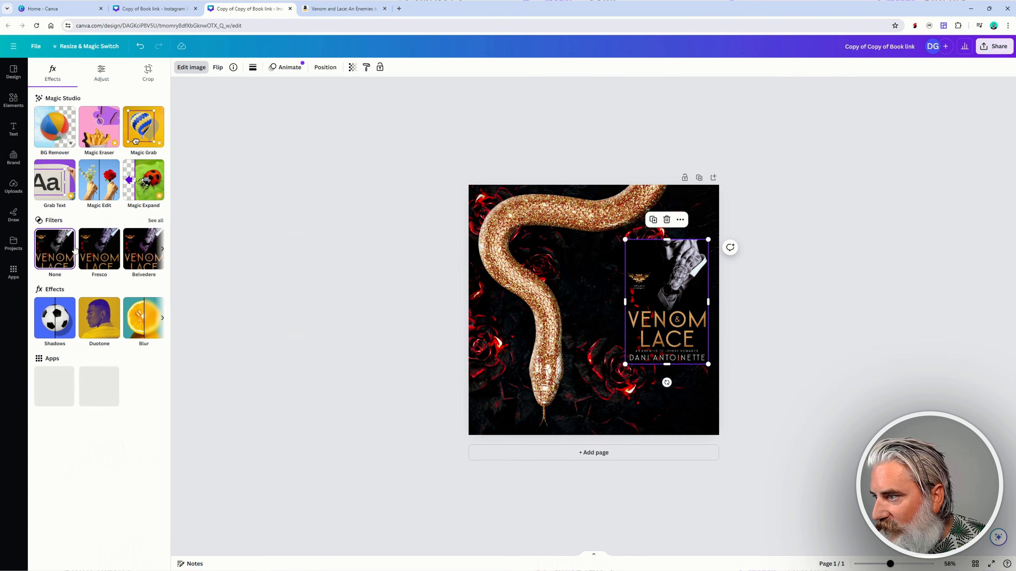
pyautogui.click(56, 319)
pyautogui.click(60, 162)
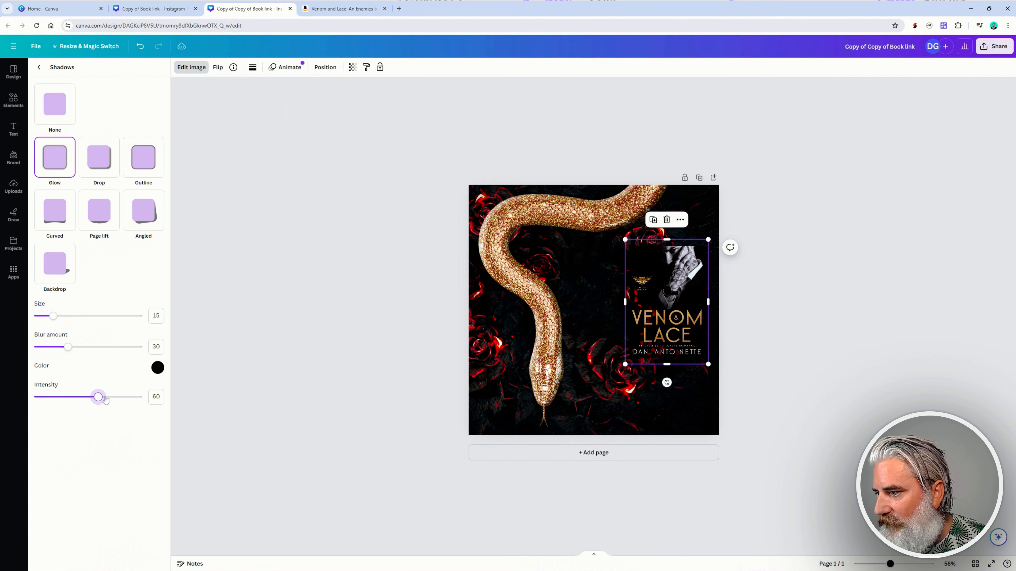
# - Enlarge the Venom and Lace cover to fill the page's lower-right area beside the snake, leaving a small margin to the edges
pyautogui.moveTo(664, 303); pyautogui.dragTo(636, 349)
pyautogui.moveTo(686, 287); pyautogui.dragTo(715, 247)
pyautogui.moveTo(670, 305); pyautogui.dragTo(670, 299)
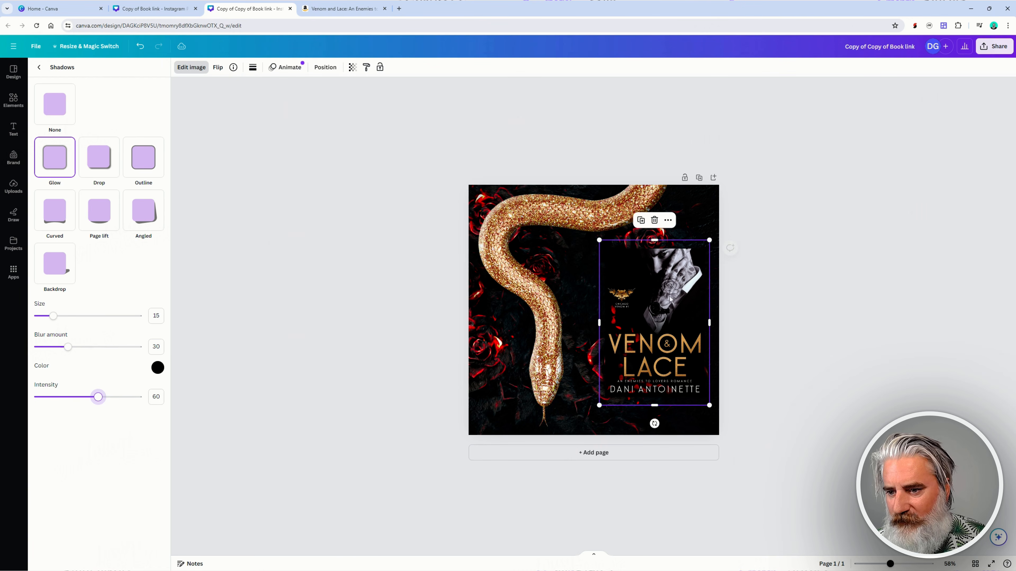
pyautogui.click(802, 349)
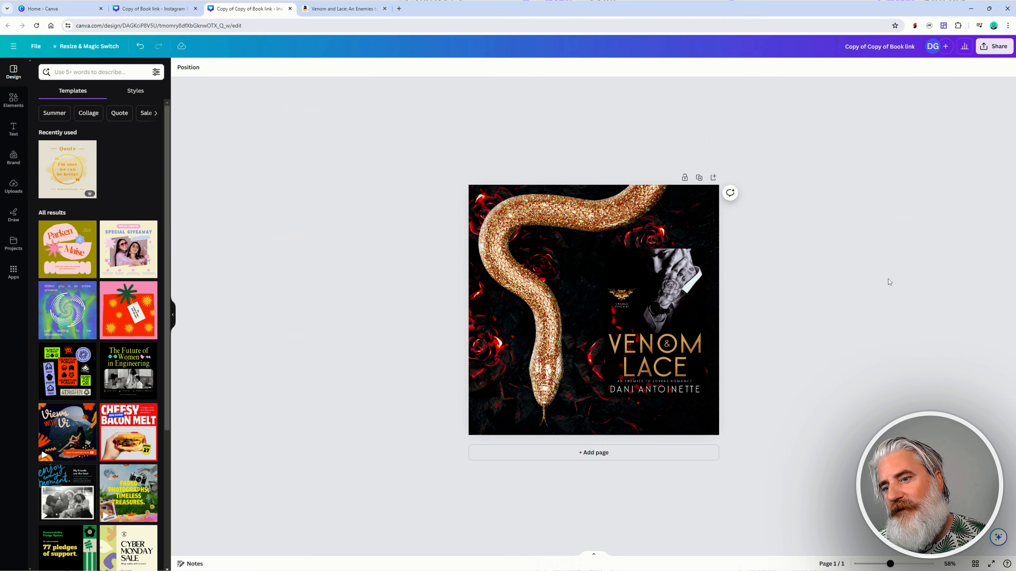
pyautogui.click(696, 314)
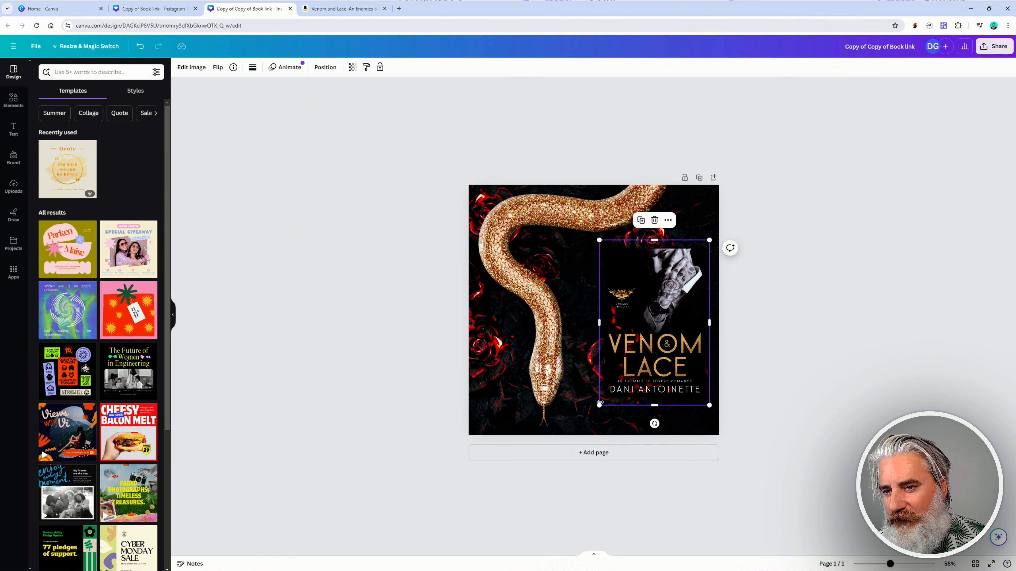
pyautogui.moveTo(599, 406); pyautogui.dragTo(579, 435)
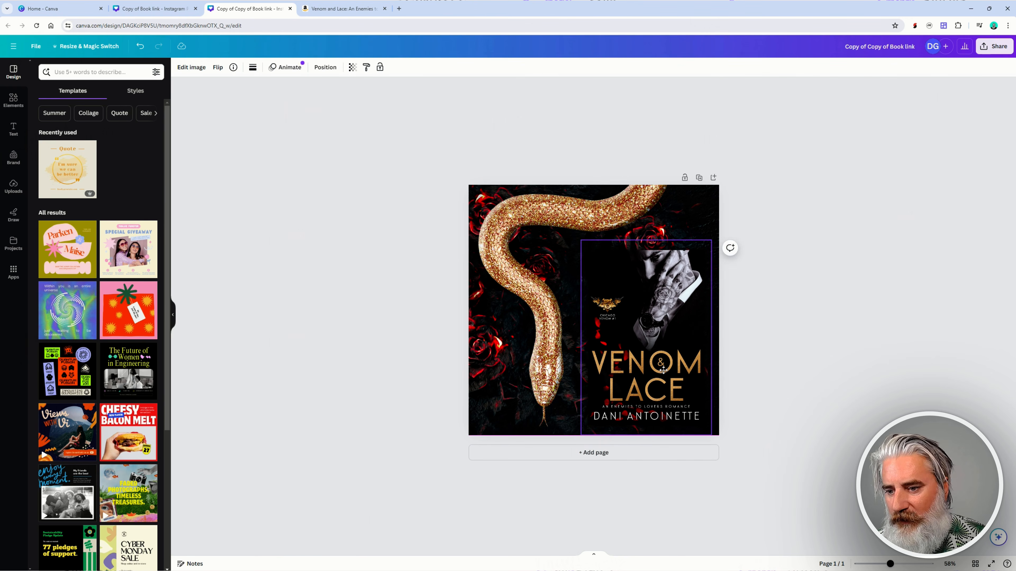
pyautogui.moveTo(657, 371); pyautogui.dragTo(663, 363)
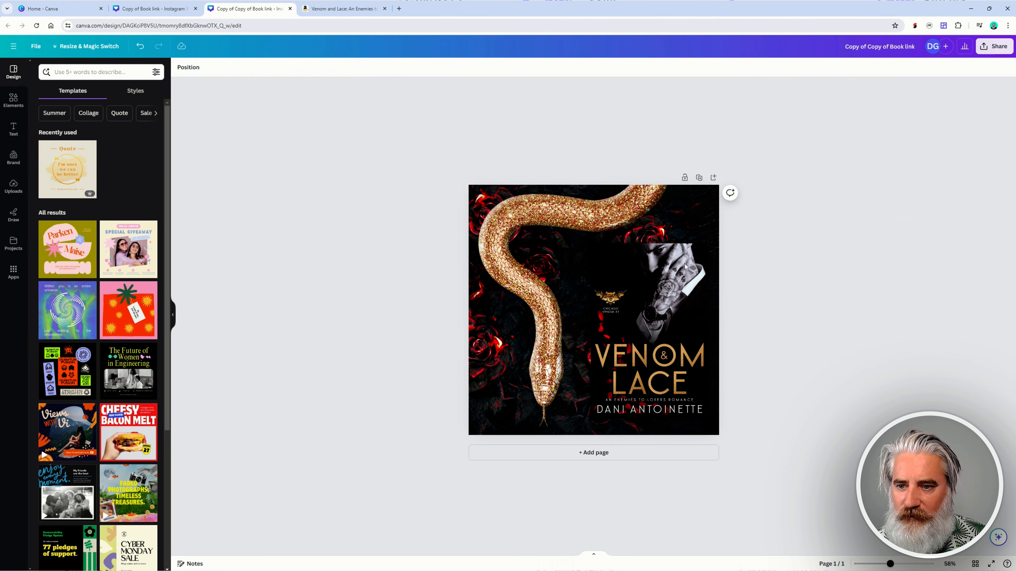
# - Review the Glow shadow settings on the Venom and Lace cover and check the composition with nothing selected
pyautogui.click(192, 67)
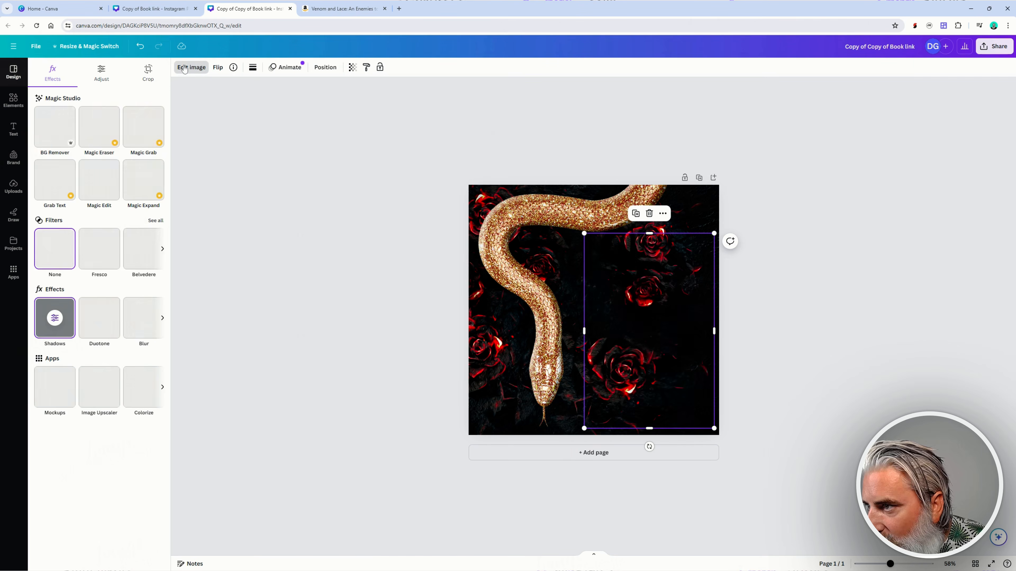
pyautogui.click(59, 328)
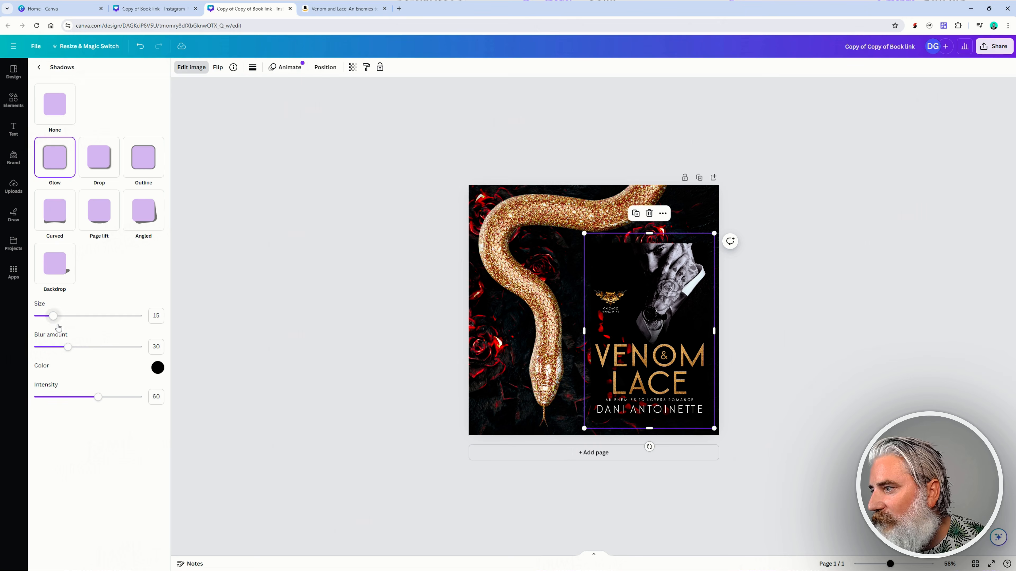
pyautogui.click(850, 261)
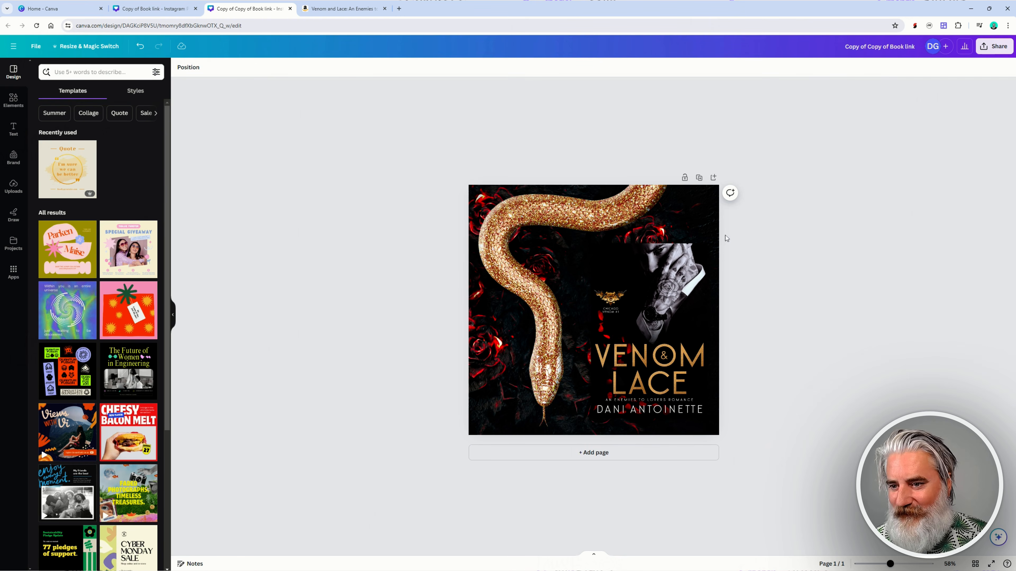
pyautogui.click(700, 323)
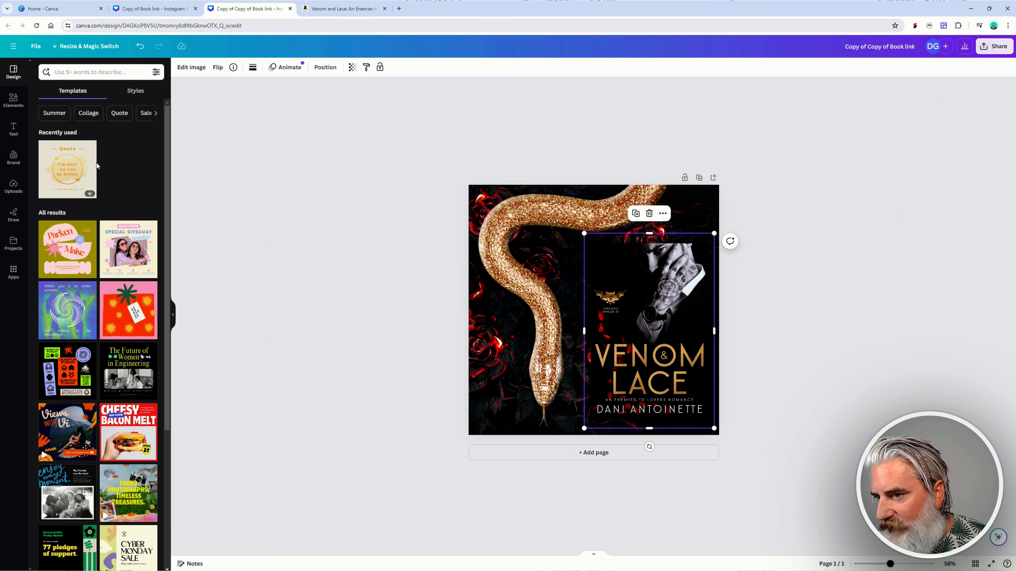
pyautogui.click(248, 201)
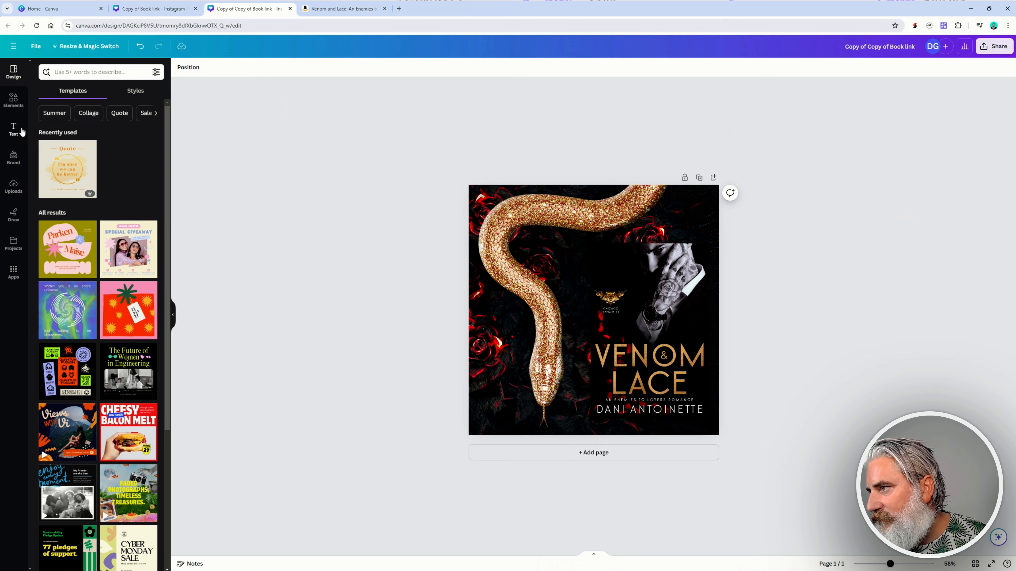
# - Insert a tan rectangle and stretch it into a thin horizontal band across the full page width
pyautogui.click(14, 100)
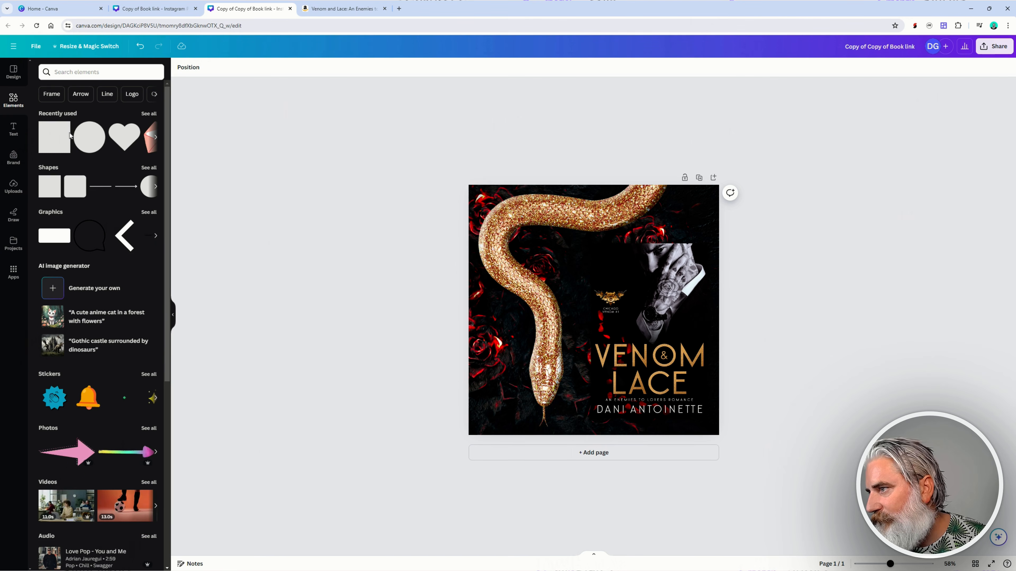
pyautogui.press('r')
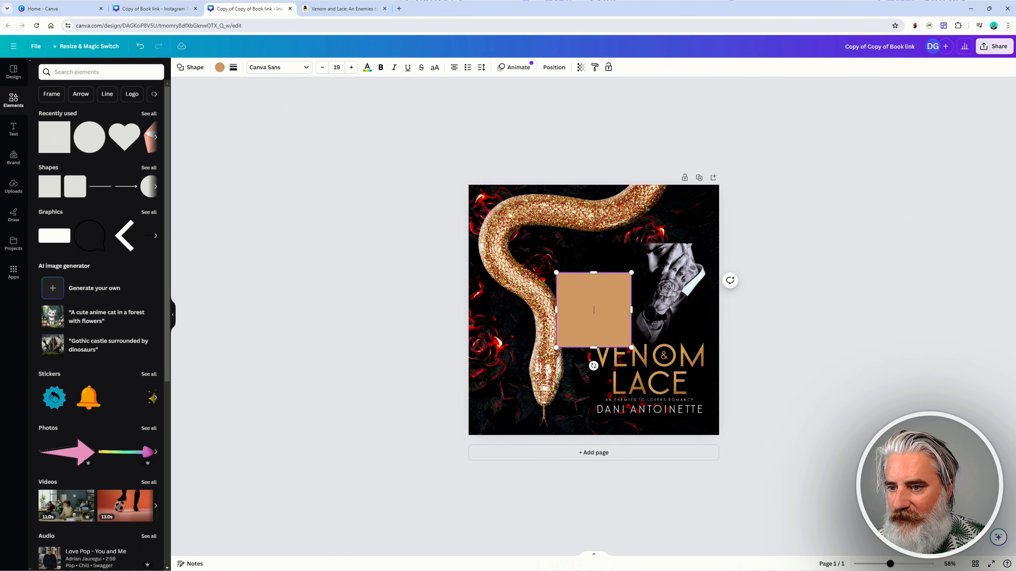
pyautogui.moveTo(556, 316); pyautogui.dragTo(475, 316)
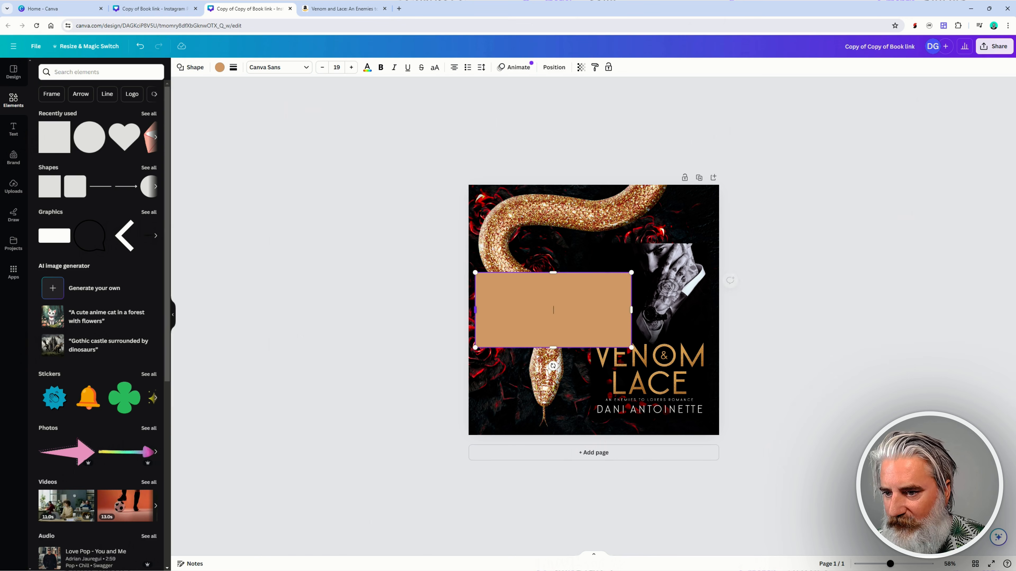
pyautogui.moveTo(553, 272); pyautogui.dragTo(544, 314)
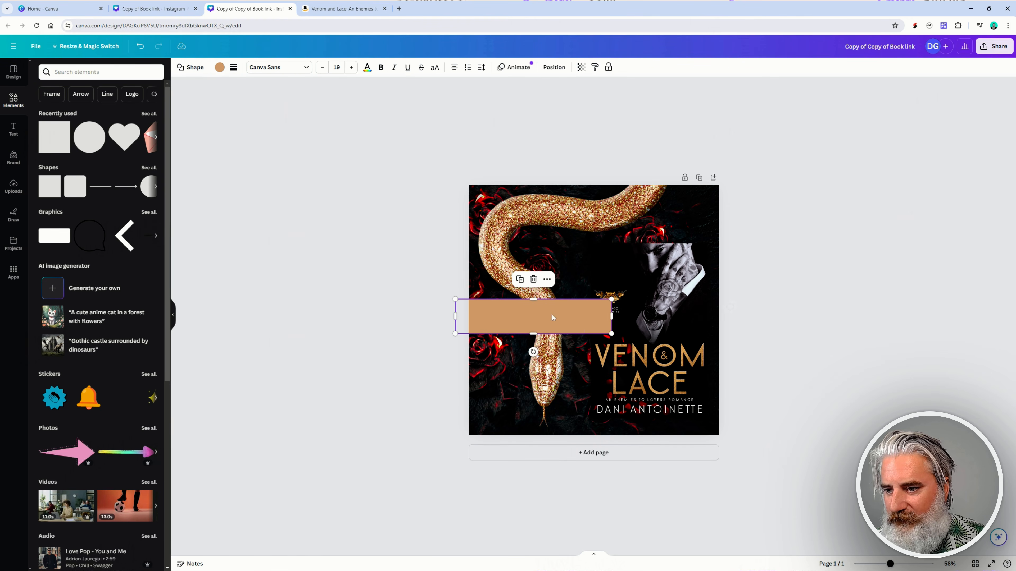
pyautogui.moveTo(612, 316); pyautogui.dragTo(815, 317)
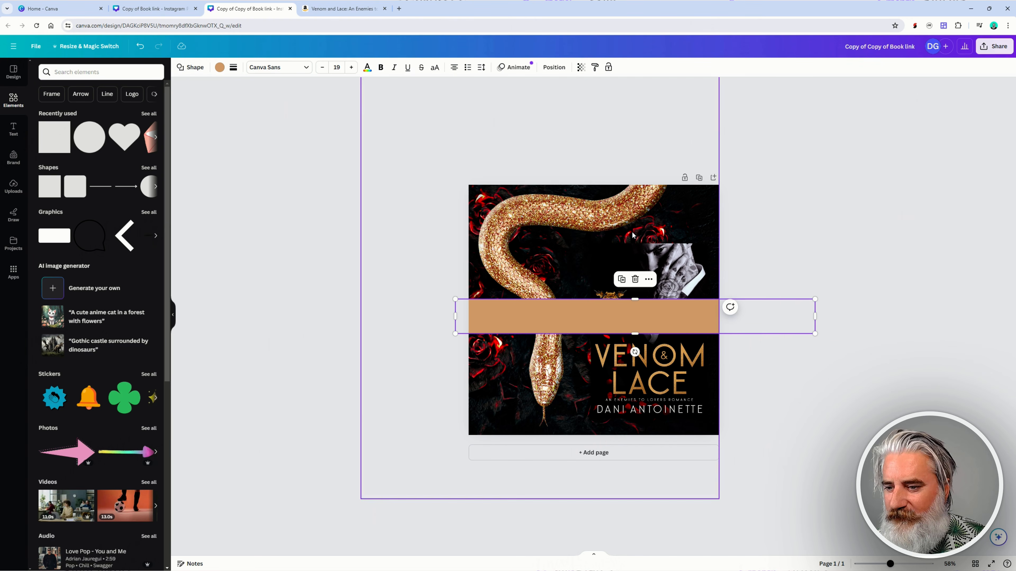
# - Fully lock the snake background image in place
pyautogui.click(643, 256)
pyautogui.click(533, 211)
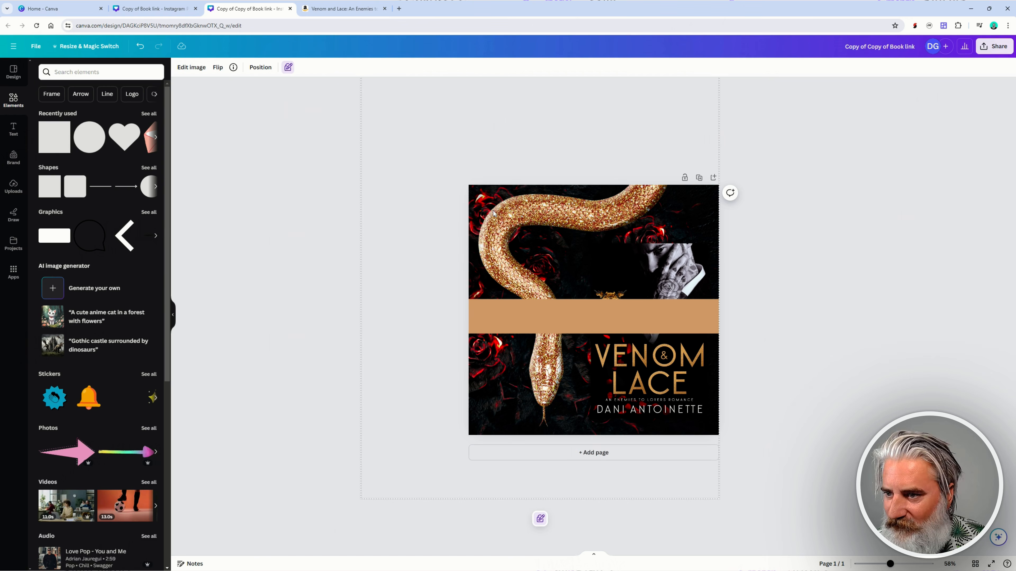
pyautogui.click(286, 69)
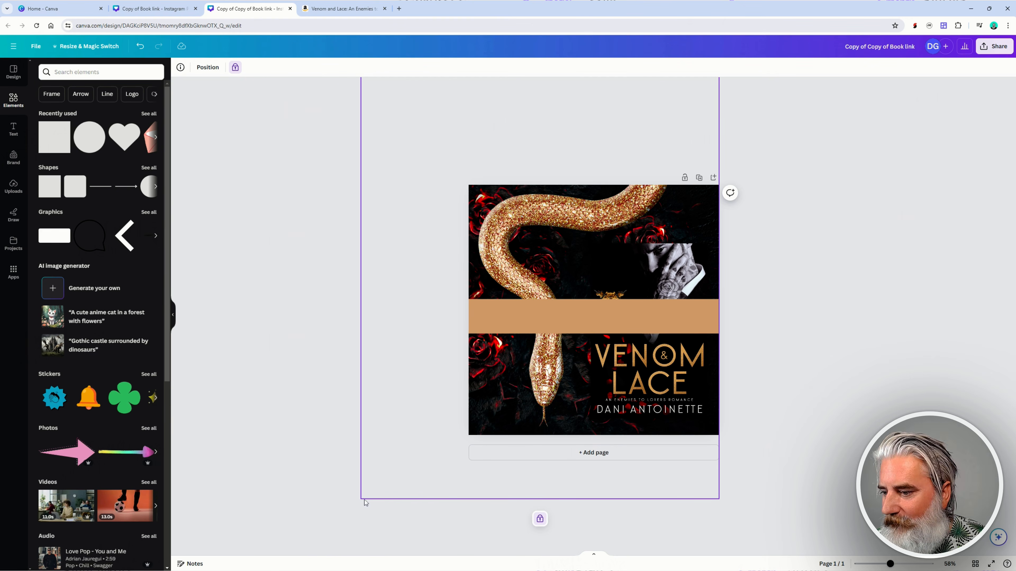
pyautogui.click(298, 438)
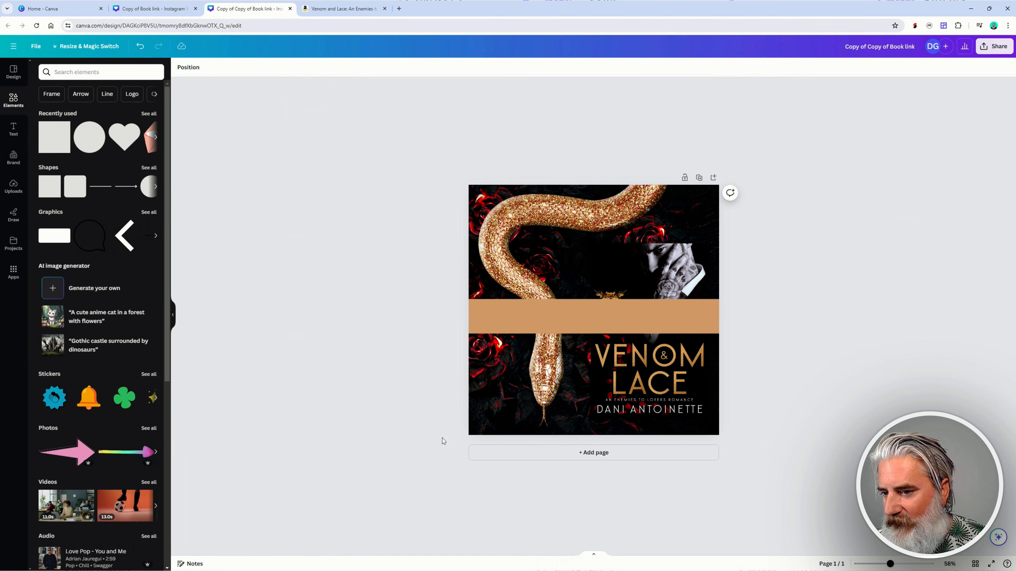
pyautogui.click(431, 392)
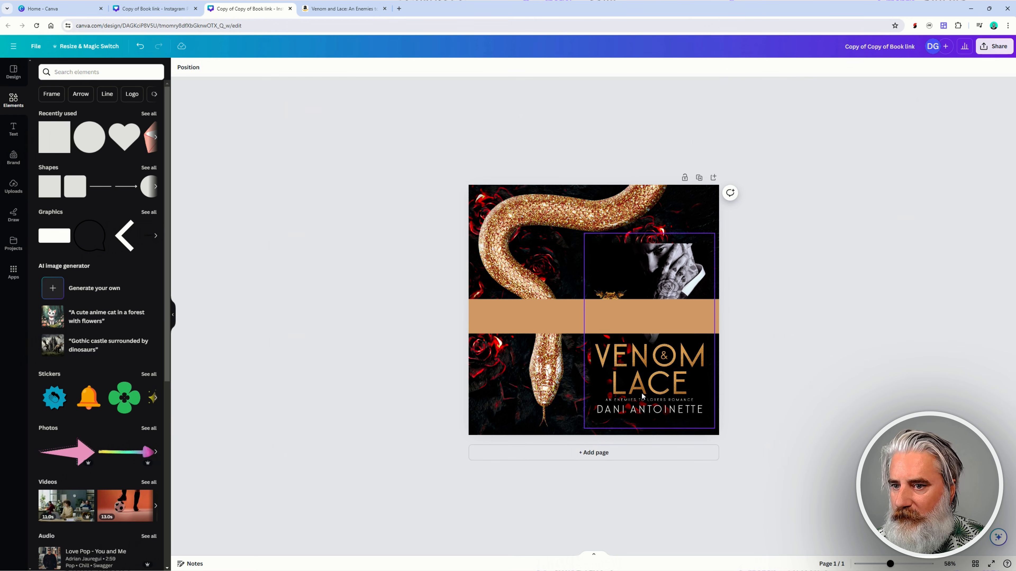
# - Remove the tan band from the page and insert a heart shape
pyautogui.moveTo(530, 318); pyautogui.dragTo(127, 336)
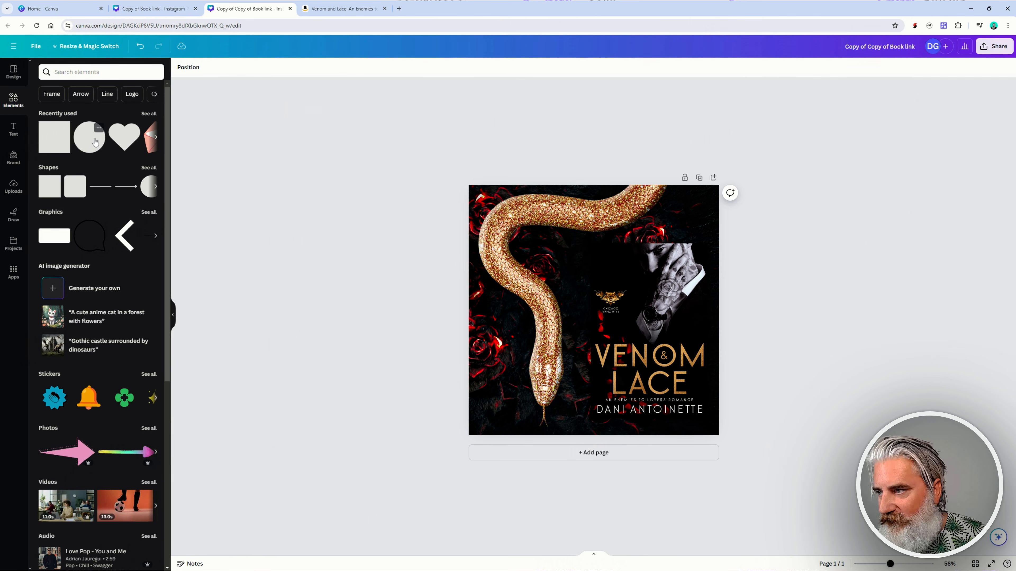
pyautogui.click(125, 137)
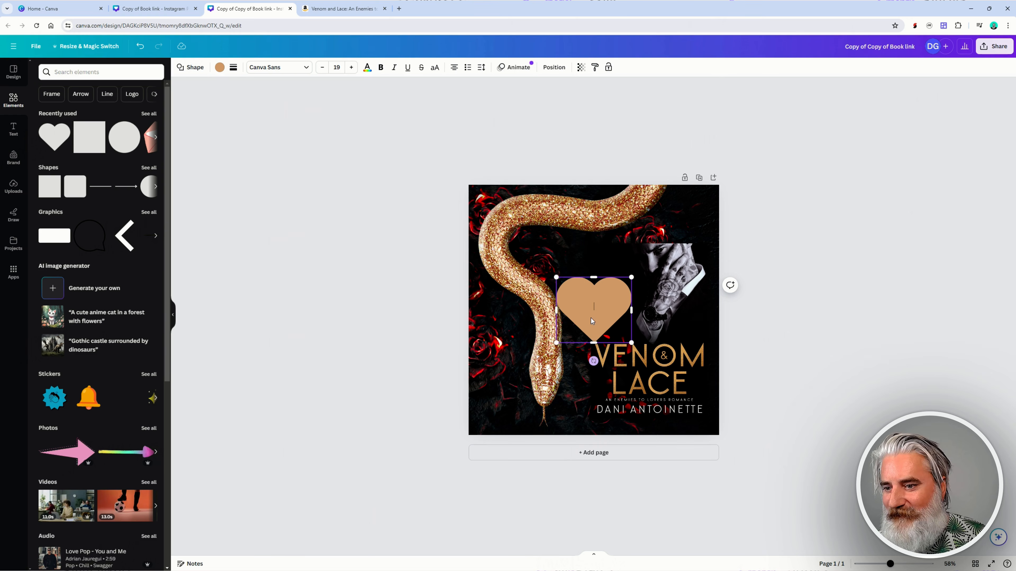
# - Delete the heart shape, insert a circle and place it partly overhanging the page's upper-right corner
pyautogui.click(310, 258)
pyautogui.click(579, 308)
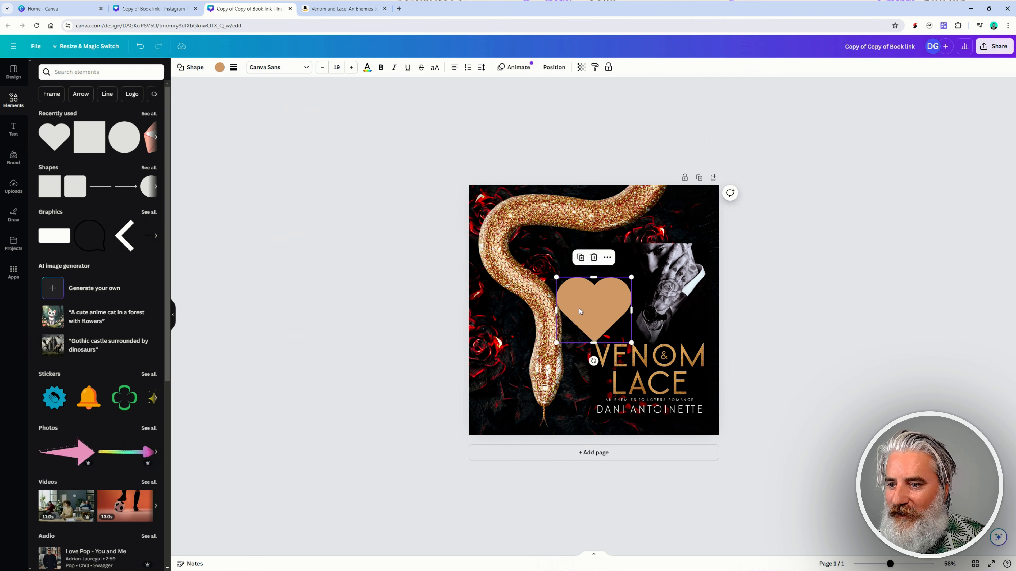
pyautogui.press('Delete')
pyautogui.click(124, 136)
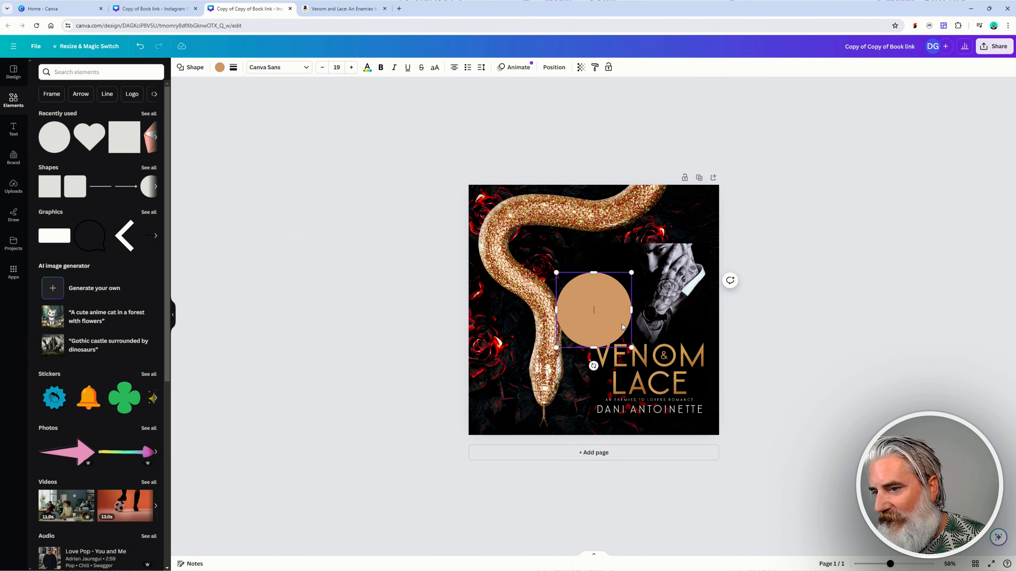
pyautogui.moveTo(599, 320); pyautogui.dragTo(708, 208)
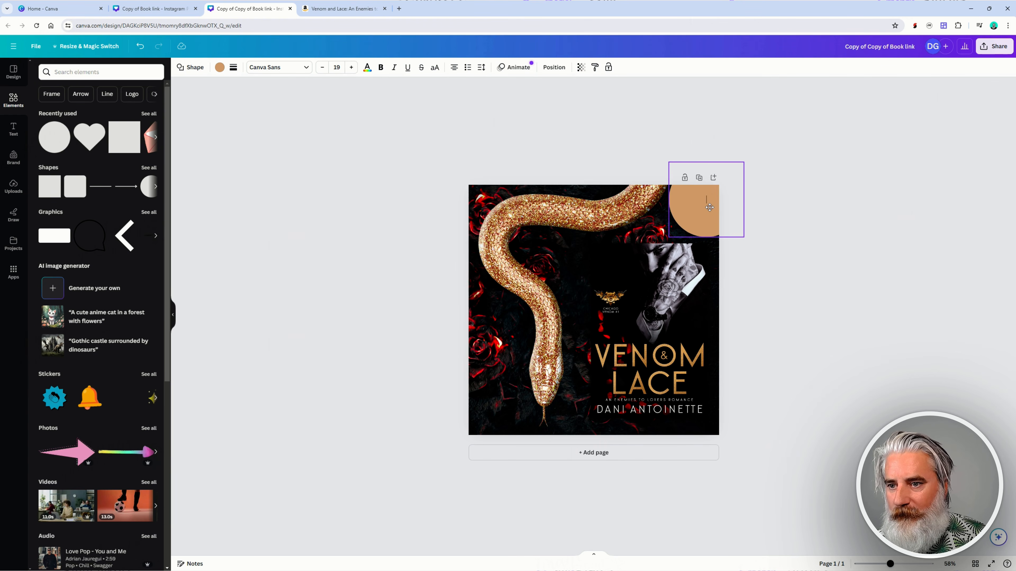
# - Recolour the corner circle red #FC0002 by sampling a rose in the background image
pyautogui.click(219, 68)
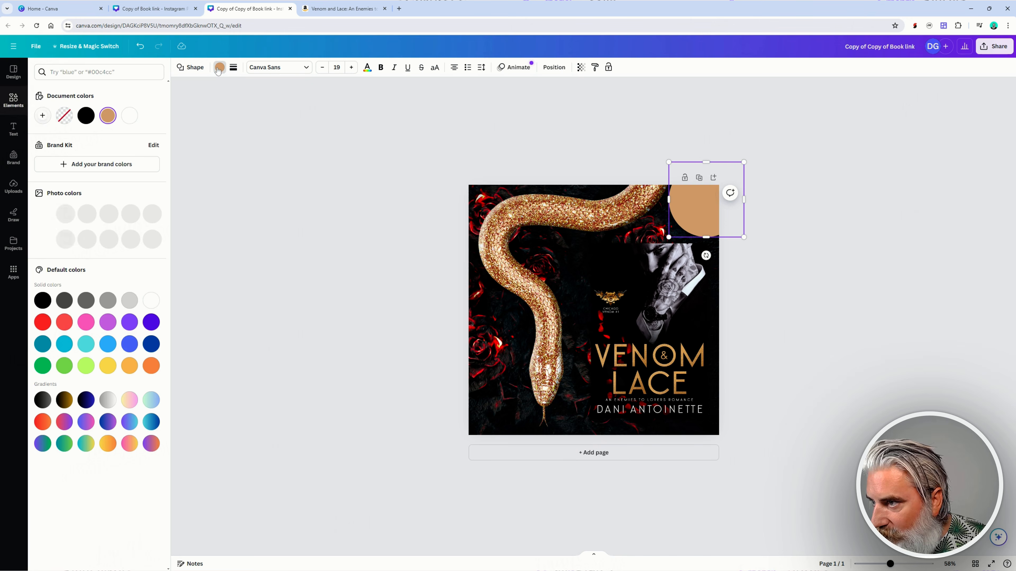
pyautogui.click(38, 116)
pyautogui.click(143, 216)
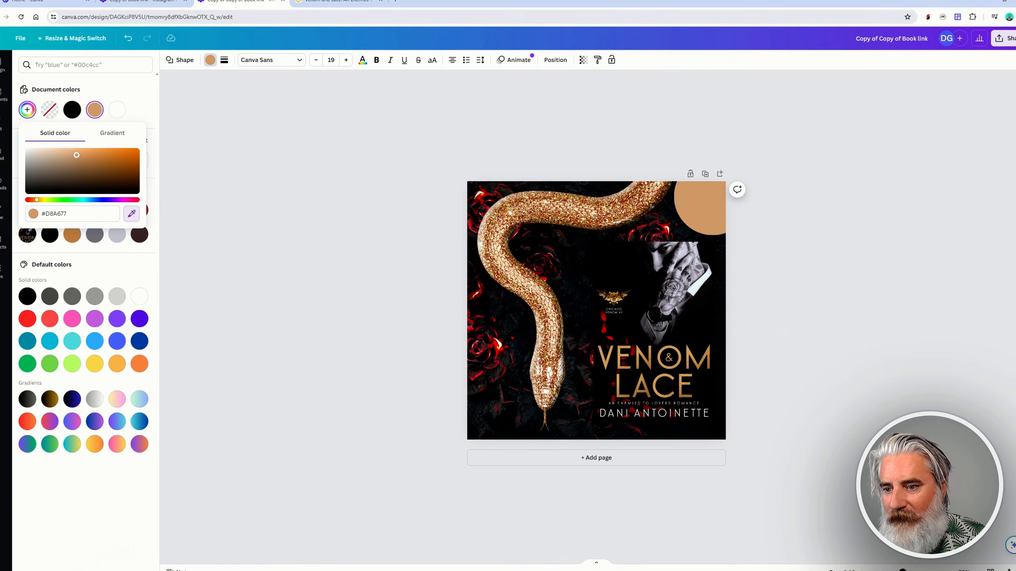
pyautogui.click(830, 524)
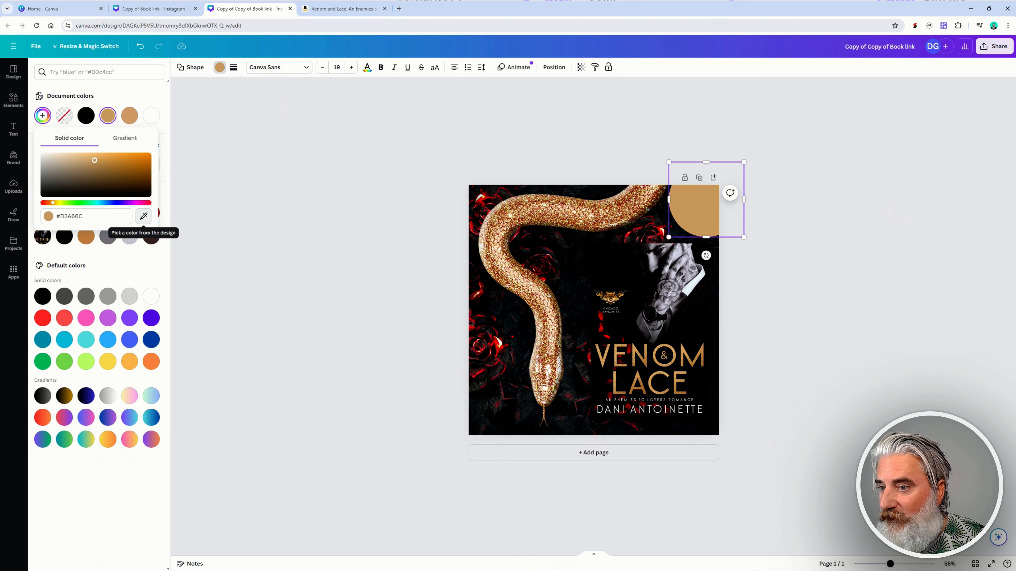
pyautogui.click(145, 217)
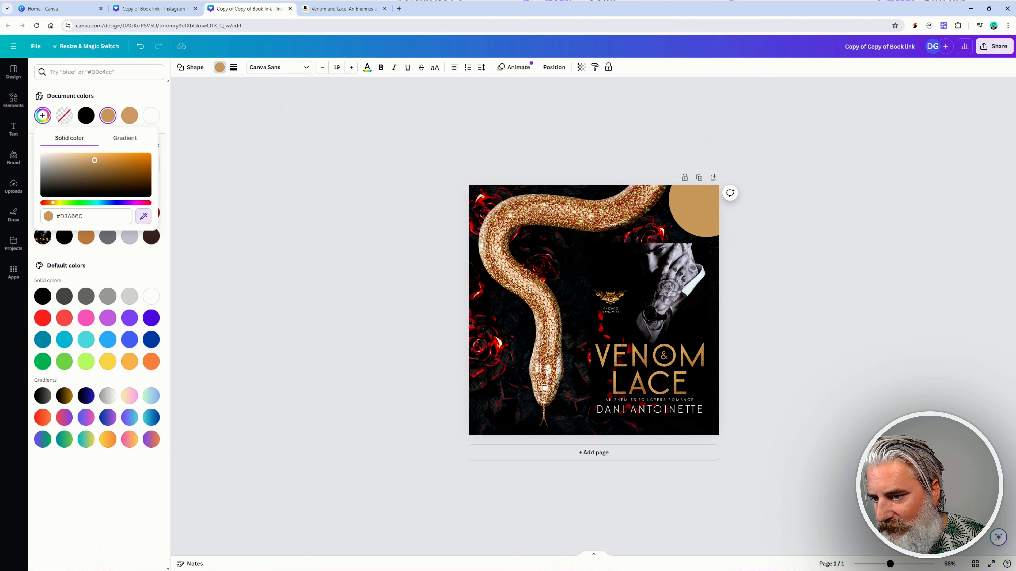
pyautogui.click(647, 236)
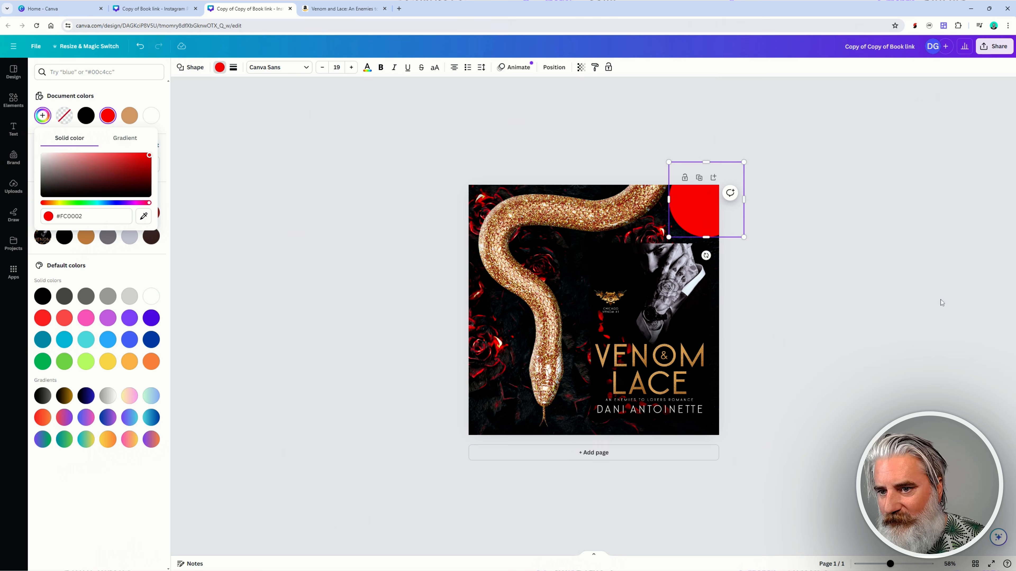
pyautogui.click(893, 324)
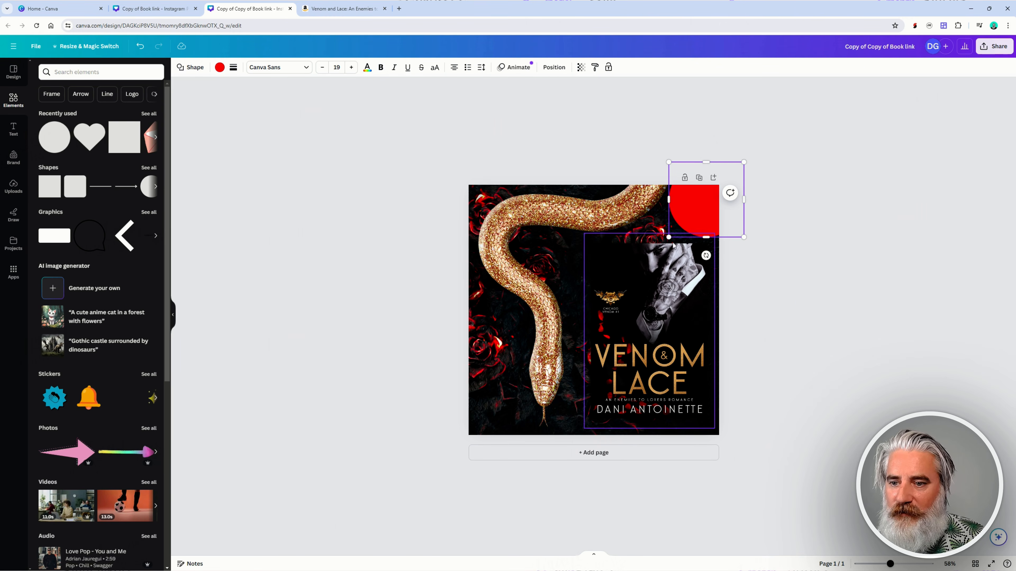
# - Shrink the red circle slightly and shift it inward at the page corner, and check the book's Kindle price on Amazon
pyautogui.moveTo(668, 237); pyautogui.dragTo(676, 230)
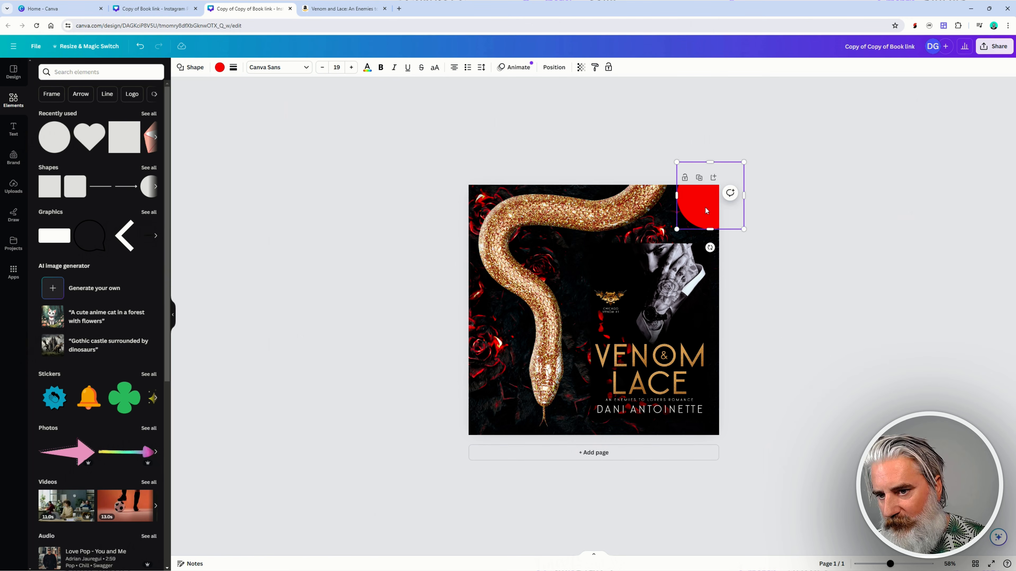
pyautogui.moveTo(705, 211); pyautogui.dragTo(696, 212)
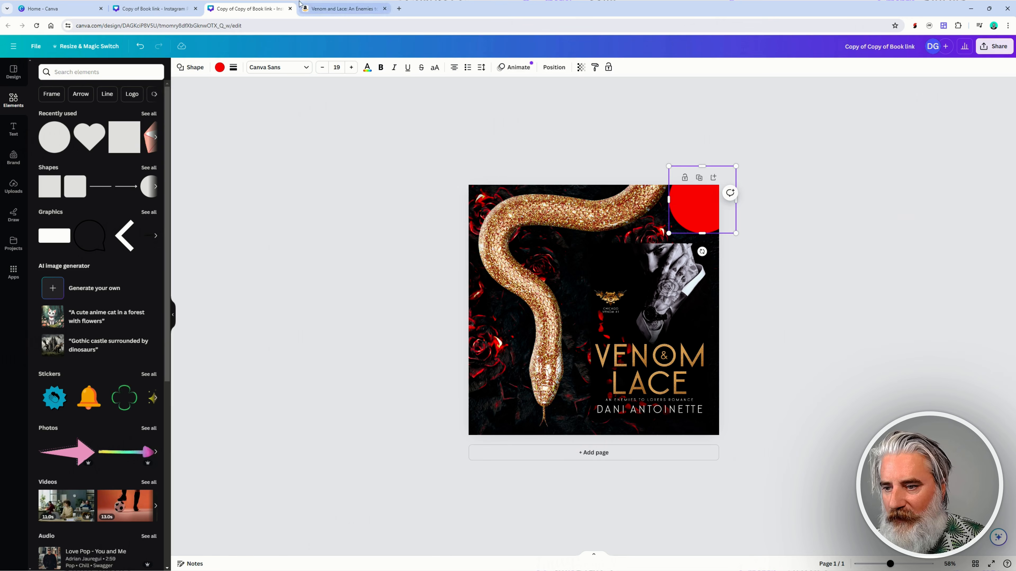
pyautogui.click(316, 8)
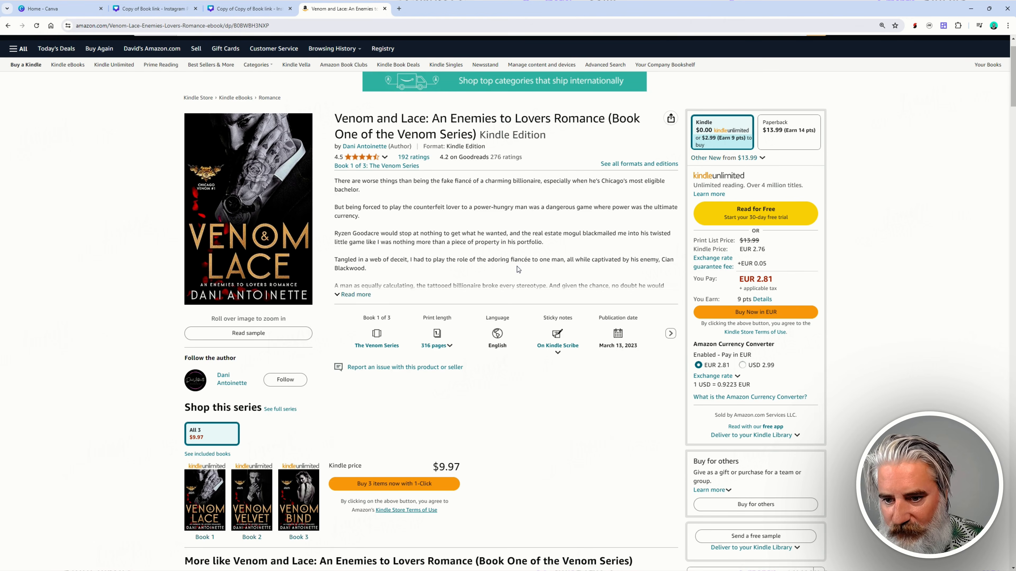
pyautogui.click(254, 4)
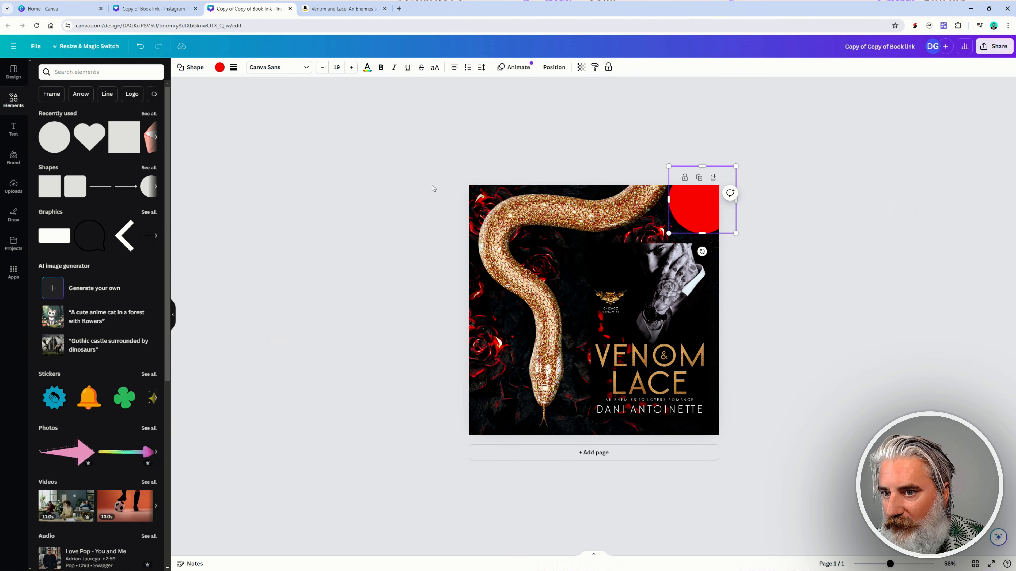
# - Unlock the snake background image, scale it down slightly and reposition it to cover the page beside the red circle
pyautogui.click(537, 225)
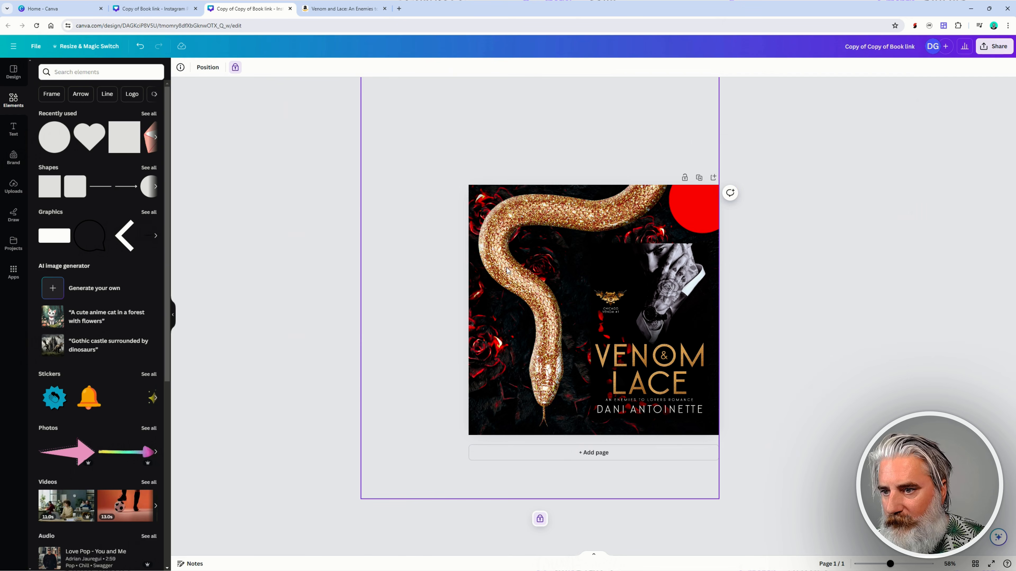
pyautogui.click(416, 468)
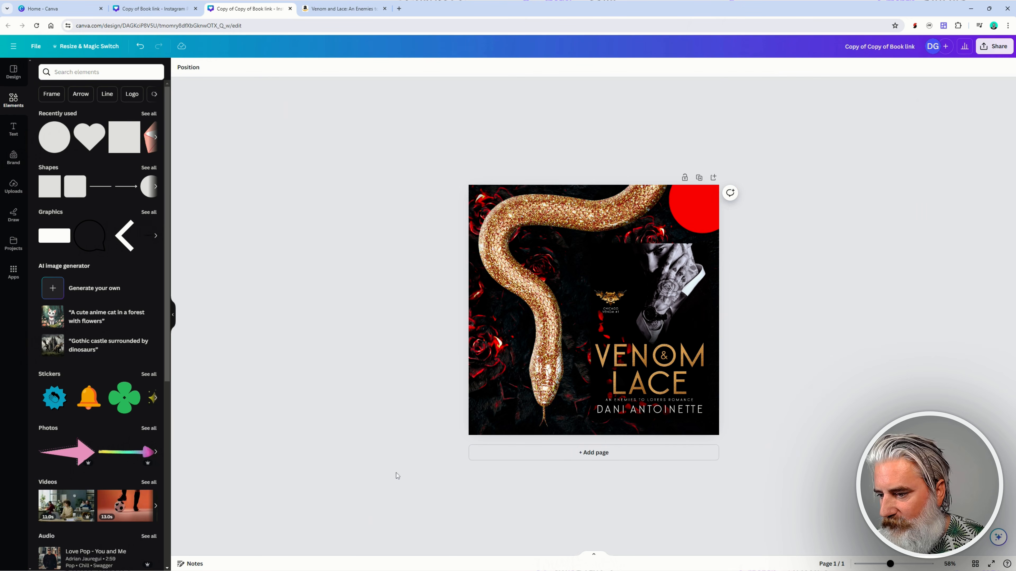
pyautogui.click(468, 307)
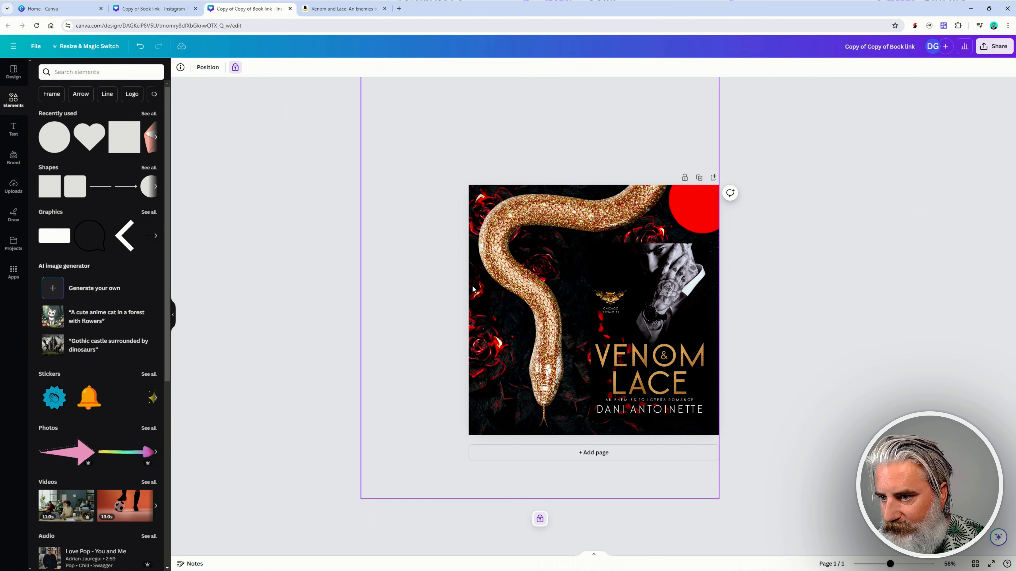
pyautogui.click(236, 68)
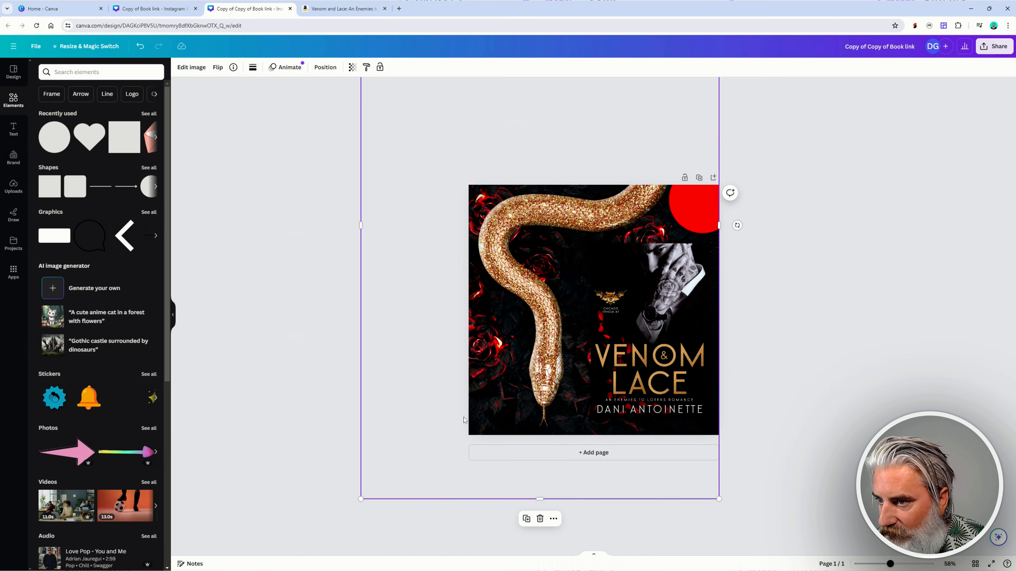
pyautogui.moveTo(360, 499); pyautogui.dragTo(399, 467)
pyautogui.moveTo(524, 341); pyautogui.dragTo(514, 352)
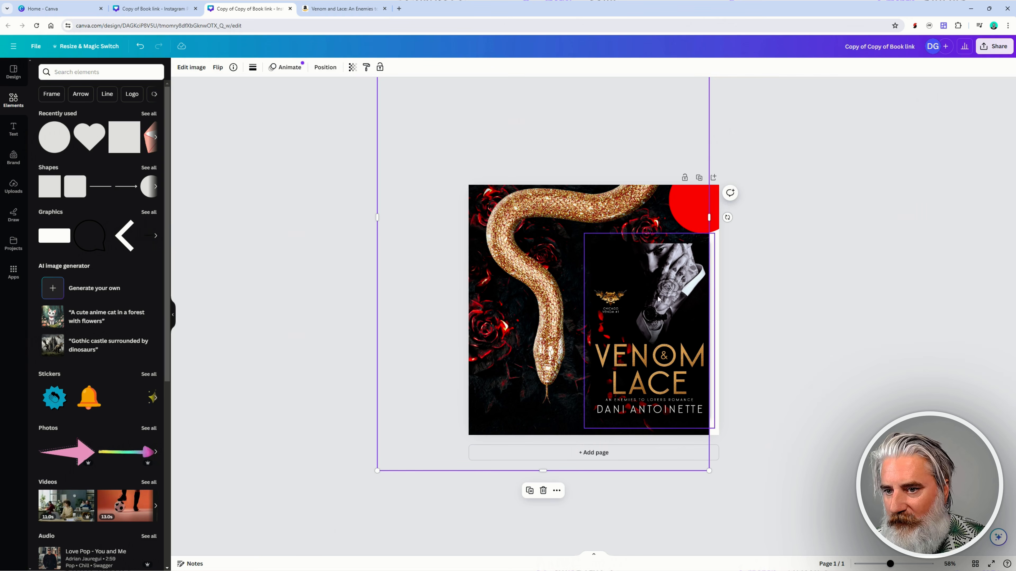
pyautogui.moveTo(519, 303); pyautogui.dragTo(531, 302)
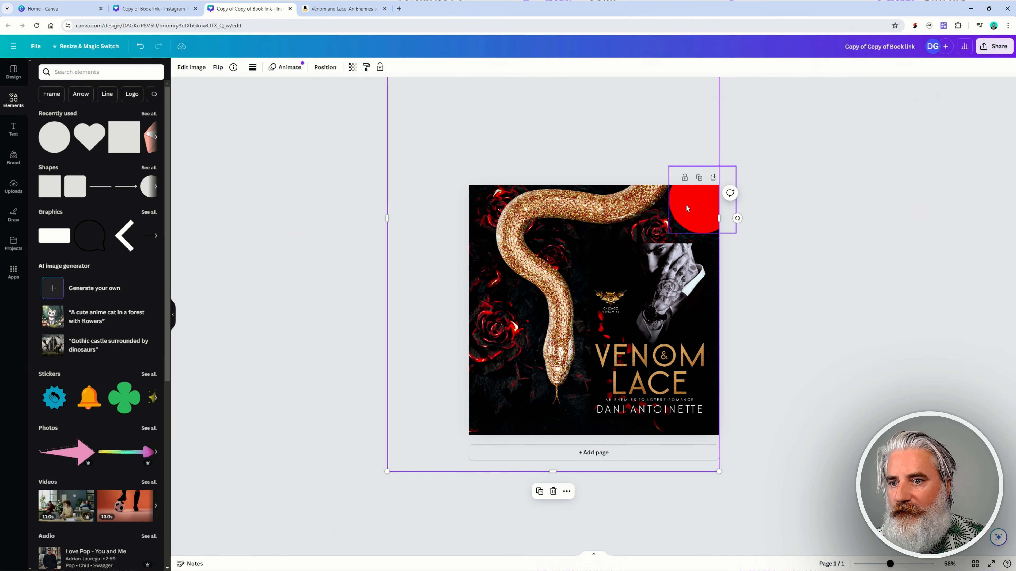
pyautogui.moveTo(690, 207); pyautogui.dragTo(689, 226)
# - Change the red circle into a square and move it to the page's lower-left area
pyautogui.click(703, 208)
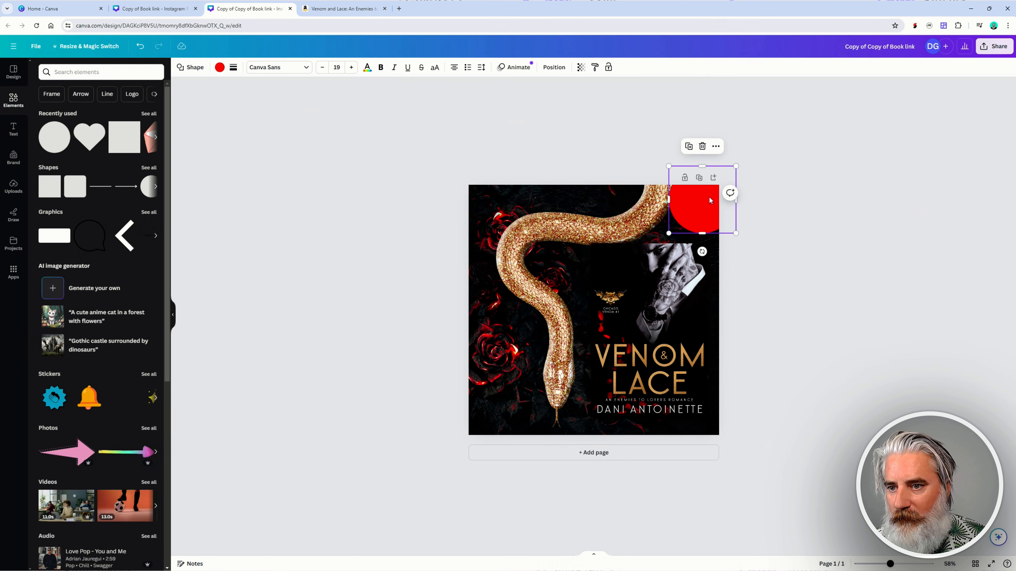
pyautogui.click(185, 68)
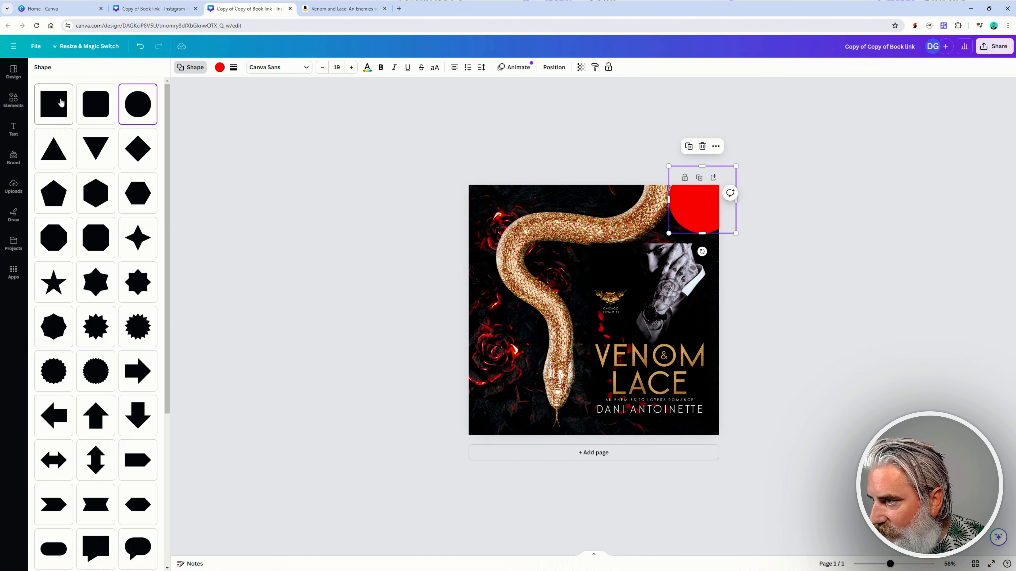
pyautogui.click(53, 104)
pyautogui.moveTo(705, 219); pyautogui.dragTo(526, 434)
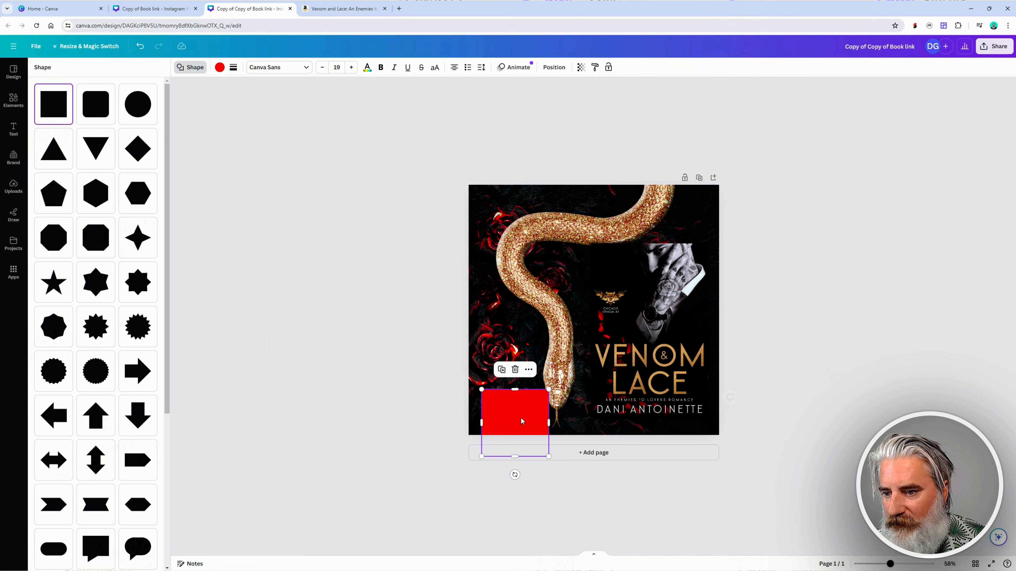
# - Shift the snake background upward and stretch the red square into a low band across the full bottom of the page
pyautogui.moveTo(542, 253); pyautogui.dragTo(536, 221)
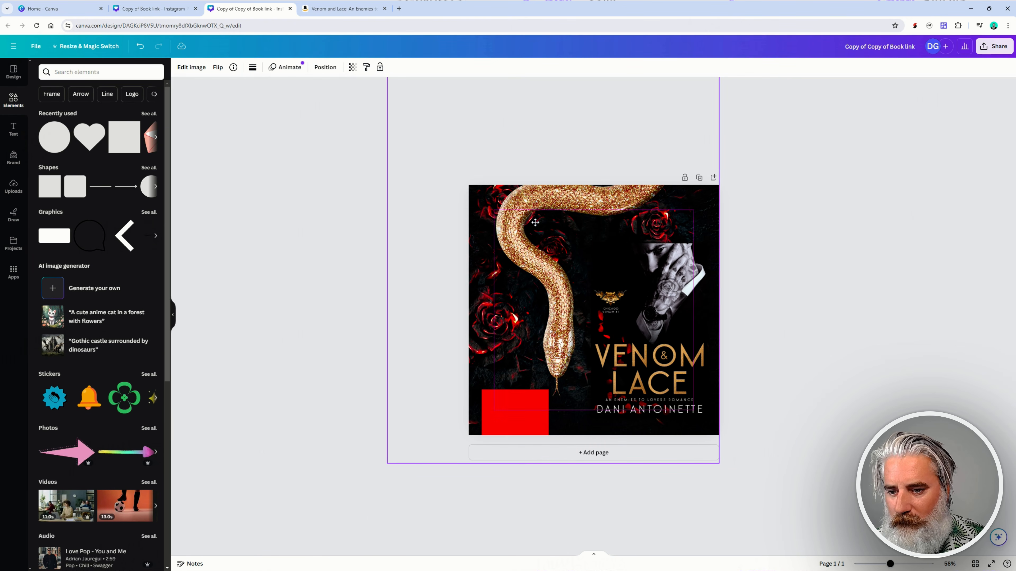
pyautogui.click(514, 421)
pyautogui.moveTo(514, 389); pyautogui.dragTo(430, 433)
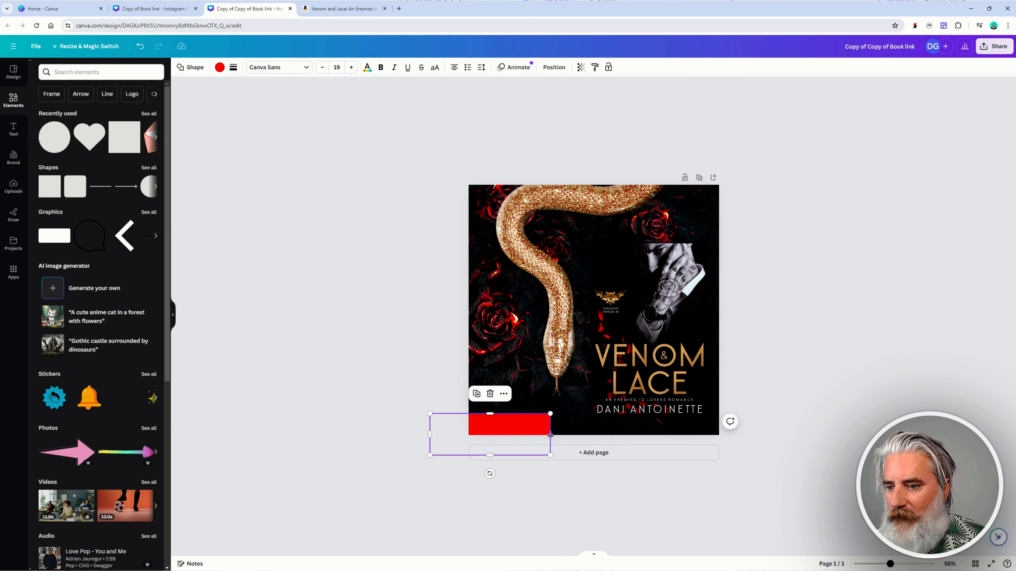
pyautogui.moveTo(550, 434); pyautogui.dragTo(814, 434)
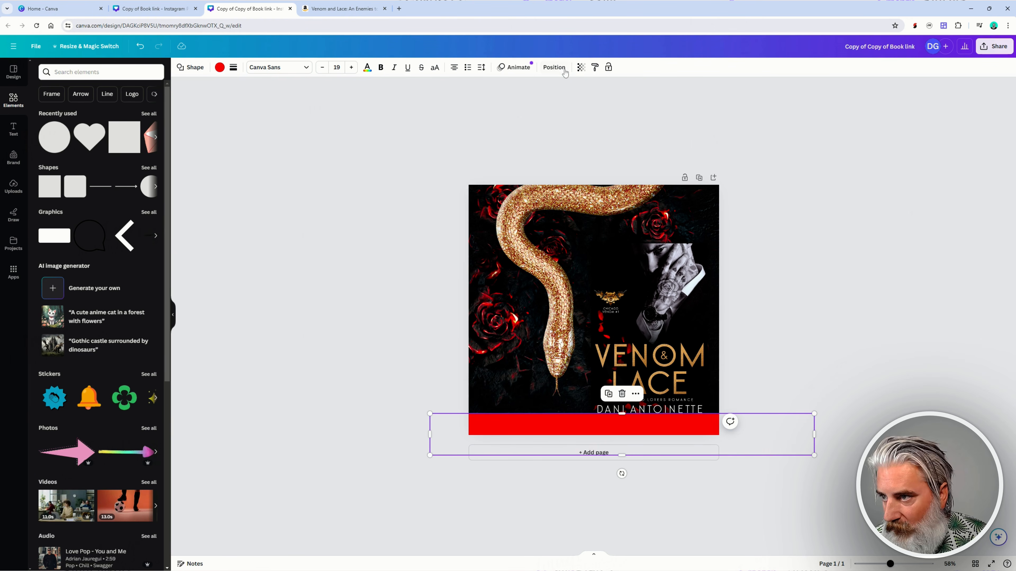
# - Send the red band one level backward behind the book cover and raise its upper edge slightly
pyautogui.click(554, 67)
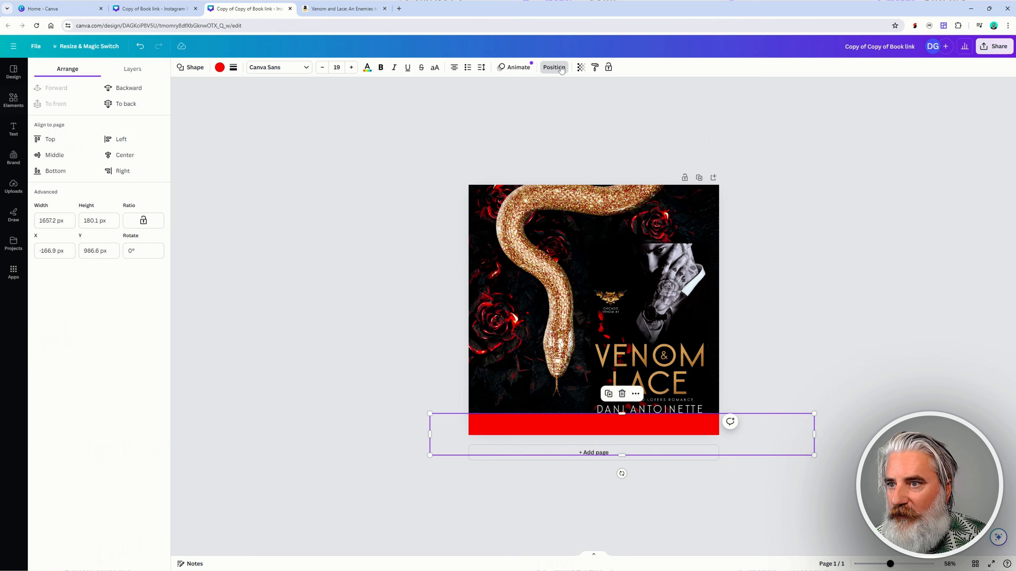
pyautogui.click(122, 88)
pyautogui.click(768, 219)
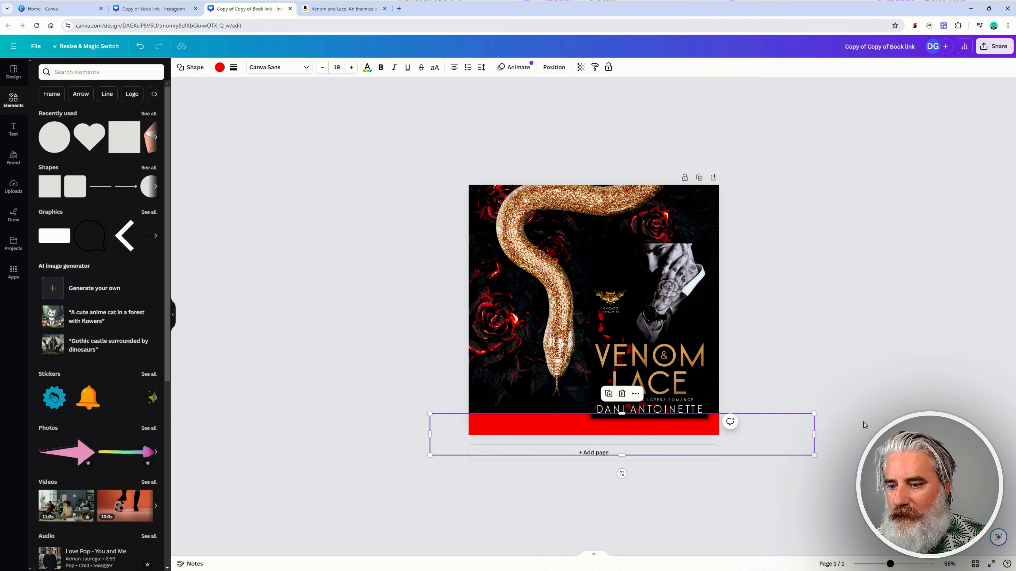
pyautogui.click(817, 311)
pyautogui.click(518, 418)
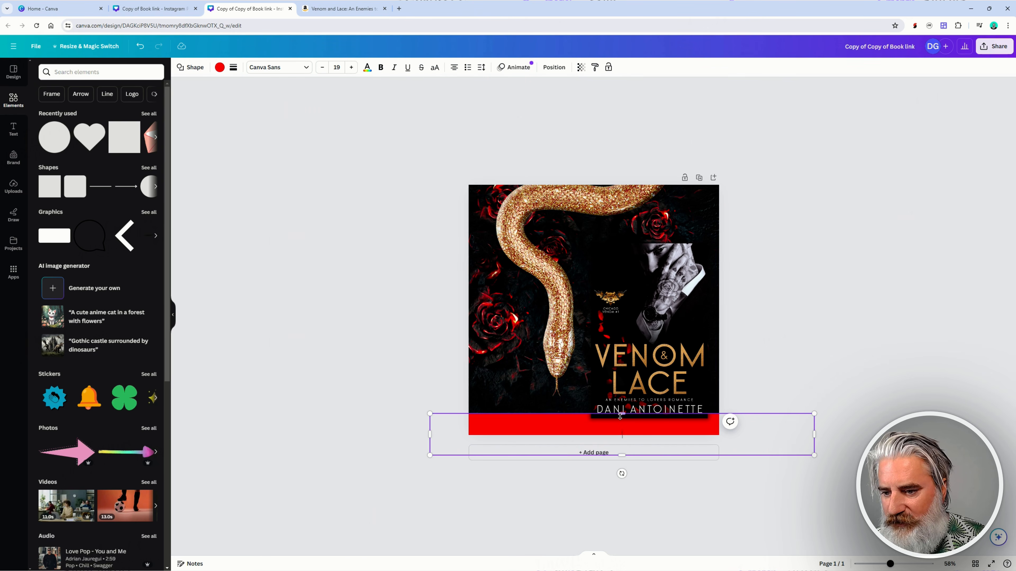
pyautogui.moveTo(622, 410); pyautogui.dragTo(623, 403)
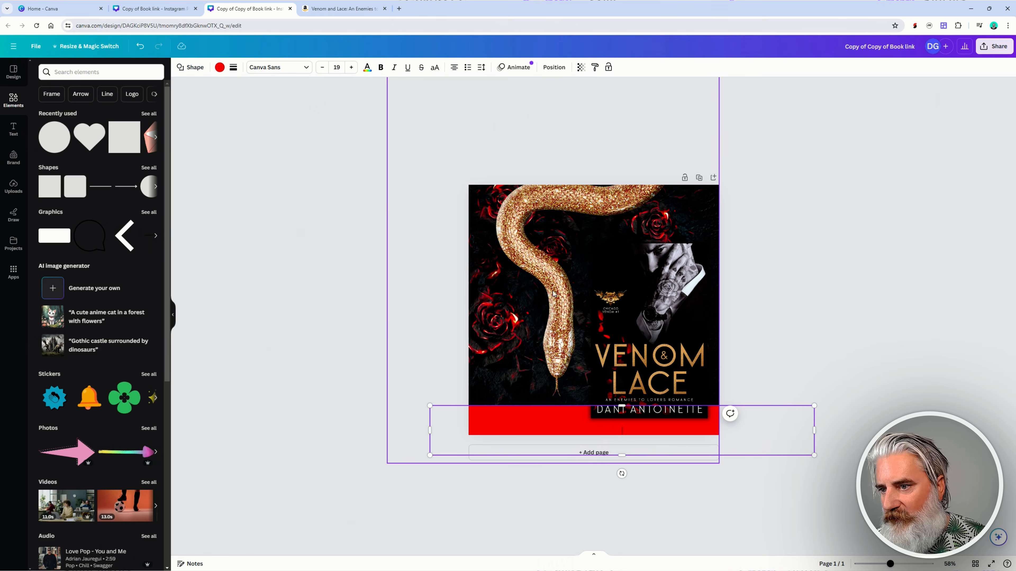
pyautogui.rightClick(556, 363)
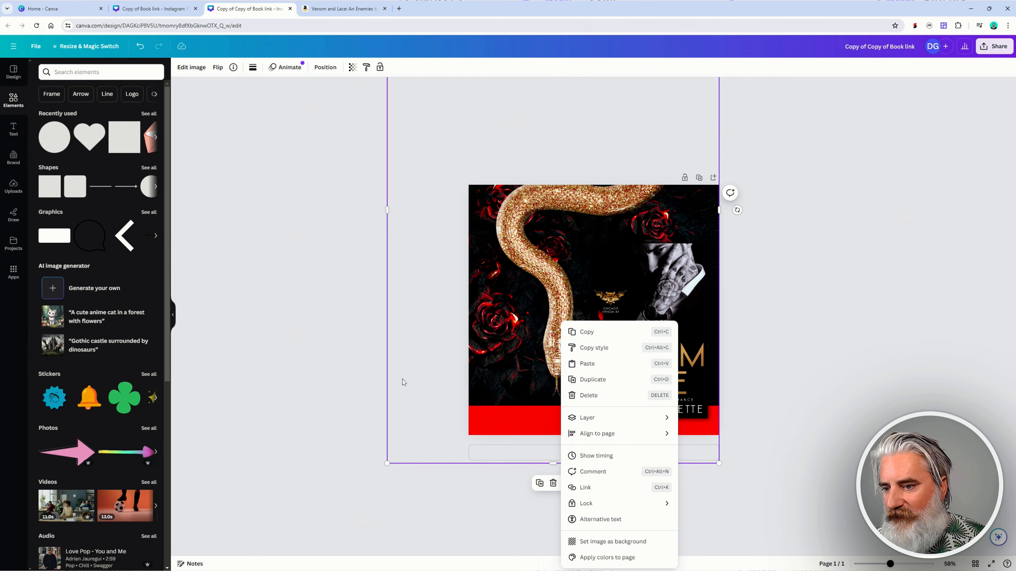
pyautogui.click(329, 361)
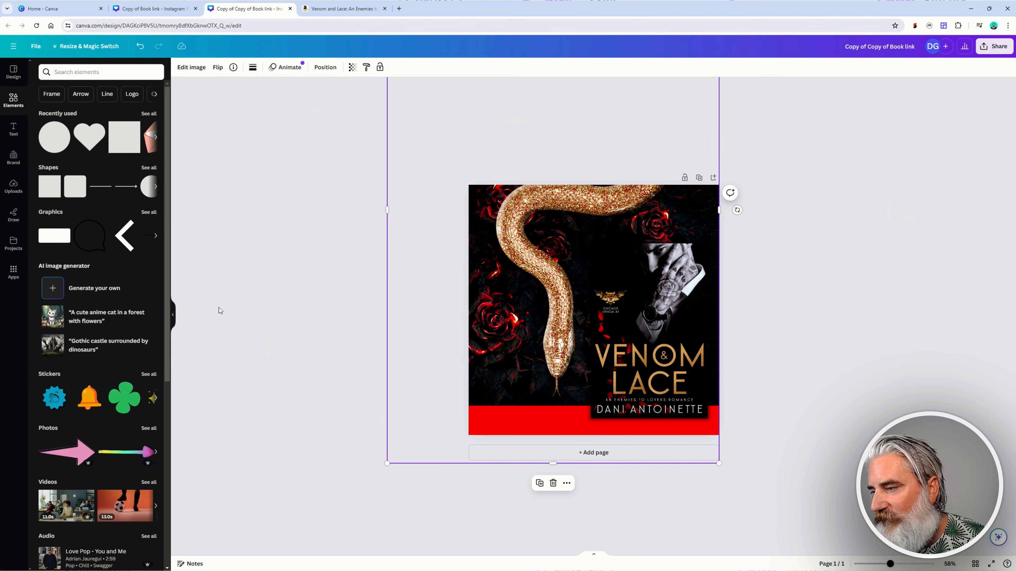
# - Add a heading text box with the price "$2.99" to the page
pyautogui.click(13, 129)
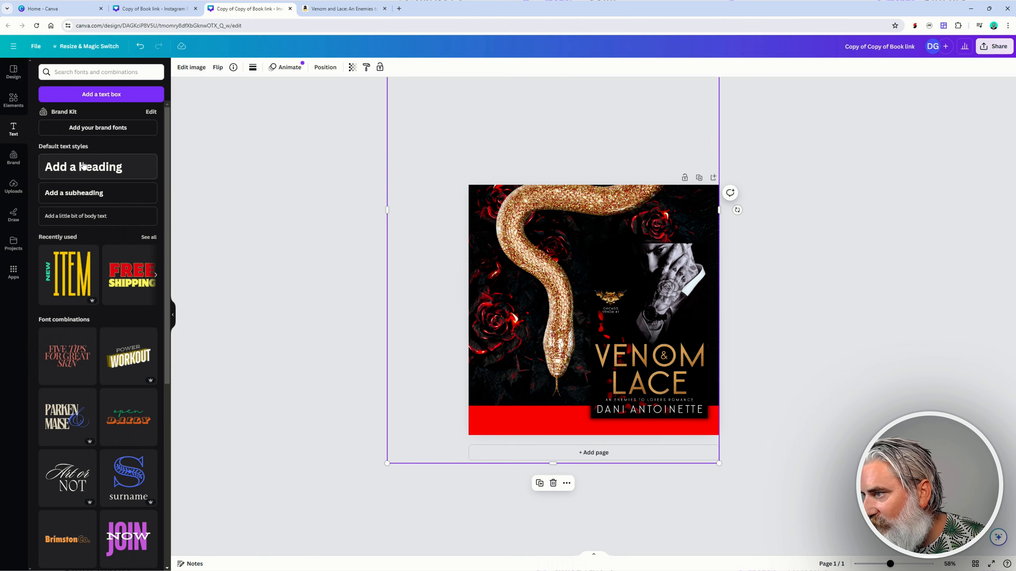
pyautogui.click(102, 165)
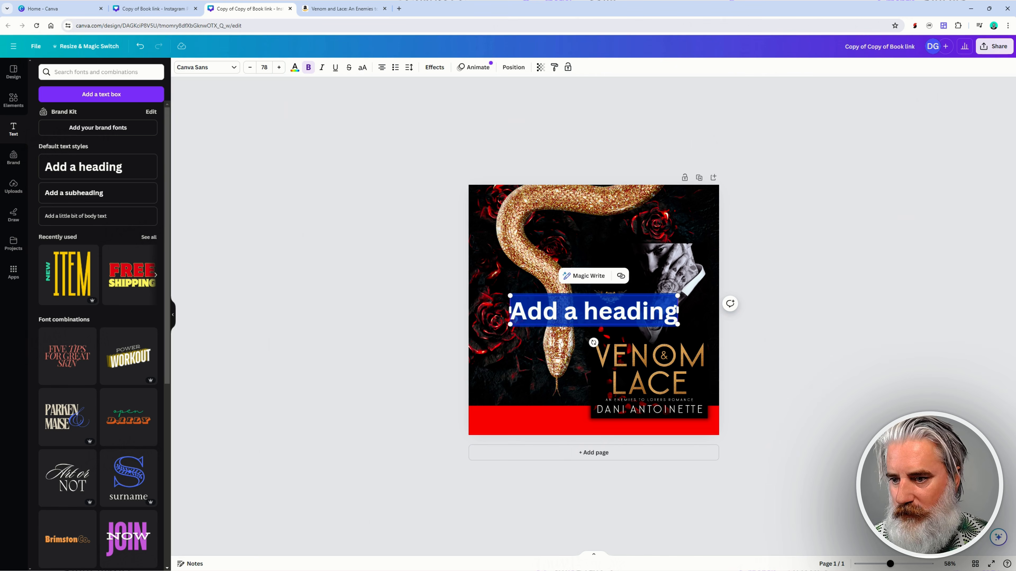
pyautogui.write('$2.99')
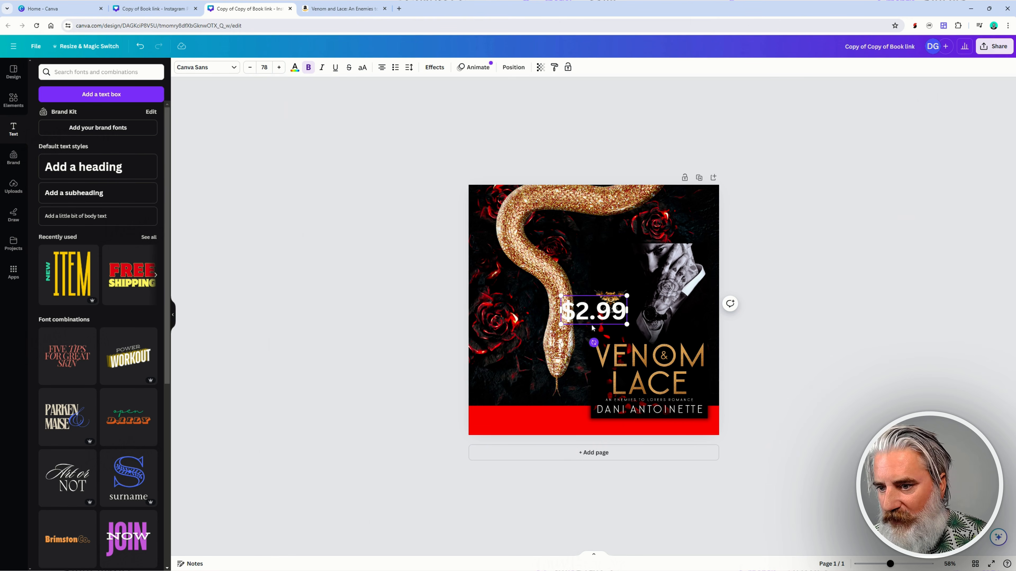
pyautogui.moveTo(594, 342)
pyautogui.mouseDown()
pyautogui.moveTo(571, 413)
pyautogui.moveTo(596, 353)
pyautogui.mouseUp()
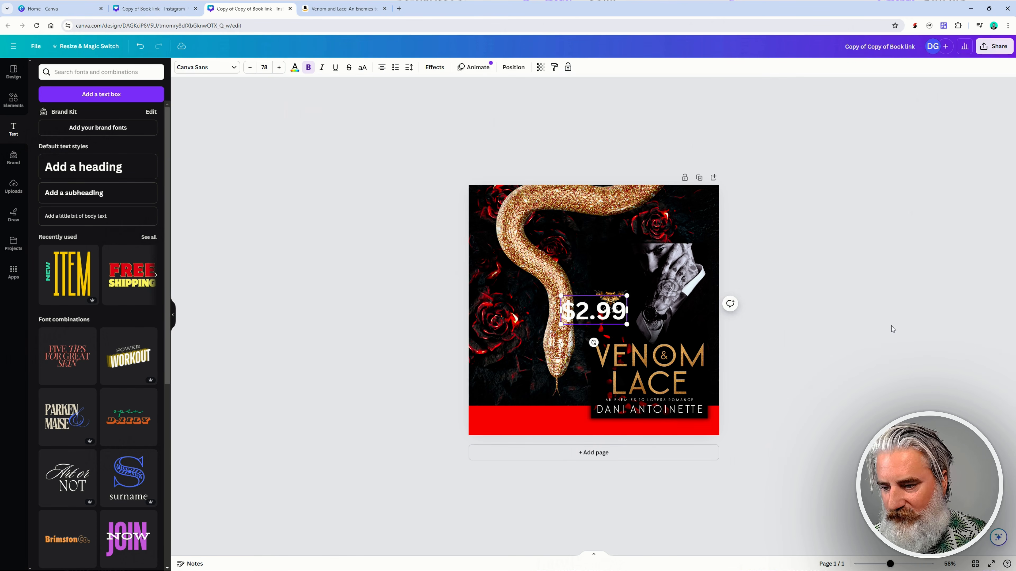
# - Move the "$2.99" price text onto the left part of the red band
pyautogui.click(638, 317)
pyautogui.moveTo(599, 311); pyautogui.dragTo(517, 418)
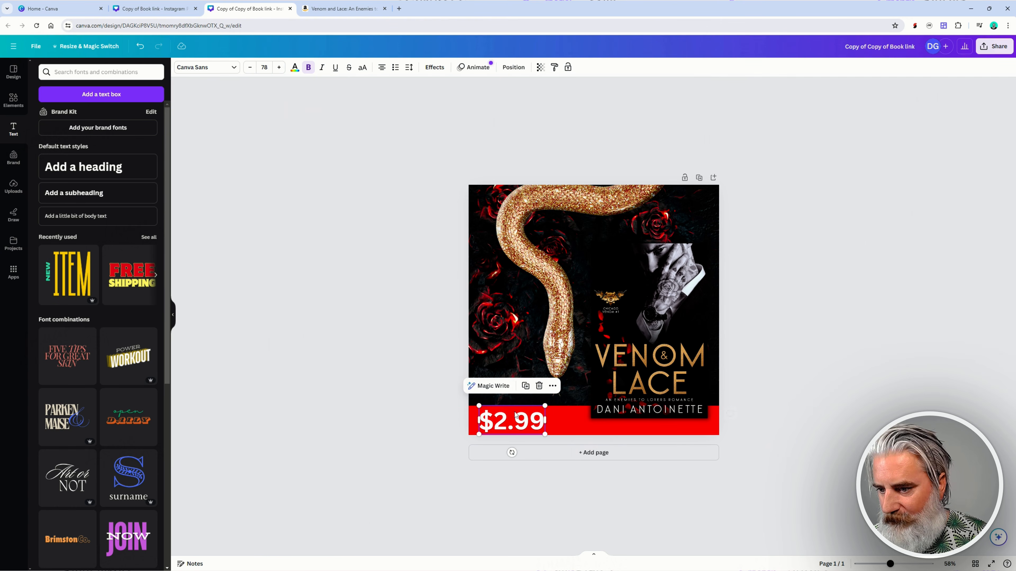
# - Change the price text's font to Garet and widen its text box toward the book cover
pyautogui.click(209, 69)
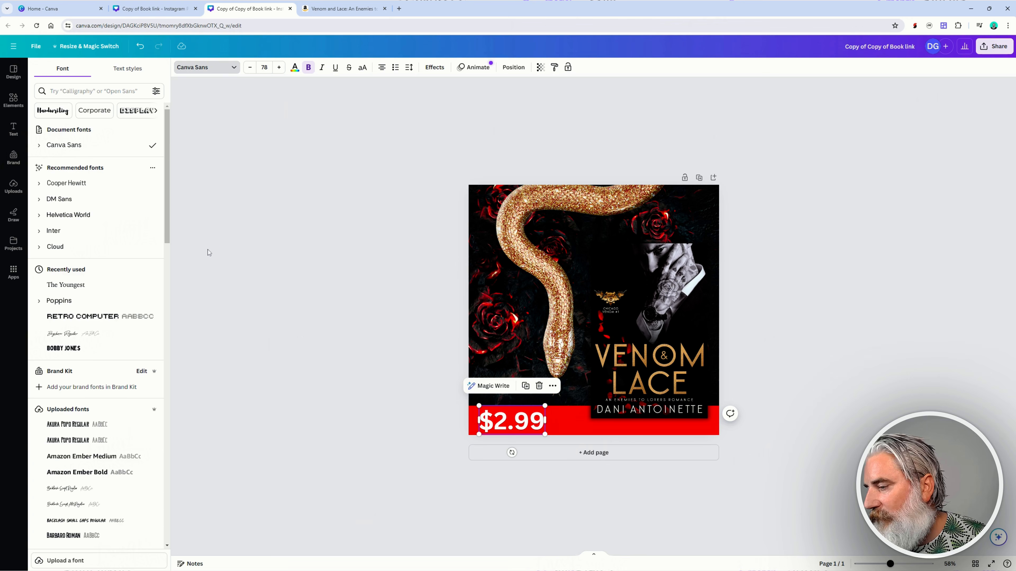
pyautogui.scroll(-2, 116, 285)
pyautogui.scroll(-3, 116, 285)
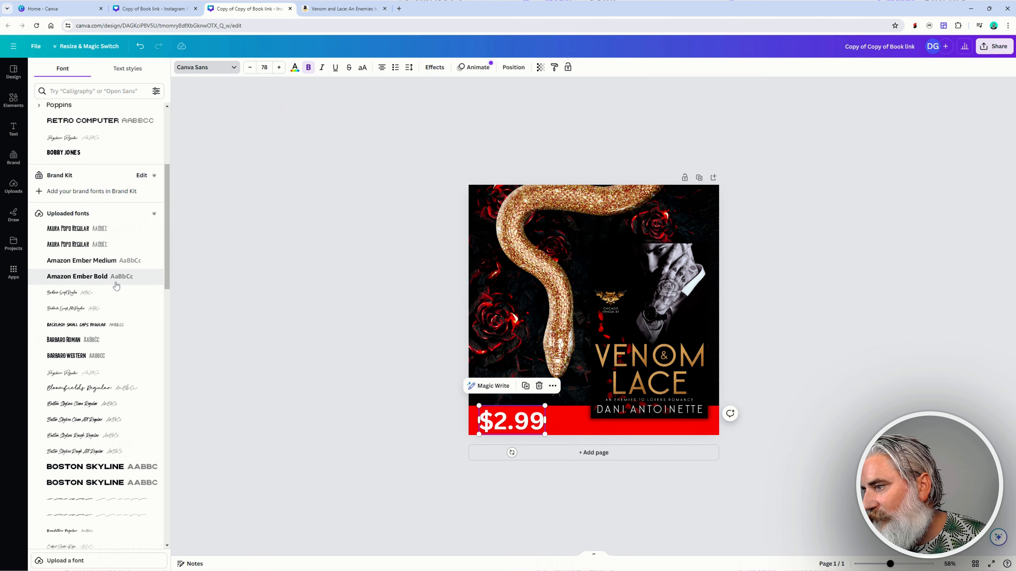
pyautogui.scroll(-7, 116, 285)
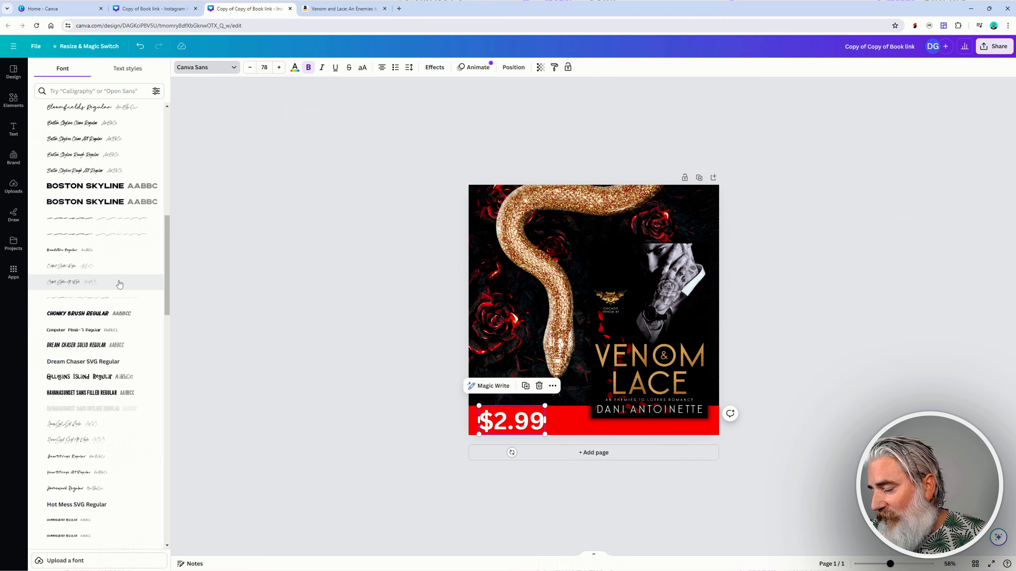
pyautogui.scroll(-7, 119, 284)
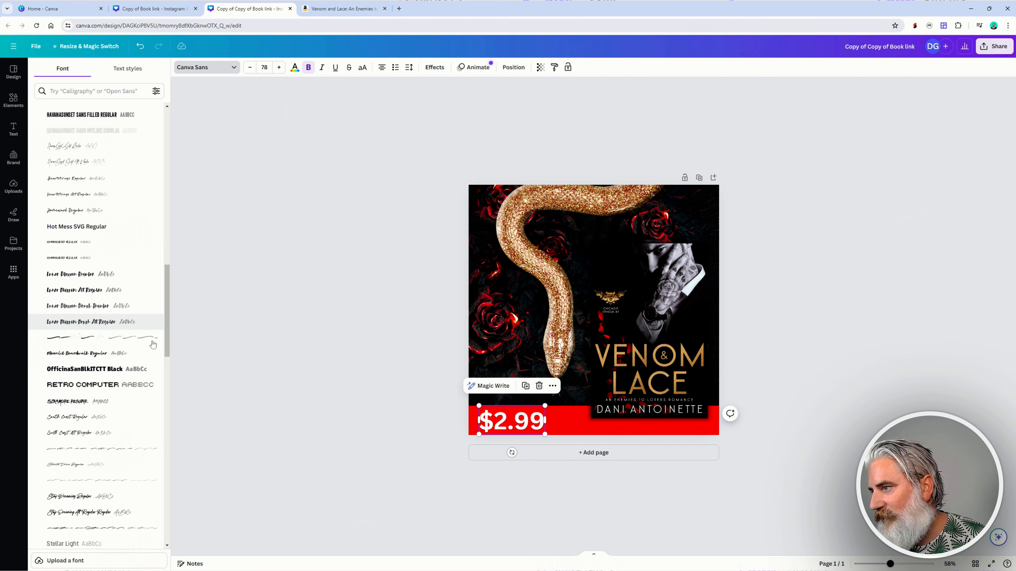
pyautogui.scroll(-7, 136, 360)
pyautogui.scroll(-5, 143, 375)
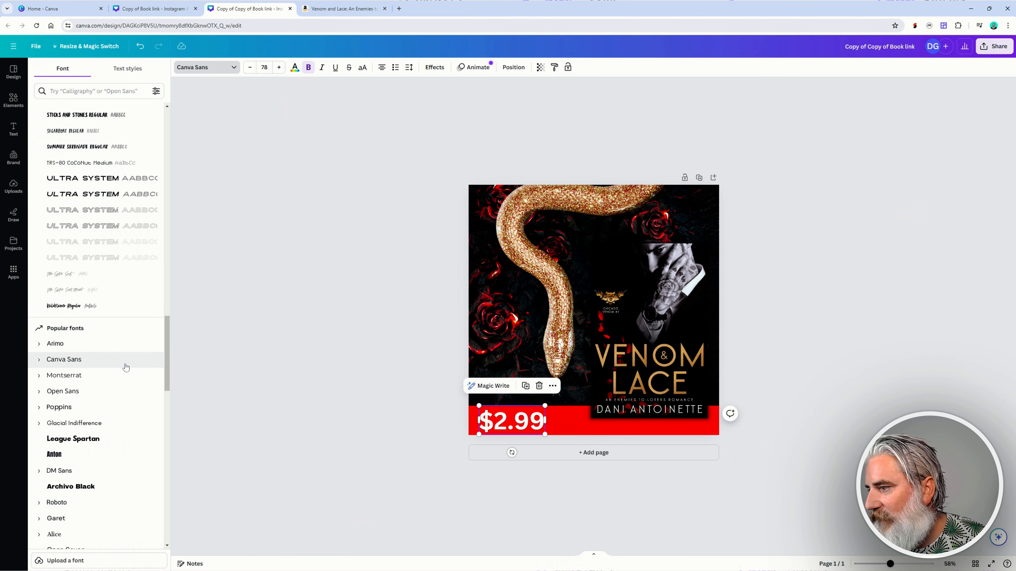
pyautogui.scroll(-1, 126, 367)
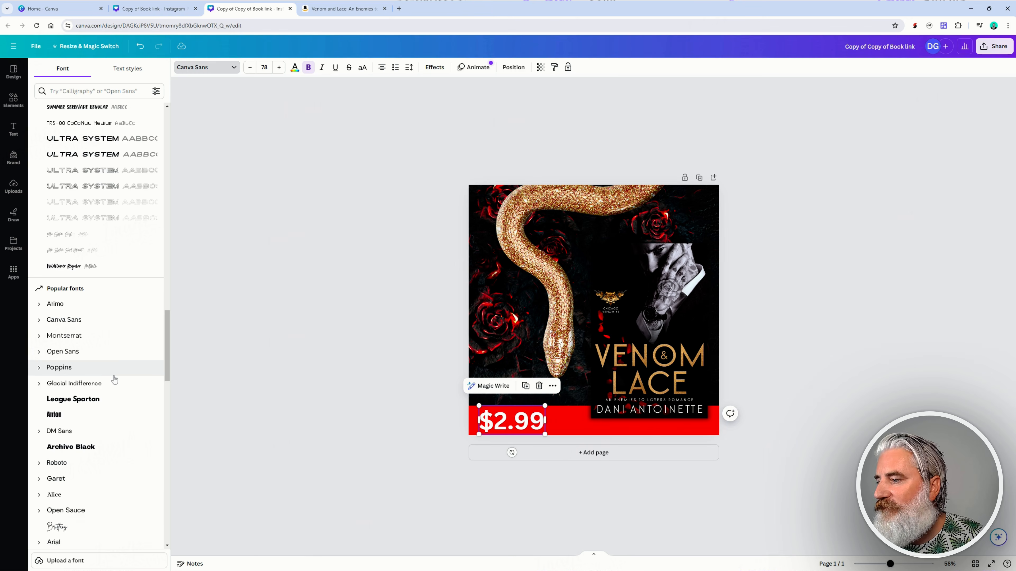
pyautogui.scroll(-2, 115, 380)
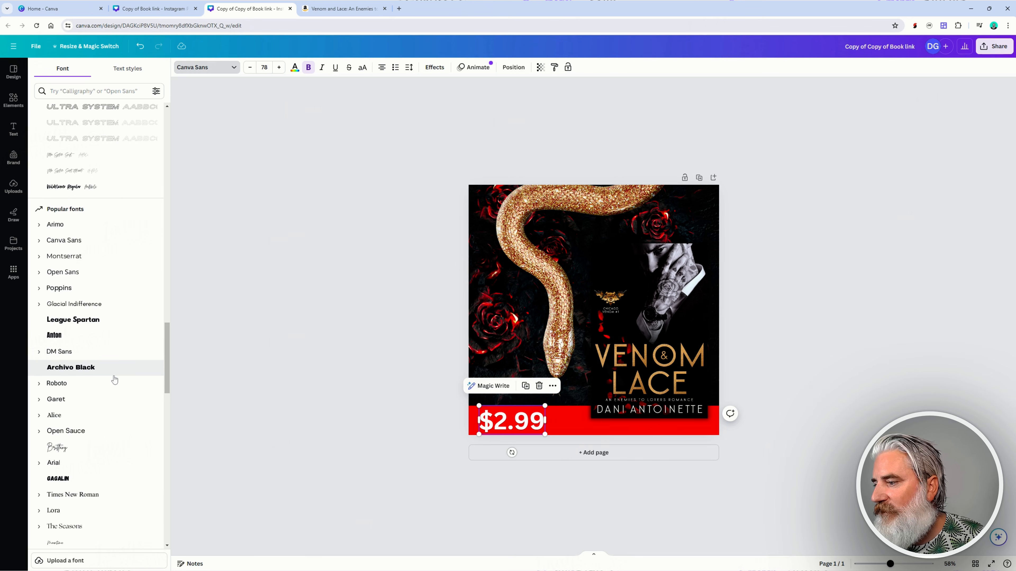
pyautogui.click(71, 397)
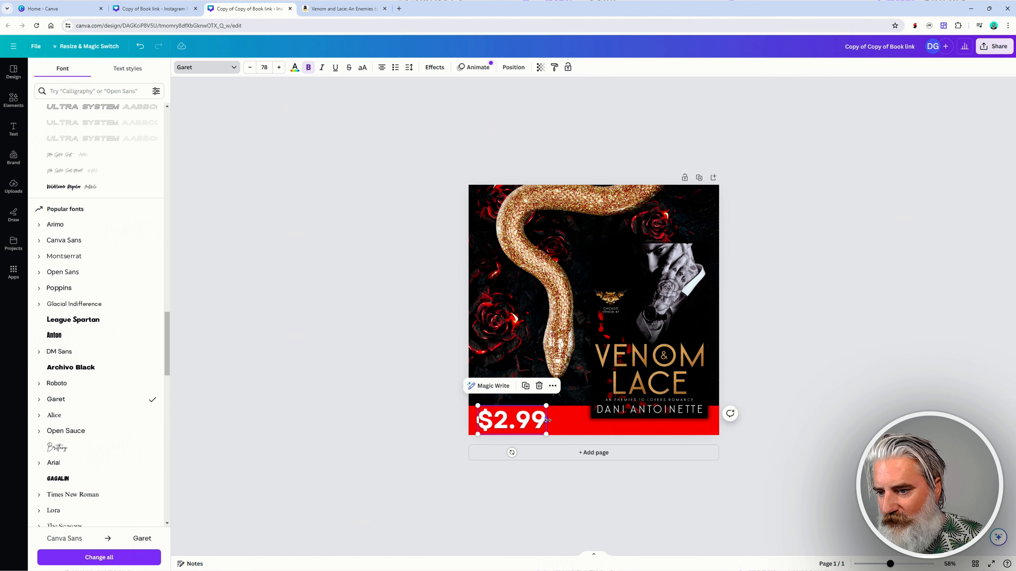
pyautogui.moveTo(547, 420); pyautogui.dragTo(574, 420)
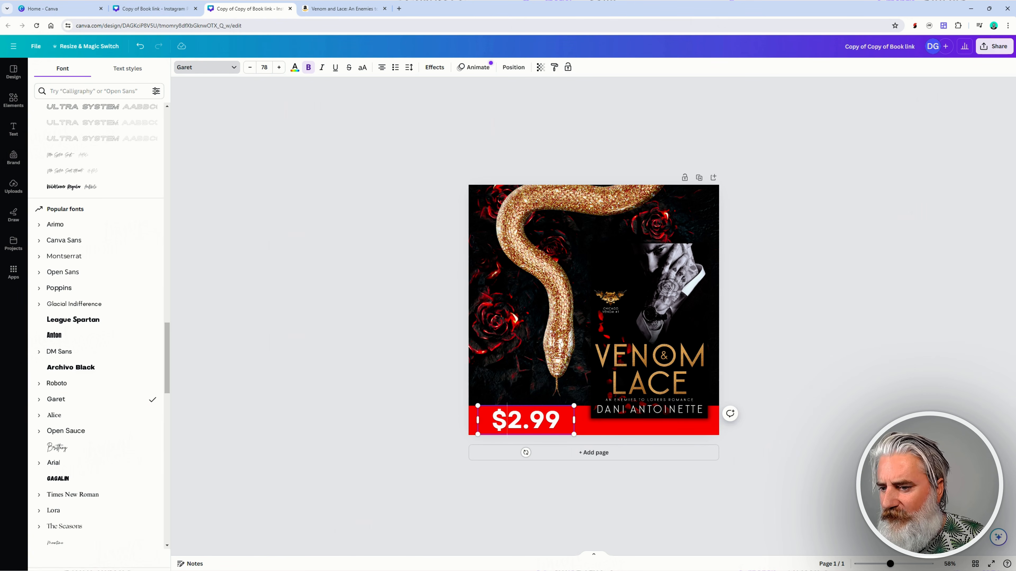
pyautogui.click(394, 433)
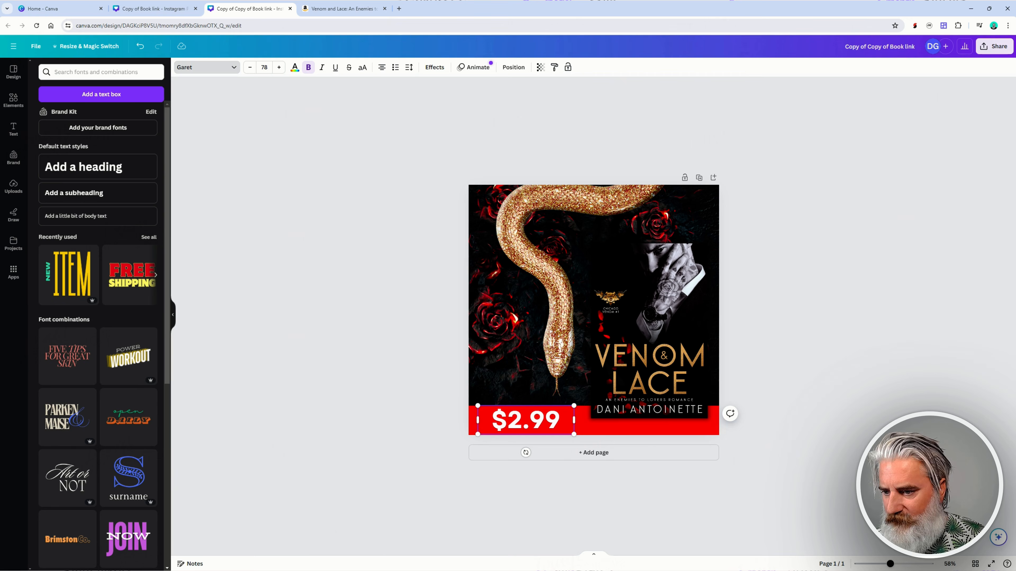
# - Duplicate the "$2.99" text and place the copy directly above the original, over the snake's head
pyautogui.click(538, 429)
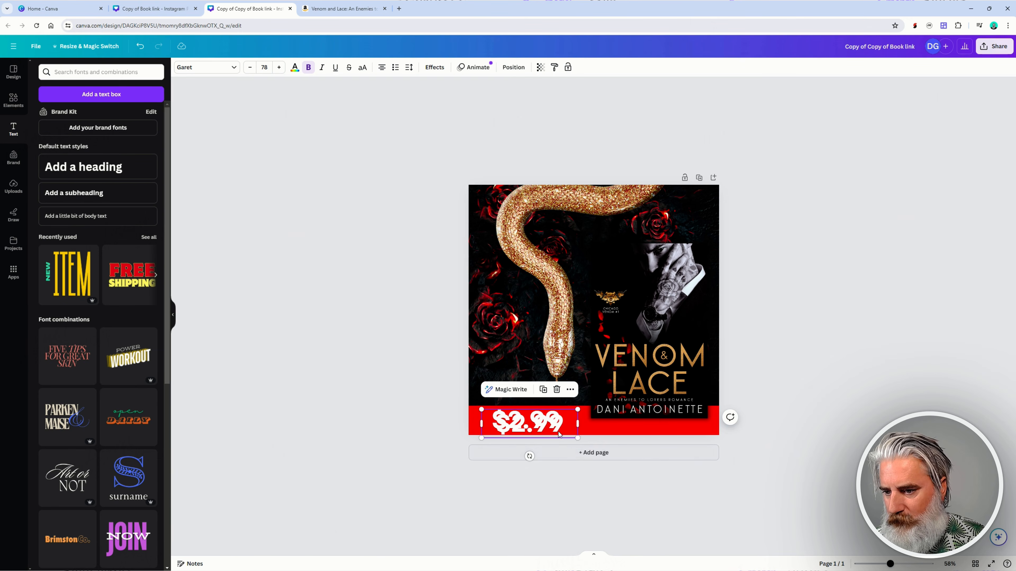
pyautogui.moveTo(537, 421); pyautogui.dragTo(345, 349)
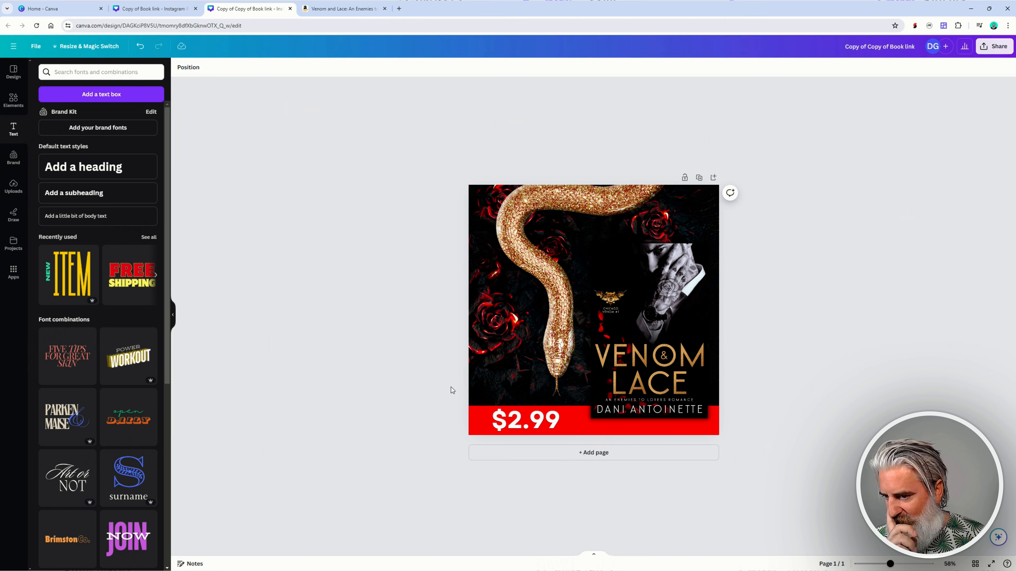
pyautogui.hotkey('ctrl', 'z')
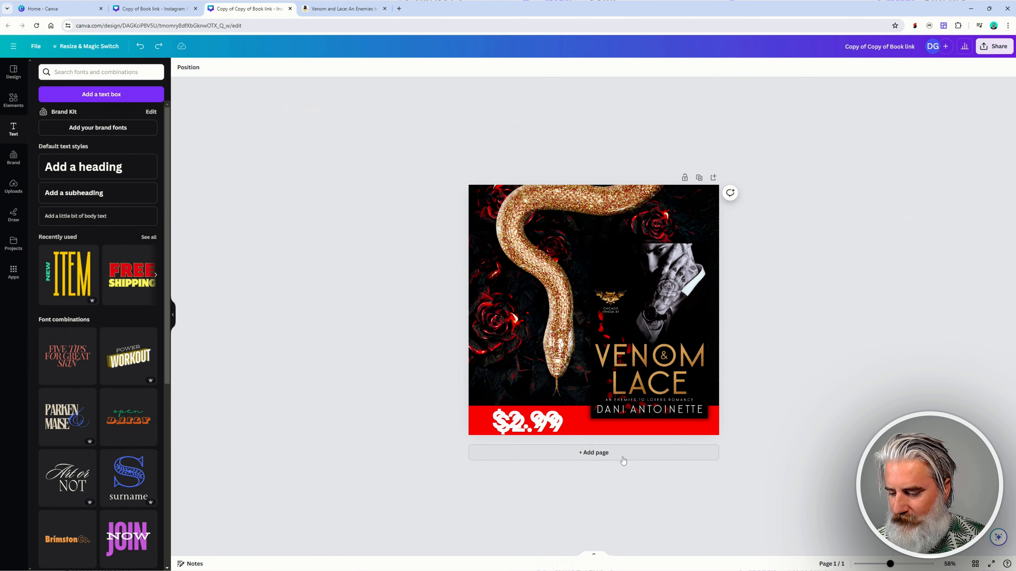
pyautogui.moveTo(537, 376); pyautogui.dragTo(537, 376)
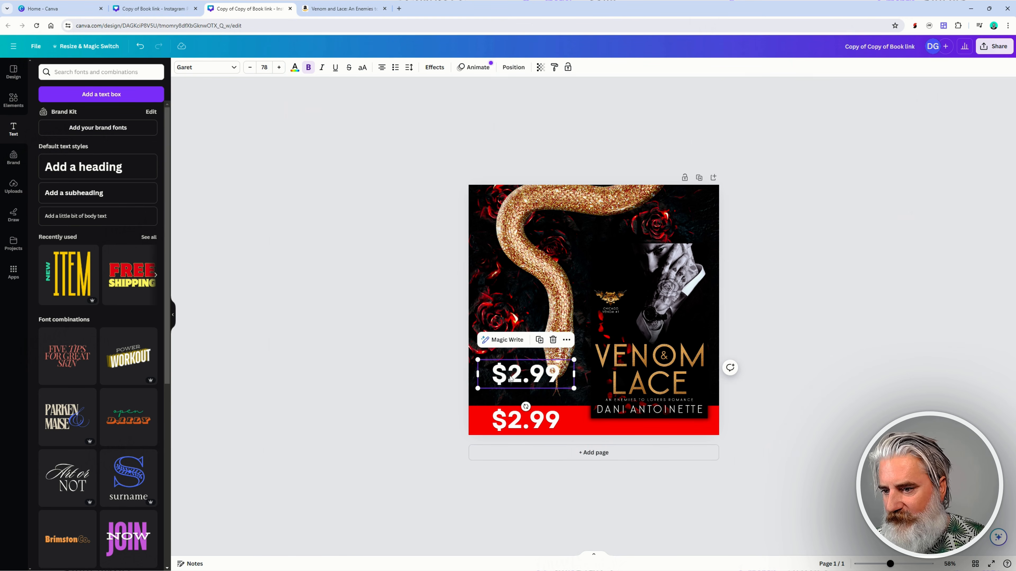
# - Trim the upper copy of the price so only the "$" sign is left
pyautogui.doubleClick(523, 381)
pyautogui.press('Right')
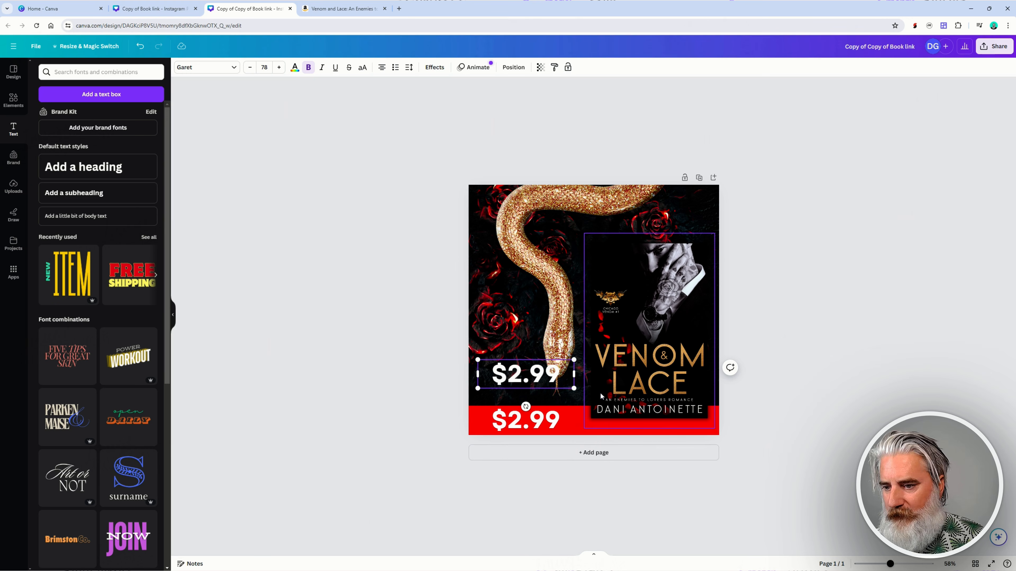
pyautogui.press('BackSpace')
pyautogui.press('BackSpace')
pyautogui.press('BackSpace')
pyautogui.press('BackSpace')
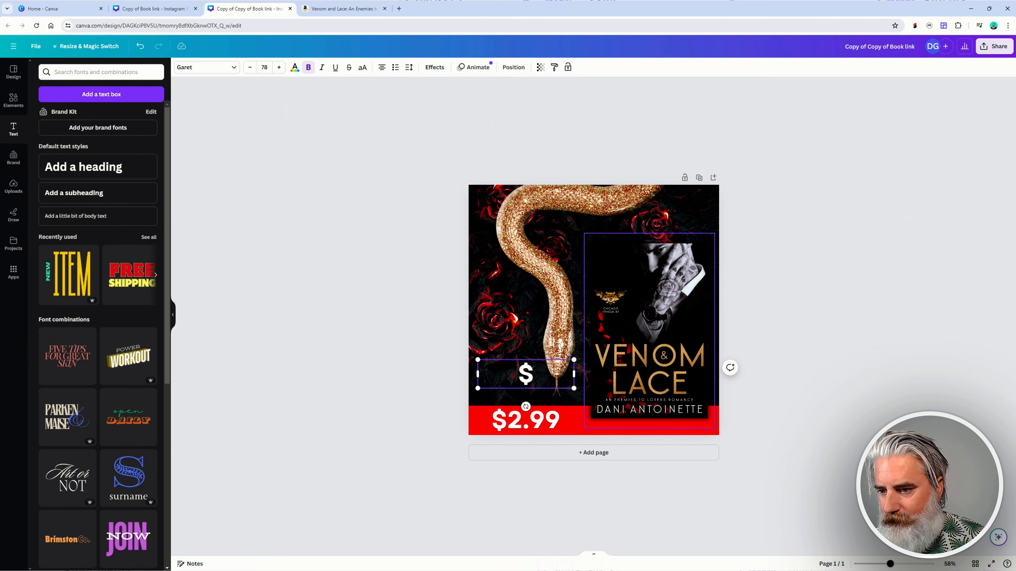
# - Remove the dollar sign from the price on the red band so it reads "2.99"
pyautogui.click(519, 424)
pyautogui.click(507, 420)
pyautogui.press('BackSpace')
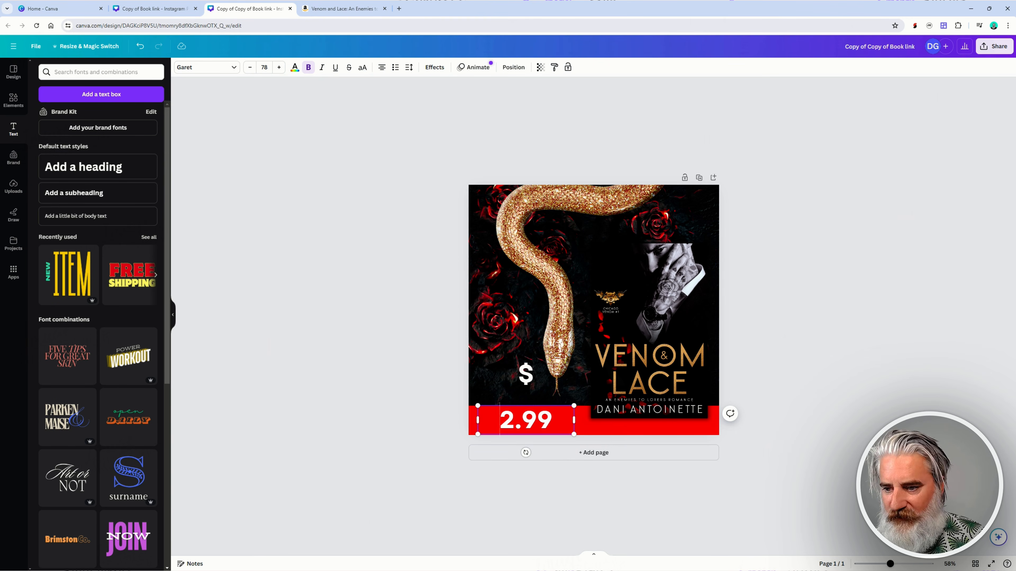
pyautogui.hotkey('ctrl', 'a')
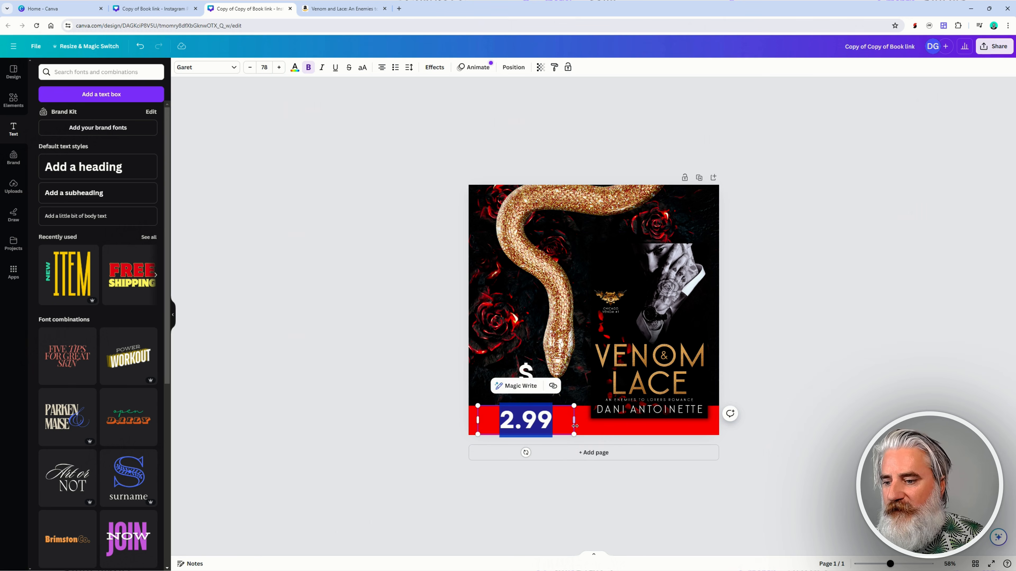
pyautogui.click(576, 420)
pyautogui.click(553, 423)
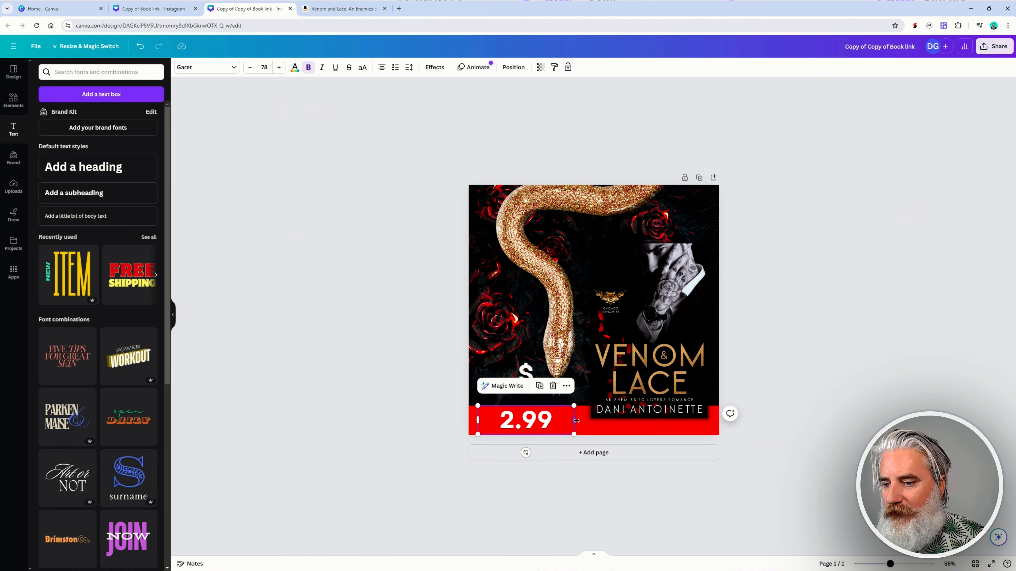
# - Widen the "2.99" box to shift it right, and place the "$", reduced to about size 54.9, in front of it
pyautogui.moveTo(577, 421); pyautogui.dragTo(600, 420)
pyautogui.click(531, 368)
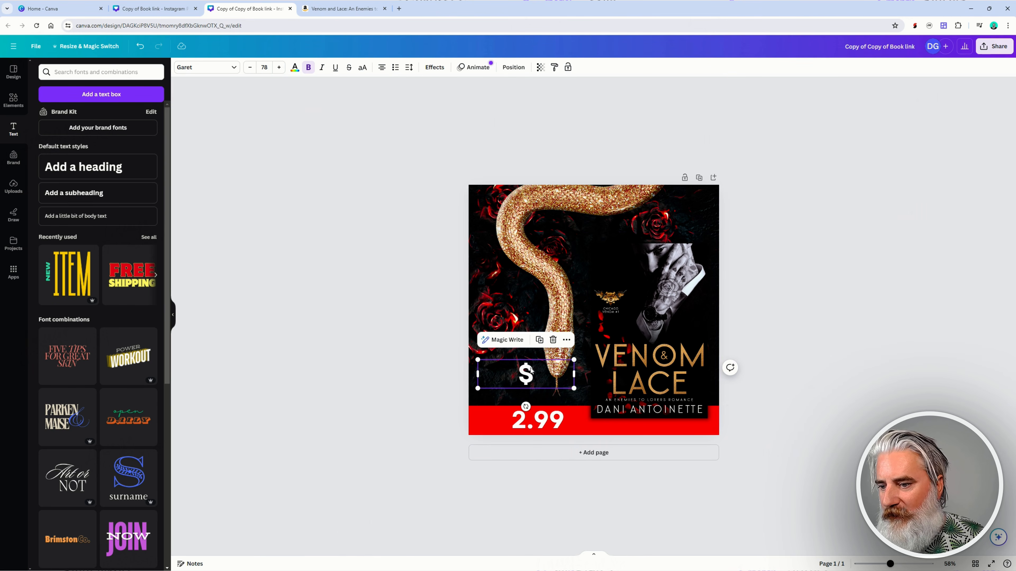
pyautogui.moveTo(574, 359); pyautogui.dragTo(599, 421)
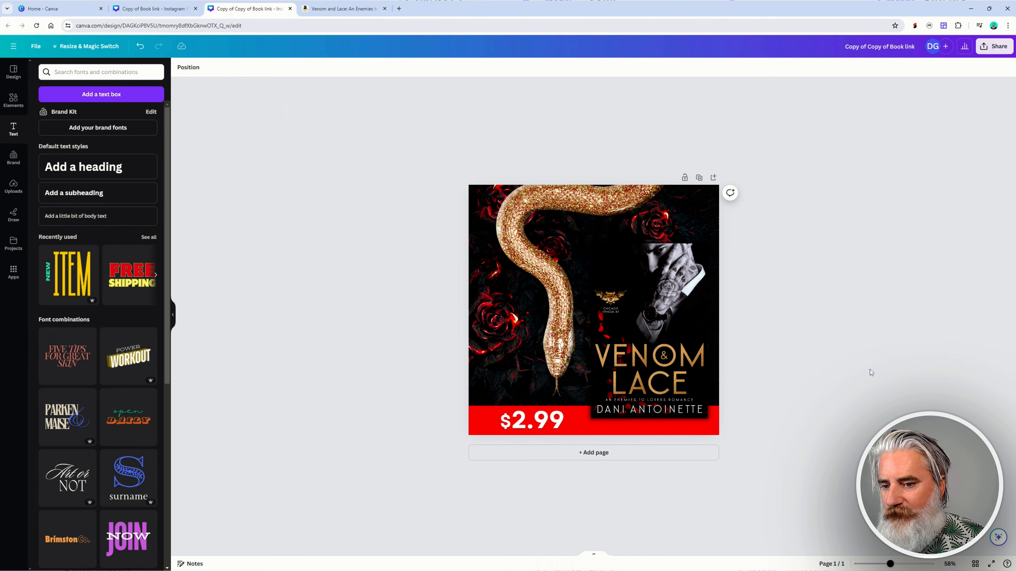
# - Enlarge the book cover slightly toward the page's lower-right corner
pyautogui.click(640, 315)
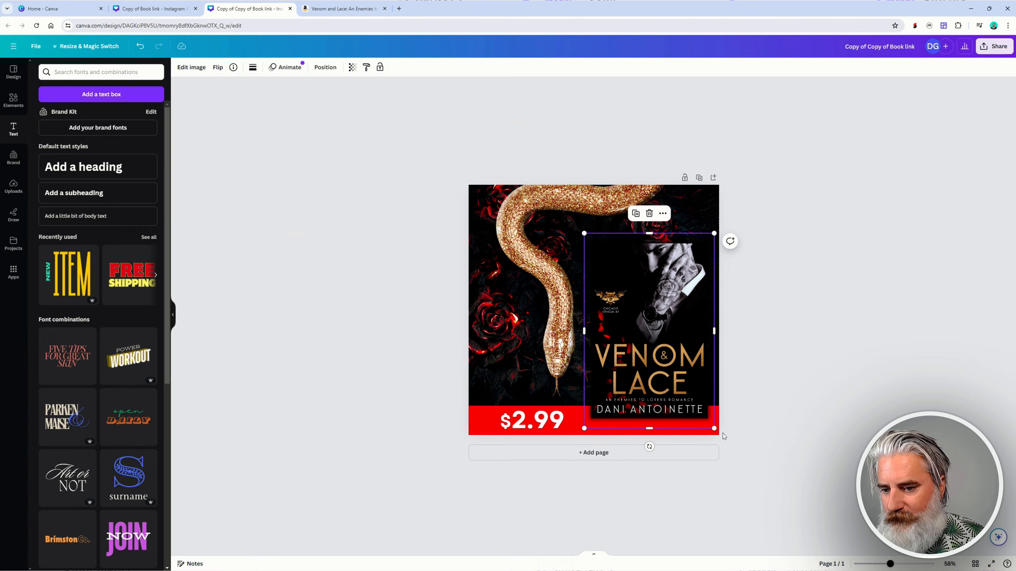
pyautogui.moveTo(715, 429); pyautogui.dragTo(722, 441)
pyautogui.click(812, 359)
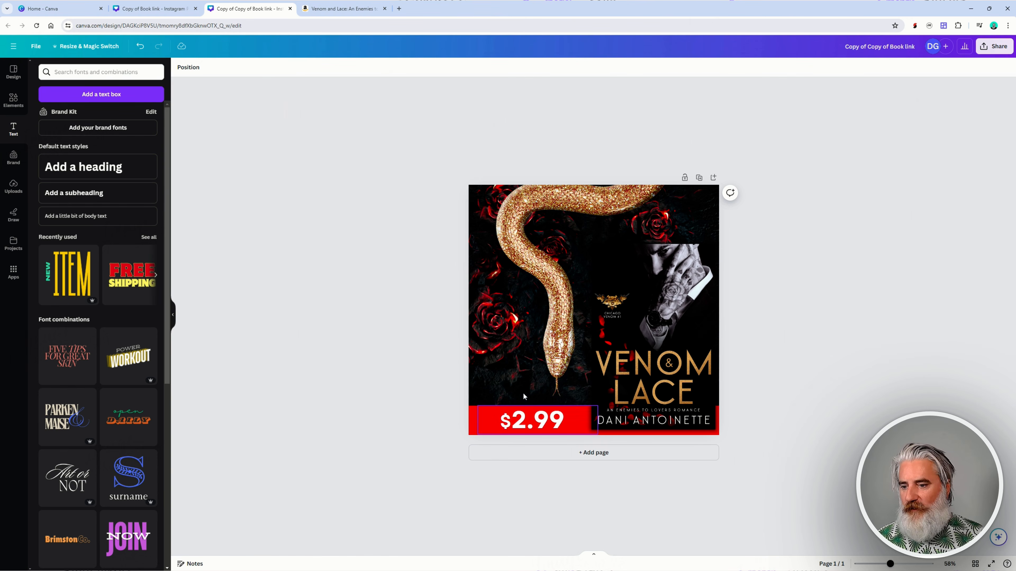
# - Move the "$" and "2.99" texts together closer to the left end of the red band
pyautogui.click(471, 428)
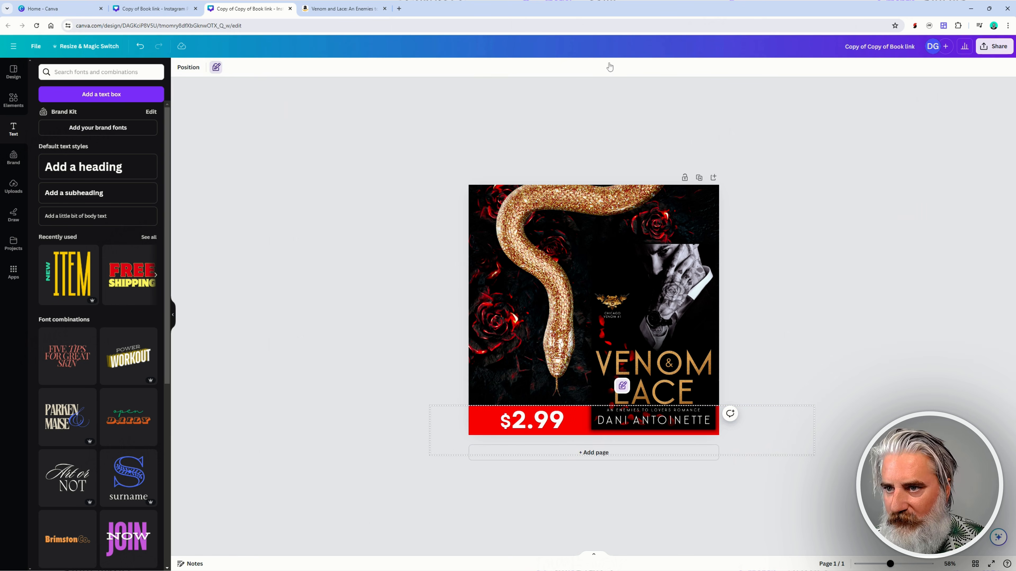
pyautogui.moveTo(421, 410); pyautogui.dragTo(532, 438)
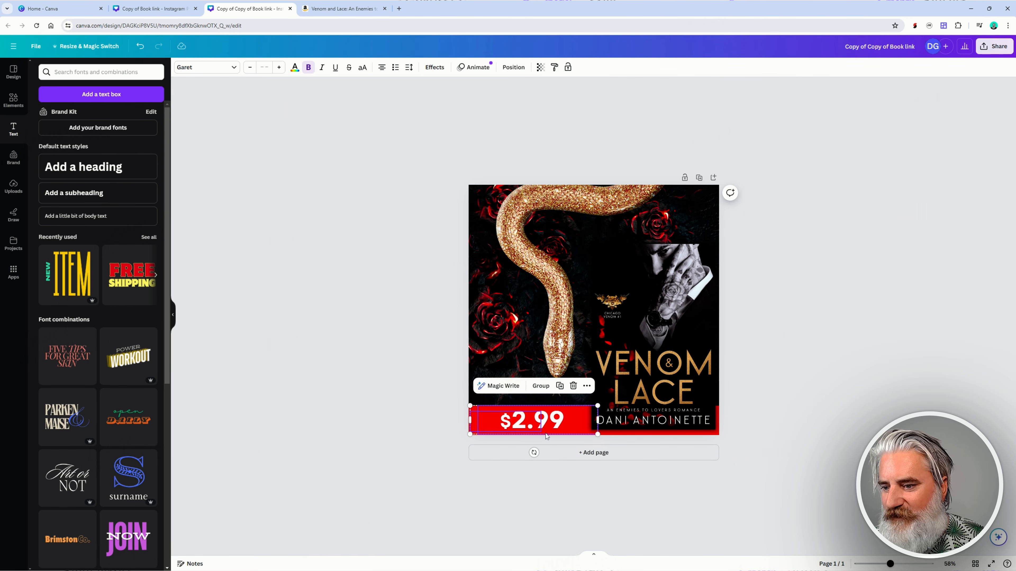
pyautogui.moveTo(468, 422)
pyautogui.mouseDown()
pyautogui.moveTo(428, 426)
pyautogui.moveTo(483, 420)
pyautogui.mouseUp()
pyautogui.click(403, 402)
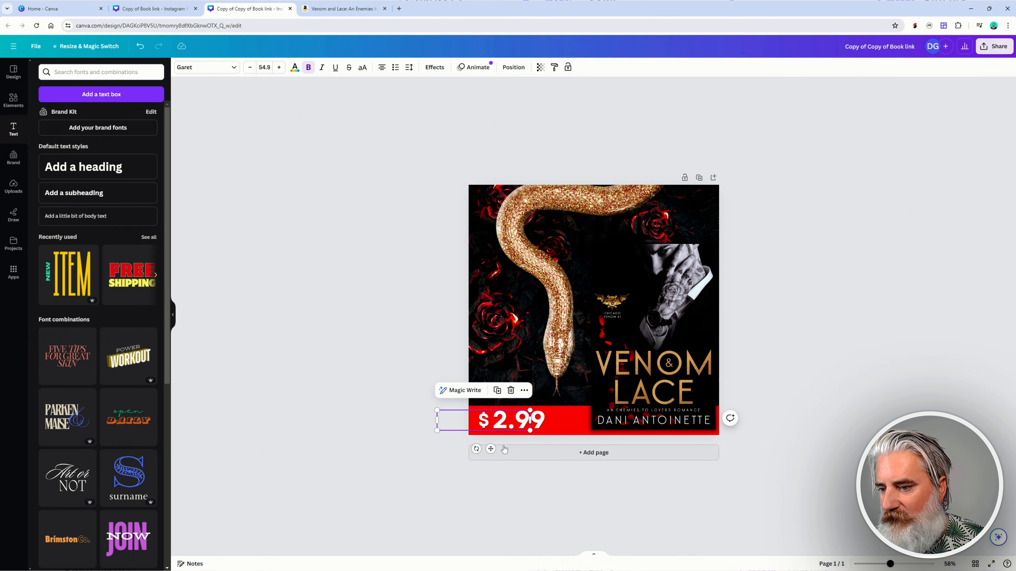
# - Nudge the small "$" sign closer to "2.99" on the red band
pyautogui.scroll(5, 459, 429)
pyautogui.moveTo(372, 497); pyautogui.dragTo(378, 496)
pyautogui.click(272, 371)
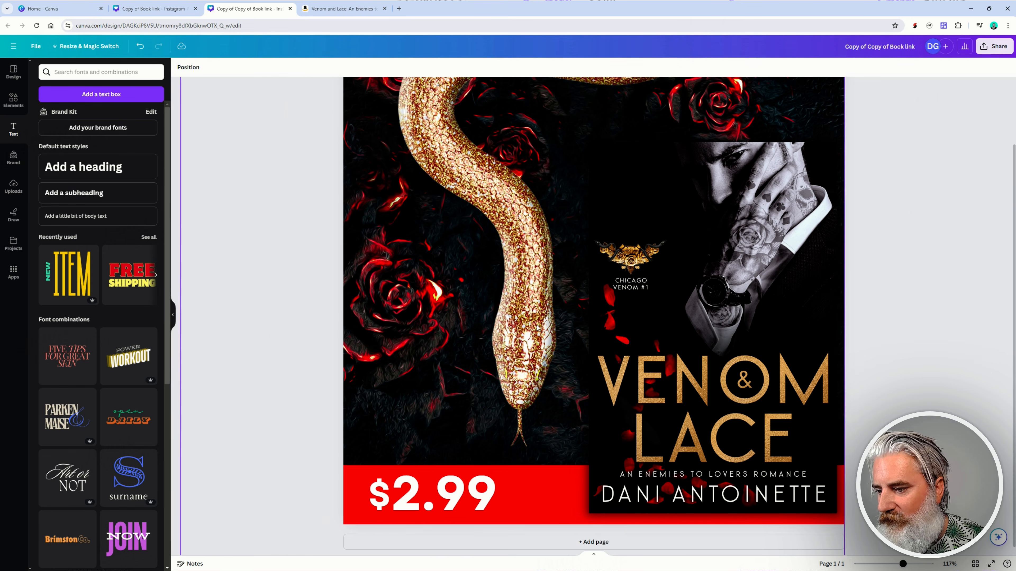
pyautogui.scroll(-7, 735, 314)
pyautogui.scroll(1, 735, 314)
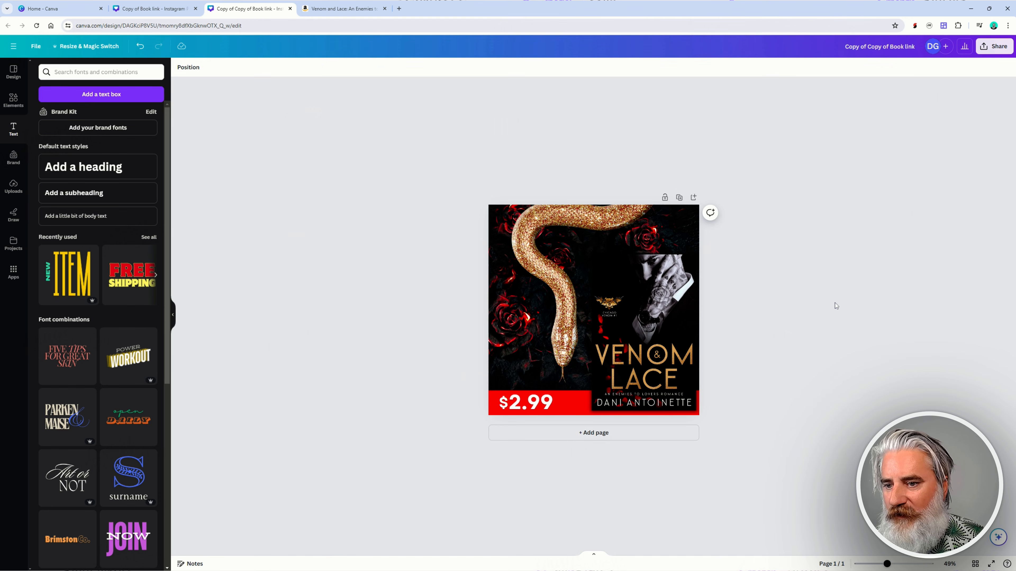